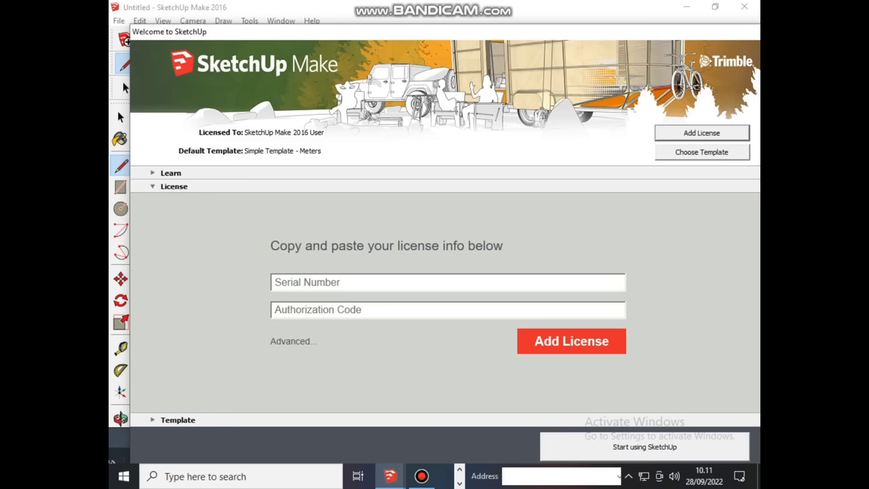
Step: Review the welcome screen's License, Learn and Template sections, keep Simple Template - Meters, and start modelling
mouse_move(271, 31)
left_mouse_down()
mouse_move(116, 41)
mouse_move(134, 47)
left_mouse_up()
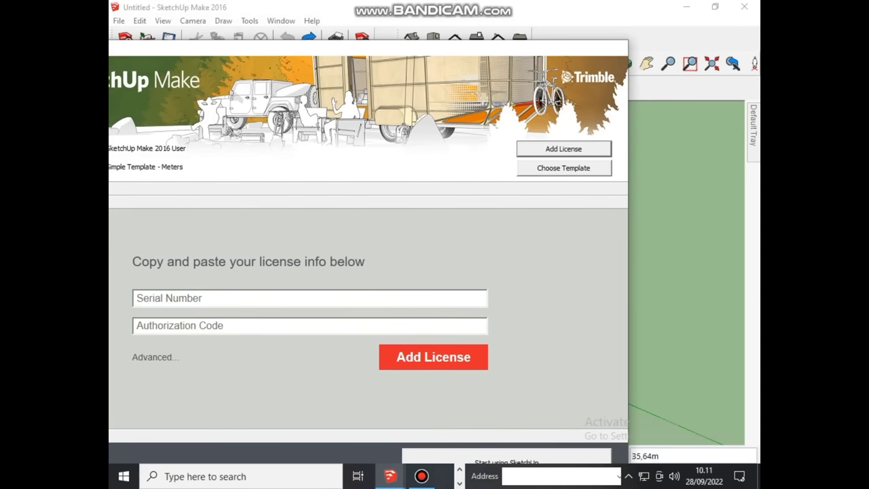
left_click(564, 168)
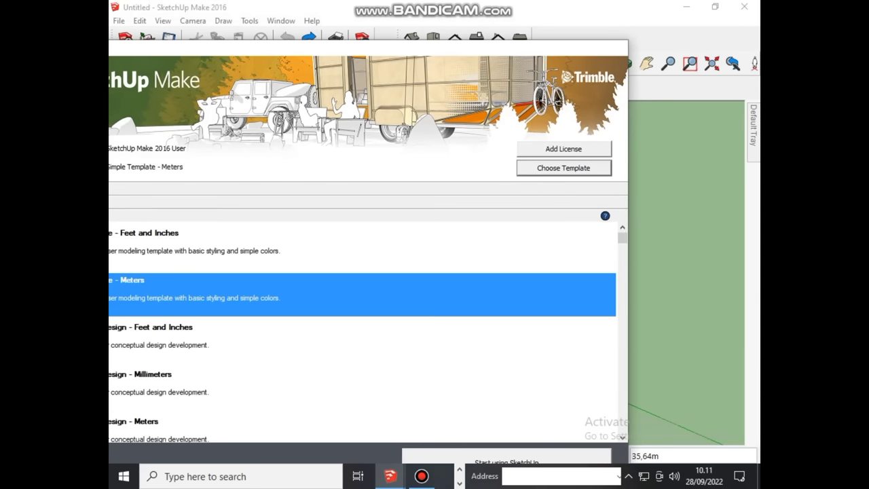
left_click_drag(407, 48, 623, 45)
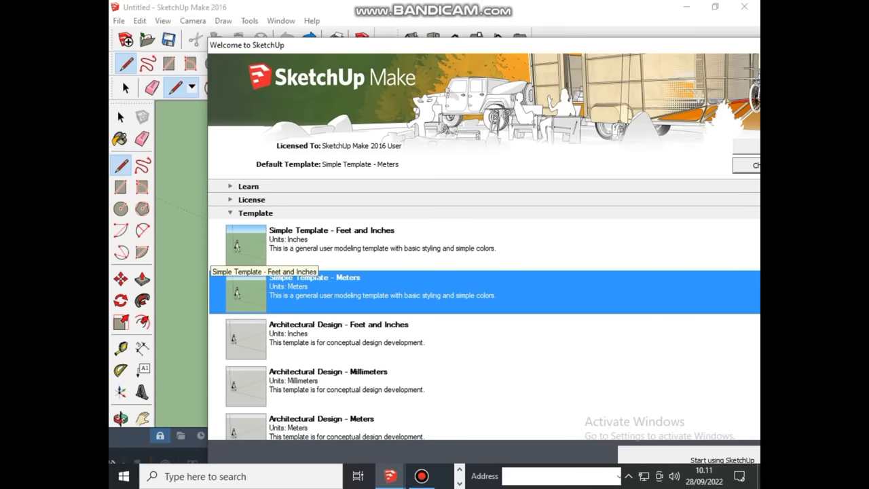
left_click_drag(305, 45, 226, 9)
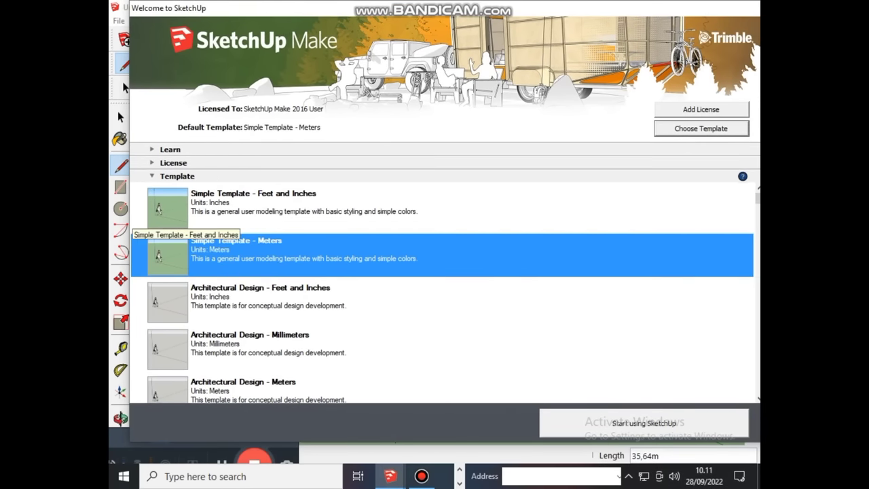
left_click_drag(271, 8, 256, 8)
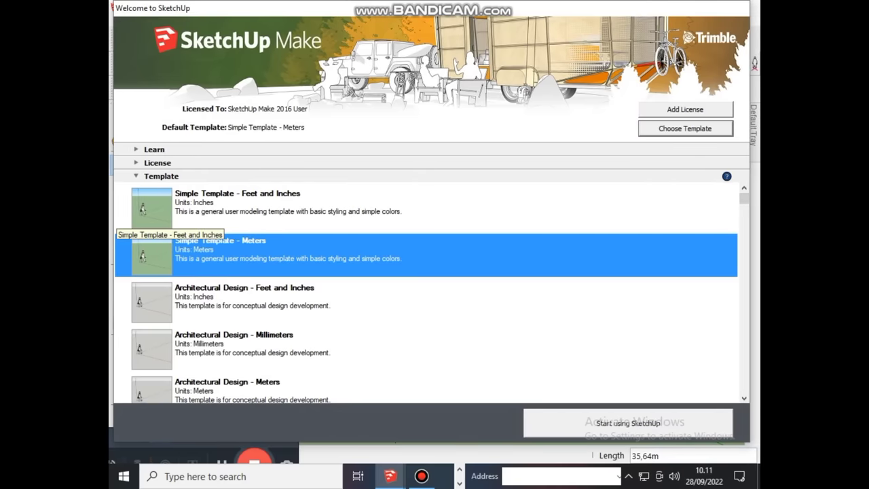
left_click(685, 108)
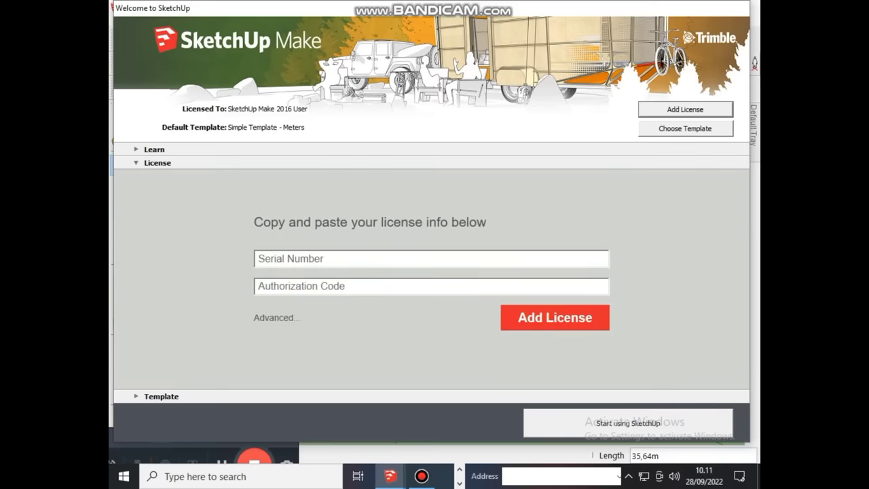
left_click(136, 148)
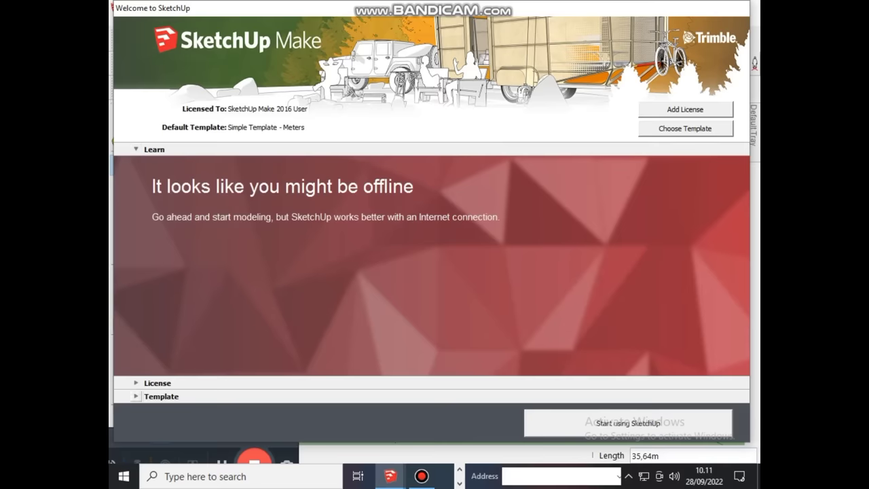
left_click(136, 396)
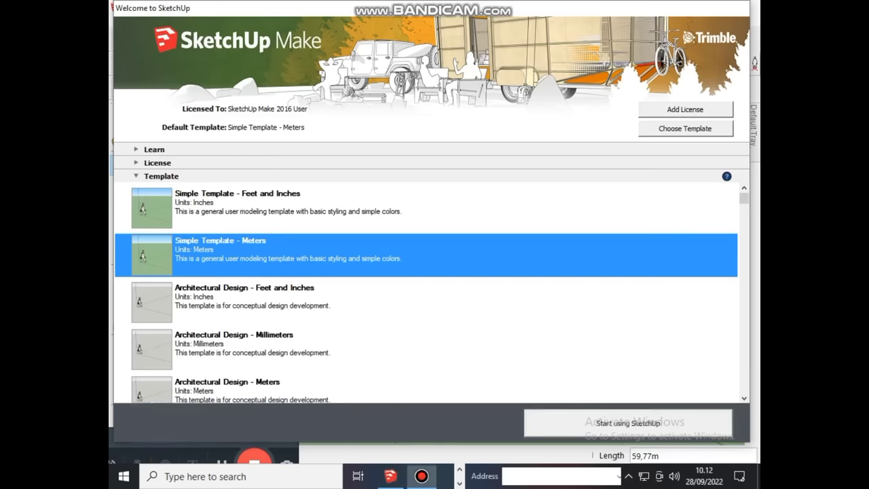
left_click(628, 423)
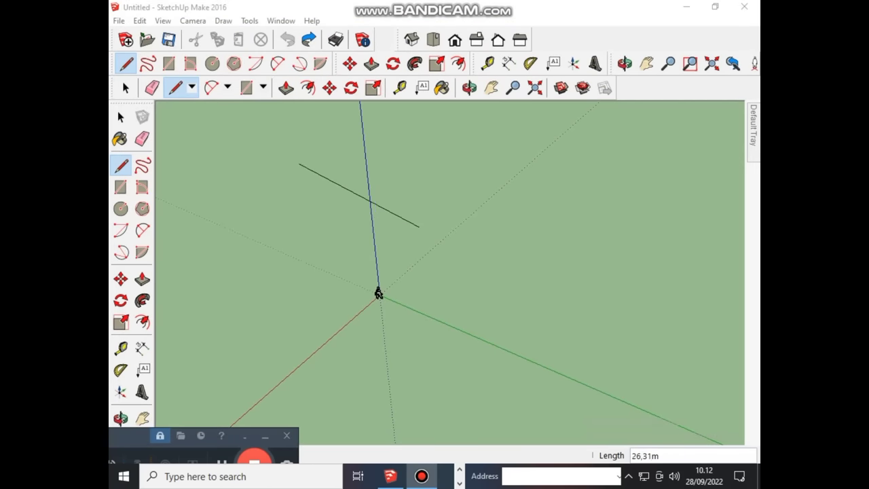
Step: Undo the stray line accidentally drawn across the canvas
middle_click_drag(378, 293, 391, 273)
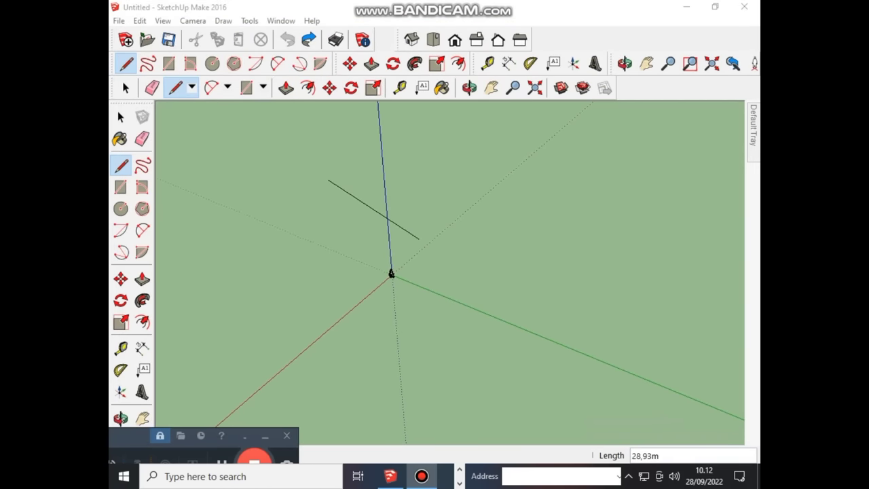
left_click(181, 204)
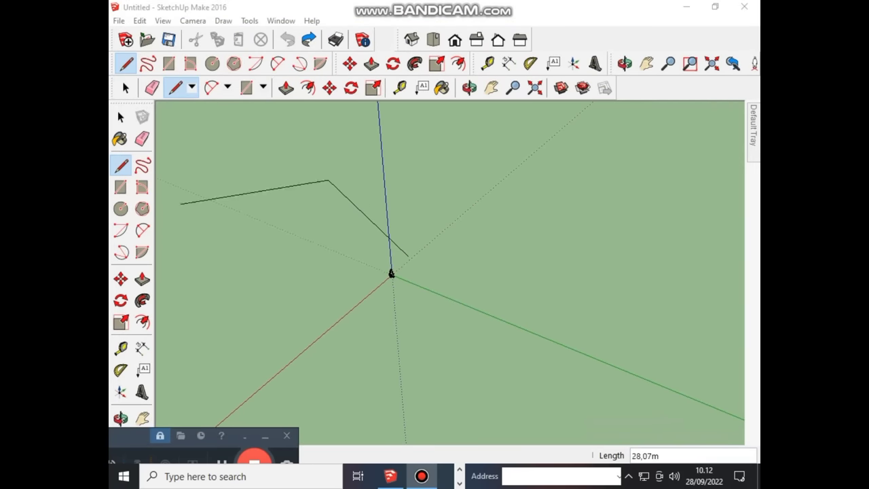
key("space")
key("ctrl+z")
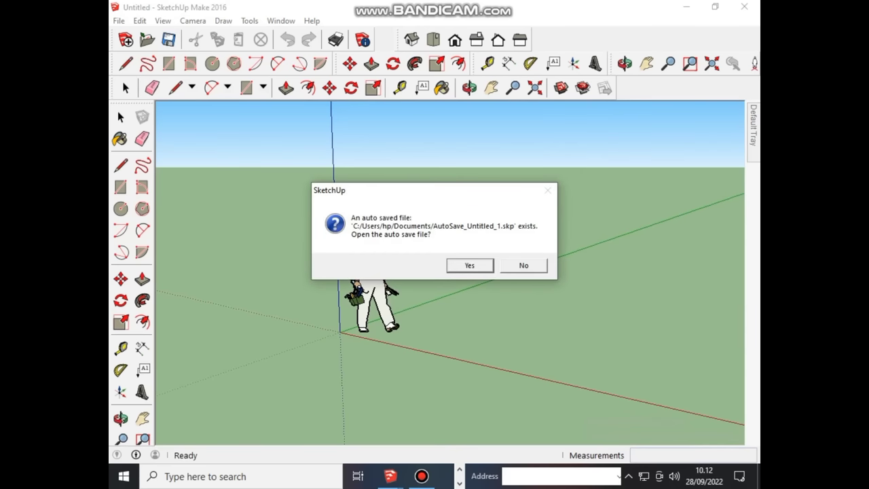
Step: Decline reopening the auto-saved file and zoom out so the scale figure is visible
left_click(523, 264)
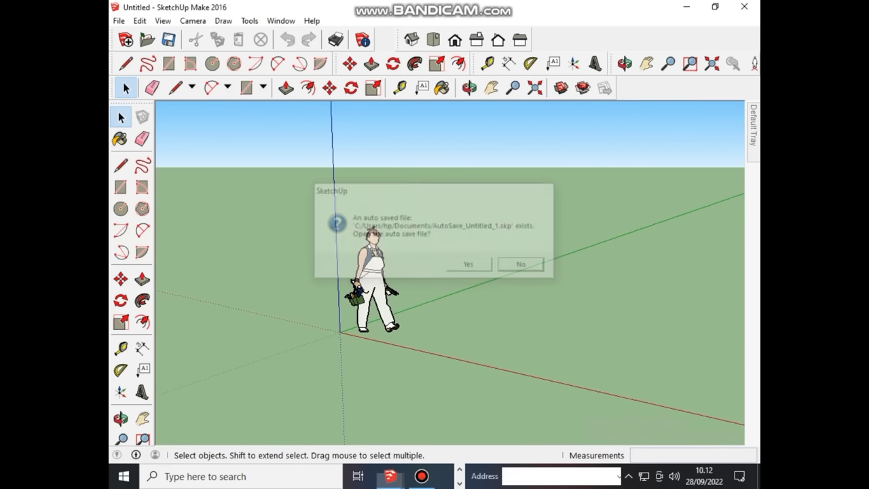
scroll(407, 282, "down", 2)
scroll(407, 282, "down", 1)
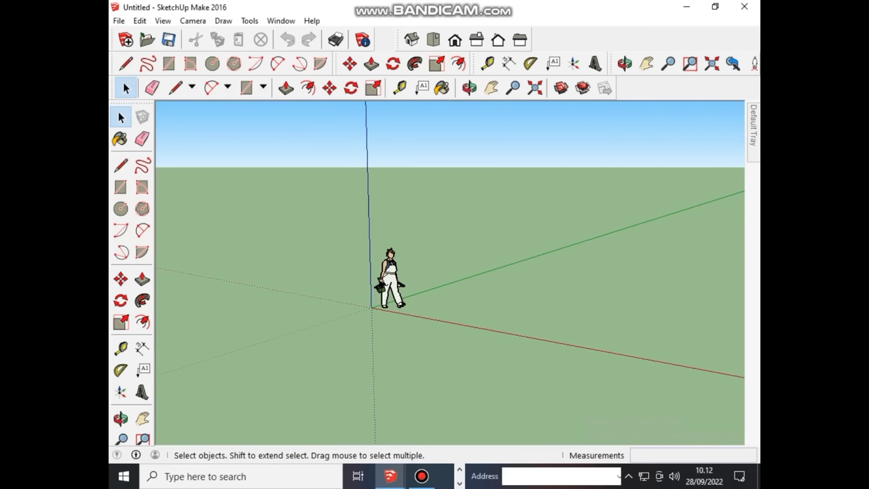
scroll(407, 282, "down", 1)
scroll(407, 282, "down", 1)
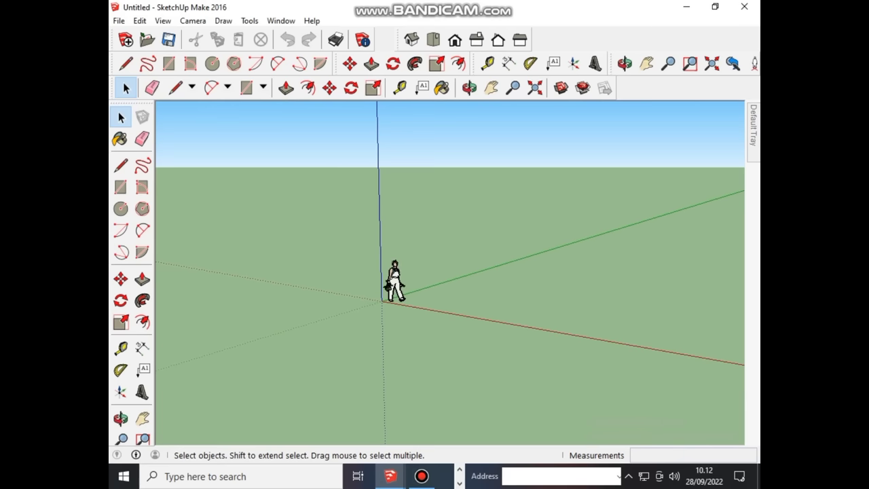
Step: Draw a 2 × 3 m rectangle on the ground in front of the figure, viewed from above
middle_click_drag(408, 282, 421, 298)
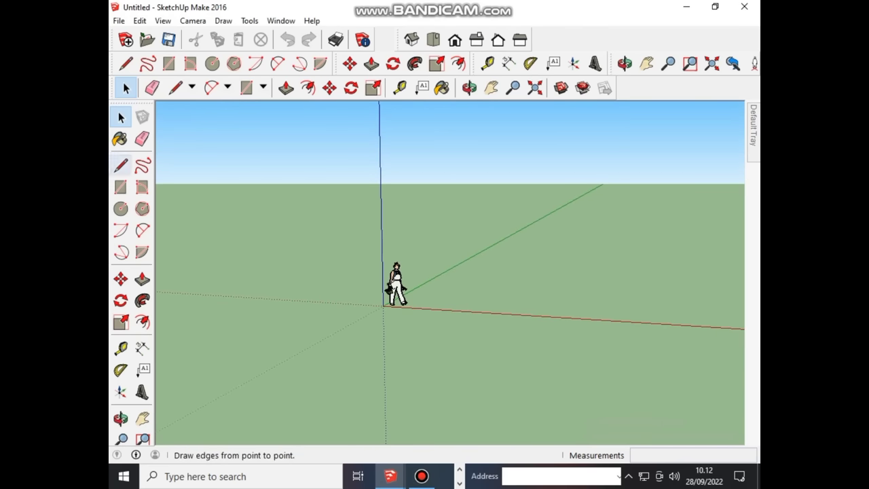
left_click(121, 187)
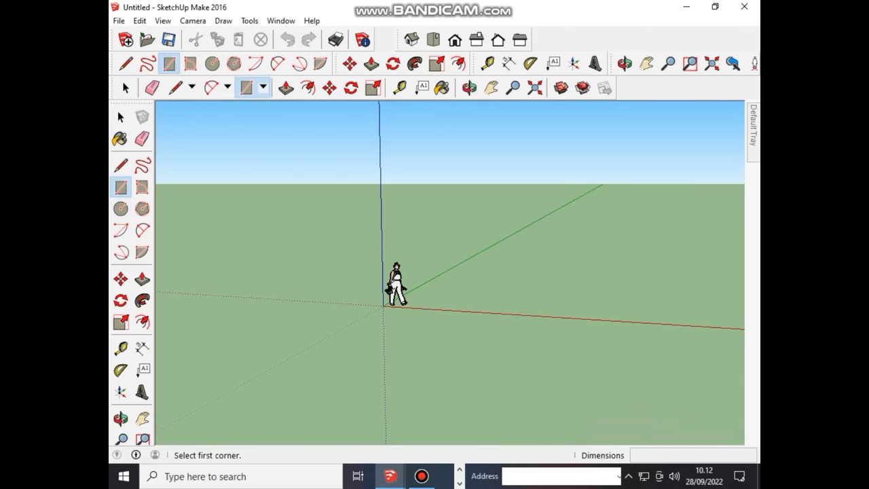
left_click(402, 326)
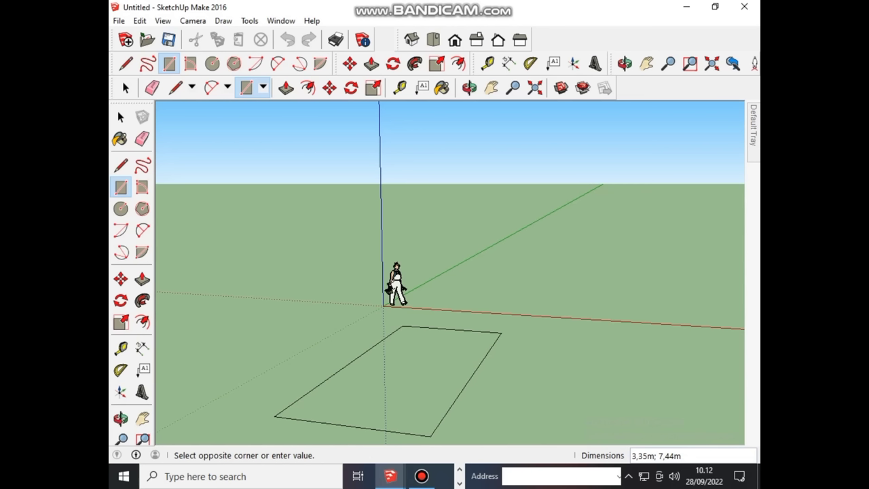
type("2;")
type("3")
key("Return")
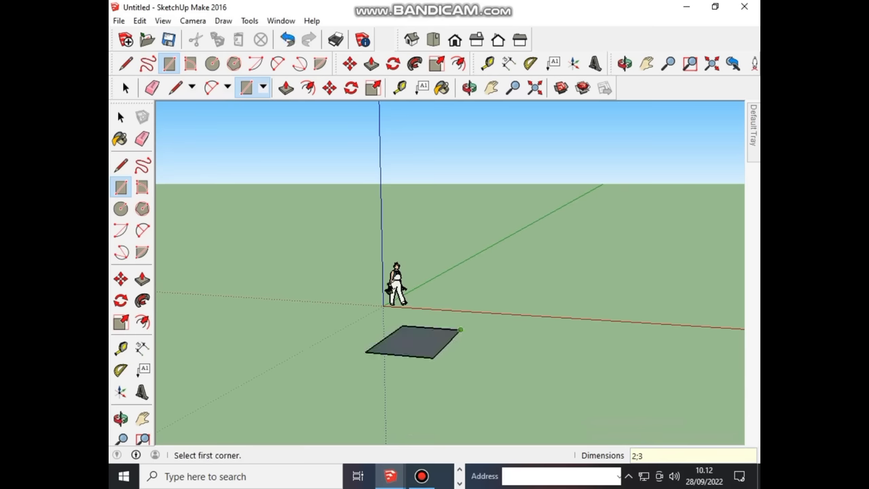
scroll(435, 329, "up", 1)
scroll(434, 330, "up", 2)
scroll(434, 329, "up", 3)
scroll(458, 333, "up", 1)
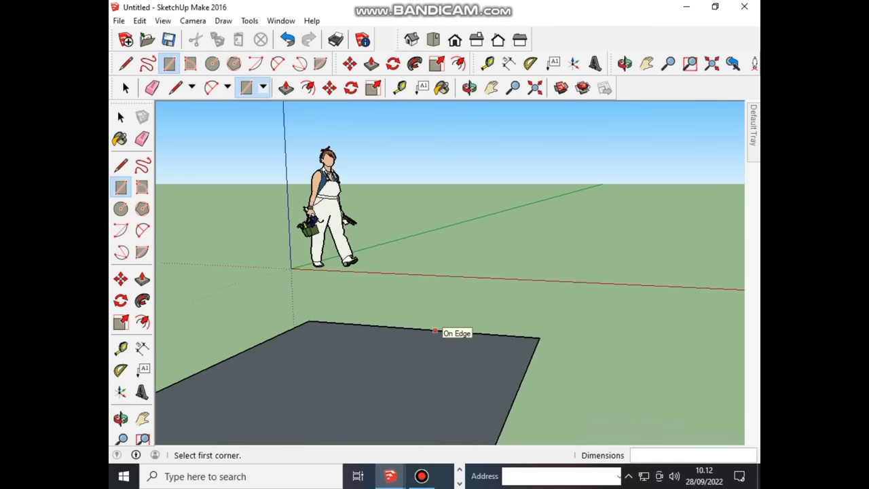
scroll(457, 334, "down", 2)
scroll(458, 334, "down", 1)
middle_click_drag(458, 333, 458, 285)
middle_click_drag(455, 394, 454, 402)
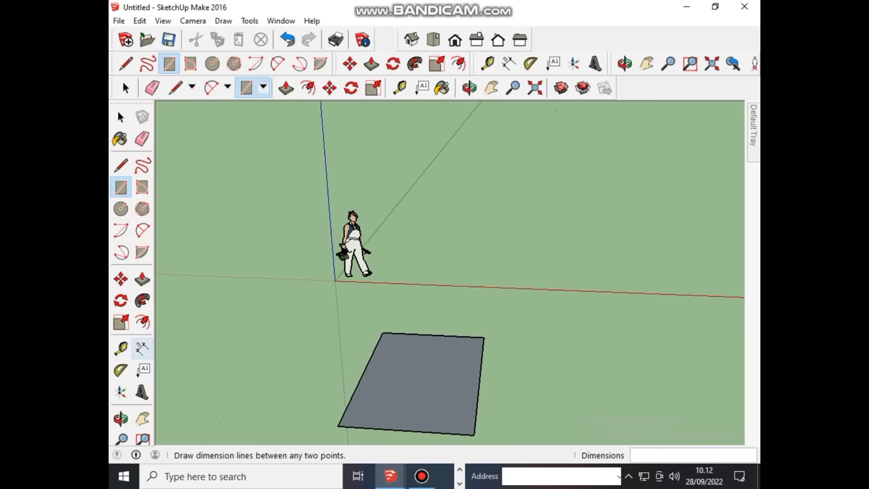
left_click(142, 348)
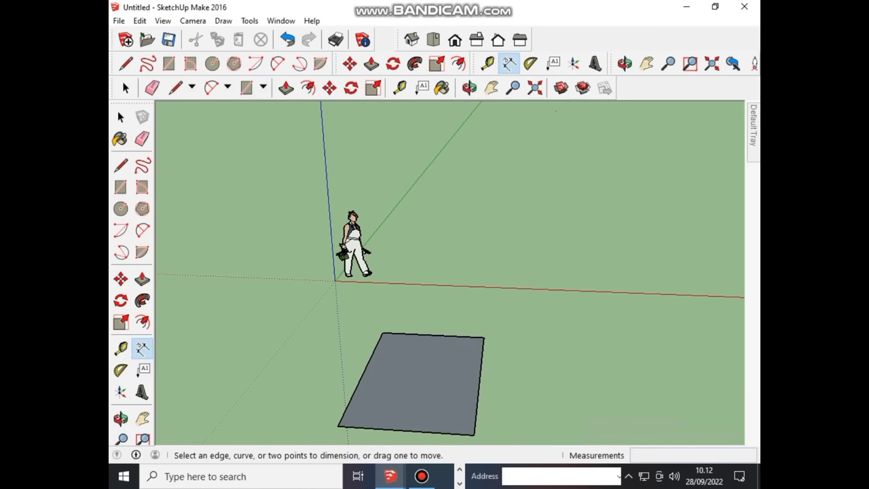
left_click(338, 425)
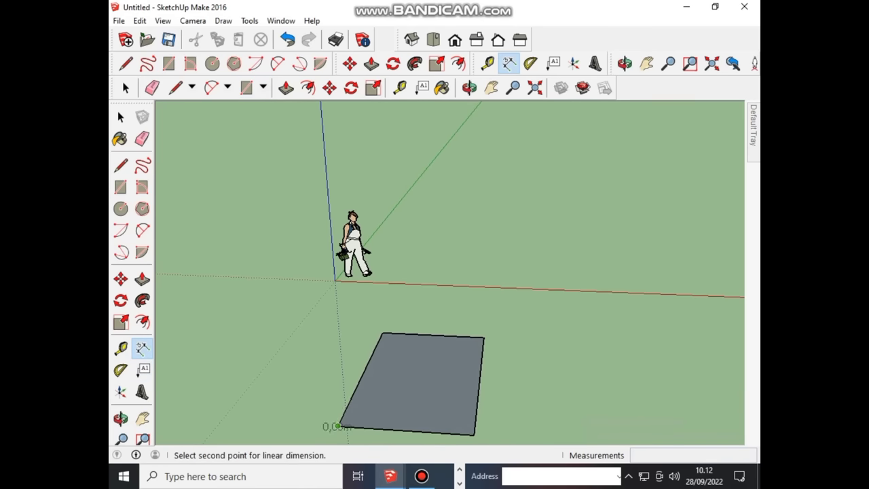
left_click(383, 333)
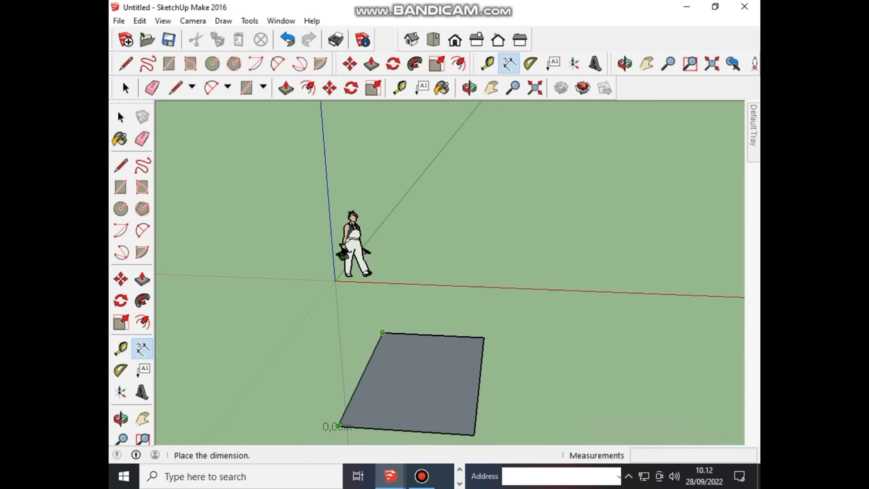
left_click(302, 376)
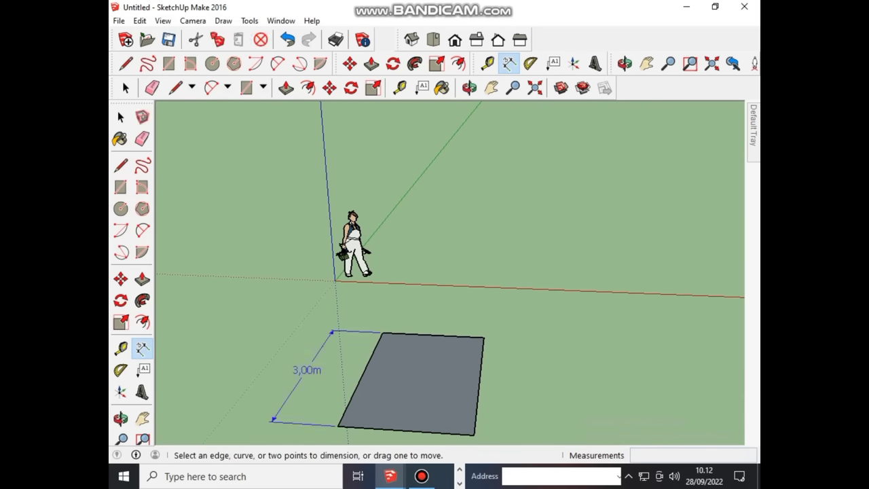
left_click(382, 333)
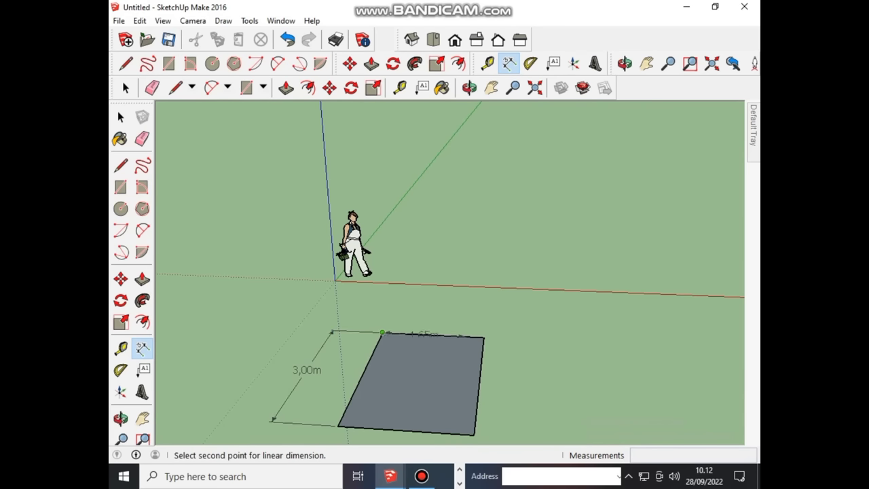
left_click(484, 336)
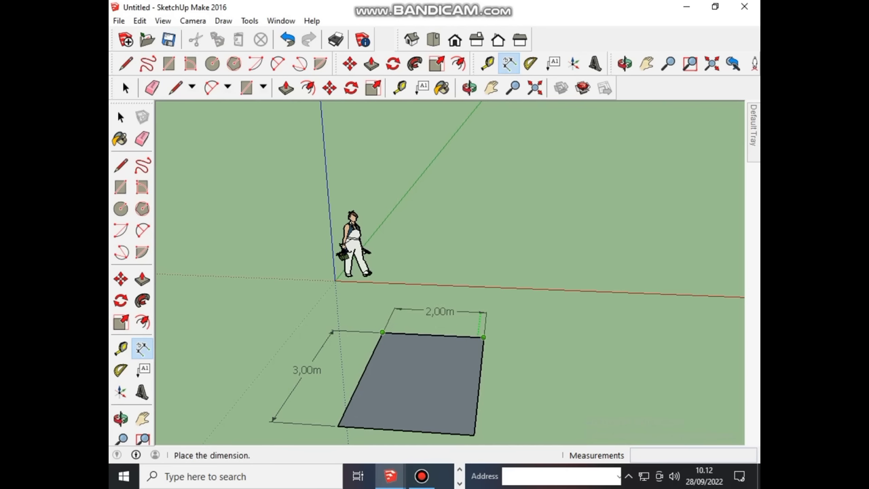
left_click(475, 312)
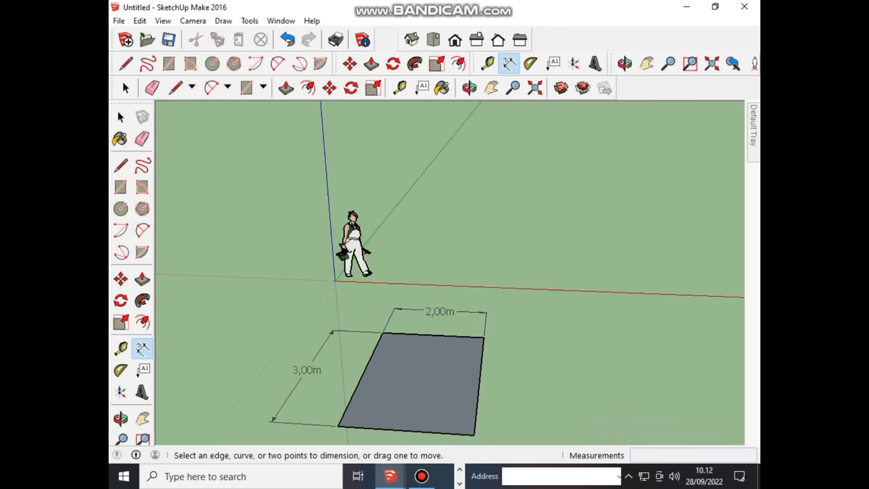
key("ctrl+z")
key("ctrl+z")
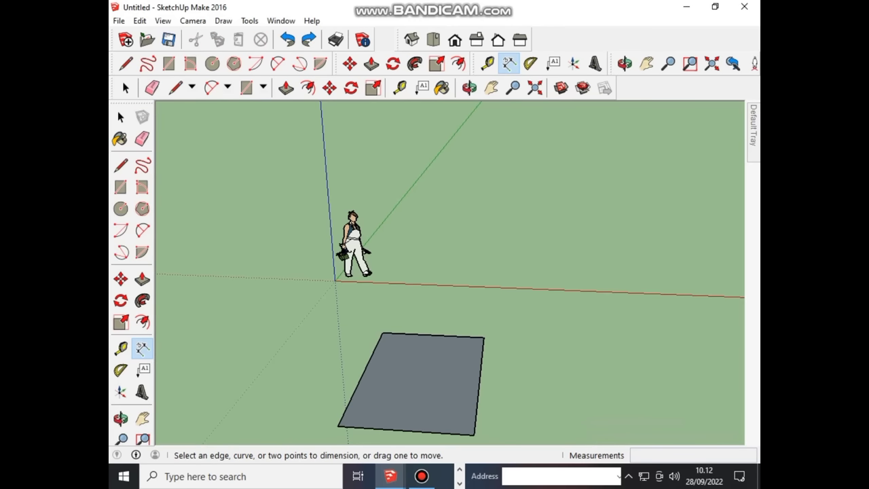
middle_click_drag(408, 305, 407, 292)
scroll(389, 295, "up", 2)
scroll(389, 295, "up", 2)
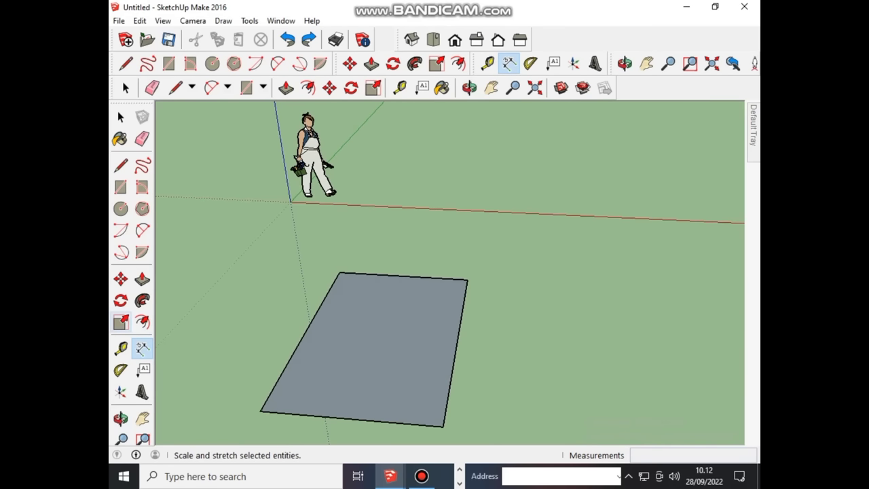
Step: Offset the rectangle's outline by 0,10 m to form a thin border ring around it
left_click(142, 322)
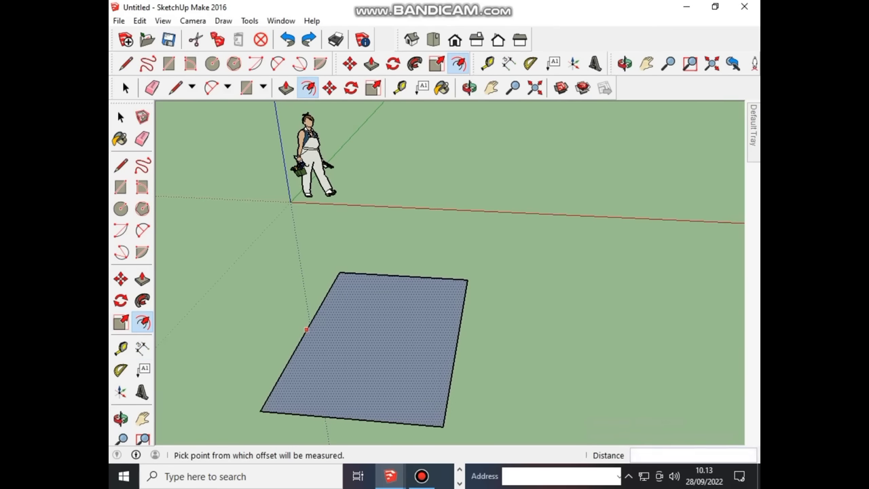
left_click(306, 329)
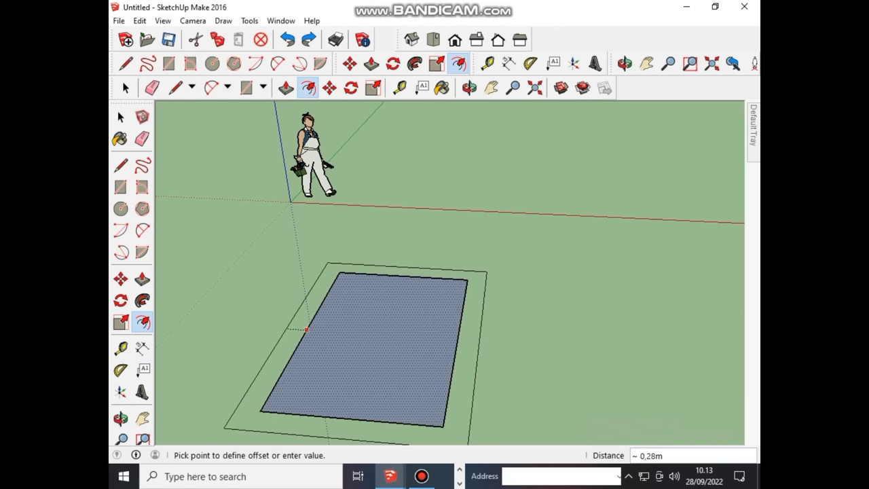
type("1")
type("0")
key("BackSpace")
type("0,1")
type("0")
key("Return")
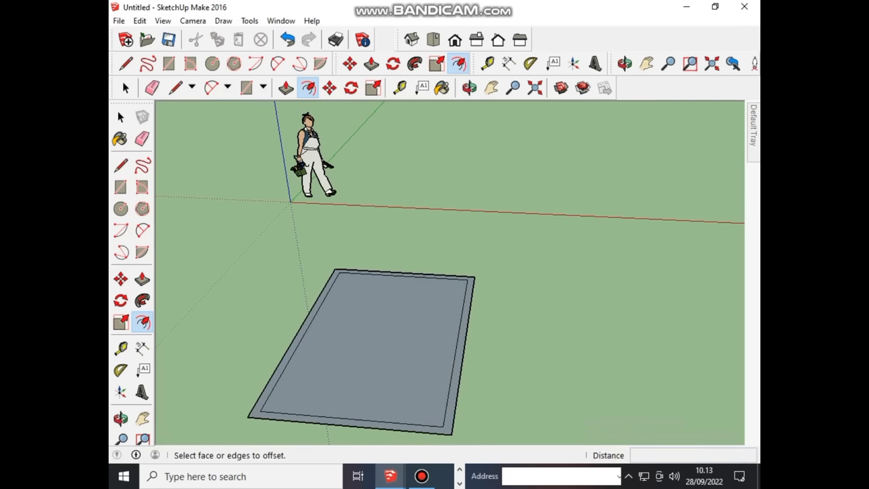
scroll(334, 270, "up", 2)
scroll(333, 269, "up", 1)
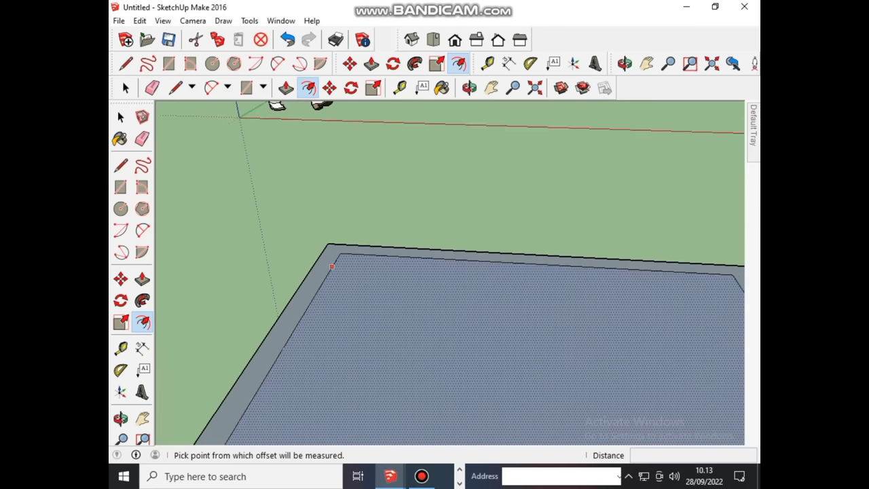
scroll(340, 266, "down", 1)
scroll(342, 264, "down", 2)
scroll(342, 264, "down", 2)
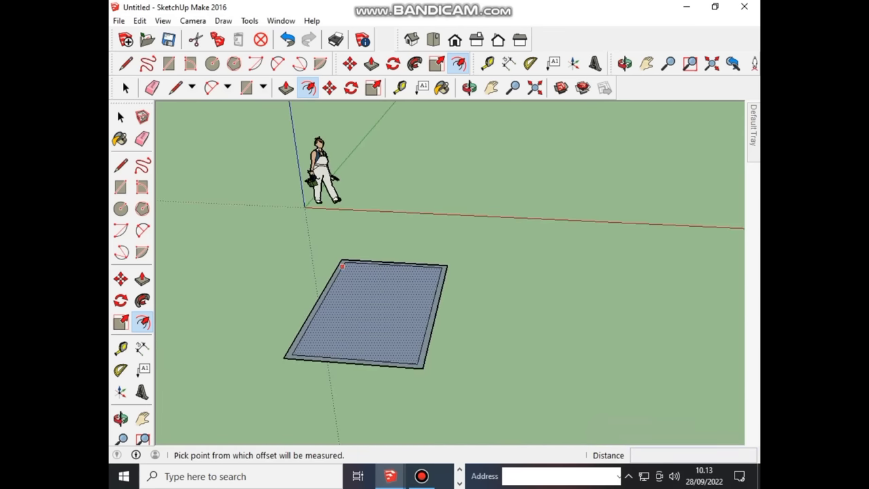
middle_click_drag(336, 275, 319, 286)
key("f")
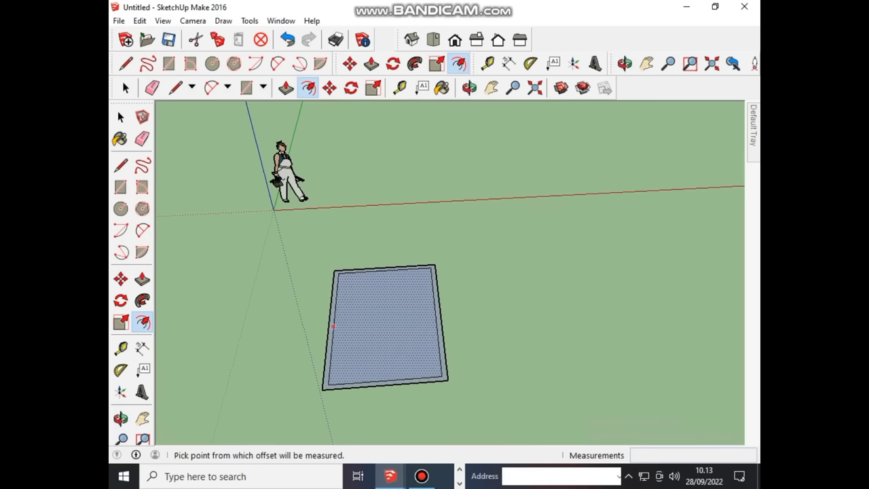
key("Escape")
left_click(142, 278)
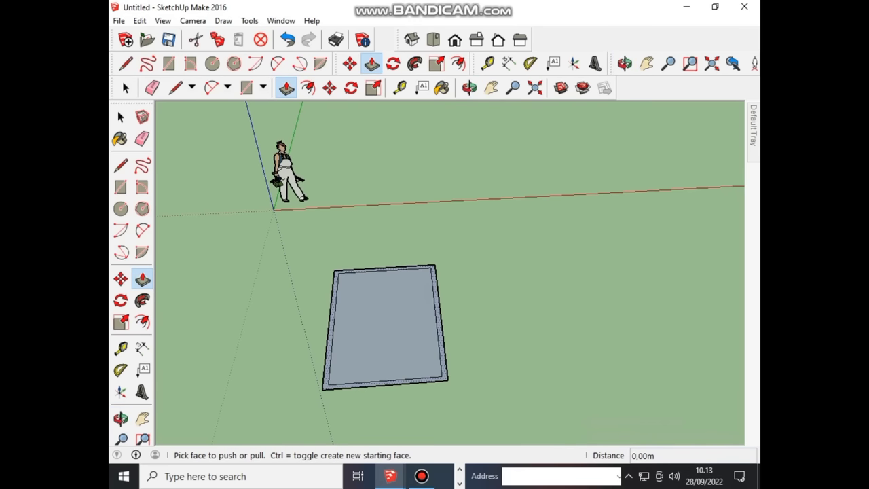
Step: Push the border ring up 2,5 m into thin walls, forming an open-topped box
left_click(383, 384)
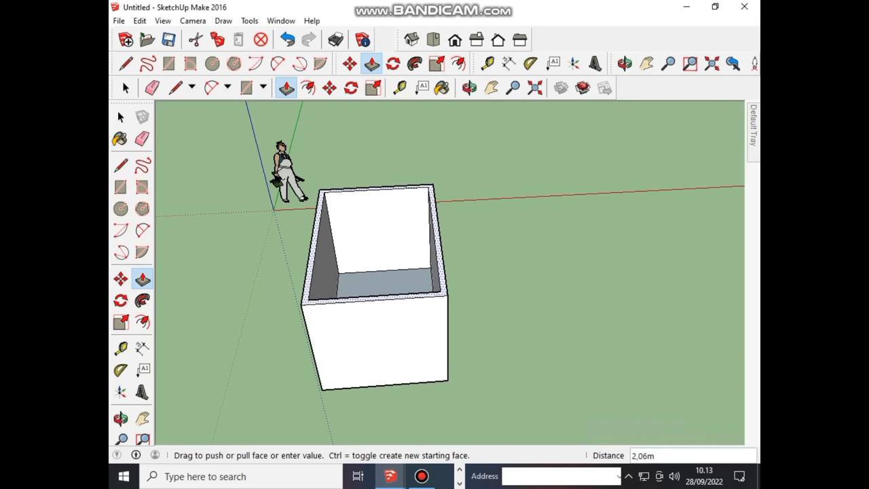
type("2,")
type("5")
key("Return")
middle_click_drag(381, 271, 462, 265)
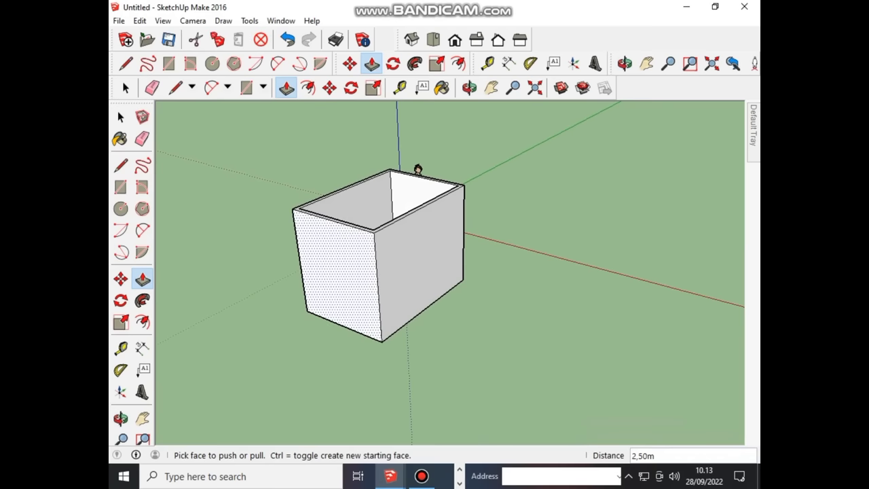
mouse_move(407, 272)
middle_mouse_down()
mouse_move(475, 265)
mouse_move(462, 299)
middle_mouse_up()
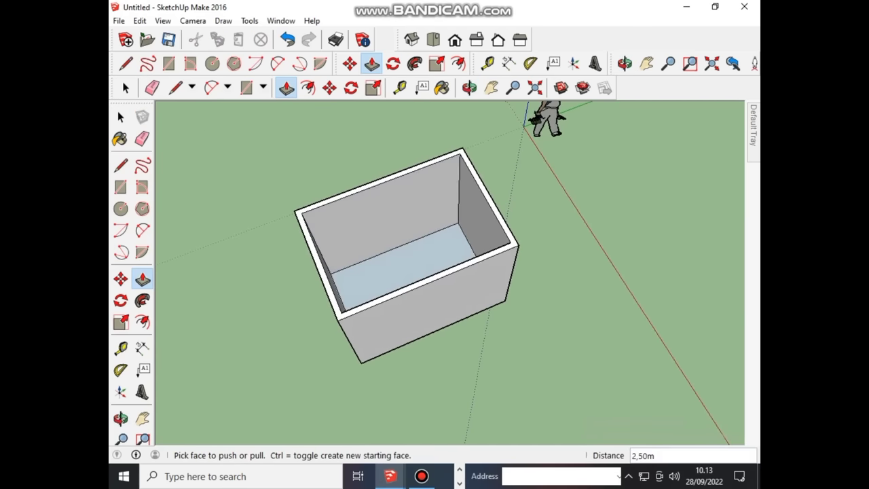
Step: Cap the box with a rectangle drawn between two opposite outer top corners
left_click(120, 187)
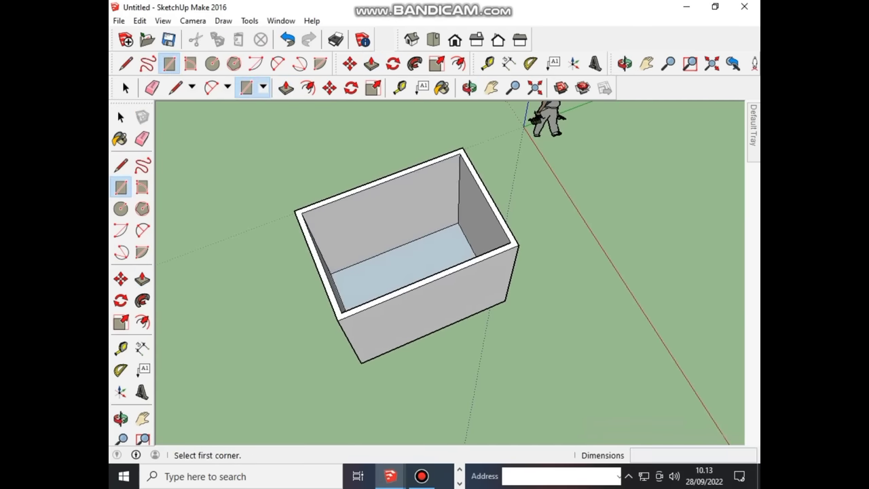
left_click(294, 212)
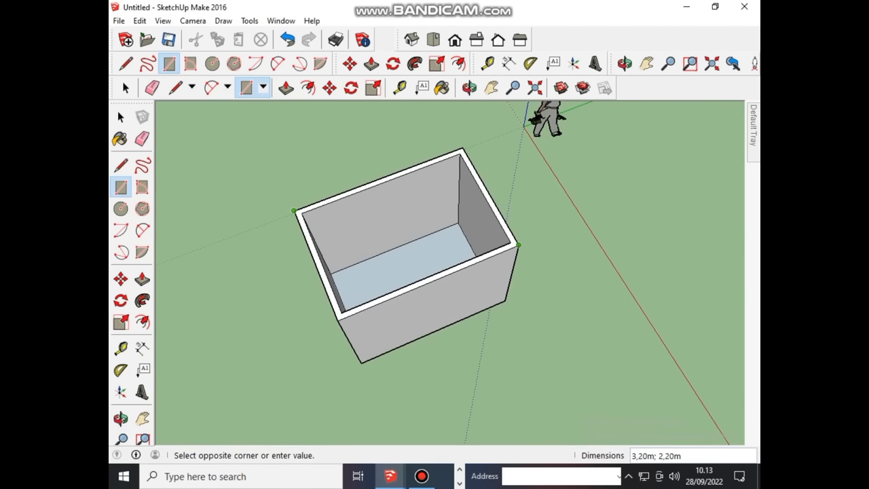
key("Escape")
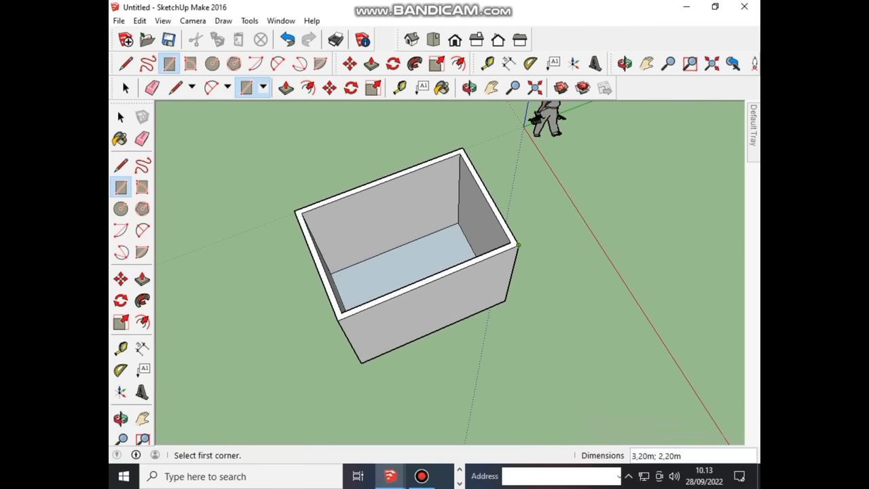
left_click(294, 211)
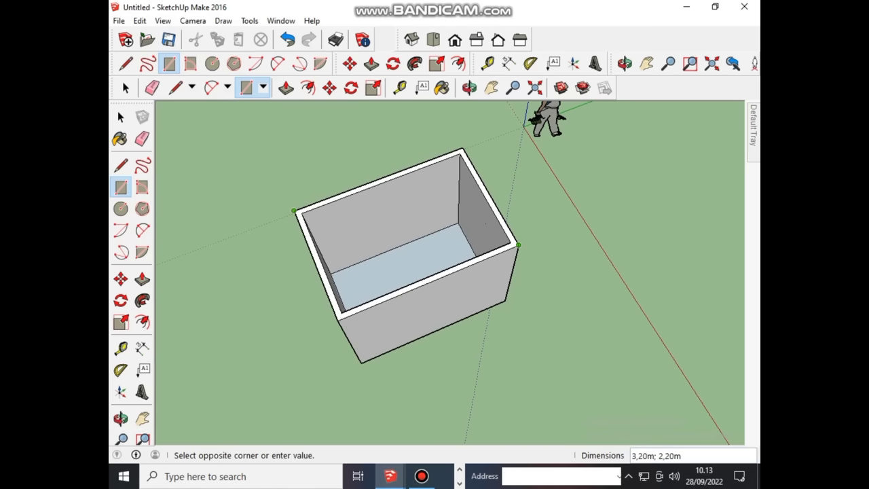
key("Escape")
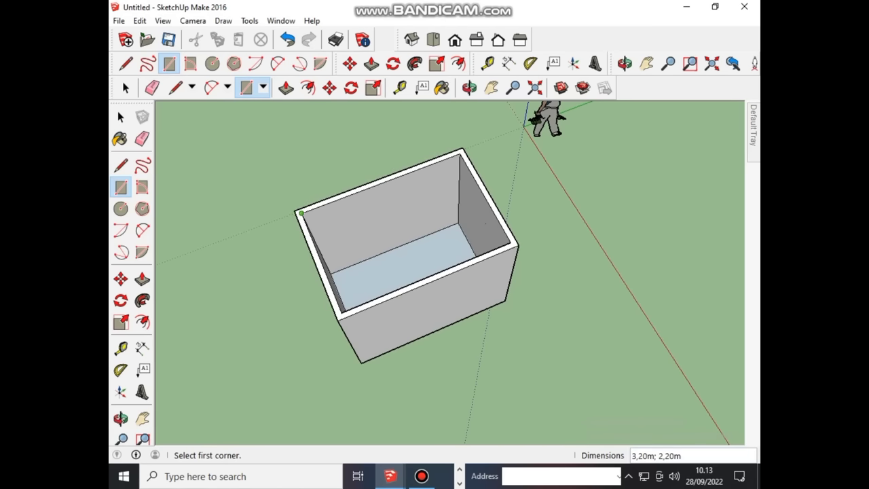
left_click(301, 213)
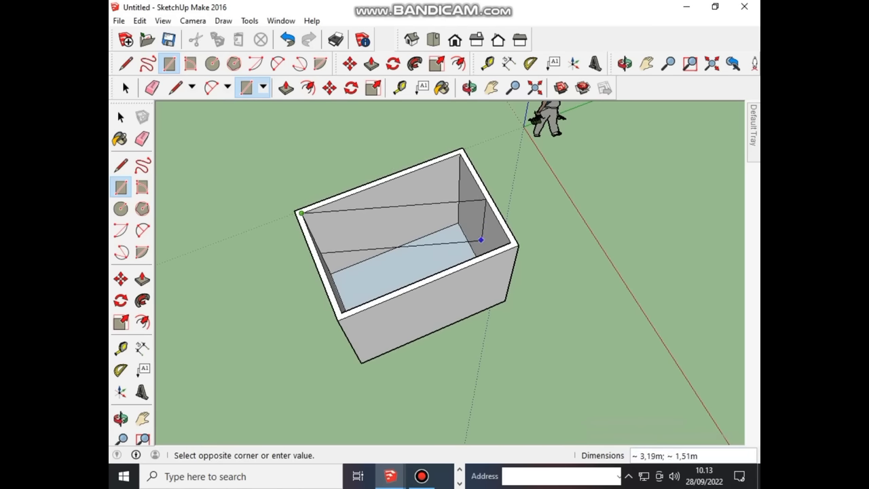
left_click(510, 242)
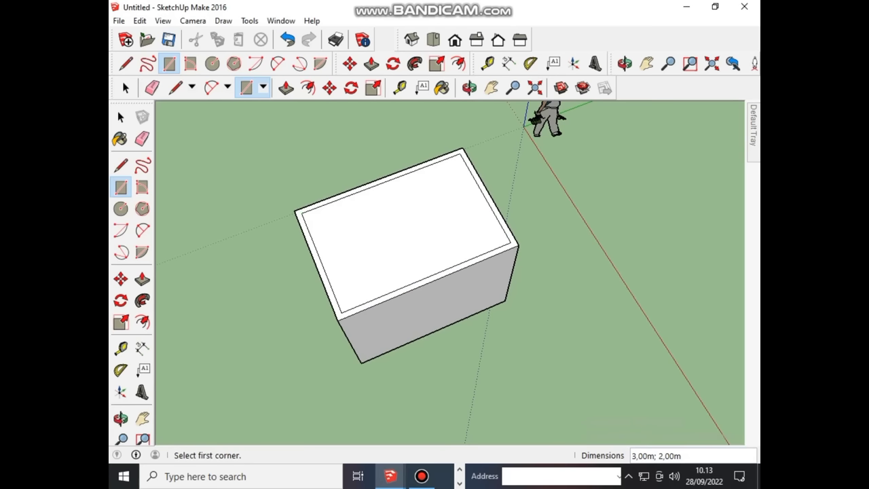
scroll(483, 235, "down", 2)
scroll(482, 235, "down", 1)
Step: Draw two lines joining midpoints of opposite top edges, quartering the box top
key("l")
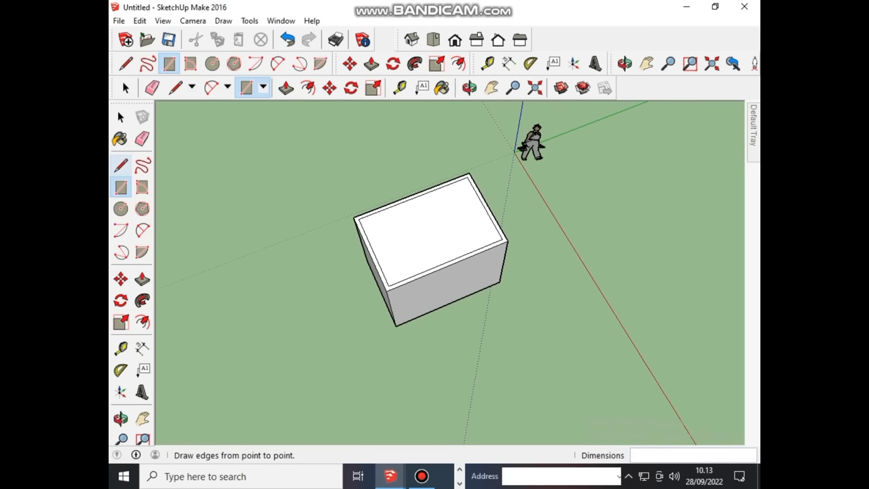
key("l")
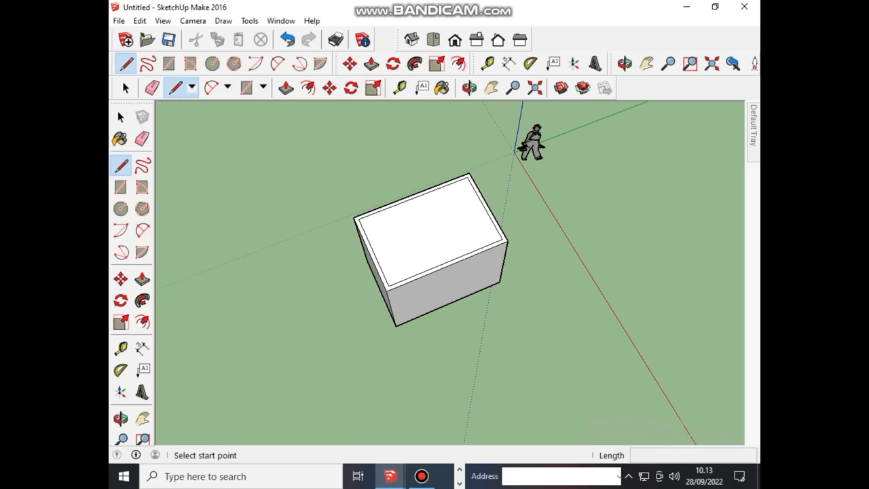
left_click(367, 253)
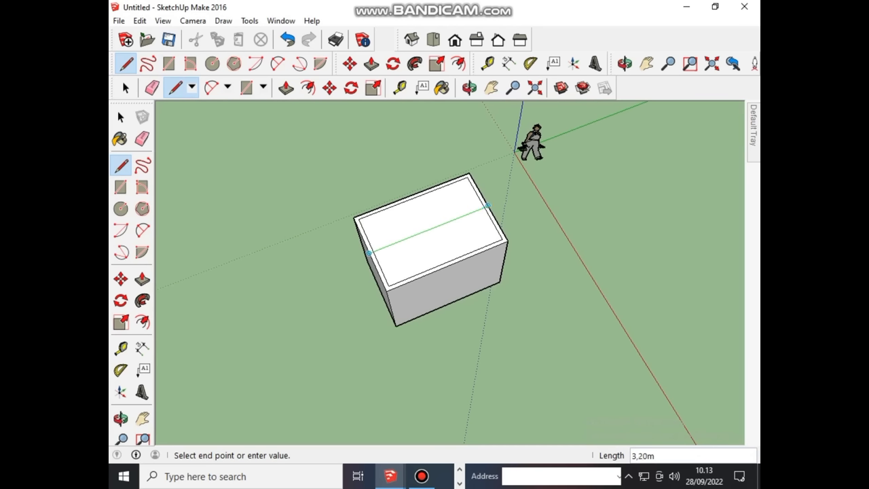
left_click(488, 205)
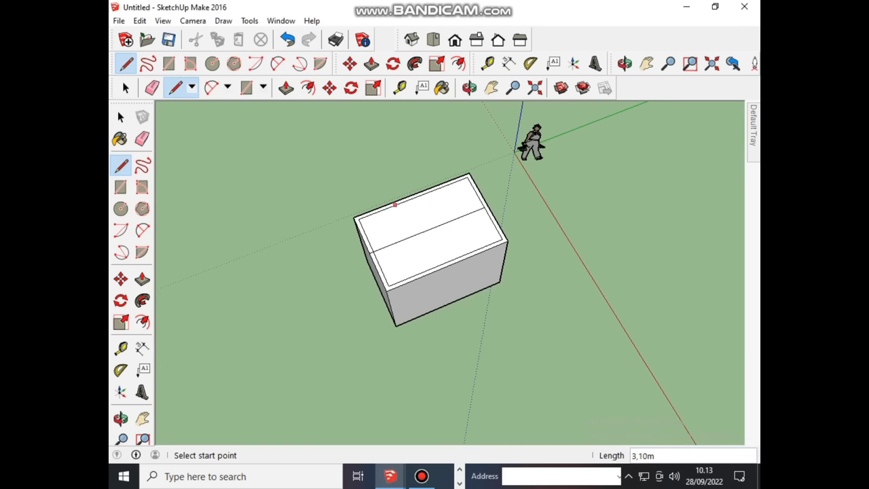
left_click(414, 198)
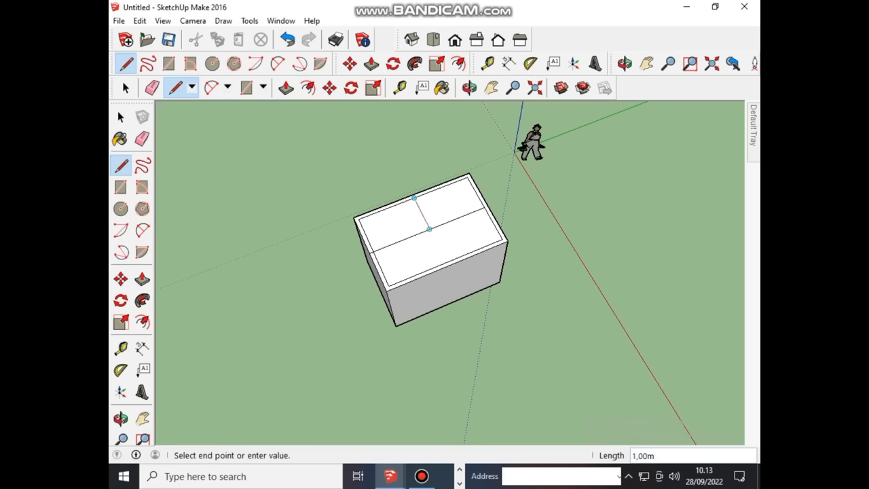
left_click(447, 263)
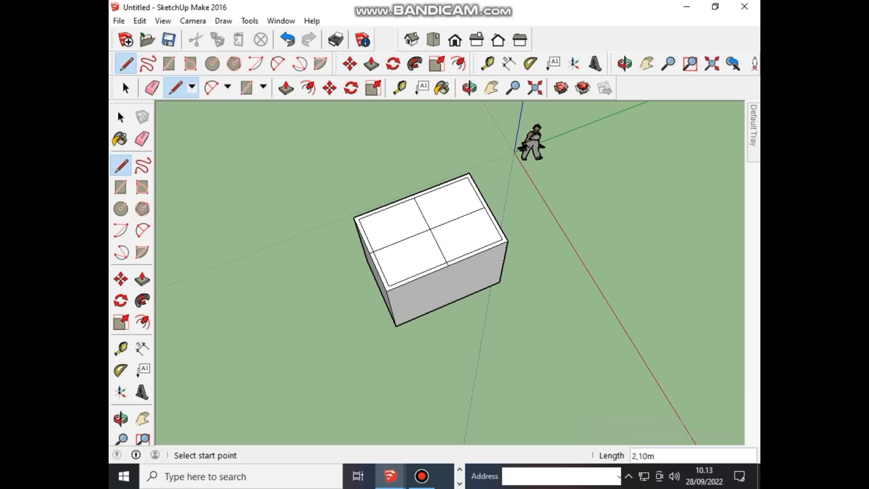
scroll(438, 245, "up", 2)
scroll(437, 244, "up", 2)
scroll(435, 231, "up", 1)
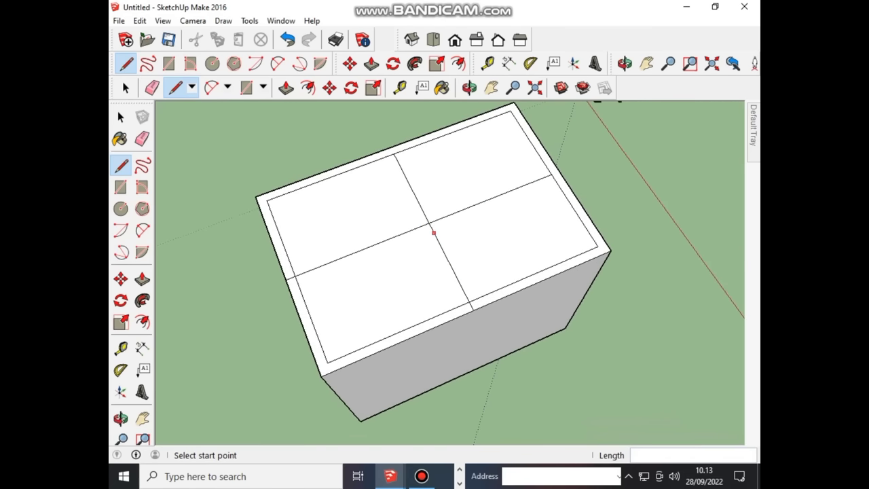
mouse_move(435, 228)
middle_mouse_down()
mouse_move(430, 170)
mouse_move(433, 183)
middle_mouse_up()
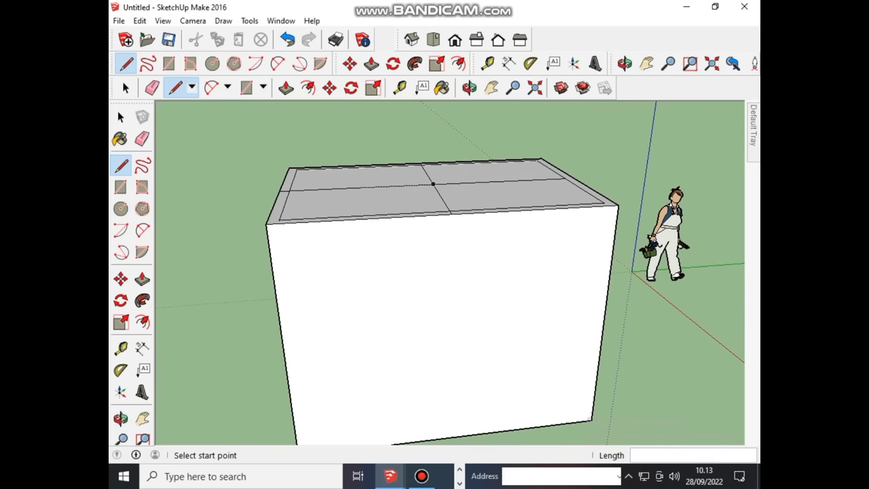
Step: Draw a vertical edge from the centre of the box top up to the apex point
left_click(432, 183)
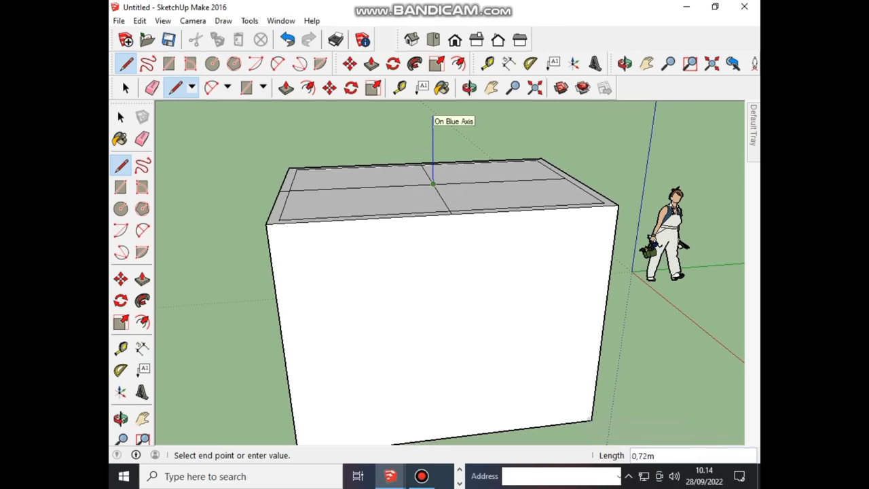
scroll(432, 121, "down", 2)
scroll(431, 128, "down", 1)
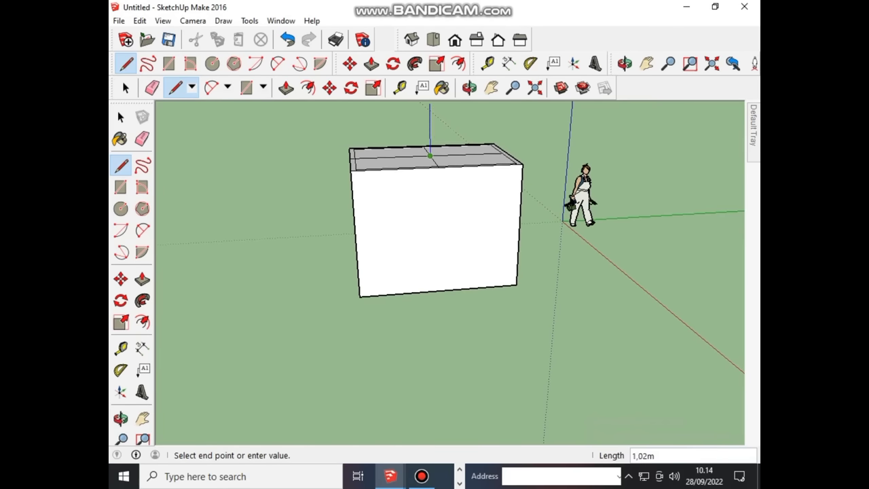
left_click(428, 103)
scroll(408, 204, "down", 1)
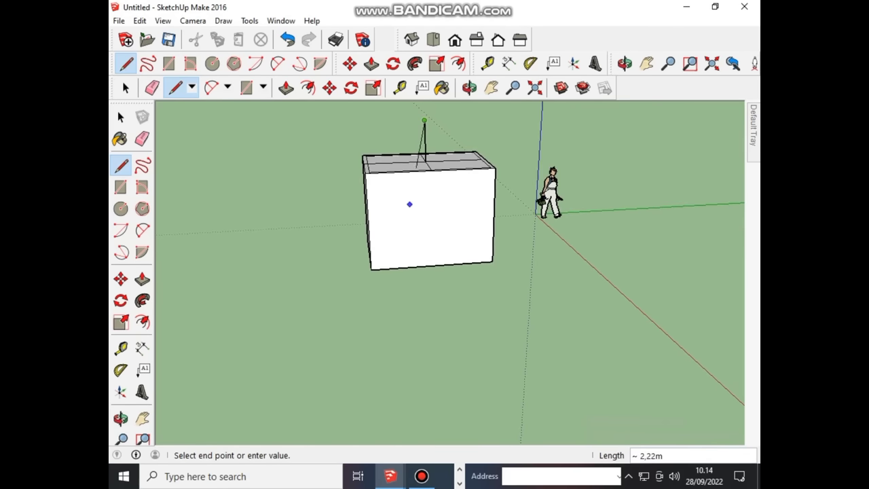
scroll(407, 211, "down", 1)
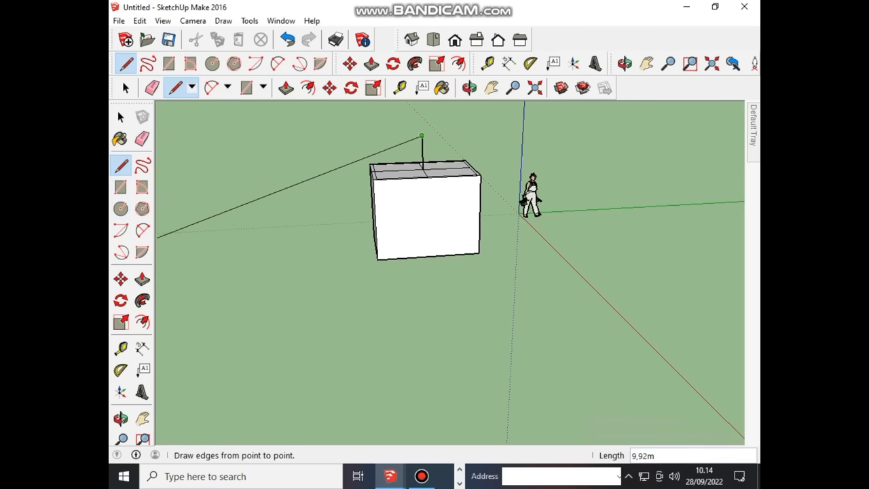
left_click(121, 165)
scroll(402, 202, "up", 1)
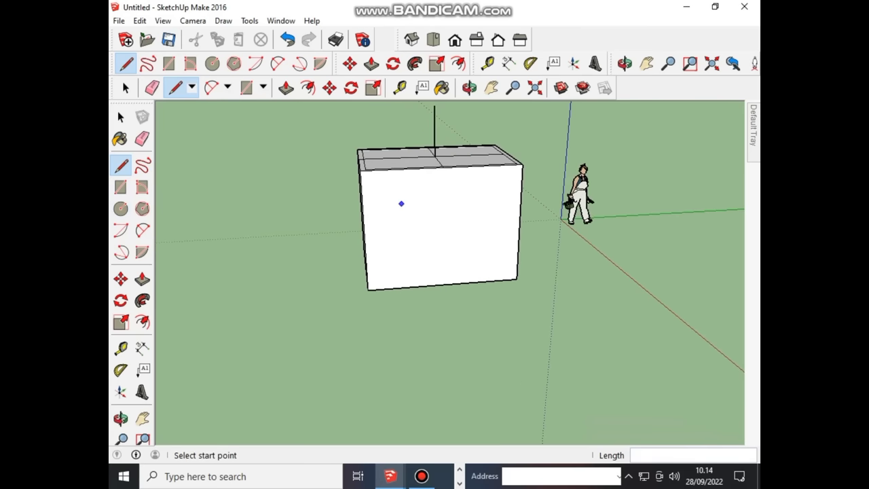
scroll(402, 202, "up", 1)
scroll(402, 201, "down", 1)
Step: Draw a sloped edge from a back top corner of the box toward the apex
mouse_move(402, 202)
middle_mouse_down()
mouse_move(408, 210)
mouse_move(388, 217)
middle_mouse_up()
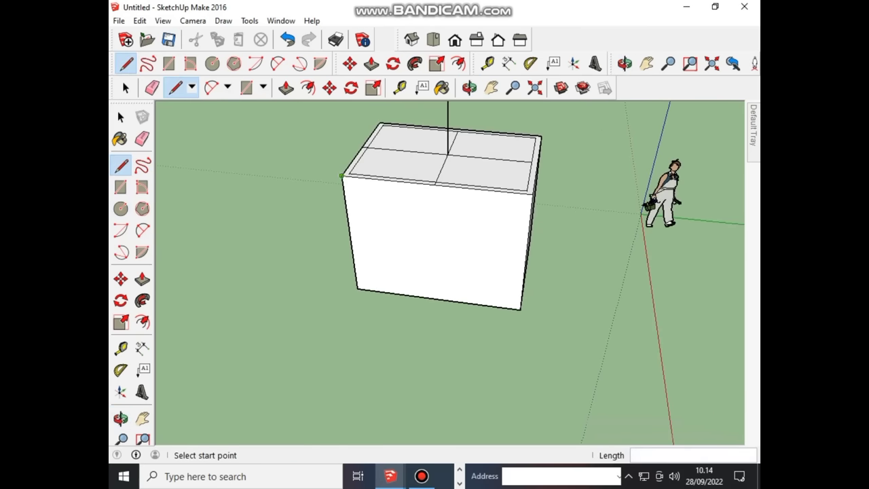
left_click(341, 176)
scroll(401, 156, "down", 1)
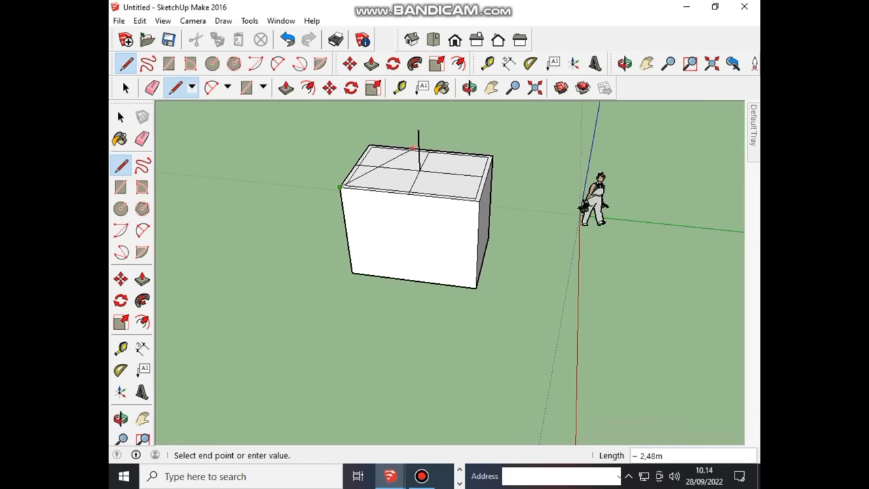
left_click(419, 149)
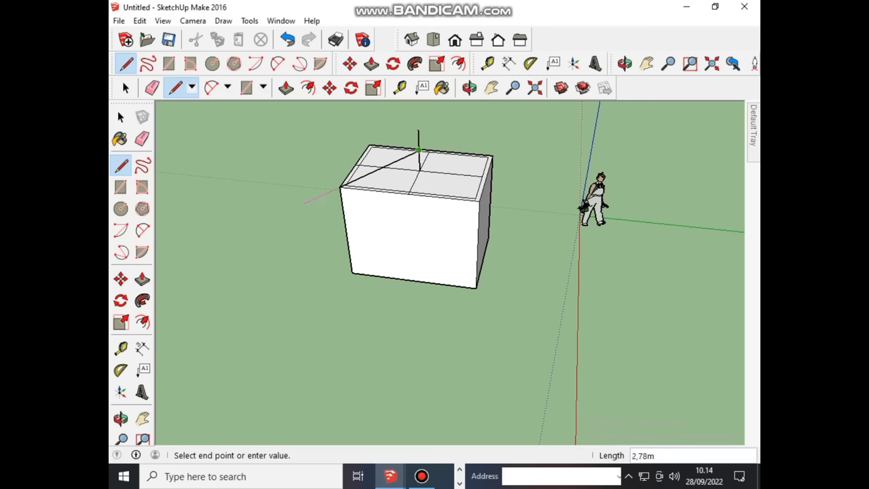
left_click(319, 197)
scroll(363, 214, "down", 1)
middle_click_drag(375, 215, 204, 227)
middle_click_drag(494, 184, 512, 170)
scroll(512, 171, "up", 2)
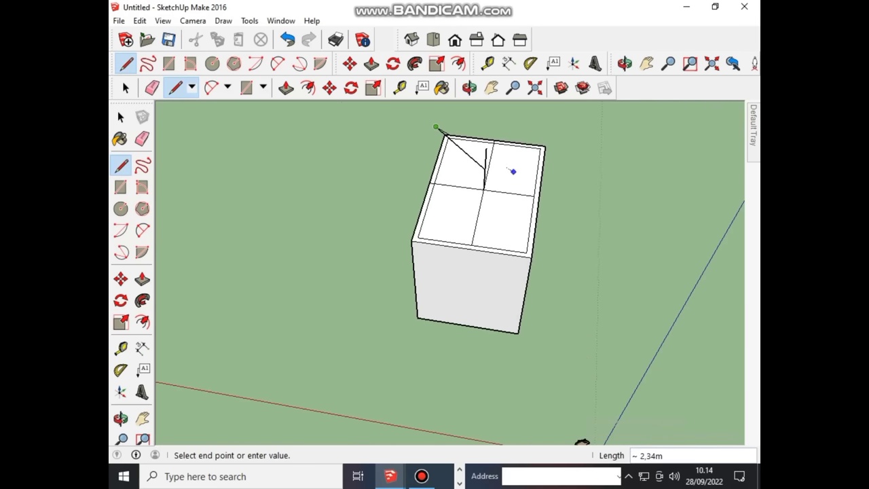
scroll(494, 171, "up", 2)
scroll(472, 168, "up", 2)
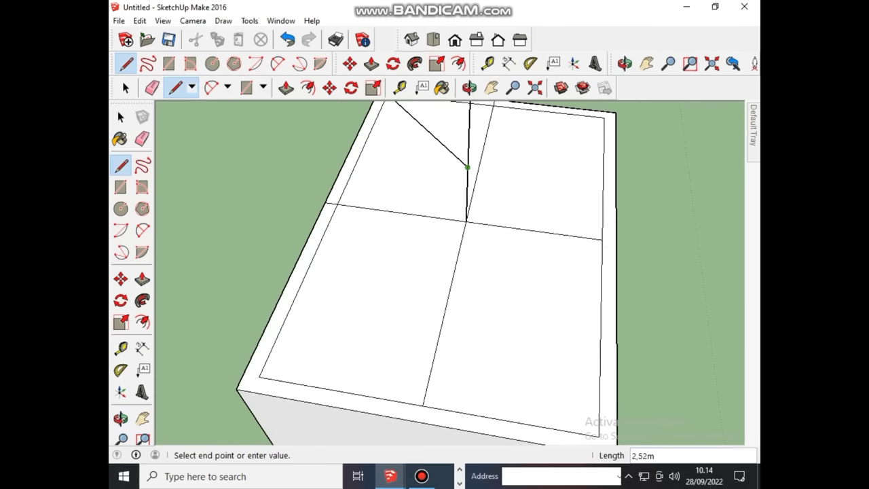
scroll(415, 235, "down", 2)
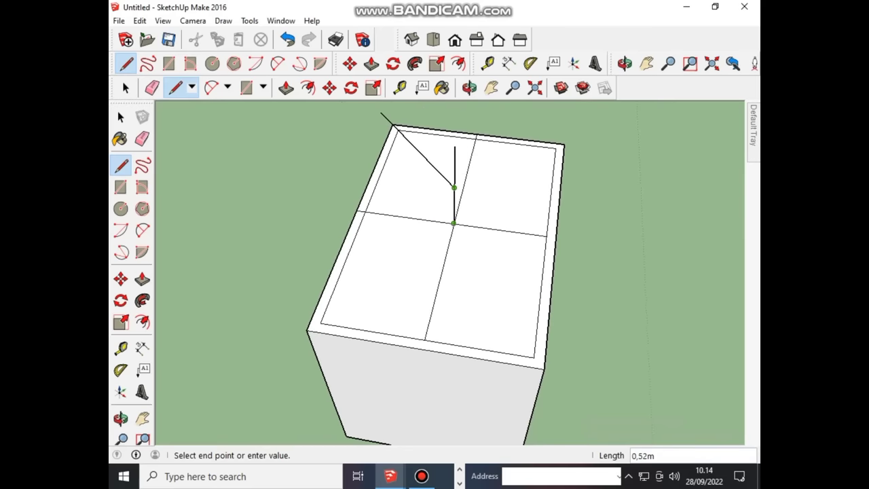
scroll(450, 225, "down", 2)
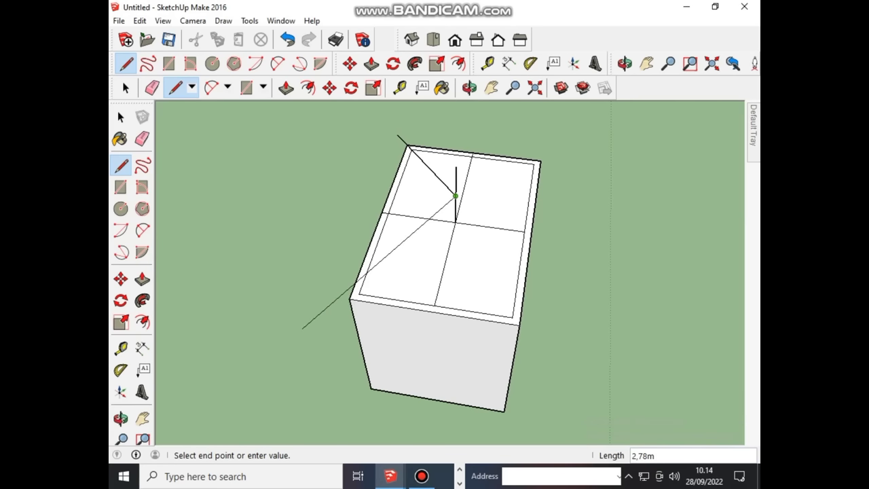
scroll(302, 334, "up", 2)
scroll(302, 334, "up", 1)
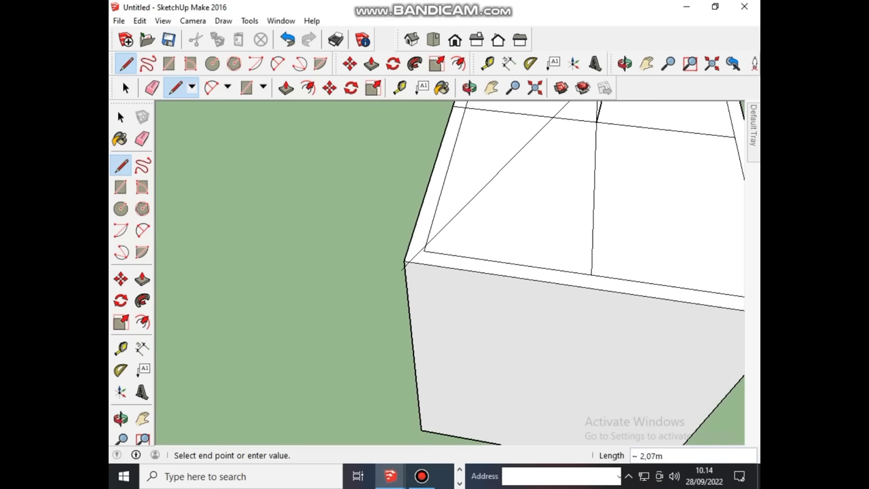
Step: Finish the hip at a box corner and draw an eave line outward from it
left_click(404, 261)
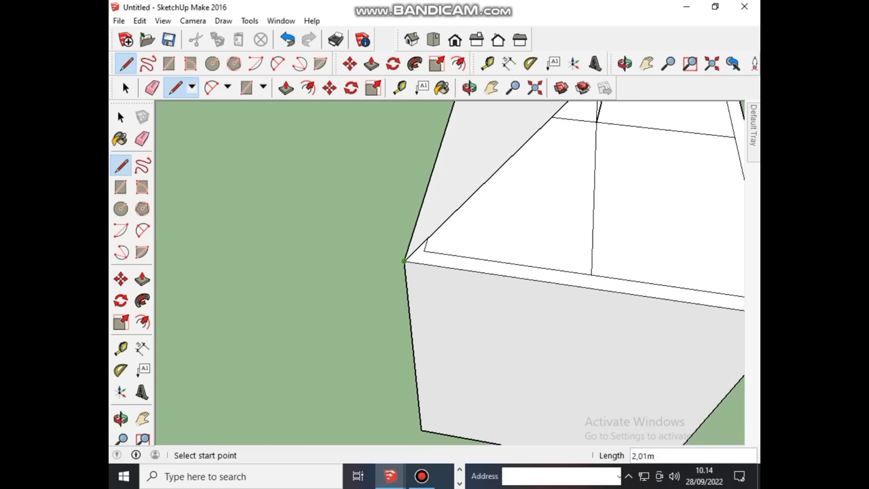
left_click(404, 260)
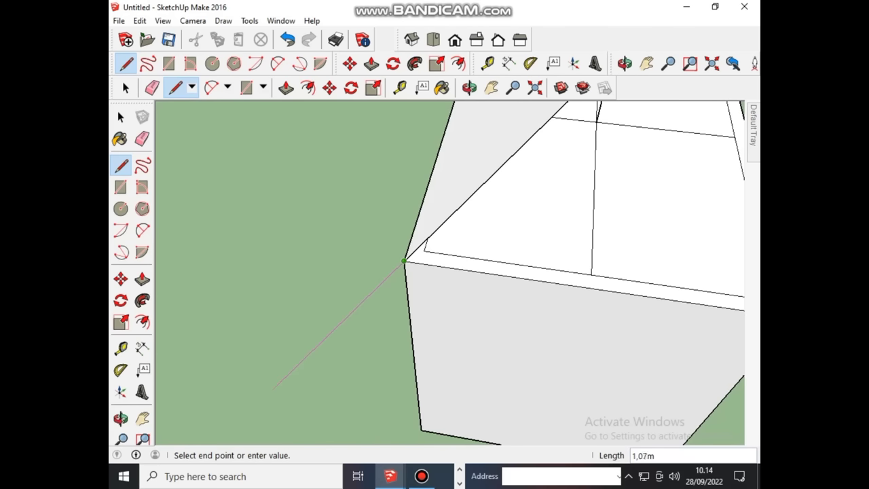
scroll(196, 395, "down", 1)
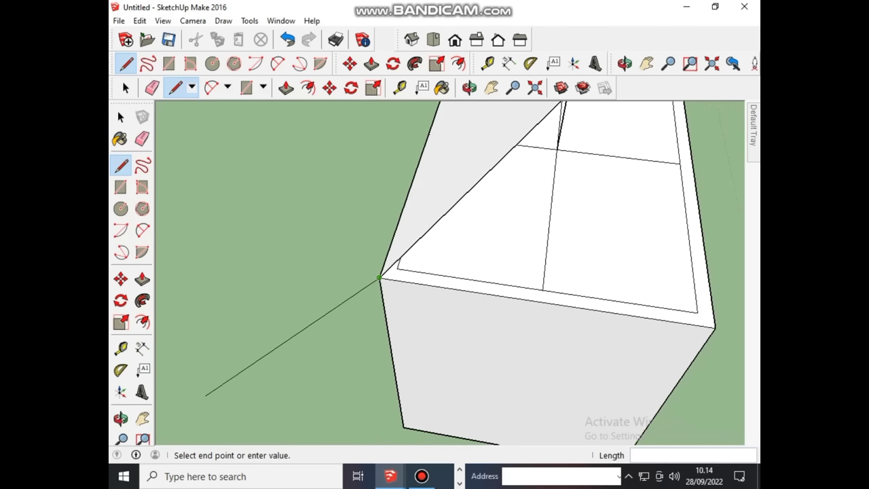
scroll(195, 395, "down", 1)
scroll(196, 395, "down", 1)
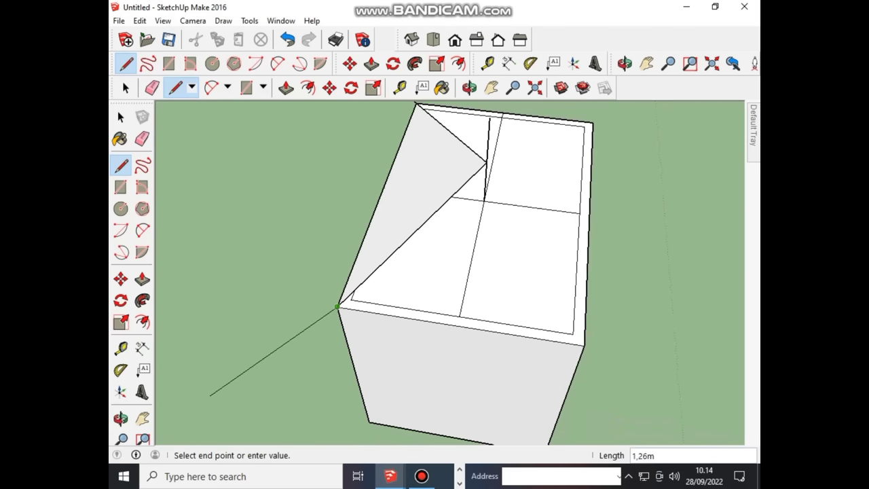
left_click(294, 347)
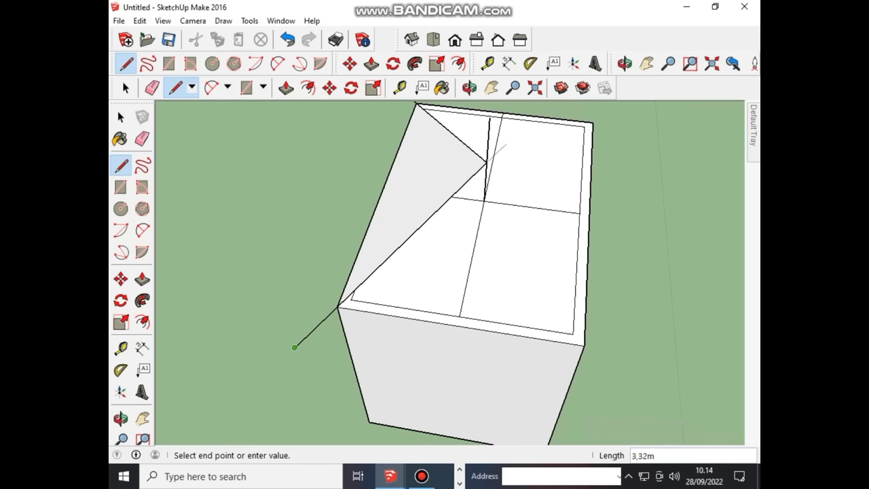
Step: Add an eave past a back corner, a hip to the front-left corner, and its eave line
mouse_move(298, 343)
middle_mouse_down()
mouse_move(353, 319)
mouse_move(435, 238)
middle_mouse_up()
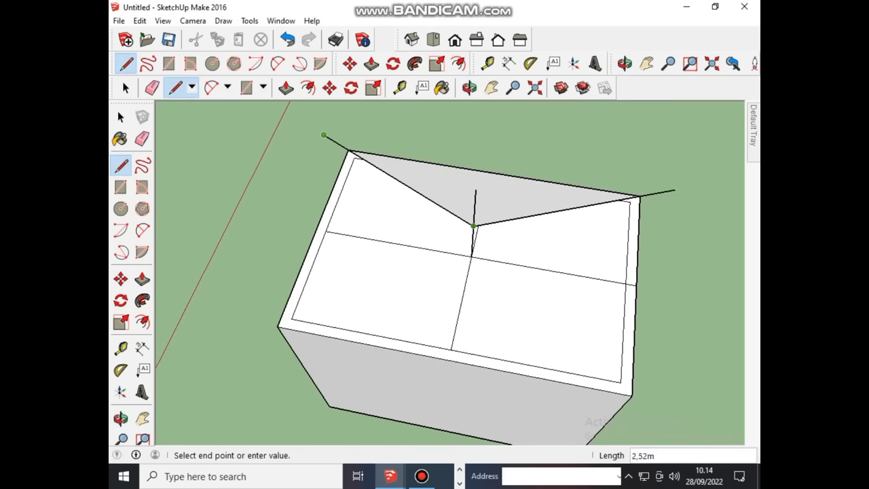
left_click(473, 224)
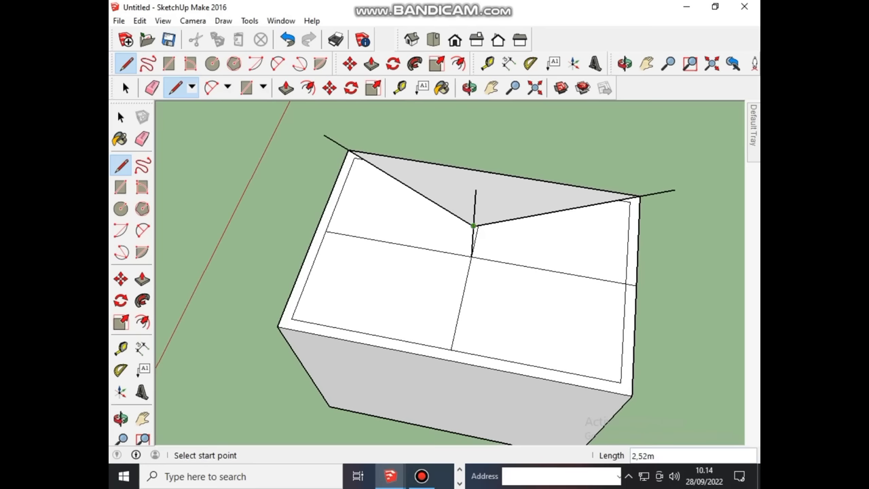
left_click(473, 224)
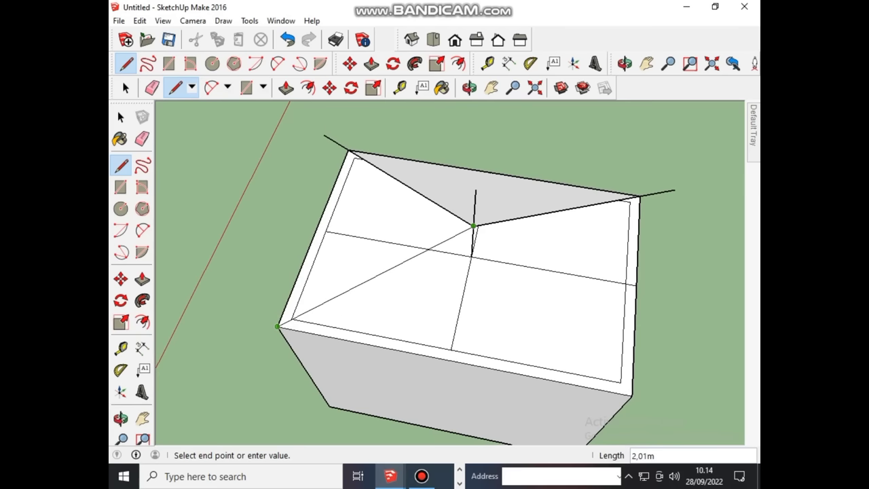
left_click(277, 327)
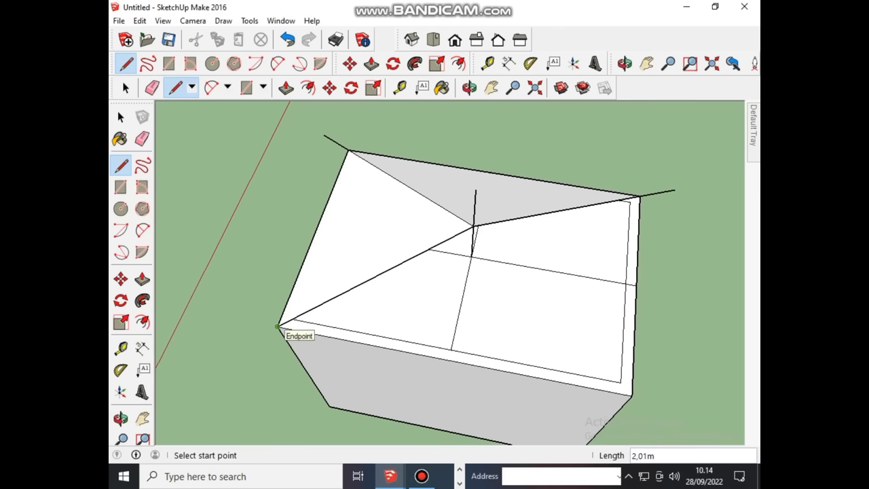
left_click(277, 326)
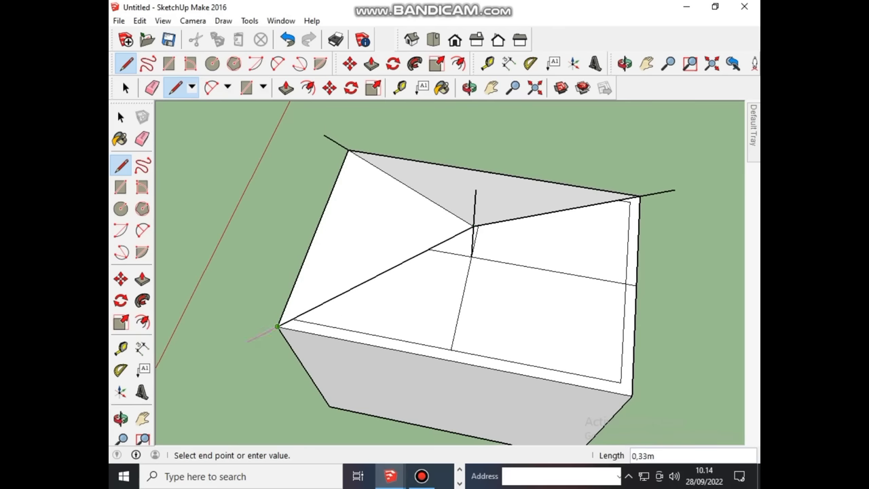
left_click(228, 351)
Step: Draw the last hip from the apex to the fourth corner and its outward eave line
left_click(474, 225)
scroll(503, 257, "down", 3)
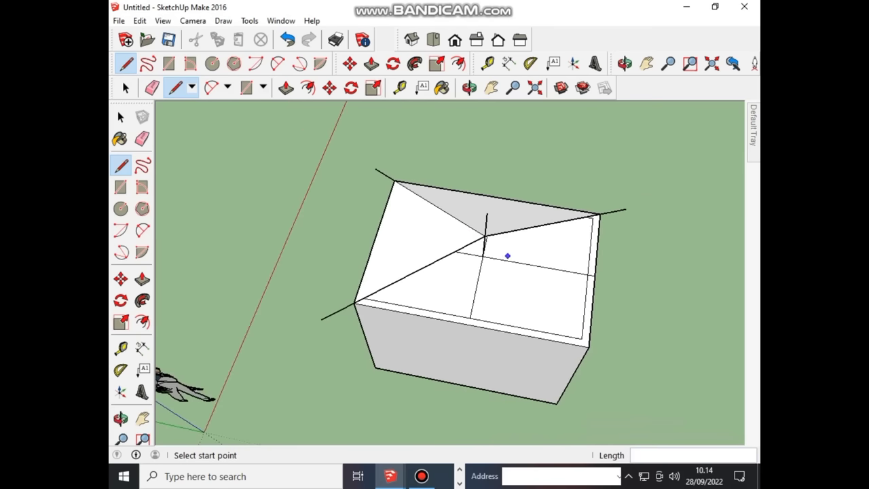
middle_click_drag(508, 254, 362, 209)
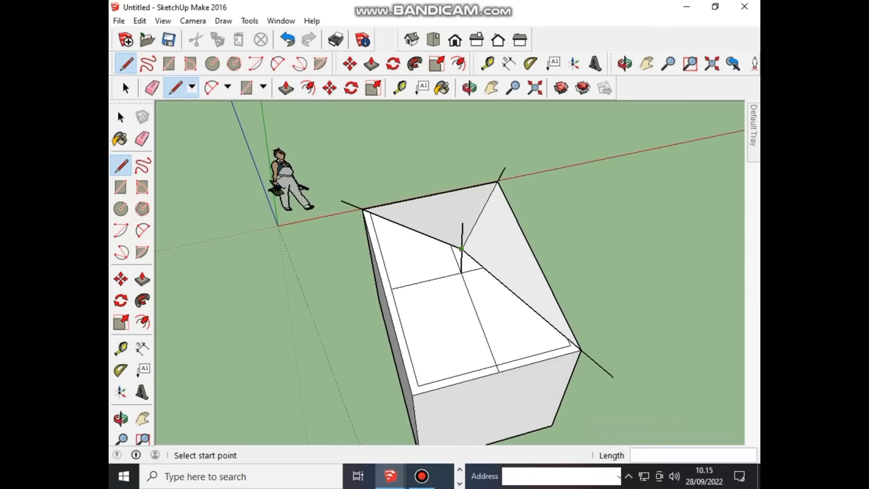
left_click(461, 248)
scroll(461, 246, "down", 1)
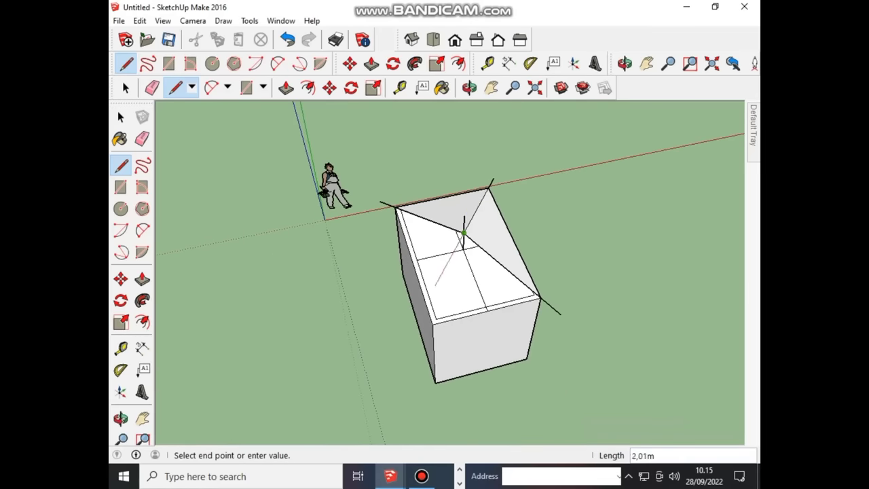
left_click(432, 323)
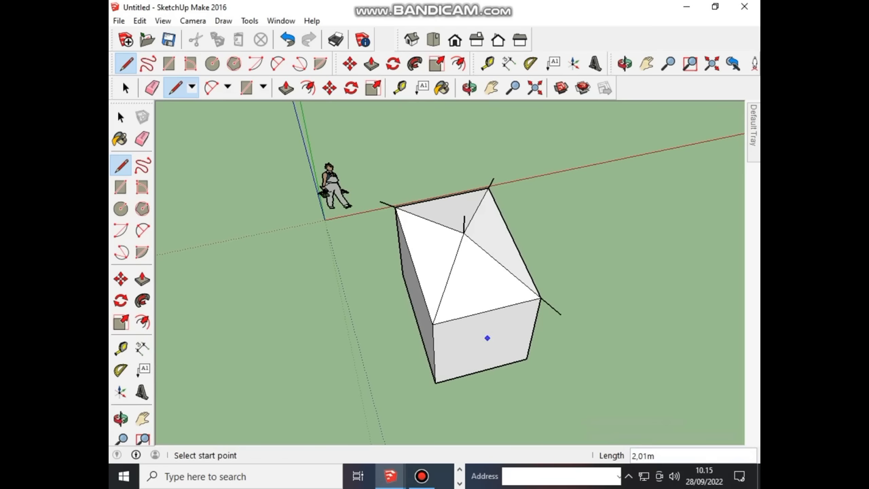
middle_click_drag(487, 338, 421, 333)
scroll(376, 282, "up", 2)
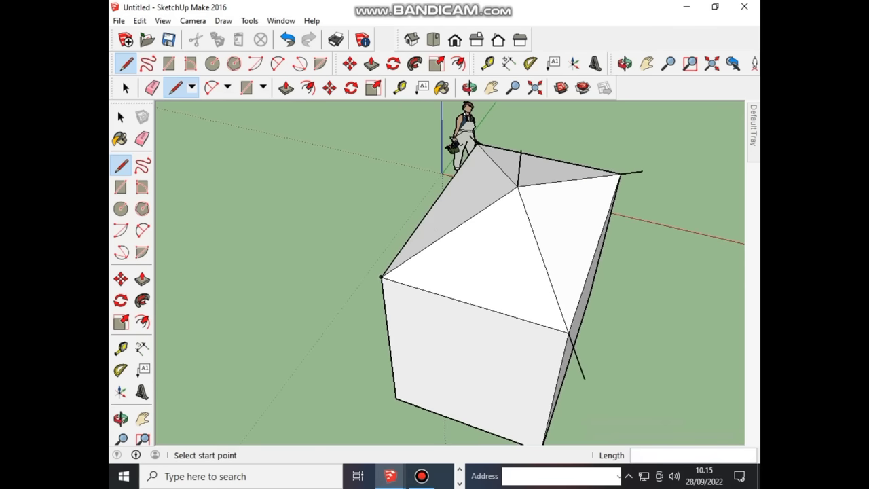
scroll(381, 275, "up", 2)
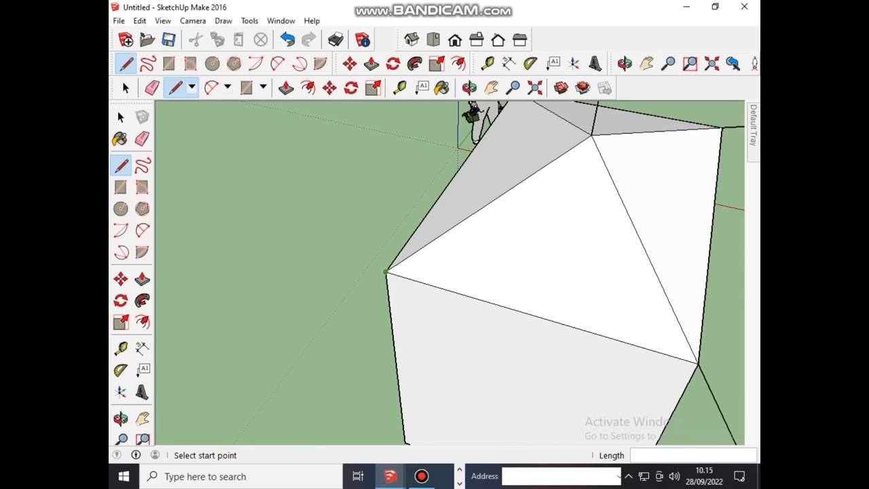
left_click(384, 271)
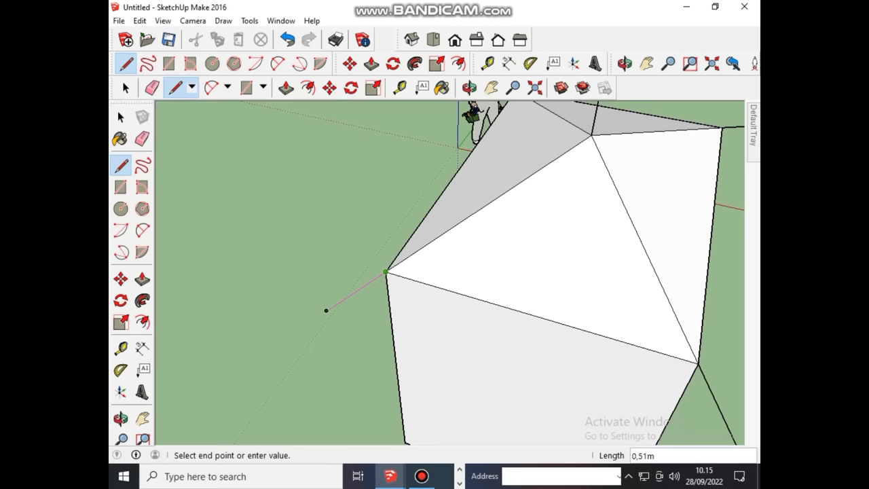
left_click(326, 310)
Step: Connect the eave tips along every side to close the overhang around the roof
scroll(326, 310, "down", 1)
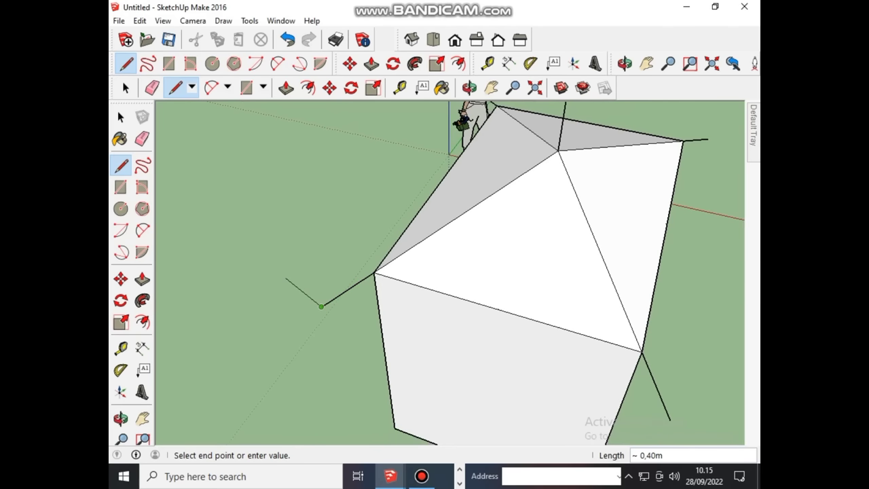
scroll(326, 310, "down", 2)
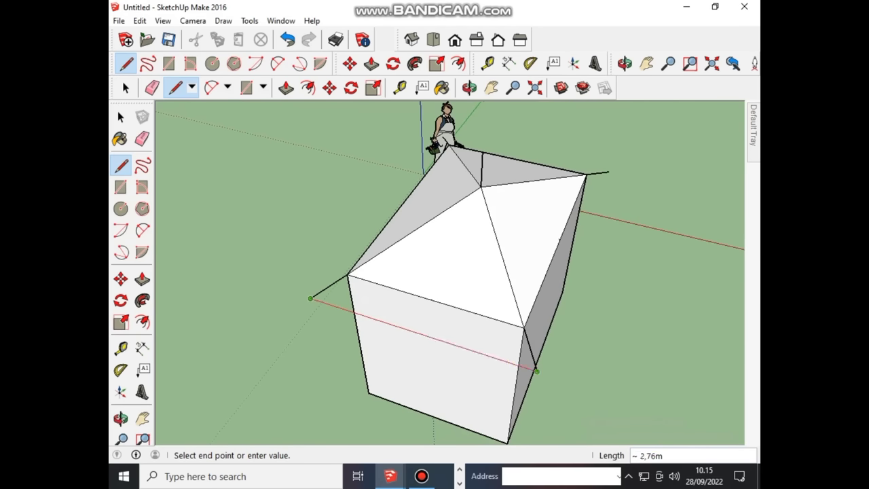
left_click(536, 370)
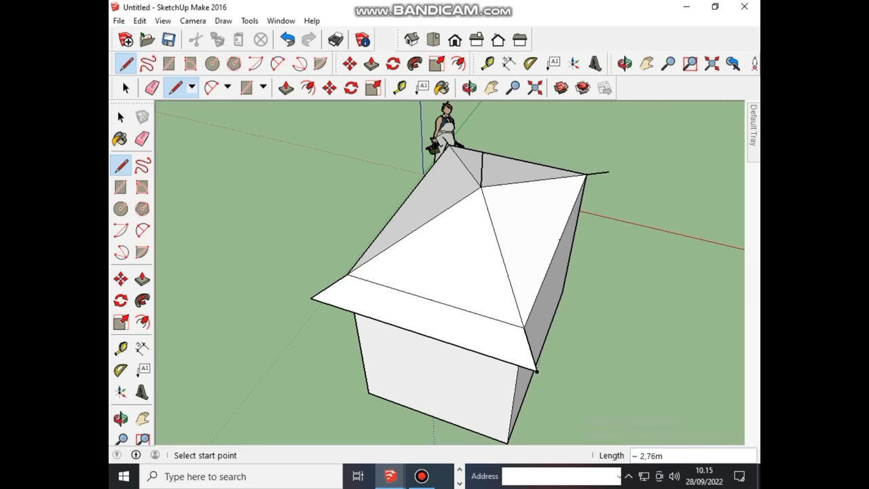
middle_click_drag(536, 371, 372, 349)
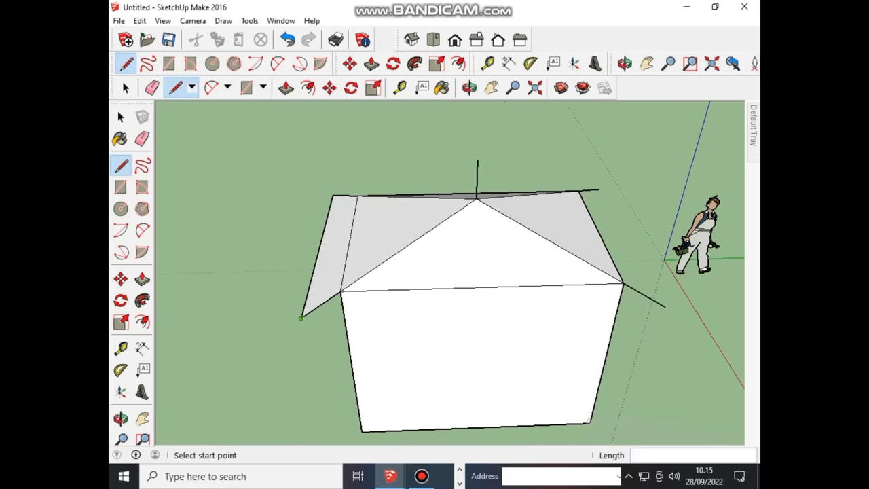
left_click(301, 317)
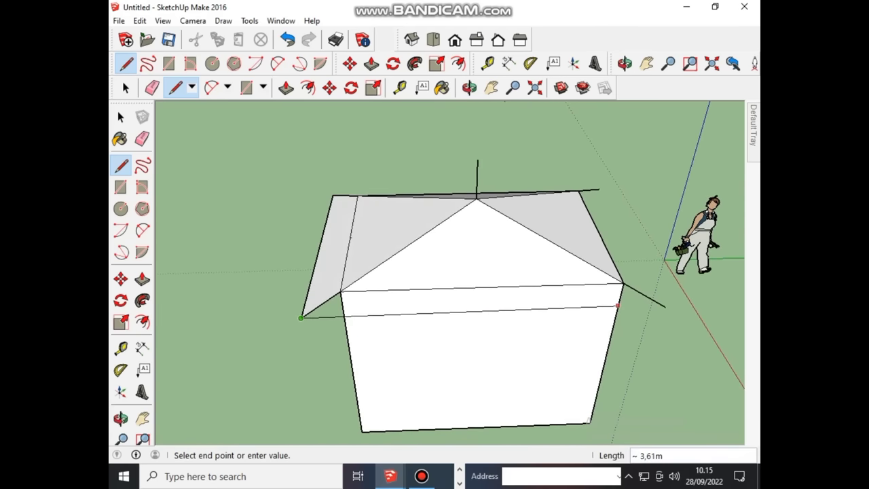
left_click(664, 306)
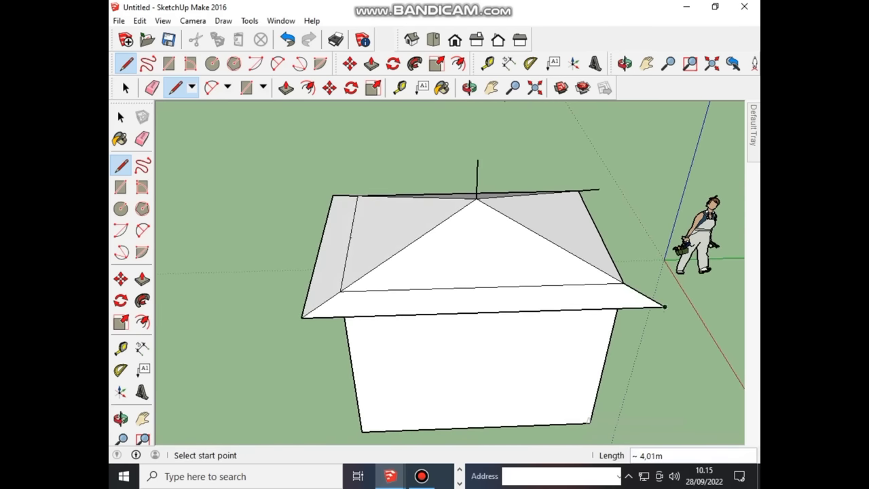
middle_click_drag(665, 307, 250, 287)
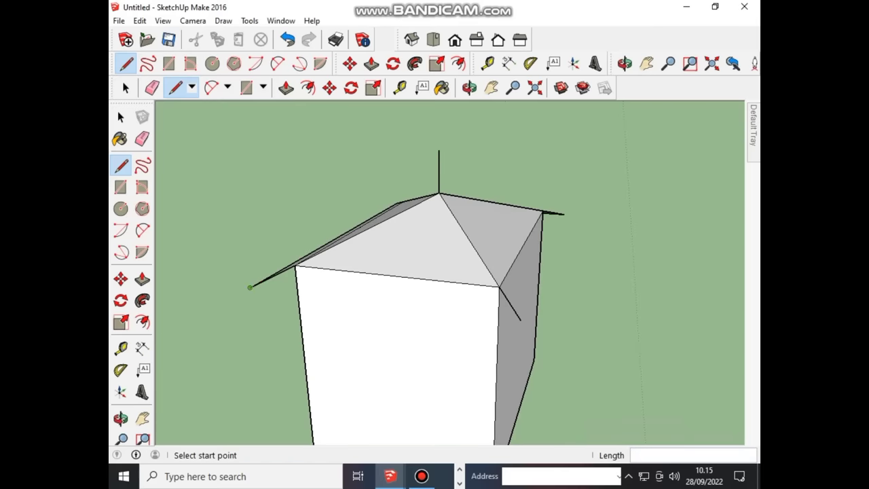
left_click(249, 287)
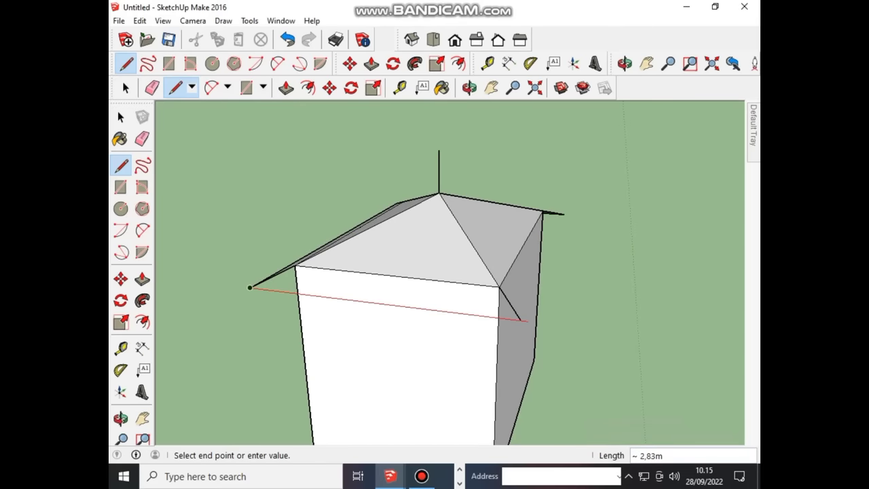
left_click(520, 319)
middle_click_drag(521, 319, 264, 260)
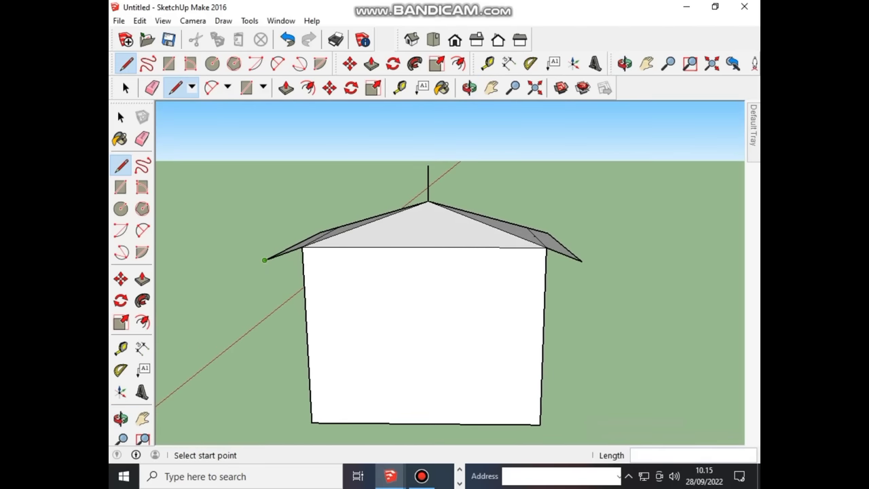
left_click(264, 260)
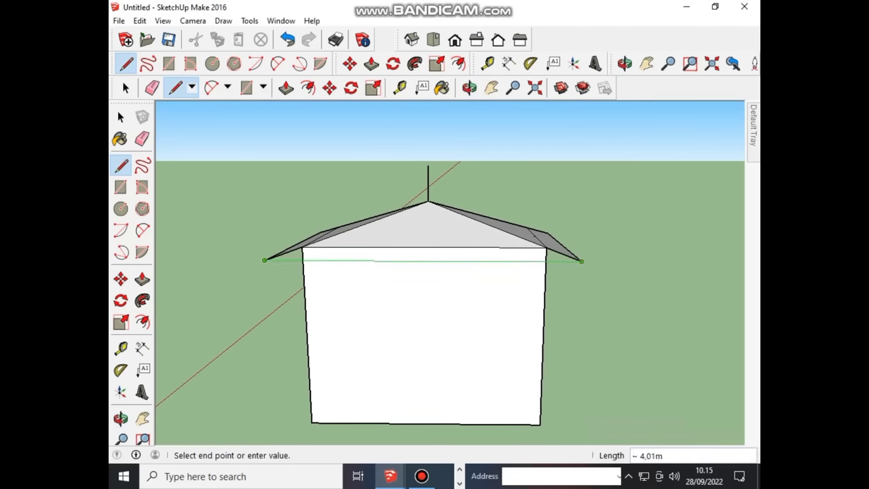
left_click(581, 260)
mouse_move(582, 261)
middle_mouse_down()
mouse_move(466, 240)
mouse_move(400, 277)
middle_mouse_up()
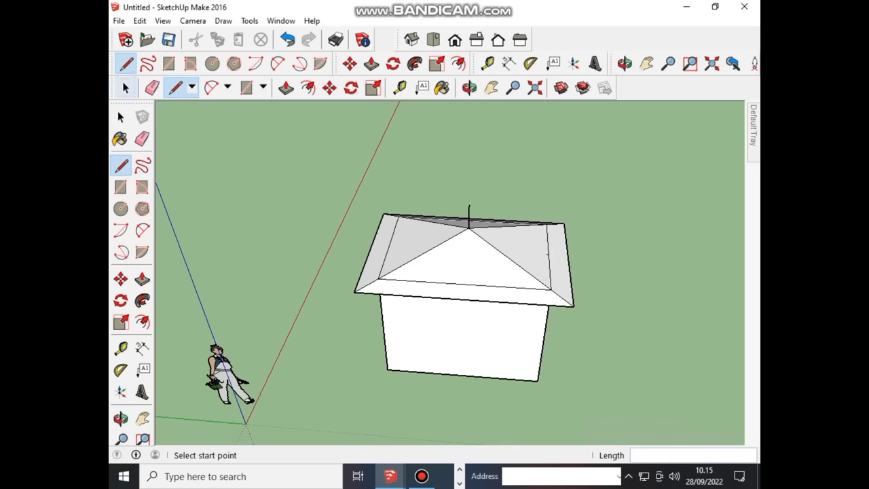
left_click(143, 139)
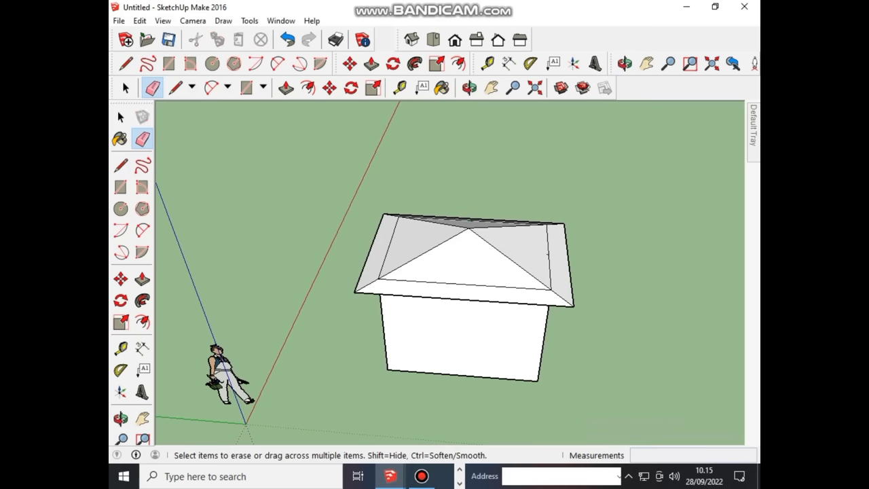
scroll(415, 273, "up", 2)
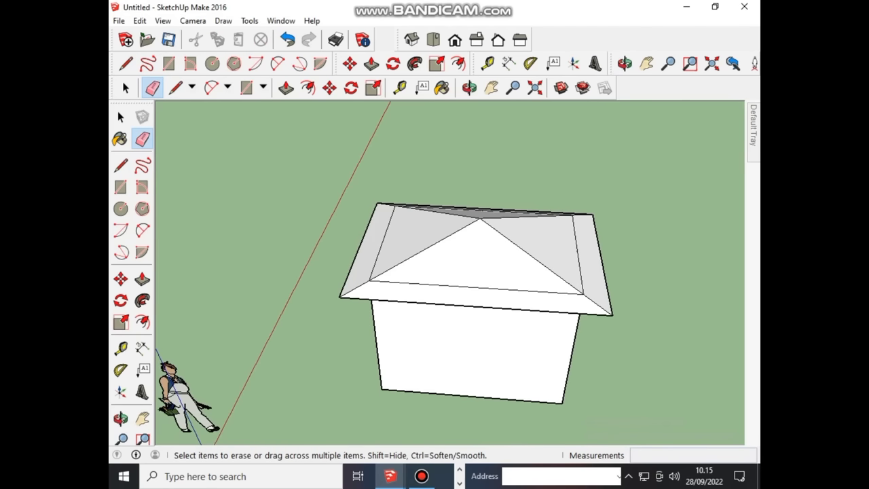
left_click(475, 287)
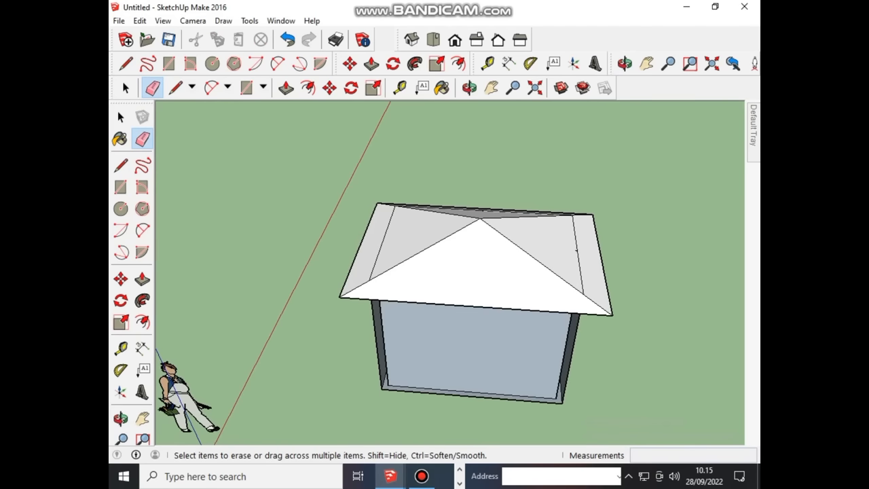
key("ctrl+z")
scroll(380, 278, "up", 3)
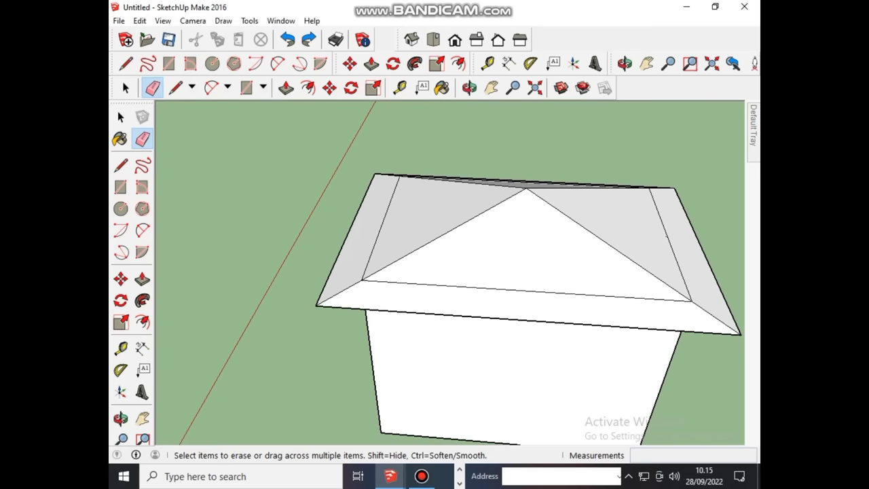
scroll(380, 278, "up", 2)
scroll(380, 278, "up", 2)
scroll(380, 279, "up", 2)
scroll(380, 279, "up", 1)
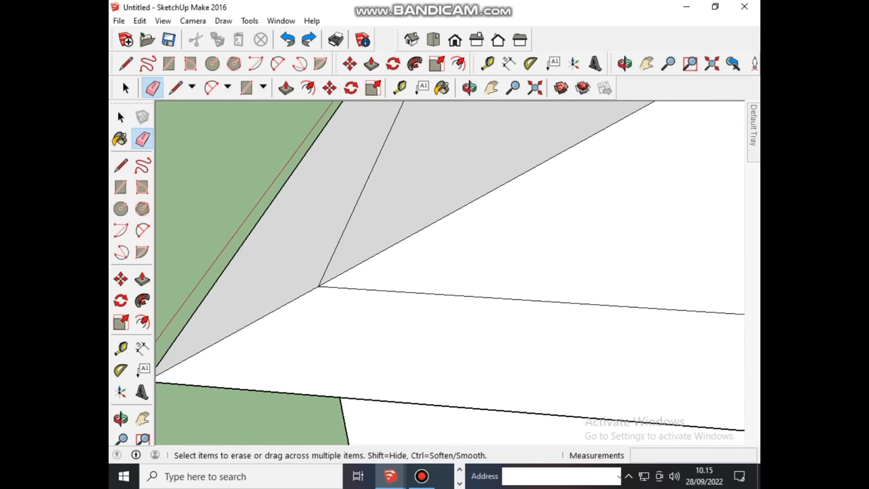
scroll(380, 278, "down", 1)
key("ctrl+y")
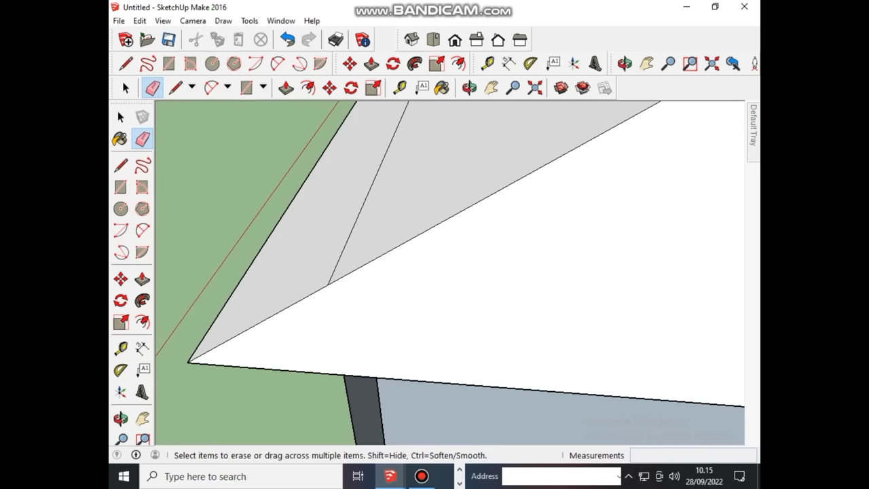
scroll(380, 272, "down", 2)
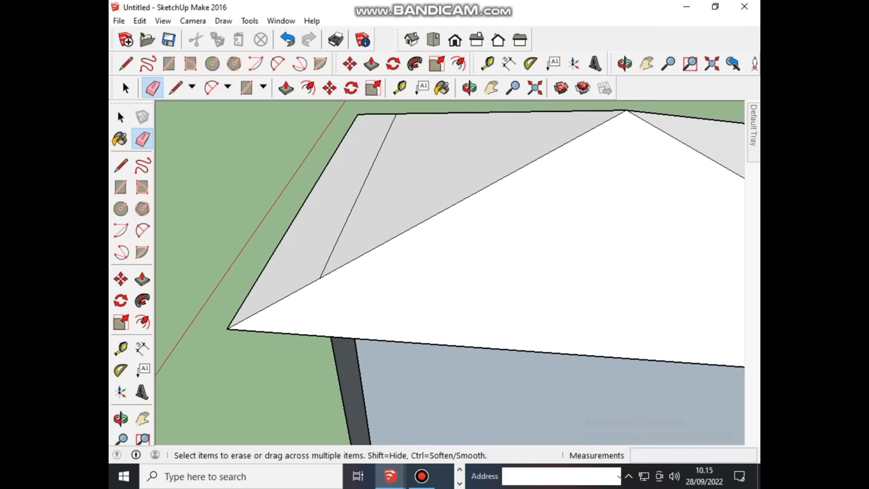
scroll(351, 291, "down", 2)
key("ctrl+z")
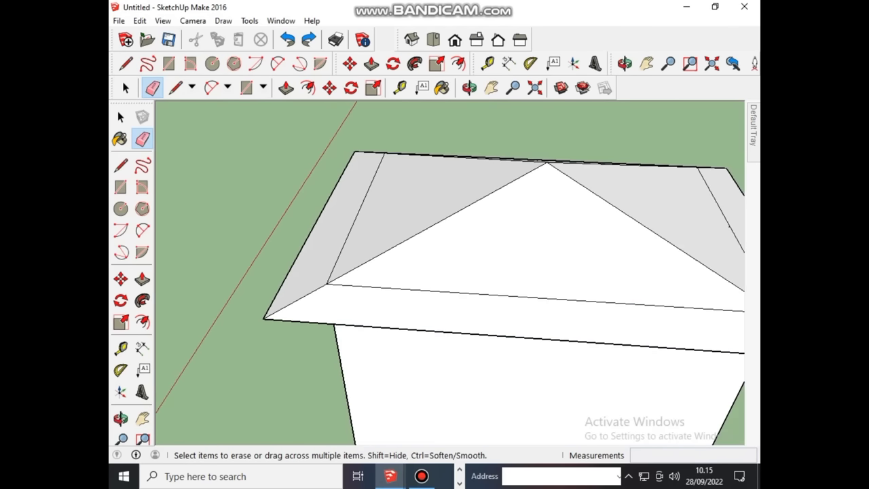
scroll(159, 431, "down", 3)
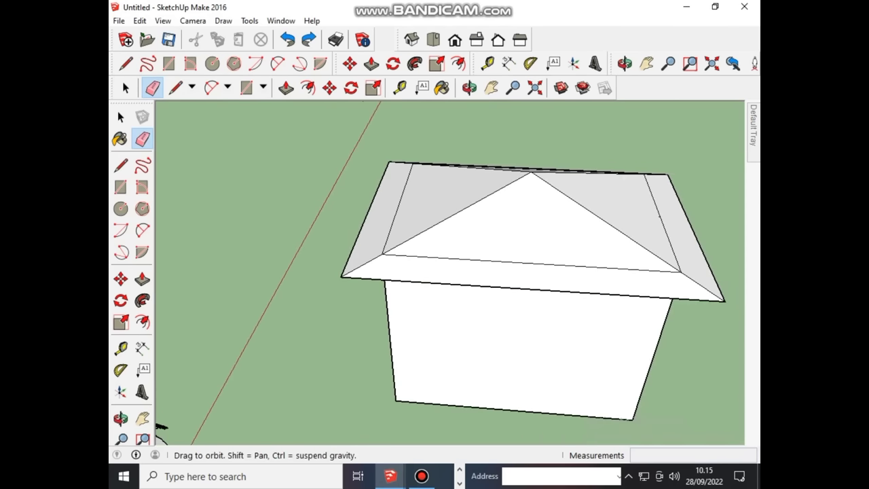
middle_click_drag(159, 430, 203, 408)
scroll(478, 326, "down", 3)
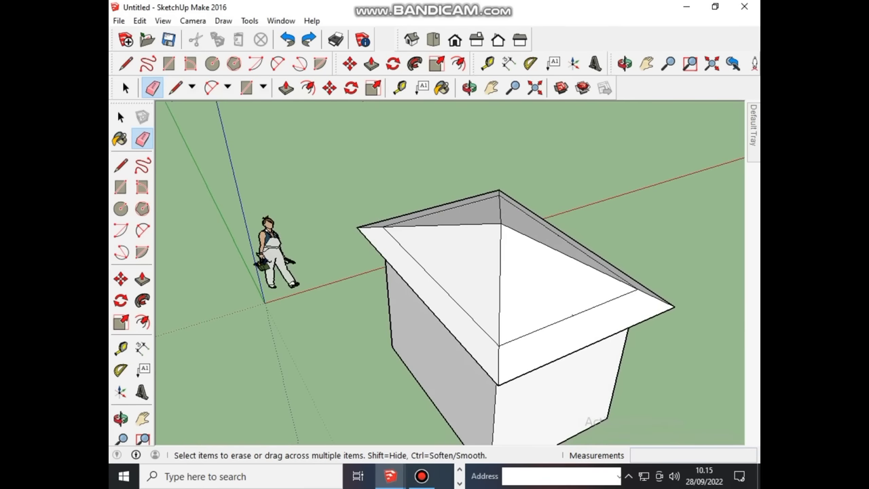
middle_click_drag(470, 317, 448, 258)
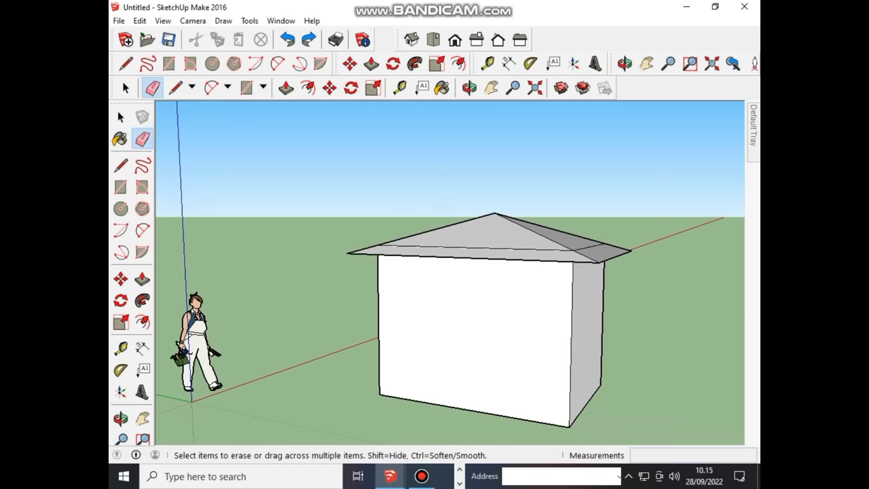
middle_click_drag(475, 305, 493, 337)
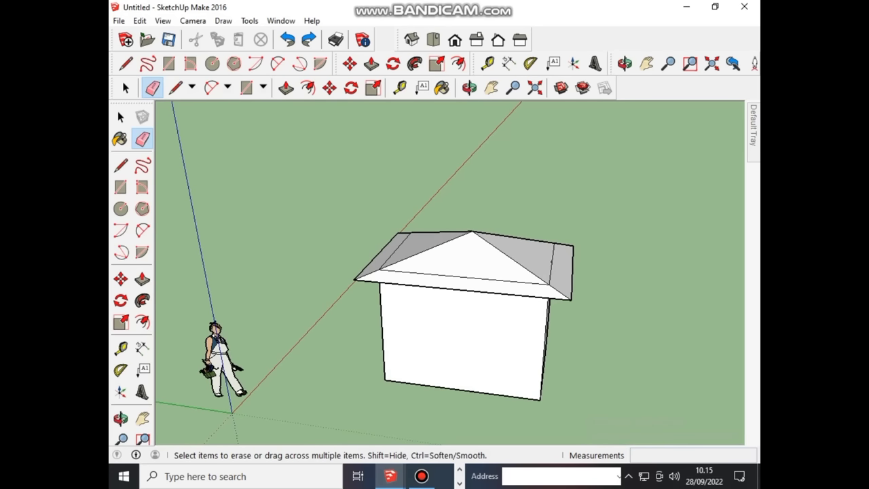
Step: Orbit to the house's right side and a low sky view, then pick the Rectangle tool
scroll(492, 285, "up", 2)
mouse_move(475, 272)
middle_mouse_down()
mouse_move(435, 271)
mouse_move(476, 272)
middle_mouse_up()
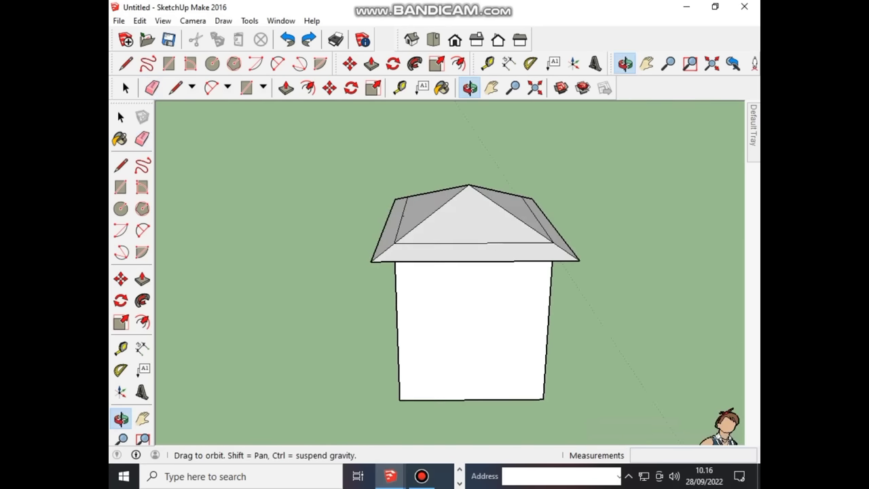
scroll(469, 285, "up", 2)
scroll(468, 285, "down", 2)
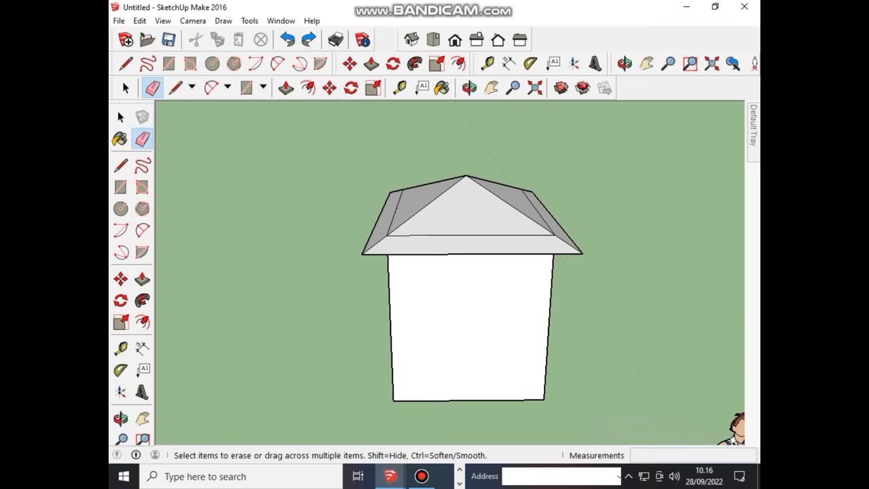
scroll(475, 325, "up", 3)
scroll(475, 326, "down", 1)
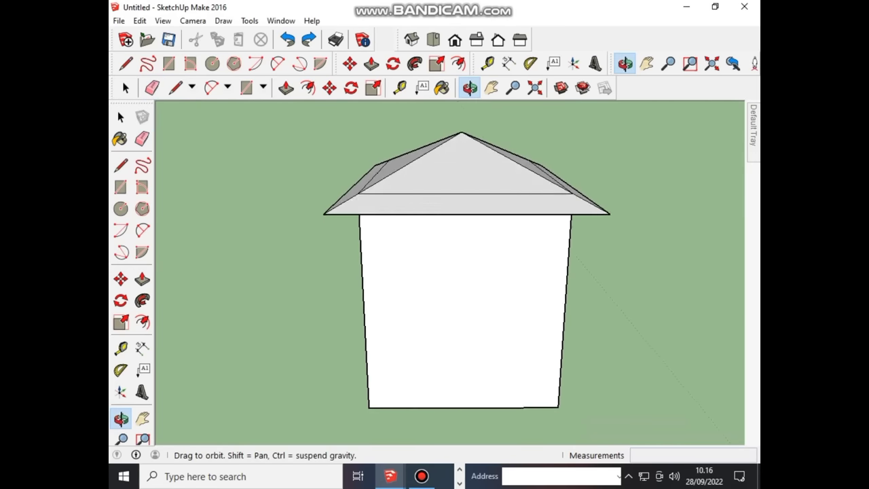
middle_click_drag(461, 272, 421, 299)
scroll(438, 306, "up", 2)
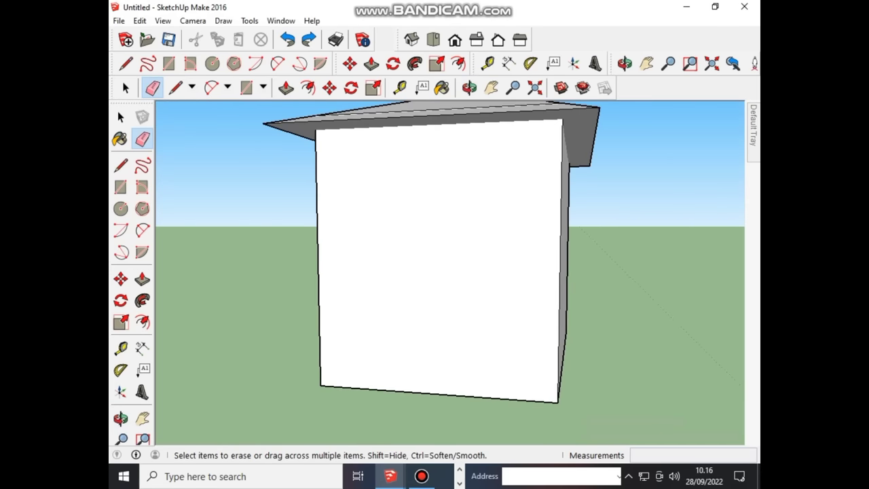
scroll(437, 305, "down", 2)
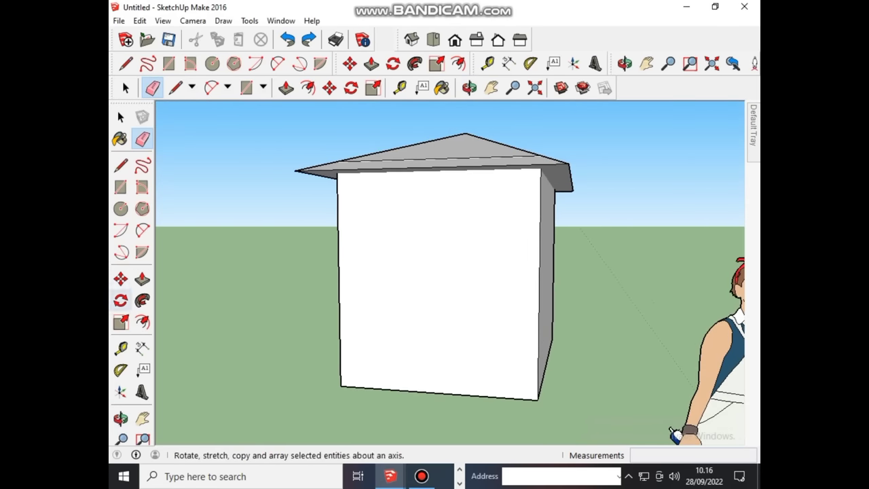
left_click(246, 87)
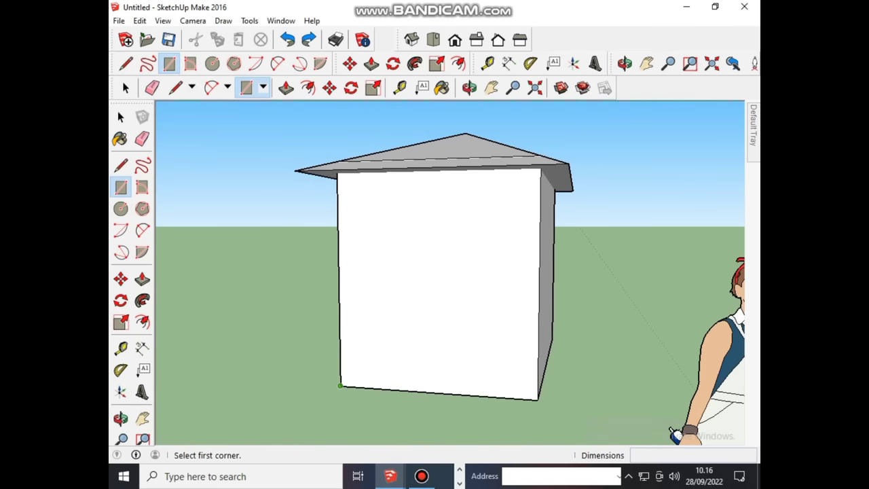
Step: Draw a ground rectangle outward from the house's bottom-left corner beside the left wall
left_click(340, 386)
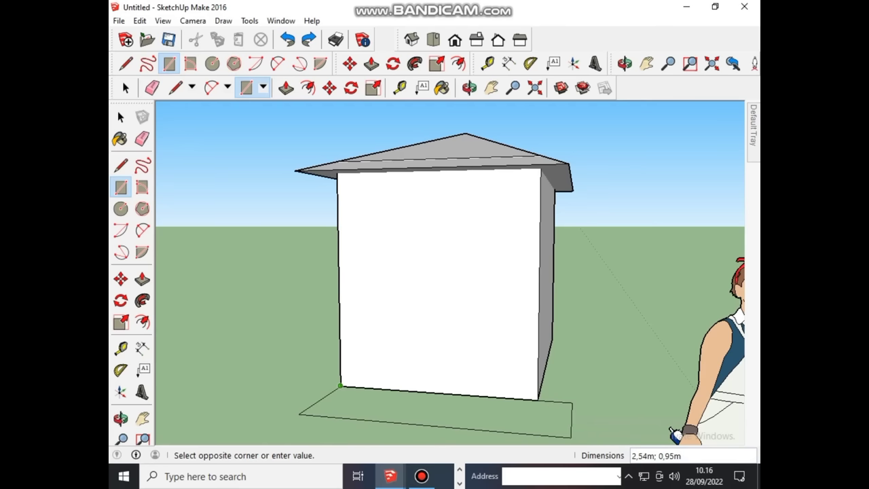
left_click(572, 438)
middle_click_drag(571, 437, 489, 434)
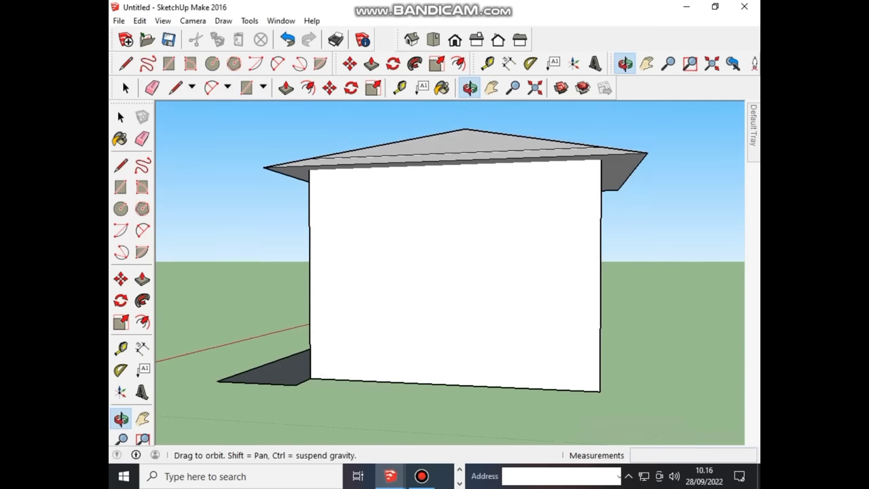
Step: Start a second rectangle at the wall's bottom-left corner, then cancel it unfinished
left_click(309, 378)
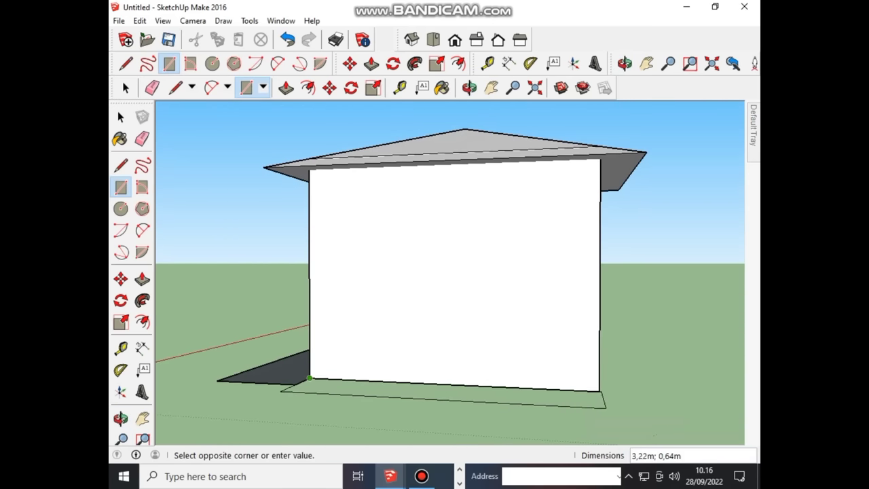
scroll(600, 400, "up", 3)
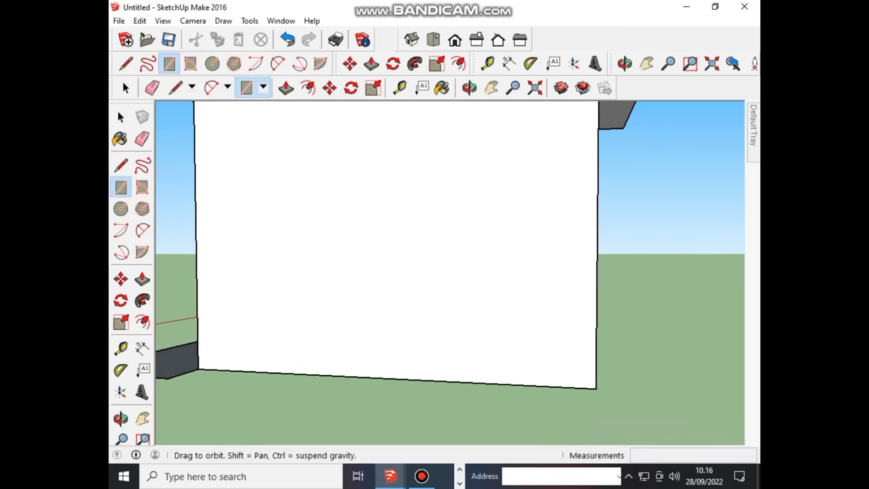
middle_click_drag(597, 388, 589, 428)
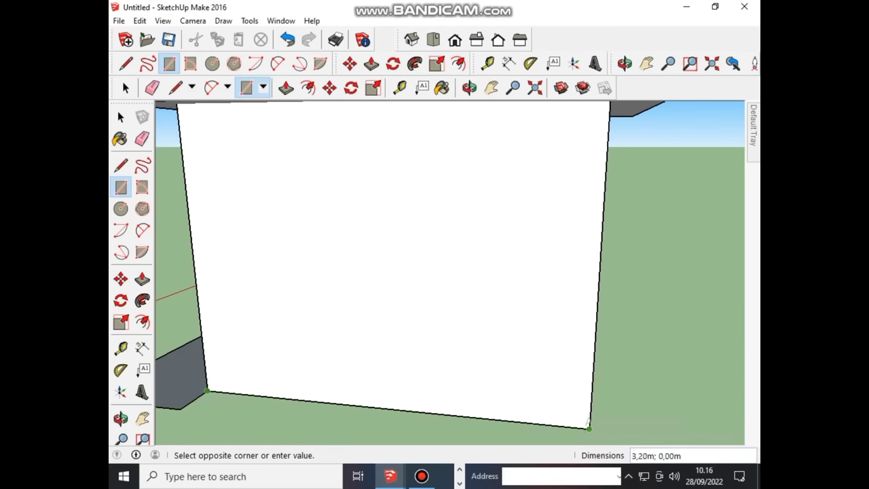
scroll(588, 427, "down", 3)
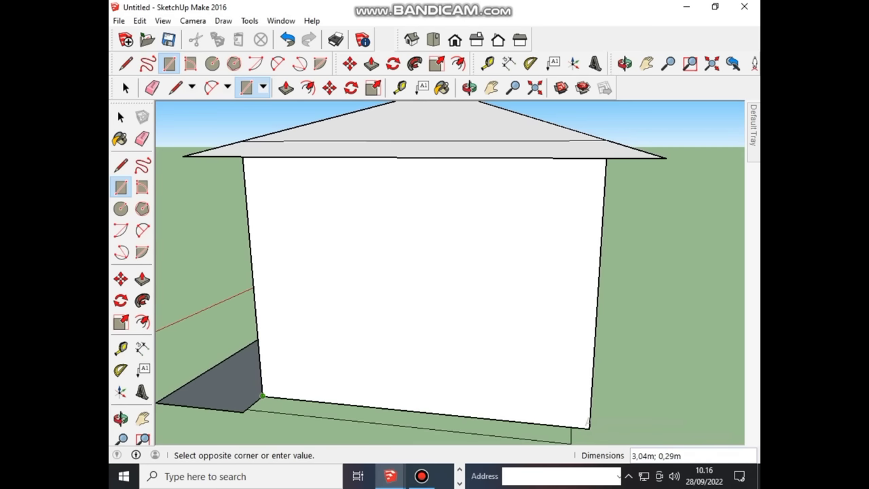
scroll(588, 424, "down", 3)
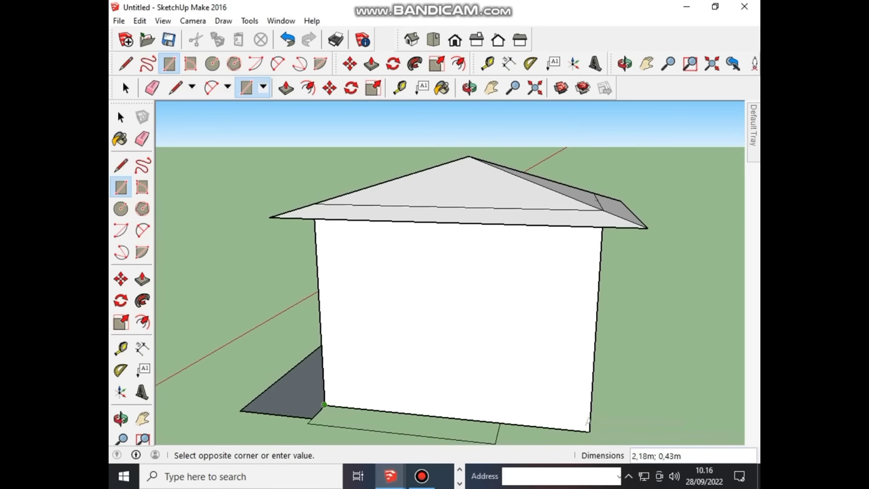
scroll(567, 429, "down", 2)
scroll(567, 429, "up", 2)
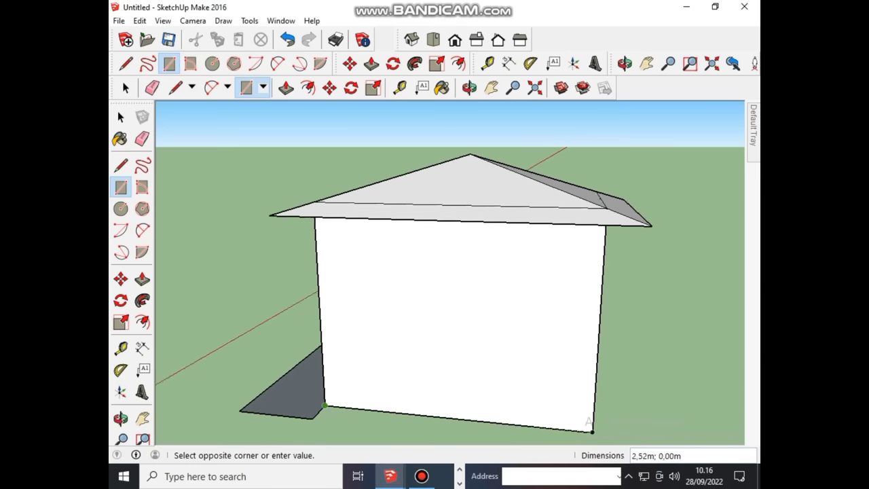
scroll(567, 429, "up", 2)
key("m")
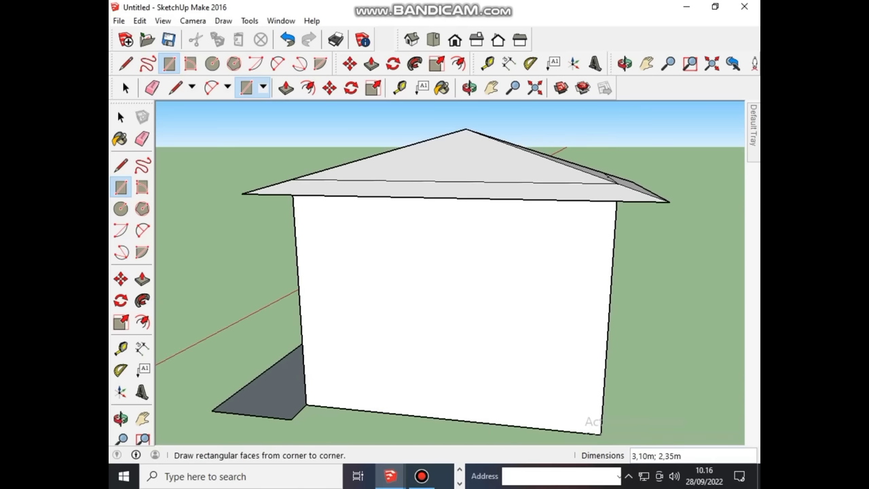
left_click(142, 252)
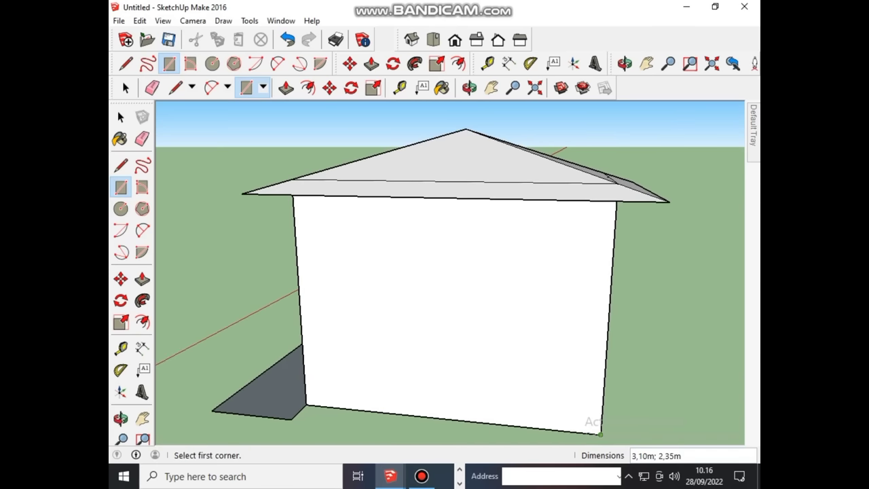
left_click(601, 433)
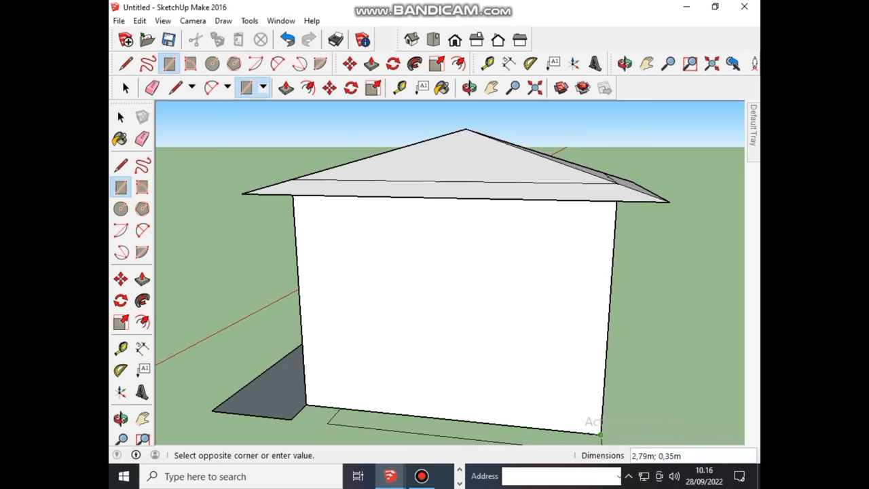
left_click(291, 418)
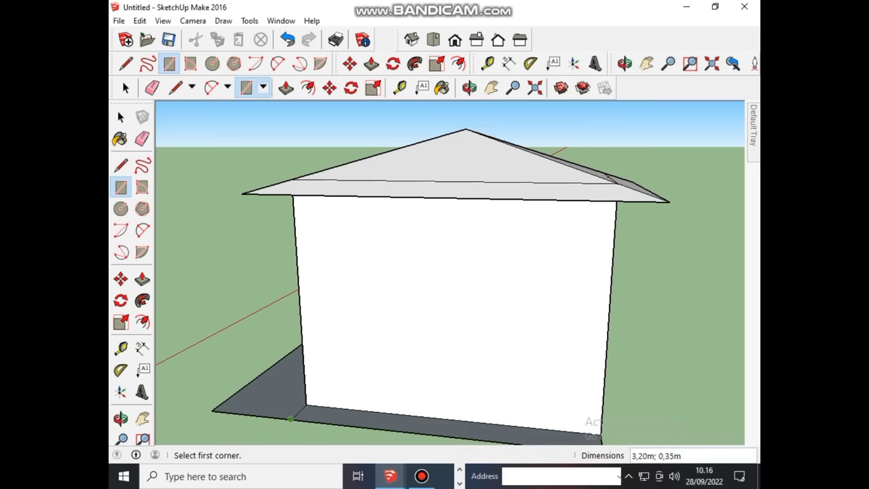
mouse_move(292, 417)
middle_mouse_down()
mouse_move(320, 392)
mouse_move(466, 391)
middle_mouse_up()
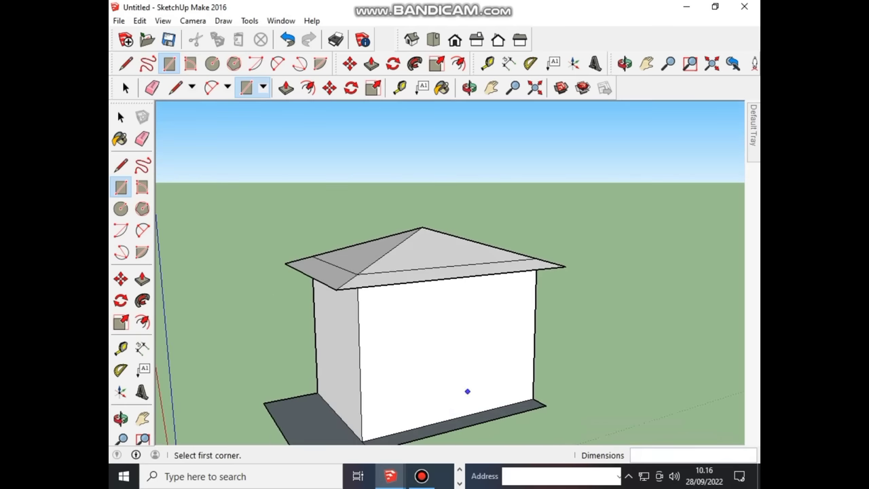
scroll(372, 402, "down", 2)
scroll(372, 402, "up", 2)
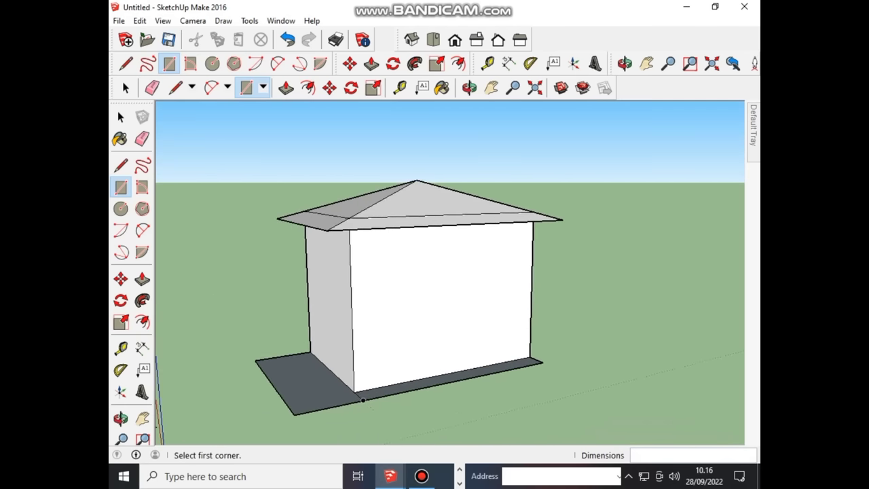
scroll(372, 402, "up", 2)
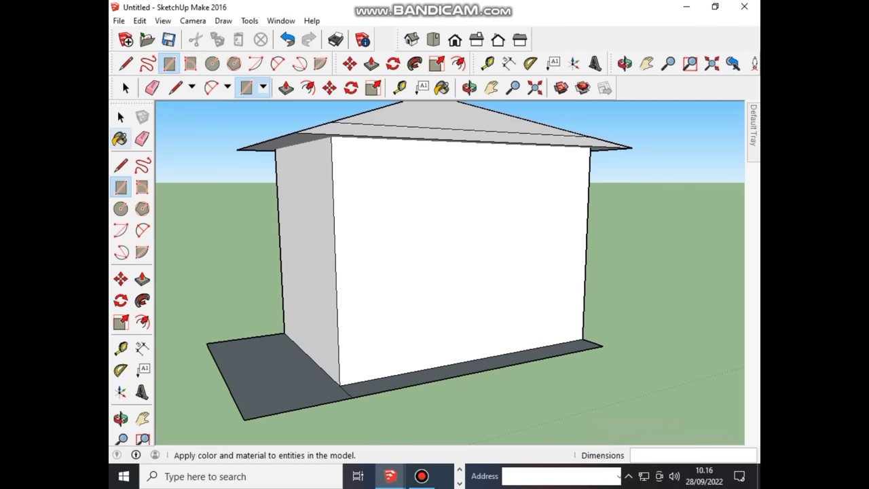
left_click(142, 138)
scroll(324, 390, "up", 2)
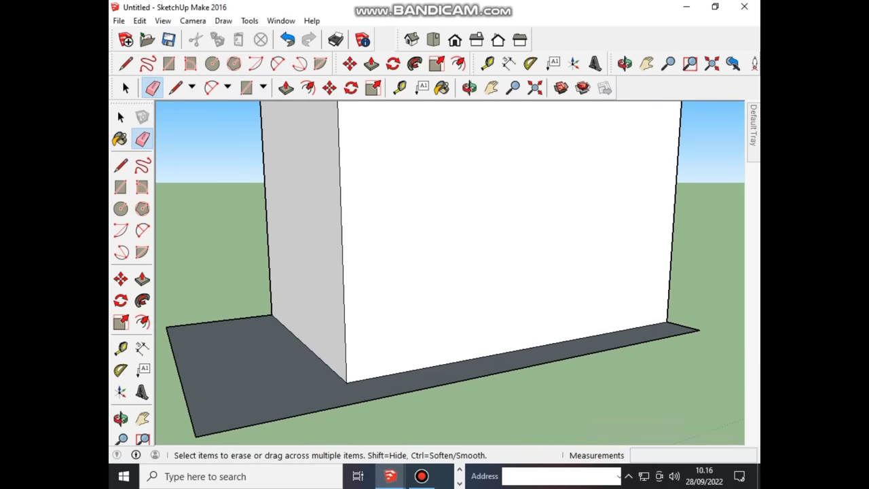
scroll(346, 382, "down", 1)
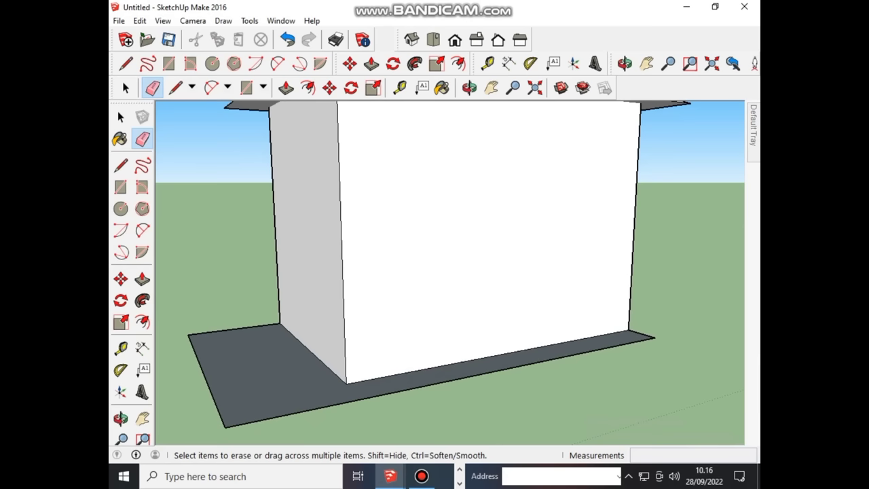
middle_click_drag(448, 272, 448, 245)
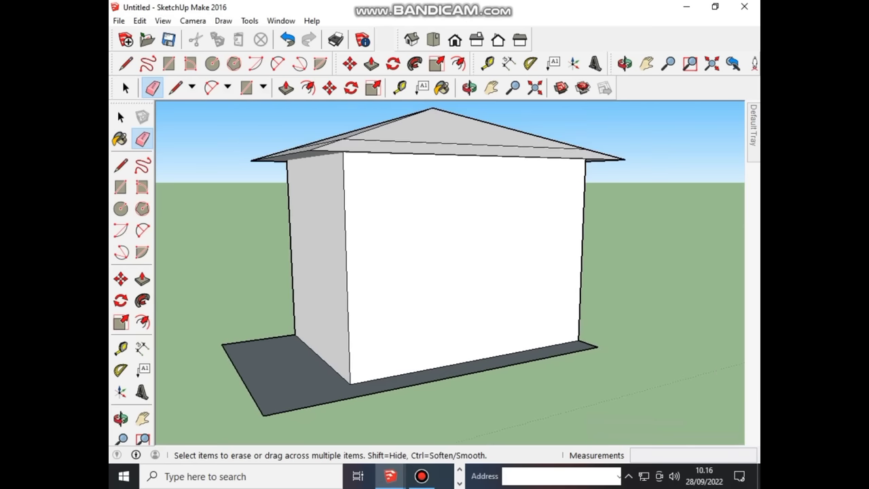
middle_click_drag(118, 111, 122, 81)
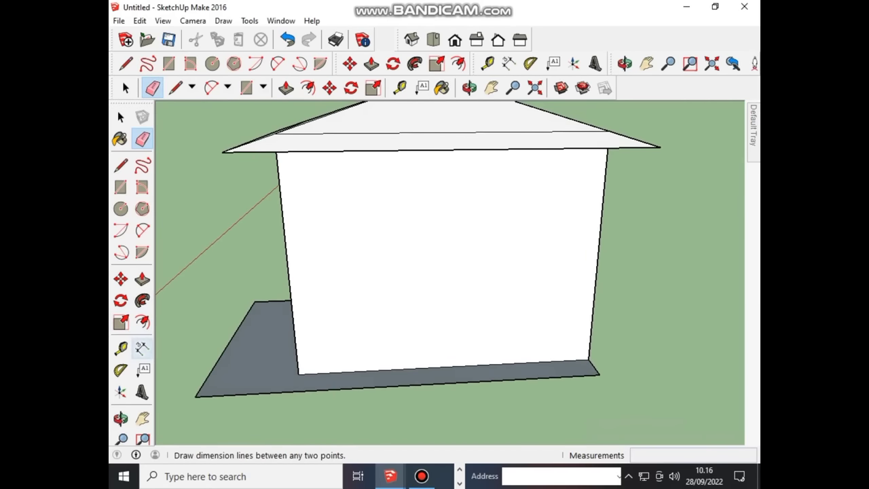
Step: Start a Tape Measure from the front wall's bottom edge, then abandon that measurement
left_click(120, 347)
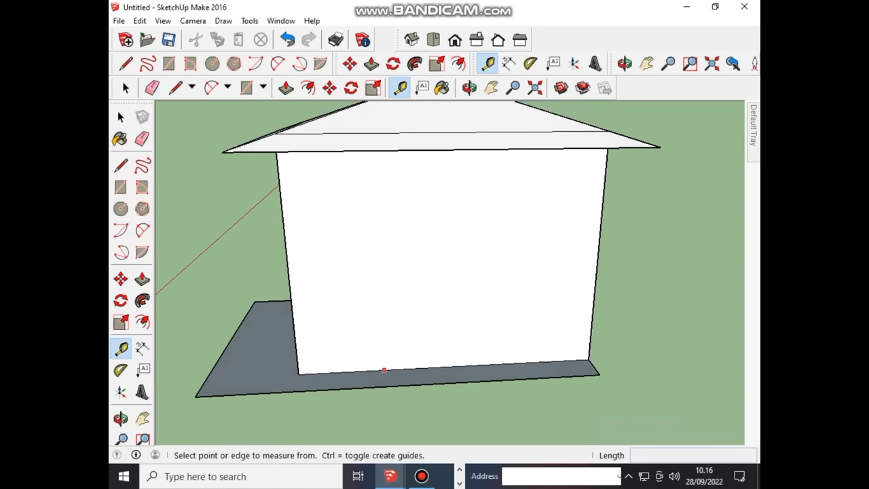
left_click(384, 370)
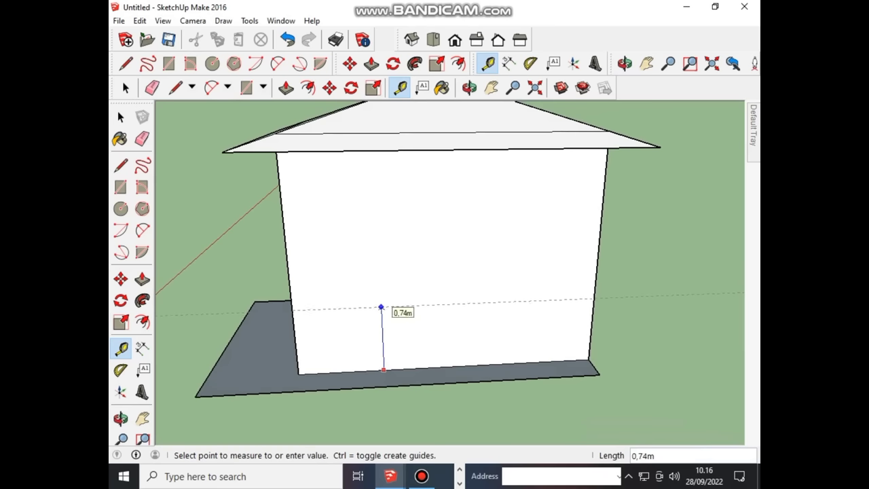
type("85")
key("Return")
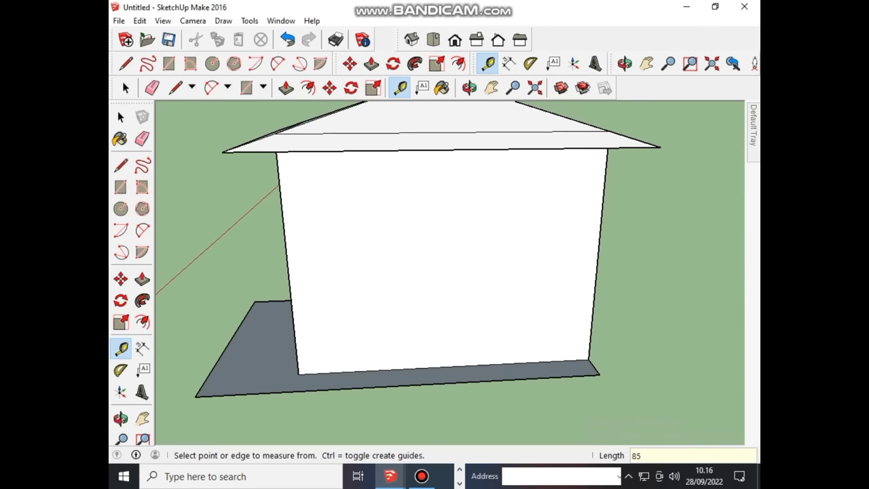
scroll(384, 307, "down", 2)
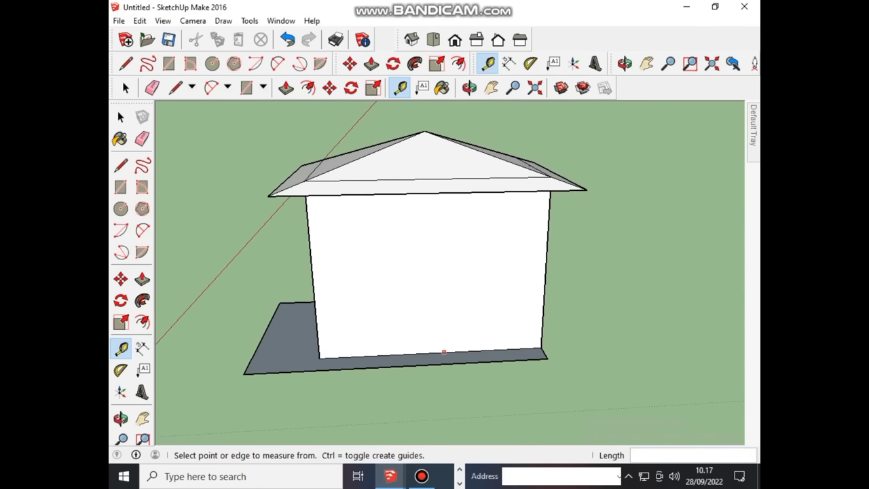
Step: Place a guide 85 above the front wall's bottom edge
left_click(442, 352)
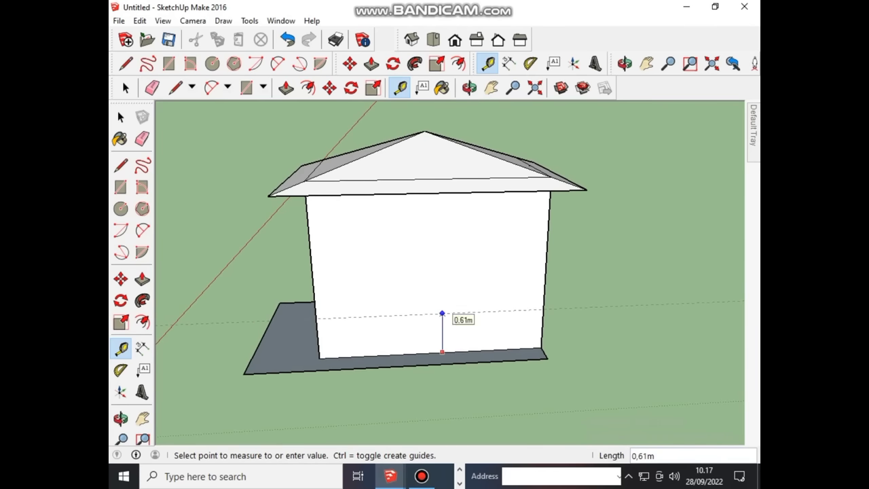
type("5")
key("BackSpace")
type("85")
key("Return")
scroll(425, 334, "down", 2)
scroll(426, 334, "up", 2)
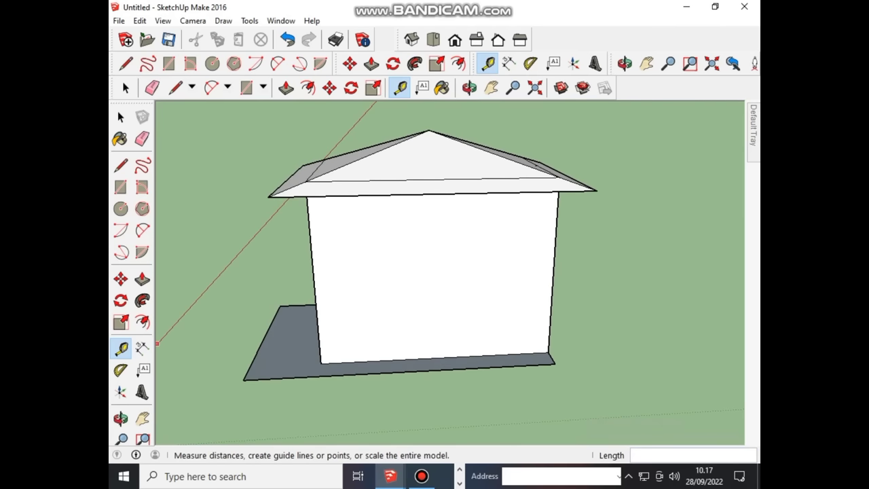
Step: Place a vertical guide from the front wall's left edge, then undo it
left_click(142, 347)
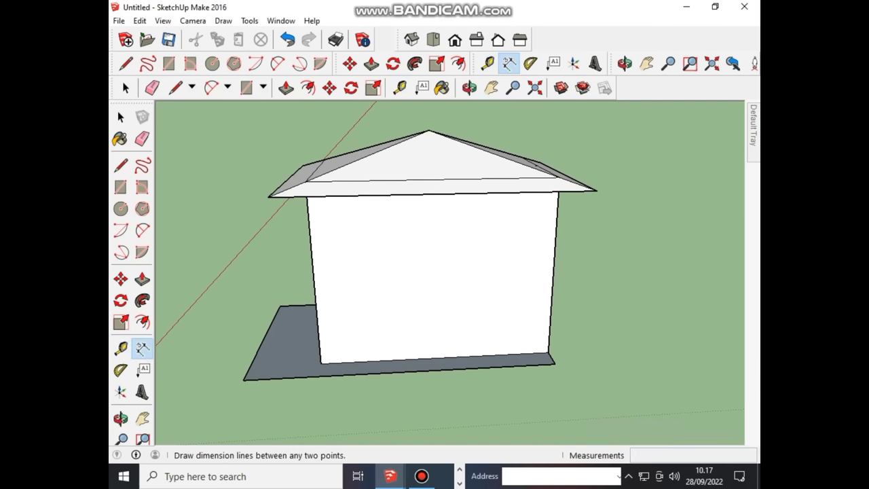
key("t")
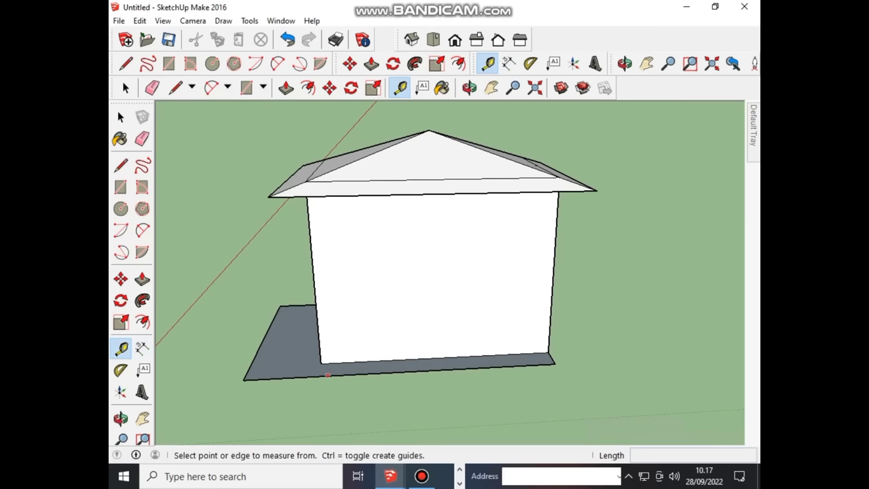
left_click(318, 334)
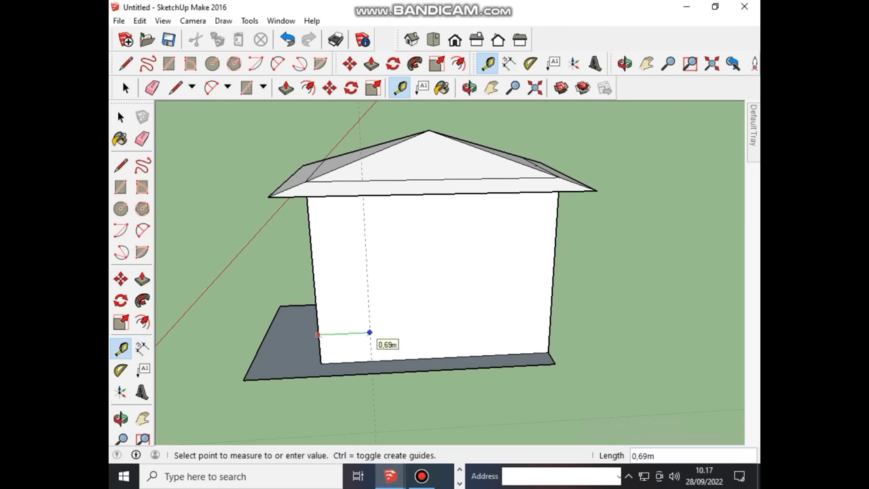
middle_click_drag(369, 332, 377, 318)
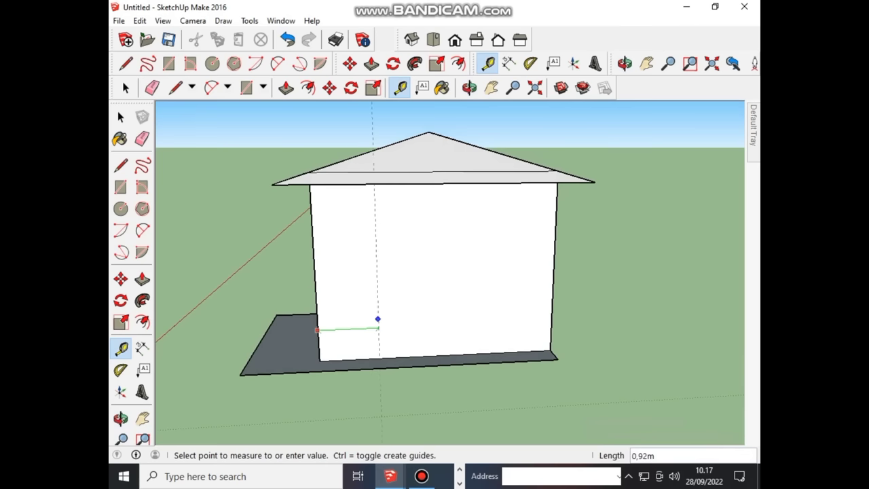
left_click(387, 330)
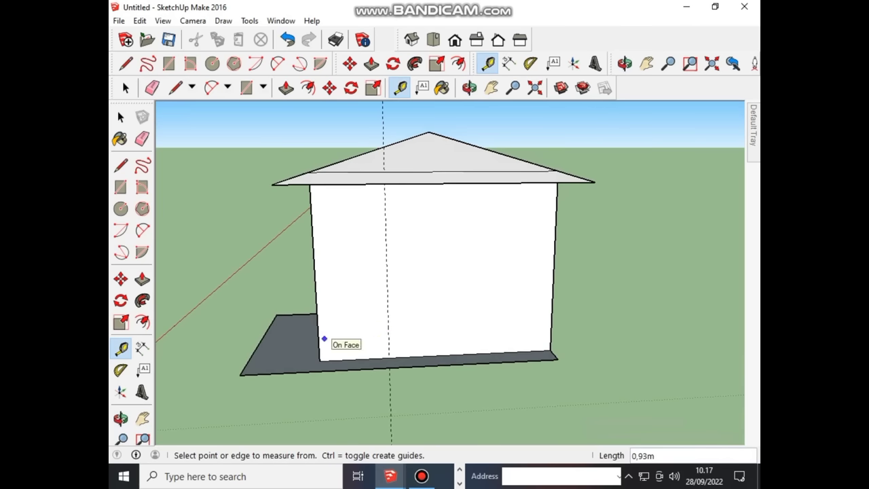
key("ctrl+z")
Step: Measure again from the wall's left edge and enter a guide offset of 787
left_click(315, 296)
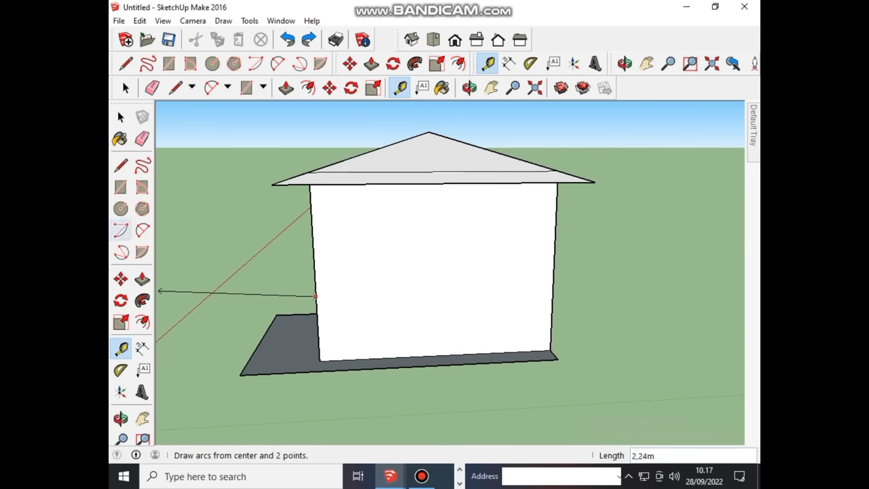
left_click(120, 165)
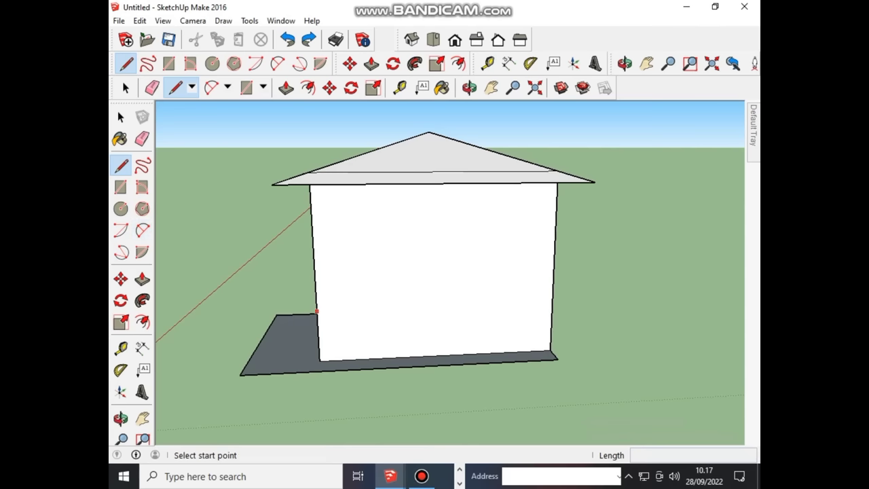
left_click(120, 348)
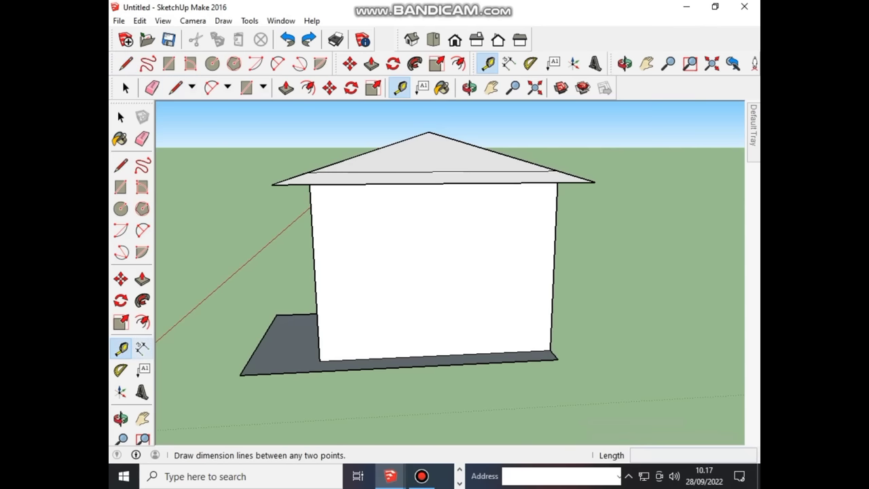
left_click(317, 329)
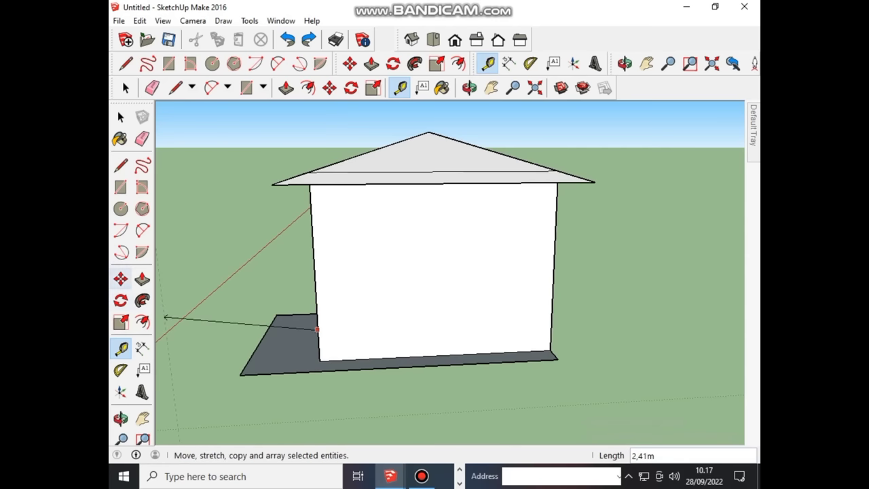
left_click(121, 349)
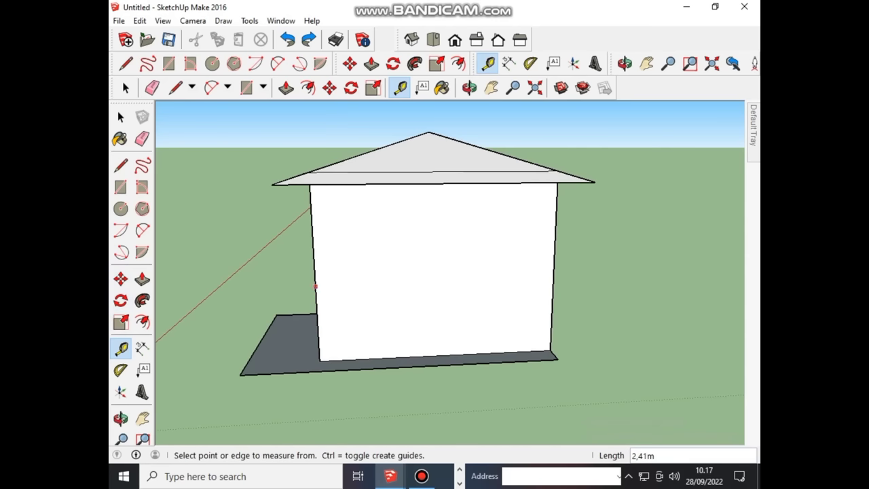
left_click(314, 285)
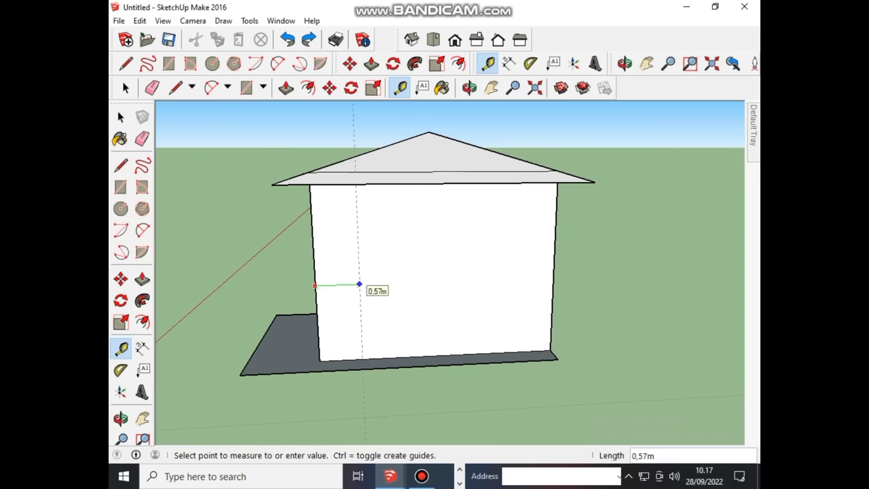
type("7")
type("87")
type("4")
key("BackSpace")
key("BackSpace")
key("Return")
Step: Zoom in and add a vertical guide offset 44 from the front wall's left edge
scroll(349, 282, "up", 2)
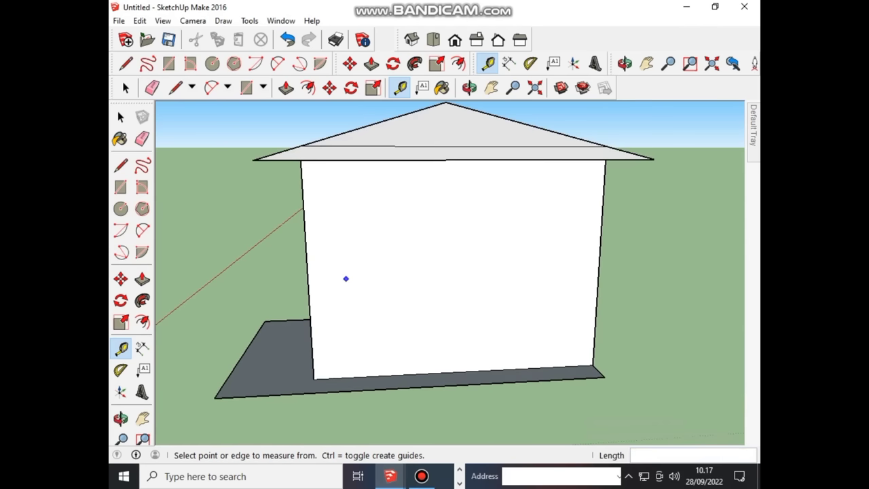
scroll(346, 281, "up", 2)
scroll(341, 279, "up", 3)
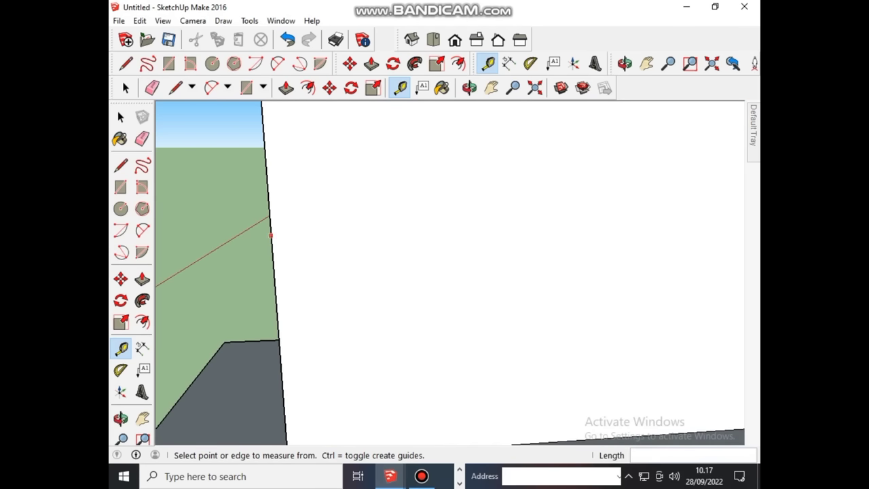
left_click(270, 233)
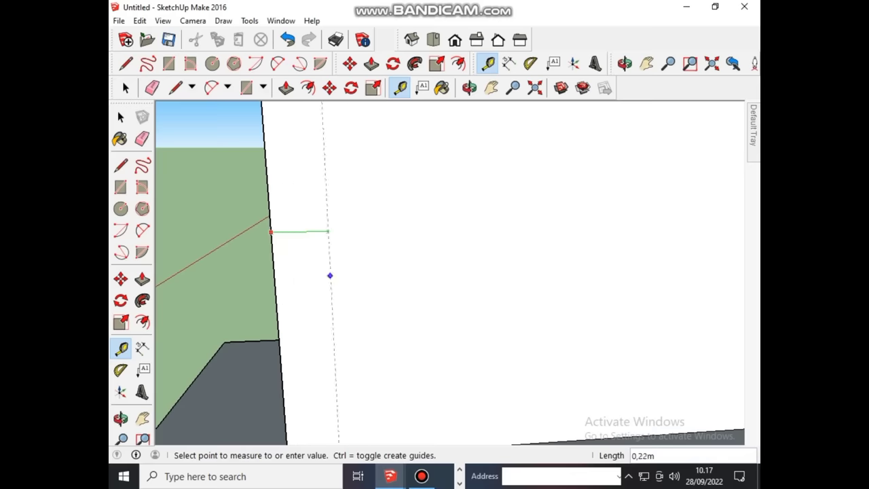
left_click(269, 210)
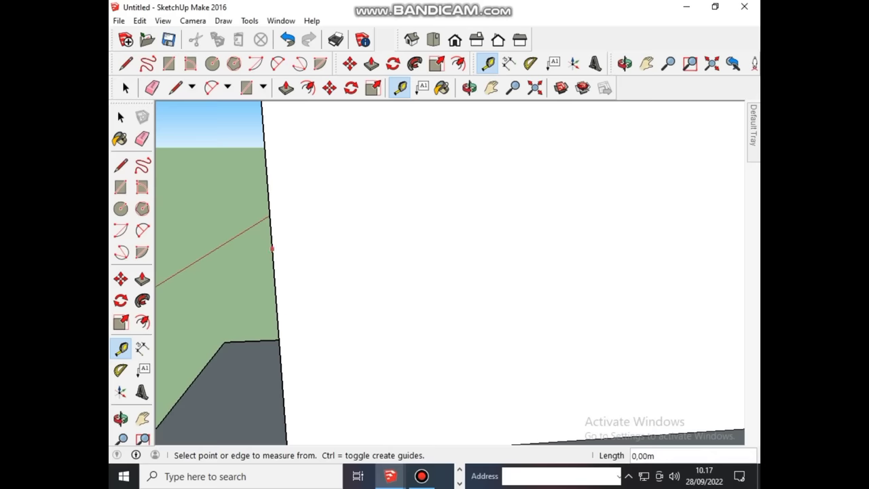
left_click(273, 259)
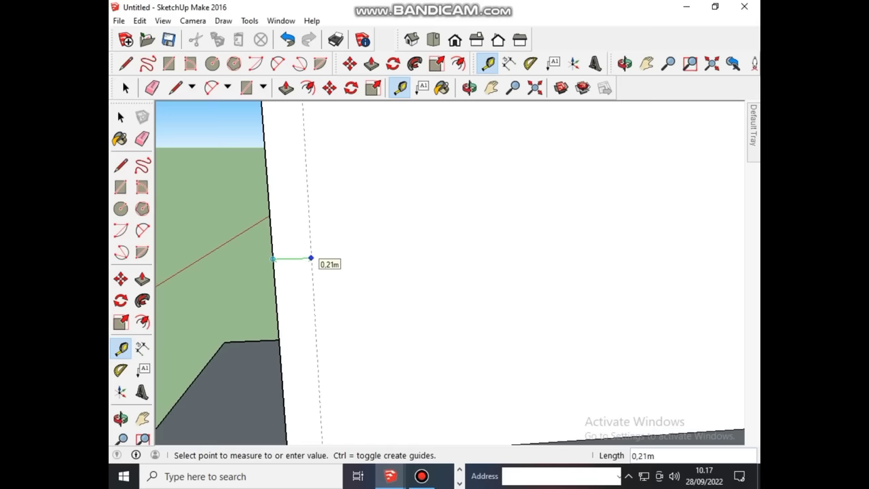
type("44")
key("Return")
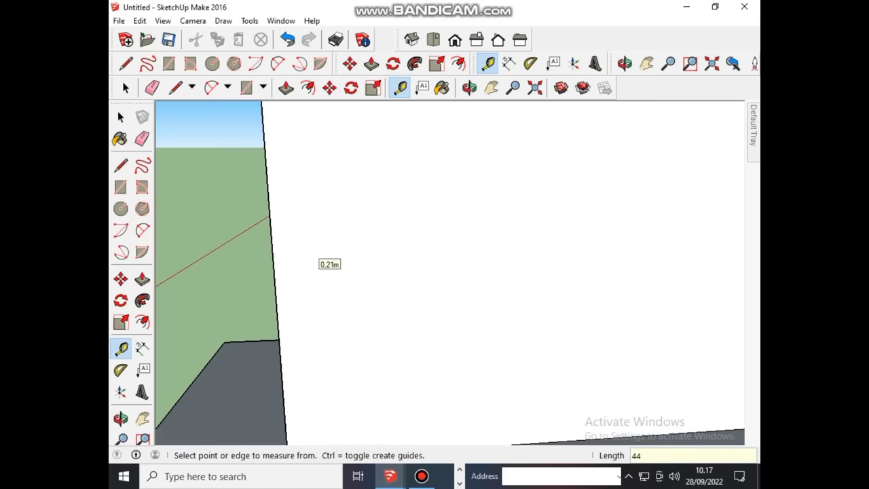
key("shift+z")
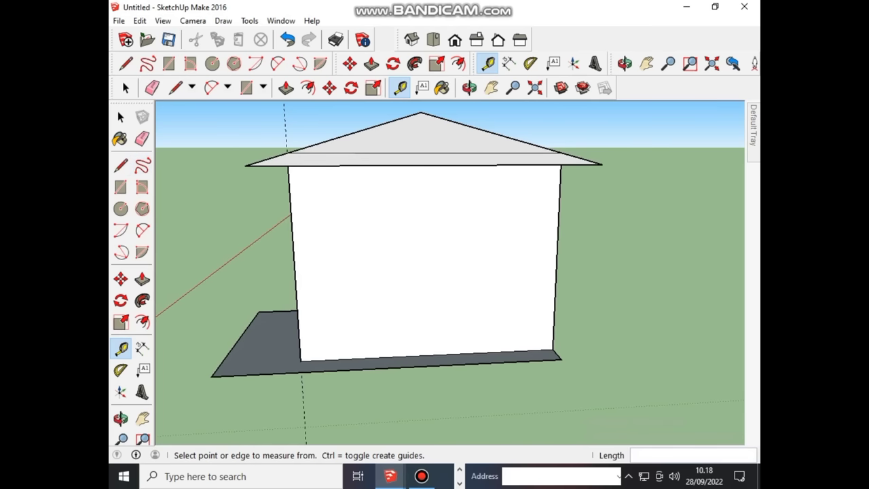
Step: Start a Tape Measure at the slab's left edge and orbit round to face the front wall
left_click(142, 138)
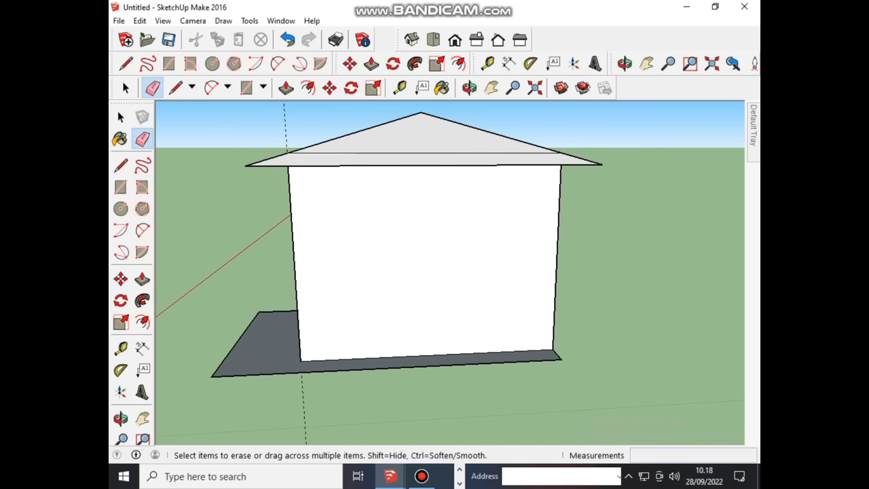
middle_click_drag(448, 204, 441, 285)
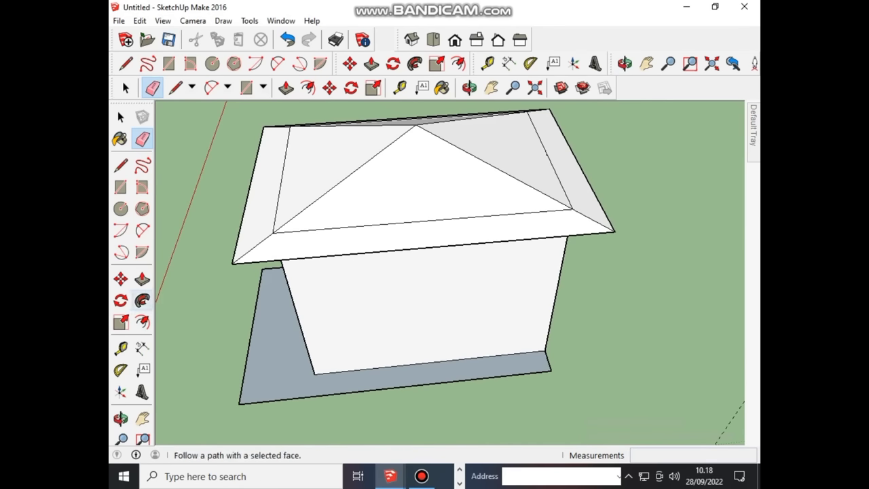
left_click(121, 347)
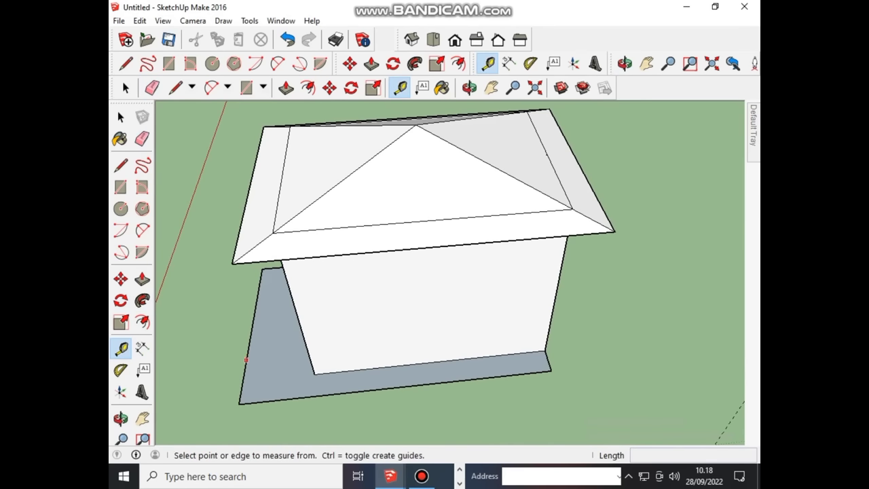
left_click(247, 359)
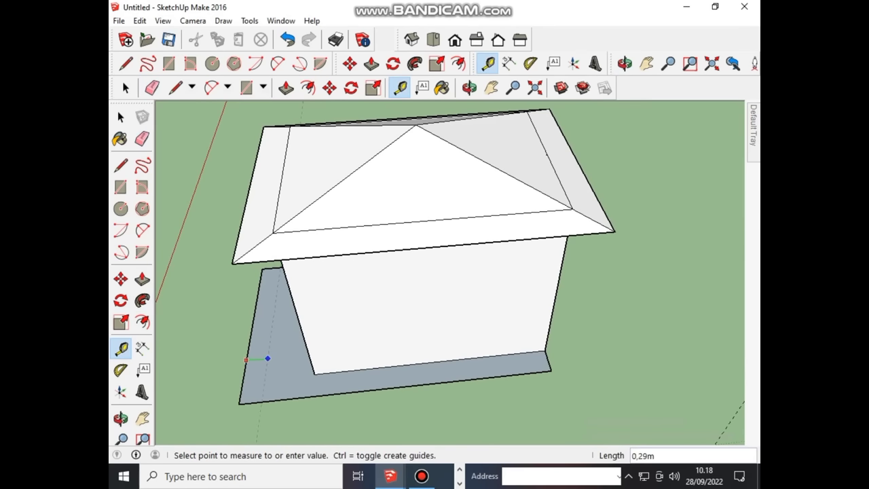
middle_click_drag(267, 358, 311, 225)
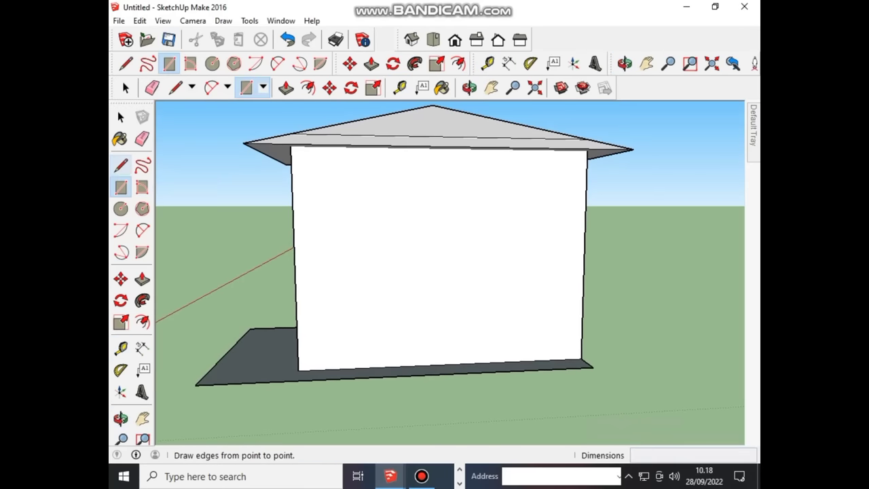
Step: Draw a trial line from the wall's left edge, then undo it
left_click(120, 165)
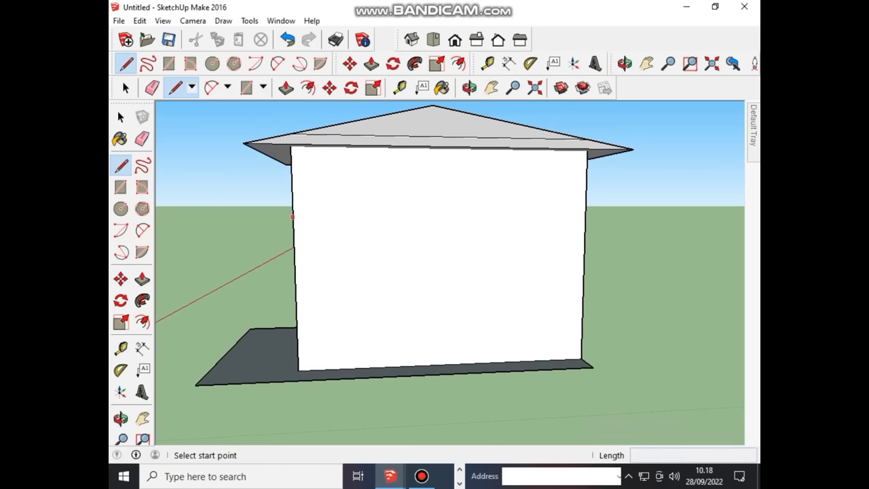
left_click(292, 217)
left_click(400, 231)
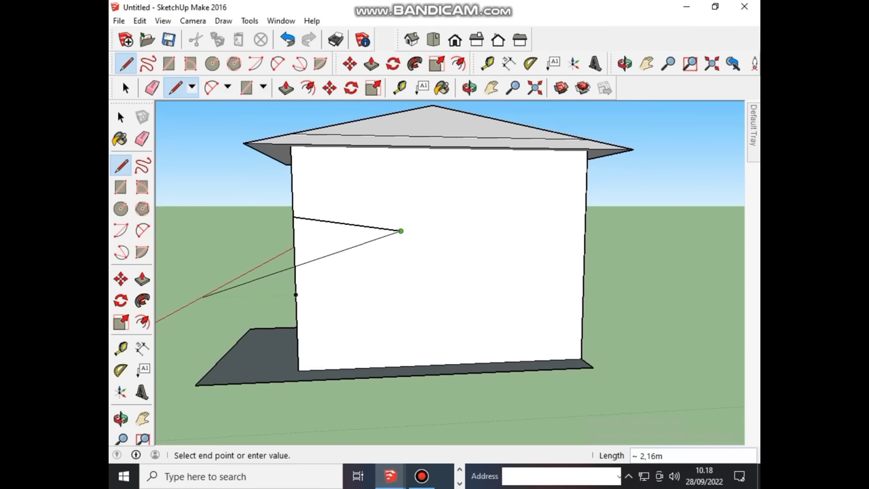
key("ctrl+z")
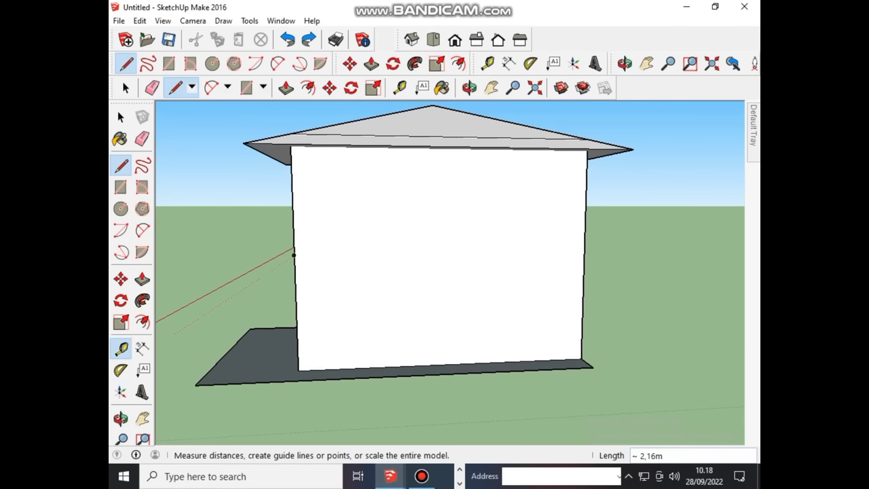
Step: Place a vertical guide 0,15 m in from the front wall's left edge
left_click(121, 348)
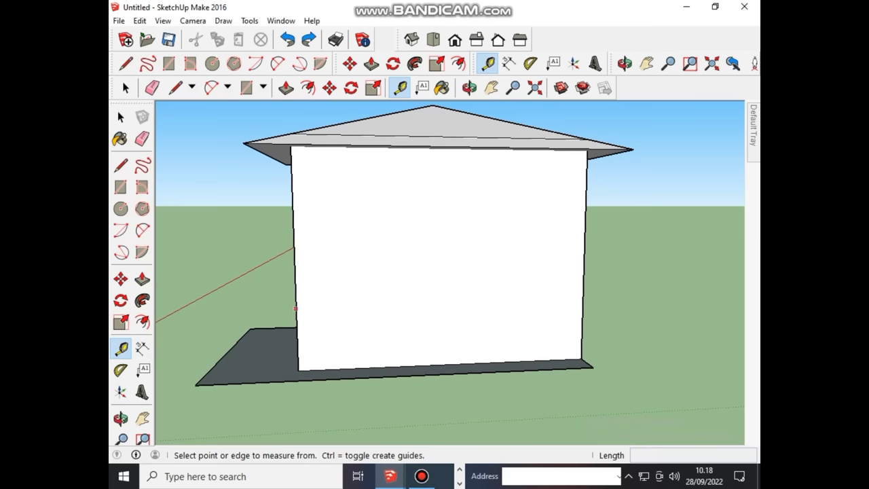
left_click(296, 308)
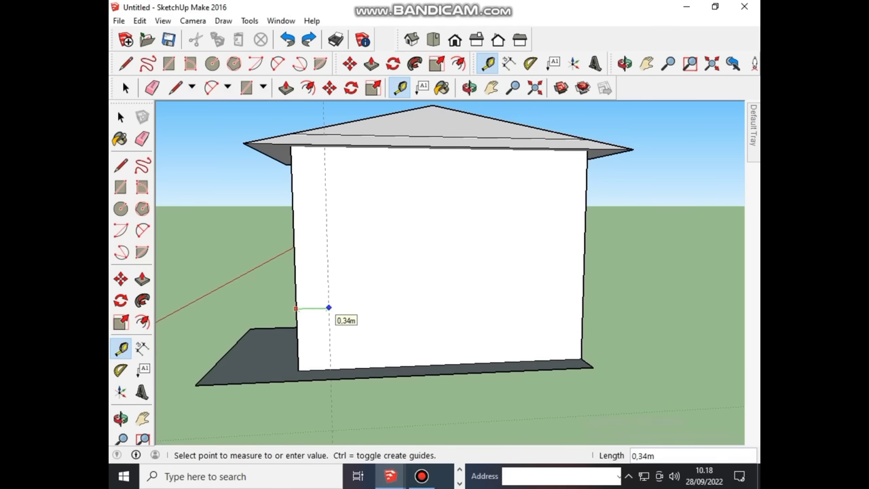
type("0")
type("5")
key("Return")
Step: Add a horizontal guide 0,85 m above the front wall's bottom edge
scroll(316, 314, "up", 1)
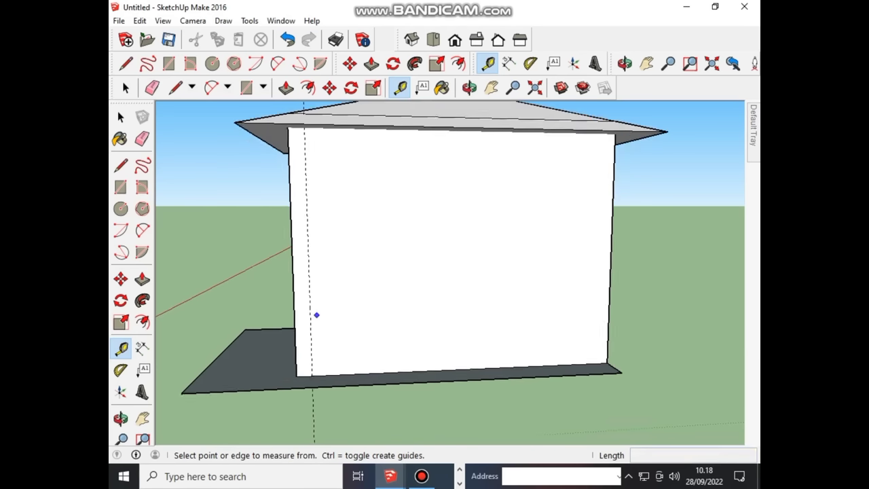
scroll(317, 314, "up", 2)
scroll(309, 316, "down", 1)
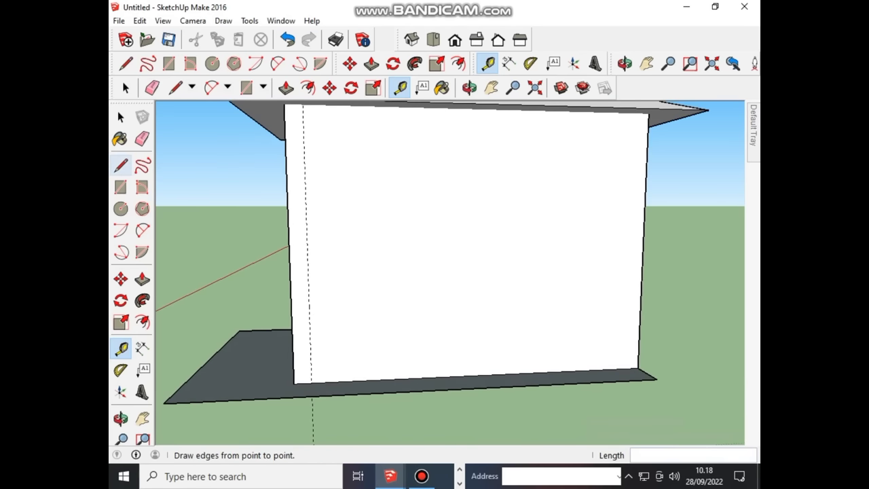
left_click(121, 165)
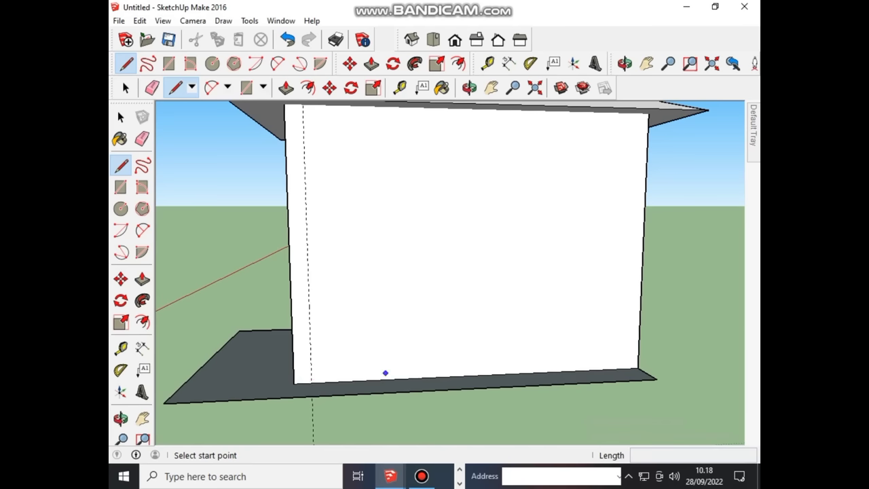
left_click(120, 347)
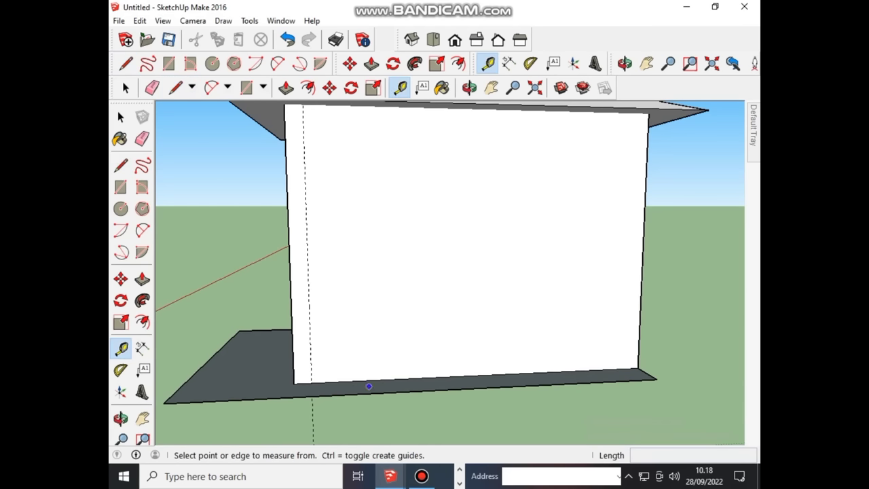
left_click(371, 380)
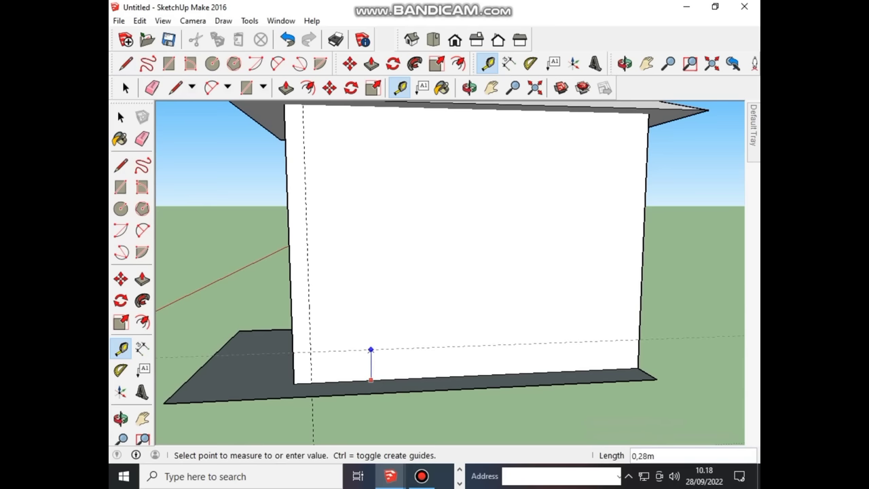
type("0")
type("85")
key("Return")
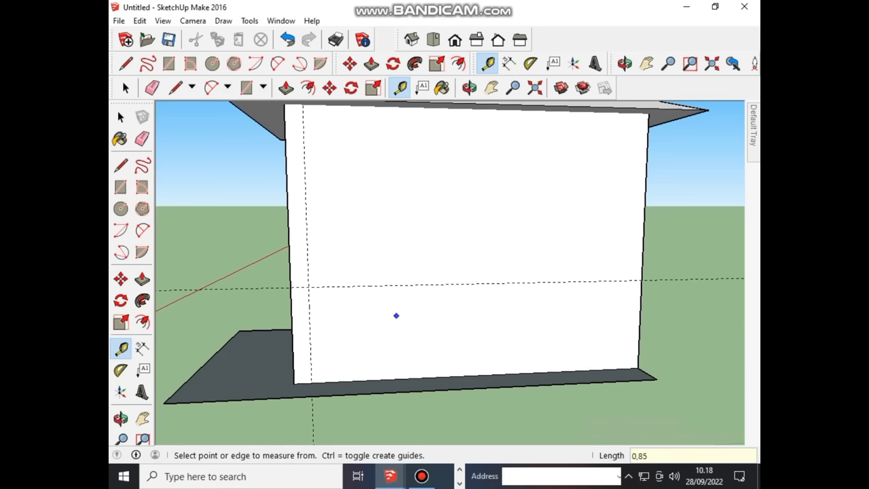
Step: Add another horizontal guide 1,06 m above the 0,85 m guide
left_click(397, 285)
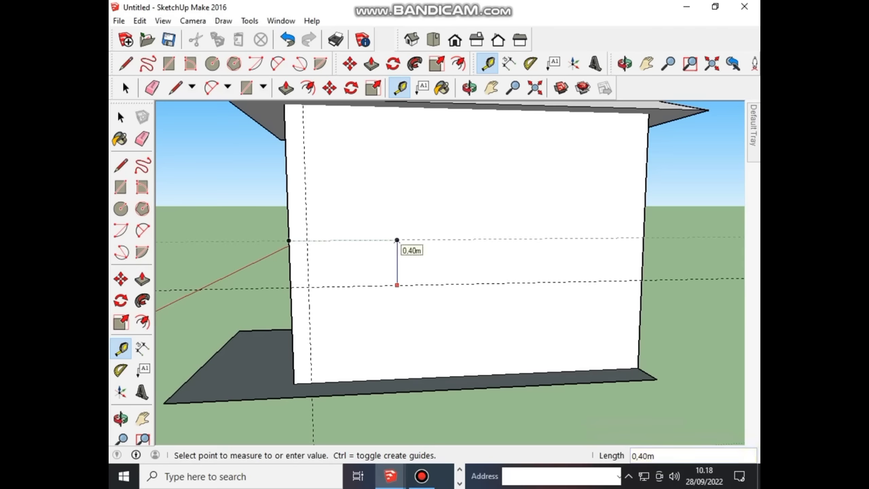
type("1")
type("06")
key("BackSpace")
key("BackSpace")
type("0")
type("6")
key("Return")
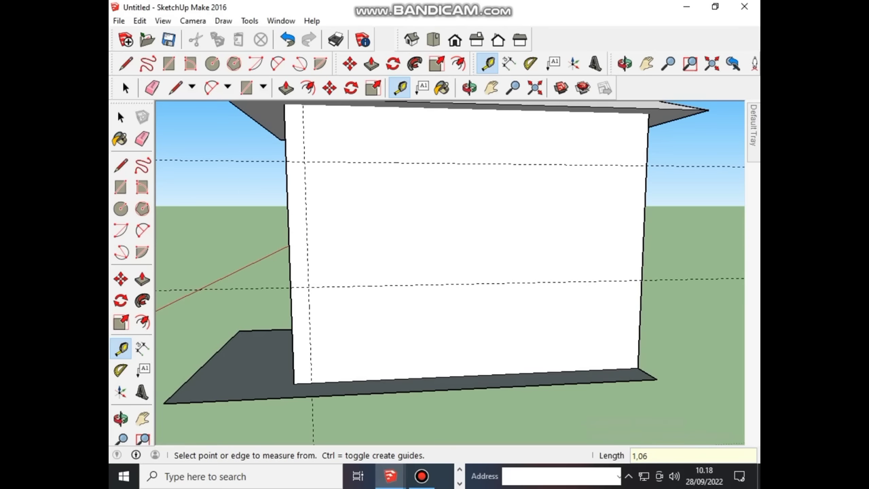
Step: Add a vertical guide 1,85 m right of the left vertical guide
scroll(375, 219, "down", 1)
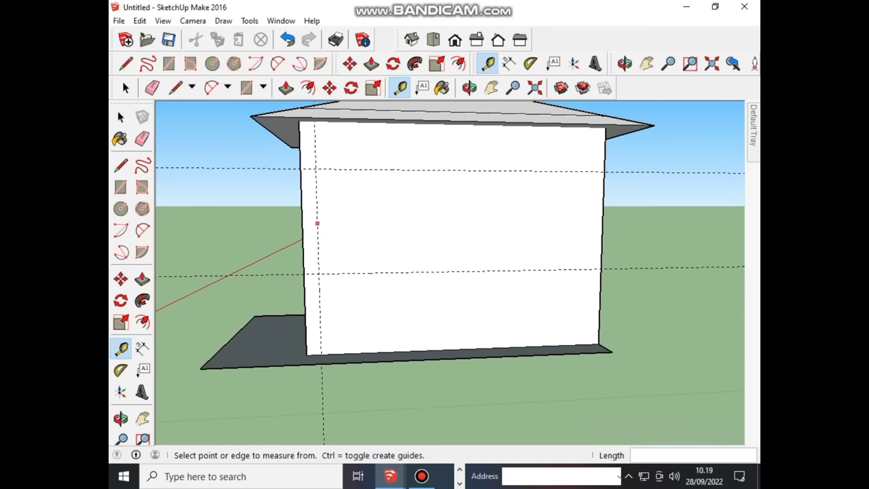
left_click(317, 224)
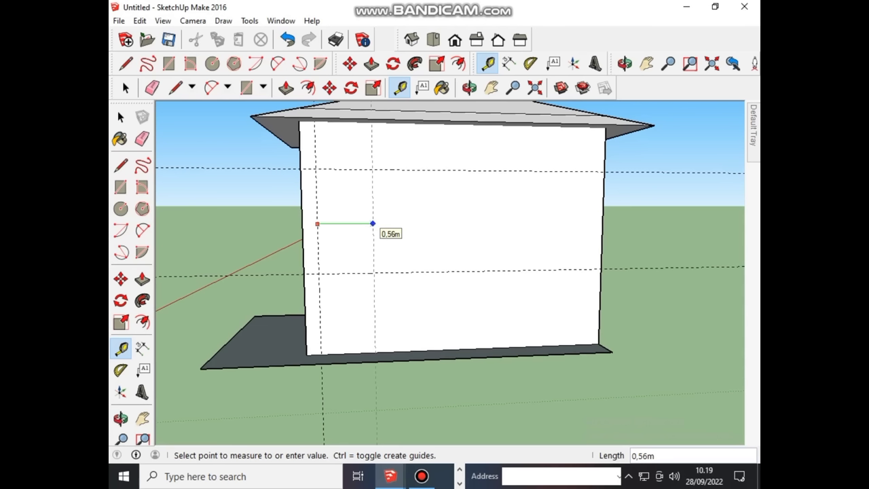
type("1,")
type("85")
key("Return")
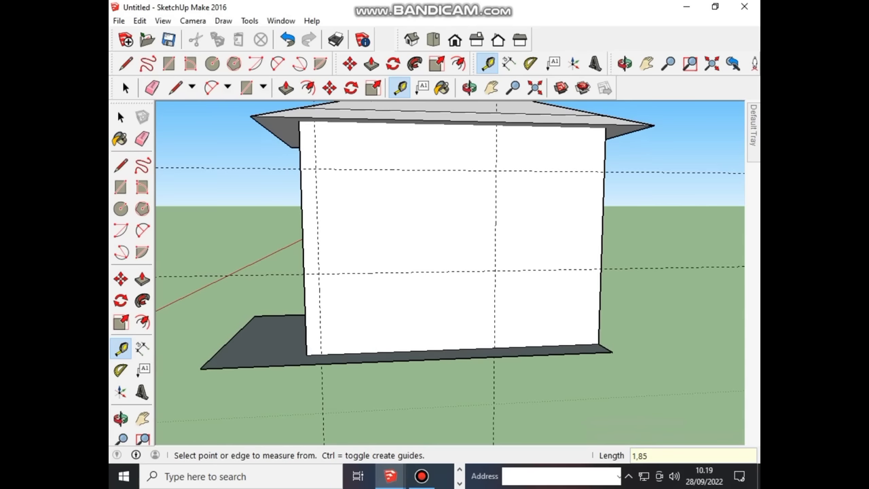
scroll(375, 229, "down", 2)
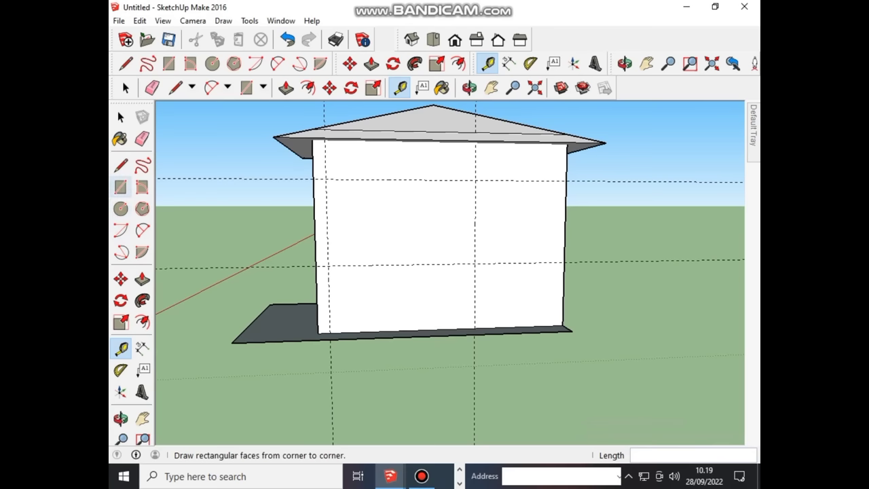
Step: Draw the 1,85 by 1,06 m window rectangle between the front-wall guide crossings
left_click(120, 186)
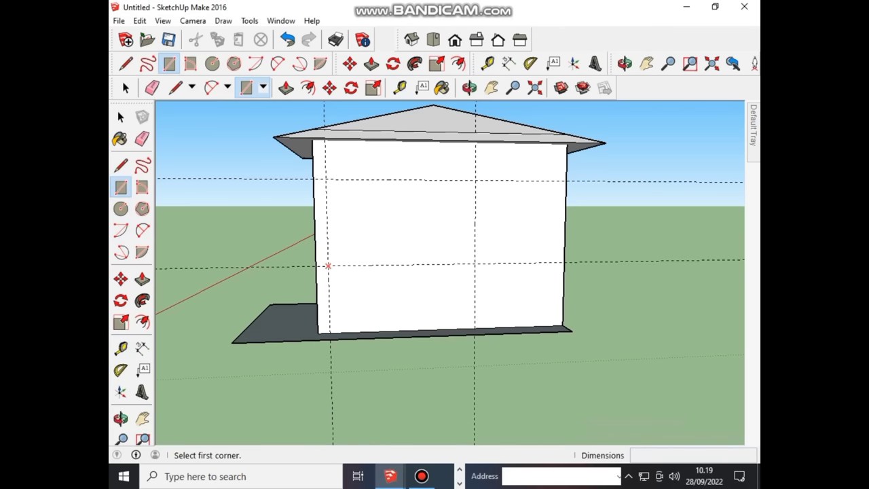
left_click(328, 266)
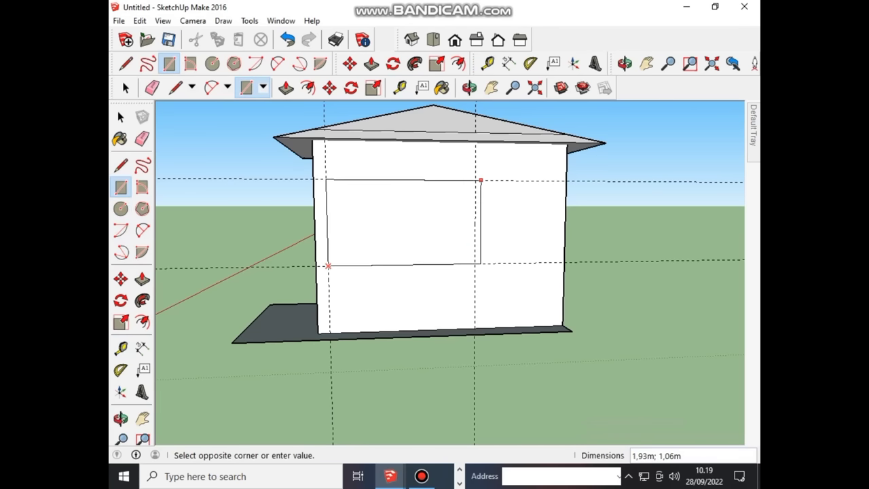
left_click(475, 180)
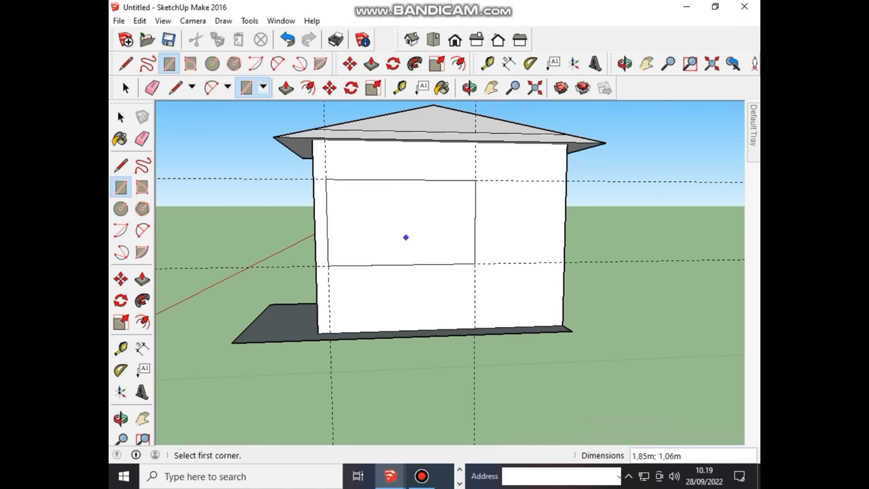
middle_click_drag(405, 237, 392, 265)
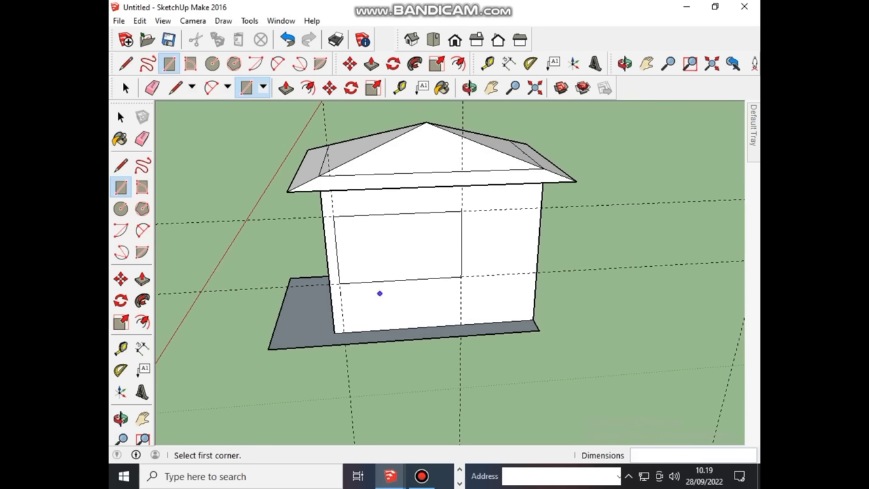
Step: Zoom in and add a guide 0,7 m below the window's bottom edge
scroll(380, 293, "up", 2)
scroll(380, 294, "up", 2)
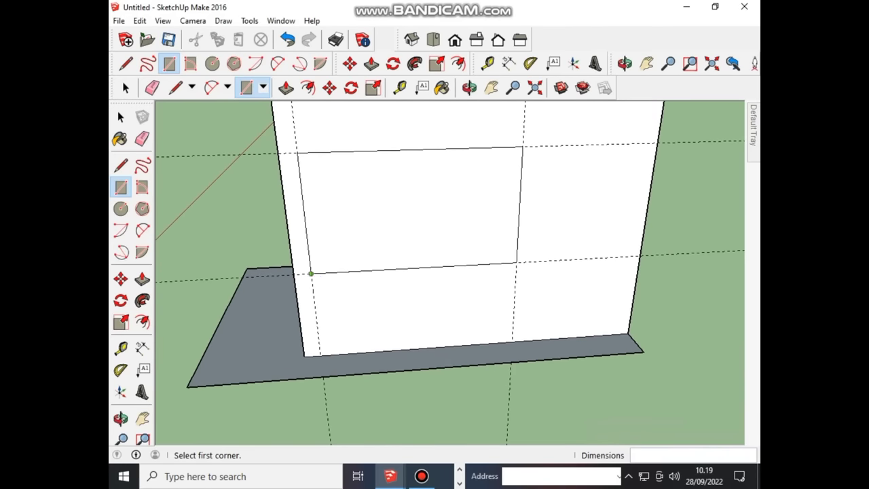
scroll(310, 273, "up", 1)
scroll(315, 276, "up", 1)
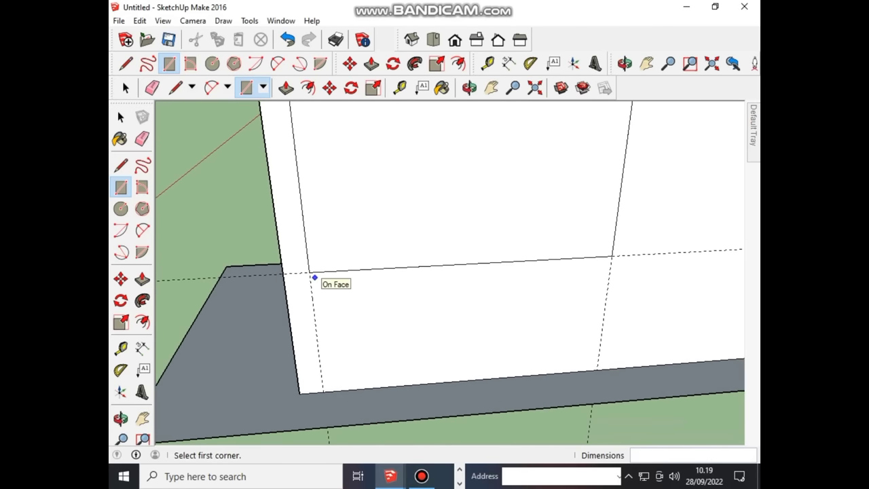
scroll(315, 277, "up", 1)
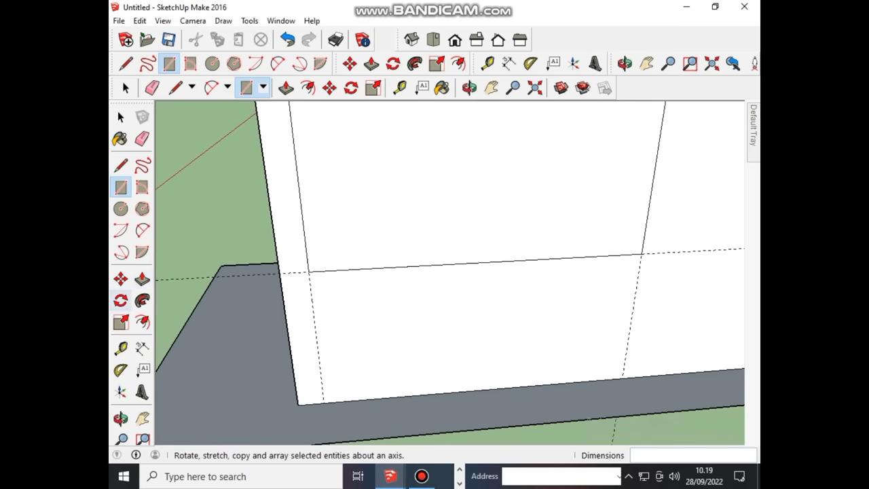
left_click(346, 270)
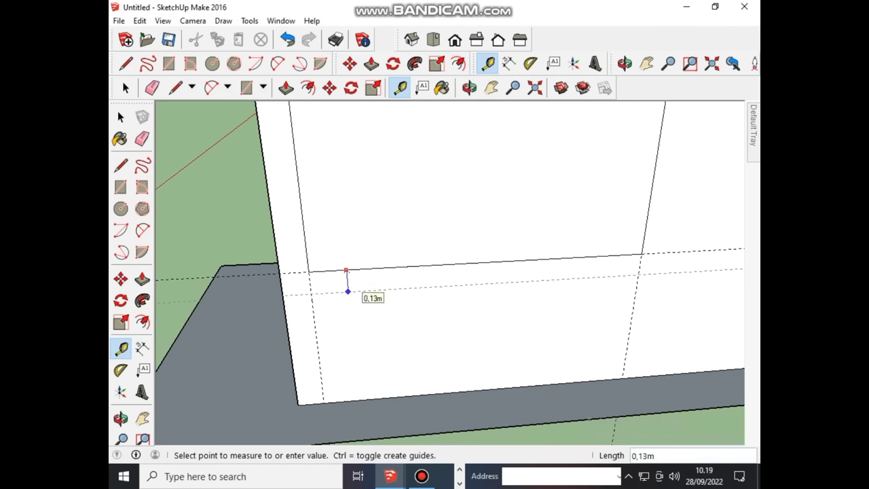
type("0,7")
key("Return")
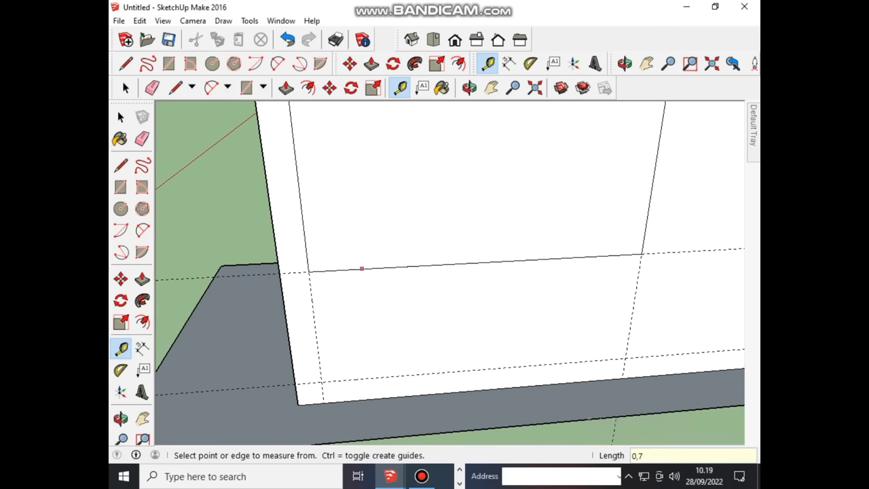
Step: Add a sill guide 0,07 m below the window's bottom edge
left_click(362, 269)
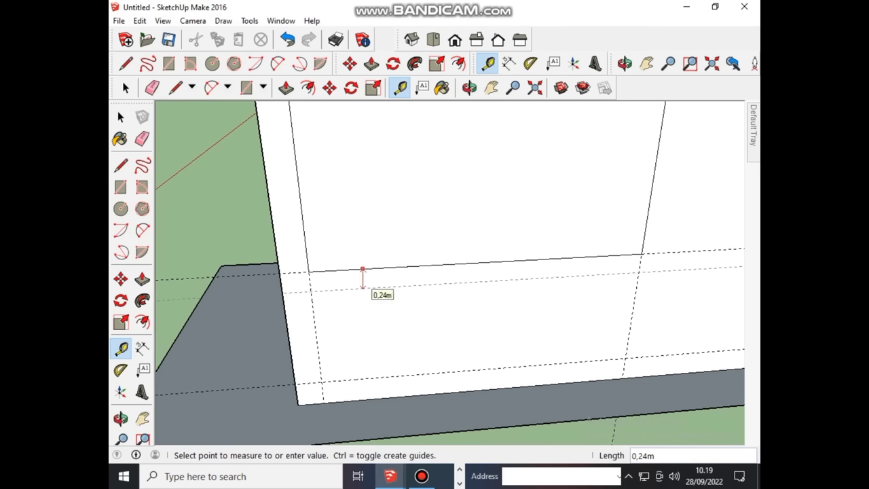
type("0")
type("07")
key("Return")
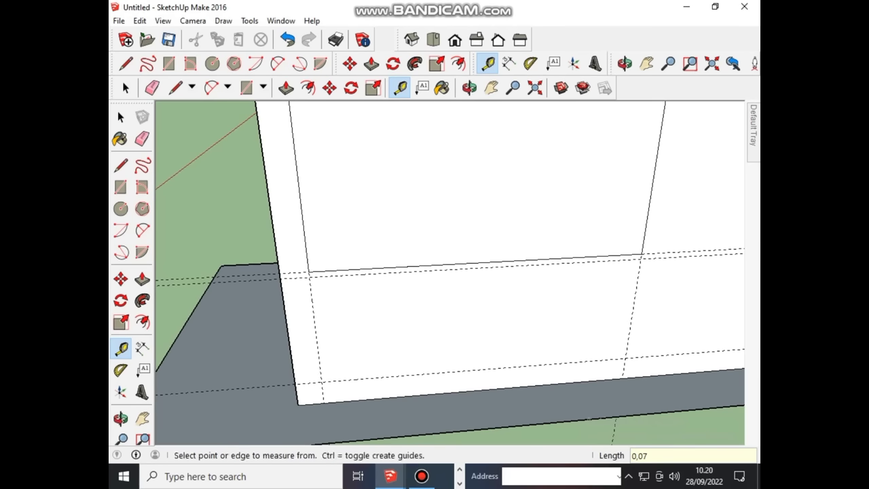
key("l")
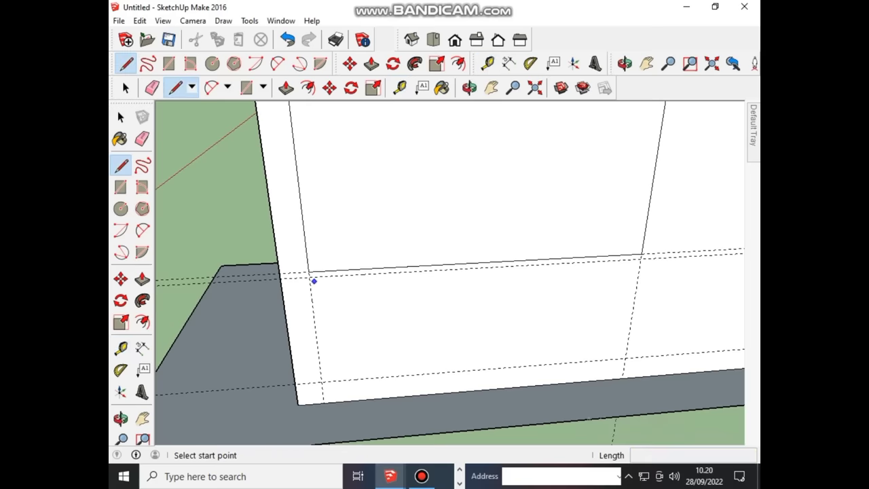
scroll(305, 269, "up", 2)
scroll(306, 269, "up", 1)
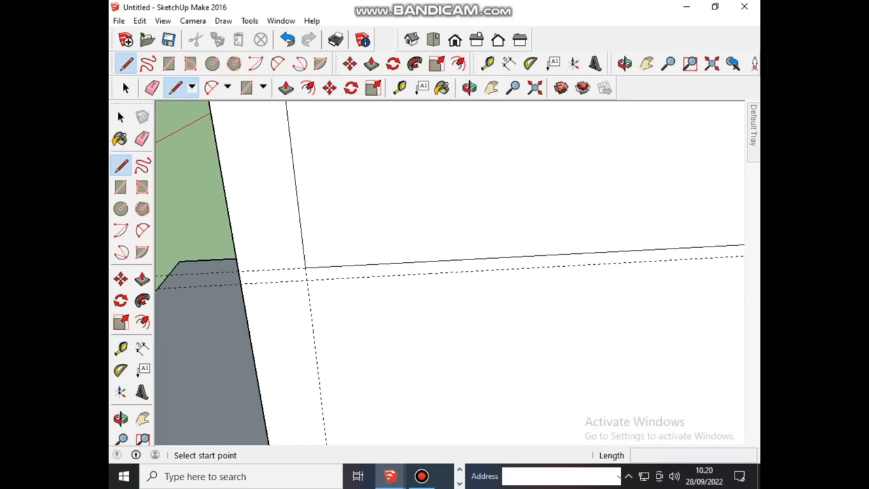
left_click(120, 187)
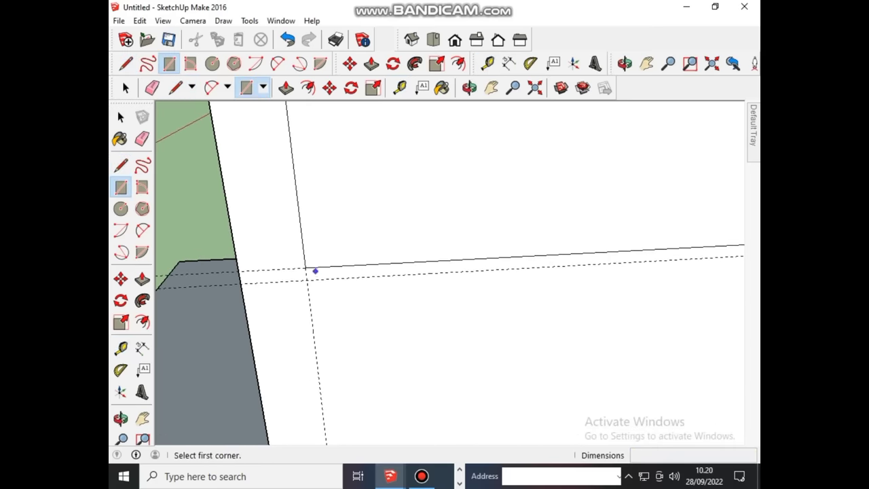
left_click(305, 267)
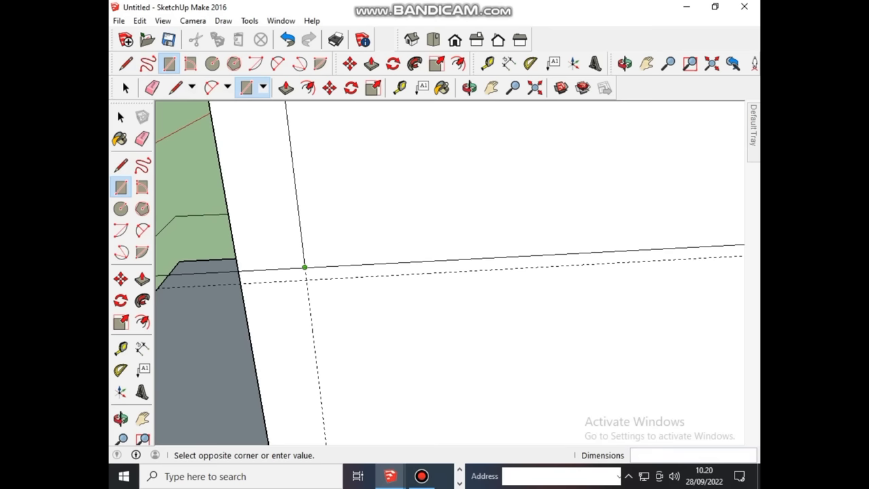
scroll(272, 234, "down", 1)
scroll(266, 229, "down", 2)
scroll(268, 231, "down", 1)
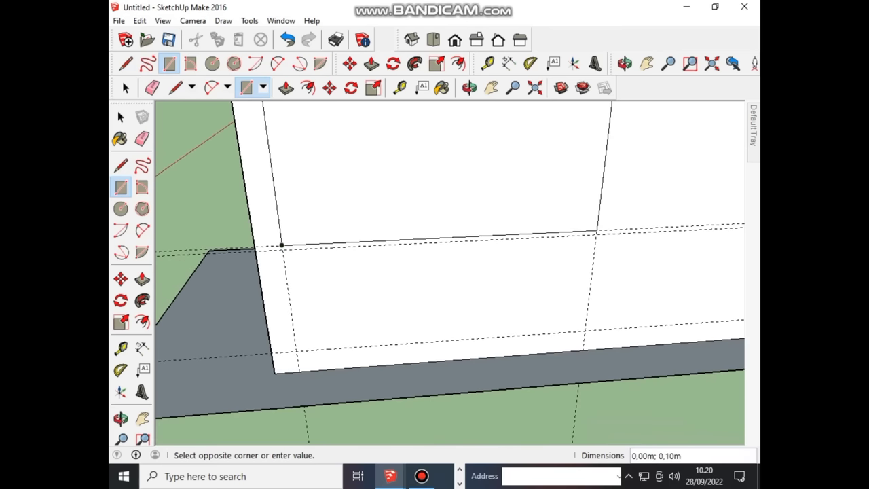
scroll(628, 248, "up", 2)
scroll(619, 247, "up", 2)
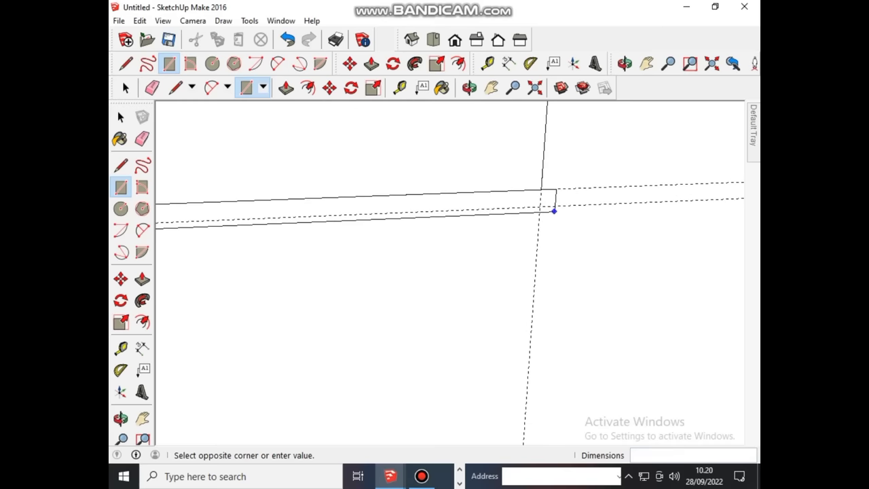
middle_click_drag(554, 211, 549, 200)
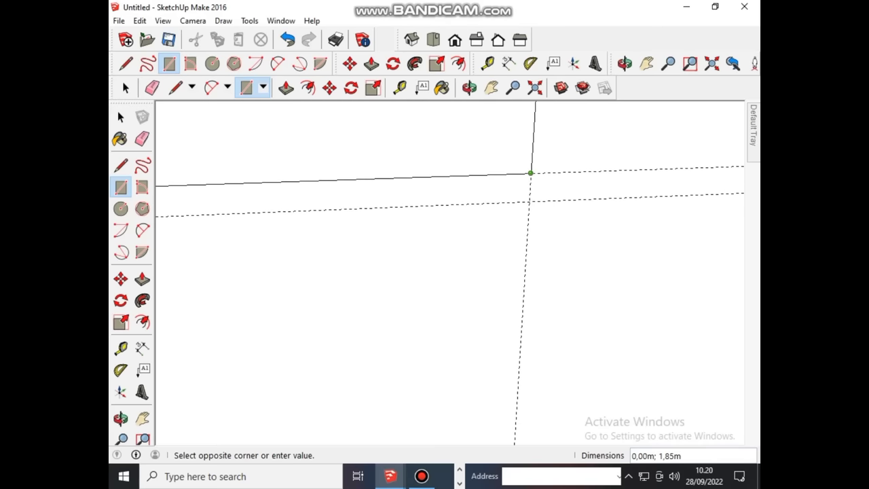
middle_click_drag(533, 175, 586, 192)
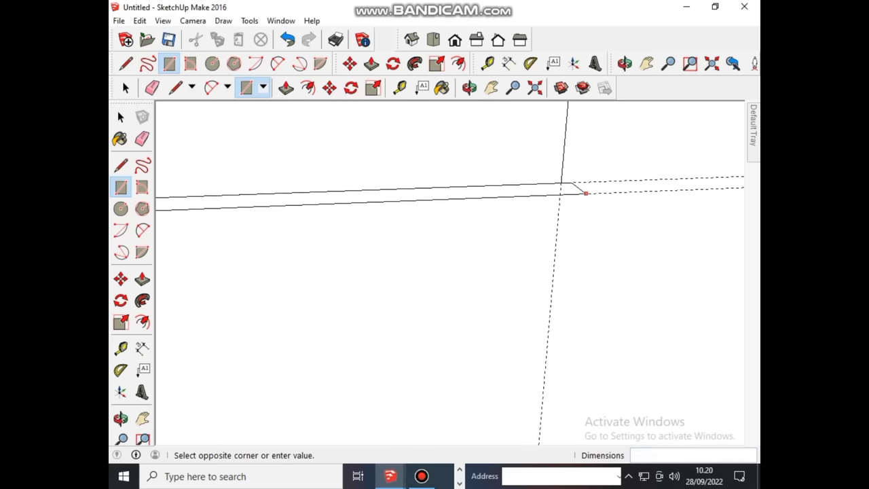
scroll(586, 192, "down", 1)
scroll(582, 190, "down", 3)
scroll(582, 190, "down", 3)
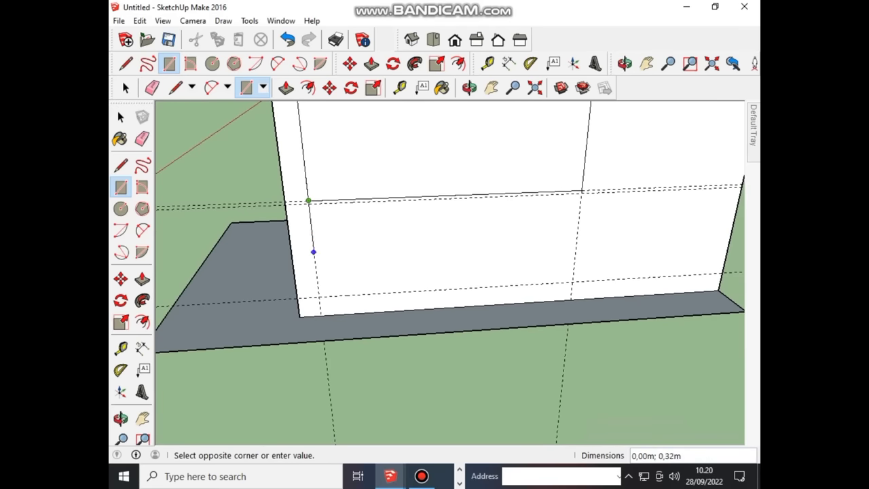
Step: Start a stray line at the guide corner, then cancel it and undo the extra guide
key("l")
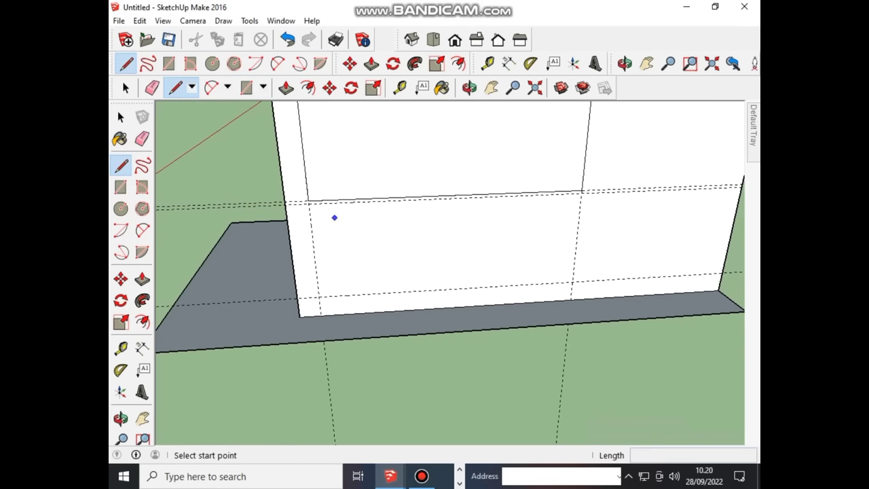
scroll(333, 215, "up", 2)
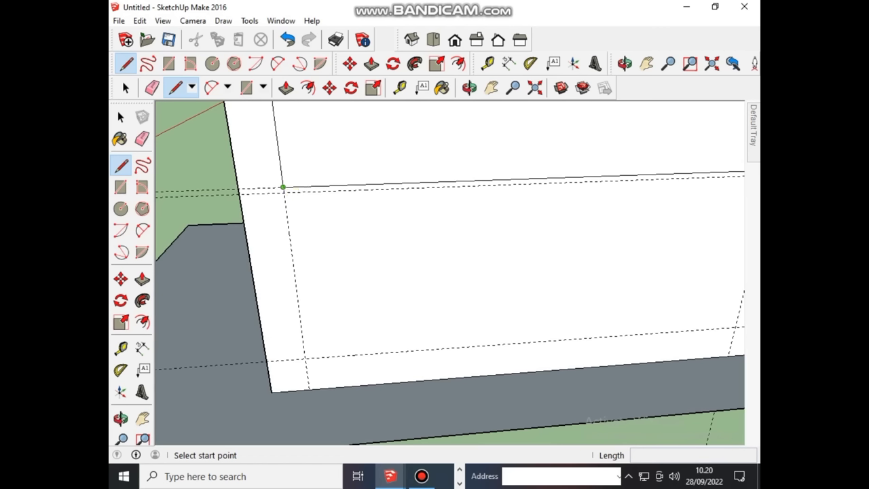
left_click(283, 187)
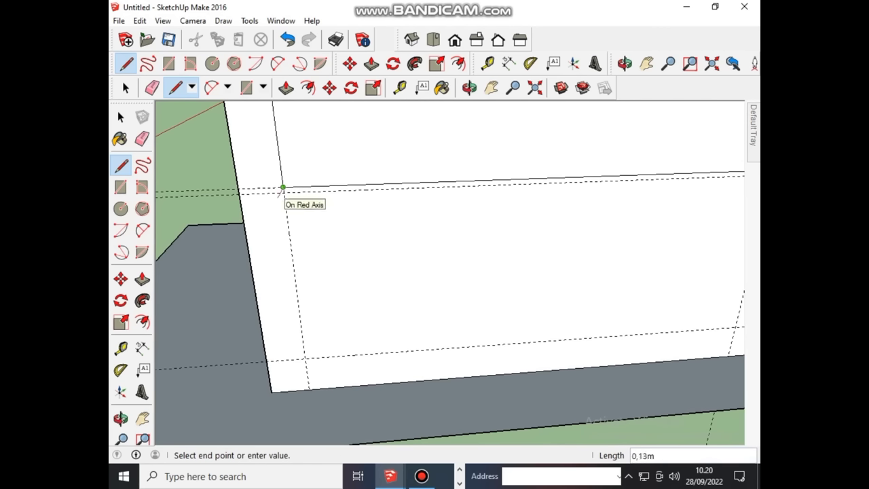
scroll(287, 216, "up", 2)
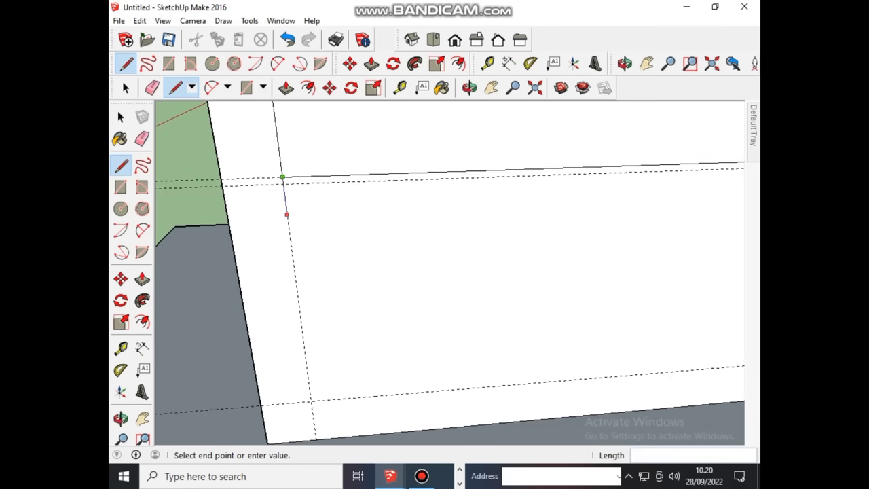
middle_click_drag(287, 214, 274, 206)
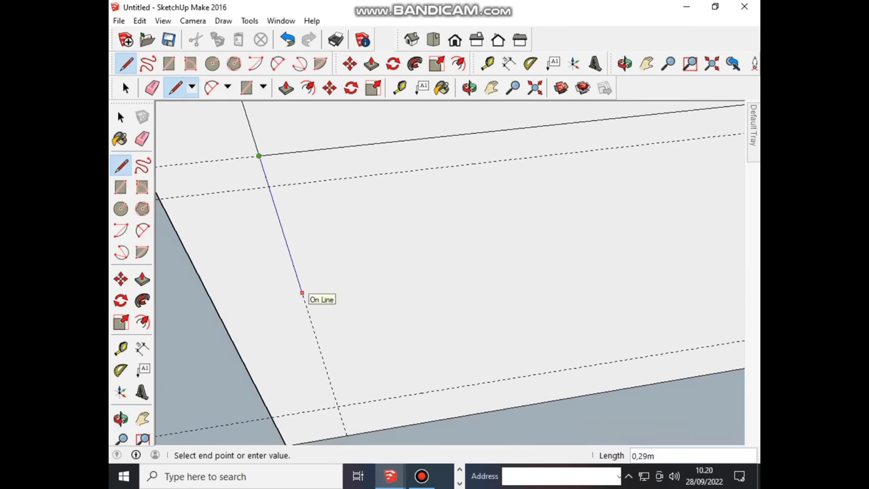
key("Escape")
key("ctrl+z")
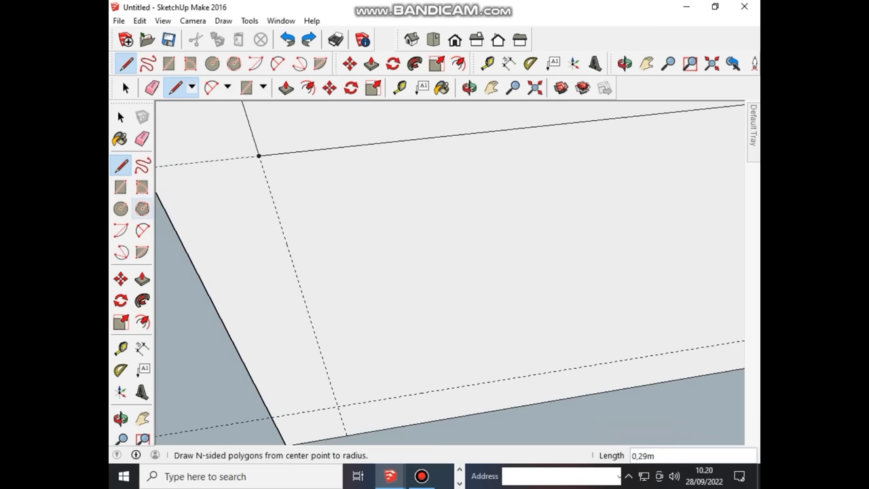
Step: Place a guide 0,07 m below the window area's top edge
left_click(121, 349)
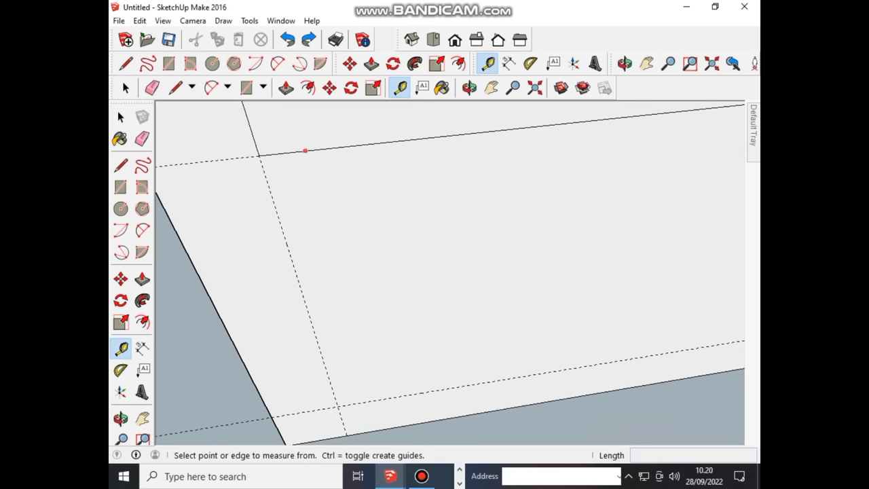
left_click(305, 151)
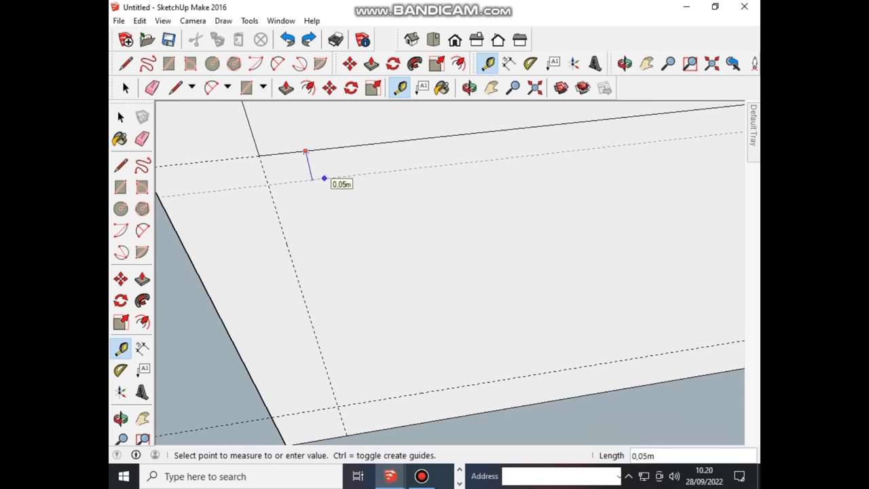
type("0,")
type("0")
type("7")
key("Return")
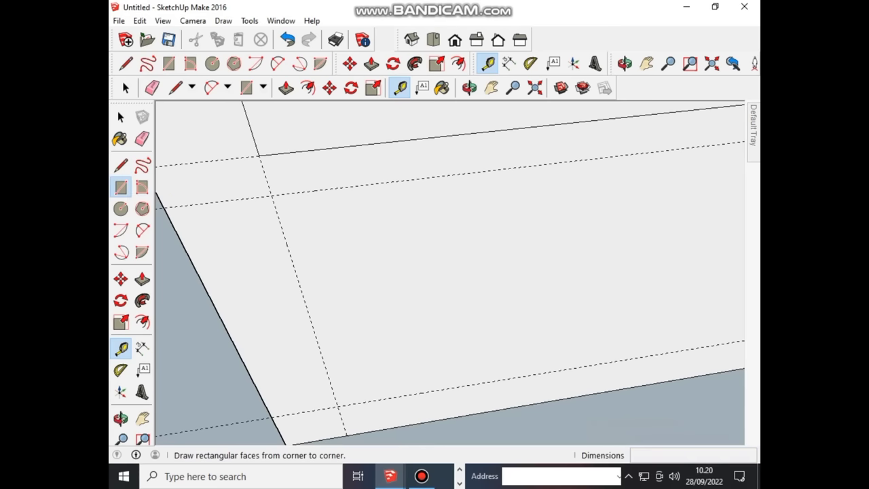
Step: Begin the 1,85 × 0,07 m sill rectangle from the new guide corner
left_click(121, 188)
left_click(259, 156)
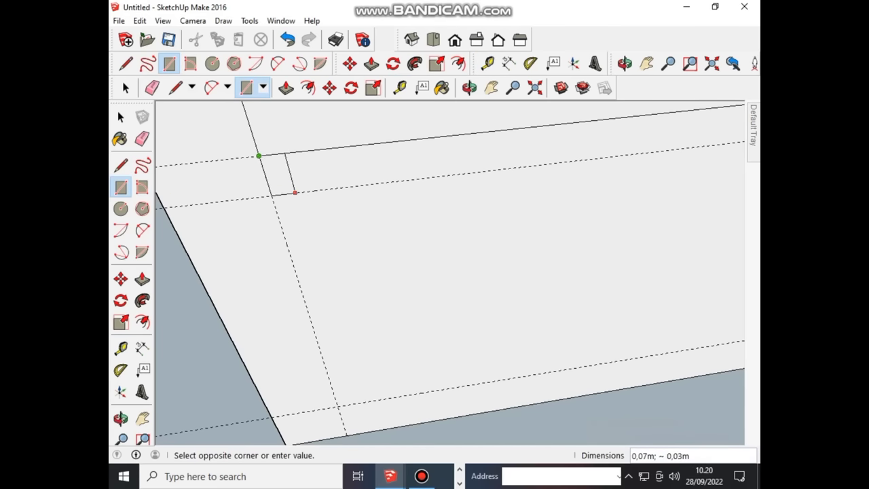
scroll(294, 192, "down", 2)
scroll(285, 195, "down", 2)
scroll(265, 197, "down", 2)
scroll(244, 200, "down", 1)
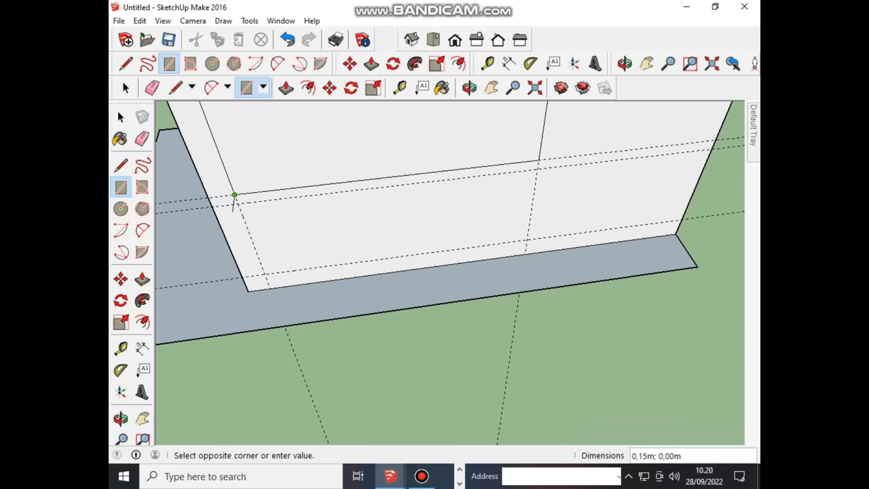
scroll(388, 188, "up", 1)
scroll(502, 180, "up", 1)
scroll(510, 175, "up", 1)
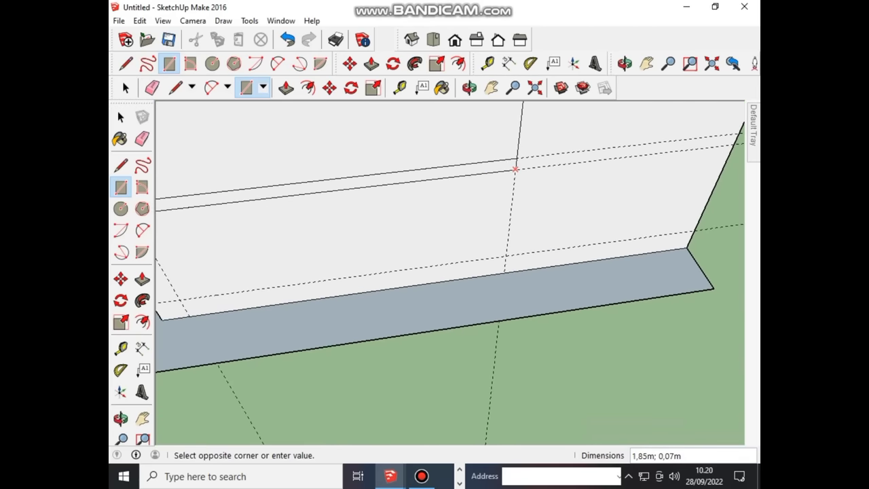
Step: Finish the 1,85 m sill strip, then start a line below the middle window pane
left_click(515, 168)
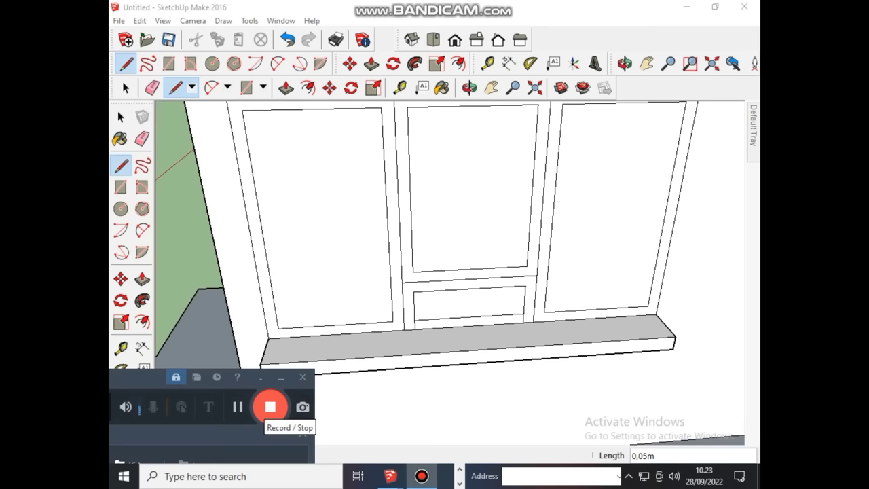
left_click(410, 391)
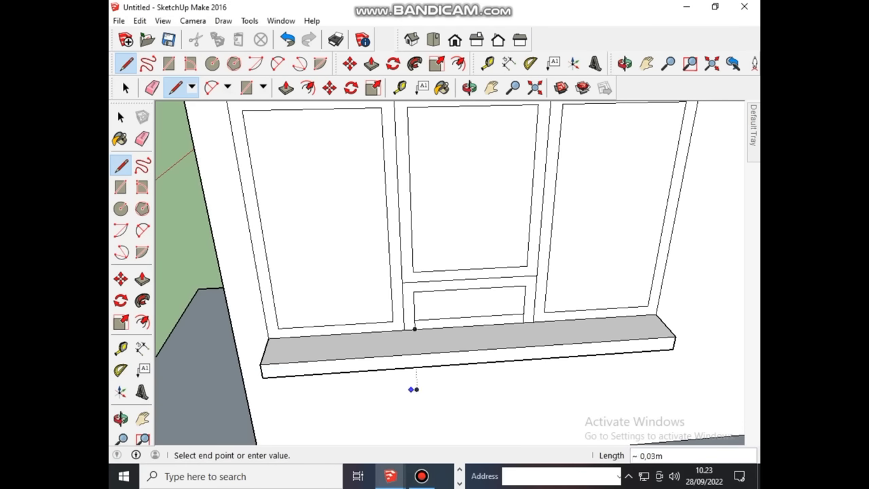
scroll(411, 389, "down", 2)
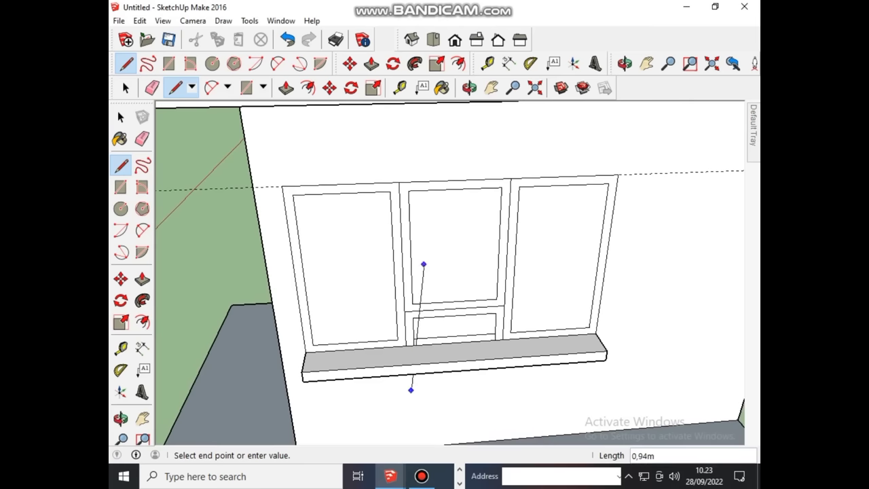
scroll(427, 248, "up", 2)
scroll(428, 242, "up", 1)
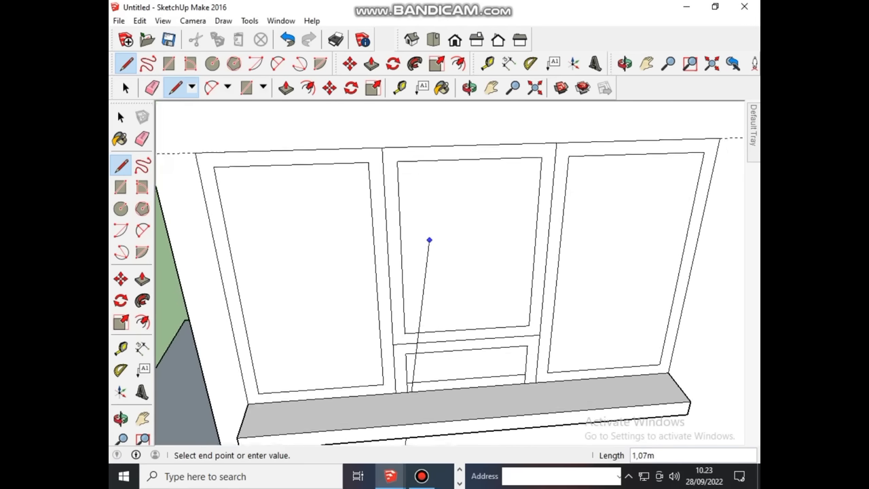
scroll(428, 241, "down", 2)
scroll(429, 241, "down", 1)
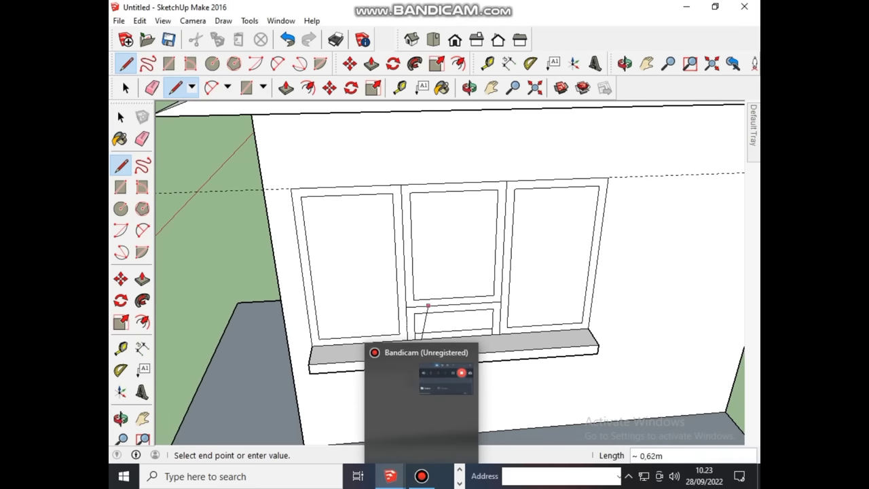
scroll(436, 304, "down", 1)
scroll(436, 304, "down", 1)
scroll(440, 305, "down", 1)
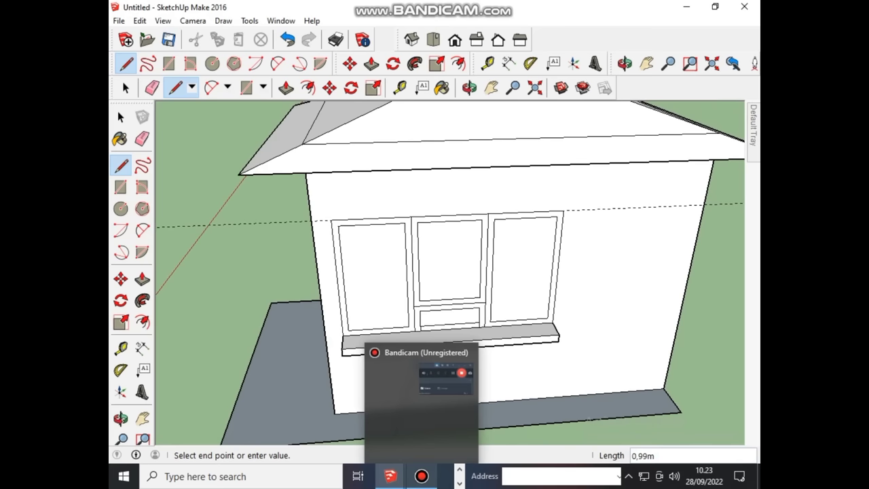
left_click(422, 476)
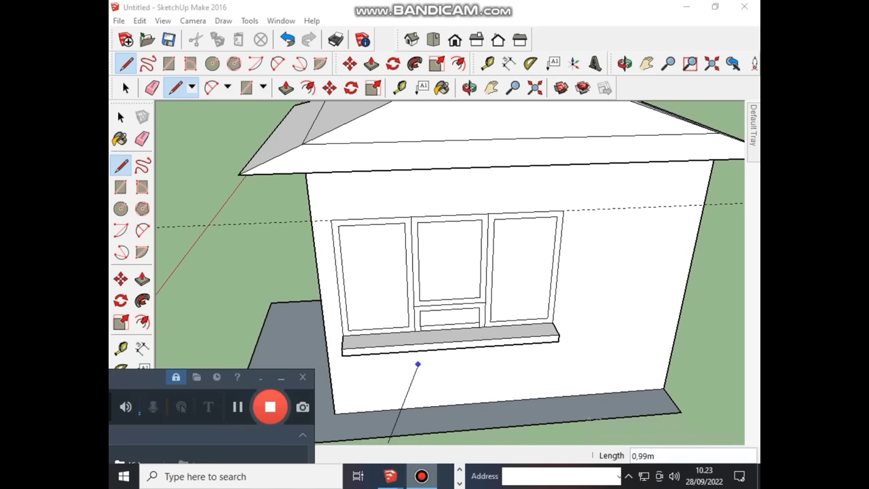
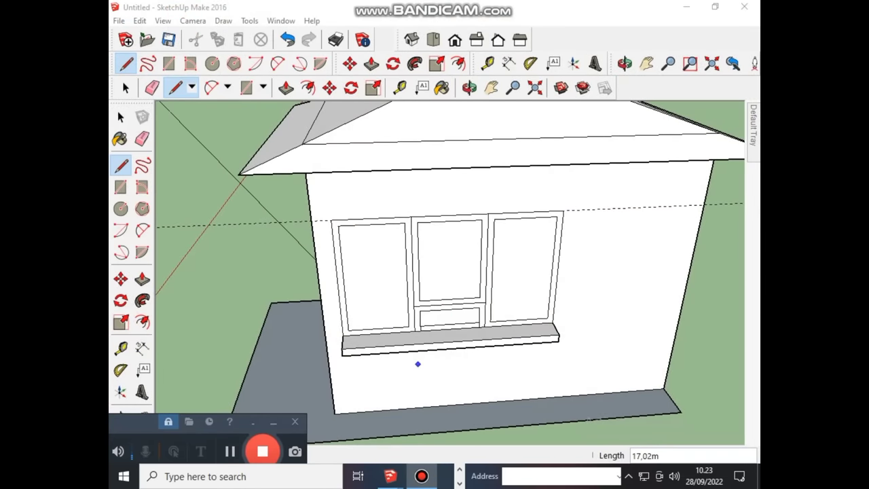
Step: Delete the dashed guide line crossing the front wall and zoom in on the window wall
key("space")
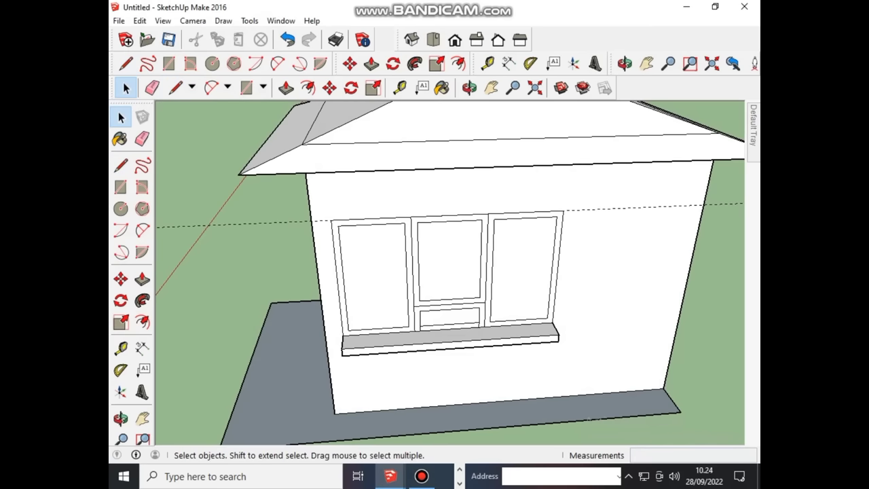
middle_click_drag(448, 271, 435, 278)
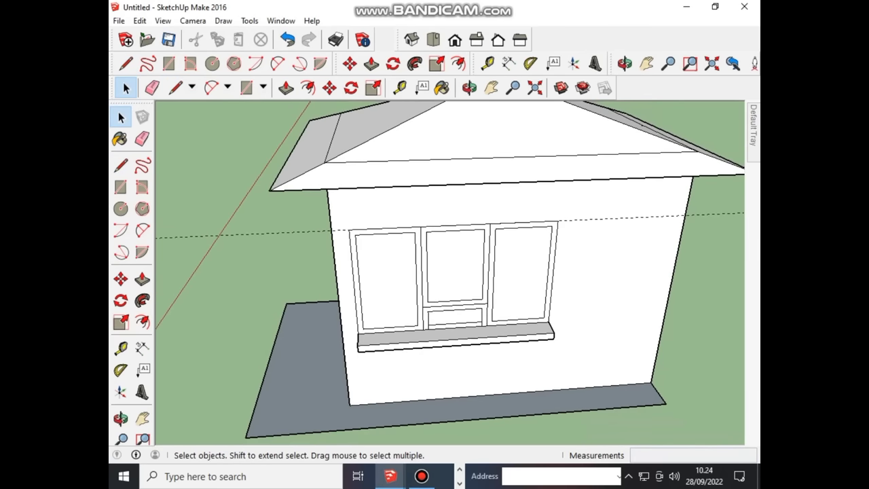
scroll(513, 320, "up", 2)
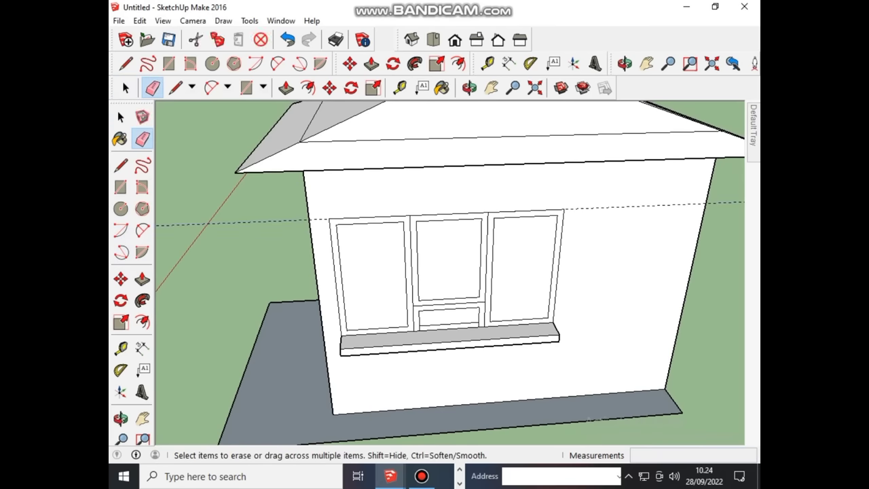
key("Delete")
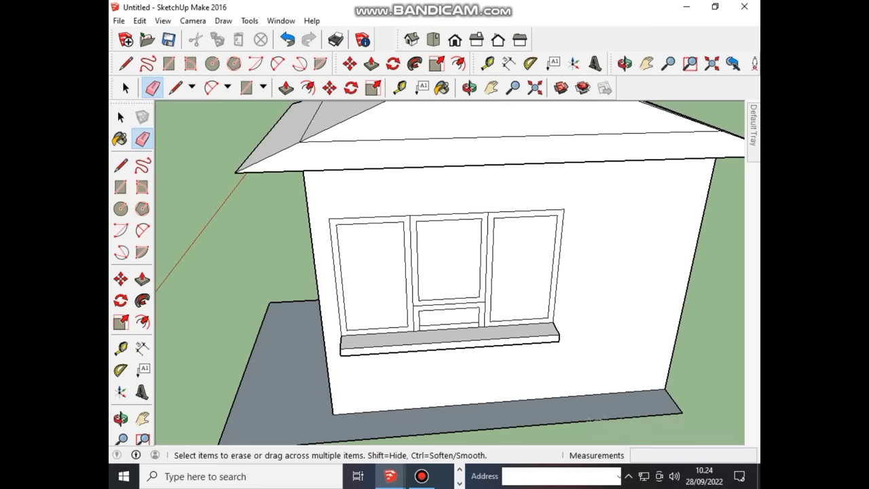
scroll(520, 281, "up", 2)
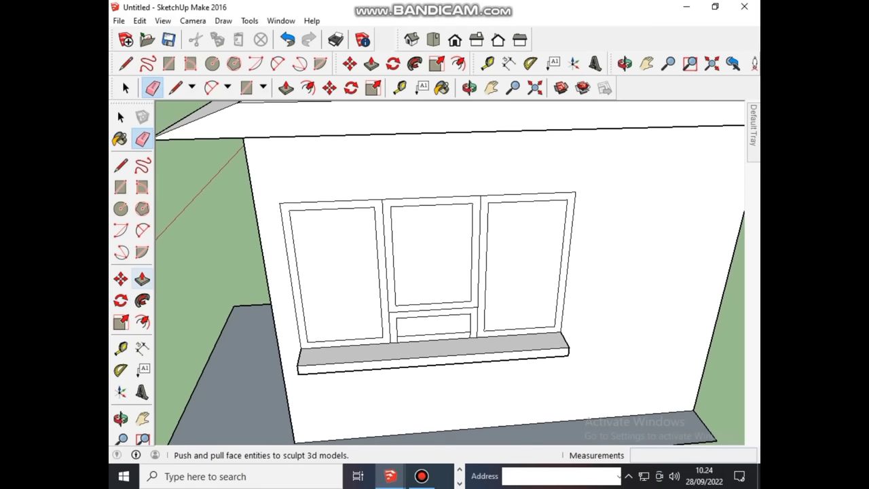
Step: Push the left pane in 0.10 m and repeat that depth on the middle, right and lower panes
left_click(142, 278)
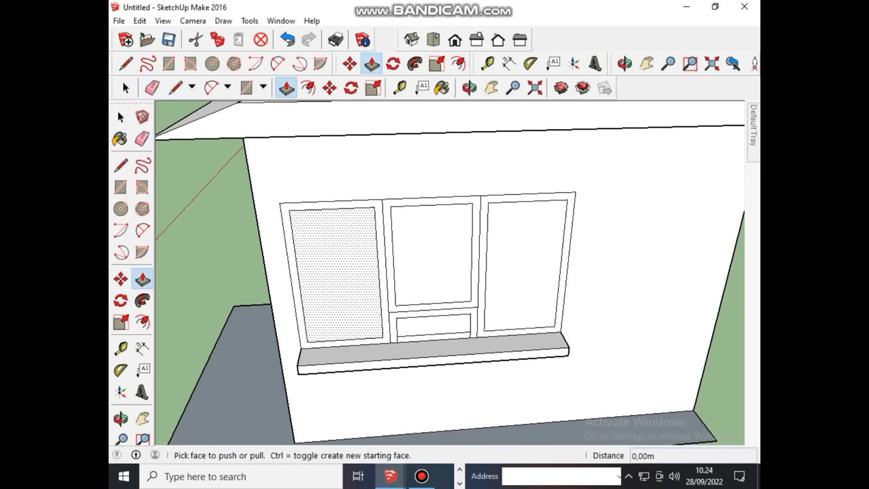
left_click(333, 275)
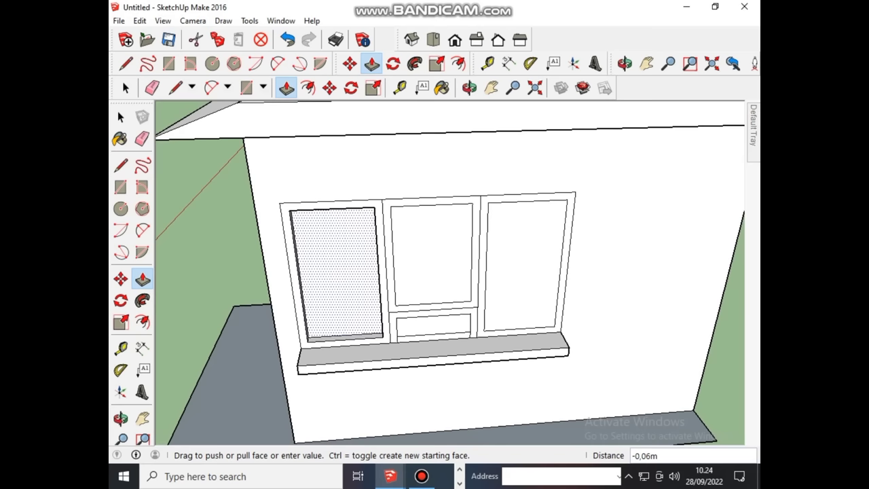
left_click(349, 275)
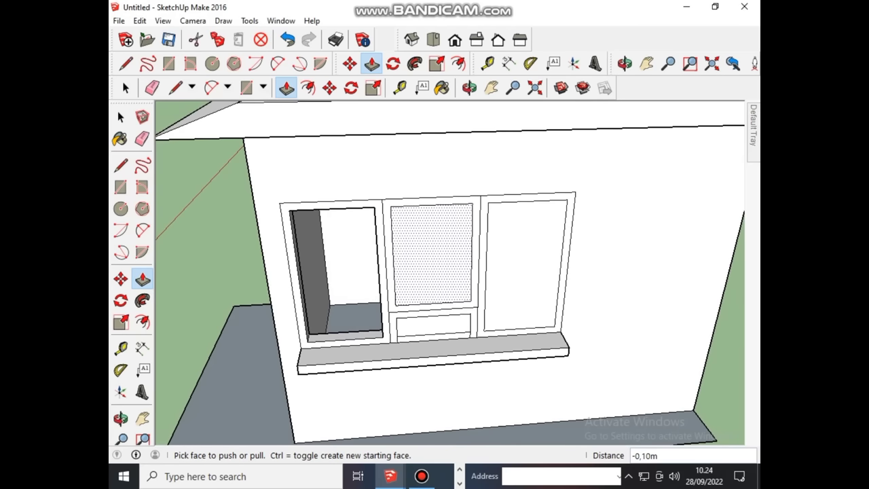
double_click(432, 255)
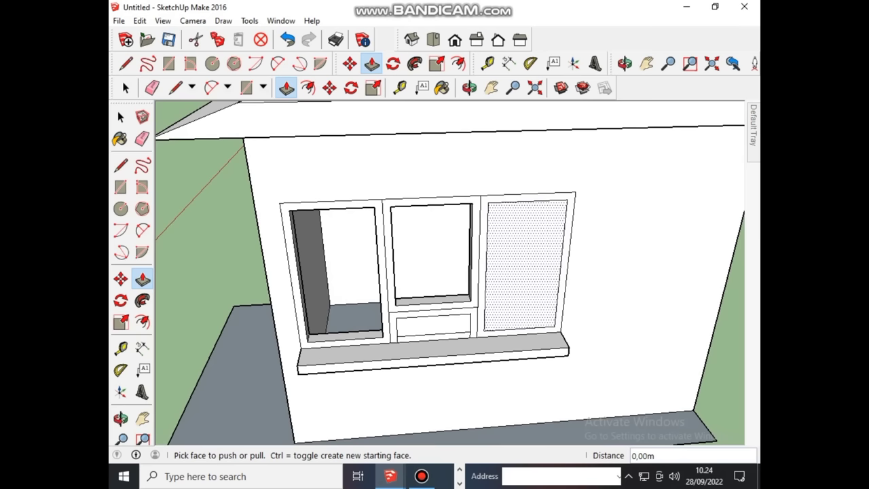
double_click(527, 265)
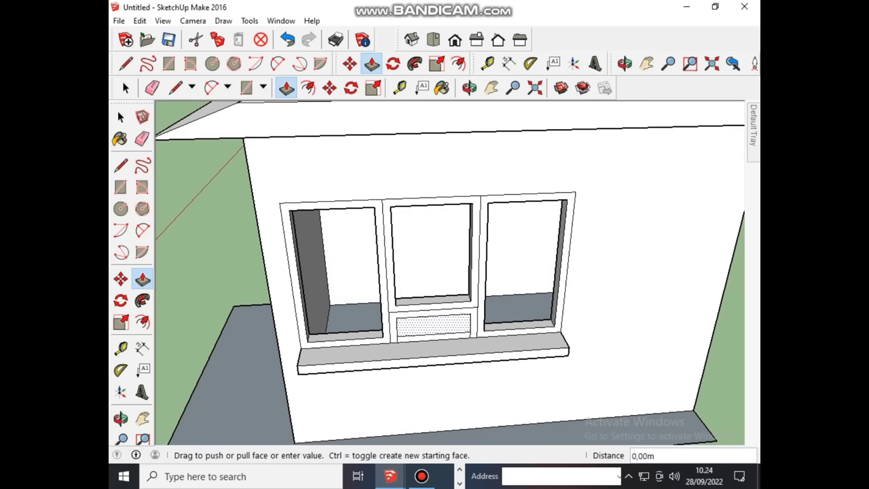
double_click(434, 325)
Step: Recess the thin strip beneath the small lower pane 0.10 m so it reaches the sill
scroll(451, 336, "up", 3)
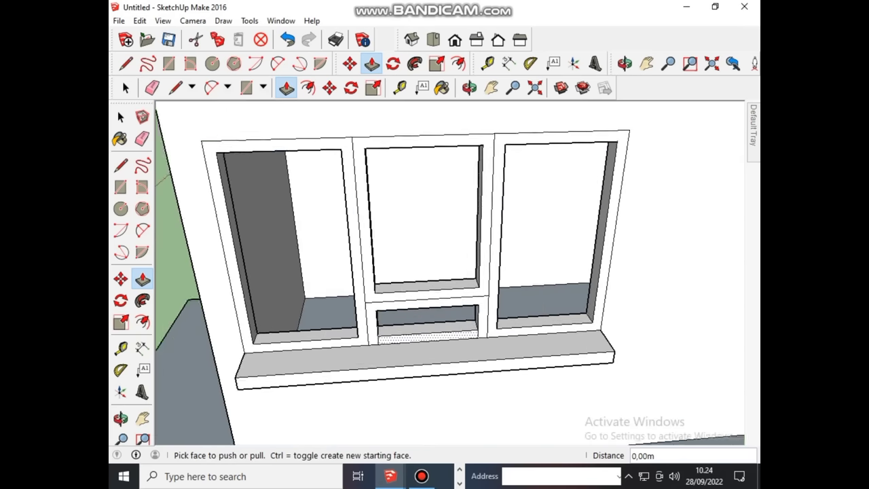
scroll(451, 336, "up", 1)
middle_click_drag(451, 336, 451, 312)
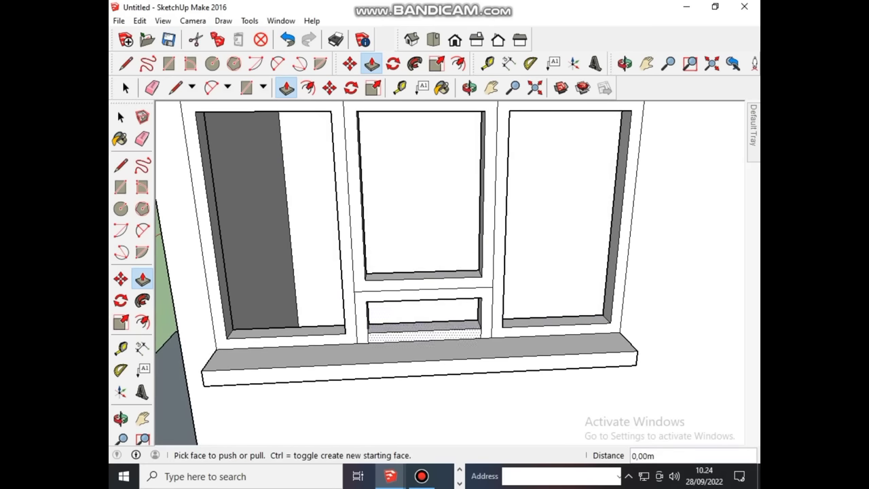
left_click(424, 334)
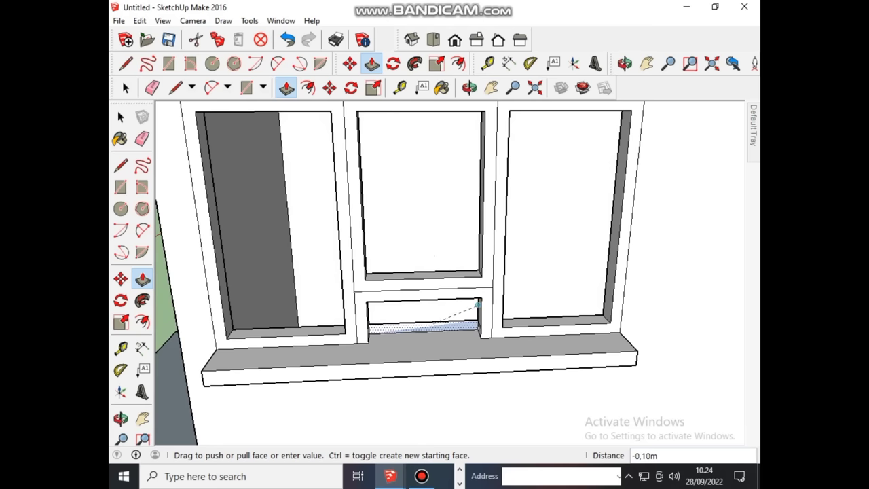
left_click(478, 304)
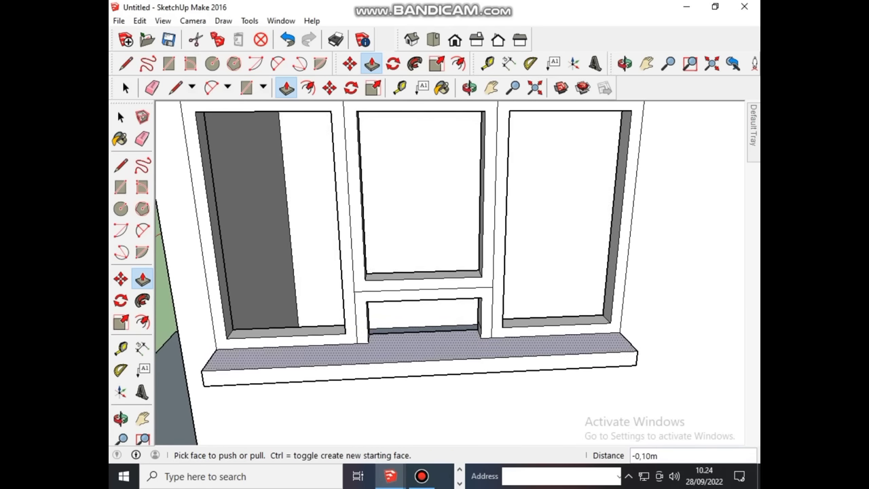
Step: Orbit and zoom around the window to check the recesses, then clear the selection
scroll(419, 332, "up", 1)
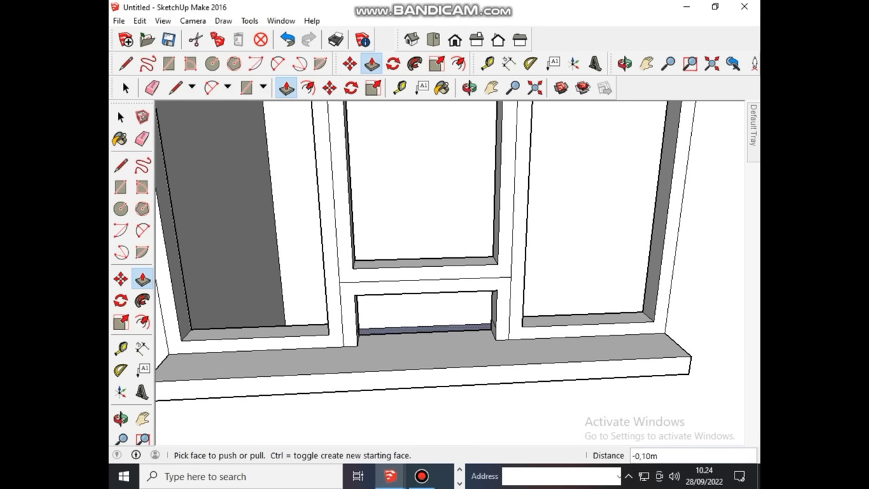
middle_click_drag(421, 306, 421, 271)
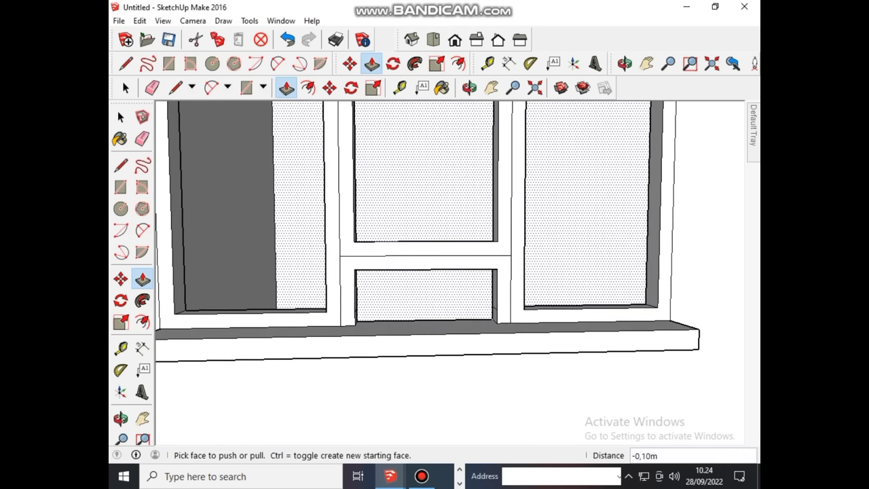
scroll(403, 315, "down", 2)
scroll(403, 315, "down", 1)
scroll(403, 315, "down", 2)
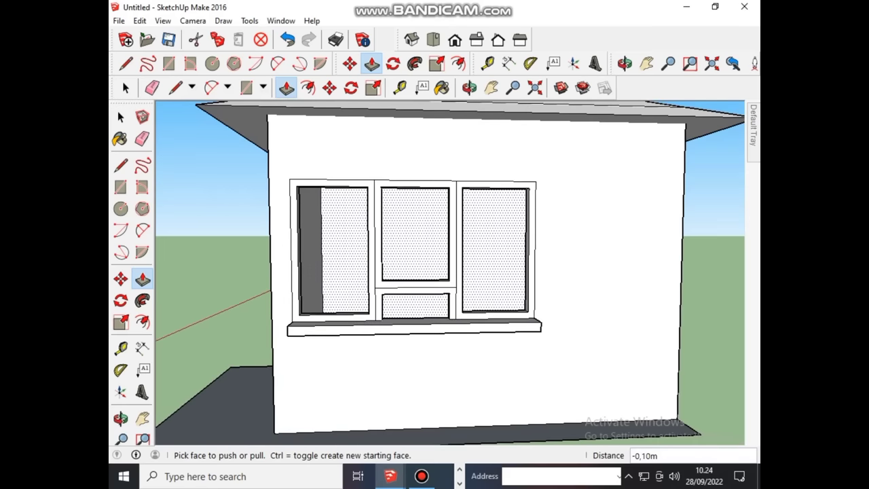
middle_click_drag(421, 305, 420, 333)
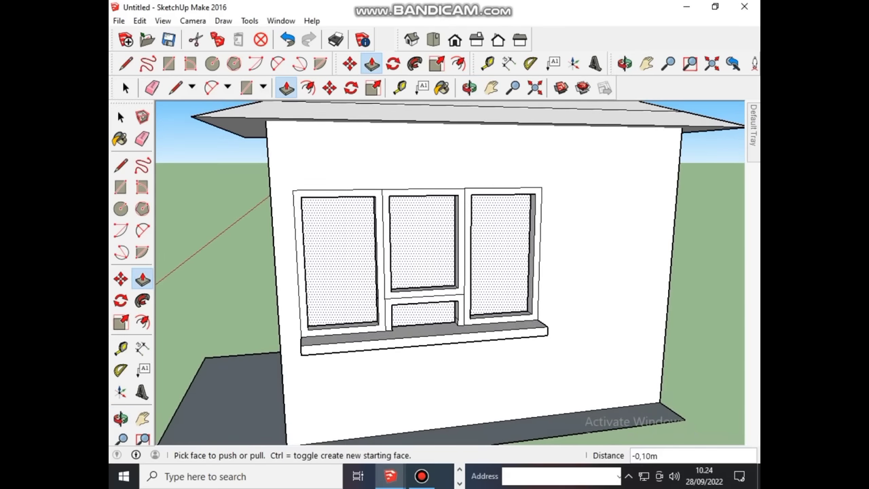
key("Delete")
scroll(443, 284, "up", 1)
scroll(443, 284, "up", 1)
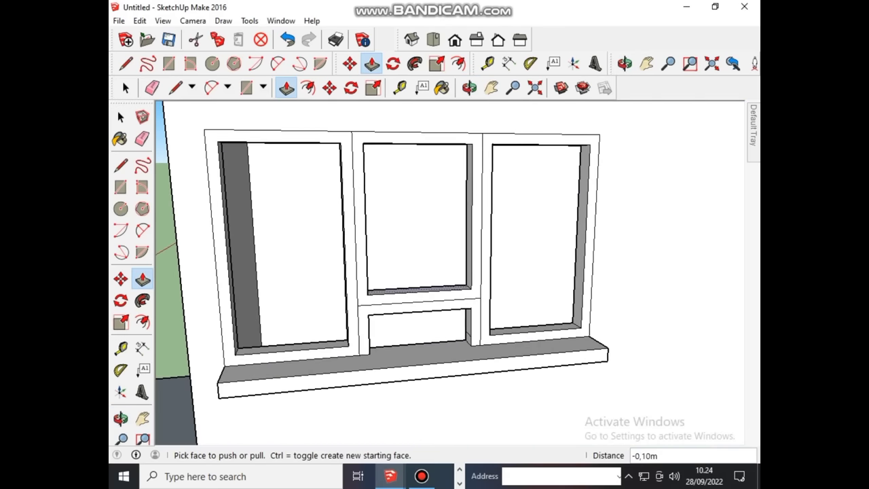
scroll(453, 298, "up", 1)
scroll(454, 298, "down", 2)
scroll(446, 292, "down", 2)
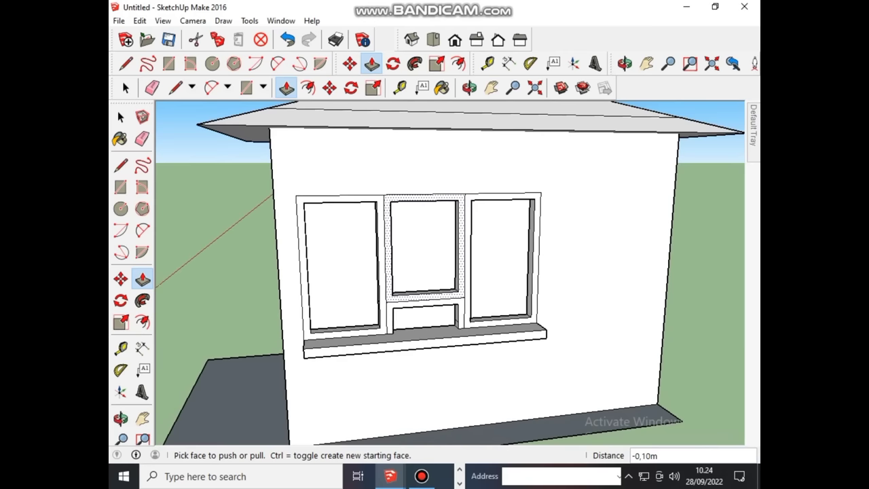
scroll(443, 294, "up", 1)
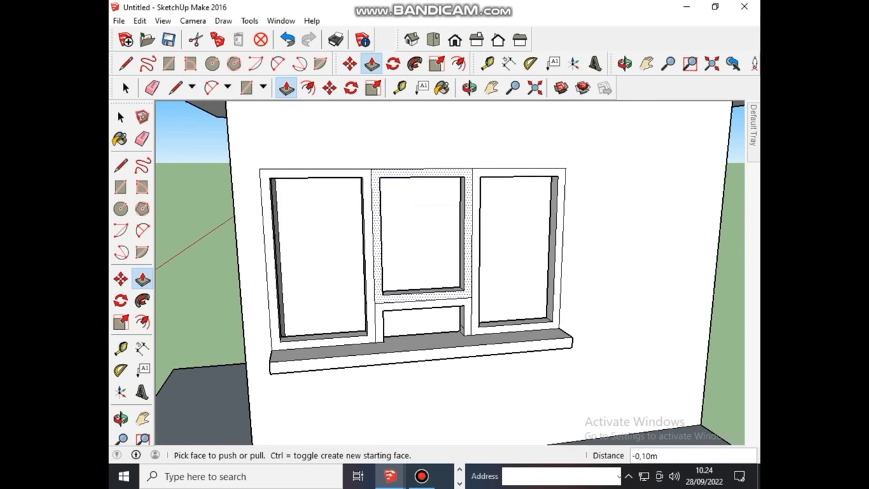
scroll(447, 297, "up", 1)
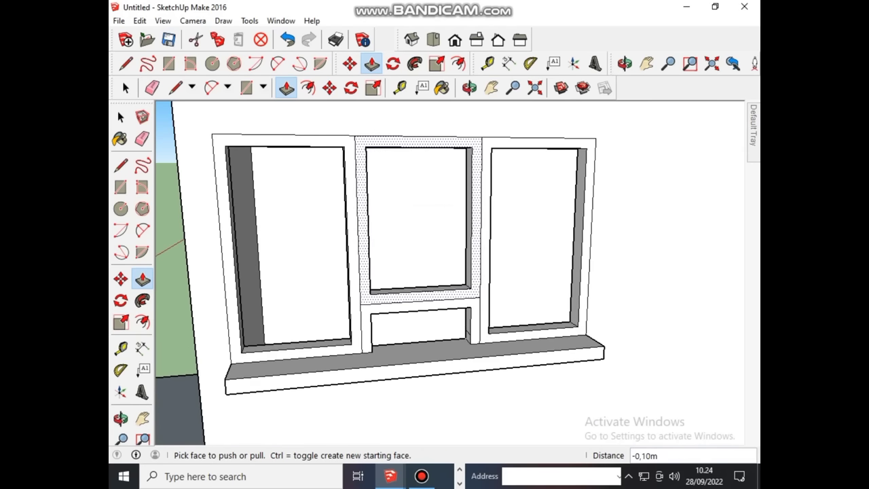
scroll(448, 288, "up", 1)
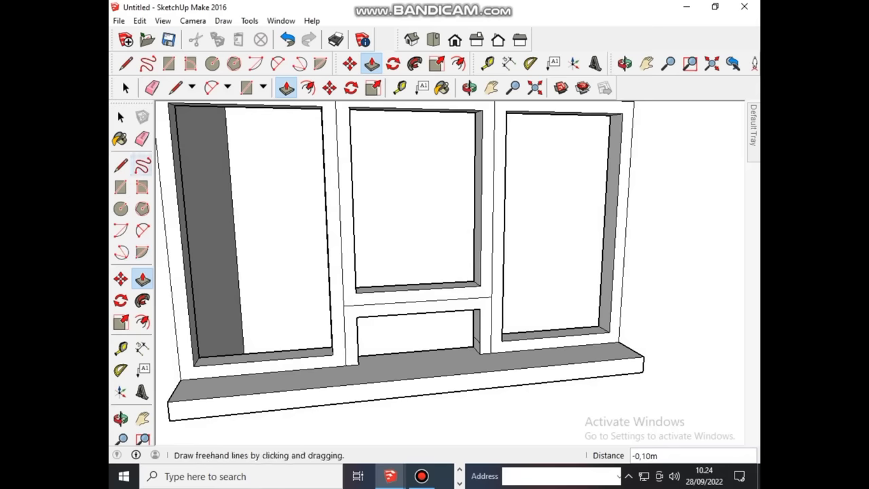
Step: Draw two short lines across the middle frame's lower corners to outline a strip
left_click(121, 165)
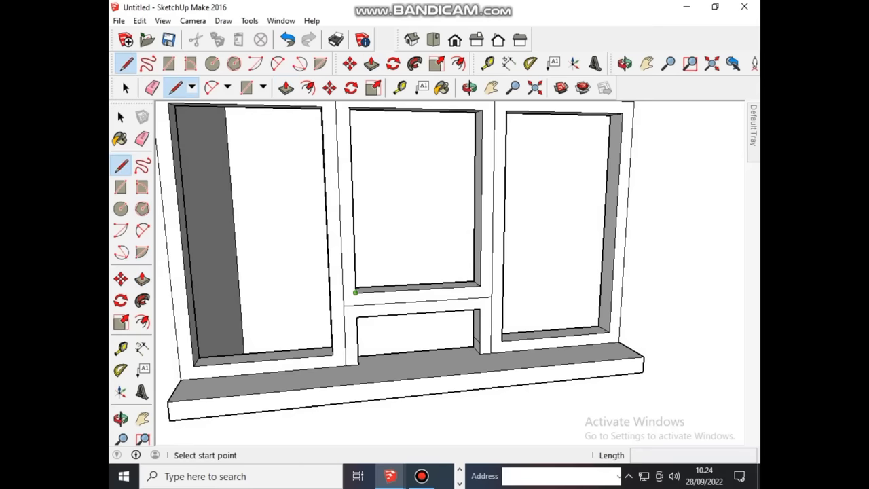
left_click(356, 293)
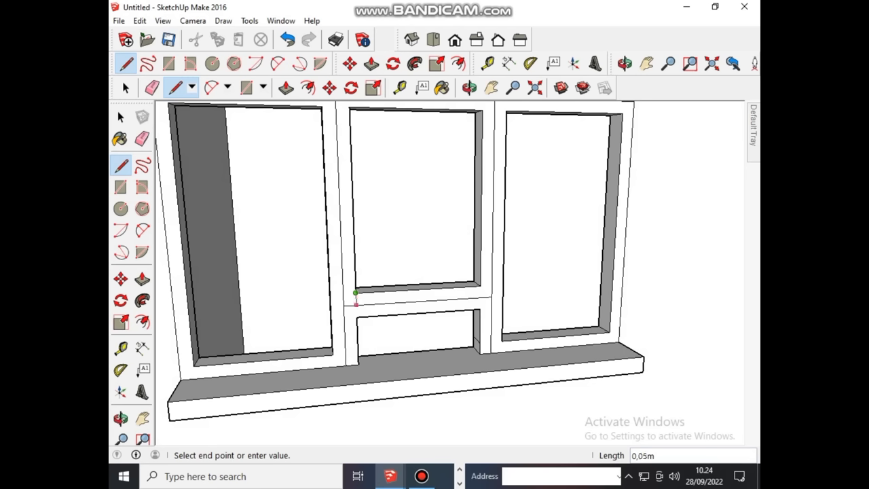
left_click(356, 303)
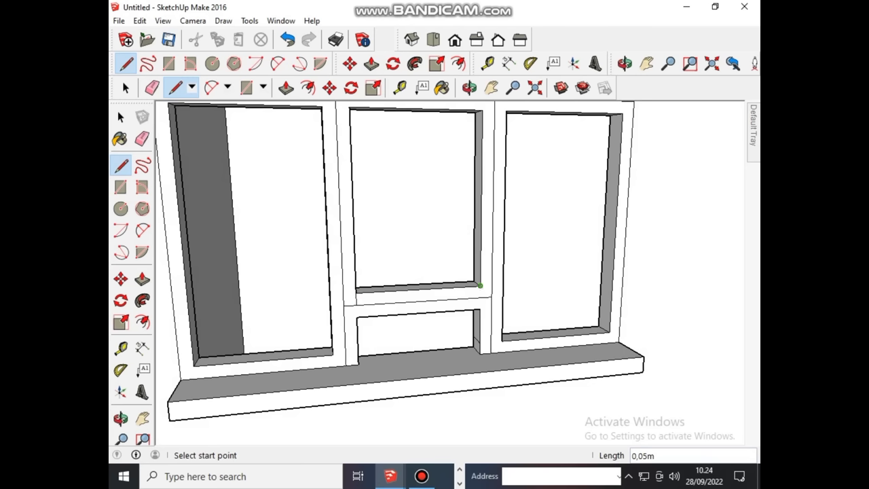
left_click(480, 286)
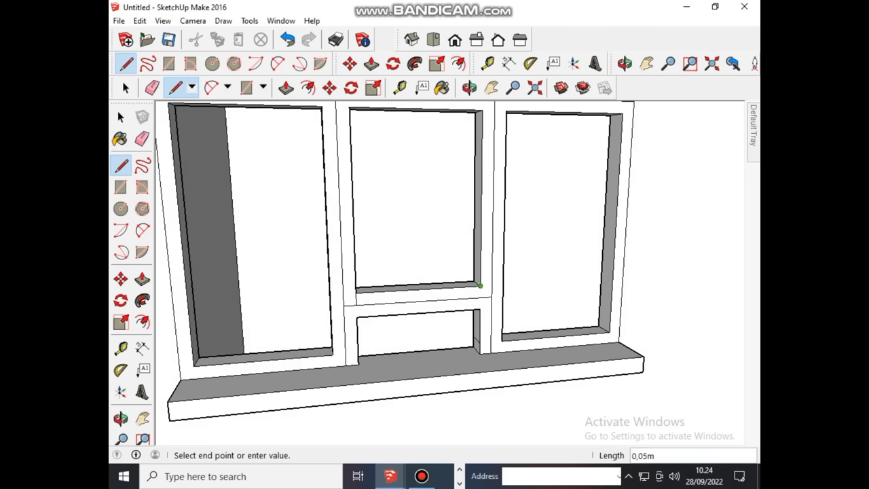
left_click(480, 297)
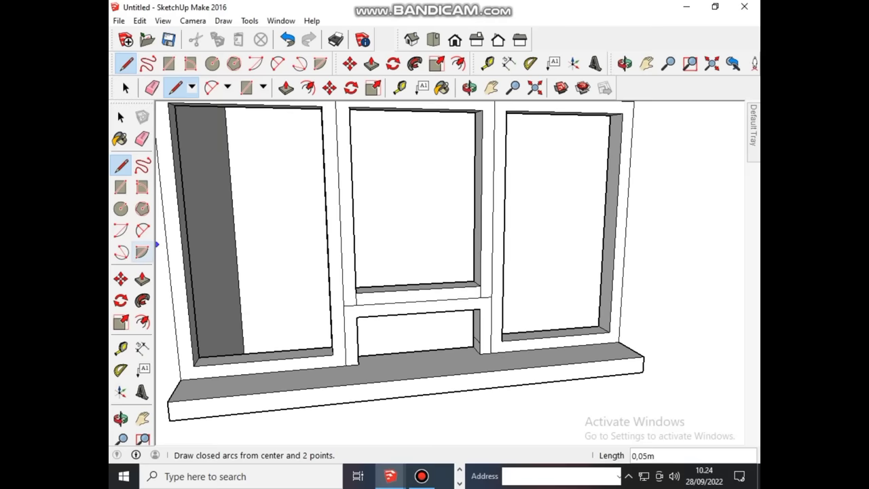
Step: Push the outlined strip at the bottom of the middle pane 0.10 m into the wall
left_click(142, 279)
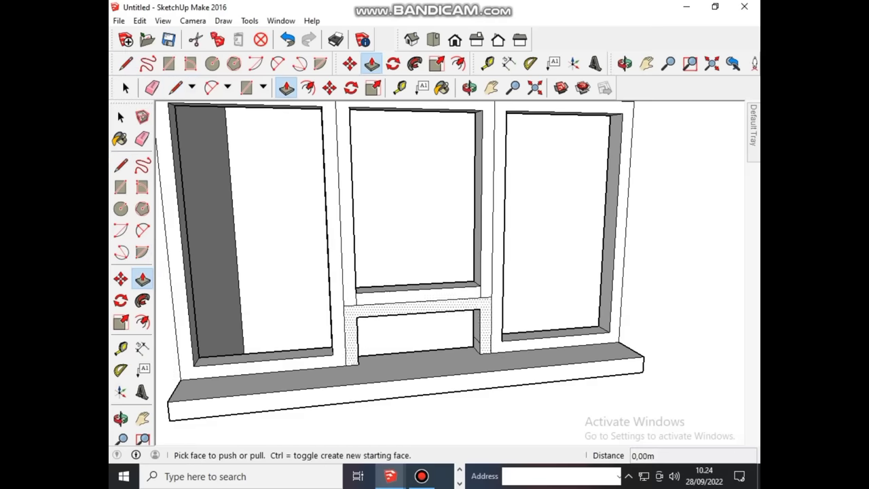
left_click(363, 293)
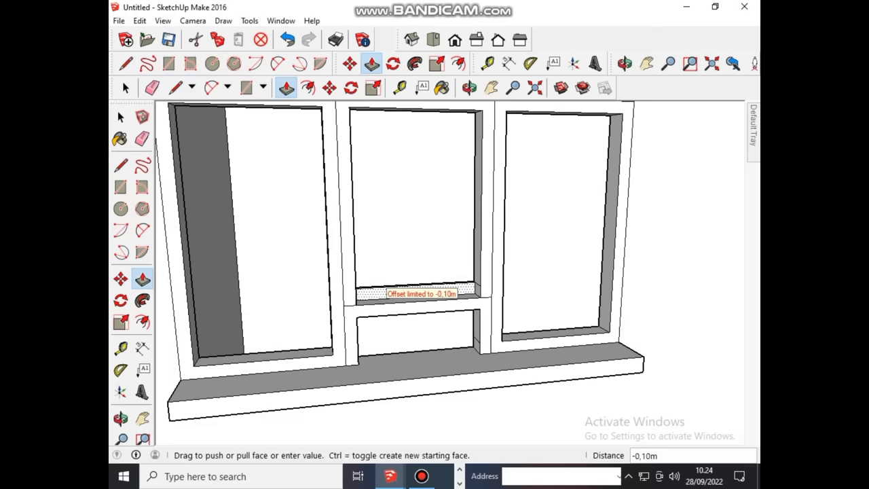
left_click(361, 273)
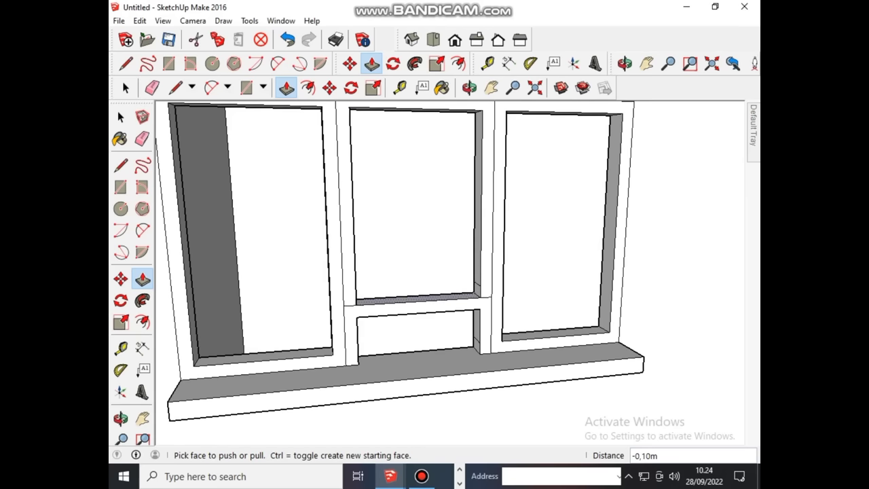
scroll(383, 296, "down", 2)
scroll(383, 296, "down", 2)
scroll(390, 314, "down", 2)
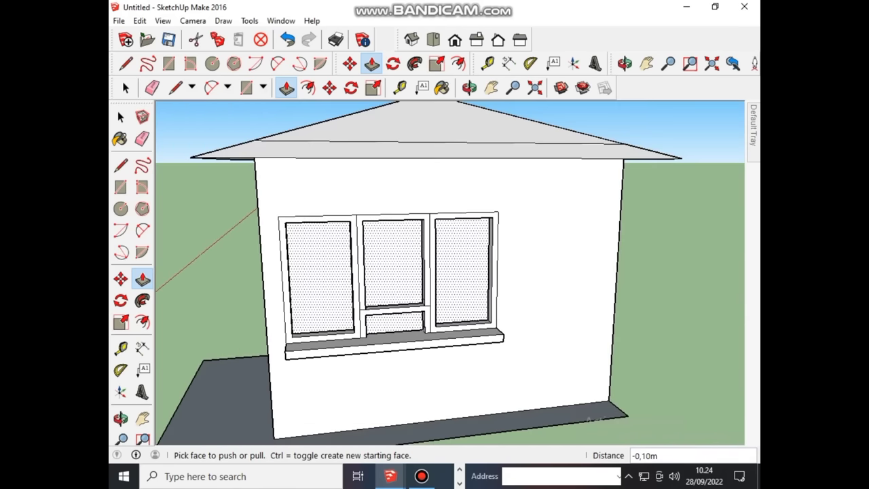
scroll(424, 299, "up", 2)
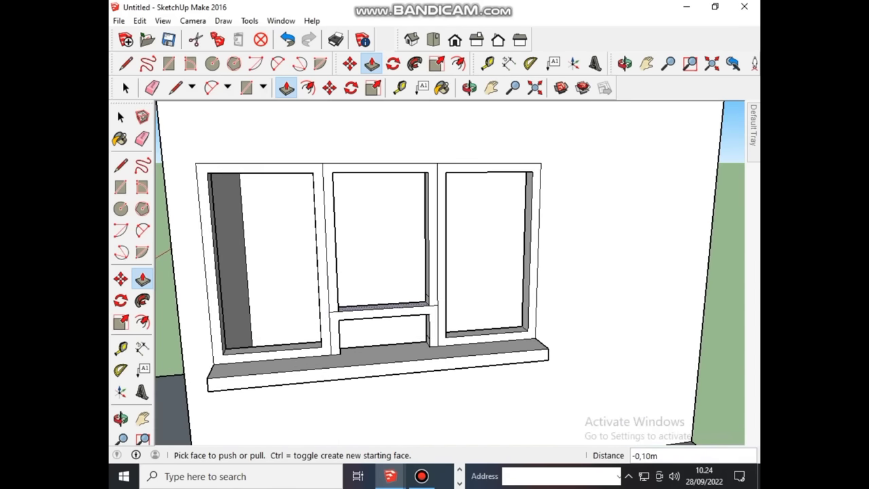
key("e")
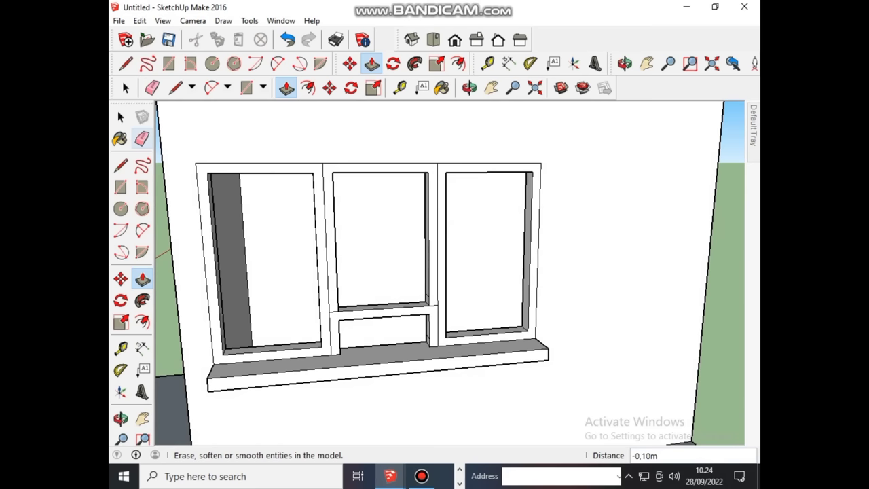
left_click(142, 139)
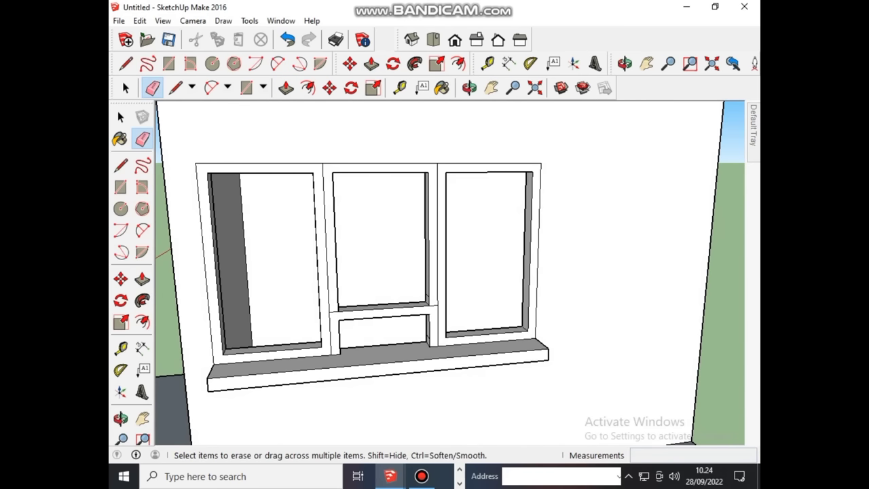
middle_click_drag(408, 272, 489, 292)
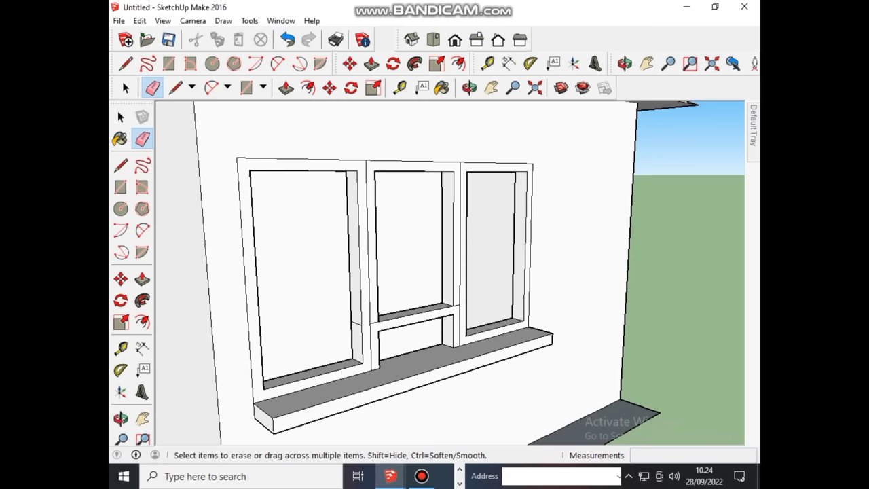
middle_click_drag(435, 271, 305, 272)
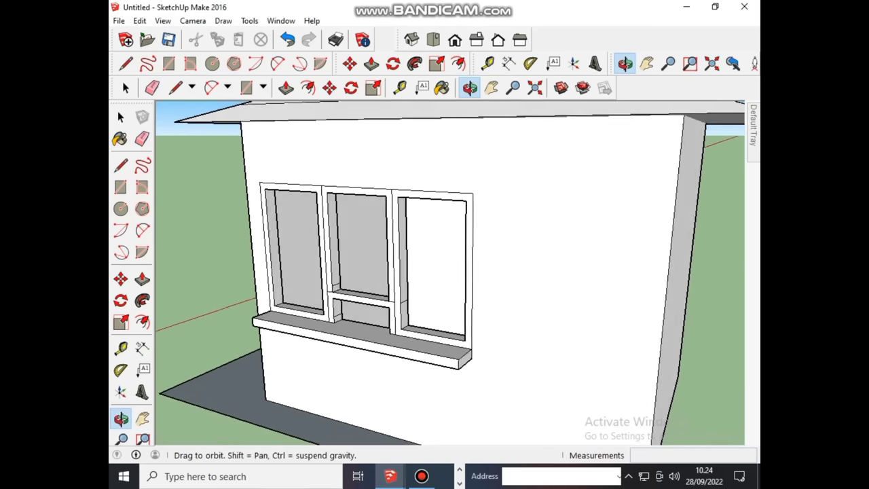
scroll(380, 295, "up", 2)
scroll(380, 295, "up", 1)
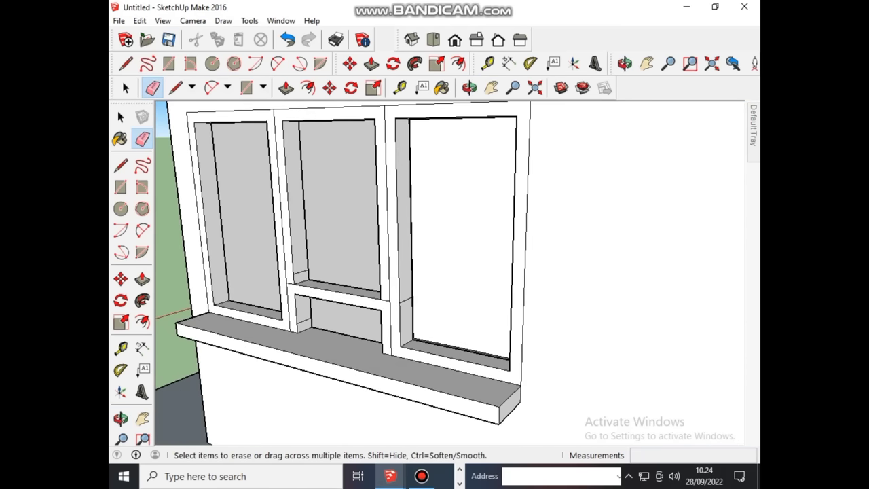
scroll(380, 312, "down", 1)
scroll(380, 312, "down", 1)
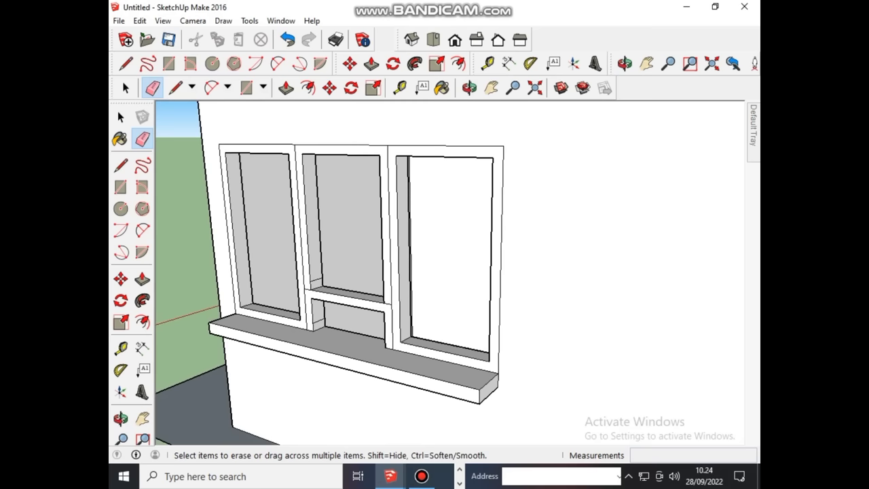
middle_click_drag(380, 313, 442, 306)
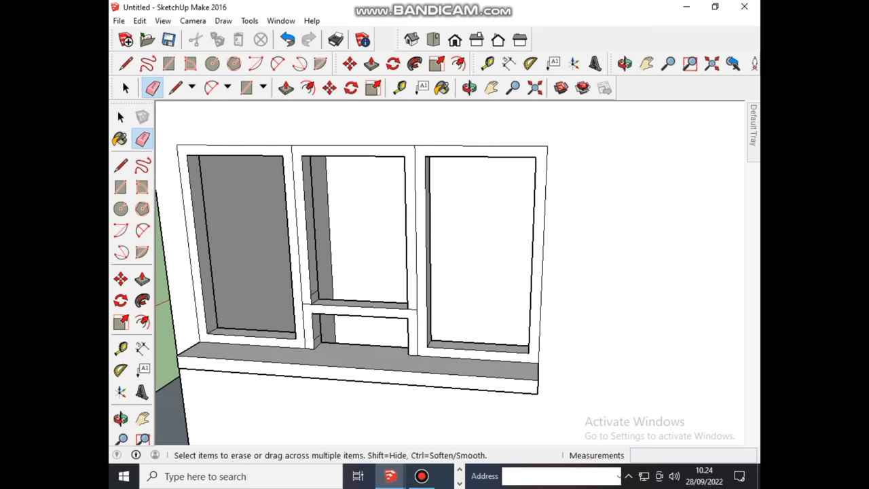
scroll(411, 309, "up", 1)
scroll(411, 308, "up", 1)
scroll(411, 309, "up", 1)
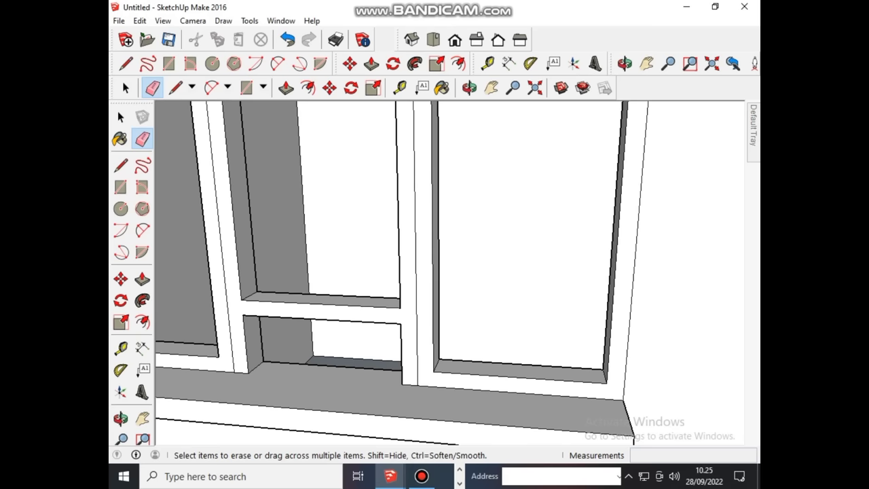
scroll(448, 272, "down", 3)
scroll(448, 272, "down", 2)
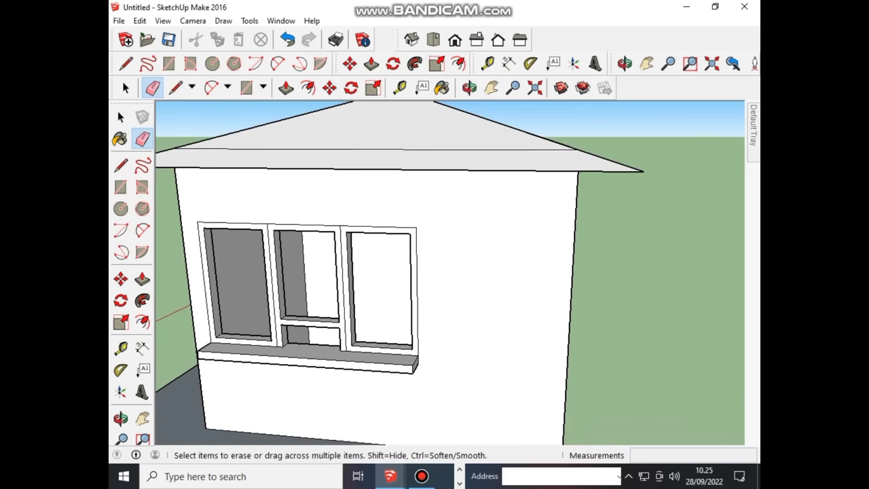
middle_click_drag(434, 272, 407, 271)
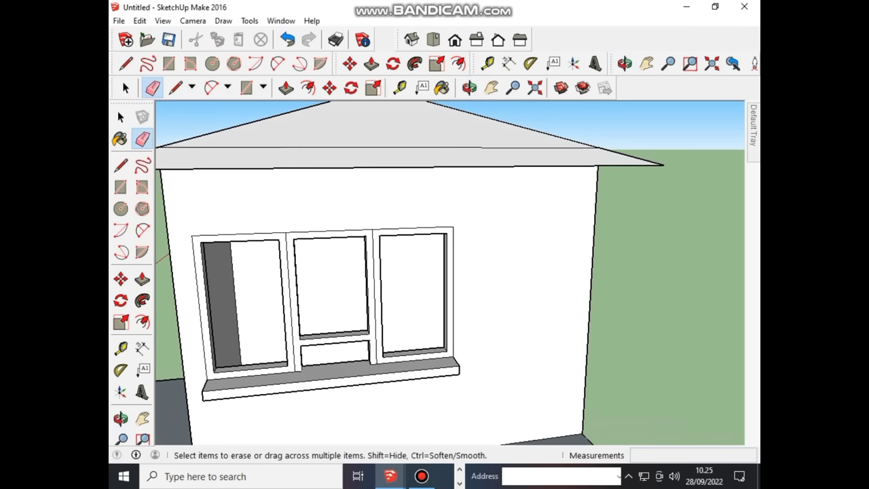
scroll(384, 338, "up", 1)
scroll(385, 337, "up", 2)
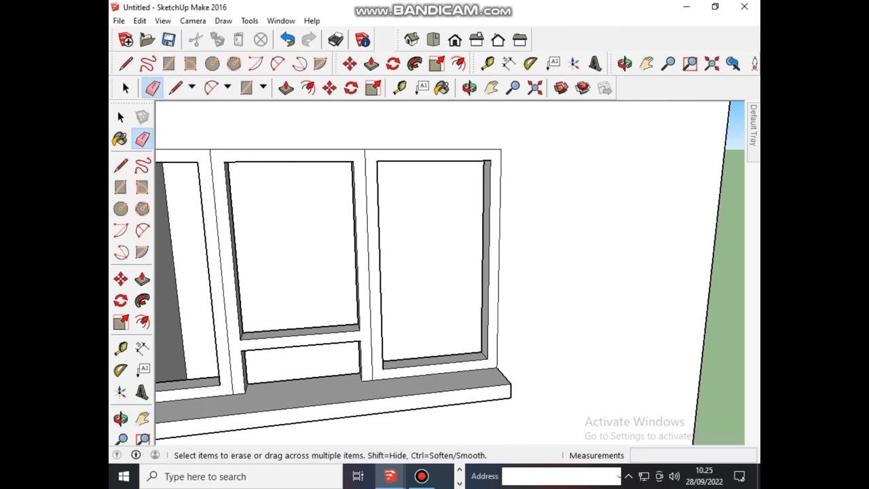
scroll(360, 325, "up", 1)
scroll(381, 338, "down", 2)
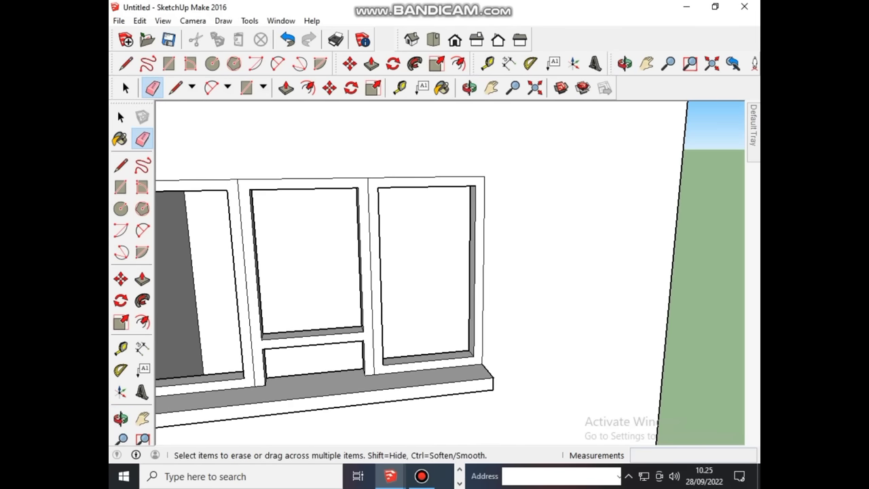
scroll(384, 343, "up", 2)
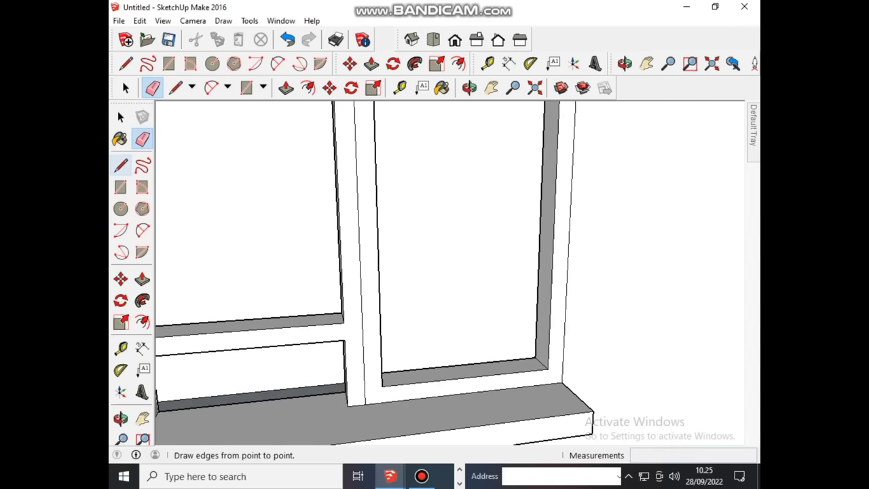
Step: Draw short edges at the mullion bases beside the lower panel to split off narrow faces
left_click(121, 166)
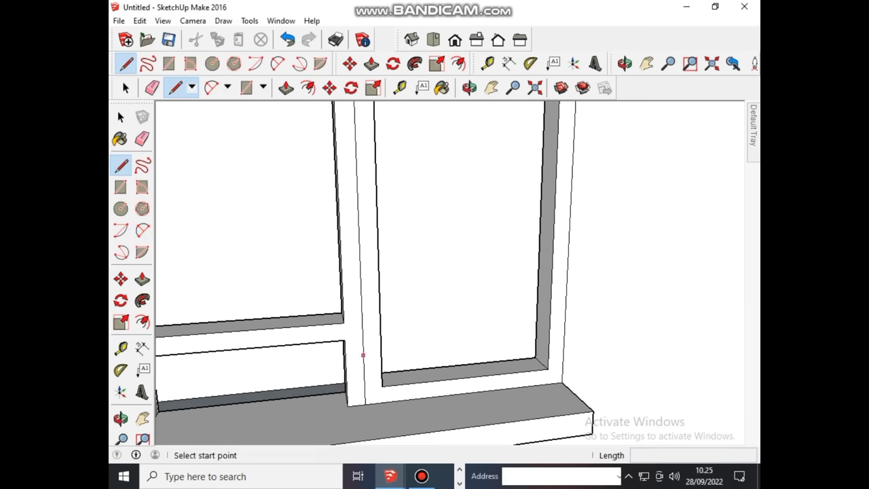
left_click(345, 339)
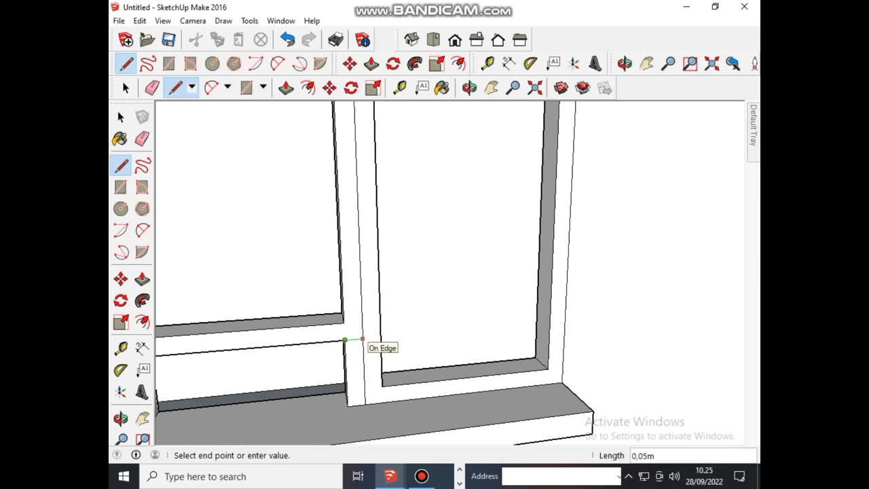
left_click(361, 340)
scroll(392, 344, "down", 3)
scroll(392, 345, "down", 1)
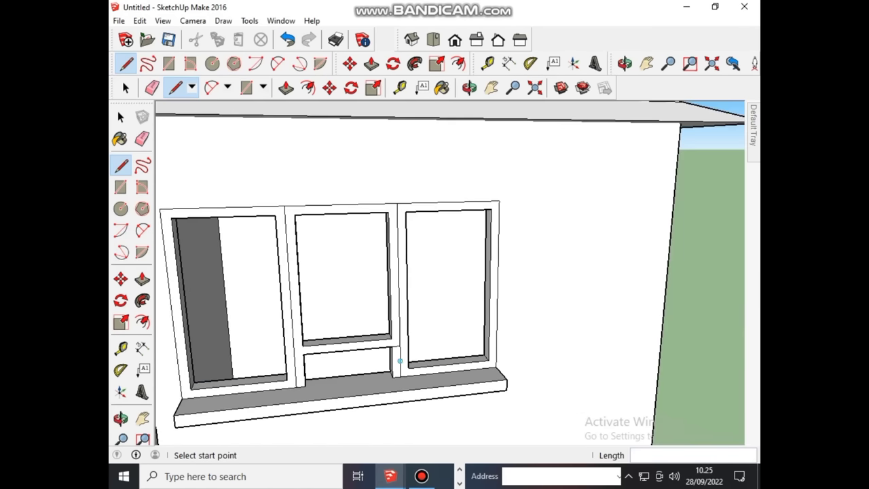
scroll(285, 355, "up", 1)
scroll(285, 355, "up", 3)
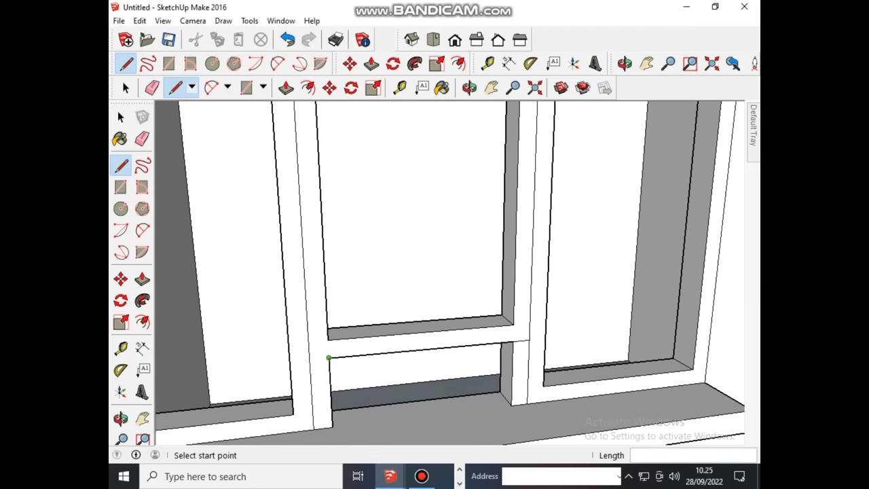
left_click(329, 358)
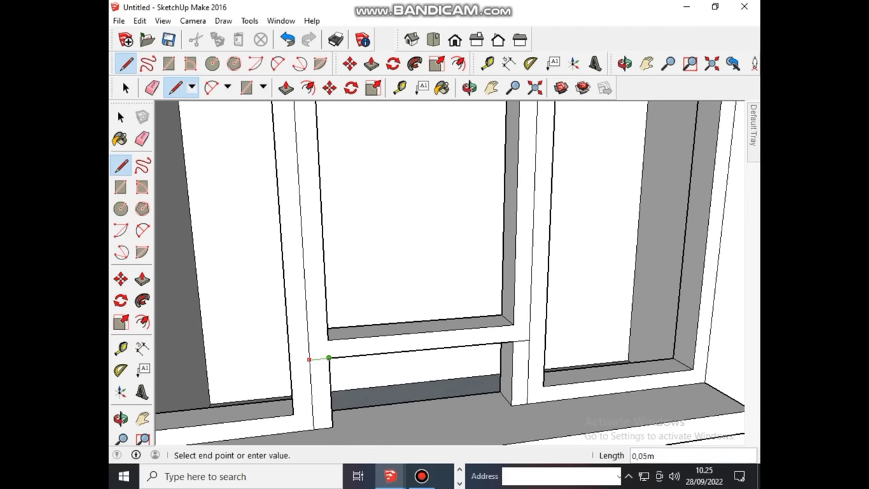
left_click(309, 360)
Step: Push the small face at the left mullion base 0.10 m into the wall
key("m")
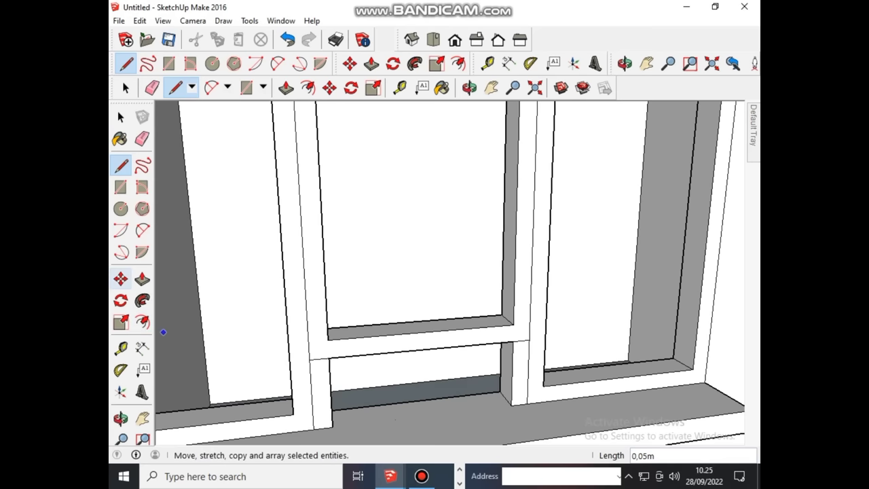
key("p")
left_click(142, 279)
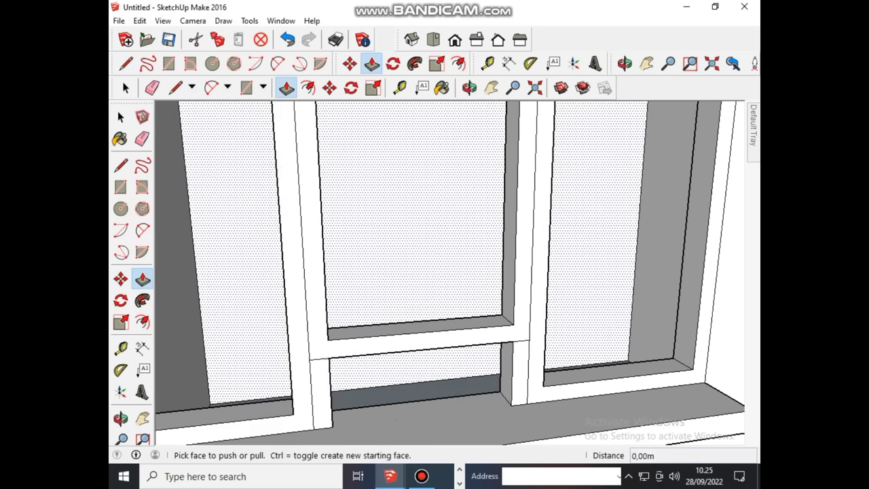
left_click(322, 418)
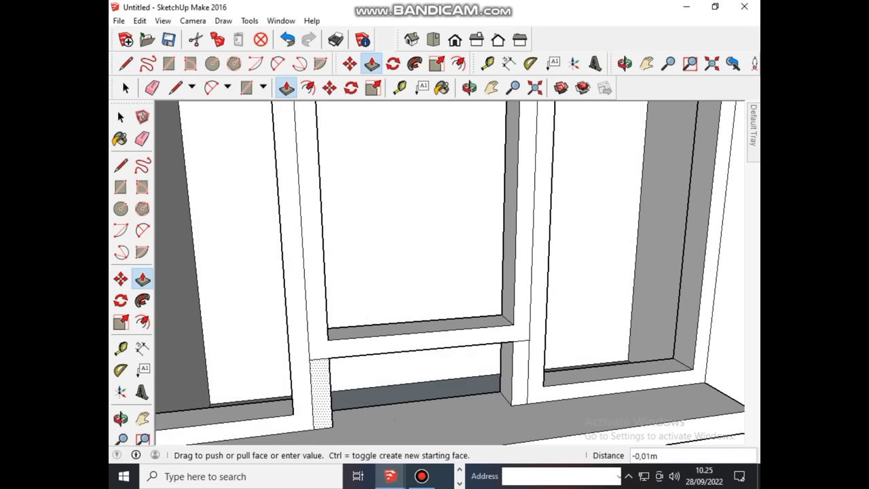
left_click(314, 354)
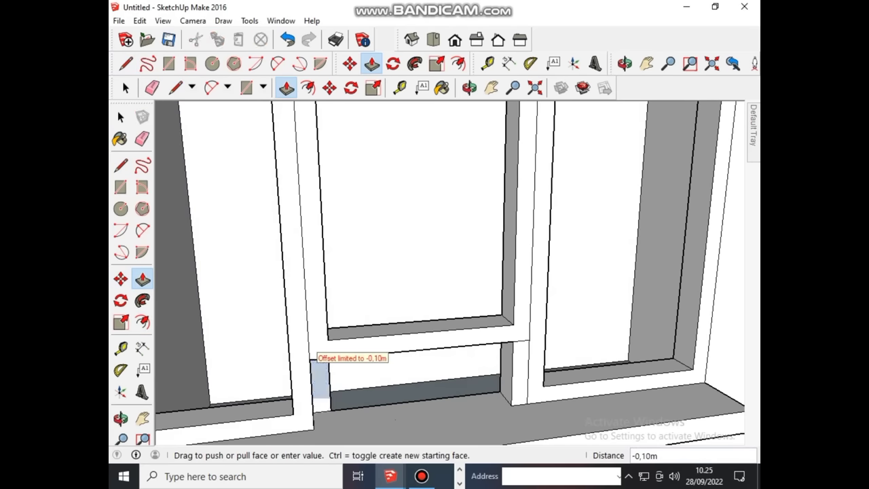
left_click(312, 356)
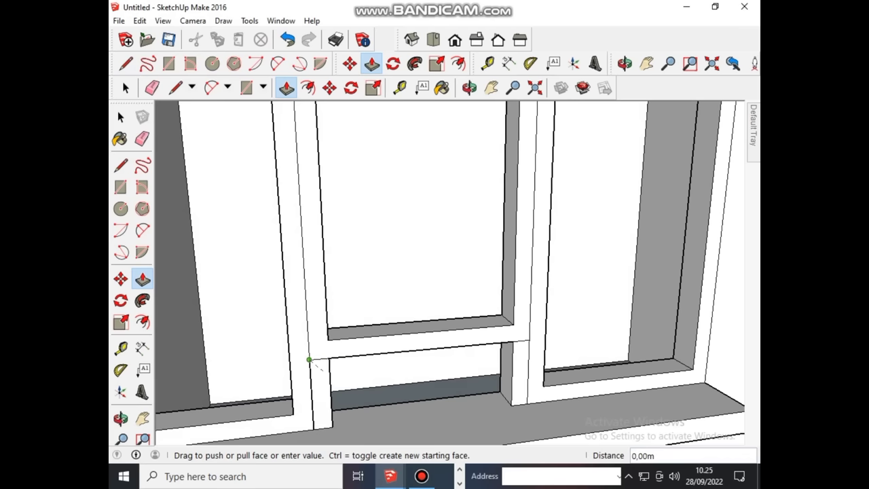
left_click(311, 360)
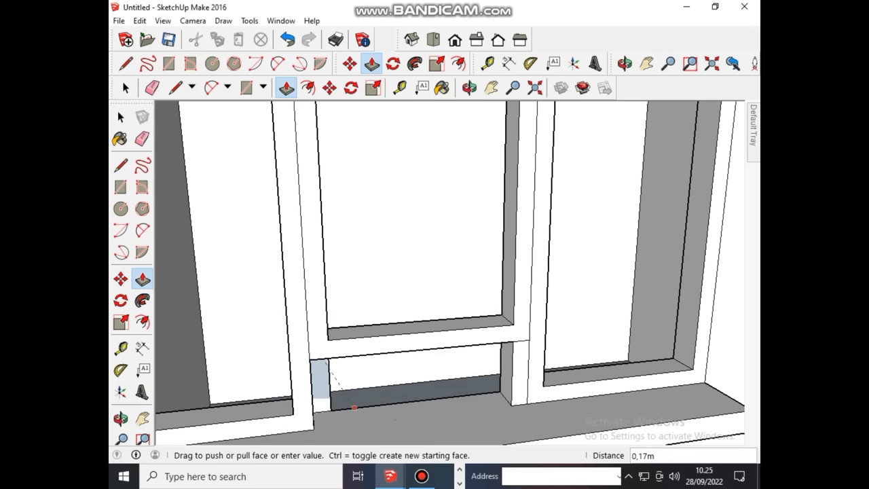
left_click(358, 366)
Step: Recess the strip beside the right mullion base 0.10 m to match
key("ctrl+a")
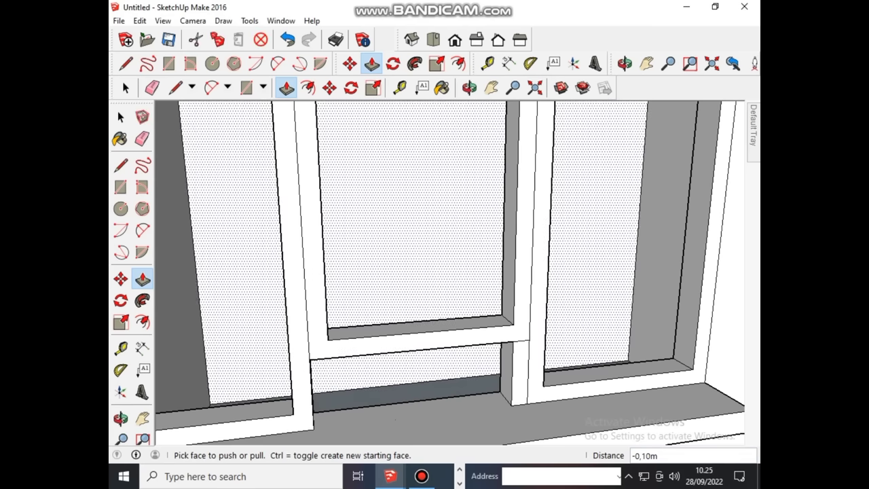
left_click(406, 392)
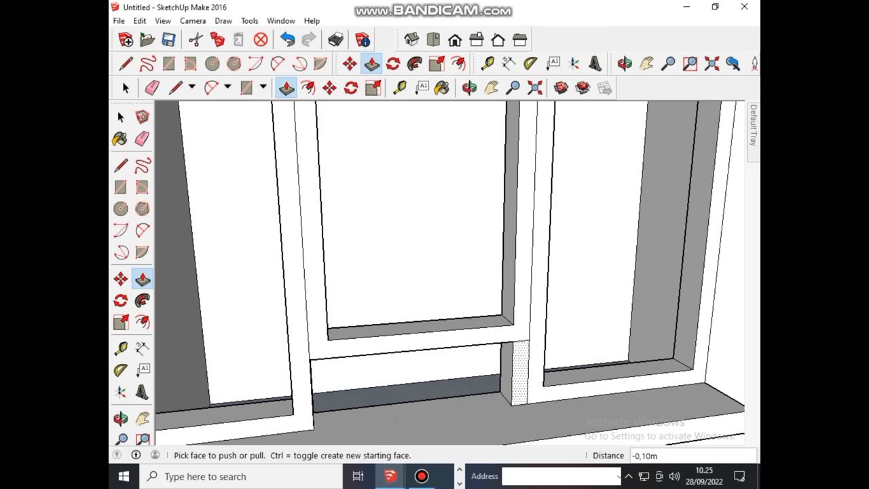
left_click(520, 374)
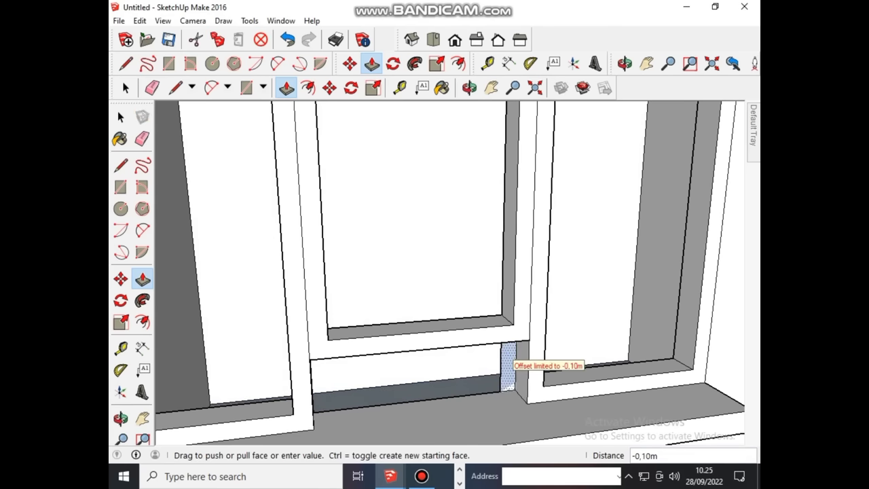
left_click(508, 366)
scroll(508, 373, "down", 3)
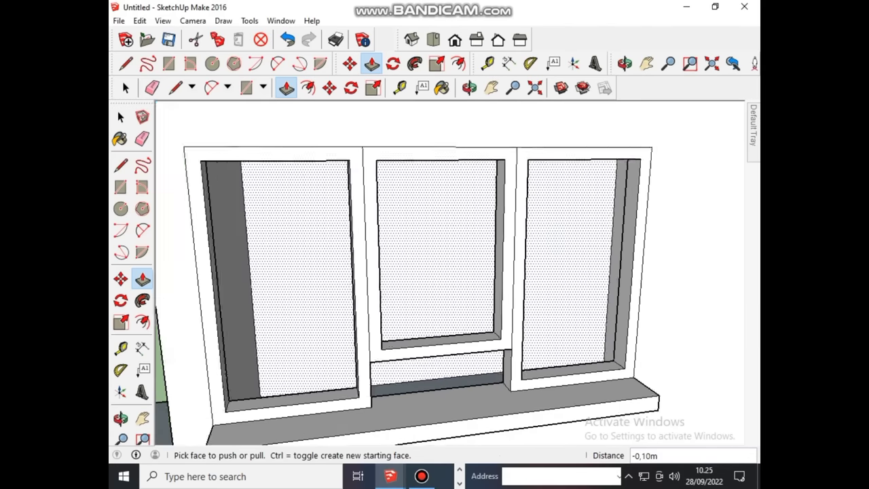
scroll(507, 373, "down", 2)
scroll(508, 373, "down", 1)
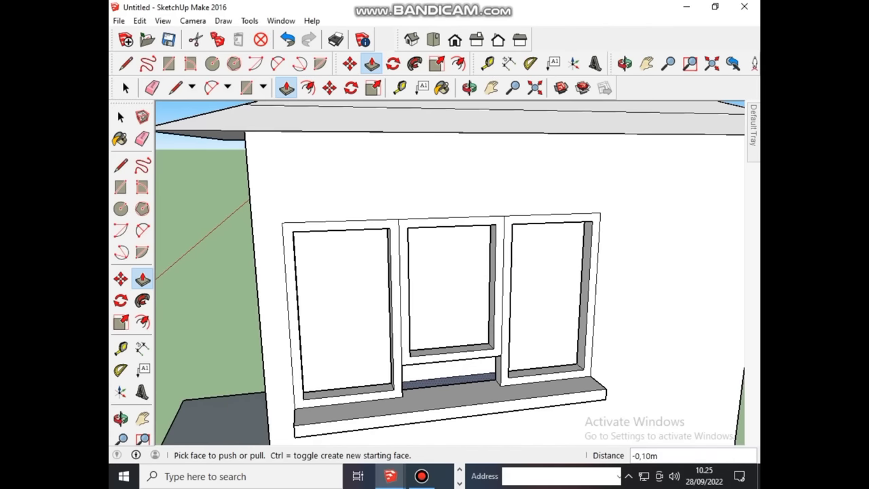
middle_click_drag(448, 272, 448, 245)
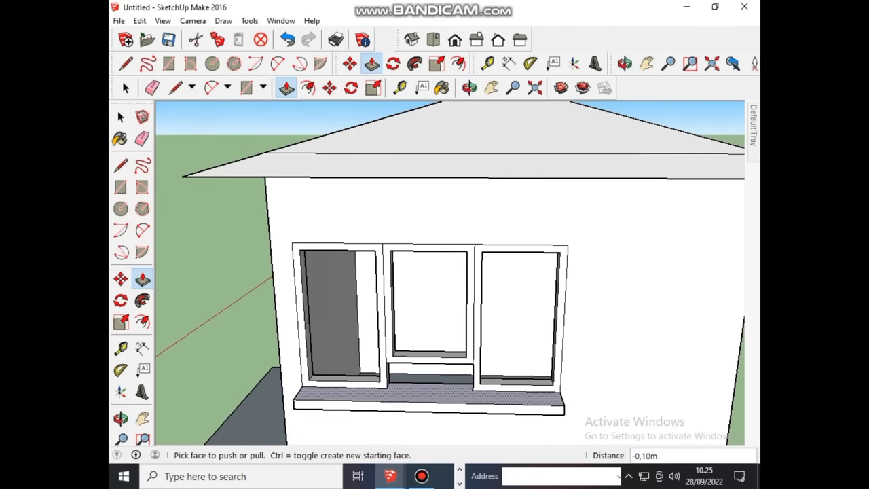
scroll(404, 384, "down", 2)
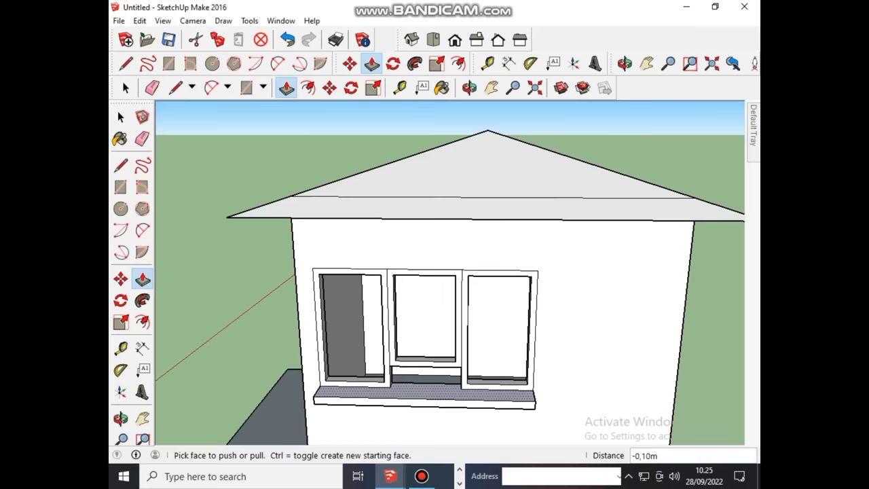
scroll(403, 378, "up", 2)
scroll(405, 381, "up", 1)
scroll(405, 381, "up", 1)
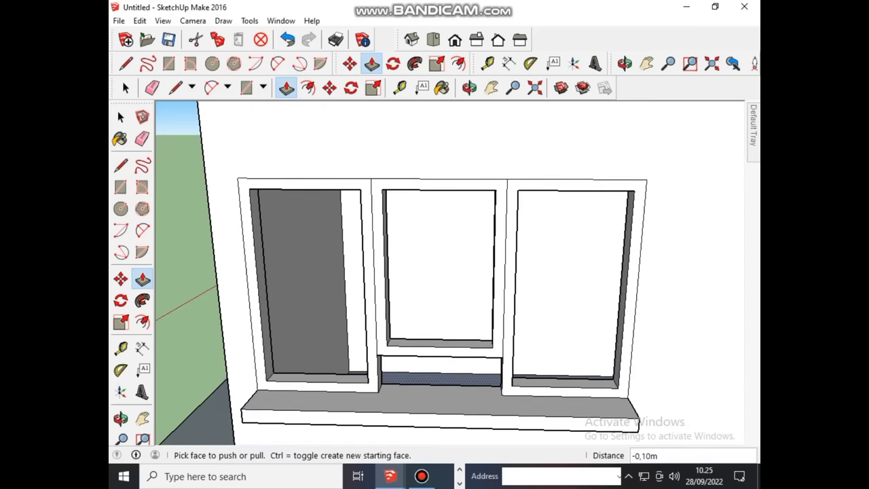
scroll(409, 388, "down", 2)
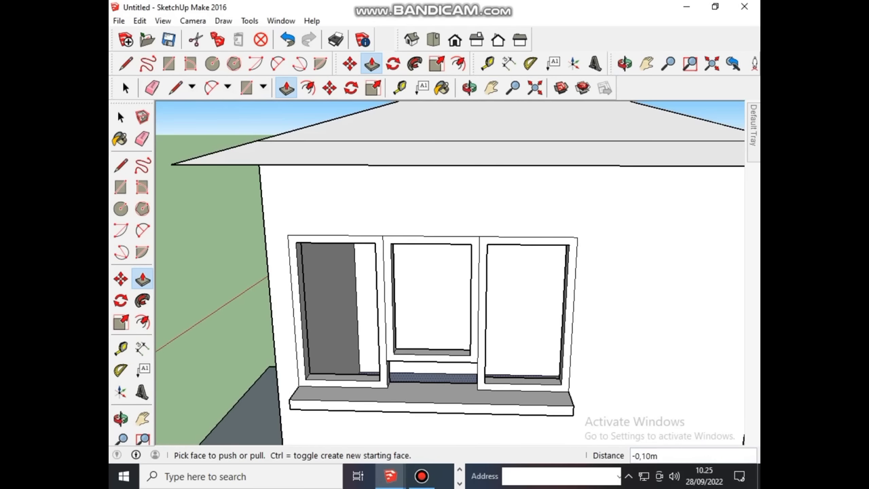
scroll(407, 387, "down", 2)
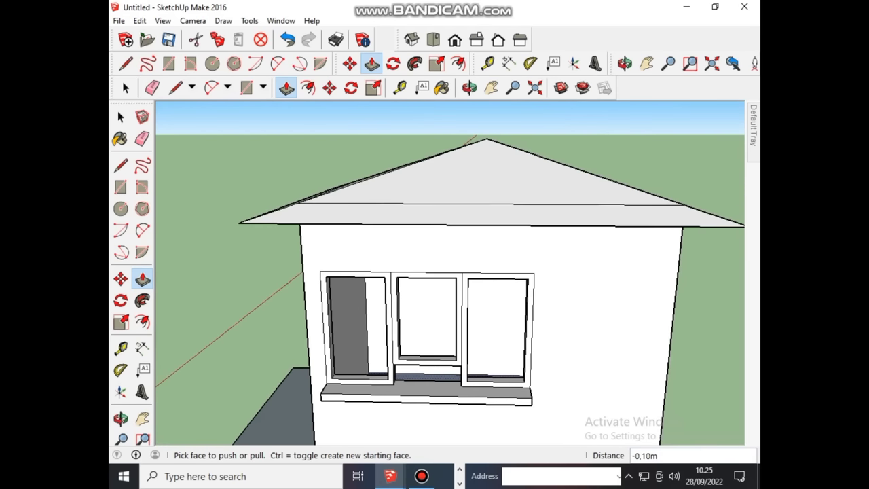
middle_click_drag(408, 387, 476, 367)
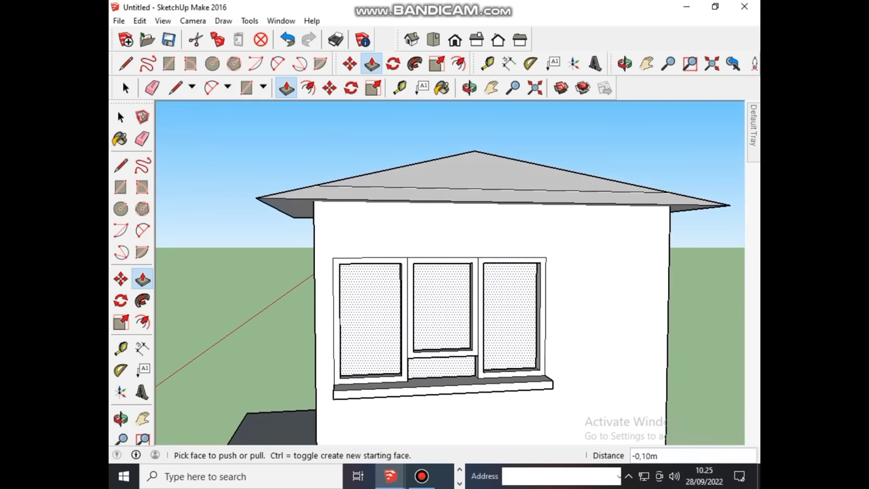
scroll(483, 353, "up", 1)
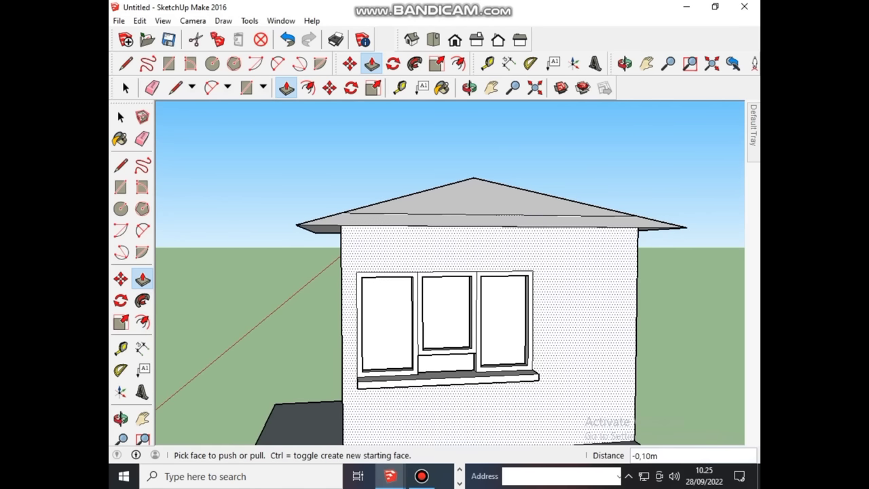
scroll(351, 370, "up", 2)
scroll(351, 370, "up", 1)
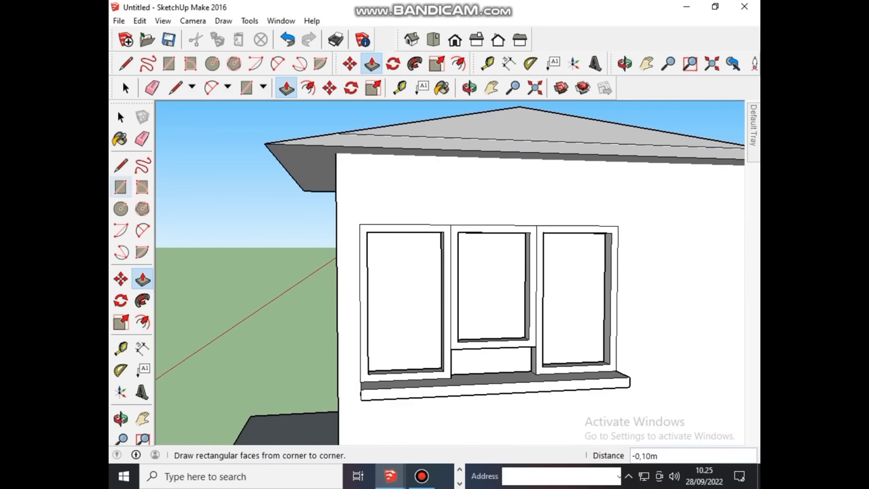
Step: Draw a rectangle corner-to-corner across the left window opening to give it a pane face
left_click(120, 187)
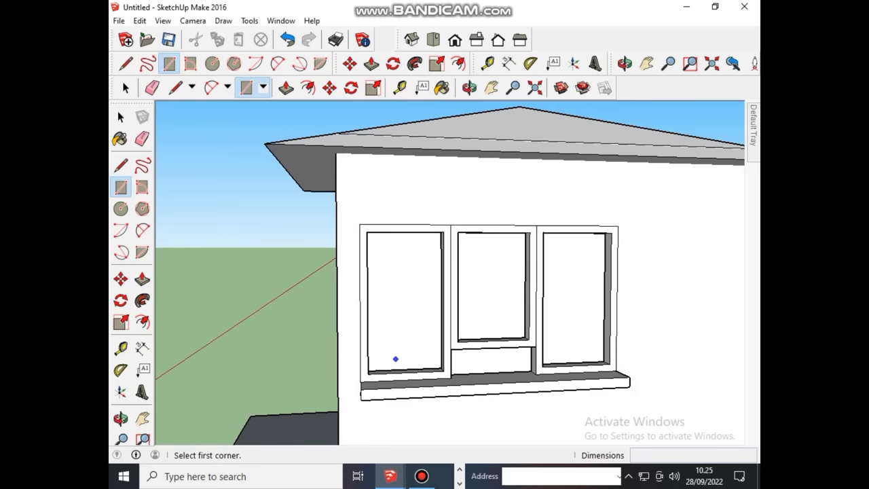
middle_click_drag(399, 354, 347, 398)
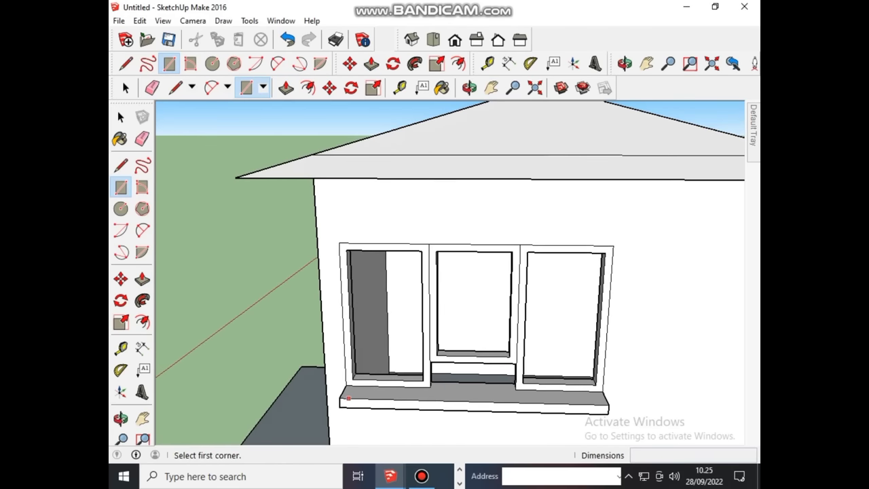
scroll(359, 385, "up", 2)
scroll(360, 385, "up", 1)
scroll(359, 385, "up", 2)
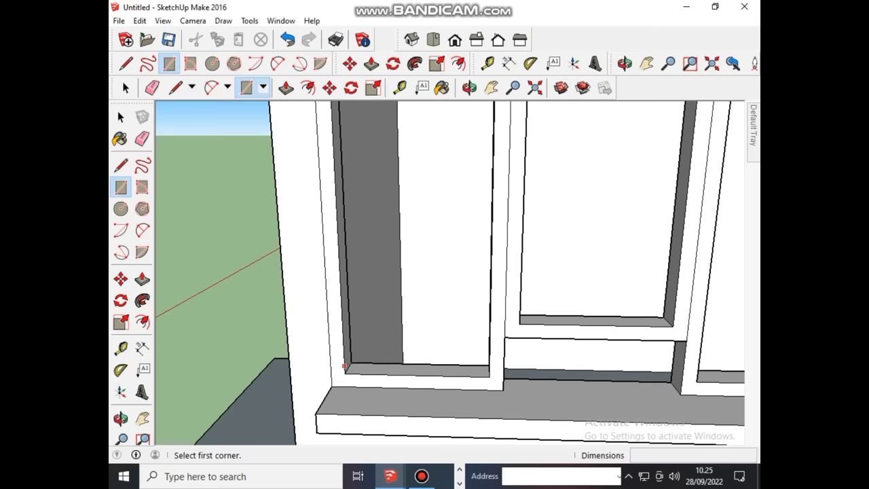
scroll(345, 372, "up", 1)
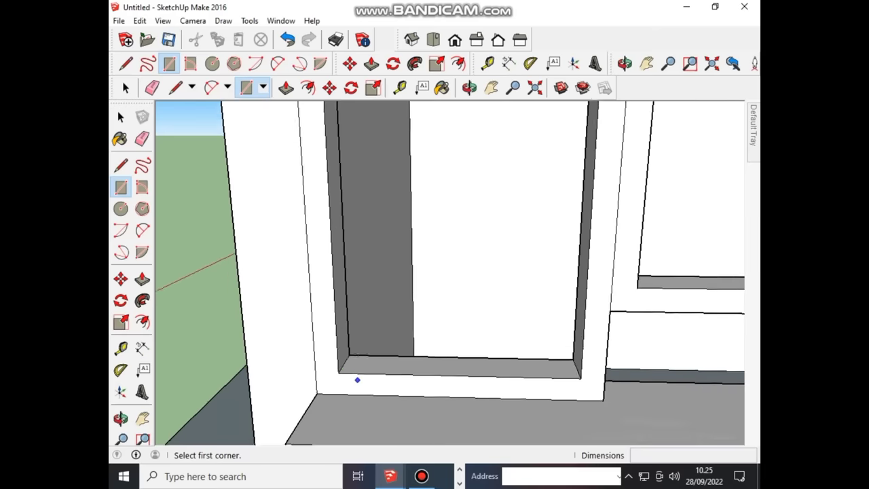
scroll(353, 378, "up", 1)
scroll(353, 376, "up", 2)
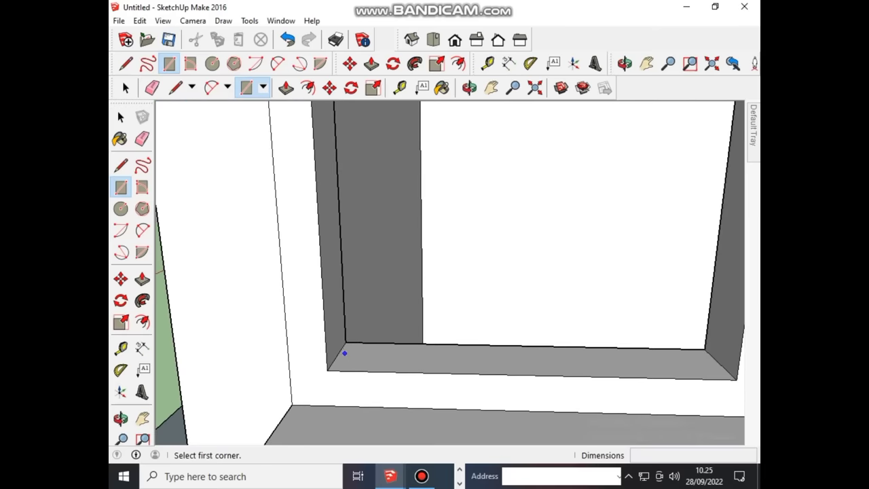
left_click(337, 354)
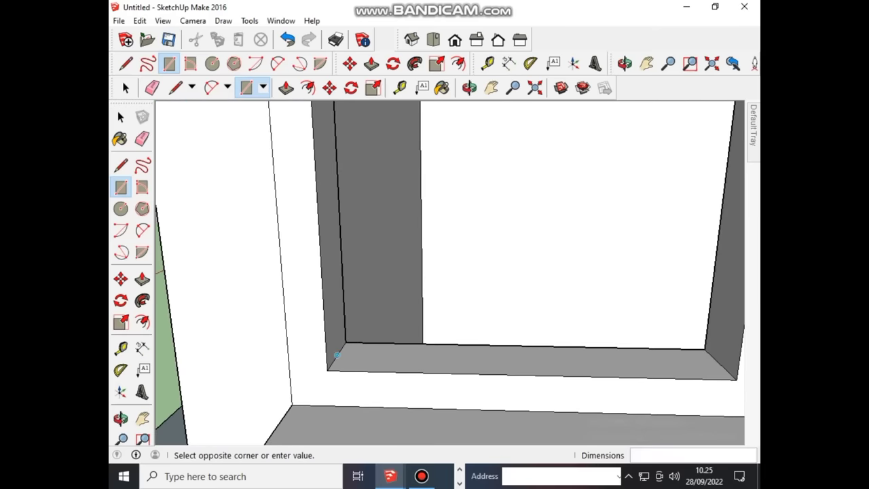
scroll(337, 360, "down", 1)
scroll(338, 361, "down", 1)
scroll(337, 364, "down", 1)
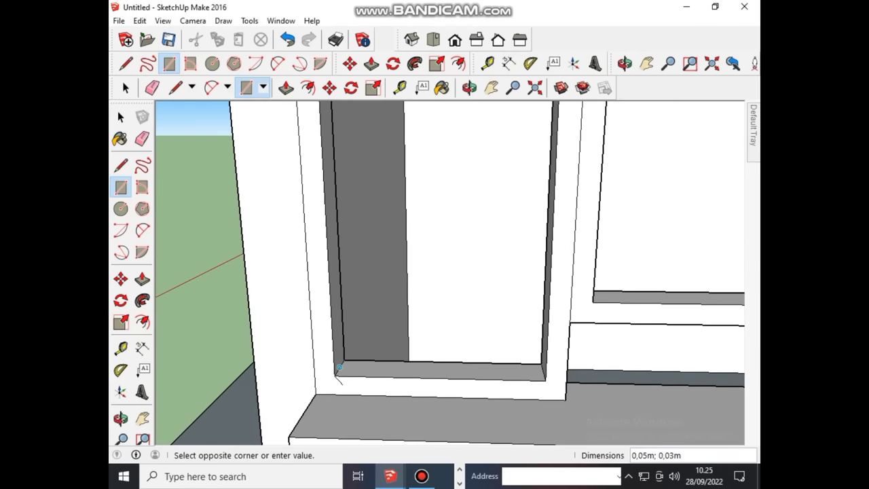
scroll(339, 368, "down", 1)
scroll(340, 372, "down", 1)
scroll(342, 377, "down", 1)
mouse_move(341, 377)
middle_mouse_down()
mouse_move(319, 421)
mouse_move(401, 346)
middle_mouse_up()
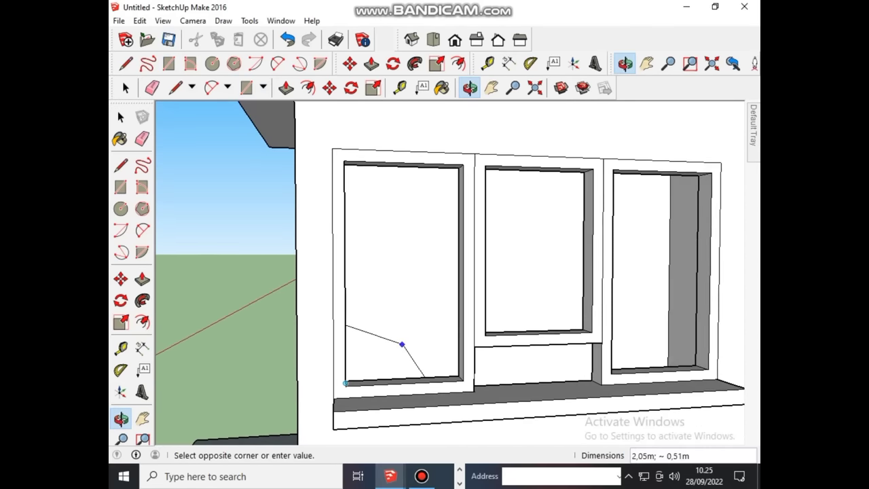
scroll(453, 211, "up", 2)
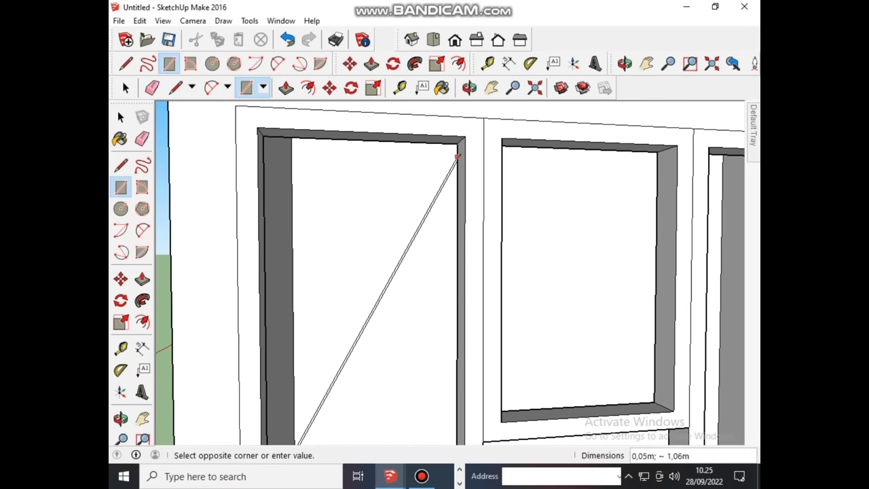
scroll(457, 161, "up", 1)
scroll(456, 158, "up", 1)
scroll(457, 222, "down", 2)
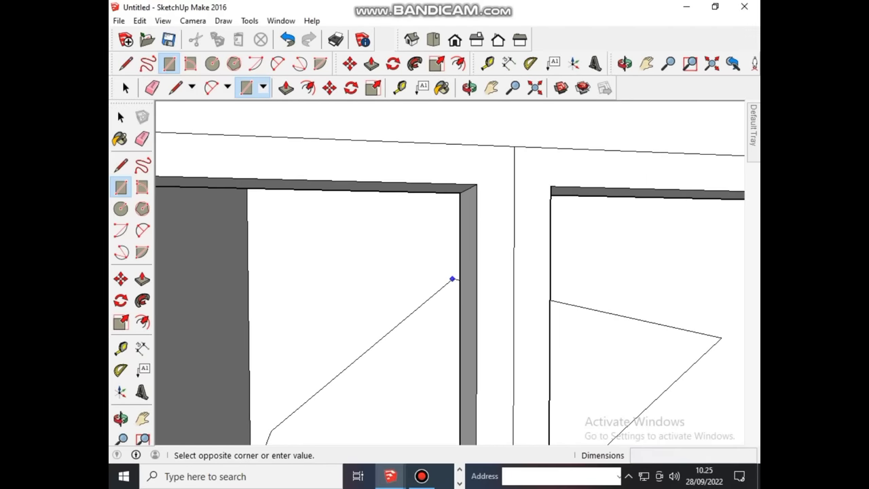
scroll(452, 277, "down", 1)
mouse_move(444, 241)
middle_mouse_down()
mouse_move(435, 244)
mouse_move(455, 176)
middle_mouse_up()
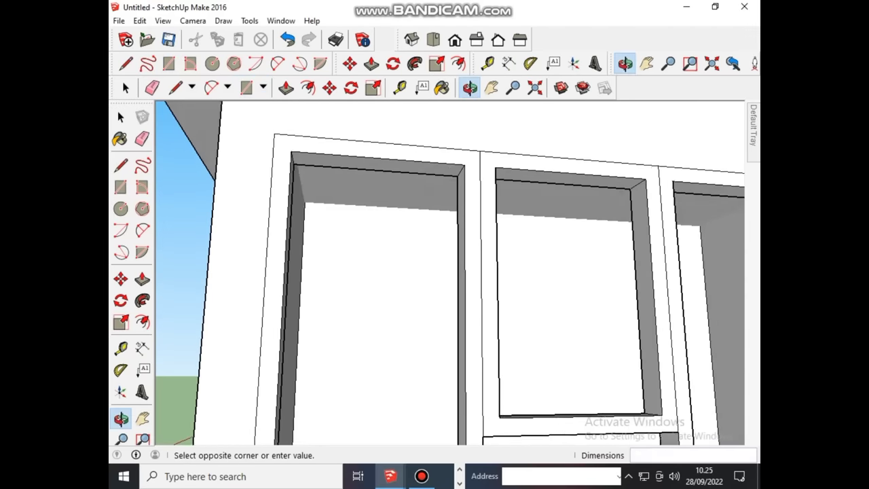
scroll(440, 174, "up", 2)
scroll(440, 174, "up", 2)
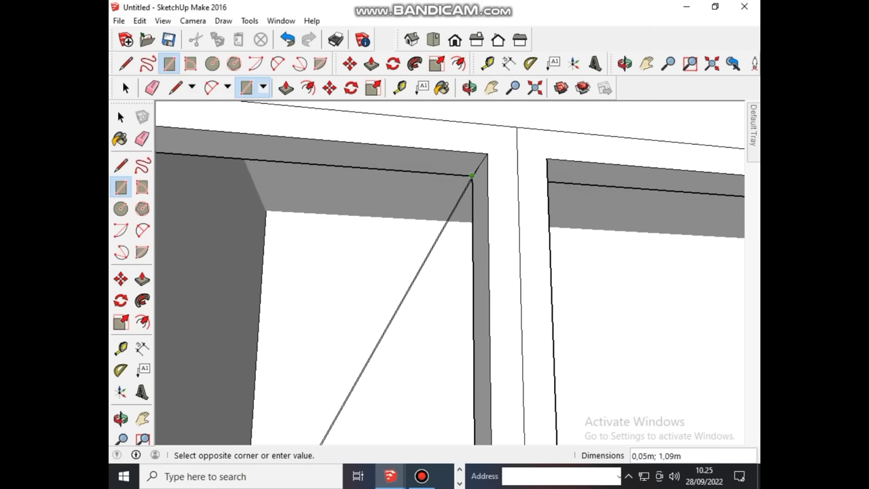
left_click(479, 164)
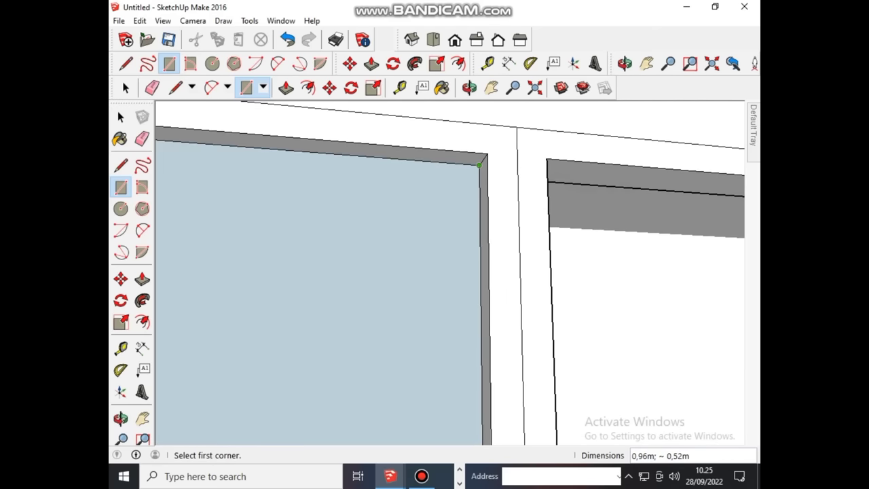
Step: Draw a rectangle from bottom to top corner filling the middle window opening
scroll(446, 235, "down", 2)
scroll(444, 248, "down", 1)
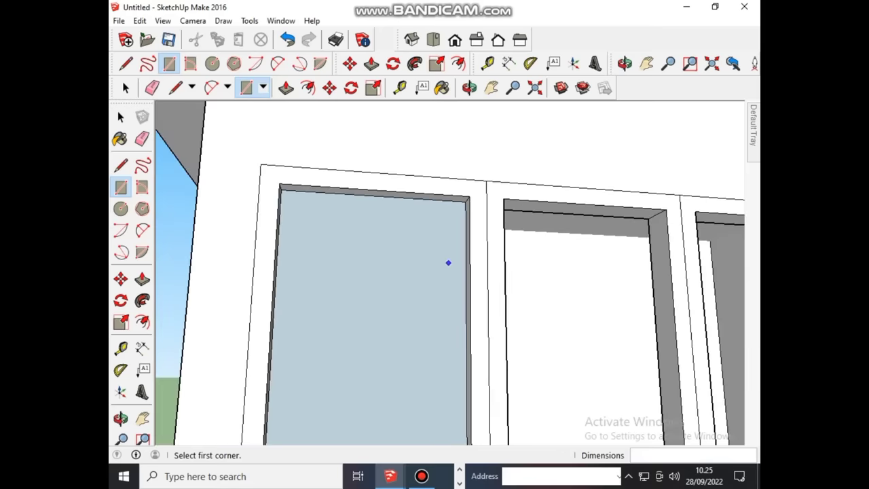
scroll(469, 281, "down", 1)
mouse_move(565, 339)
middle_mouse_down()
mouse_move(590, 319)
mouse_move(362, 368)
middle_mouse_up()
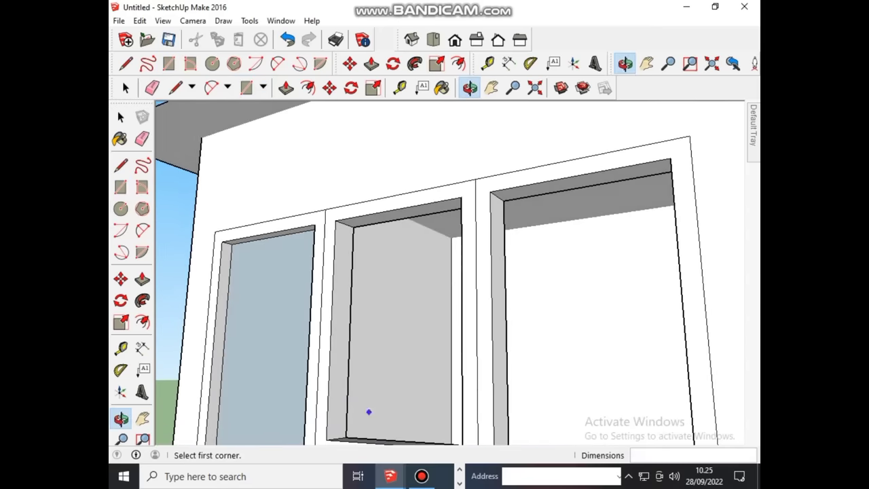
scroll(373, 351, "down", 1)
scroll(372, 395, "down", 1)
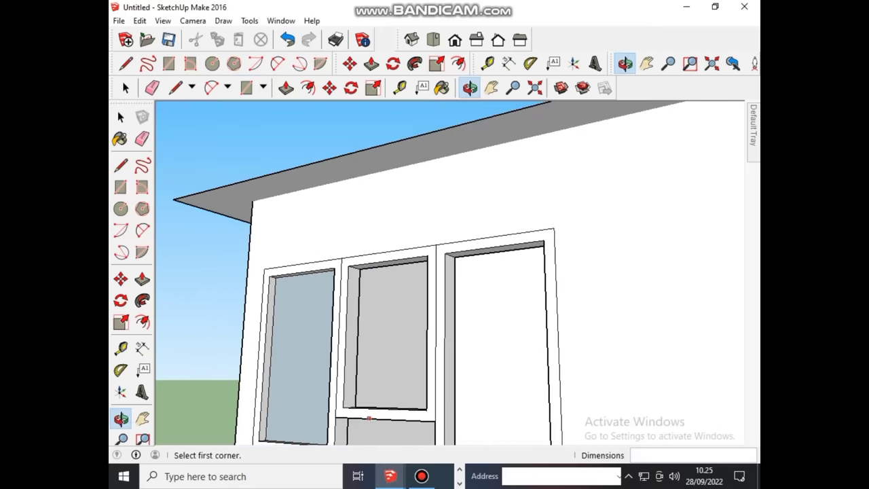
scroll(369, 418, "up", 2)
scroll(360, 402, "up", 1)
scroll(343, 387, "up", 1)
key("r")
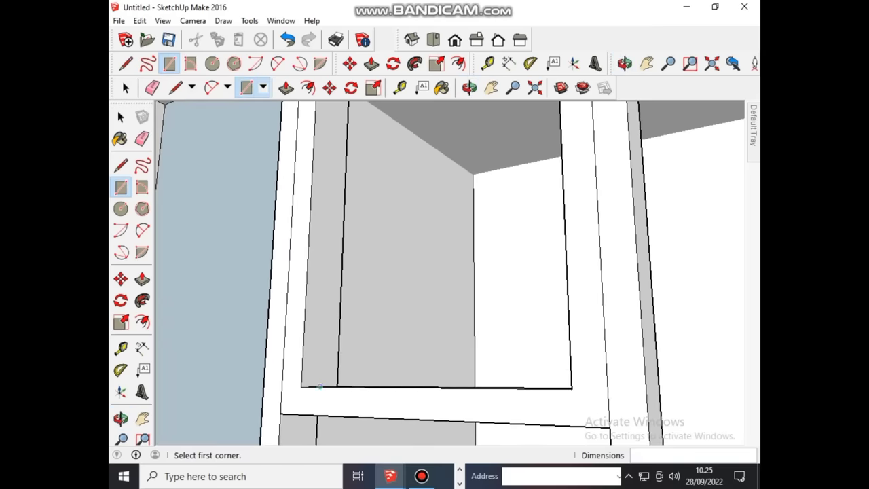
middle_click_drag(323, 378, 328, 386)
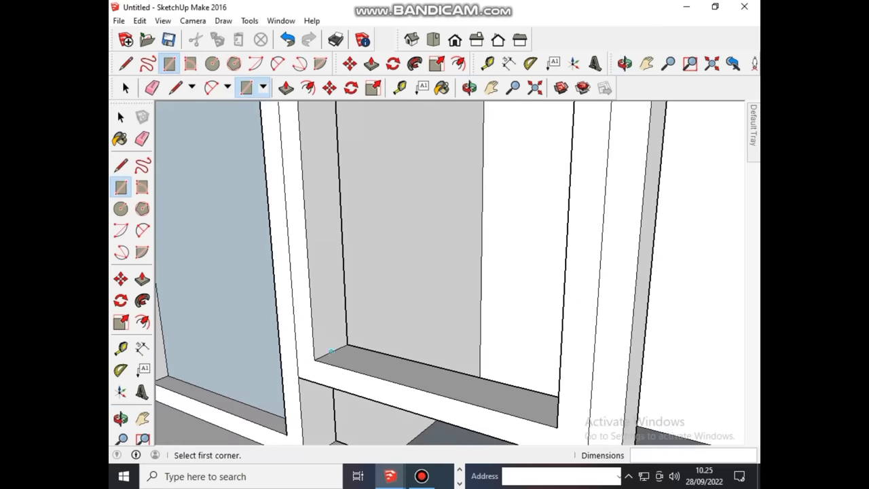
left_click(330, 351)
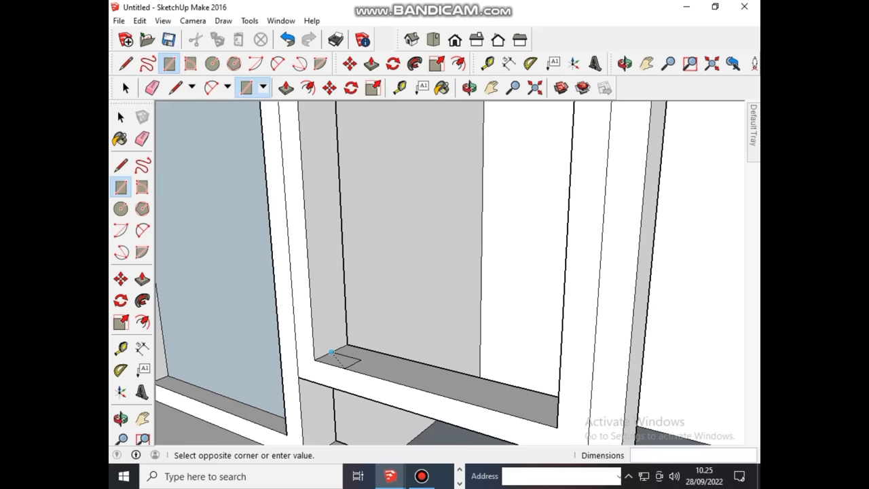
scroll(334, 356, "down", 1)
scroll(334, 355, "down", 1)
scroll(335, 360, "down", 2)
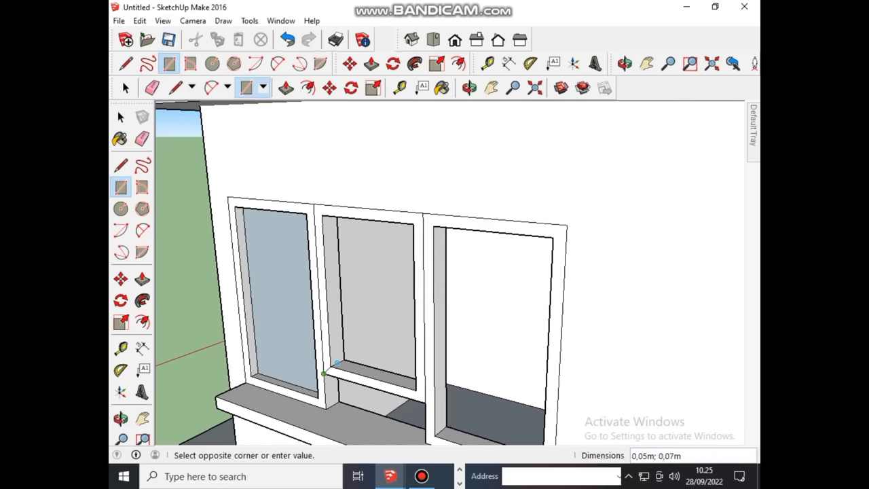
mouse_move(336, 363)
middle_mouse_down()
mouse_move(339, 299)
mouse_move(353, 305)
middle_mouse_up()
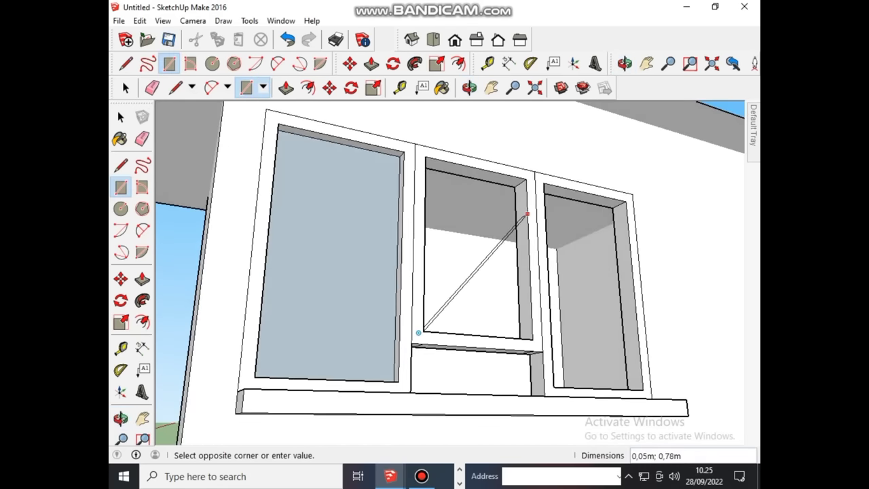
scroll(516, 193, "up", 2)
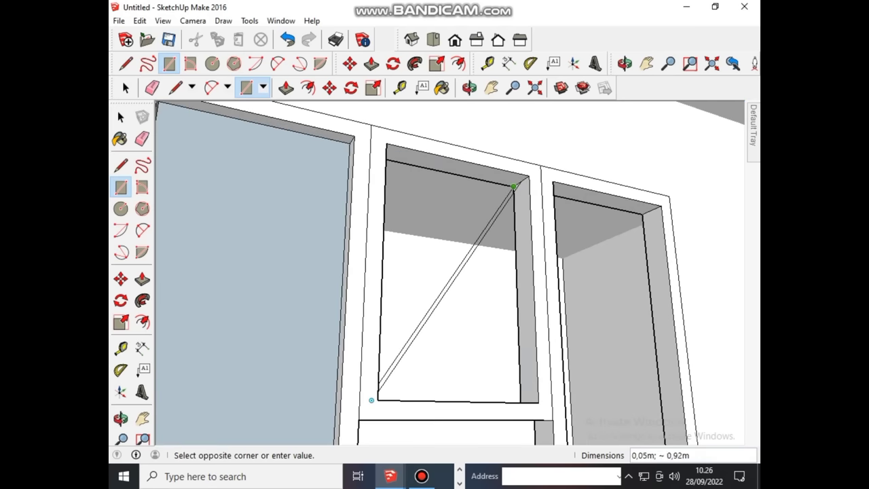
scroll(523, 190, "up", 2)
middle_click_drag(523, 189, 519, 184)
scroll(519, 183, "up", 2)
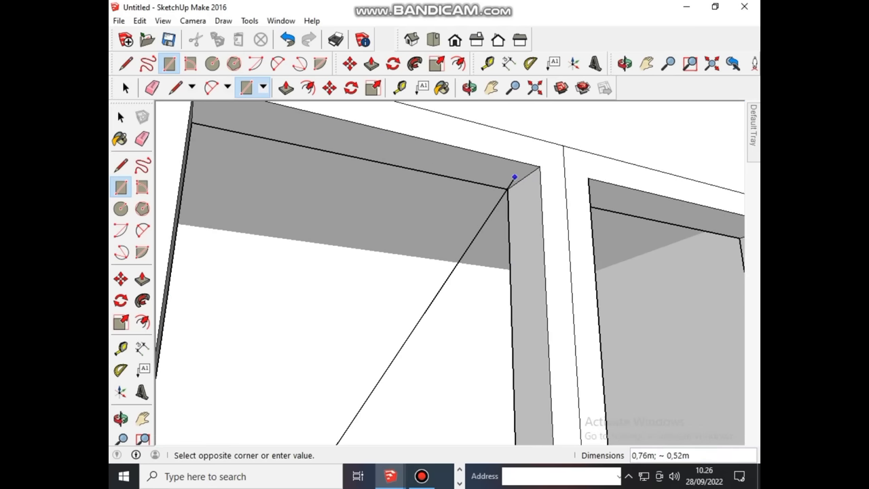
left_click(522, 178)
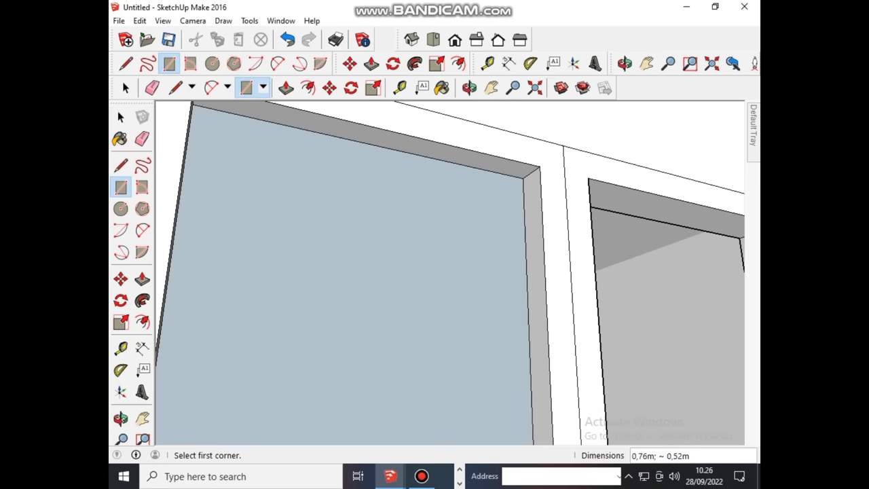
Step: Draw a rectangle from bottom to top corner filling the right window opening
scroll(491, 225, "down", 2)
scroll(482, 235, "down", 1)
scroll(480, 243, "down", 1)
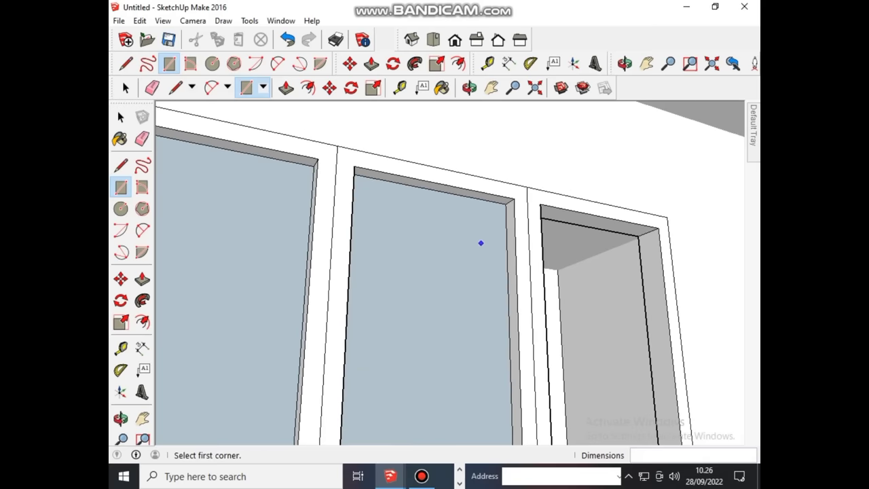
scroll(502, 290, "down", 1)
scroll(519, 302, "down", 3)
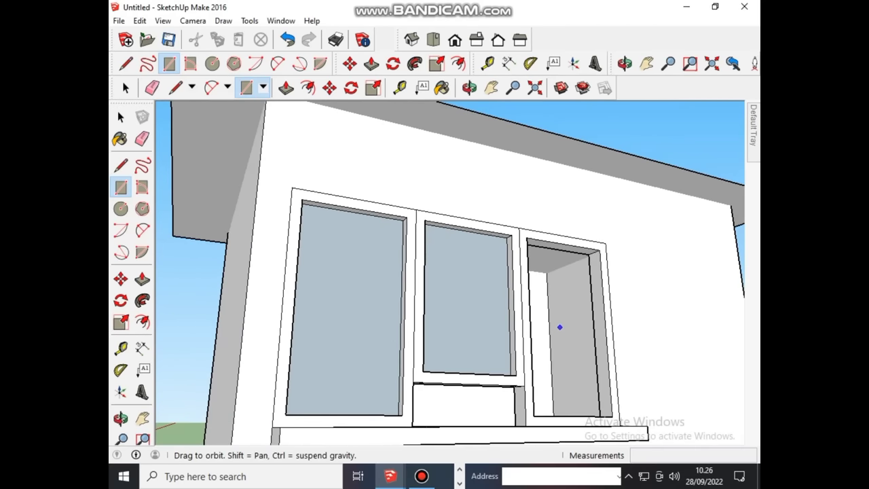
mouse_move(558, 326)
middle_mouse_down()
mouse_move(577, 333)
mouse_move(397, 346)
middle_mouse_up()
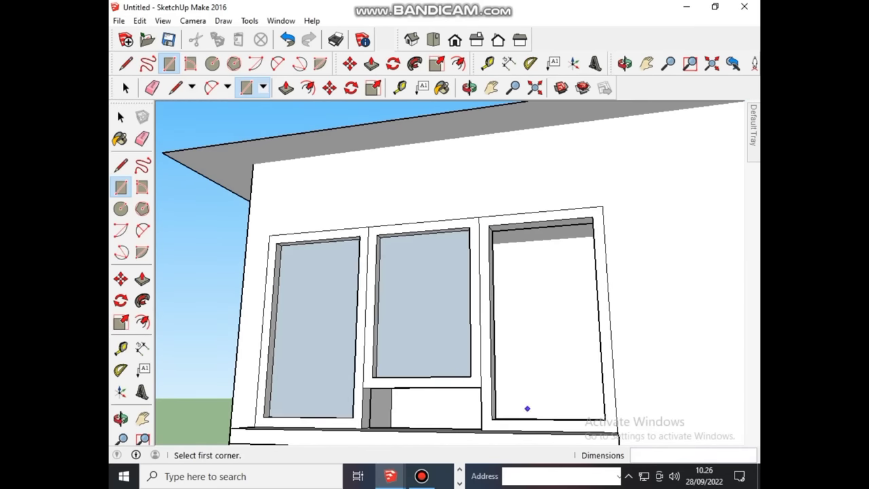
scroll(527, 409, "up", 2)
scroll(539, 359, "up", 2)
scroll(539, 345, "up", 2)
scroll(539, 345, "down", 4)
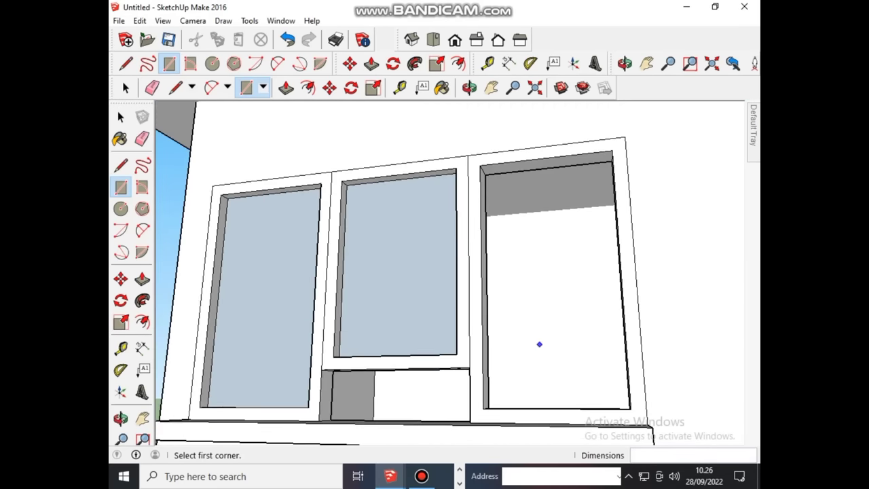
scroll(534, 345, "down", 2)
mouse_move(537, 363)
middle_mouse_down()
mouse_move(611, 367)
mouse_move(573, 258)
middle_mouse_up()
scroll(496, 400, "up", 2)
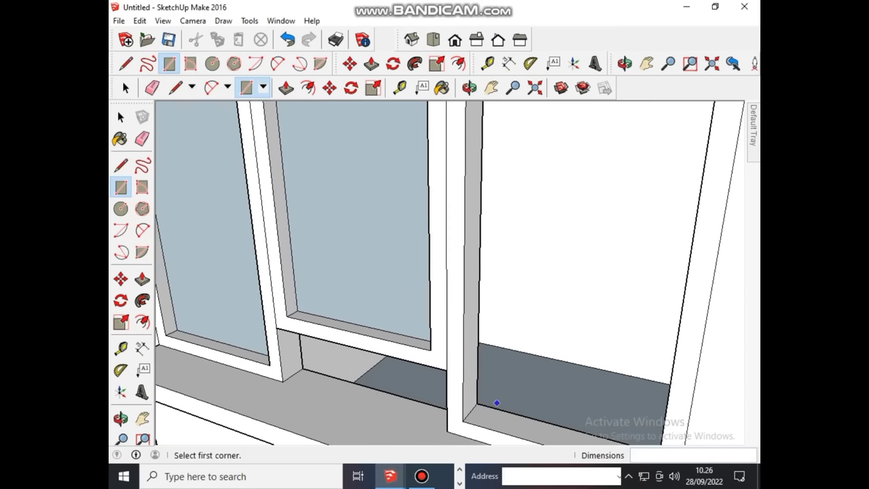
scroll(497, 410, "up", 1)
scroll(496, 410, "up", 3)
scroll(489, 401, "down", 2)
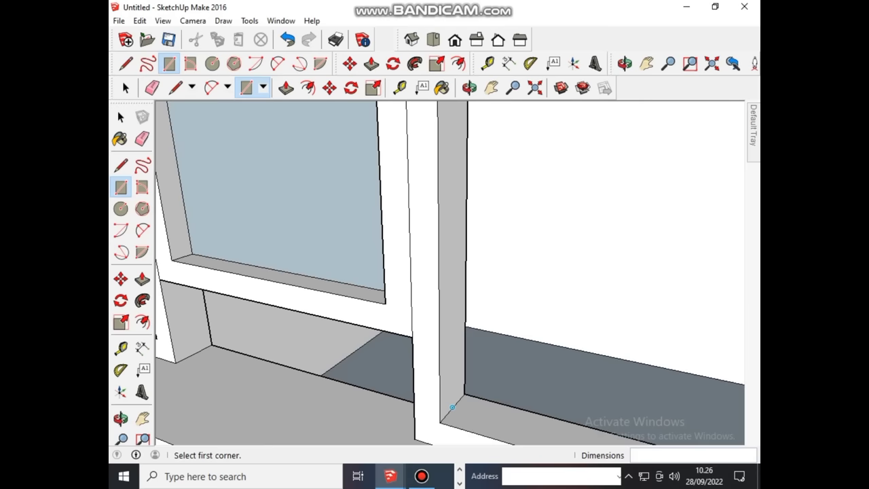
left_click(452, 407)
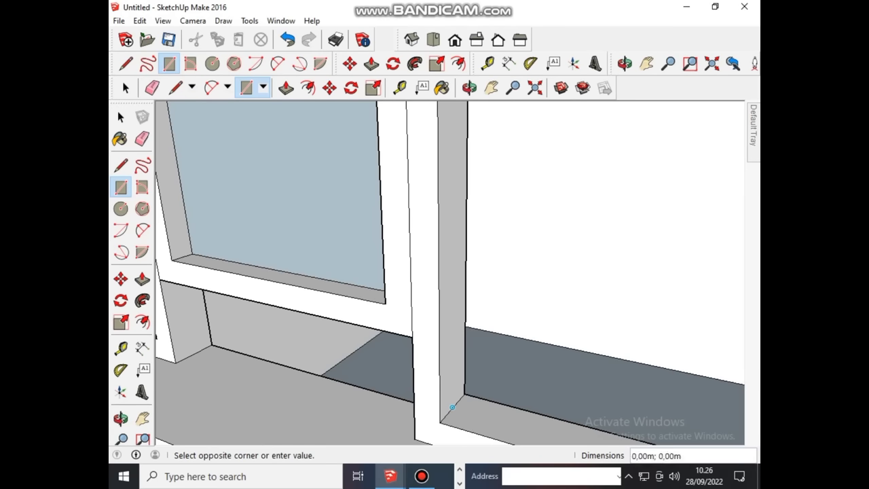
scroll(441, 400, "down", 1)
scroll(421, 390, "down", 1)
scroll(401, 384, "down", 1)
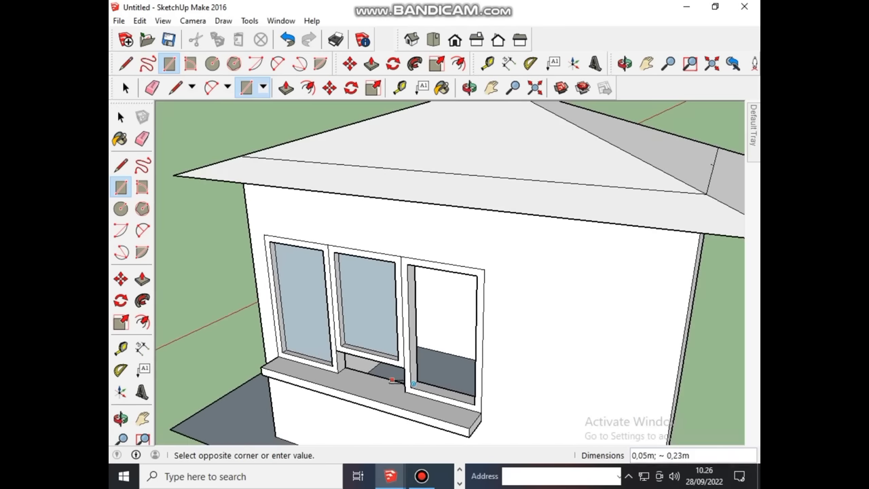
mouse_move(392, 380)
middle_mouse_down()
mouse_move(408, 319)
mouse_move(434, 292)
middle_mouse_up()
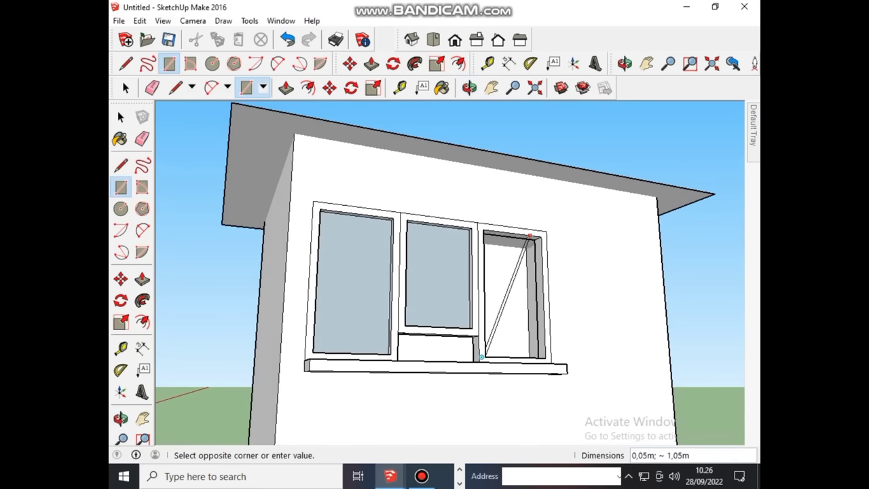
scroll(530, 235, "up", 2)
scroll(533, 239, "up", 1)
scroll(535, 241, "up", 1)
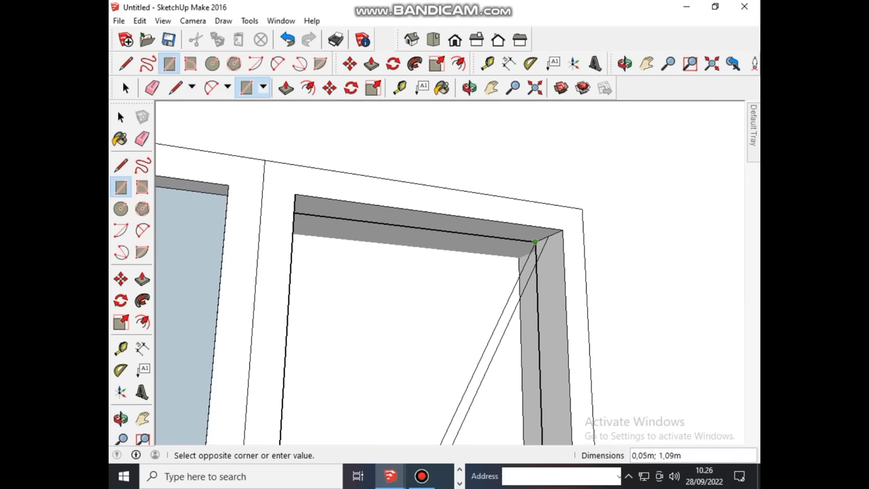
scroll(535, 241, "up", 1)
scroll(544, 237, "up", 1)
scroll(553, 233, "up", 1)
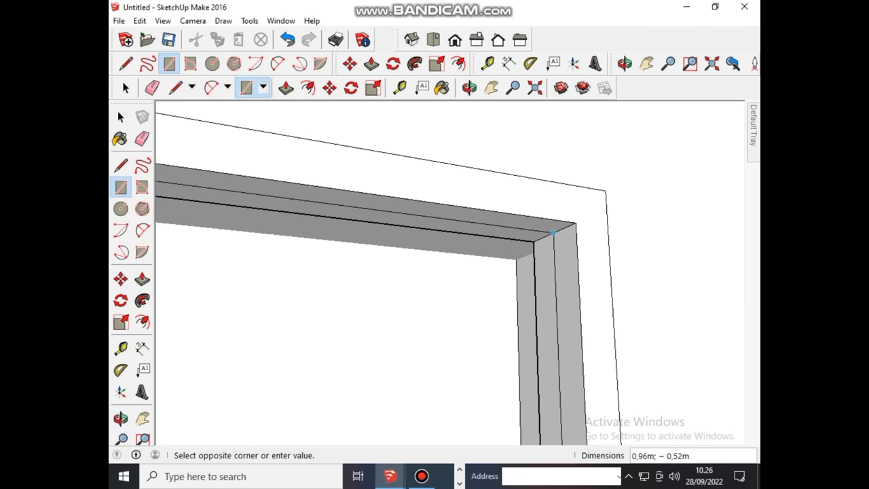
left_click(556, 231)
scroll(542, 268, "down", 2)
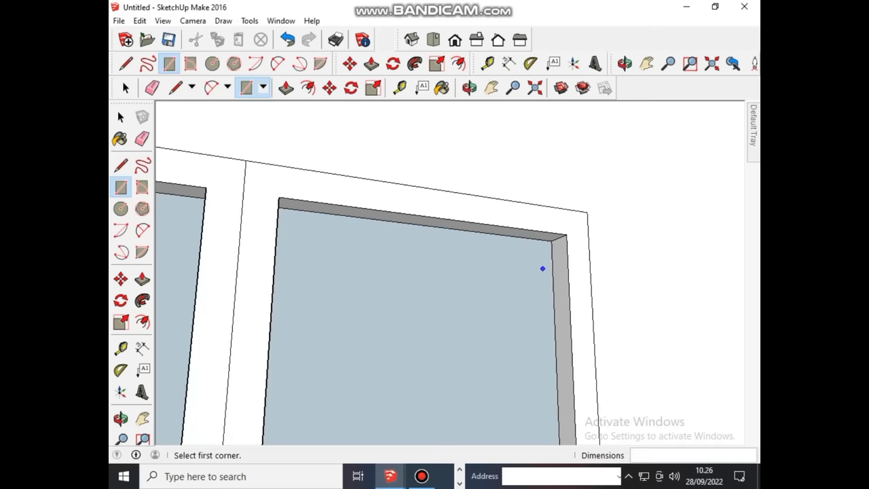
scroll(543, 269, "down", 1)
scroll(541, 269, "down", 1)
scroll(541, 270, "down", 1)
scroll(532, 290, "down", 1)
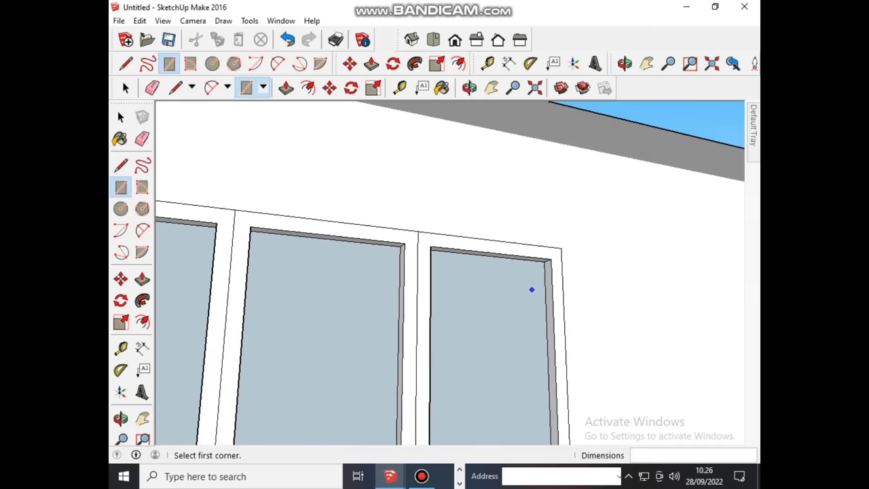
scroll(532, 290, "down", 1)
scroll(527, 293, "down", 2)
scroll(520, 299, "down", 1)
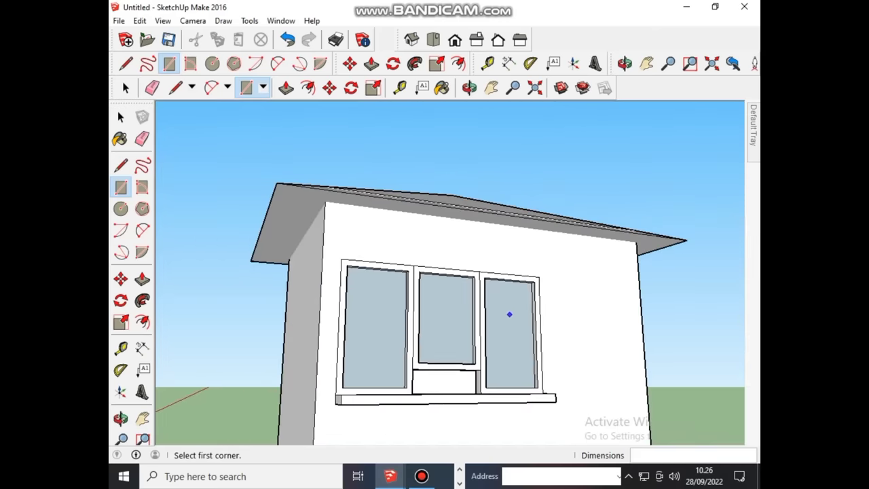
middle_click_drag(509, 314, 476, 393)
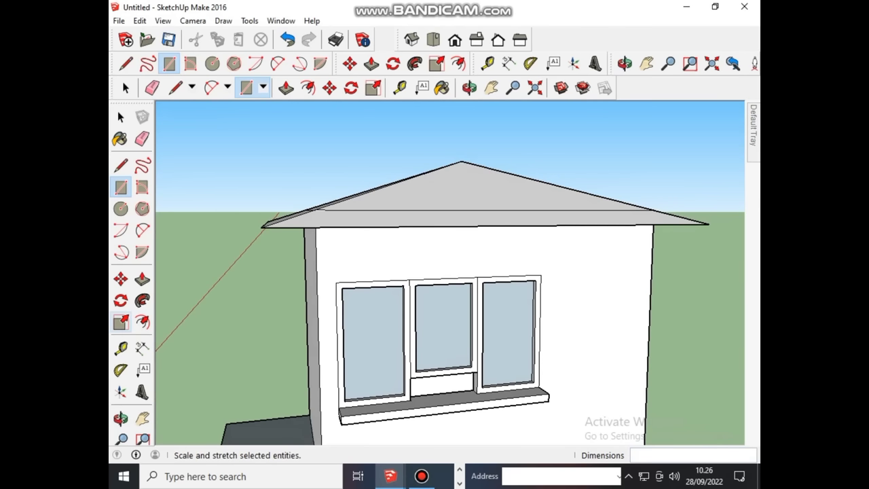
Step: Push the left glass pane back 0,002 m with Push/Pull
left_click(142, 278)
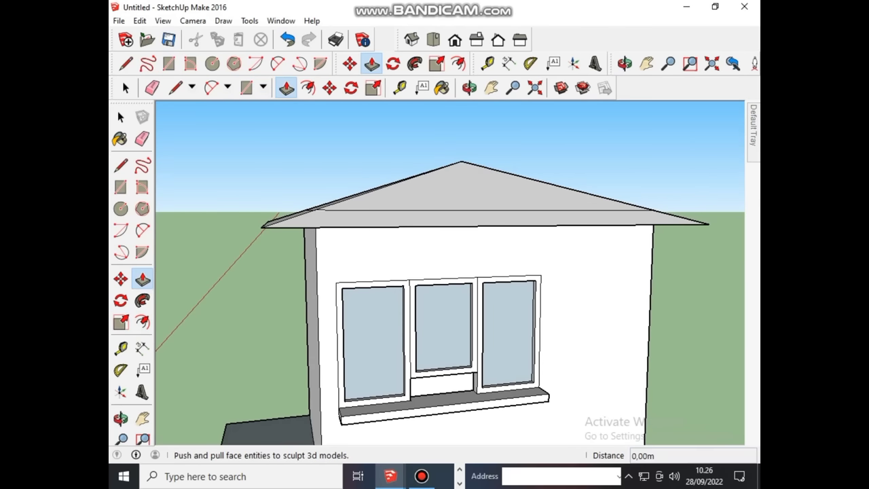
left_click(373, 343)
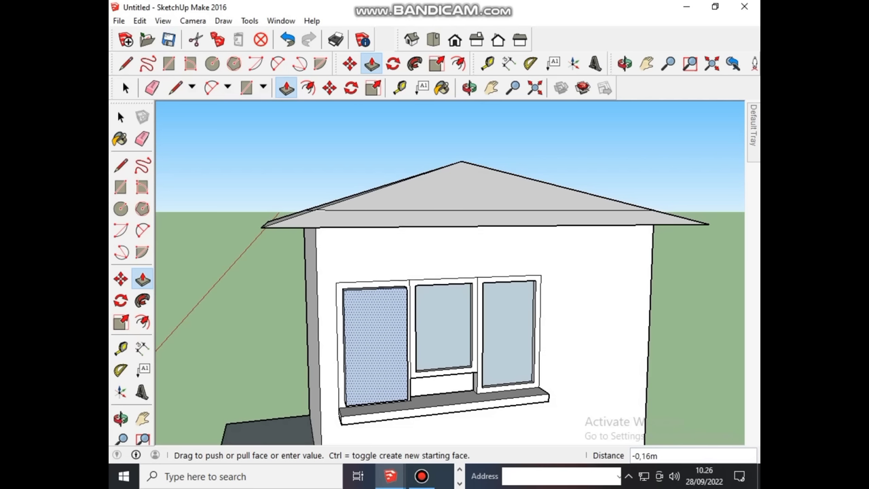
type("00")
key("Return")
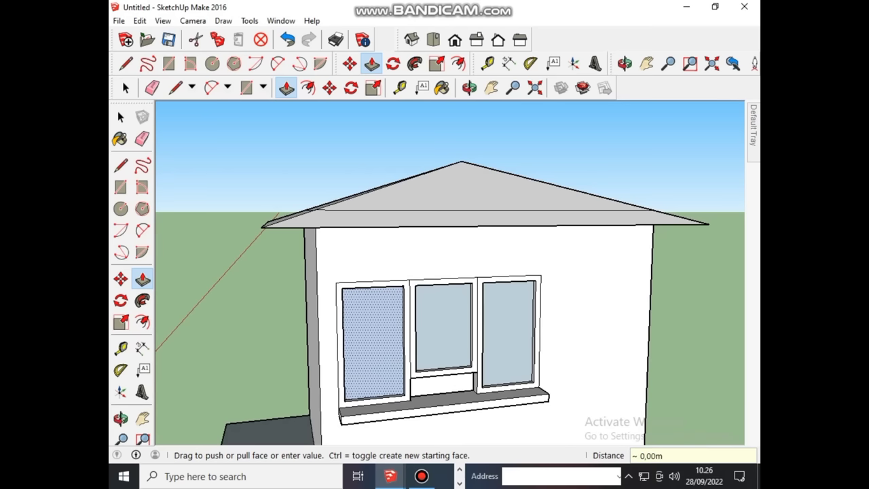
Step: Repeat the 0,002 m push on the middle and right panes by double-clicking them
scroll(392, 358, "up", 1)
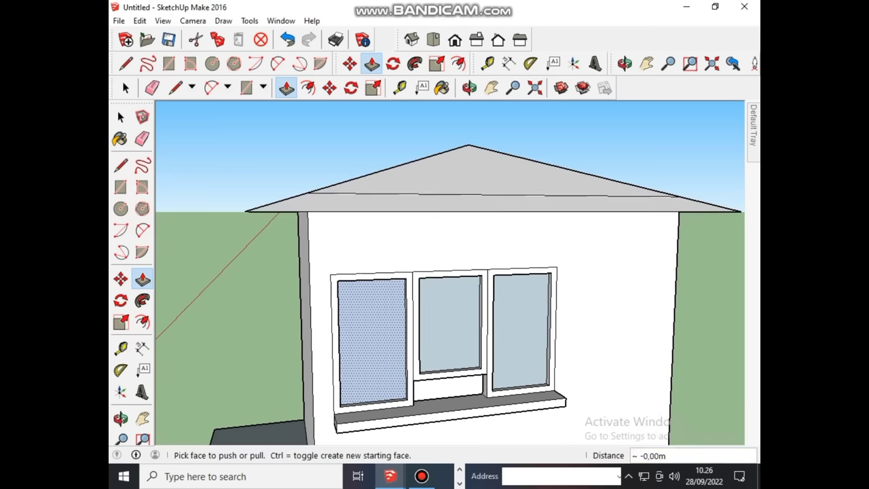
scroll(393, 357, "up", 2)
scroll(393, 357, "up", 1)
scroll(392, 357, "up", 1)
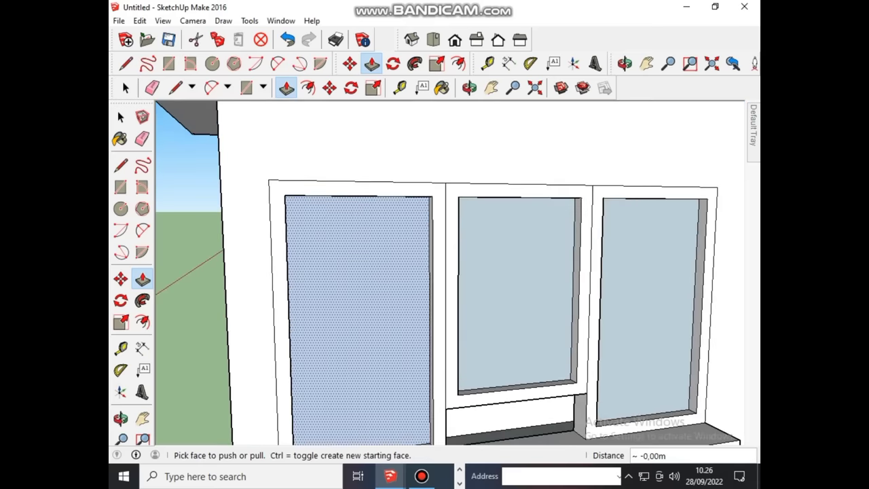
left_click(519, 292)
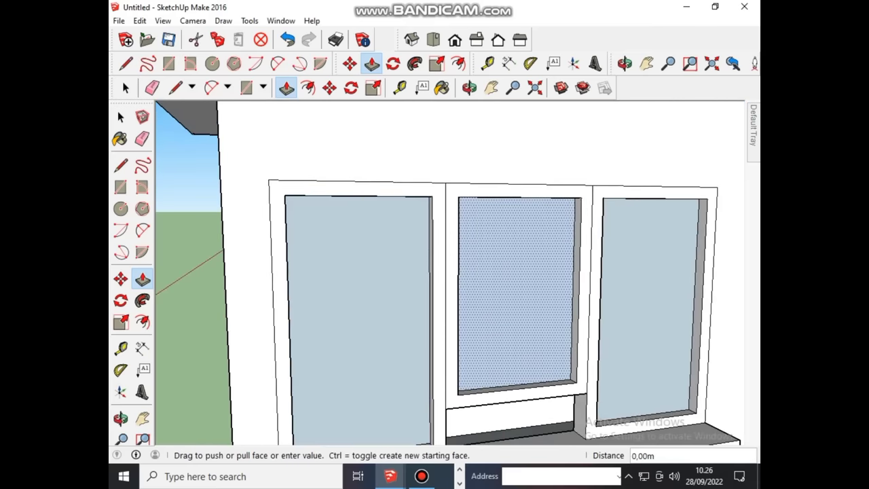
left_click(520, 291)
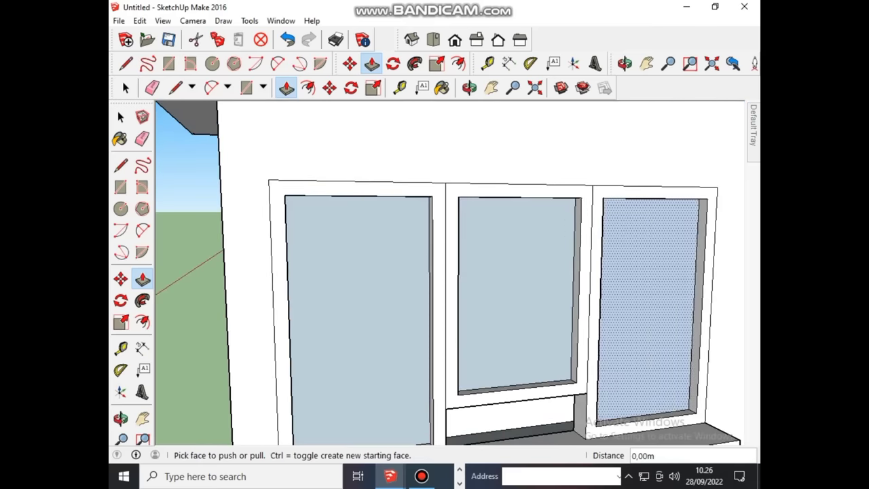
left_click(650, 308)
left_click(650, 309)
scroll(448, 272, "down", 5)
mouse_move(448, 271)
middle_mouse_down()
mouse_move(475, 271)
mouse_move(166, 407)
middle_mouse_up()
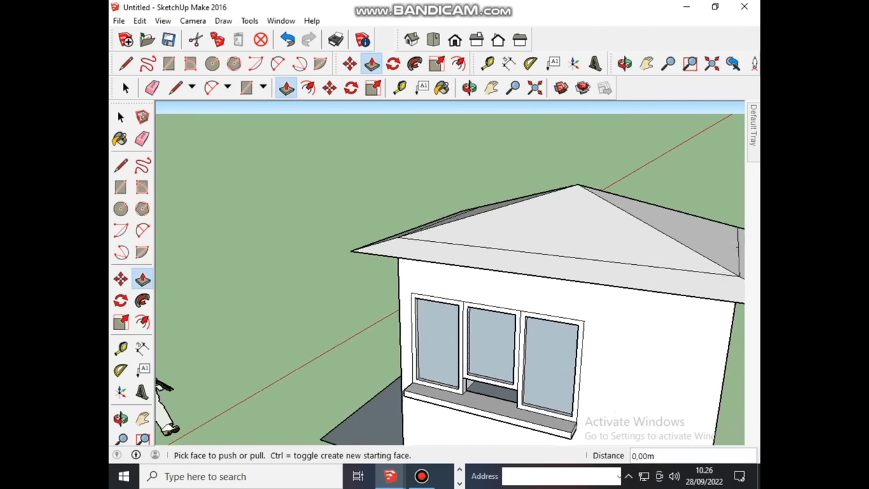
Step: Orbit and zoom around the house until the blank side wall faces you, then clear the selection
scroll(474, 339, "down", 1)
scroll(474, 339, "down", 3)
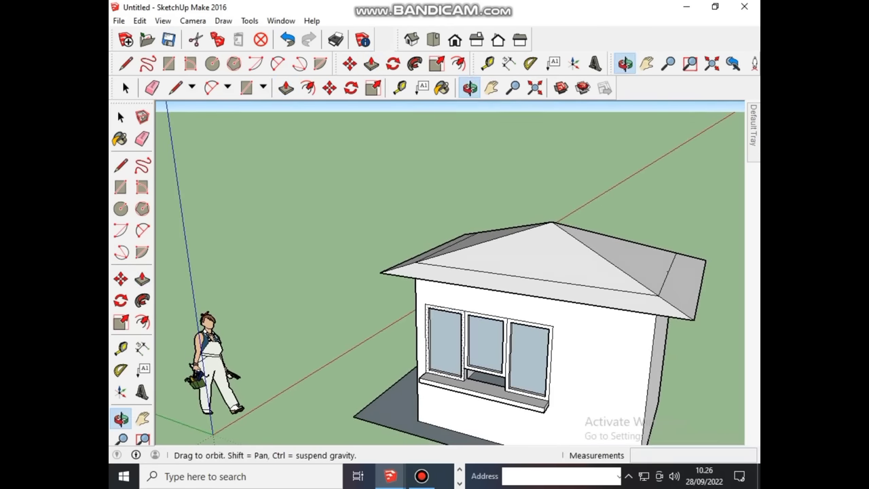
middle_click_drag(473, 339, 516, 326)
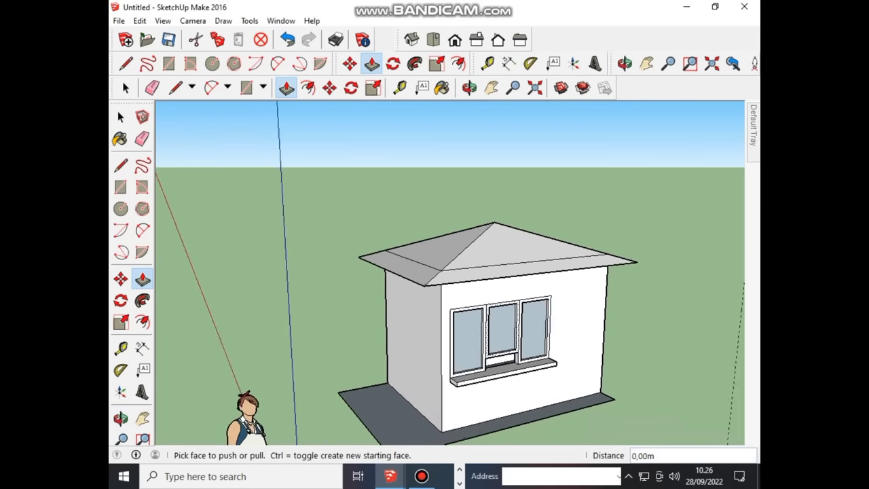
scroll(502, 336, "up", 2)
scroll(503, 336, "up", 2)
scroll(511, 322, "up", 1)
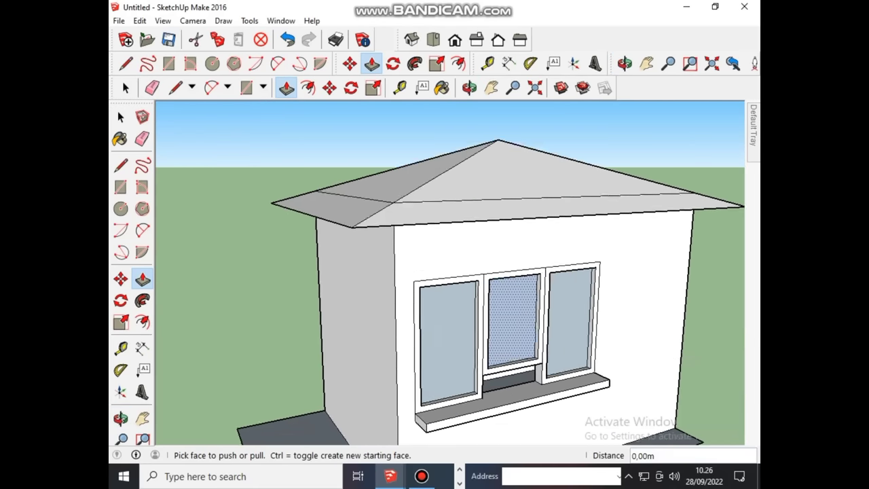
scroll(511, 322, "up", 1)
scroll(506, 326, "down", 3)
scroll(503, 329, "down", 1)
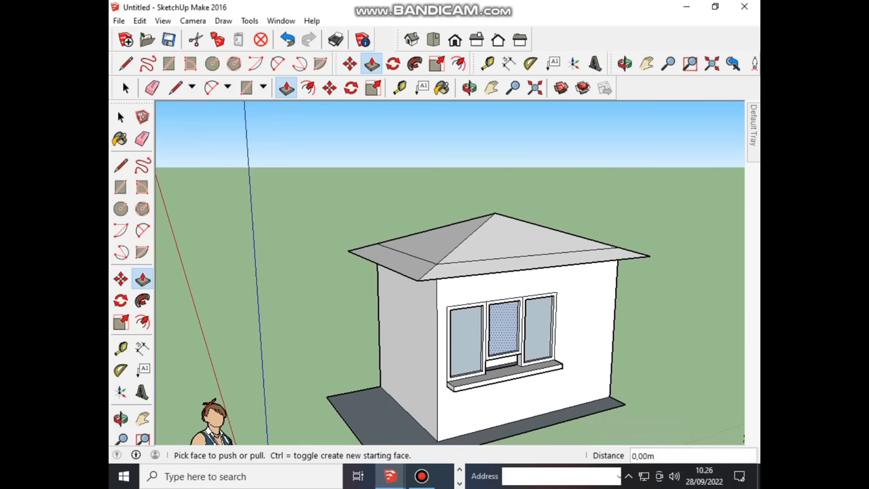
mouse_move(502, 329)
middle_mouse_down()
mouse_move(482, 326)
mouse_move(584, 323)
mouse_move(516, 326)
mouse_move(584, 343)
middle_mouse_up()
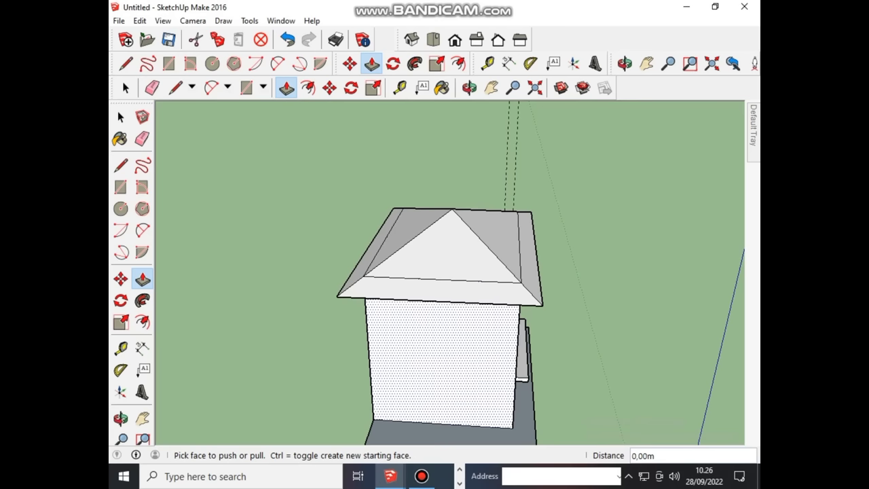
scroll(479, 360, "down", 2)
scroll(475, 367, "up", 2)
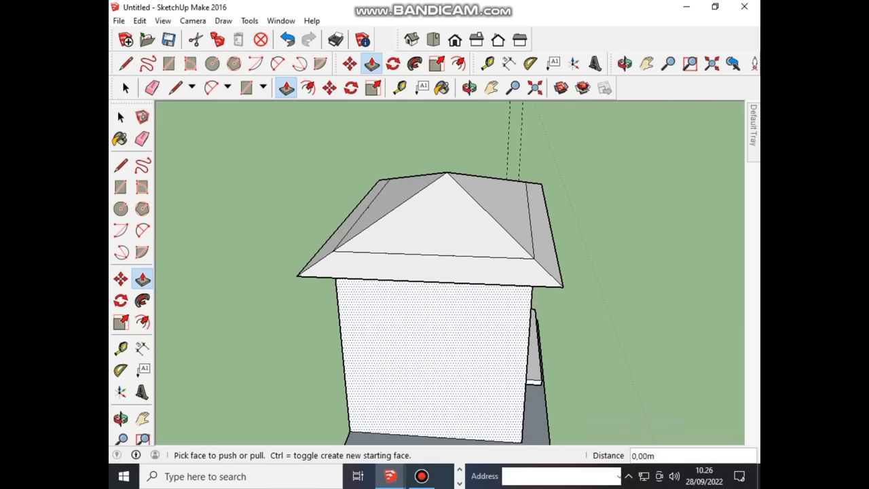
scroll(516, 387, "up", 1)
scroll(516, 387, "down", 2)
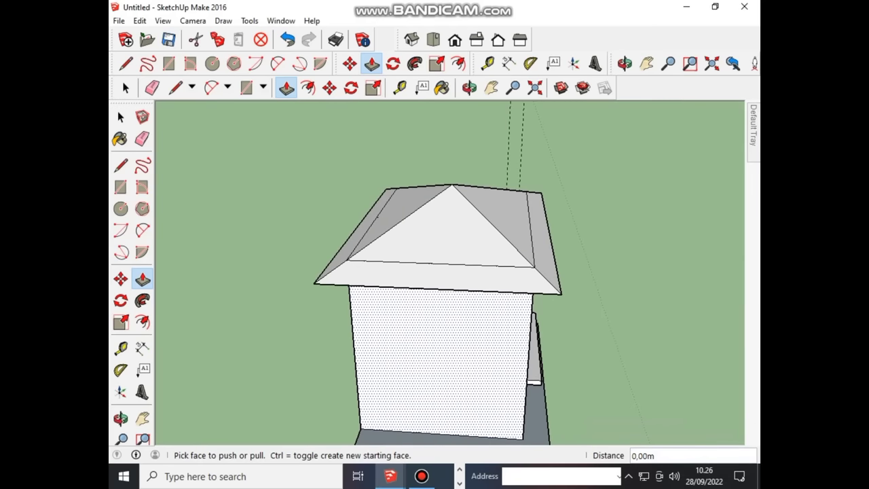
middle_click_drag(475, 340, 408, 312)
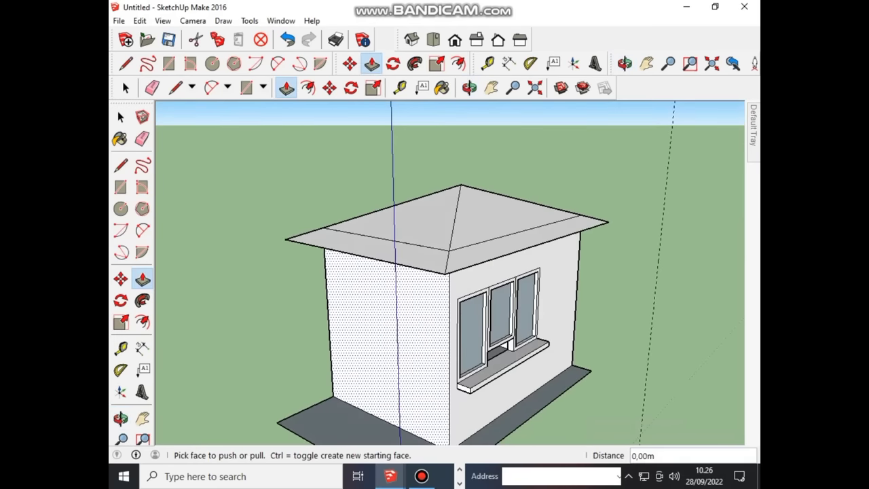
middle_click_drag(441, 306, 529, 278)
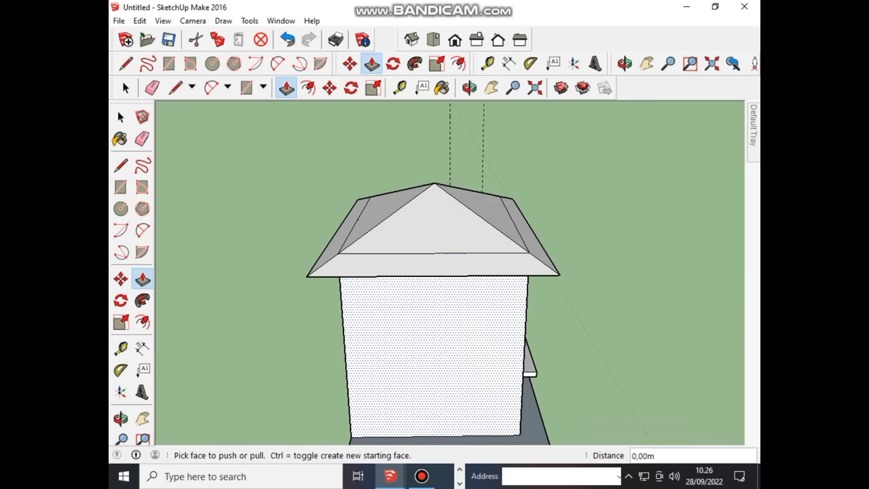
middle_click_drag(434, 305, 438, 298)
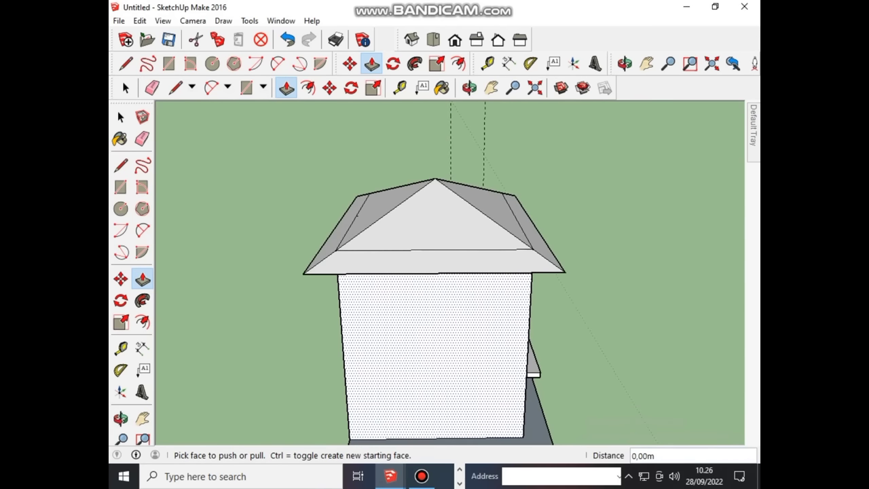
key("Escape")
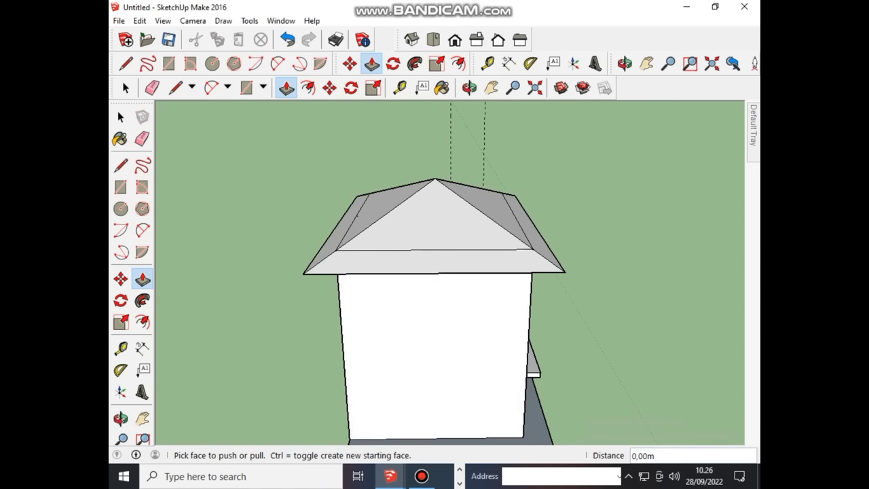
scroll(466, 340, "down", 1)
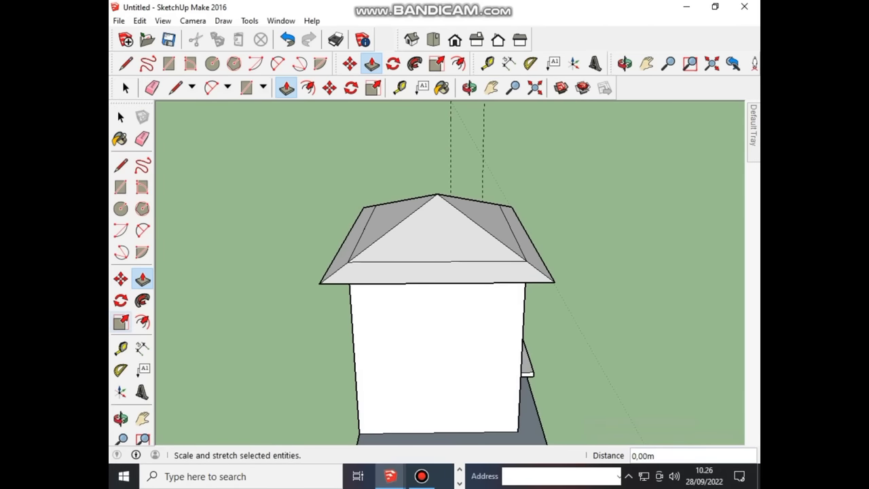
Step: Place a Tape Measure guide 0,90 m above the plain wall's bottom edge
left_click(399, 88)
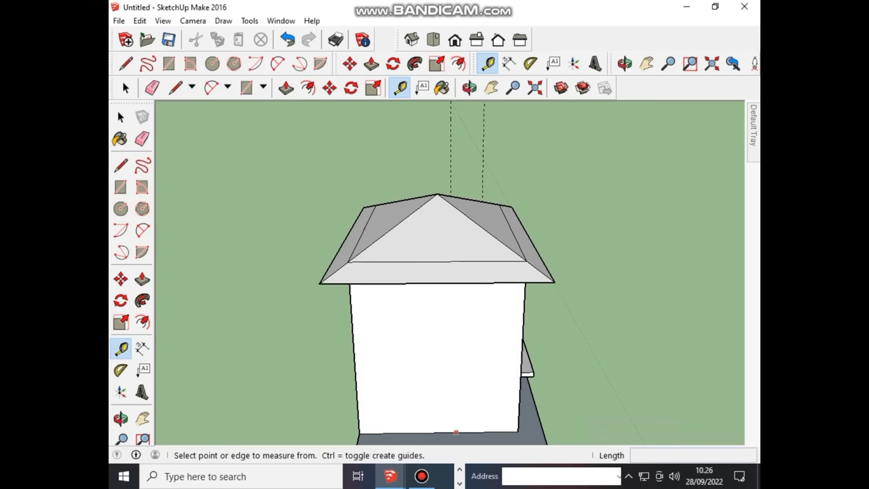
left_click(449, 432)
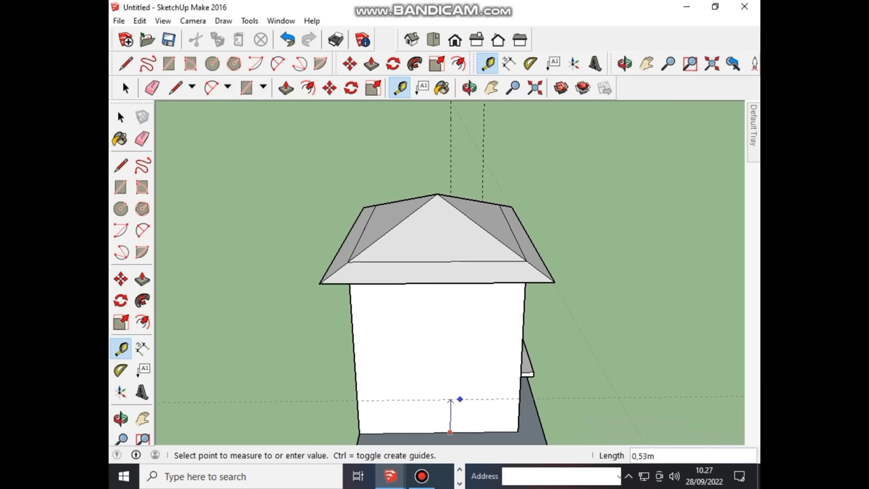
type("0,")
type("90")
key("Return")
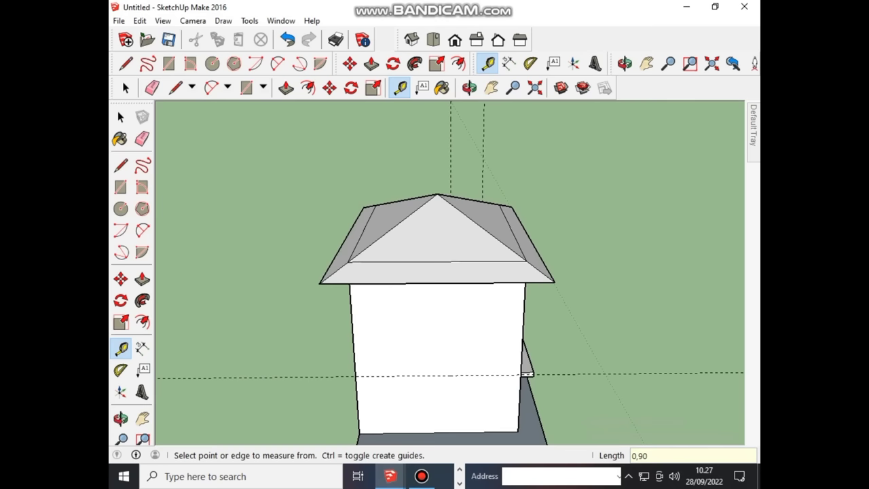
Step: Orbit and zoom in to bring the window side of the house into view
scroll(458, 403, "down", 3)
scroll(458, 403, "down", 1)
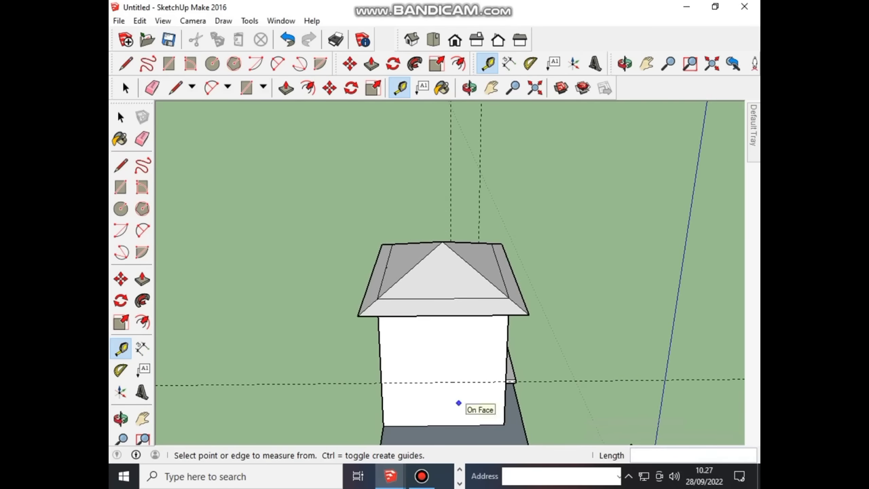
key("o")
left_click_drag(630, 443, 339, 353)
key("t")
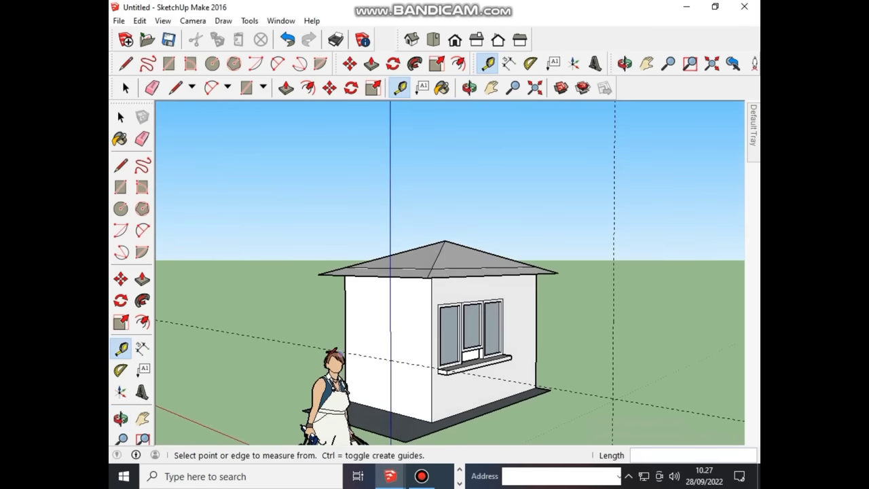
middle_click_drag(427, 376, 406, 385)
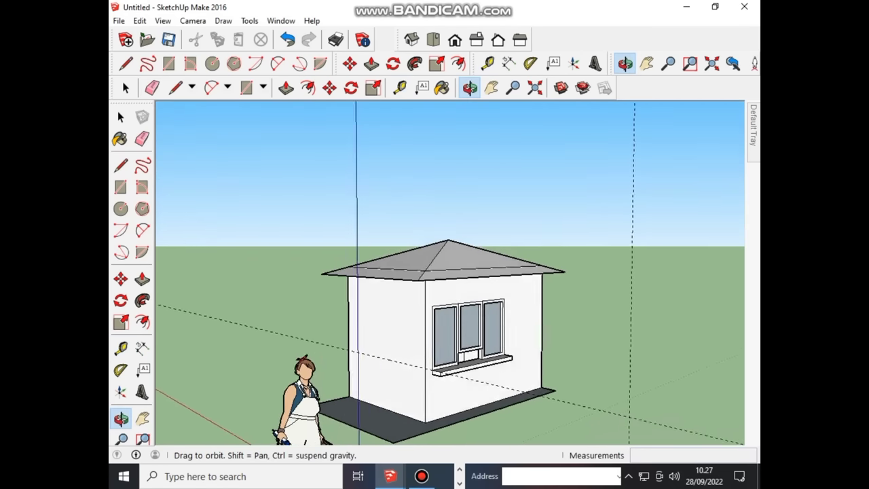
scroll(450, 377, "up", 2)
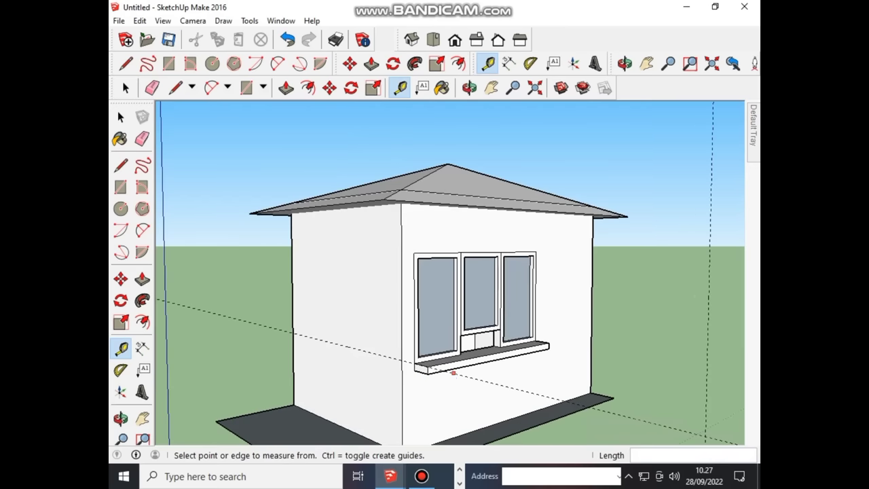
scroll(453, 373, "up", 3)
scroll(453, 372, "up", 2)
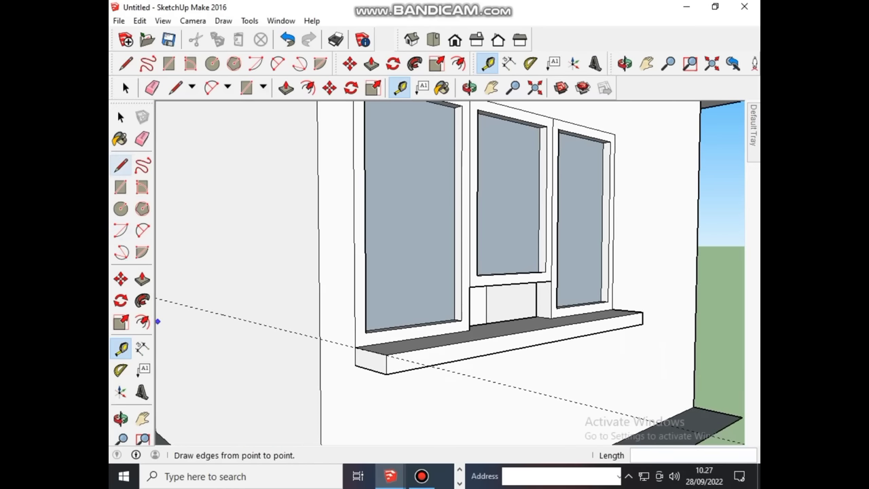
Step: Draw a 2,20m edge across the wall at the guide's height
left_click(121, 165)
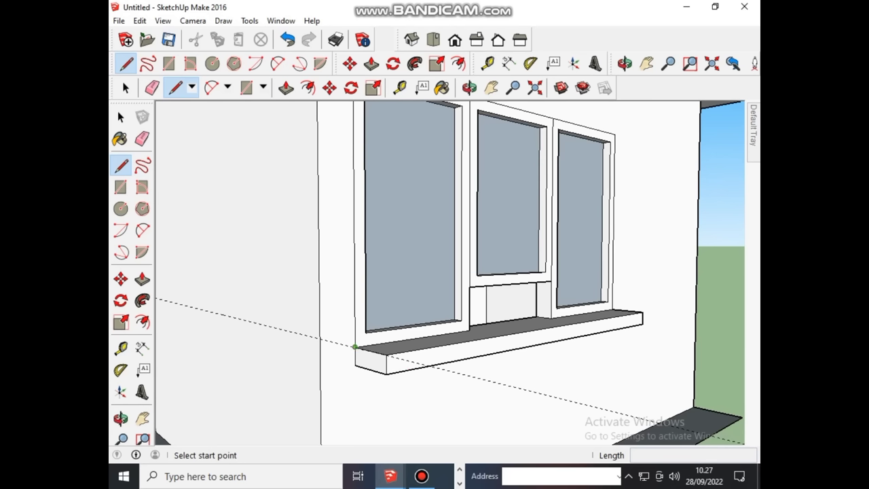
left_click(354, 346)
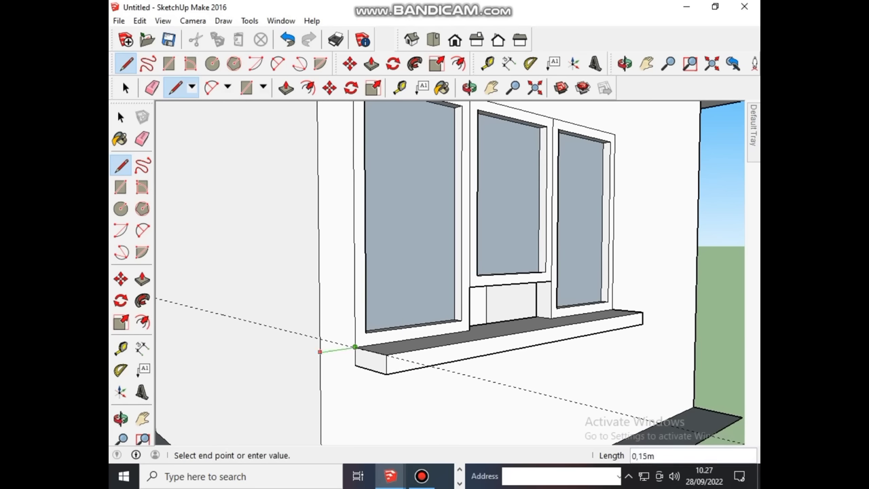
left_click(319, 351)
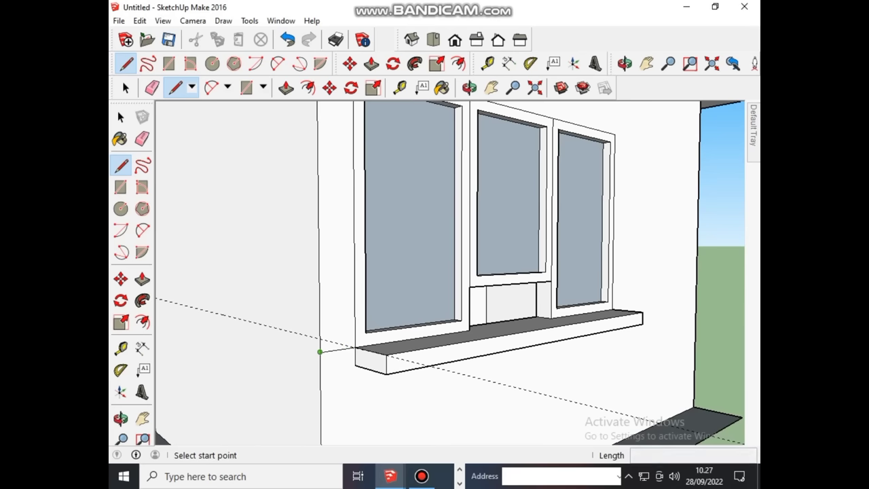
scroll(319, 351, "down", 1)
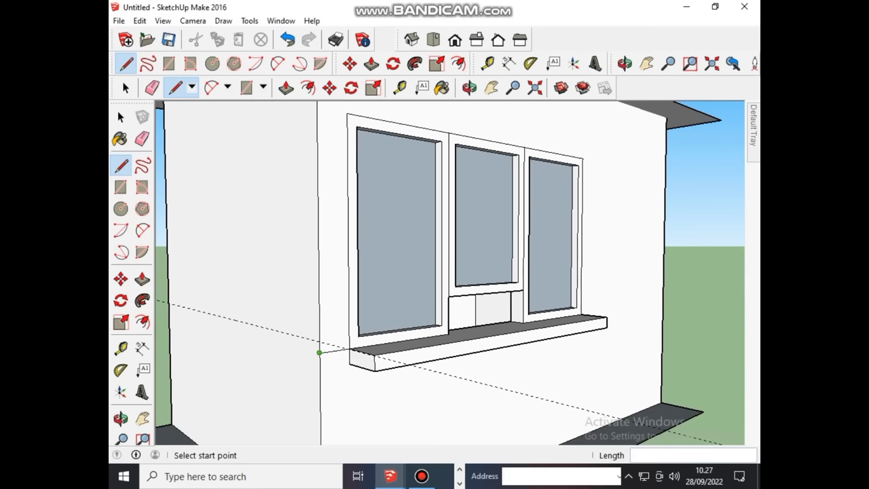
left_click(319, 351)
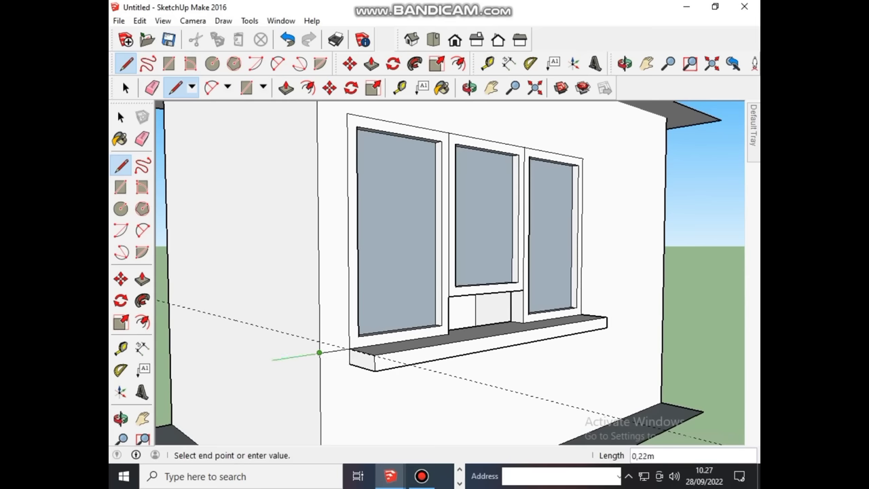
middle_click_drag(272, 356, 537, 373)
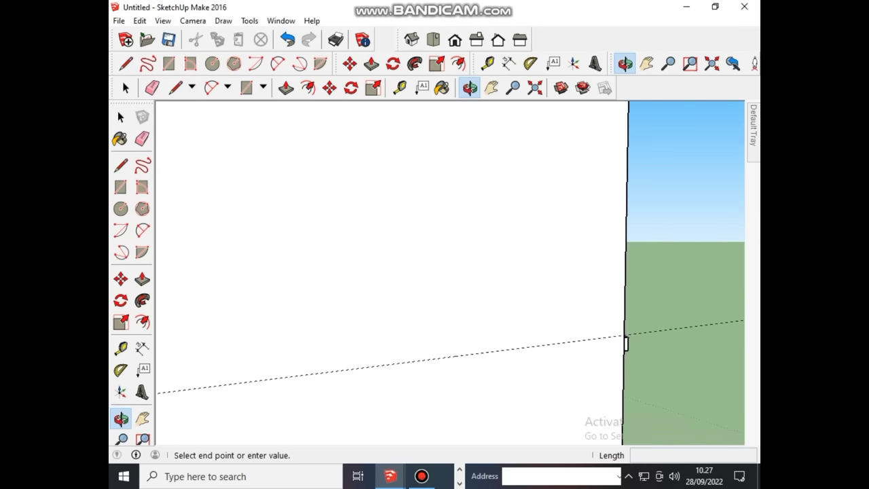
middle_click_drag(398, 337, 400, 342)
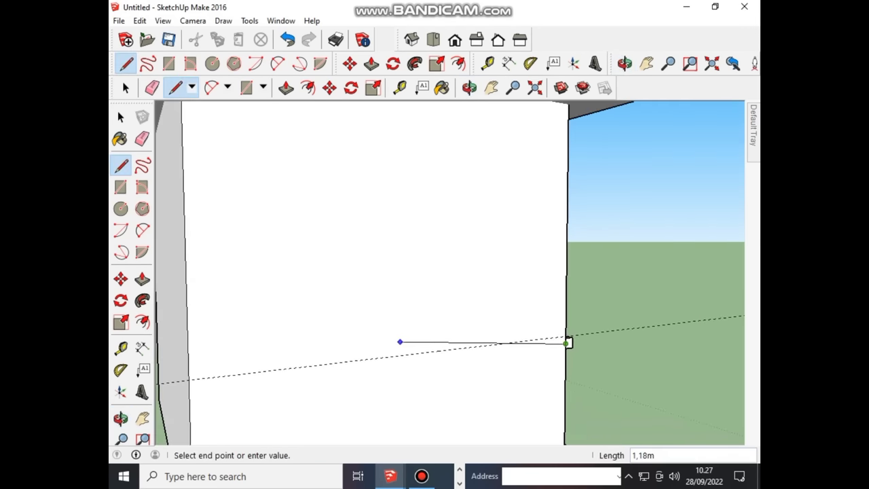
scroll(400, 343, "down", 2)
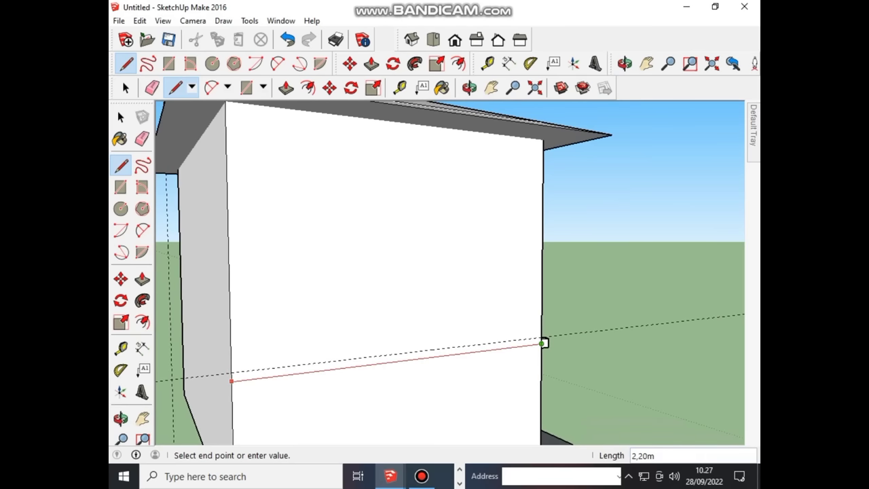
left_click(231, 380)
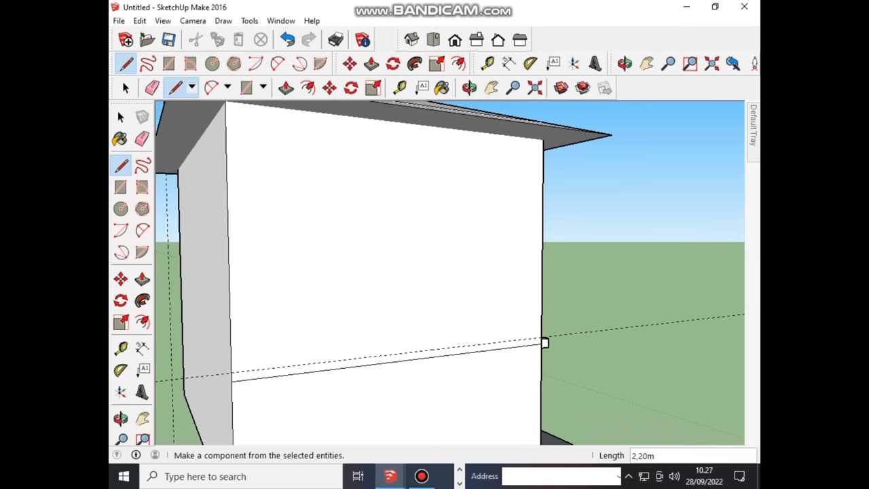
Step: Erase the dashed guide and turn the view to face the wall more directly
left_click(142, 139)
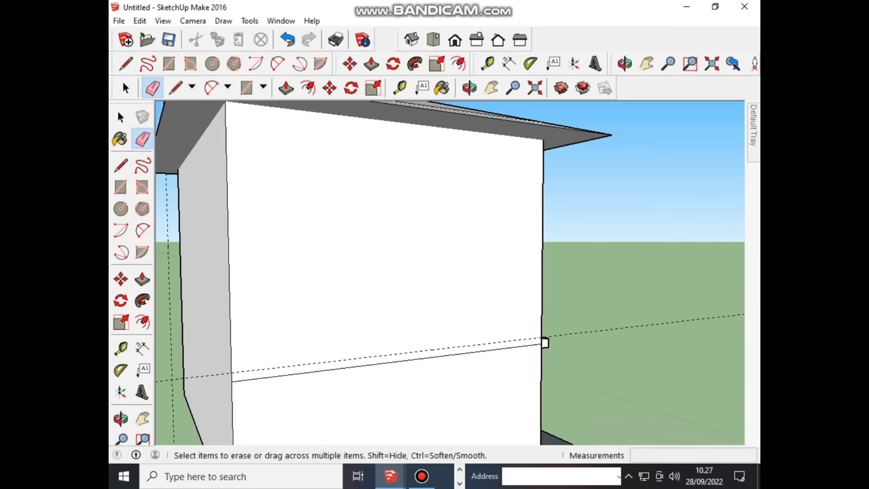
left_click(544, 342)
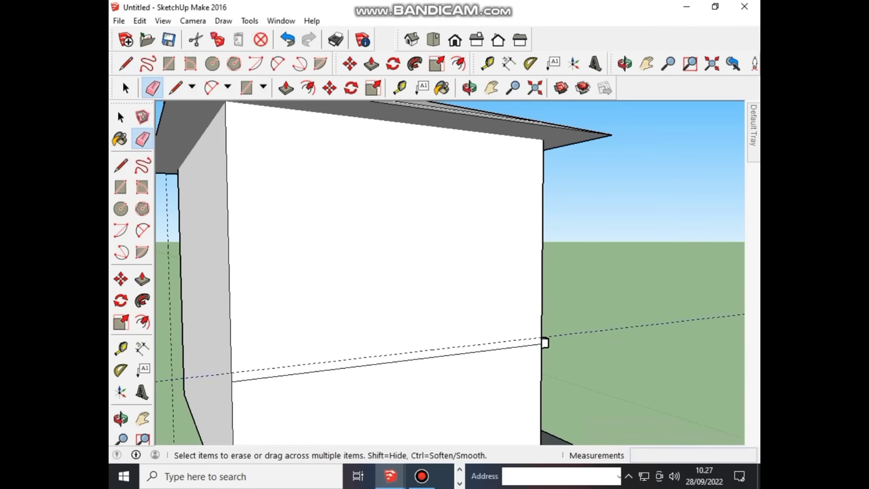
scroll(544, 343, "down", 2)
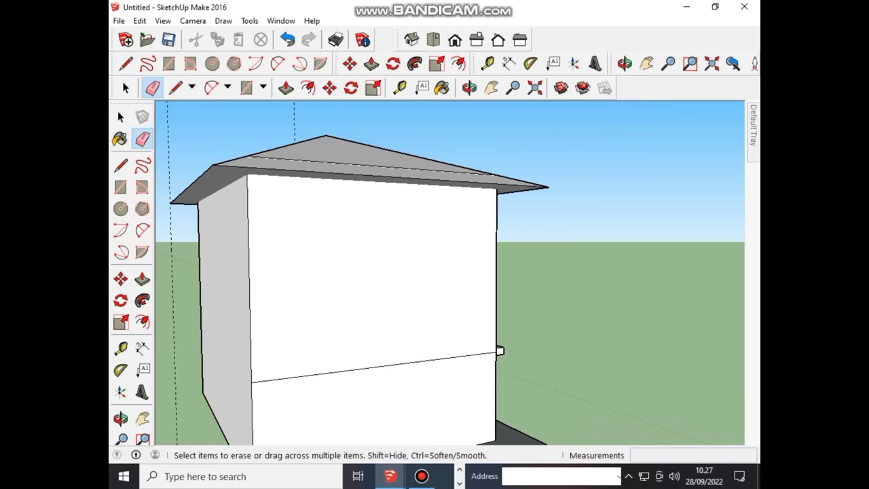
middle_click_drag(499, 351, 481, 351)
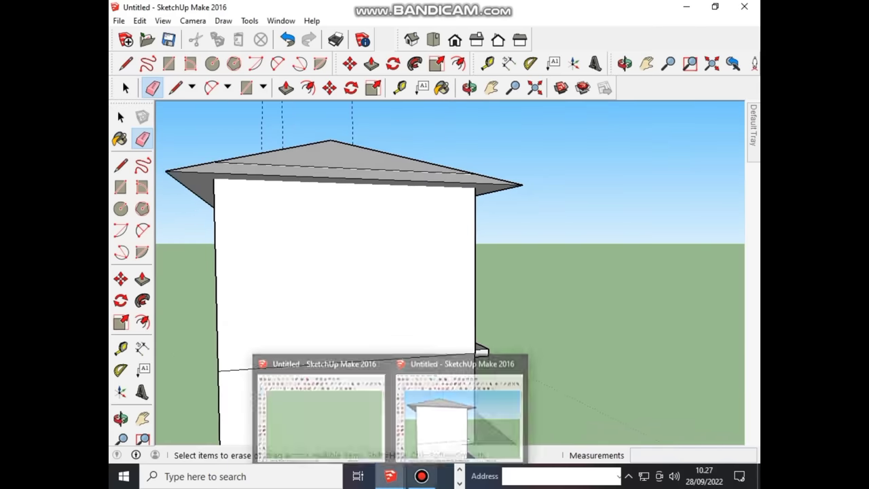
Step: With the Line tool active, orbit the view around to the front wall
left_click(320, 414)
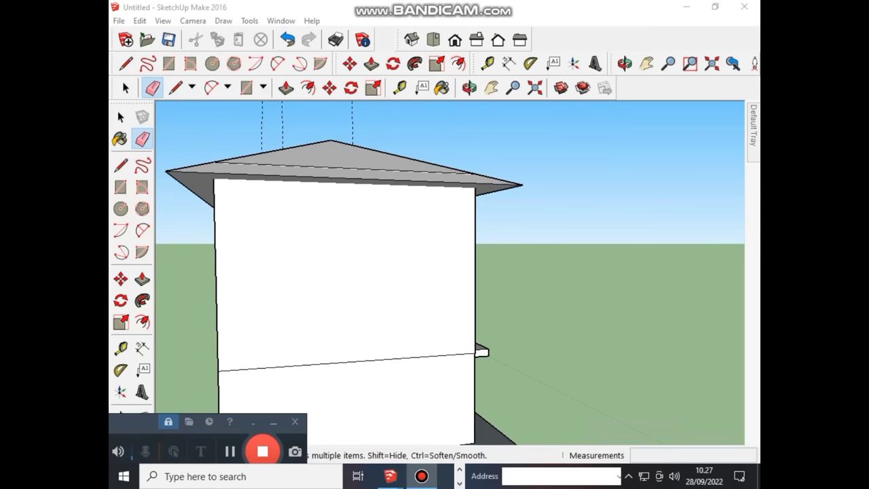
left_click(120, 165)
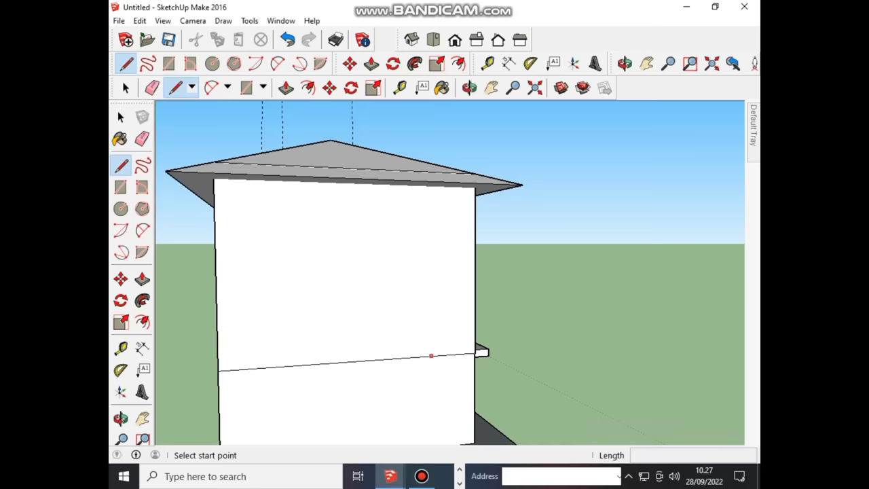
scroll(432, 354, "down", 2)
scroll(438, 353, "up", 2)
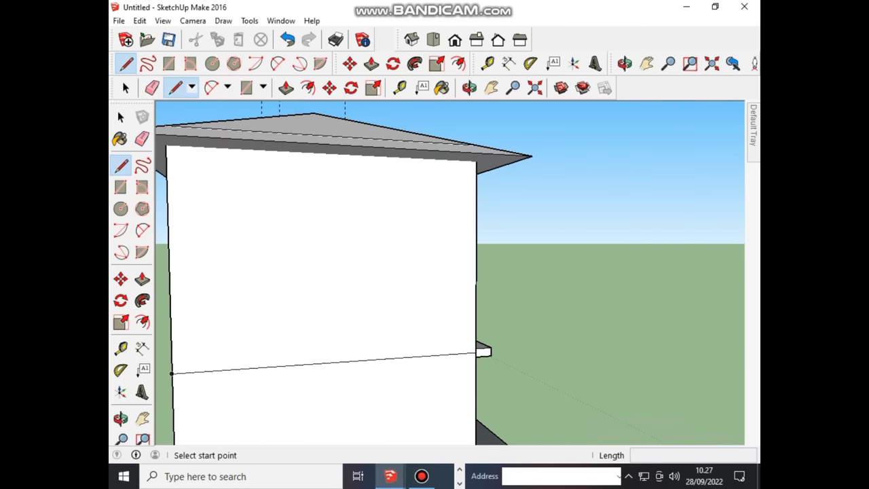
middle_click_drag(438, 353, 440, 427)
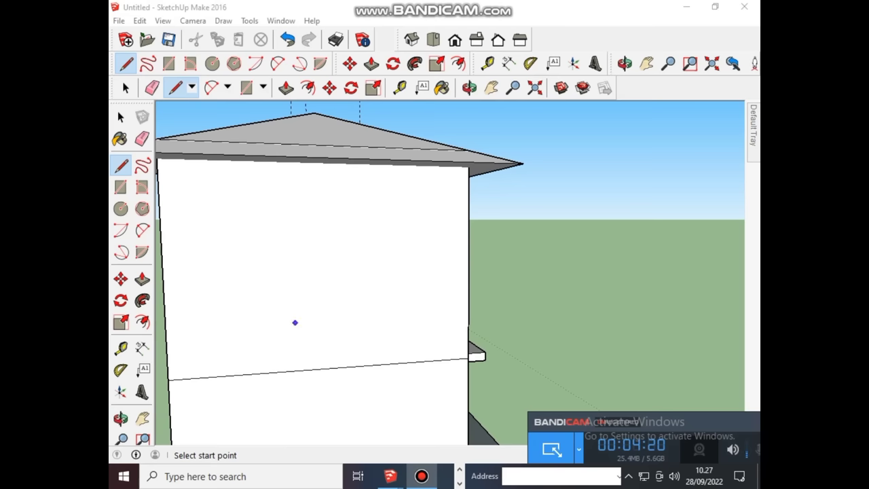
Step: Zoom in on the front wall and pick the Tape Measure tool
scroll(284, 310, "down", 1)
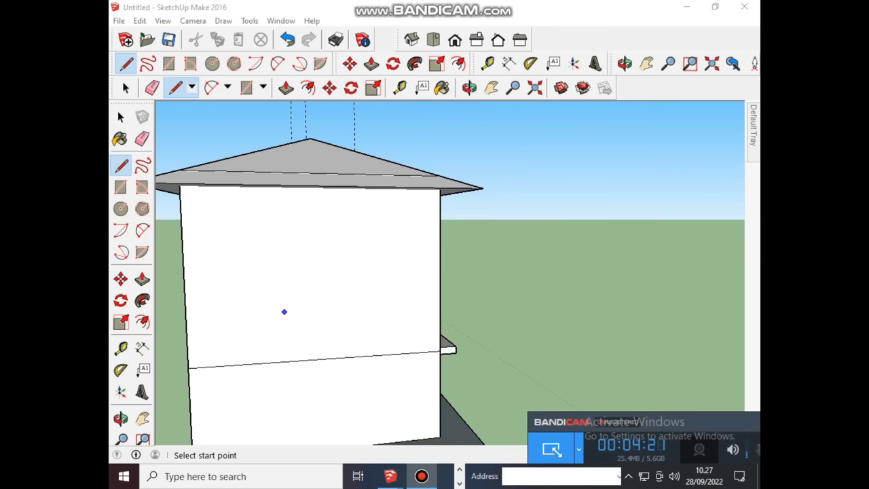
scroll(283, 309, "down", 3)
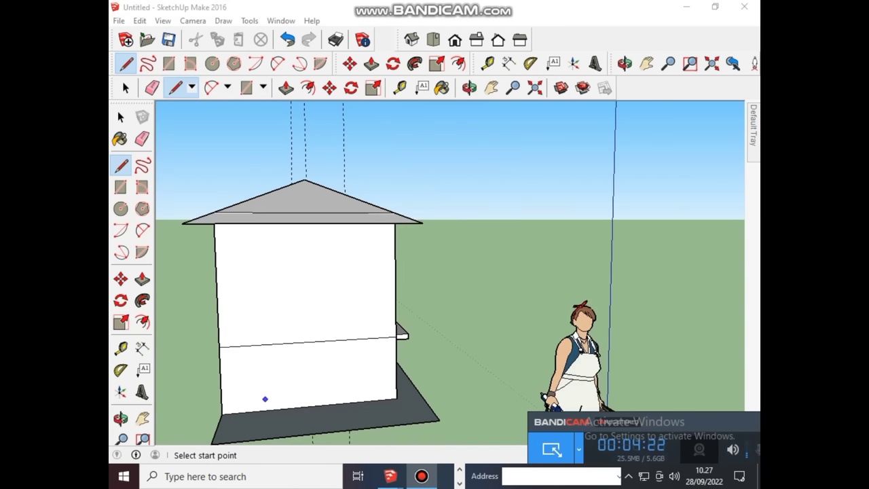
scroll(266, 401, "up", 3)
scroll(305, 285, "down", 2)
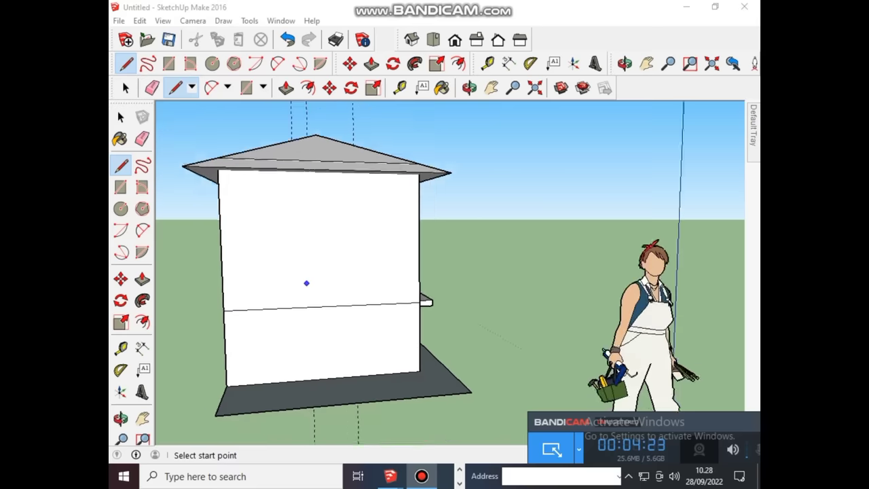
scroll(284, 374, "up", 3)
scroll(287, 377, "up", 1)
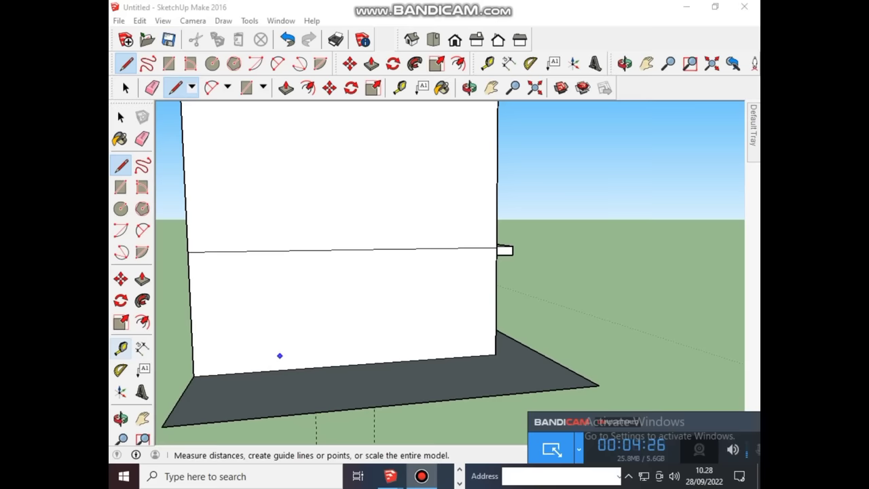
left_click(121, 348)
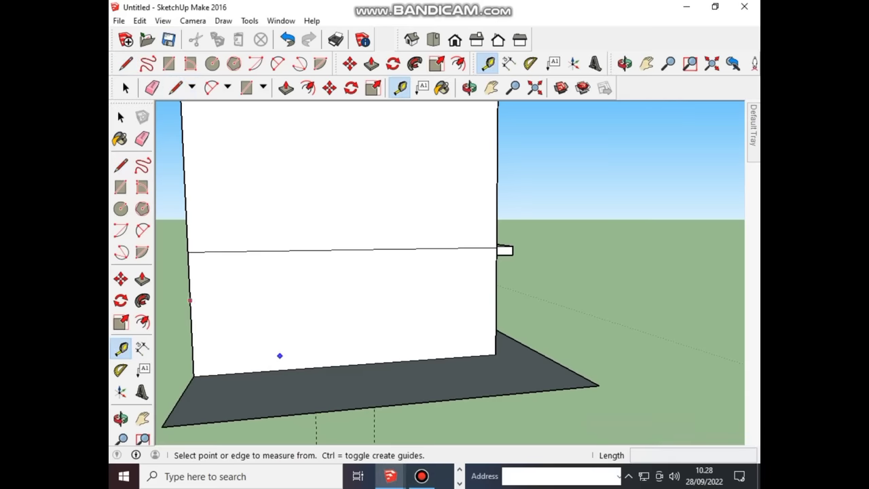
Step: Place a vertical guide 0,90 m from the wall's left edge
left_click(190, 302)
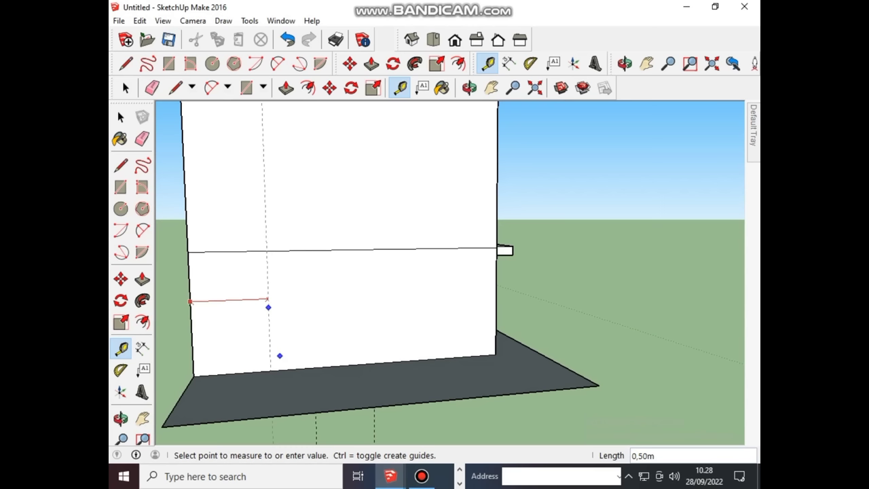
type("0")
type("9")
type("0")
key("Return")
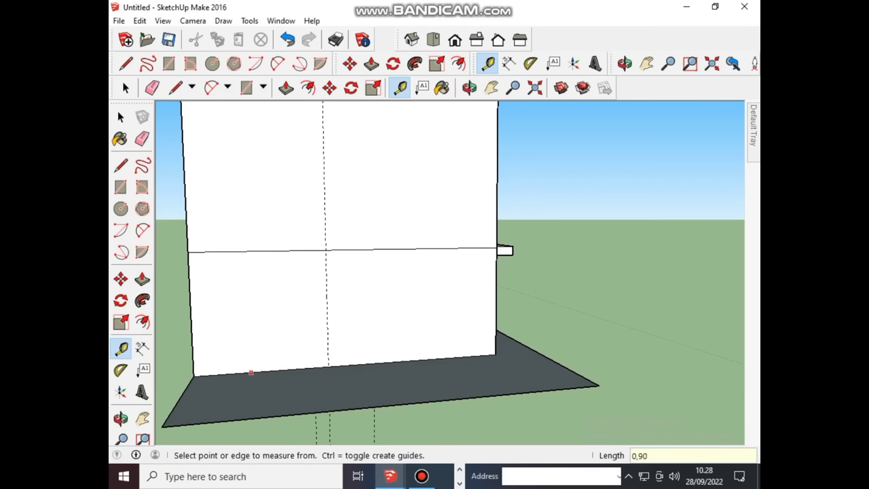
Step: Place a horizontal guide 1,95 m above the wall's base
left_click(250, 372)
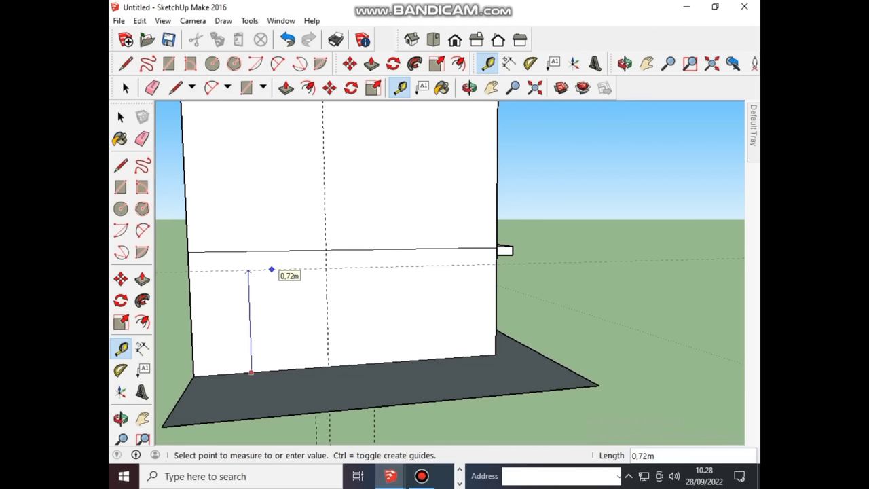
type("1")
type("9")
type("5")
key("Return")
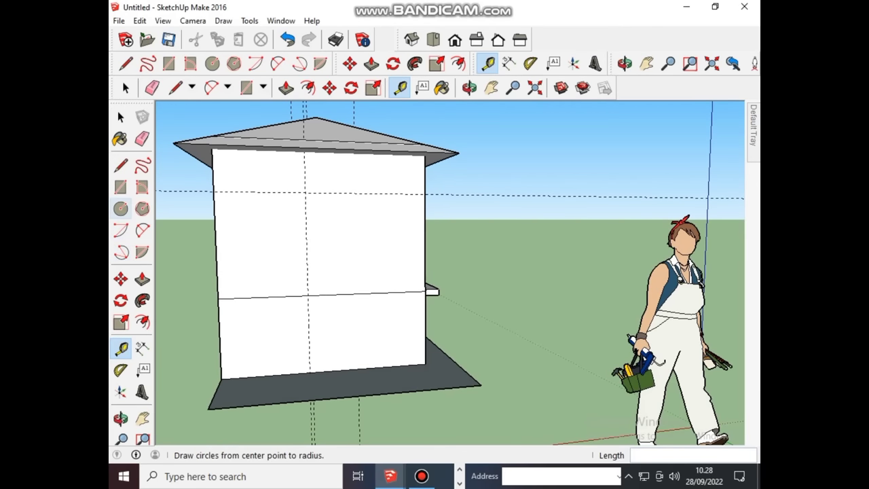
Step: Draw the 0,90 × 1,95 m door and 1,30 × 1,10 m window rectangles between guide intersections
left_click(121, 187)
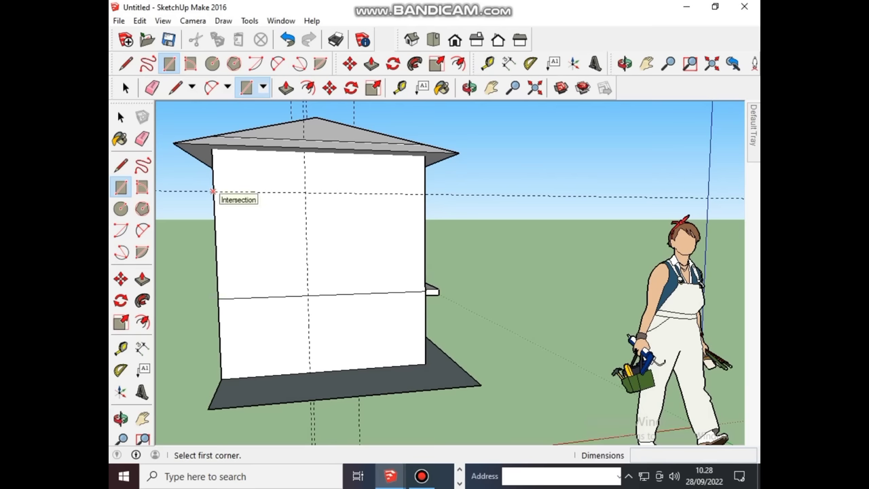
left_click(212, 192)
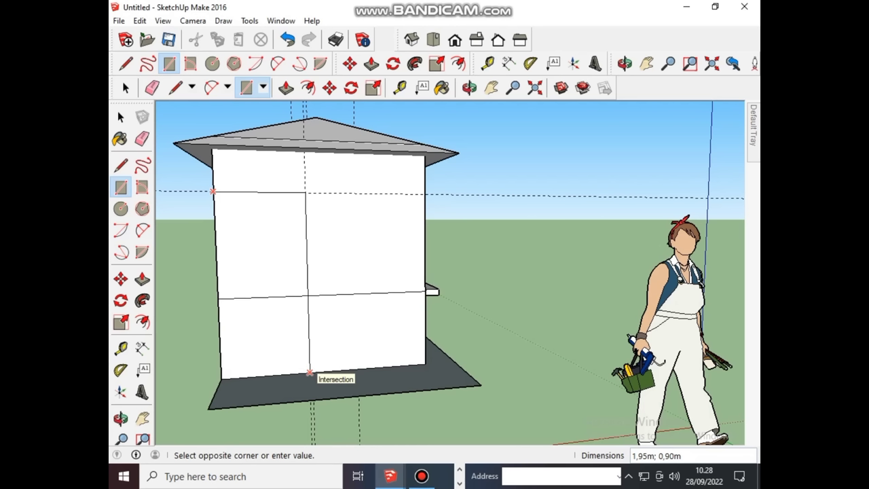
left_click(309, 372)
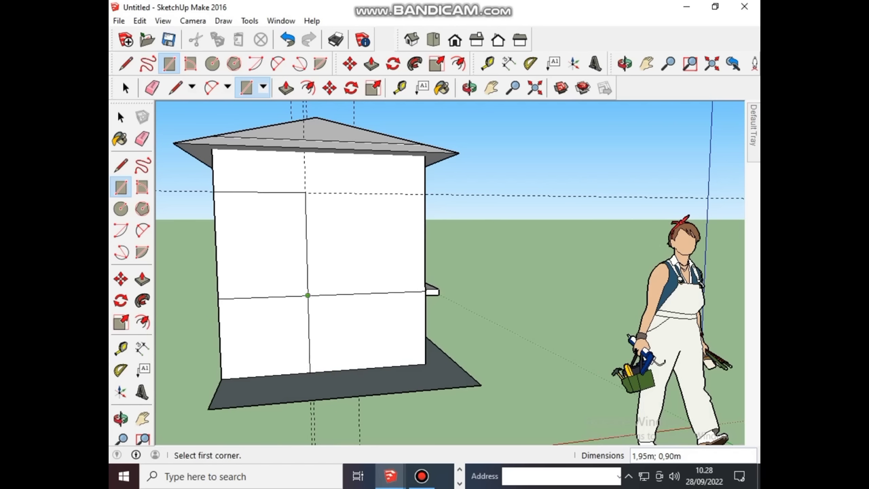
left_click(308, 295)
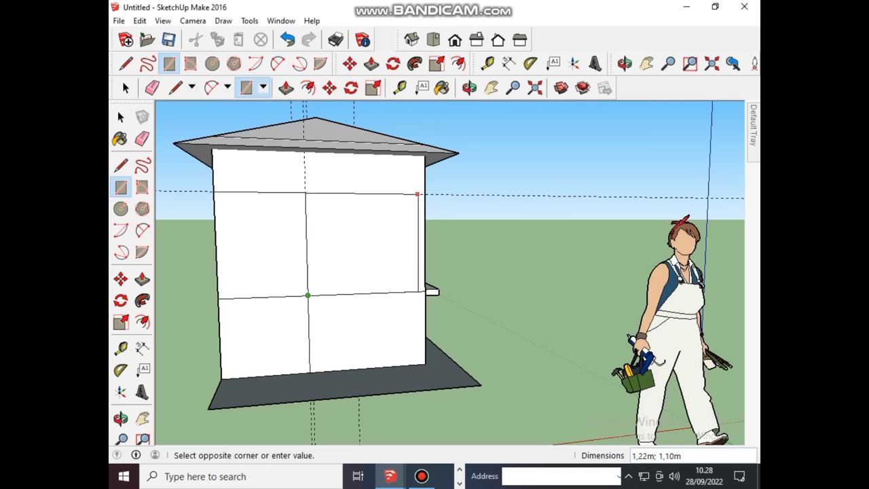
left_click(424, 194)
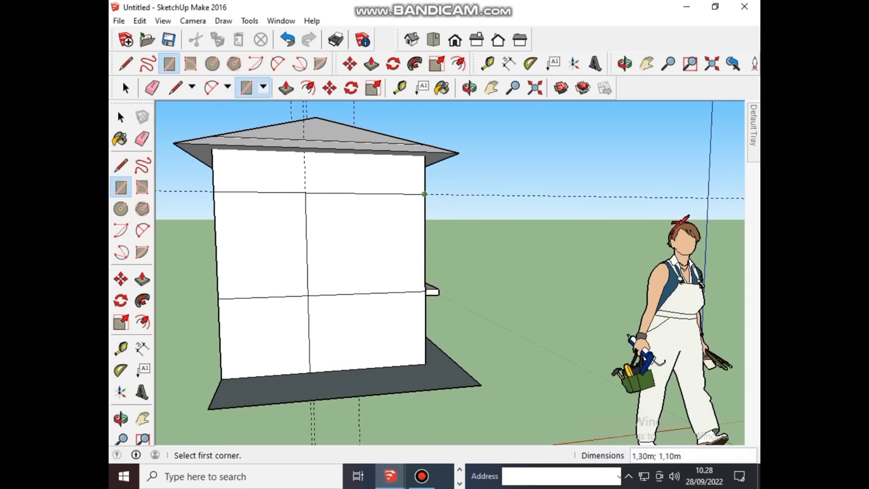
scroll(397, 218, "down", 2)
mouse_move(394, 227)
middle_mouse_down()
mouse_move(292, 227)
mouse_move(371, 230)
middle_mouse_up()
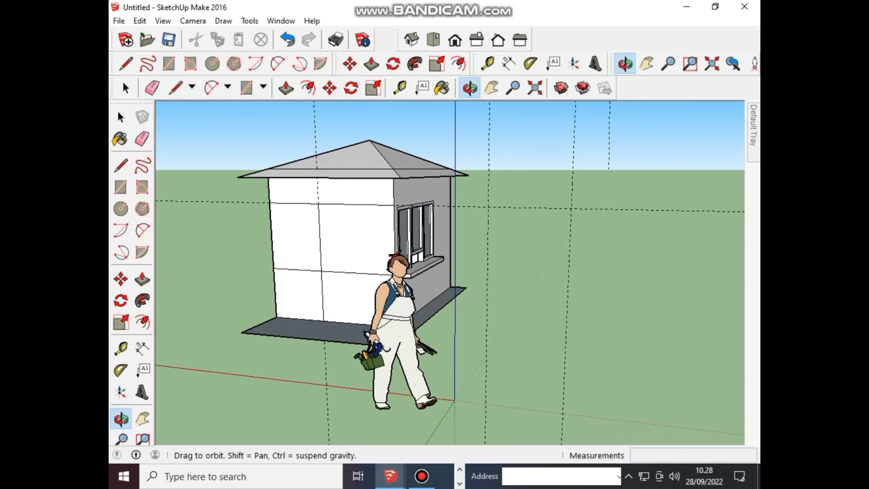
Step: Delete all the guide lines with the Eraser active
scroll(272, 235, "up", 2)
scroll(272, 235, "down", 2)
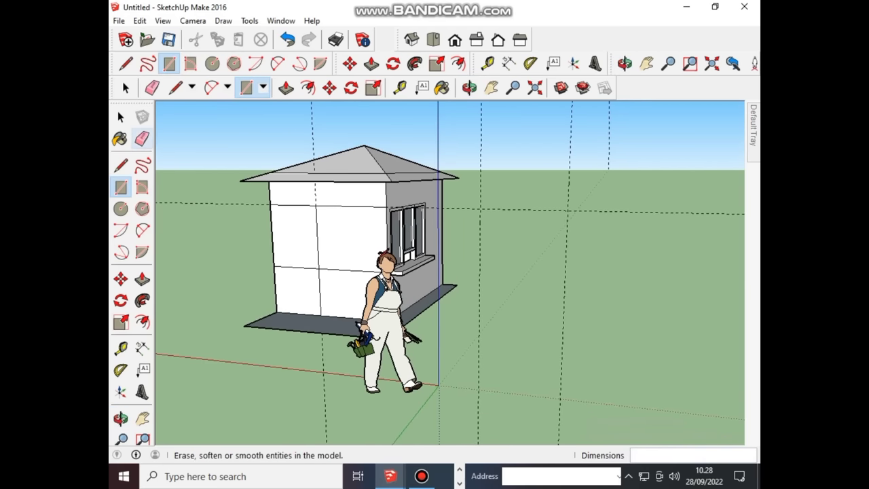
left_click(141, 139)
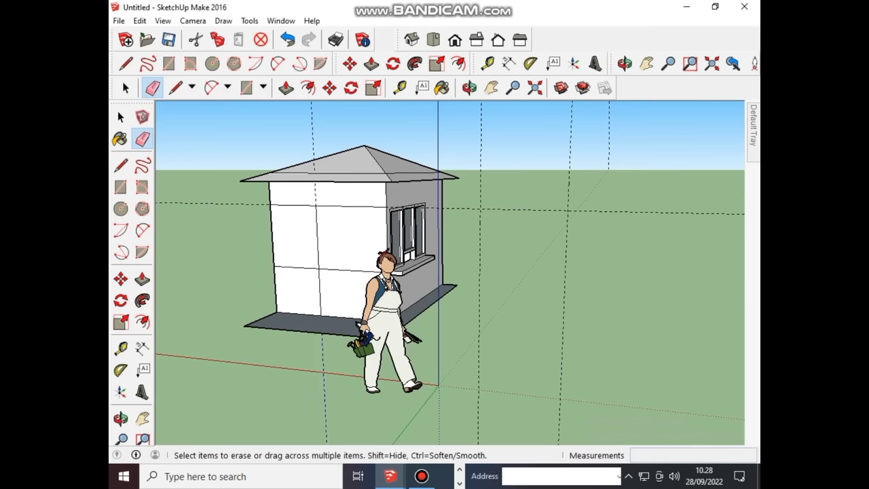
key("Delete")
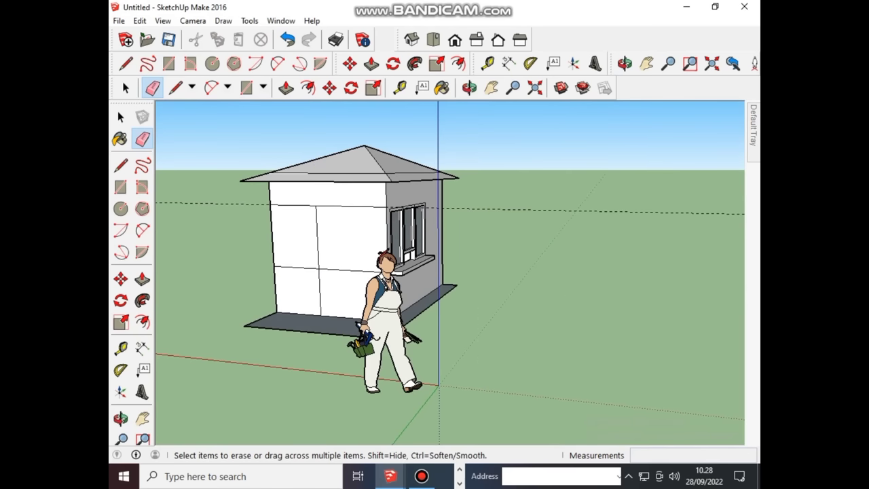
key("Delete")
Step: Turn the front wall forward and erase the line splitting the door rectangle
scroll(292, 302, "down", 2)
scroll(291, 285, "up", 2)
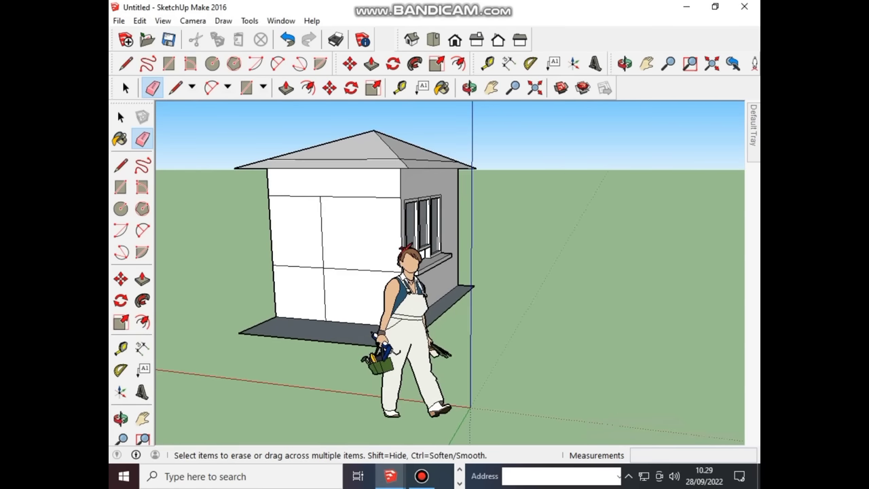
middle_click_drag(292, 285, 258, 285)
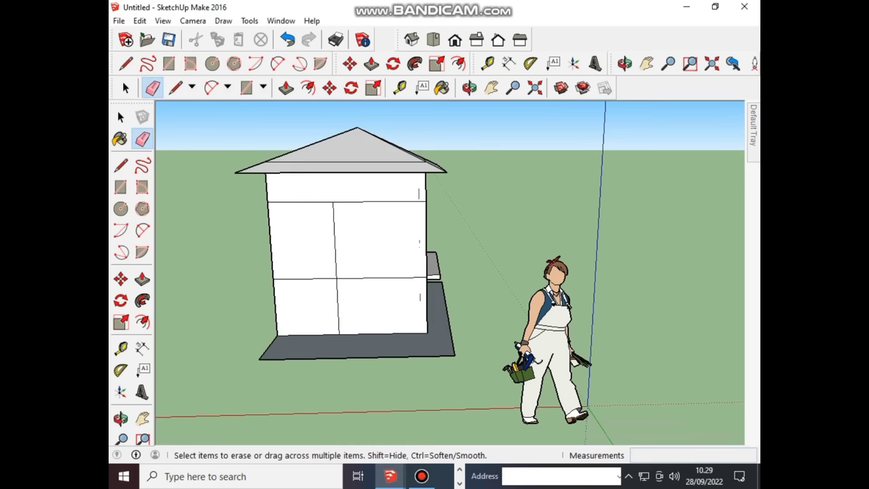
scroll(361, 257, "up", 3)
scroll(361, 257, "down", 1)
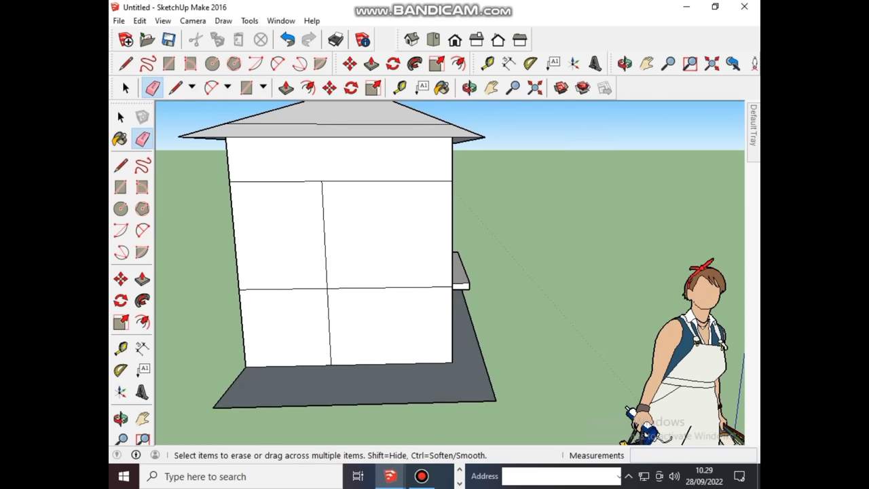
left_click(283, 289)
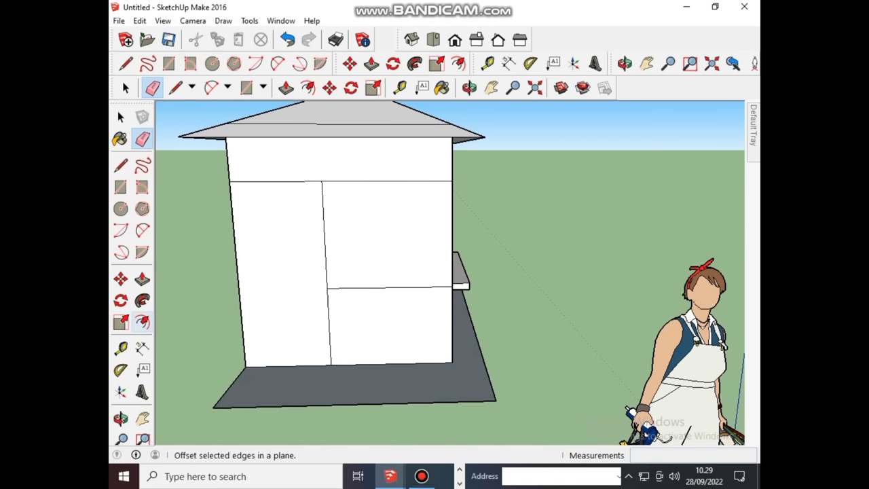
Step: Offset the door outline inward by 0,07 m
left_click(142, 322)
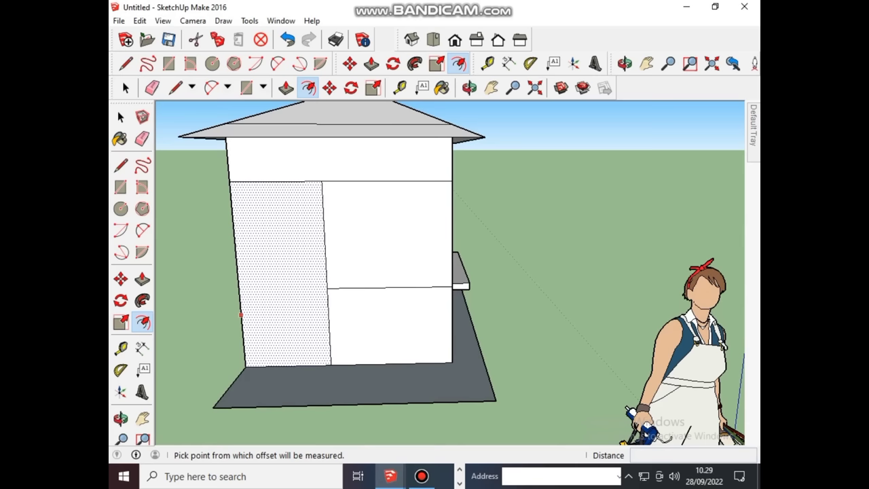
left_click(241, 314)
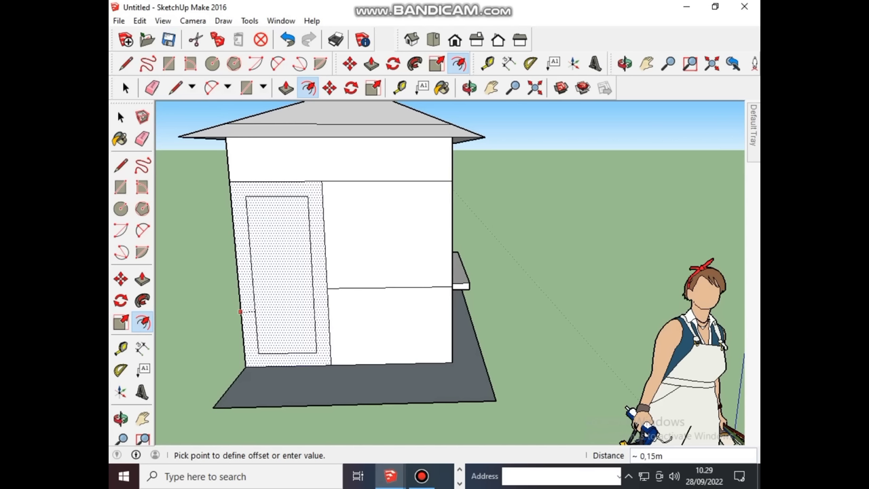
type("0,")
type("0")
type("7")
key("Return")
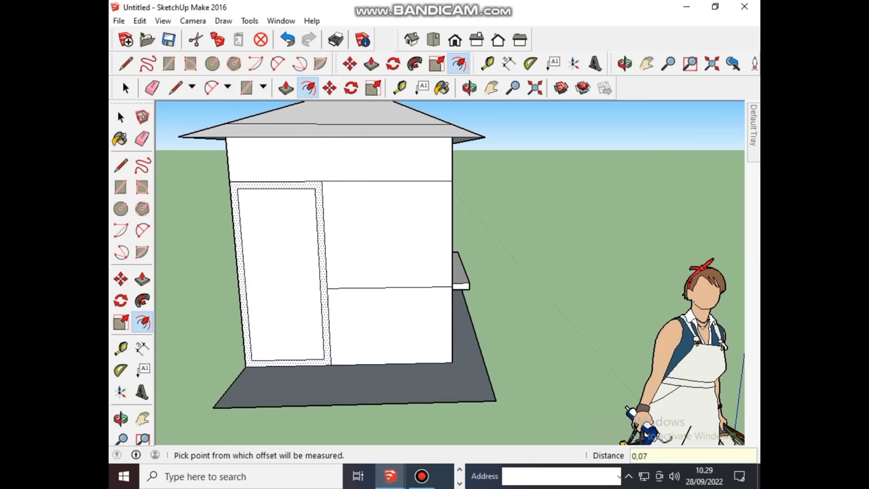
Step: Offset an inset outline inside the upper right wall panel with the F shortcut
scroll(254, 308, "down", 1)
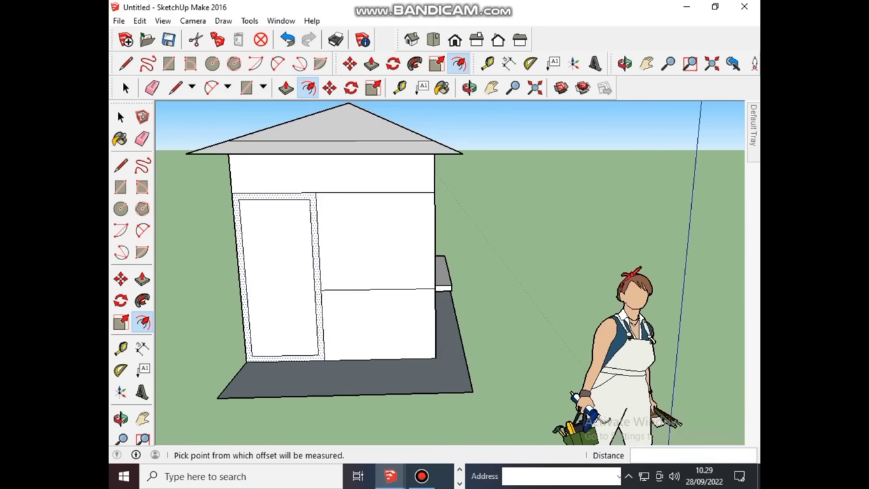
scroll(255, 308, "down", 2)
scroll(255, 310, "up", 1)
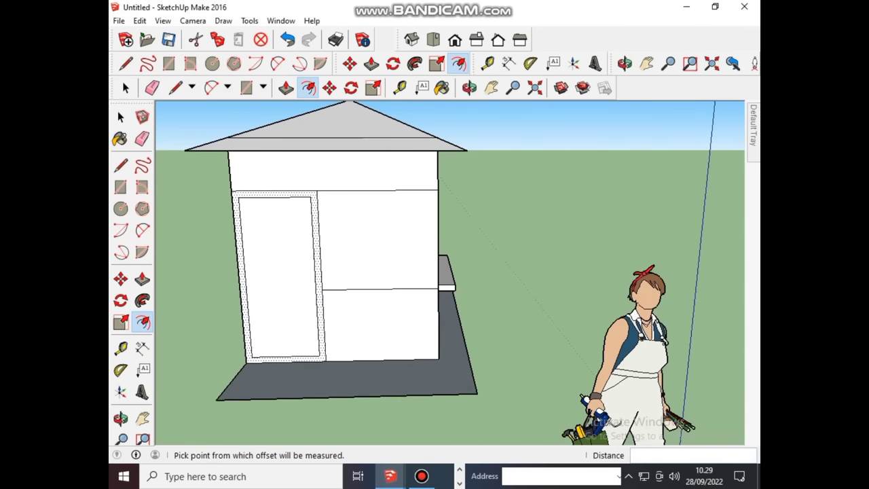
mouse_move(252, 306)
middle_mouse_down()
mouse_move(261, 306)
mouse_move(245, 286)
middle_mouse_up()
key("f")
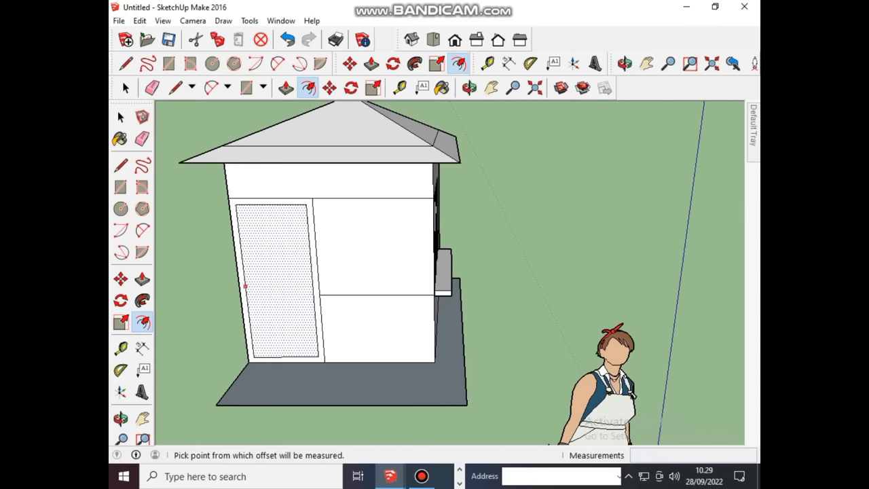
scroll(245, 286, "up", 3)
scroll(243, 285, "down", 2)
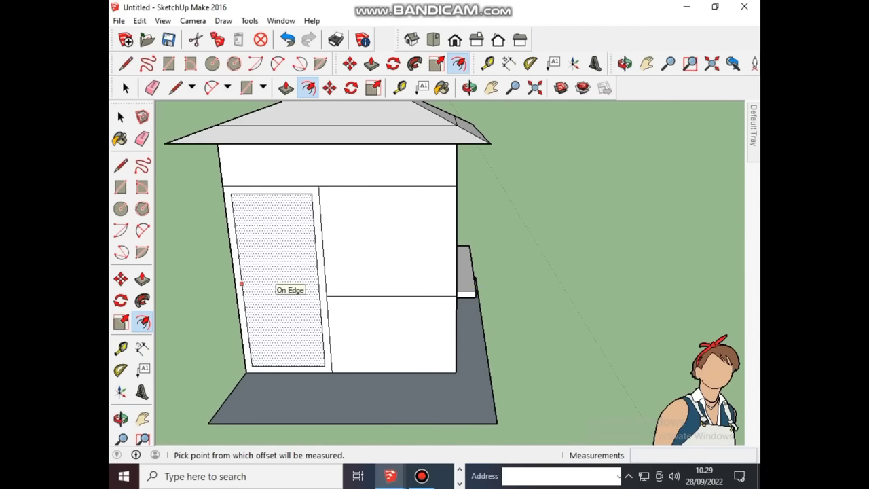
scroll(241, 284, "down", 1)
scroll(241, 288, "up", 1)
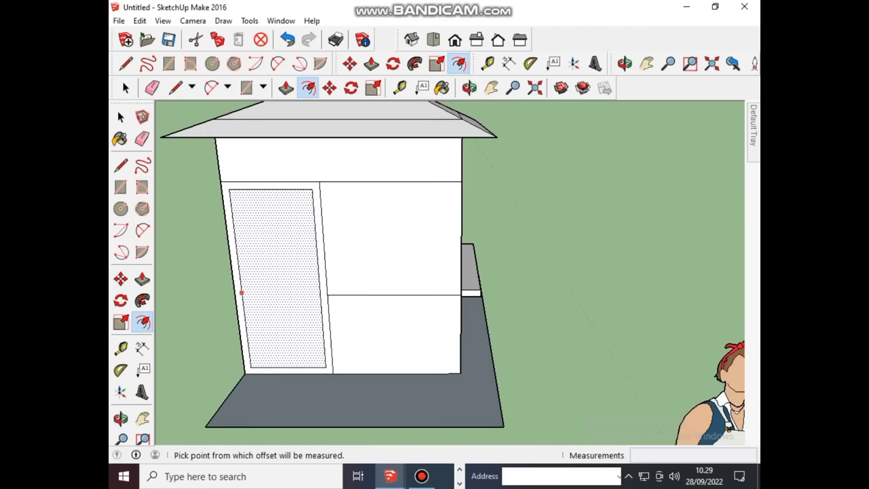
scroll(278, 292, "up", 1)
scroll(278, 292, "up", 1)
scroll(278, 292, "down", 2)
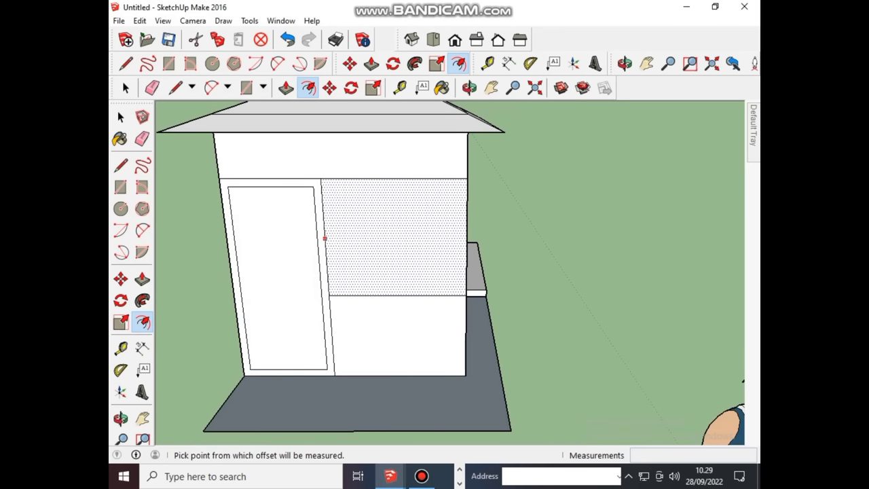
left_click_drag(325, 238, 332, 239)
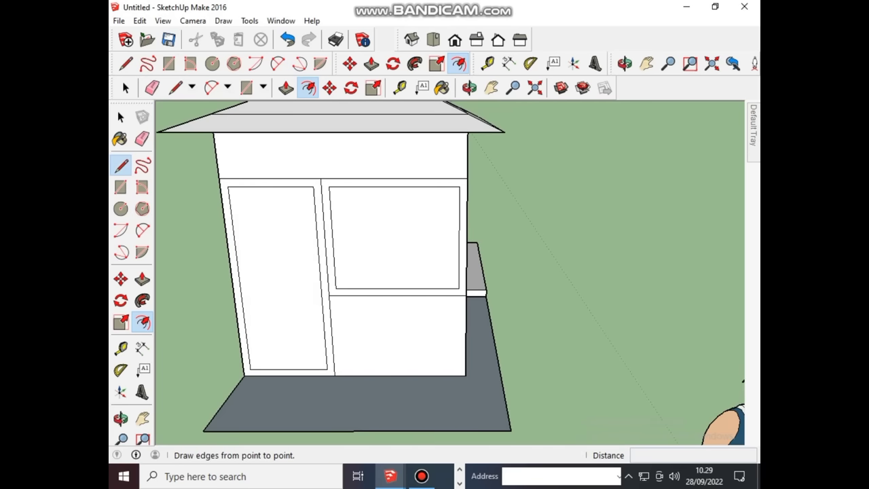
Step: Draw two short 0,14m edges joining the window frame's top and bottom corners to the door frame
left_click(120, 165)
scroll(329, 185, "up", 2)
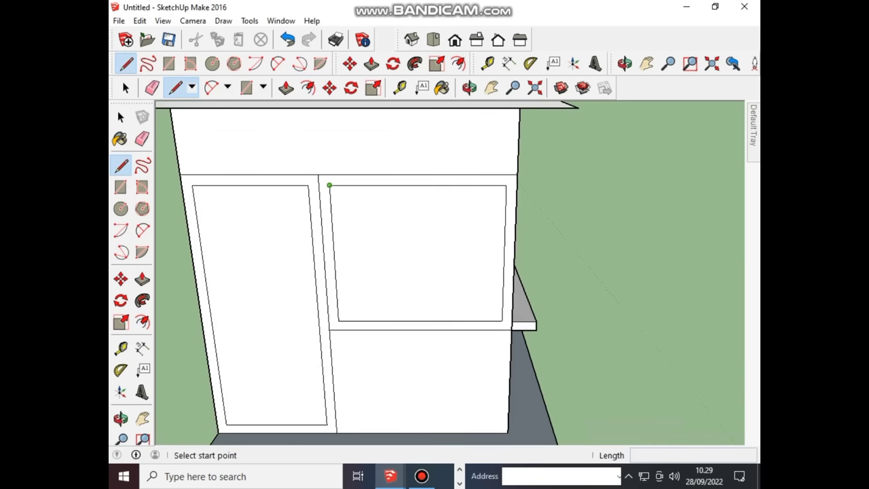
left_click(329, 185)
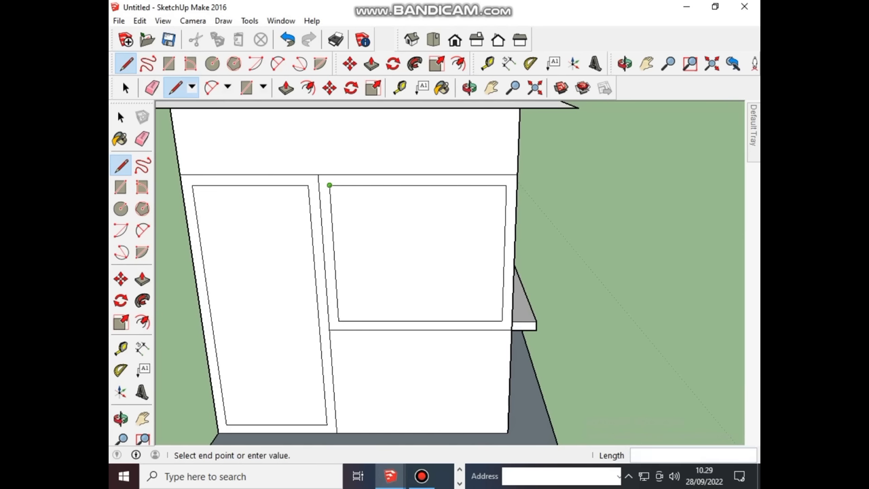
left_click(307, 185)
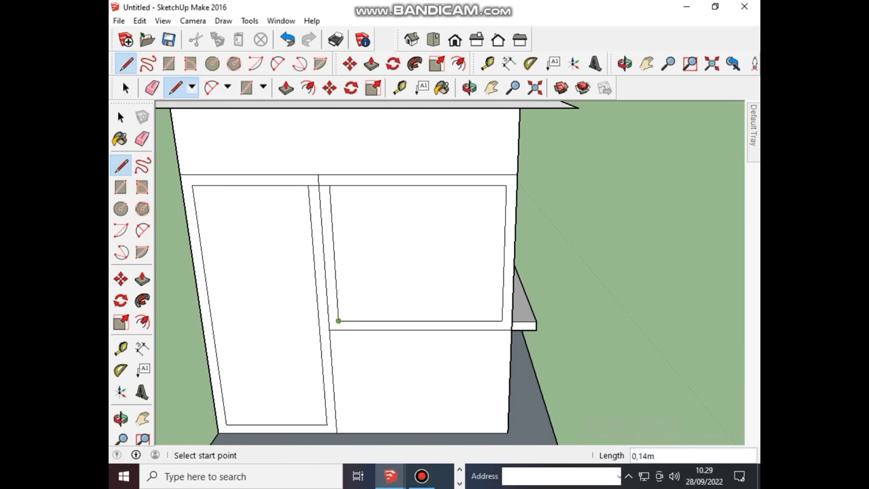
left_click(338, 320)
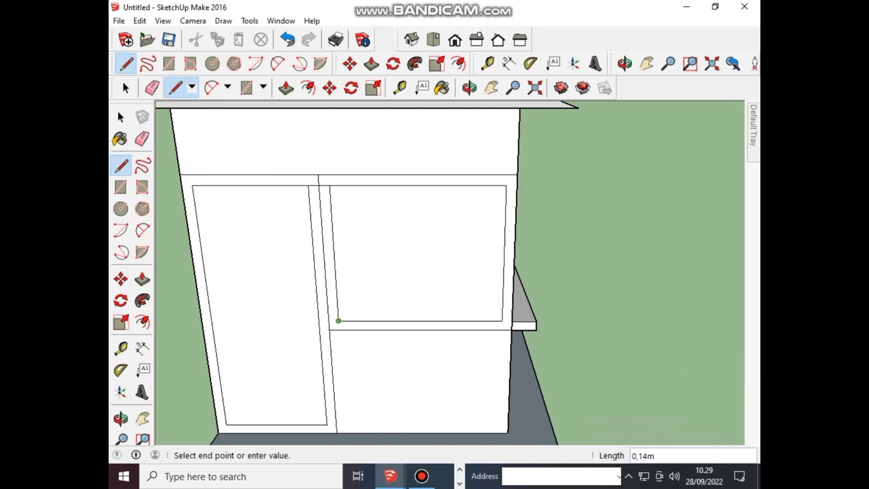
left_click(318, 320)
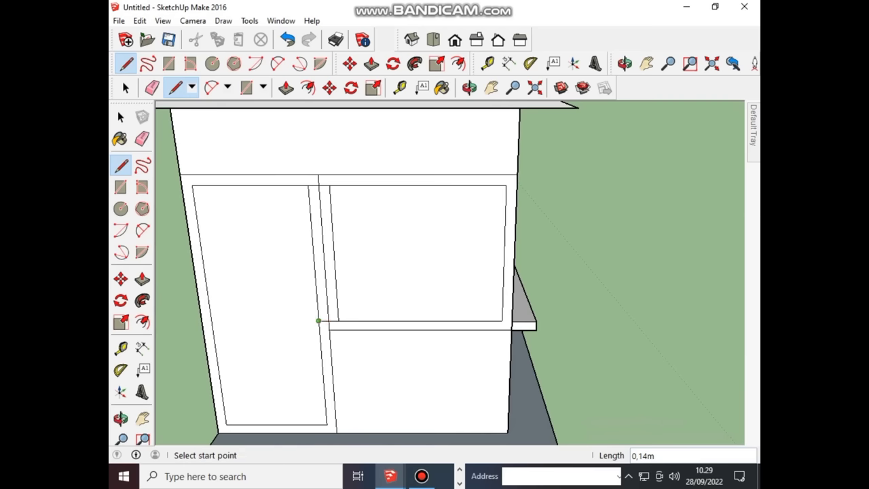
scroll(318, 320, "down", 2)
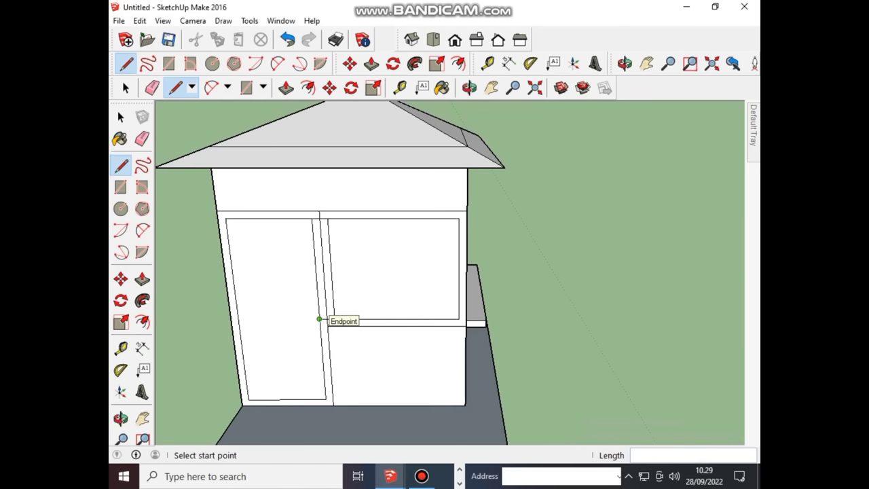
scroll(319, 319, "up", 2)
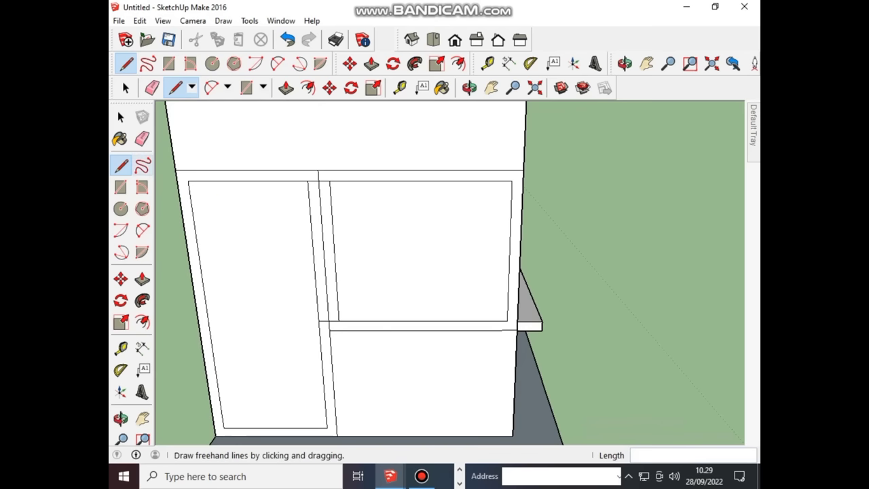
Step: Erase the window's inner left edge and the leftover short edge below it
left_click(142, 138)
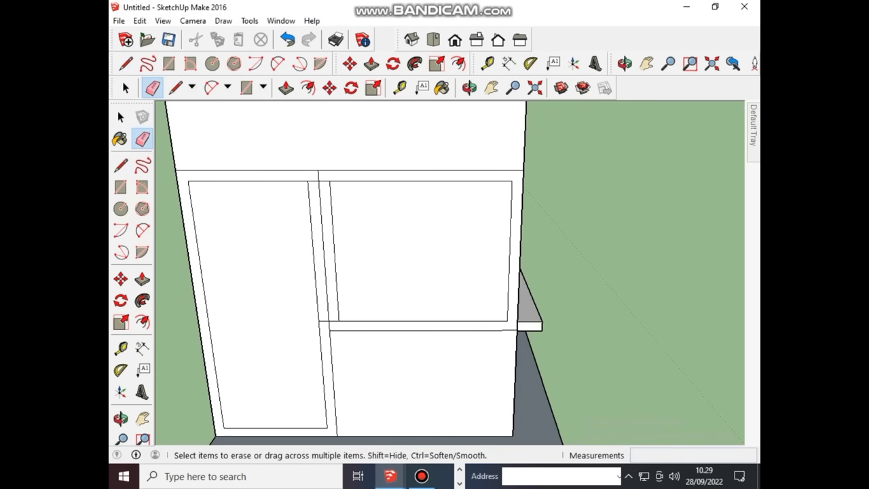
left_click(330, 251)
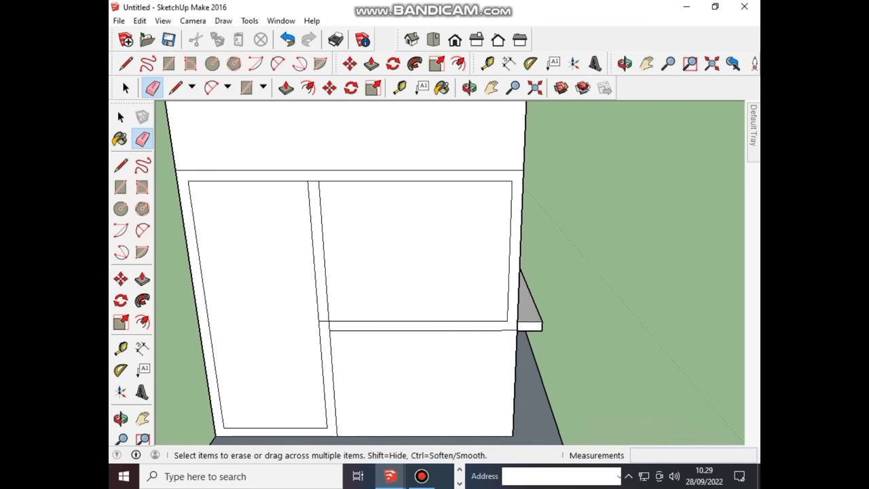
scroll(316, 326, "up", 2)
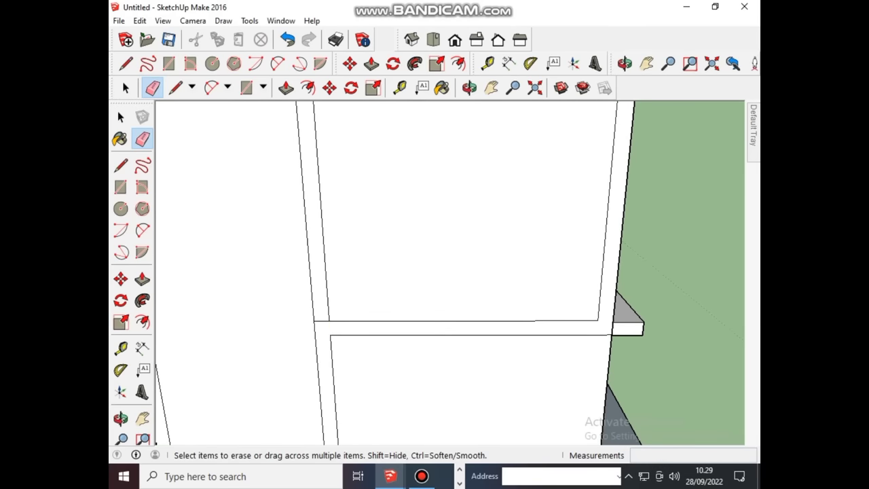
scroll(331, 312, "down", 1)
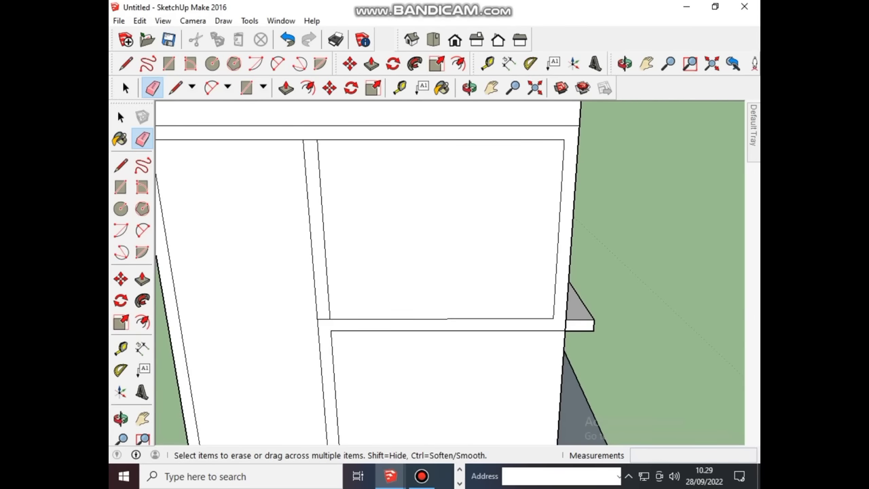
left_click(323, 318)
Step: Orbit the house to inspect it from the right side
scroll(341, 283, "down", 1)
scroll(342, 283, "down", 1)
scroll(342, 283, "down", 1)
scroll(341, 283, "down", 1)
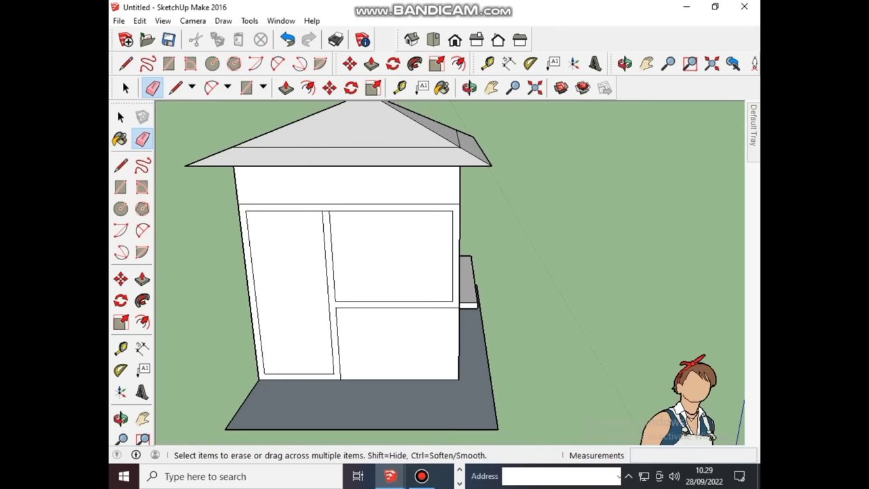
middle_click_drag(353, 272, 339, 285)
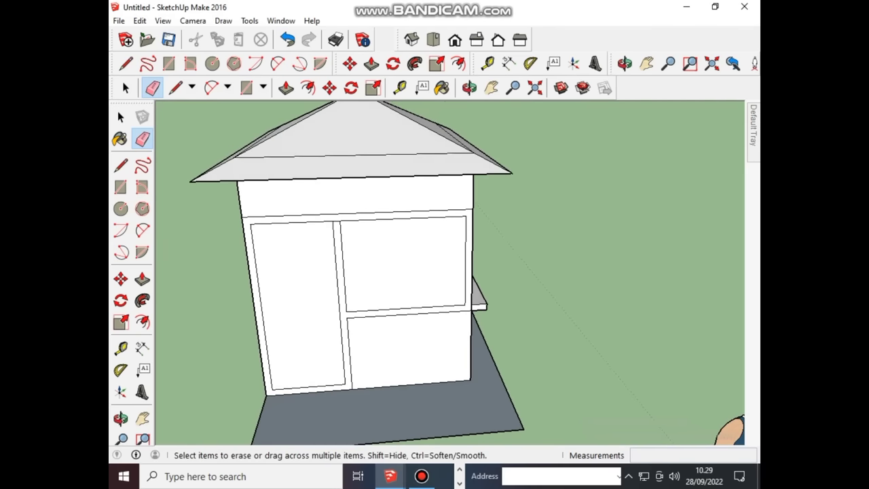
scroll(729, 429, "up", 2)
scroll(733, 433, "down", 1)
scroll(736, 436, "down", 1)
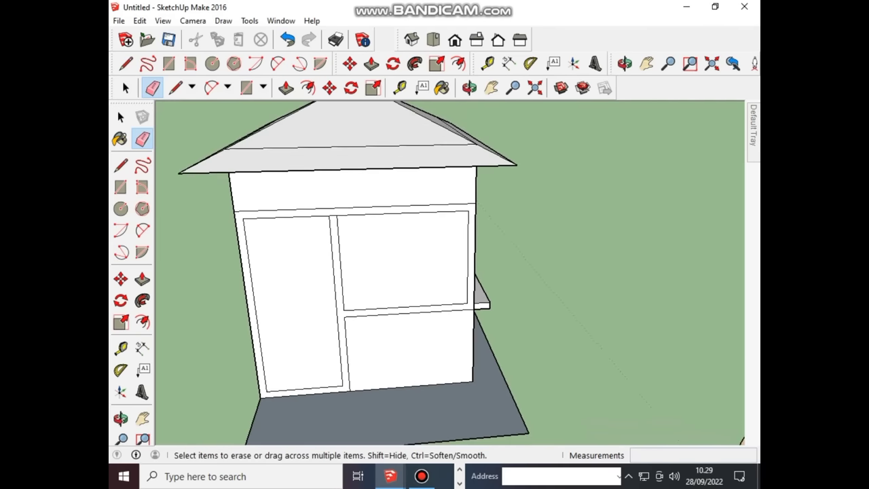
scroll(740, 440, "up", 1)
mouse_move(741, 440)
middle_mouse_down()
mouse_move(611, 407)
mouse_move(123, 82)
middle_mouse_up()
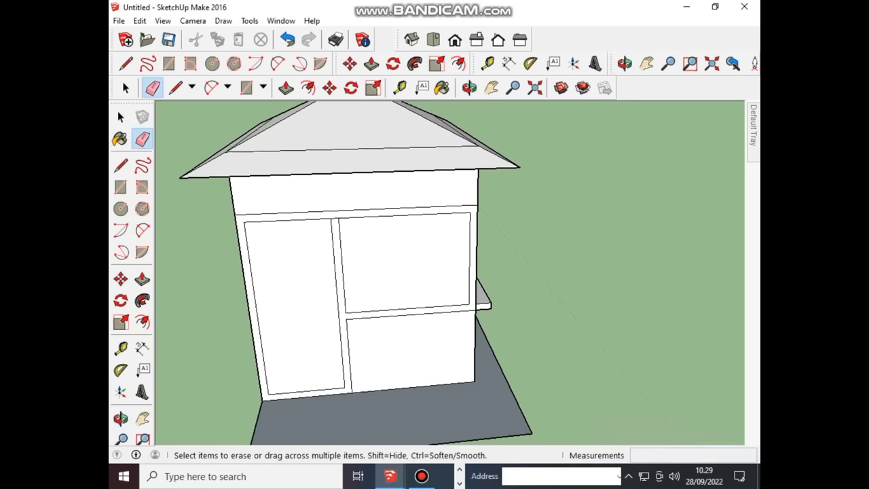
scroll(425, 312, "down", 2)
scroll(425, 312, "up", 2)
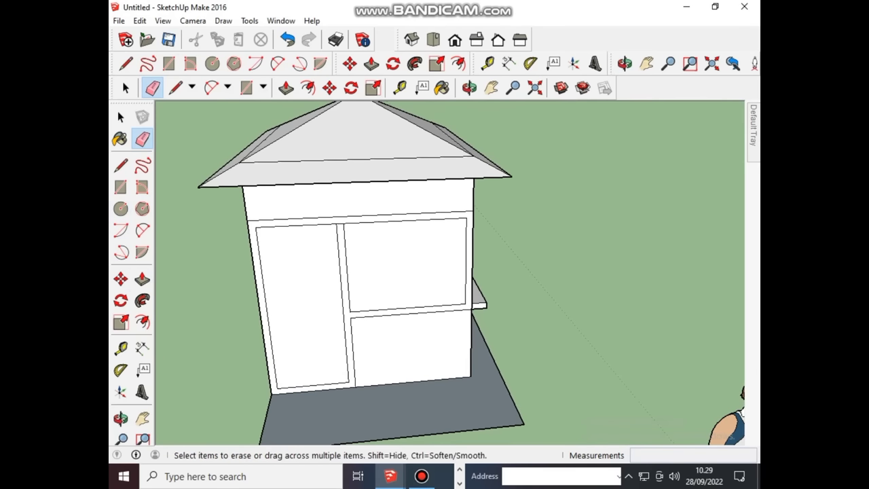
left_click(421, 476)
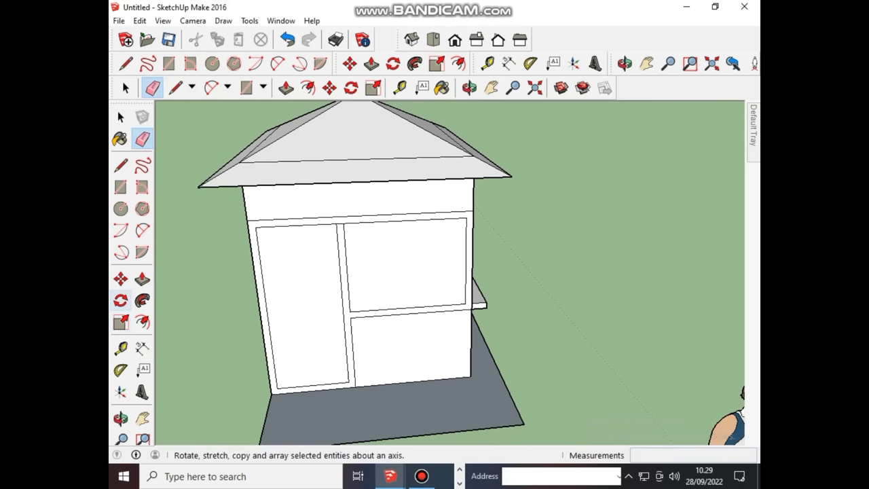
Step: Try recessing the door face and the window panel by the same depth, then undo both
left_click(141, 279)
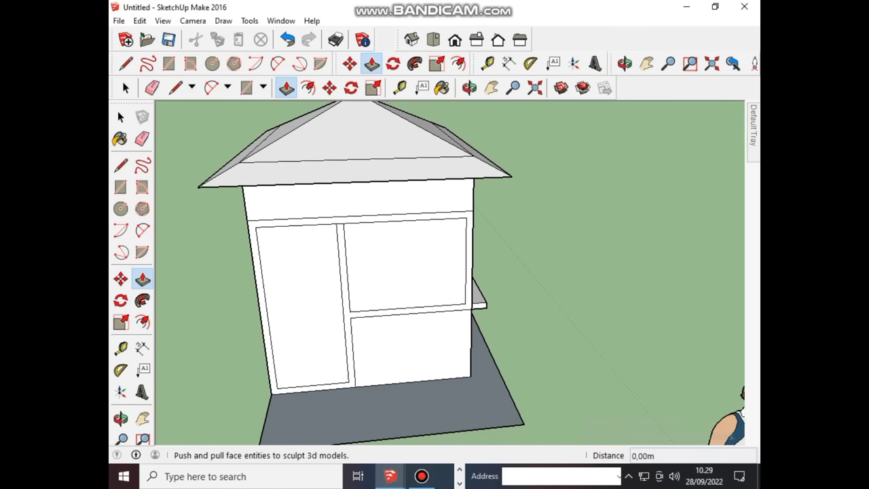
left_click(299, 306)
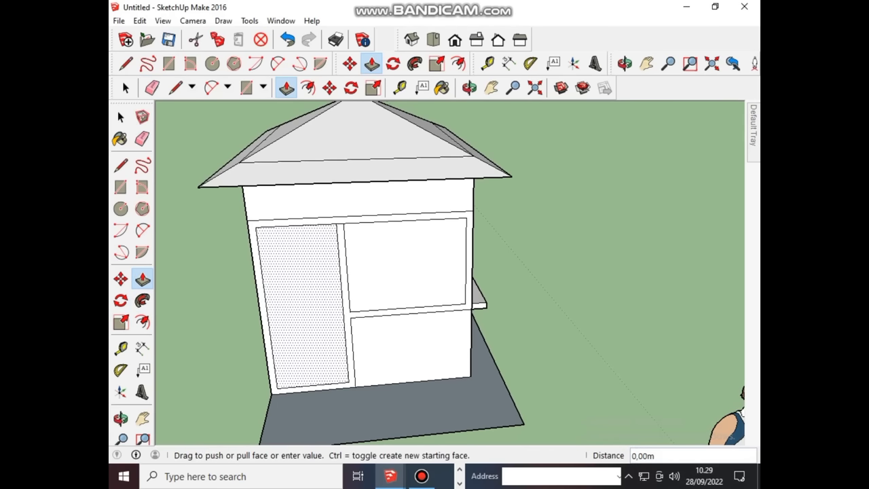
key("Return")
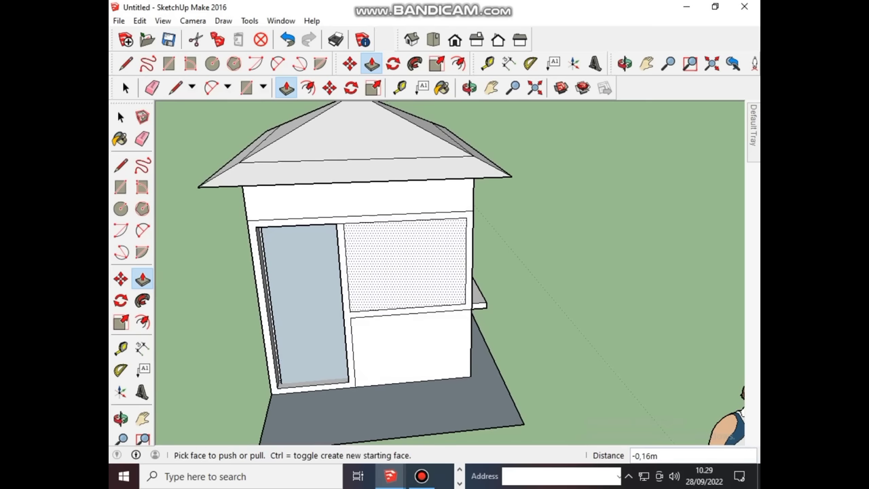
double_click(406, 265)
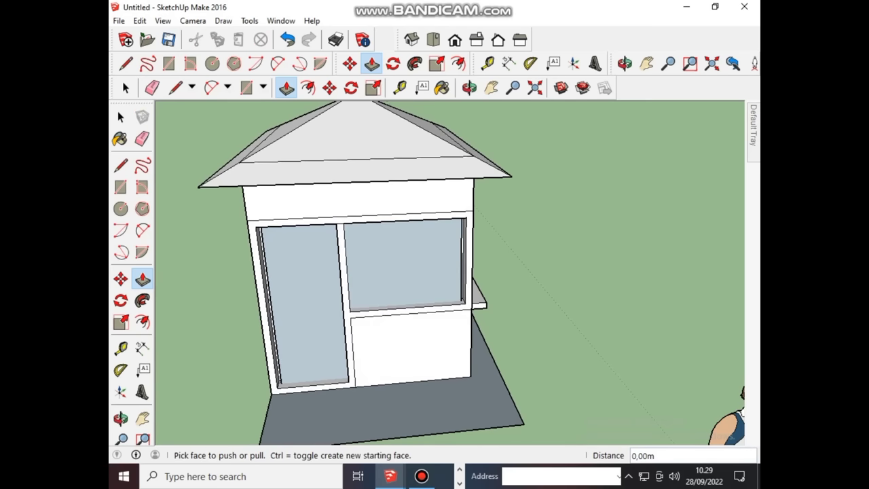
middle_click_drag(407, 343, 408, 320)
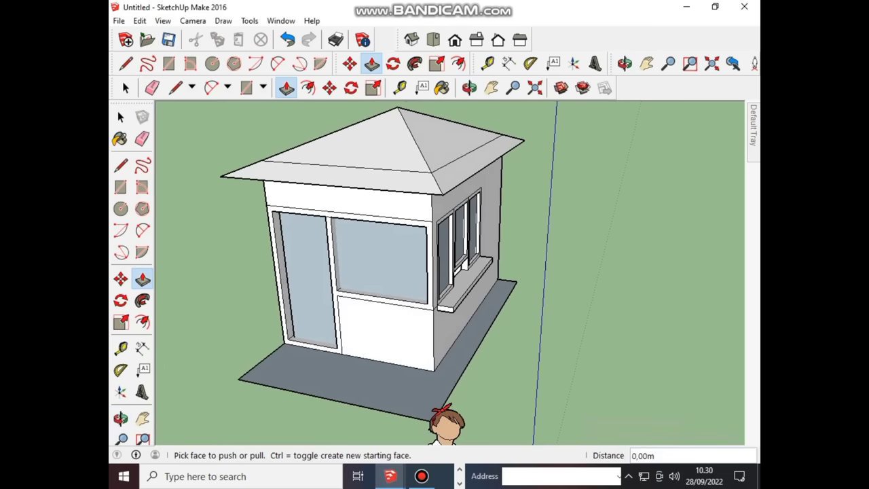
key("ctrl+z")
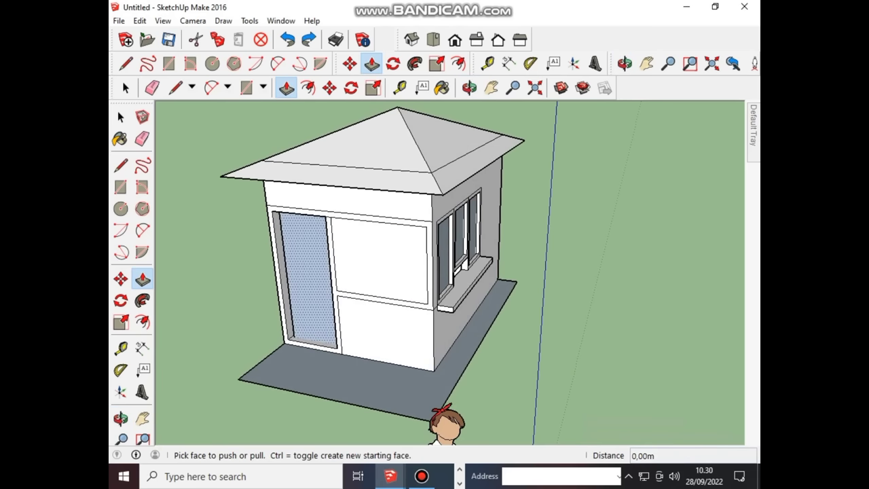
key("ctrl+z")
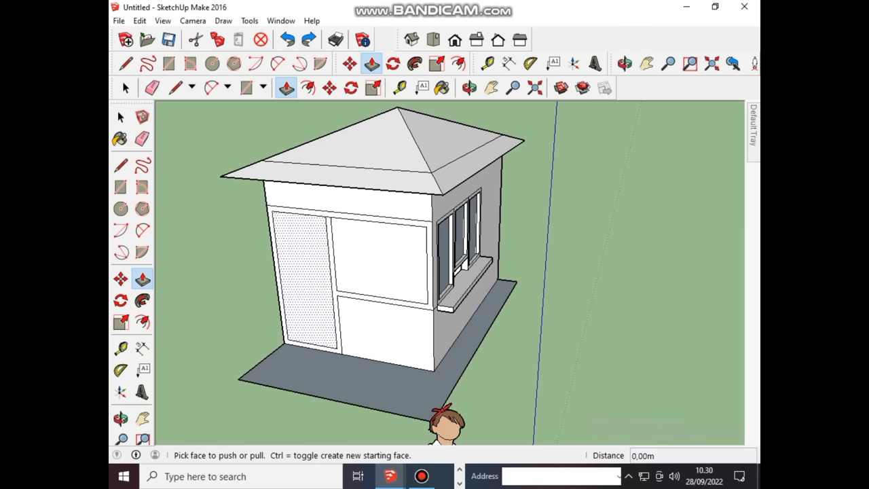
Step: Recess the left door panel 0.10 m and start, then cancel, a push on the upper window panel
left_click(308, 268)
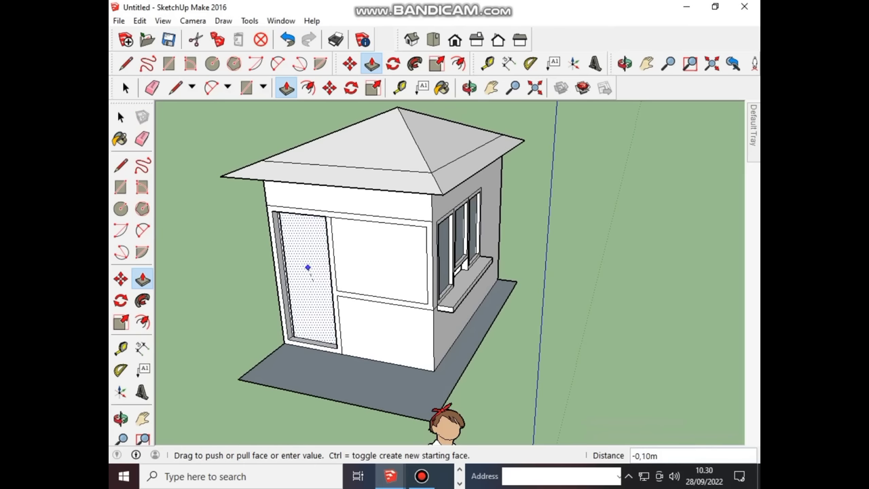
left_click(305, 263)
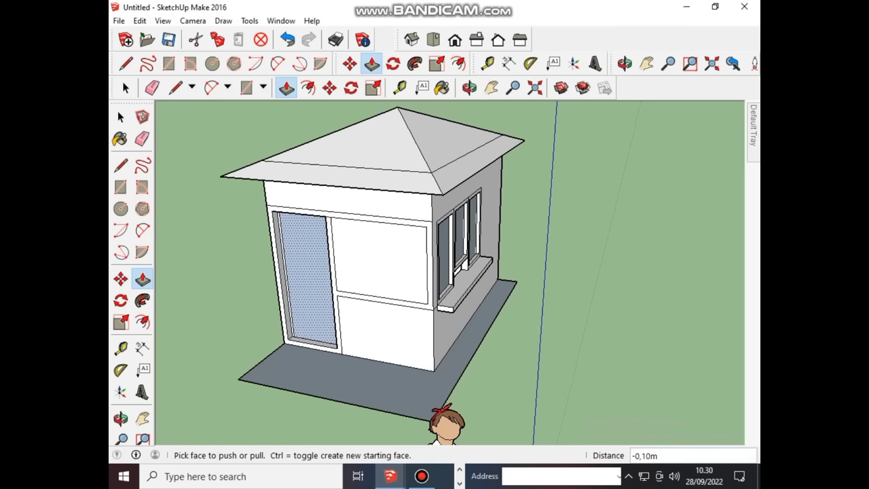
left_click(381, 265)
key("Escape")
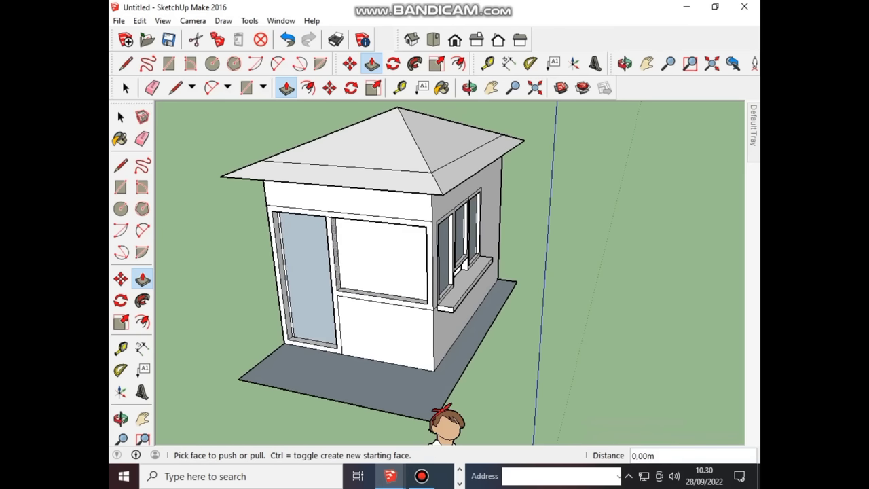
scroll(302, 296, "up", 3)
scroll(304, 295, "up", 2)
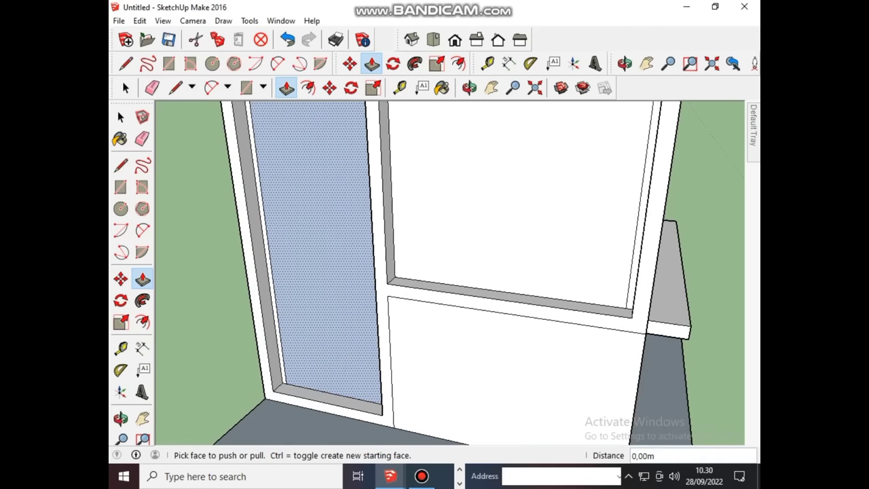
scroll(304, 295, "up", 2)
key("o")
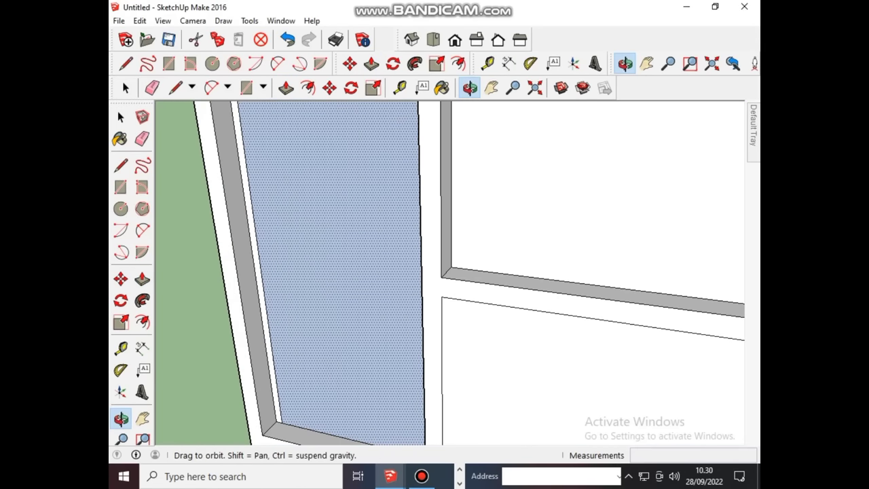
left_click_drag(475, 272, 461, 292)
key("p")
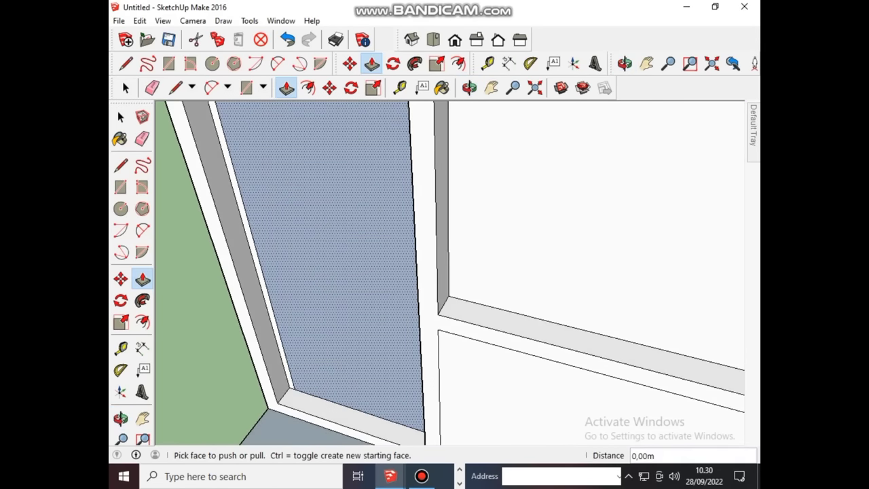
Step: From a near-frontal view, undo the window panel and left pane recesses
scroll(451, 272, "down", 1)
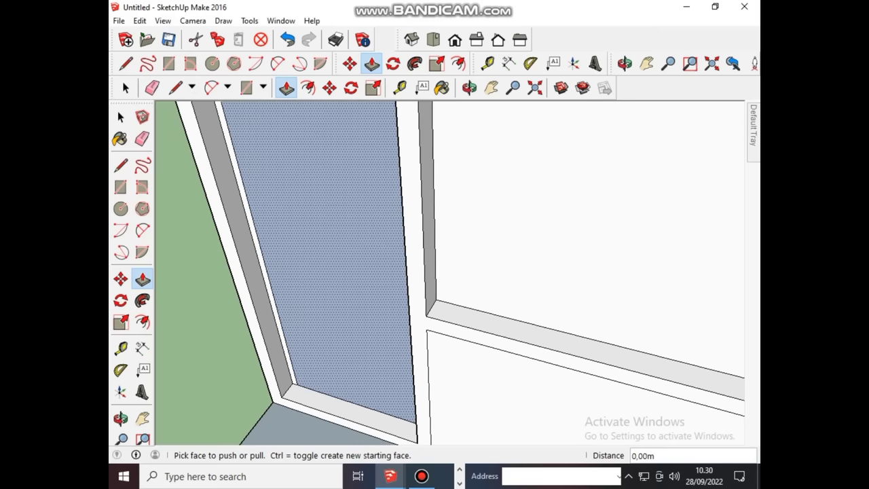
scroll(452, 272, "down", 1)
scroll(451, 272, "down", 3)
scroll(452, 272, "down", 1)
scroll(398, 306, "down", 1)
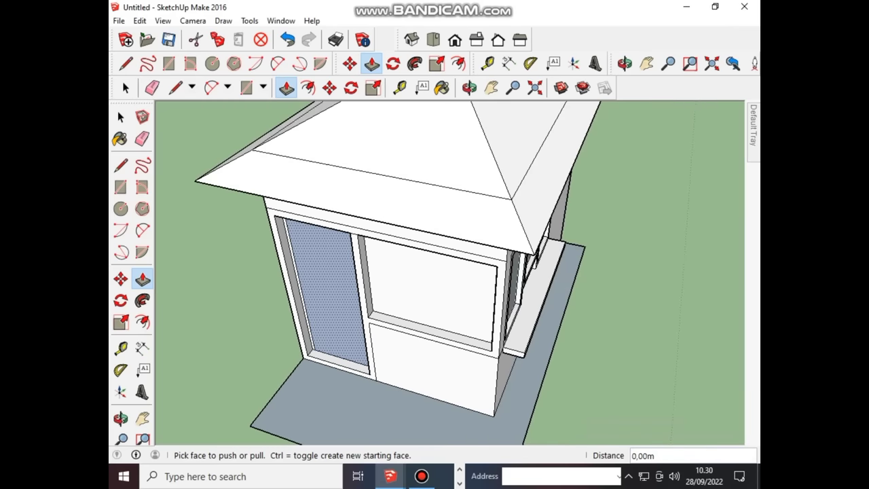
middle_click_drag(326, 292, 458, 278)
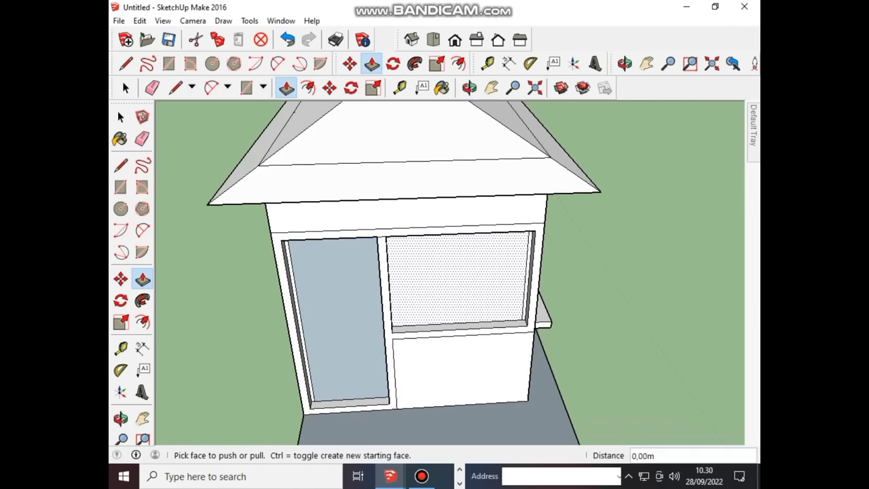
key("ctrl+z")
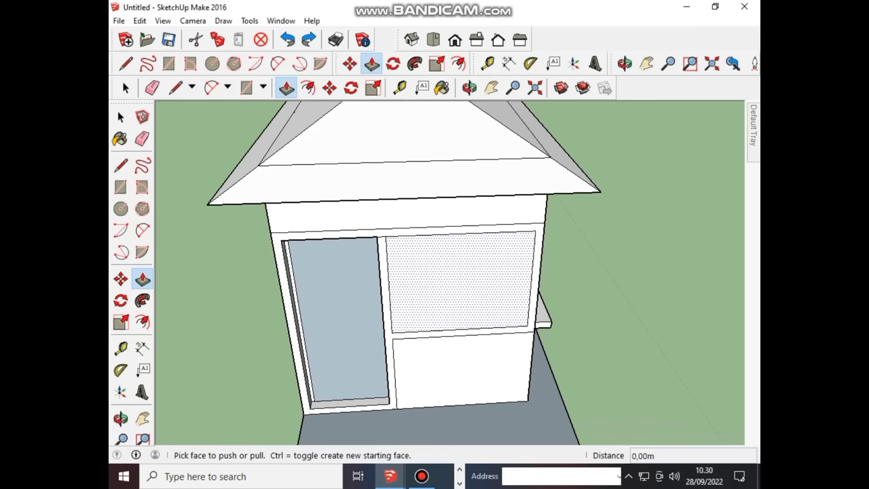
key("ctrl+z")
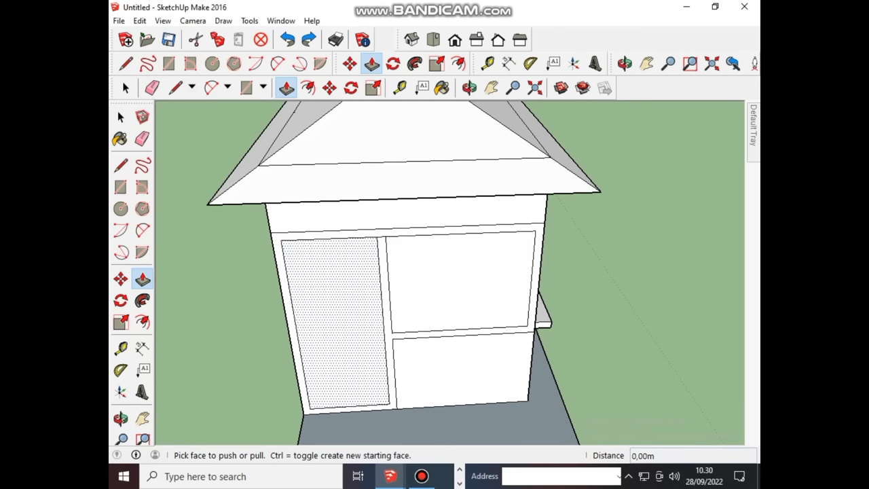
Step: Recess the left tall pane 0.10 m inward and inspect the right side and roof
left_click(353, 337)
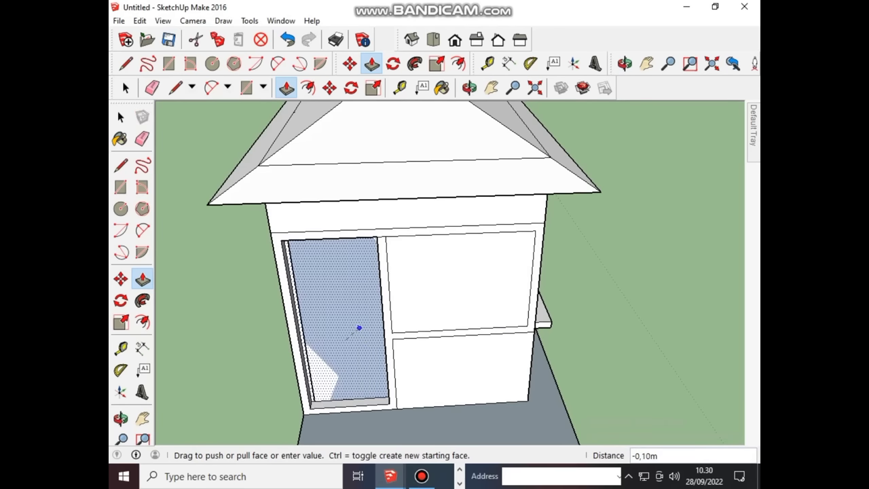
left_click(367, 324)
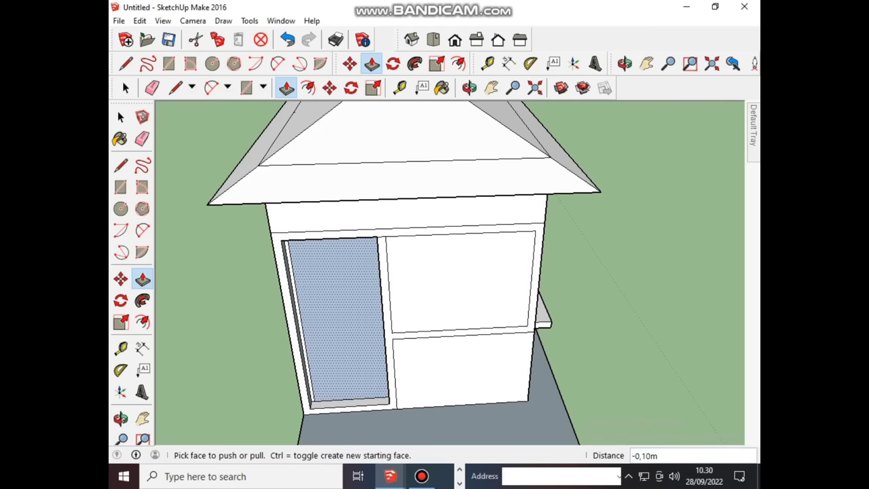
scroll(408, 285, "down", 3)
scroll(407, 286, "down", 2)
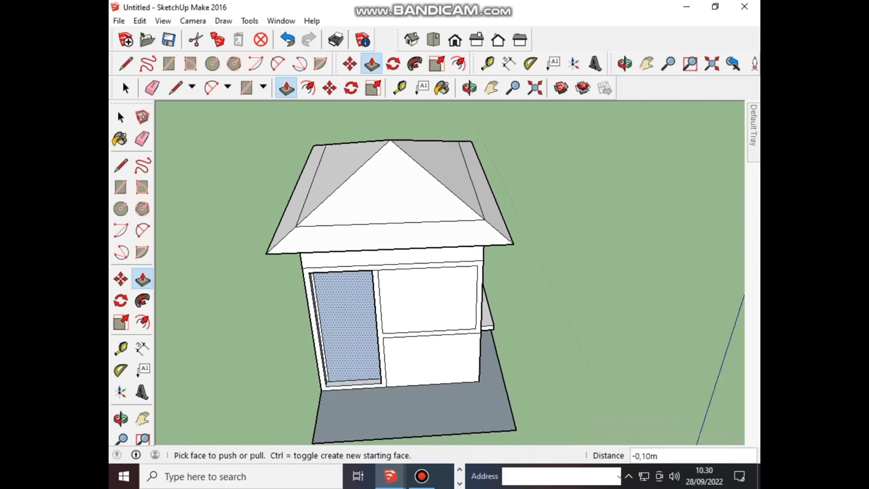
scroll(407, 285, "down", 1)
mouse_move(590, 408)
middle_mouse_down()
mouse_move(580, 438)
mouse_move(594, 414)
middle_mouse_up()
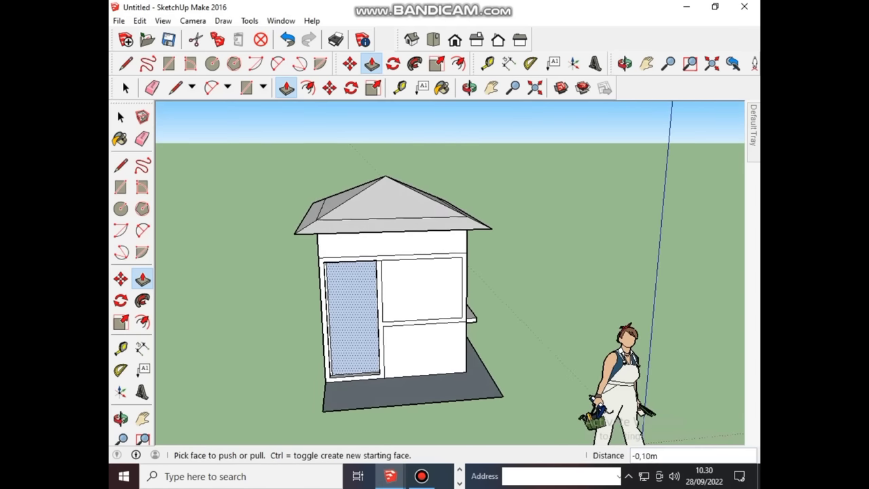
scroll(357, 332, "up", 1)
scroll(357, 331, "up", 1)
scroll(356, 331, "up", 2)
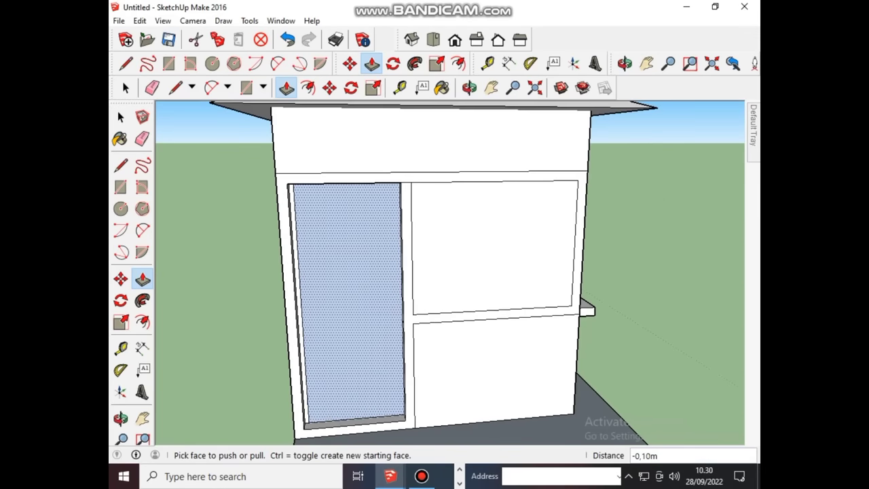
middle_click_drag(357, 331, 320, 360)
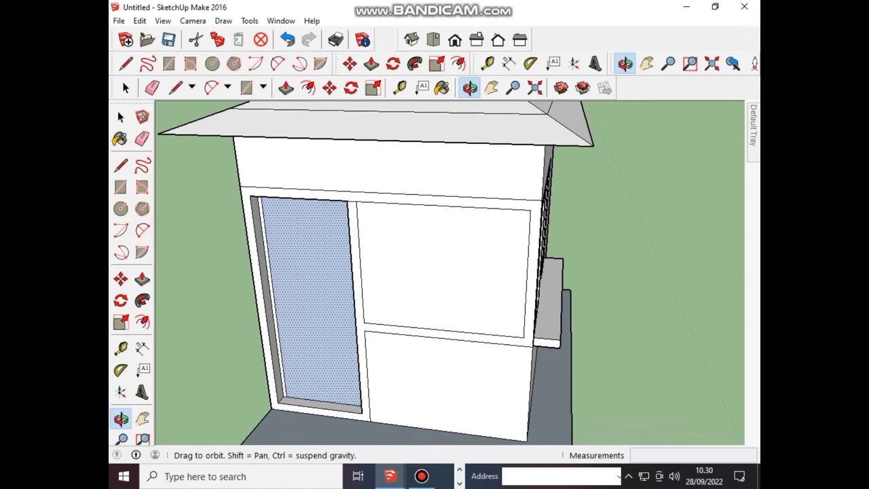
scroll(264, 231, "up", 2)
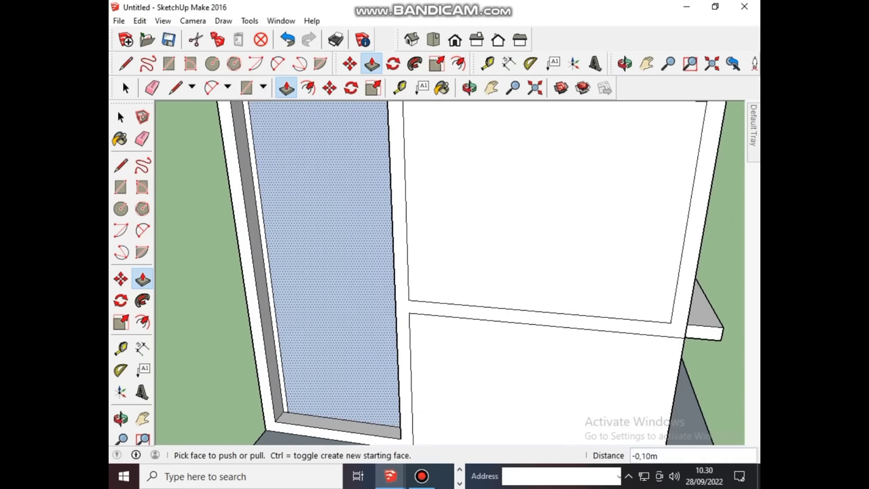
scroll(251, 367, "up", 2)
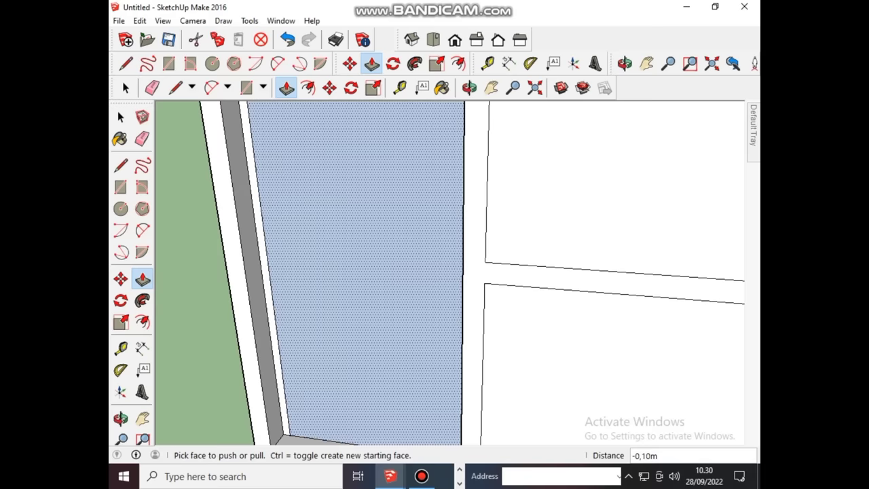
Step: Push the door glass 0.29 m deeper into the wall, then undo that deeper recess
left_click(258, 272)
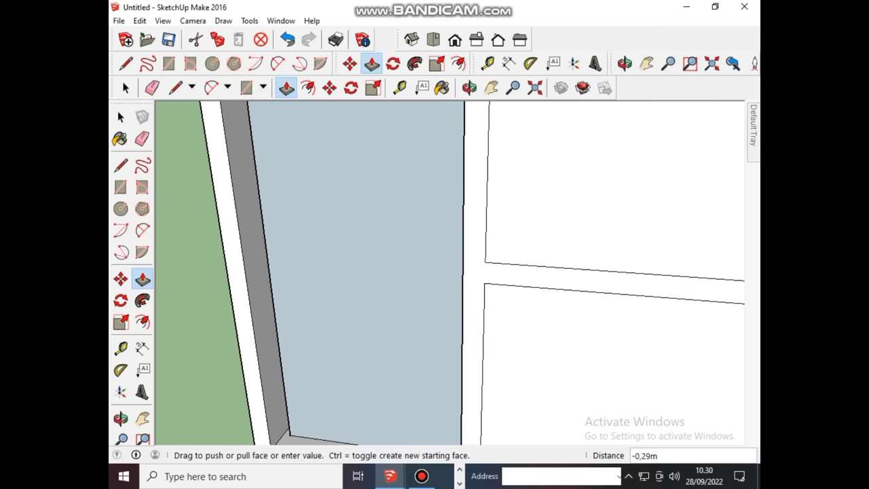
left_click(306, 271)
scroll(297, 348, "down", 2)
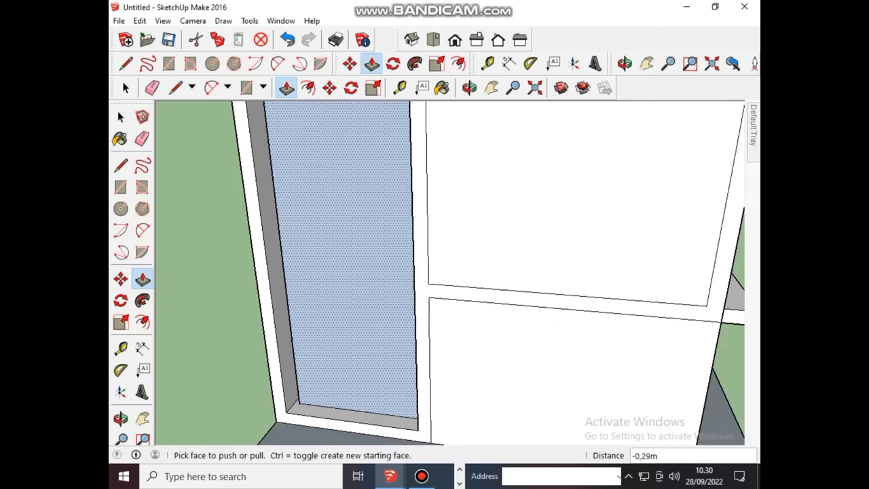
scroll(319, 339, "down", 1)
scroll(319, 340, "down", 2)
mouse_move(326, 320)
middle_mouse_down()
mouse_move(367, 299)
mouse_move(394, 340)
middle_mouse_up()
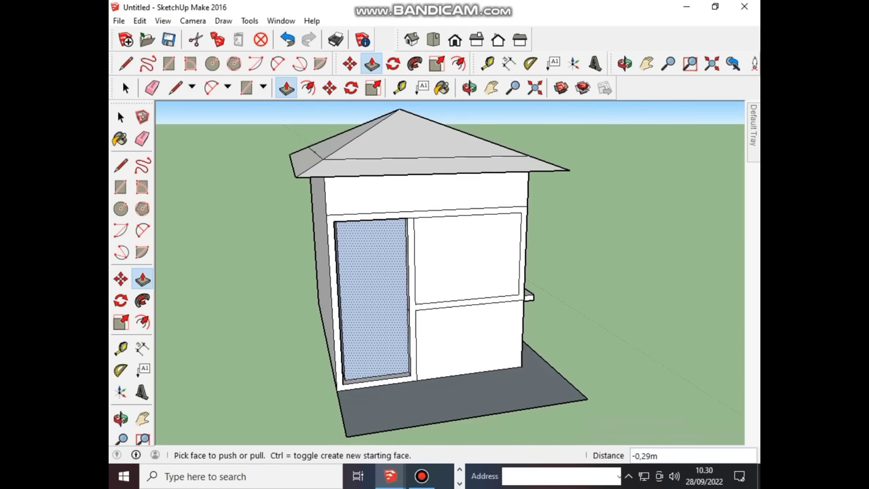
left_click(384, 290)
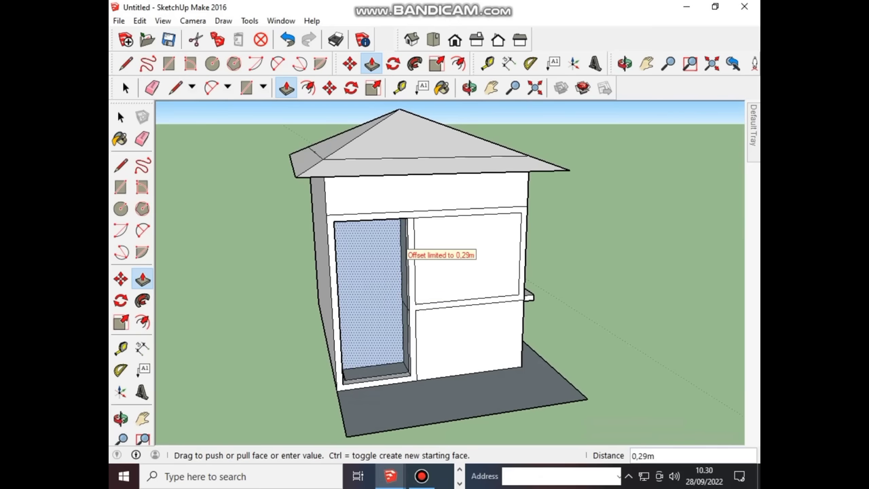
scroll(378, 272, "down", 2)
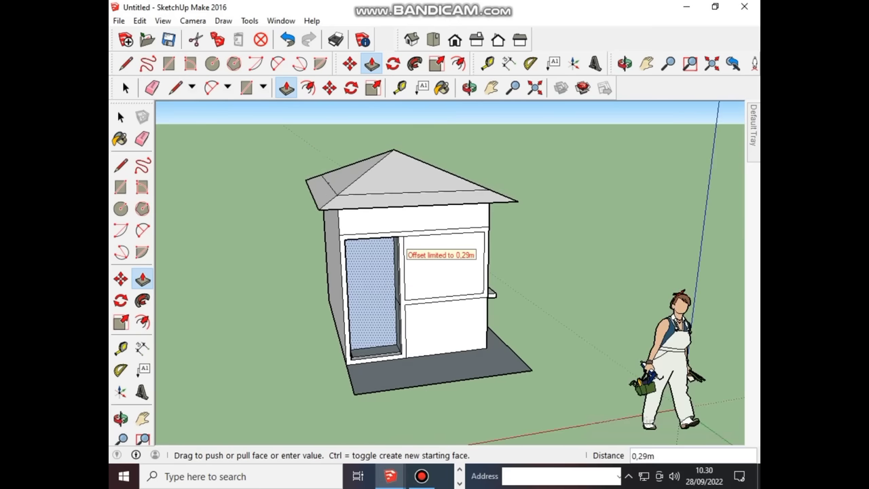
left_click(402, 250)
key("ctrl+z")
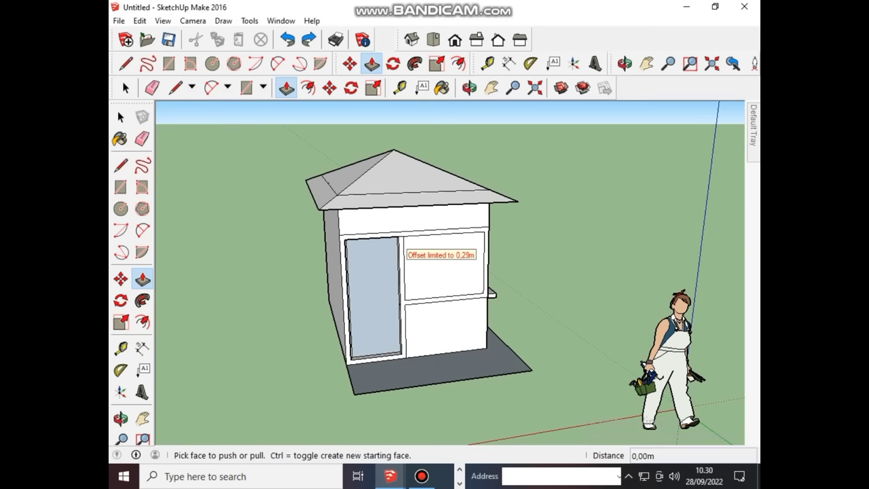
key("ctrl+z")
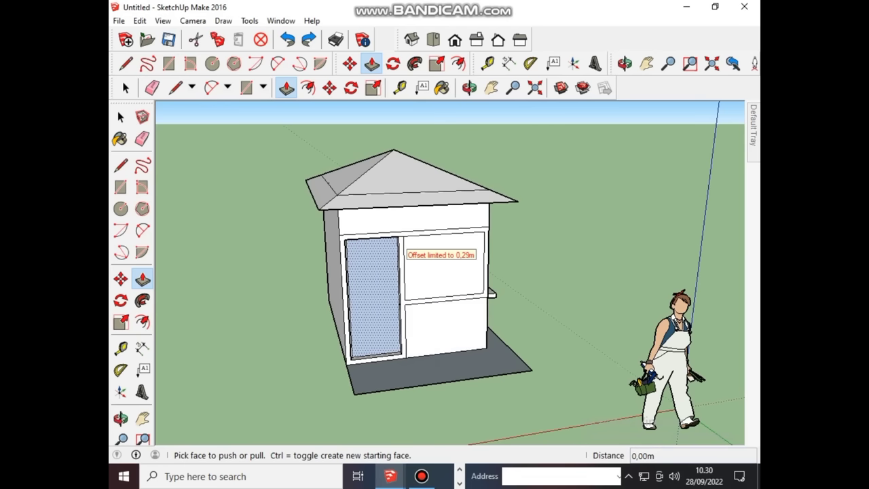
key("ctrl+z")
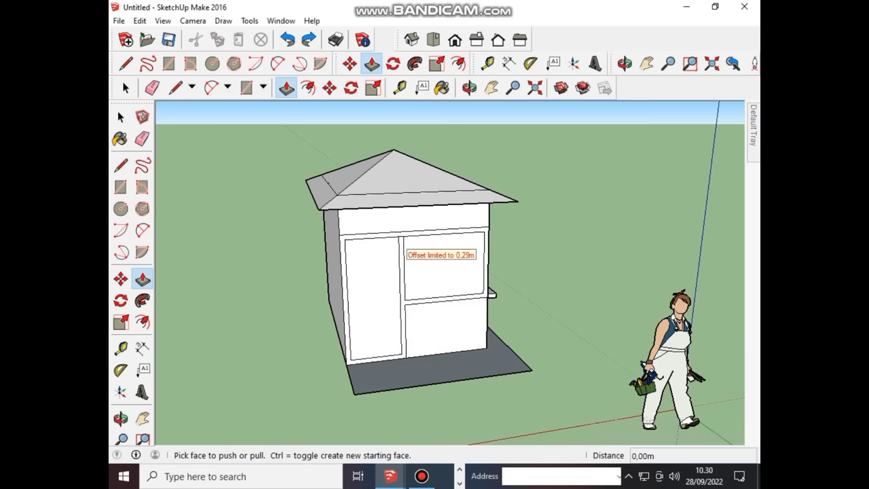
key("ctrl+z")
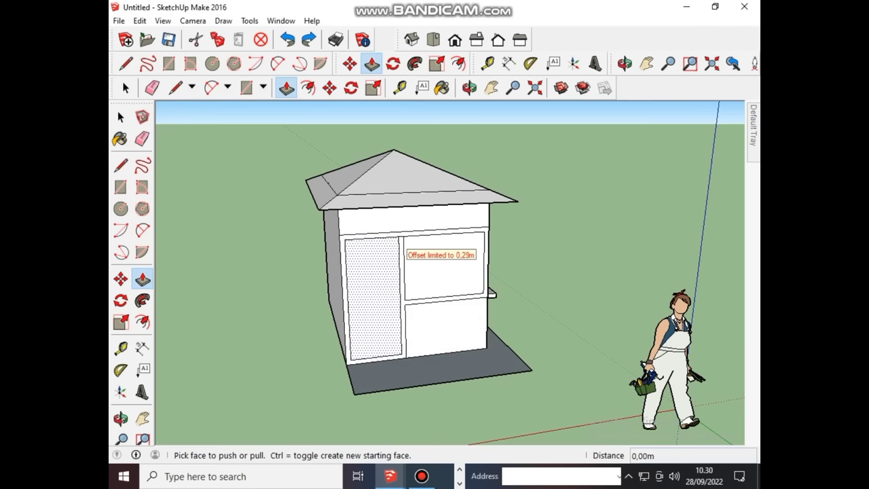
Step: Recess the left glass panel 0.10 m into the front wall and view the wall squarely
scroll(408, 258, "up", 2)
scroll(408, 258, "up", 2)
middle_click_drag(408, 258, 475, 272)
middle_click_drag(538, 280, 523, 293)
key("p")
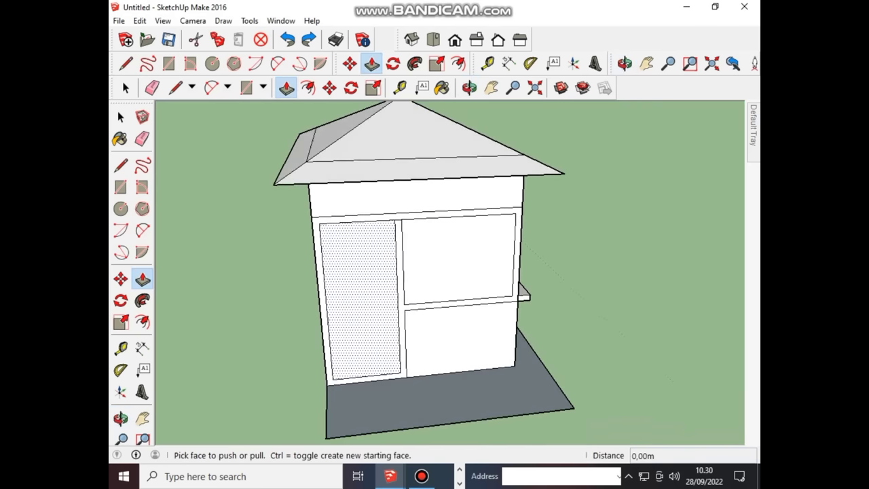
left_click_drag(364, 304, 364, 298)
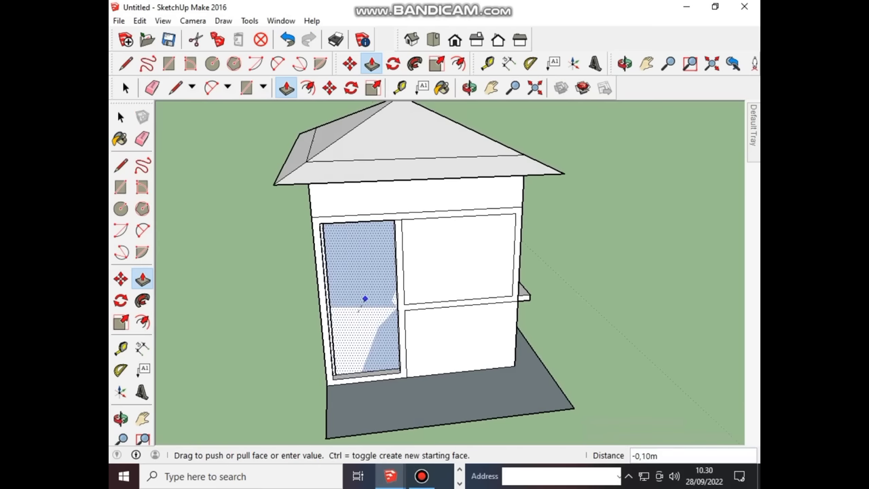
left_click(366, 298)
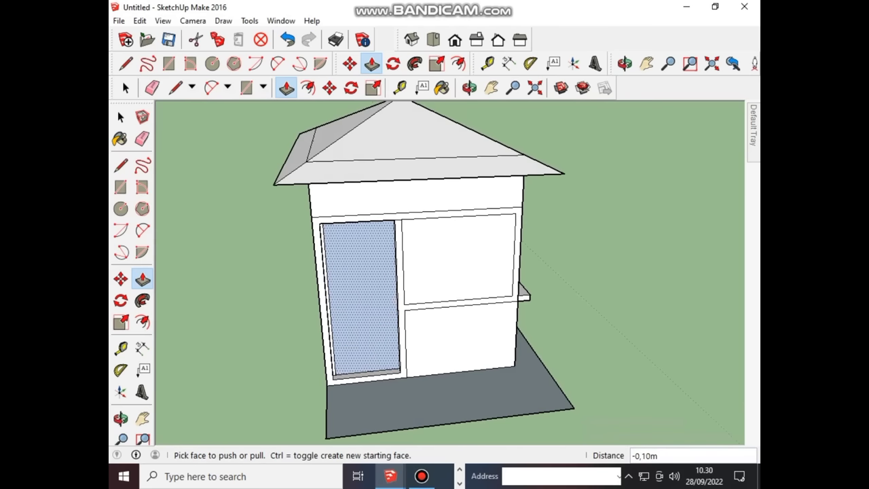
scroll(372, 314, "up", 1)
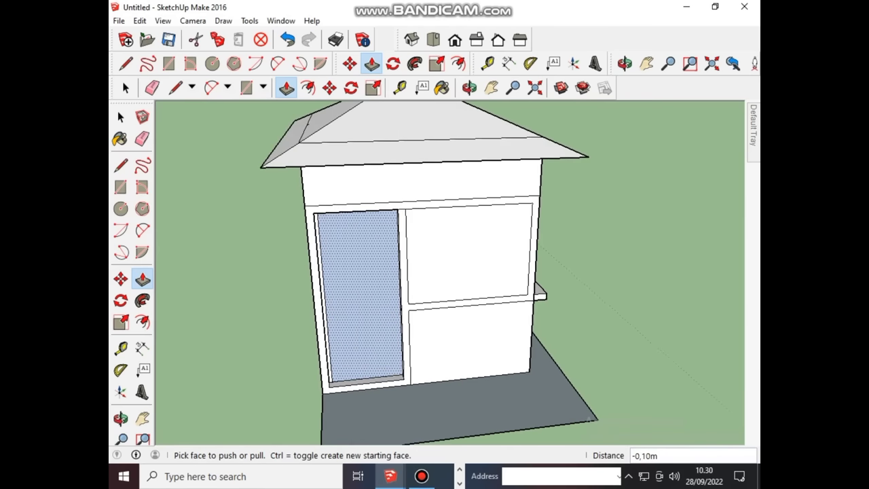
scroll(372, 314, "up", 3)
scroll(373, 309, "up", 1)
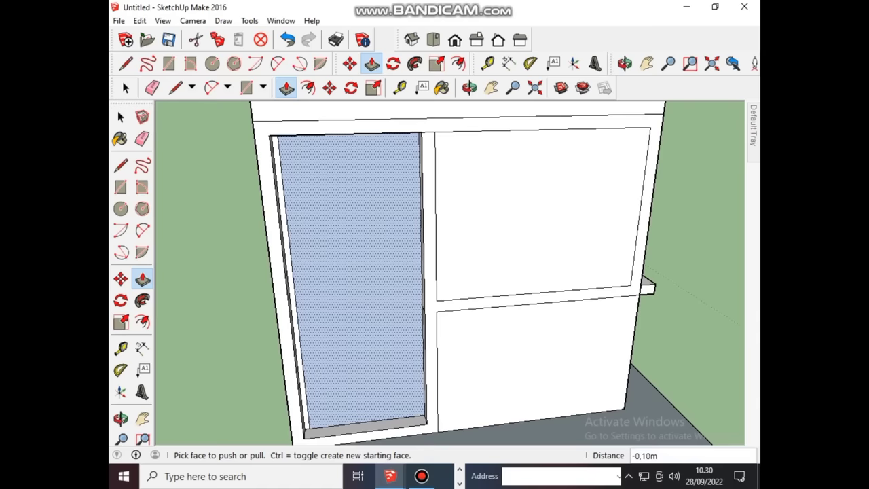
middle_click_drag(350, 278, 408, 285)
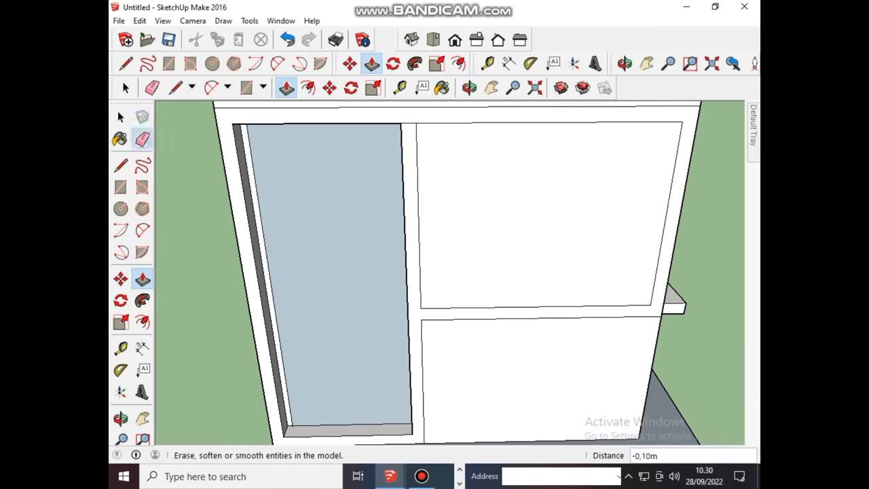
Step: Erase the leftover thin strip edge beside the recessed left glass panel, then zoom to check
left_click(142, 138)
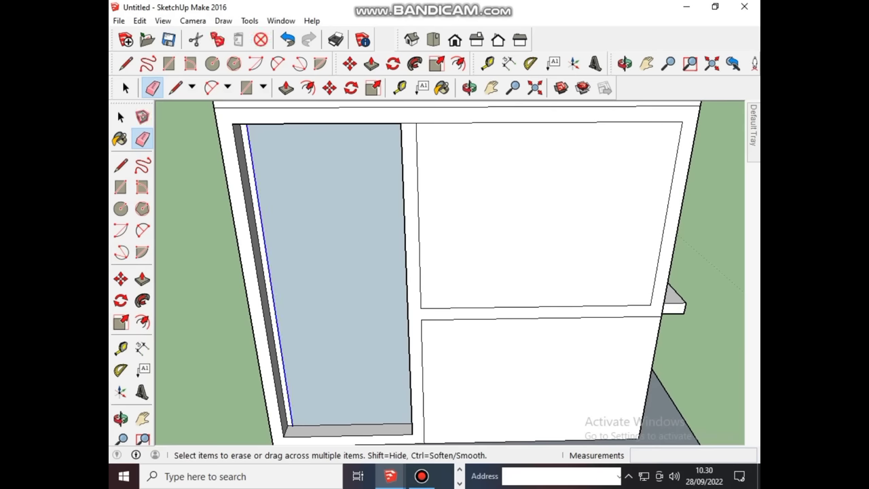
left_click(267, 271)
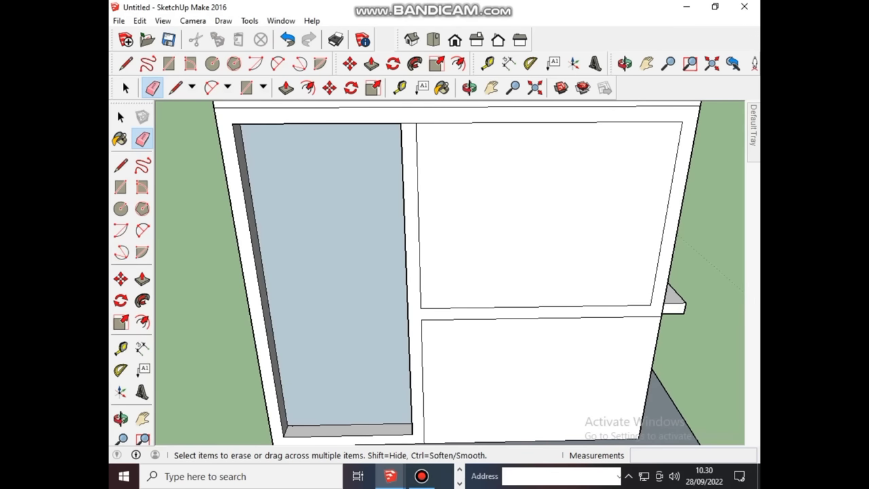
scroll(309, 411, "down", 2)
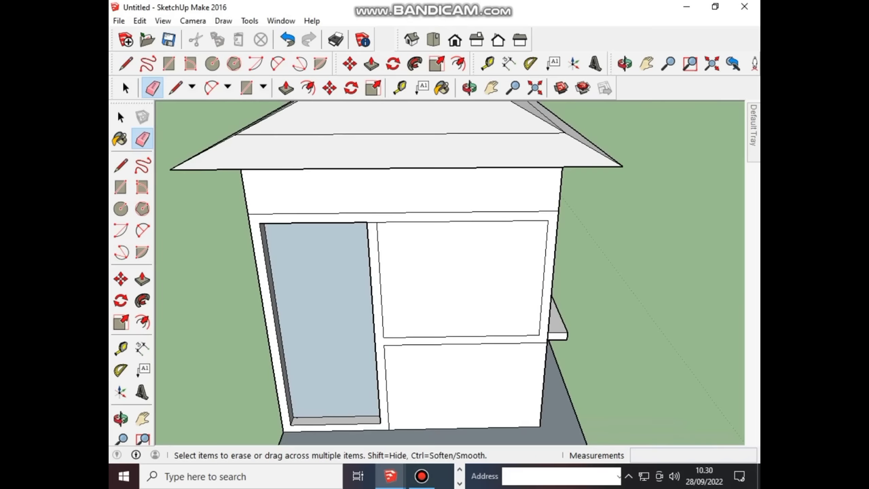
scroll(406, 331, "up", 1)
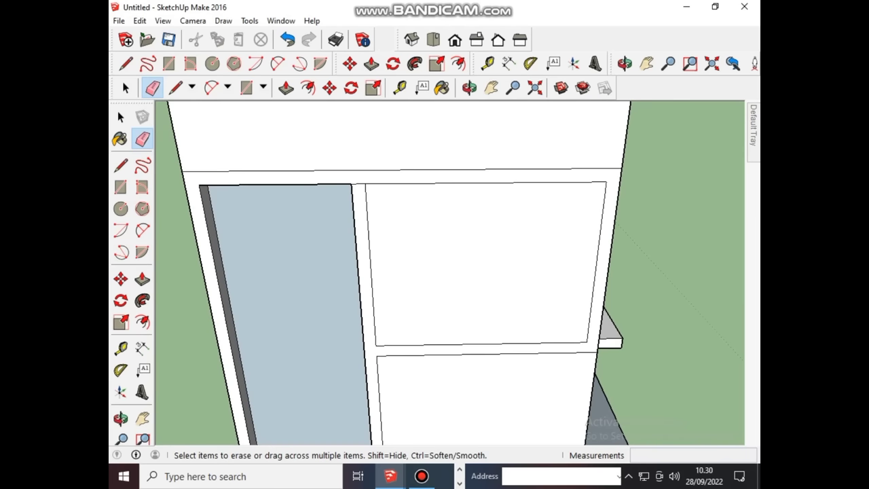
scroll(404, 321, "down", 2)
scroll(404, 321, "up", 1)
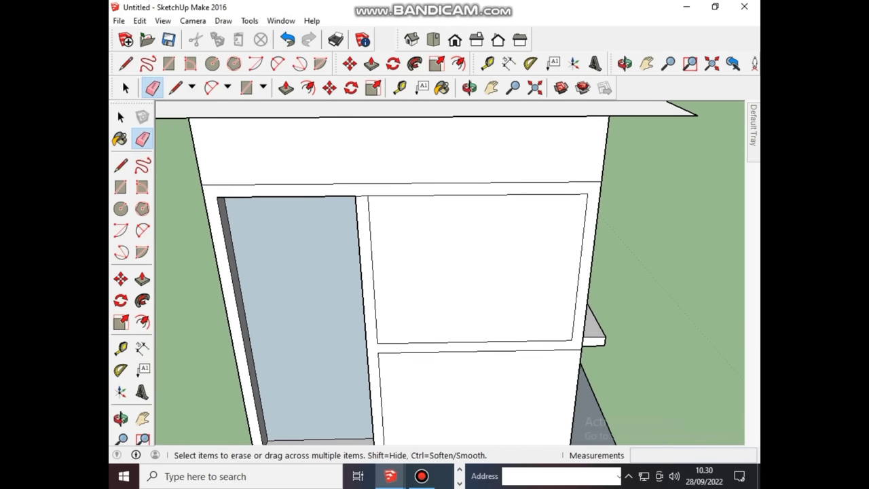
scroll(404, 322, "down", 2)
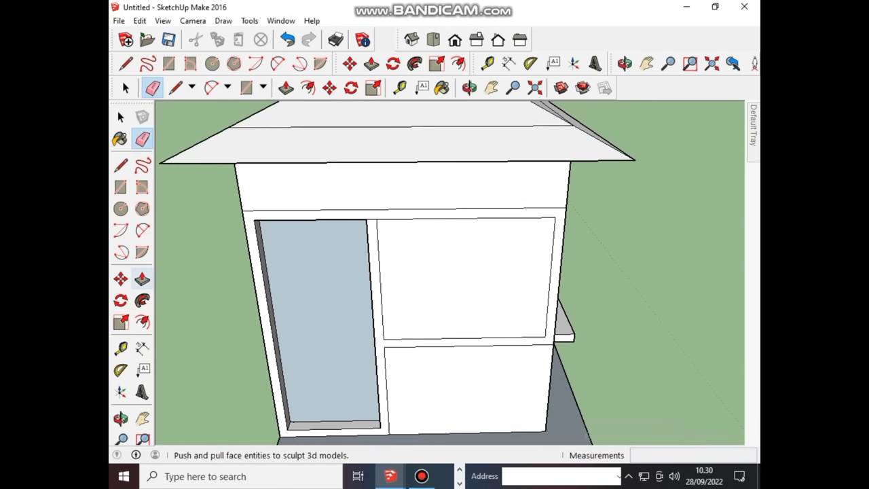
Step: Push the upper right window face 0.21 m into the wall and orbit around to inspect it
left_click(142, 278)
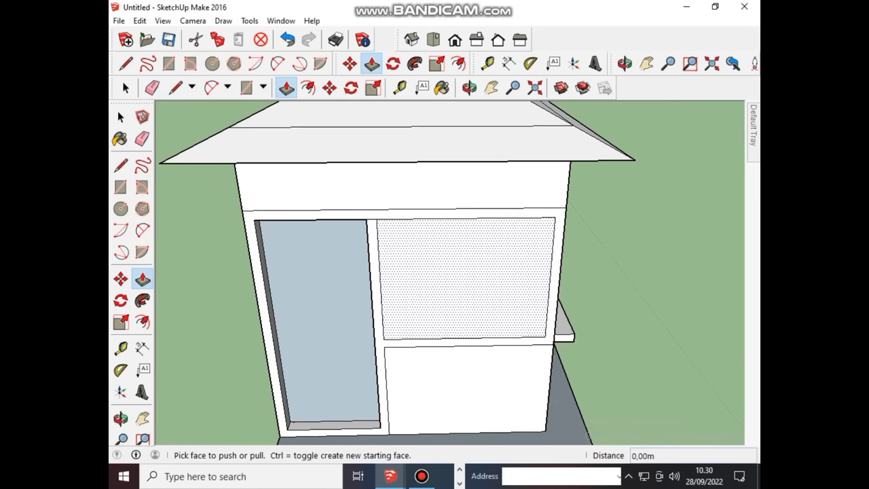
left_click(465, 278)
left_click(465, 278)
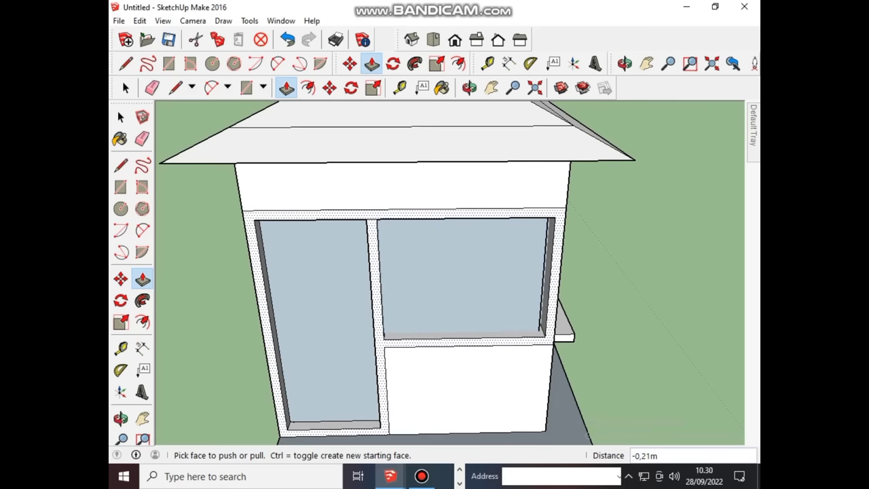
mouse_move(475, 272)
middle_mouse_down()
mouse_move(407, 265)
mouse_move(417, 261)
middle_mouse_up()
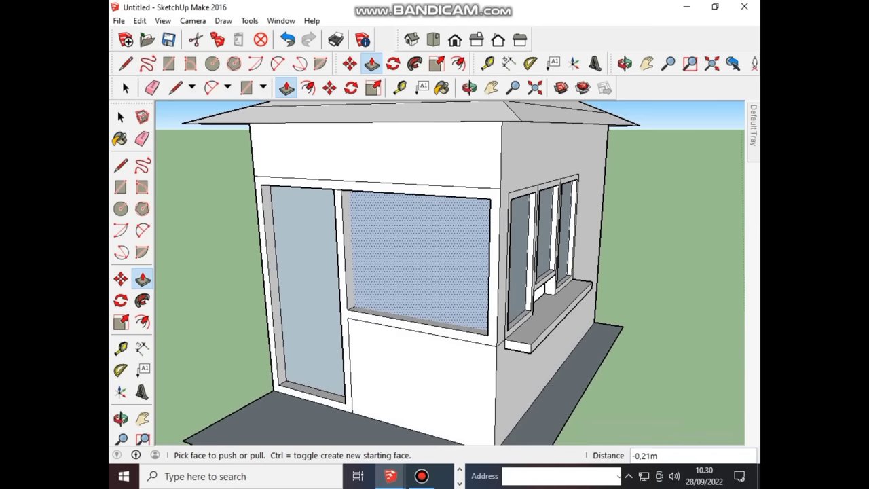
middle_click_drag(417, 261, 476, 258)
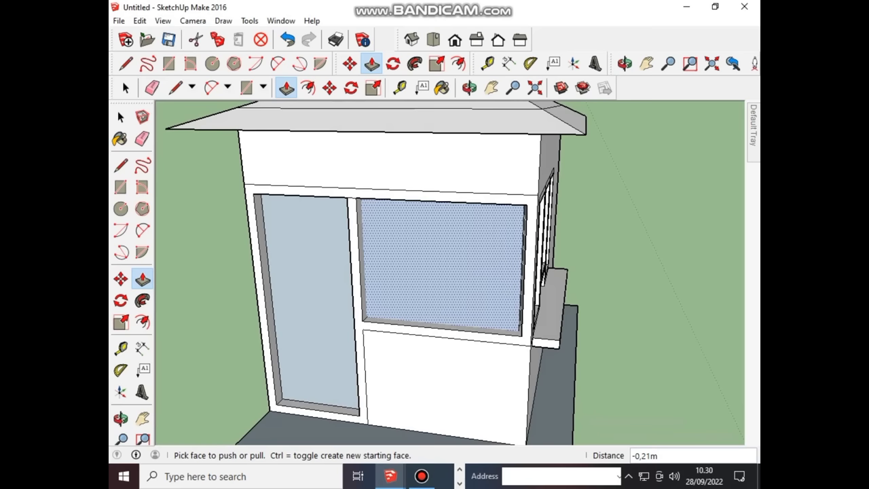
Step: Undo the upper right window recess, the door glass recess and both panels' inner offset outlines
key("ctrl+z")
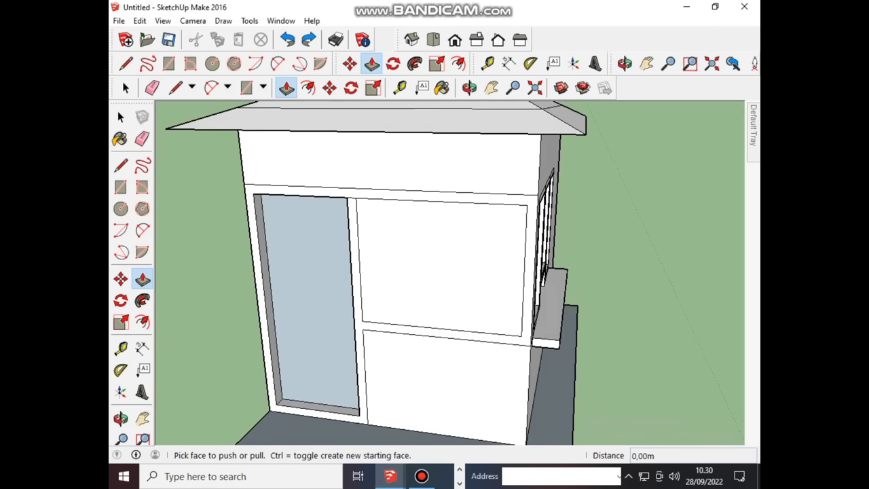
key("ctrl+z")
key("ctrl+z")
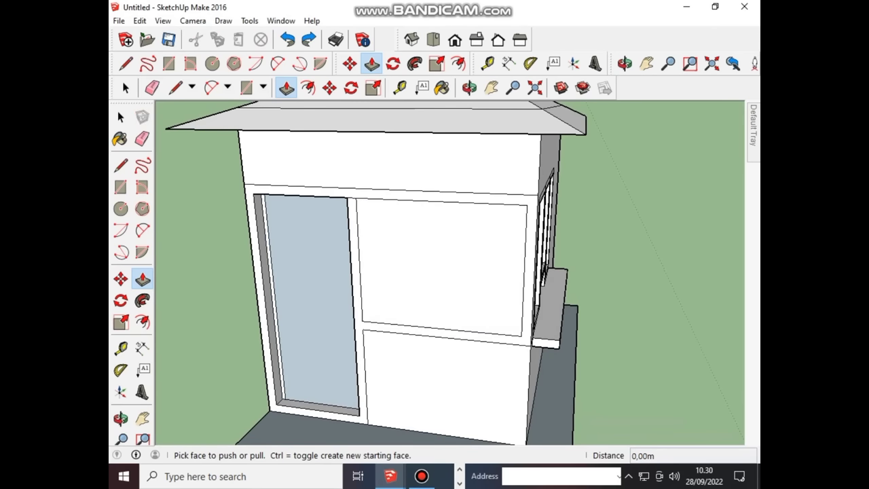
key("ctrl+z")
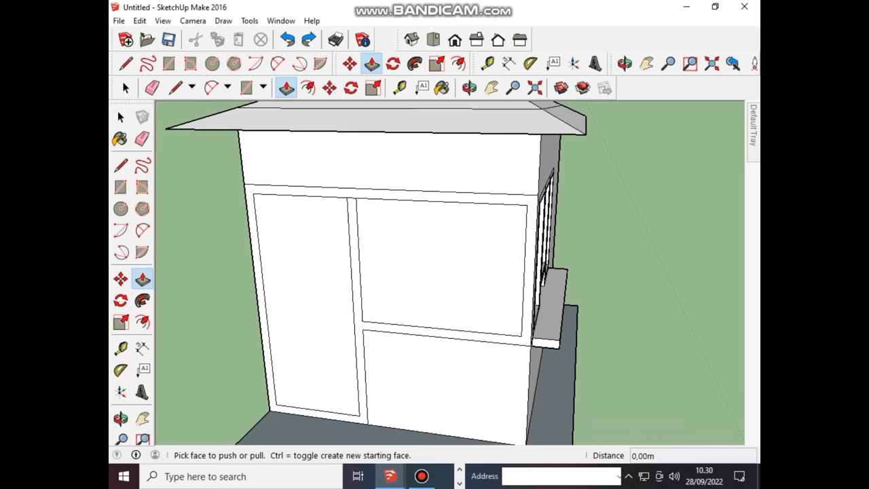
key("ctrl+z")
key("ctrl+z")
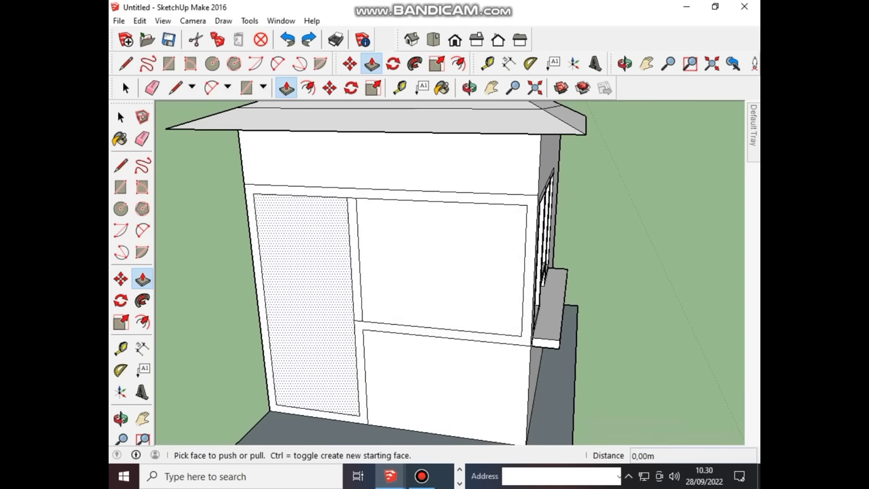
key("Escape")
key("f")
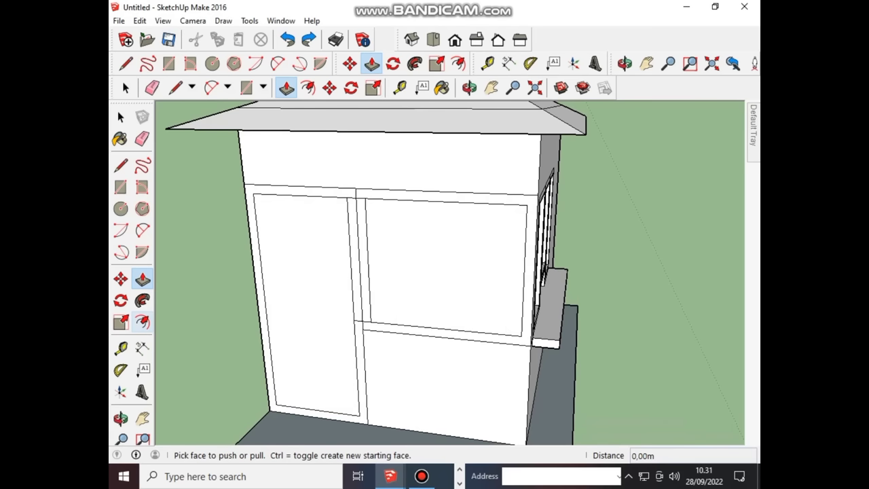
key("ctrl+z")
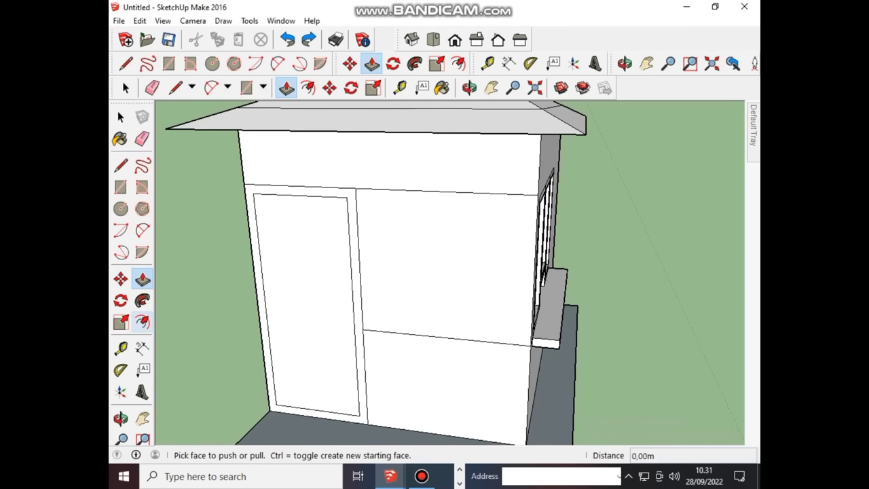
key("ctrl+z")
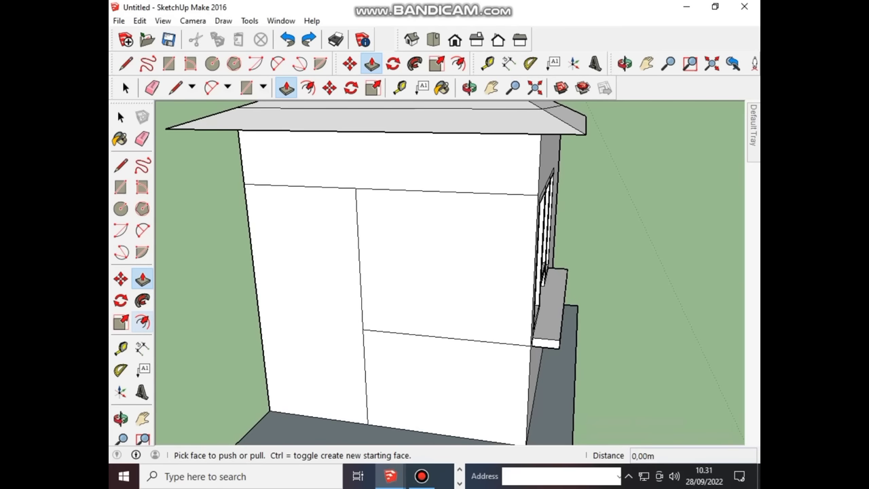
key("ctrl+z")
key("ctrl+z")
Step: Start an inward offset of about 0.16 m inside the upper right wall panel
left_click(142, 322)
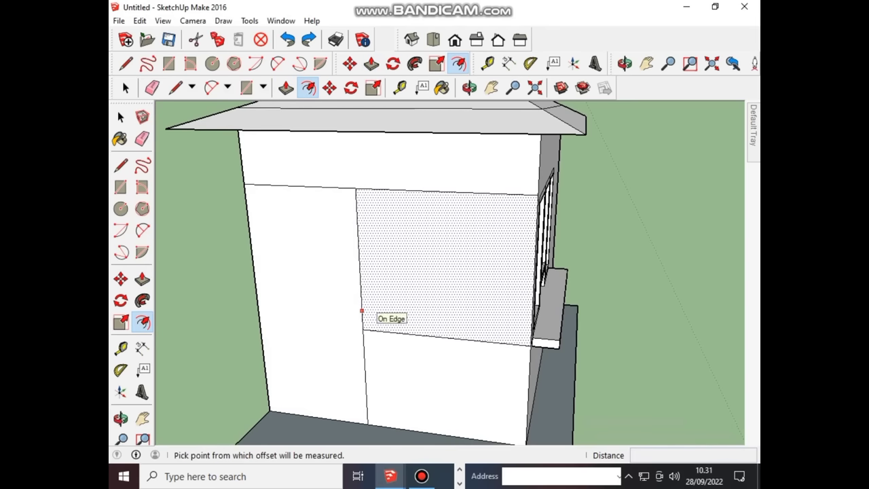
left_click(361, 310)
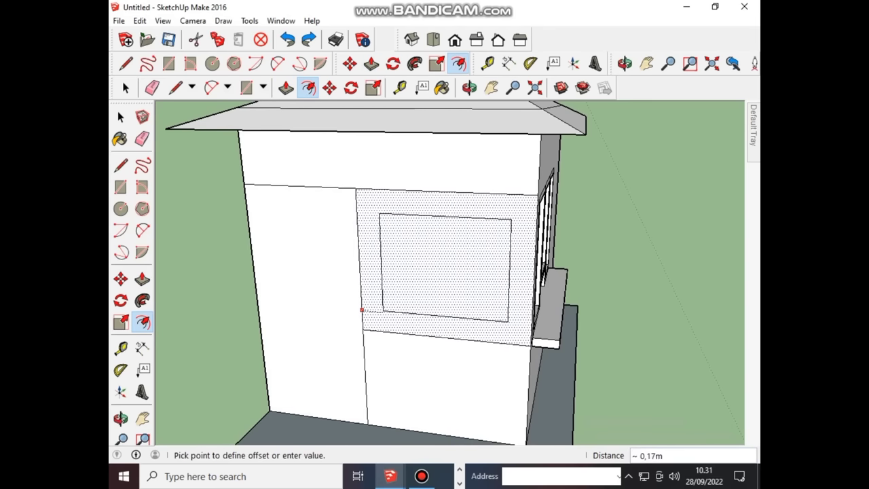
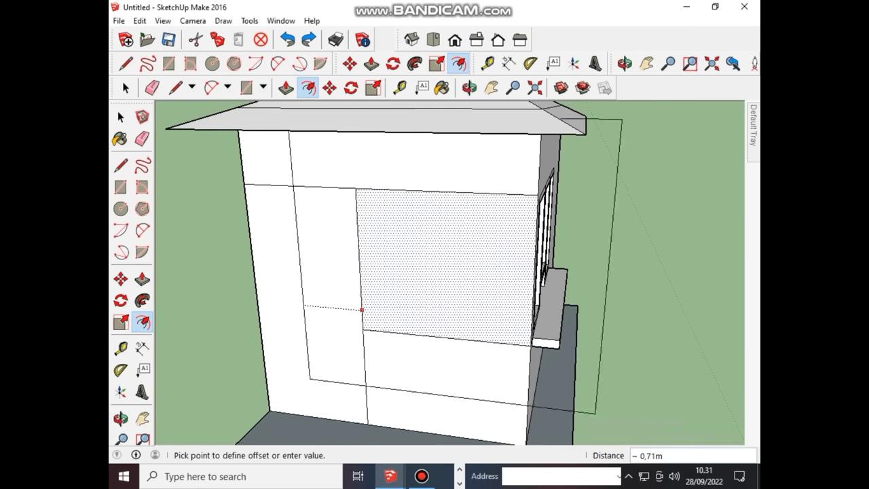
Step: Draw a 1,10m vertical line across the upper wall panel beside the right corner
left_click(121, 165)
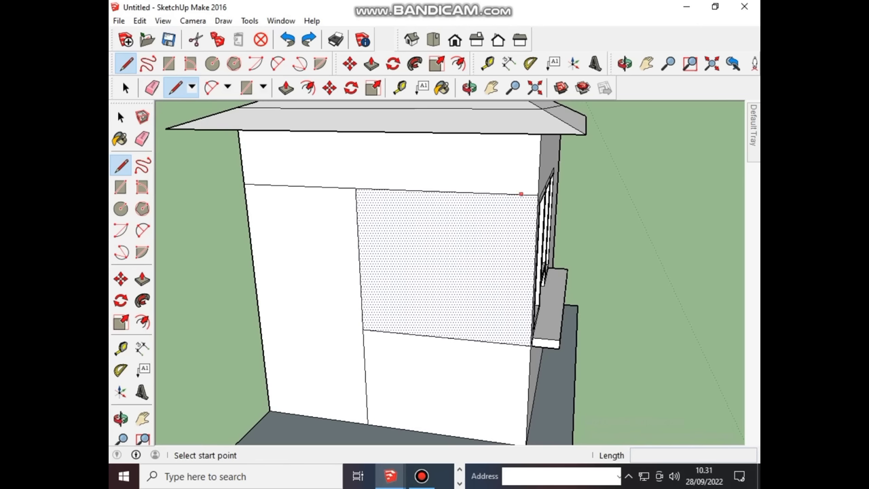
left_click(521, 194)
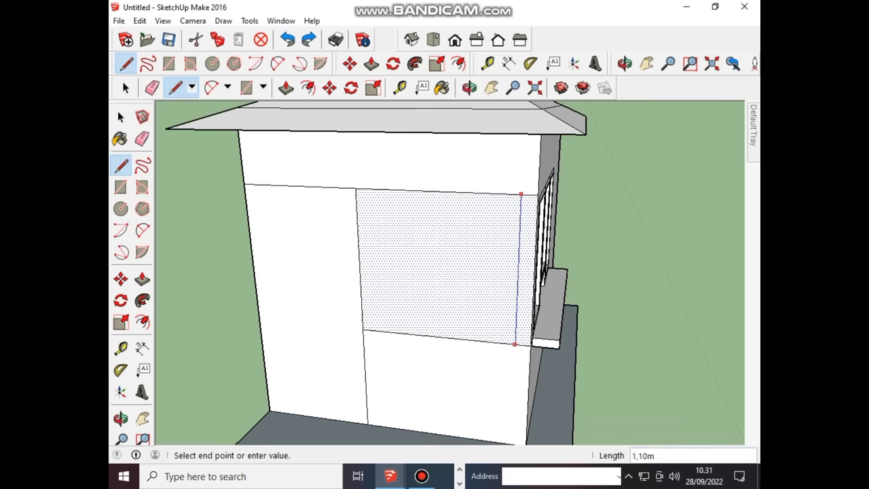
left_click(515, 345)
mouse_move(530, 346)
middle_mouse_down()
mouse_move(417, 343)
mouse_move(496, 343)
mouse_move(476, 320)
middle_mouse_up()
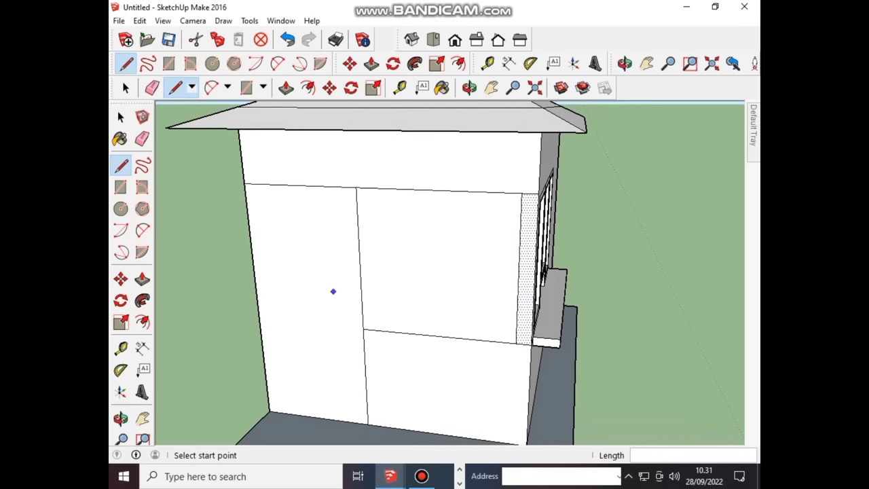
middle_click_drag(279, 215, 364, 249)
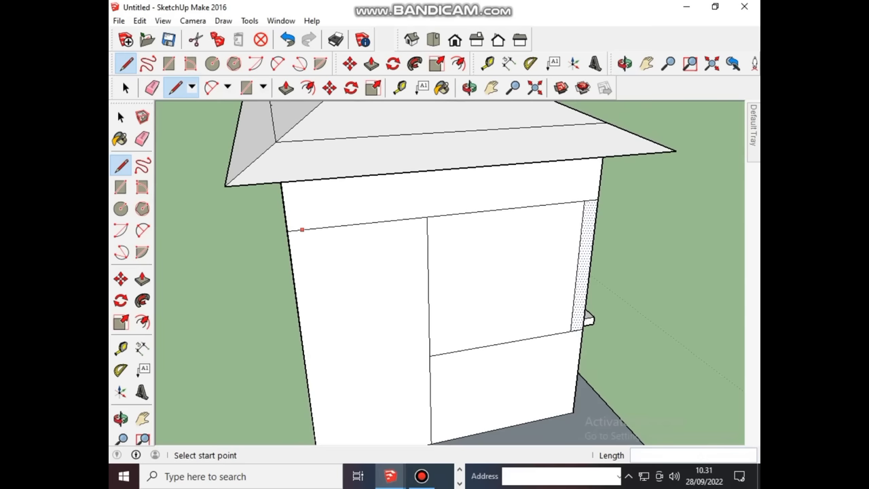
Step: Draw a 1,95m vertical line from the left wall edge to the bottom corner
left_click(302, 230)
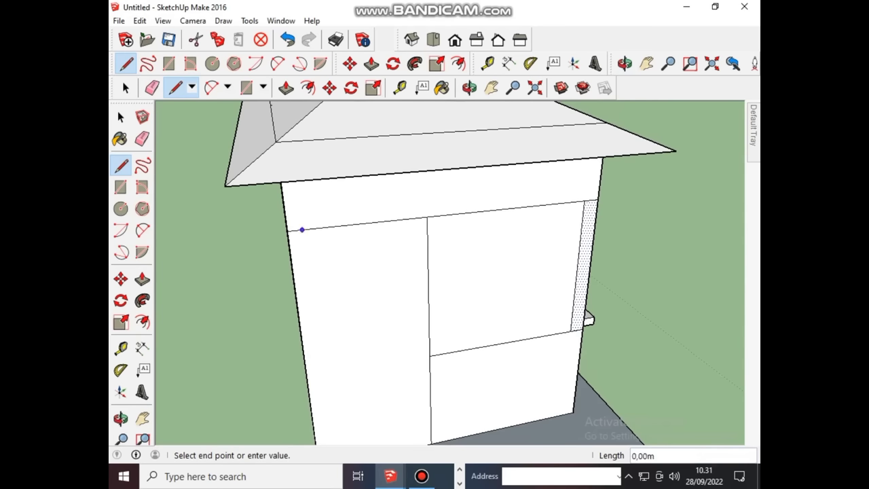
scroll(302, 230, "down", 3)
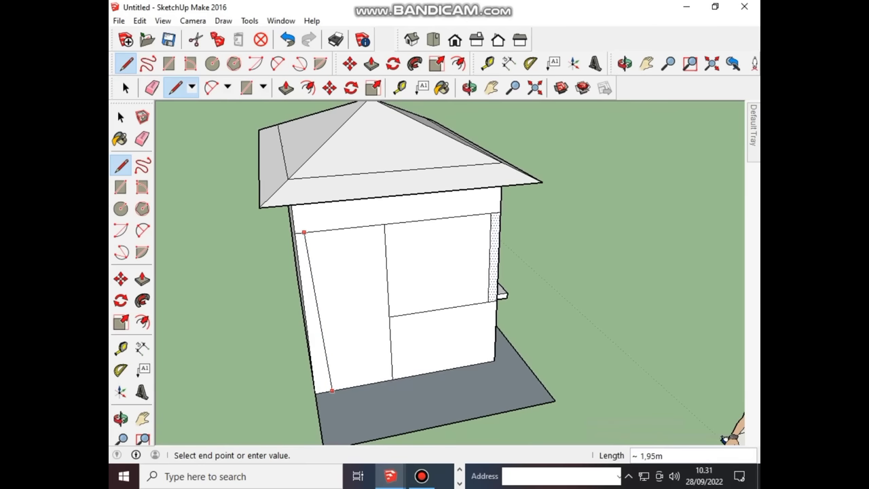
scroll(331, 391, "up", 2)
scroll(328, 390, "up", 1)
left_click(320, 391)
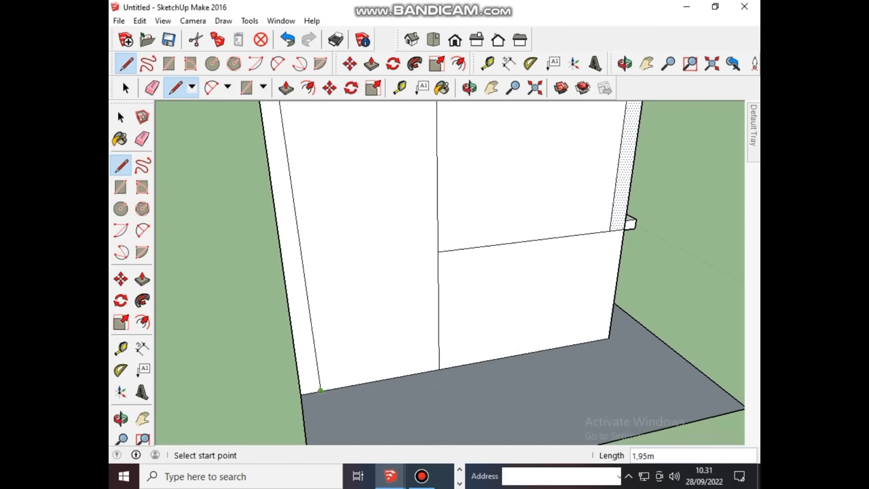
scroll(319, 391, "down", 2)
scroll(320, 391, "down", 1)
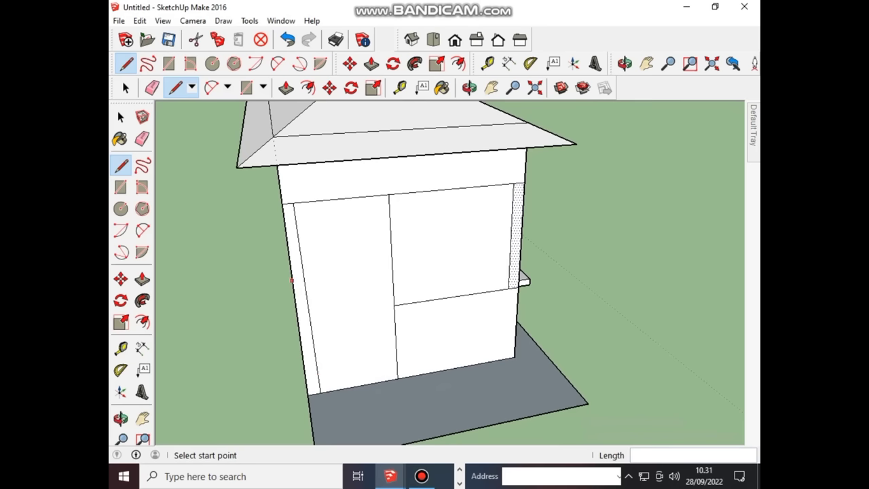
Step: Try the Offset, Move and Scale tools, select the left panel and dividing edge, then deselect
left_click(141, 322)
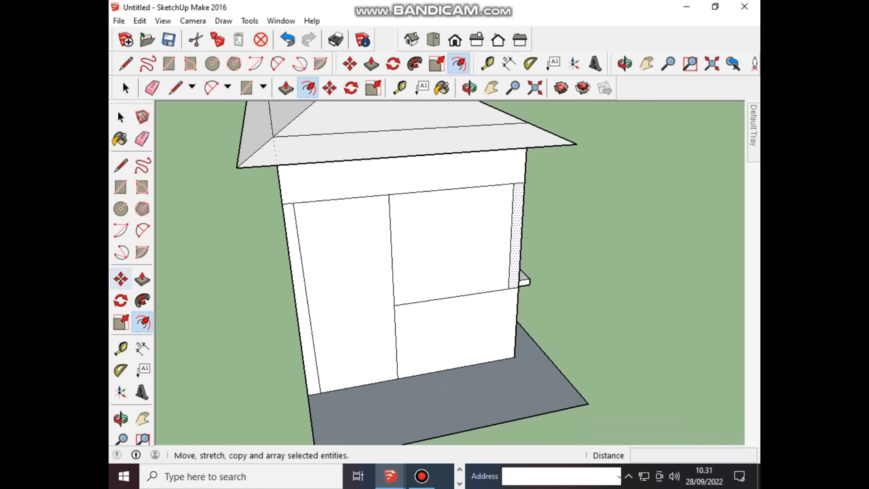
left_click(121, 279)
left_click(121, 322)
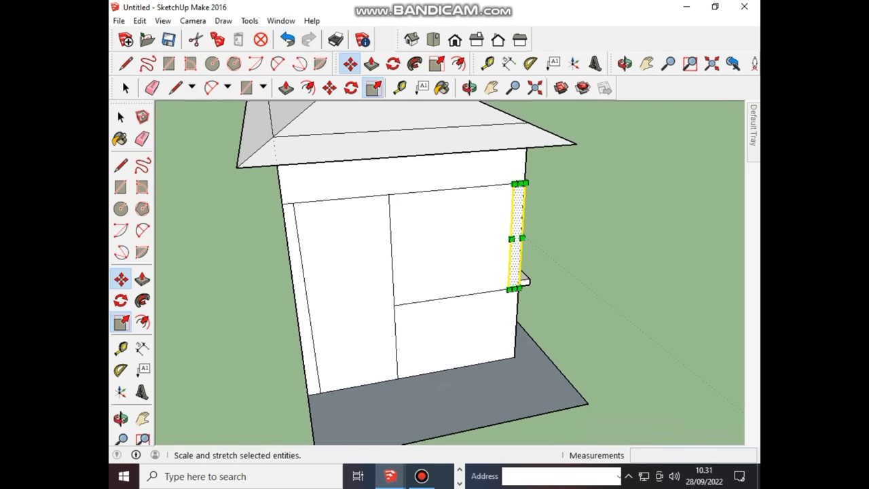
left_click(142, 322)
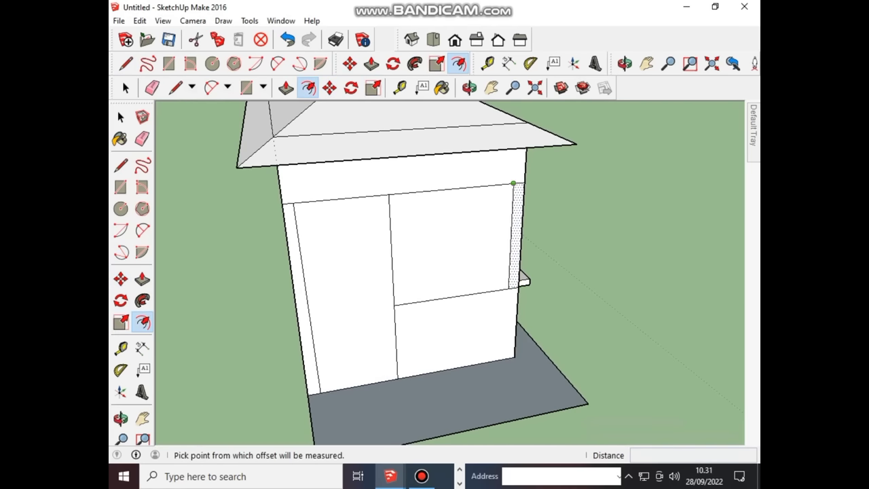
left_click(121, 117)
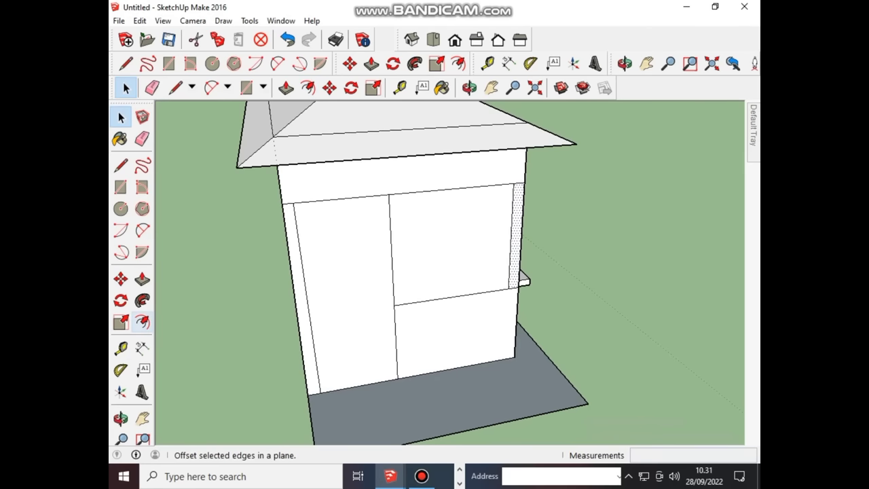
left_click(142, 322)
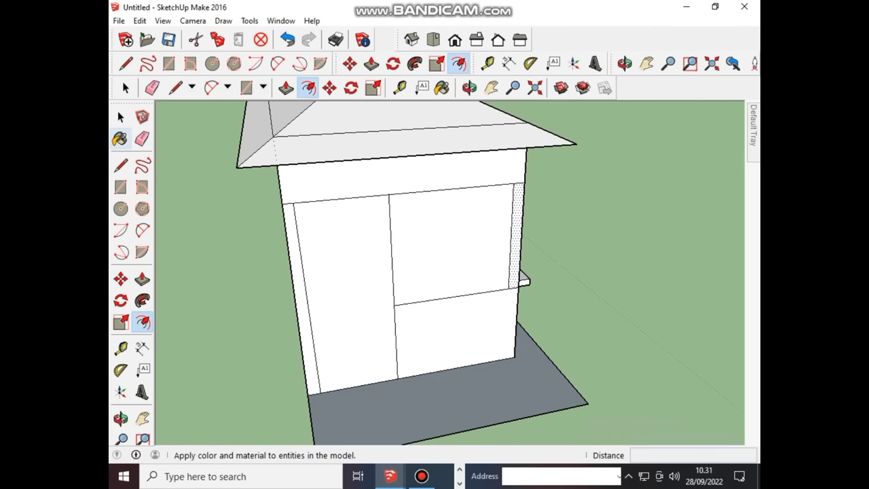
left_click(121, 117)
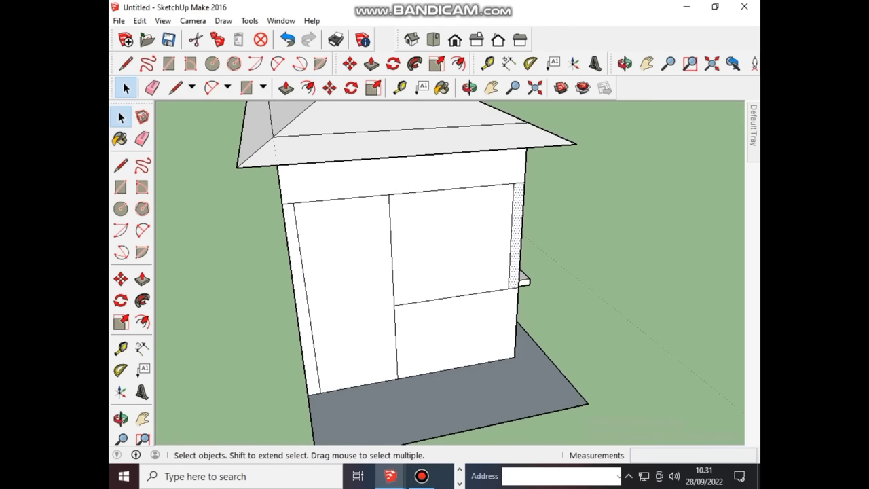
left_click(343, 292)
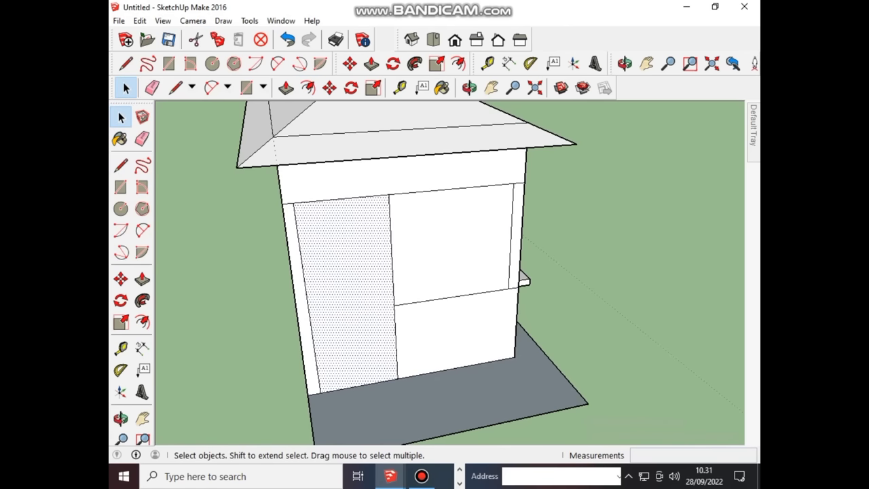
left_click(391, 251)
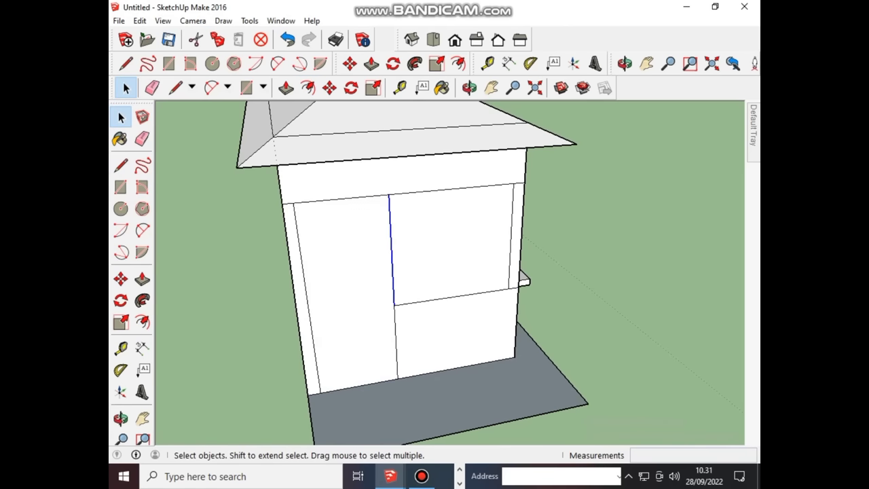
key("Escape")
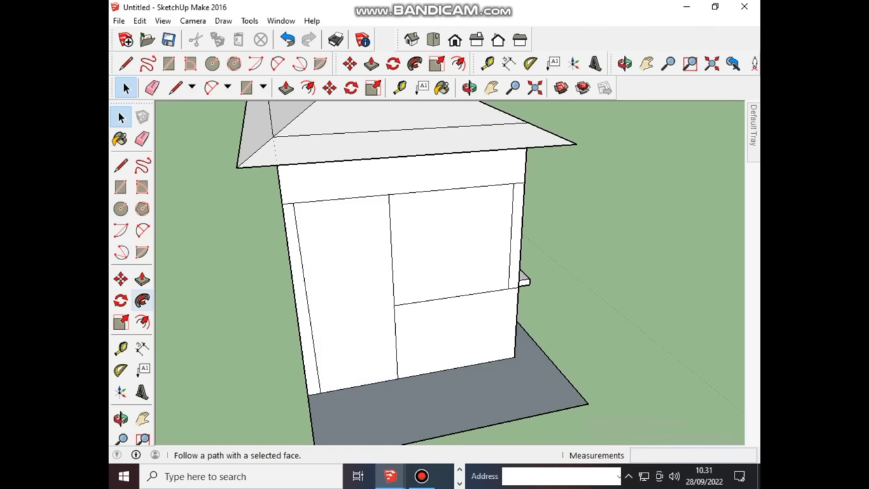
Step: Offset the door panel and upper-right window panel outlines inward by 0,07m
left_click(142, 323)
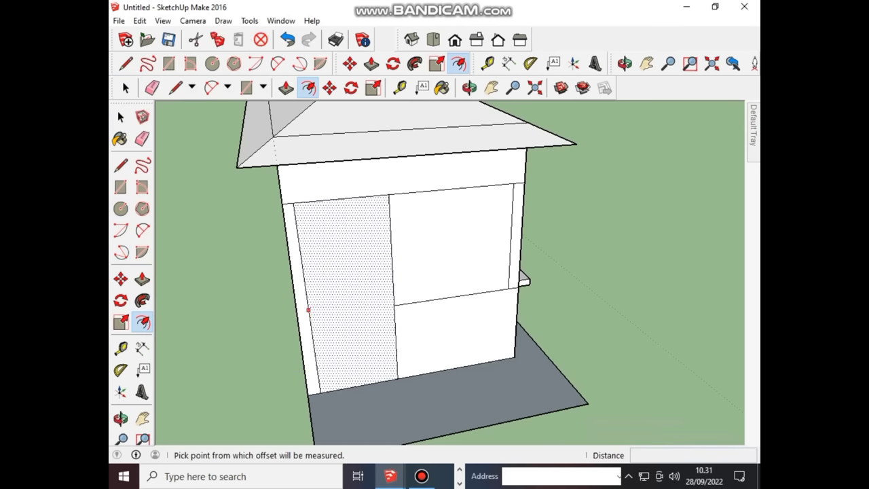
left_click(309, 311)
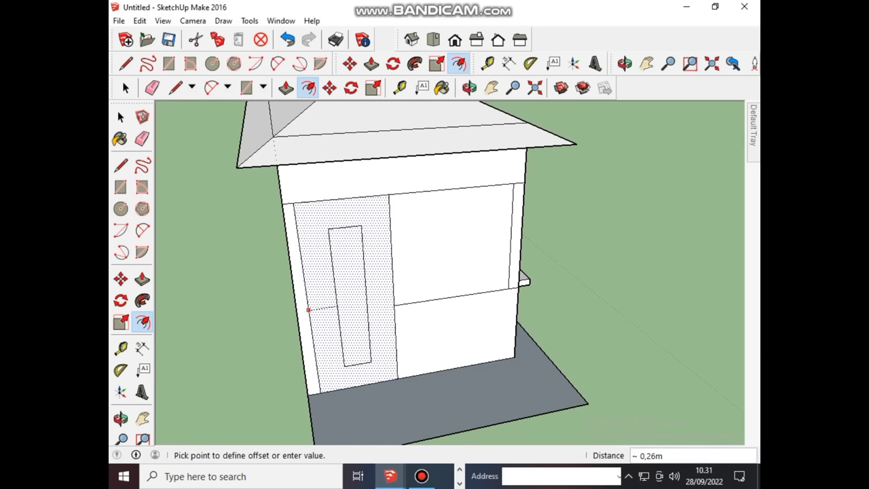
type("0,")
type("0")
type("7")
key("Return")
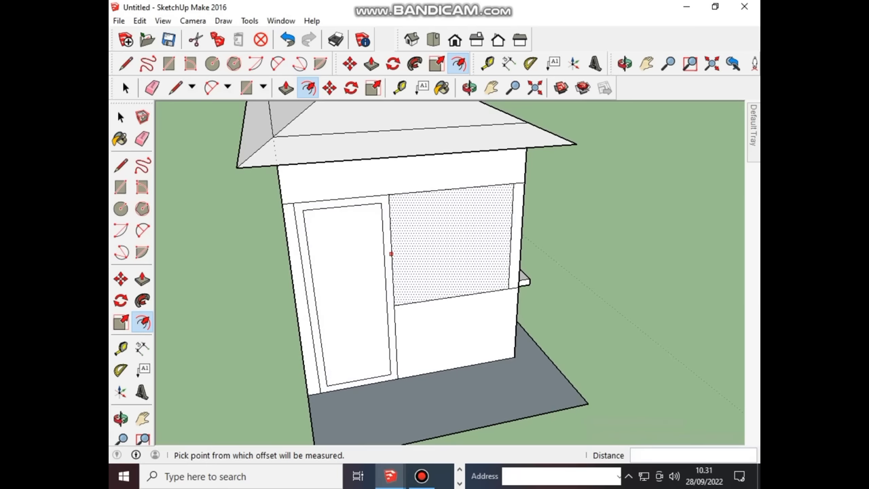
double_click(391, 254)
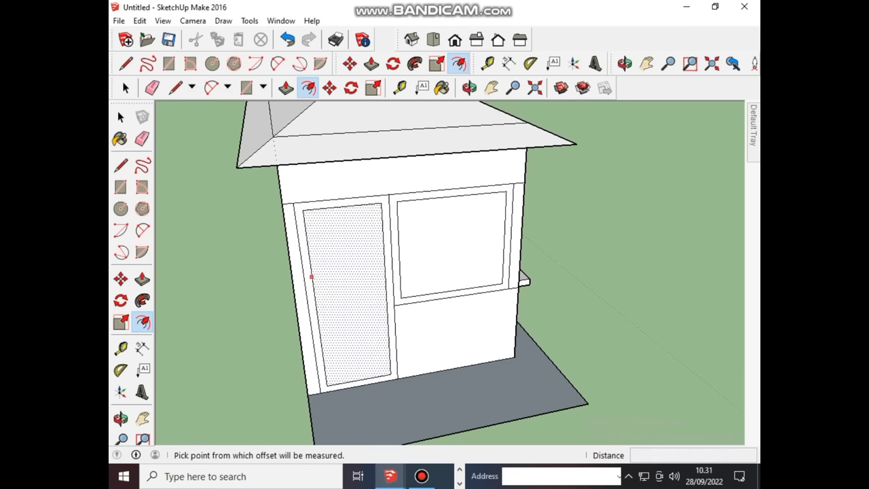
Step: Begin pushing the door face inward into the wall with Push/Pull
left_click(142, 278)
left_click(142, 279)
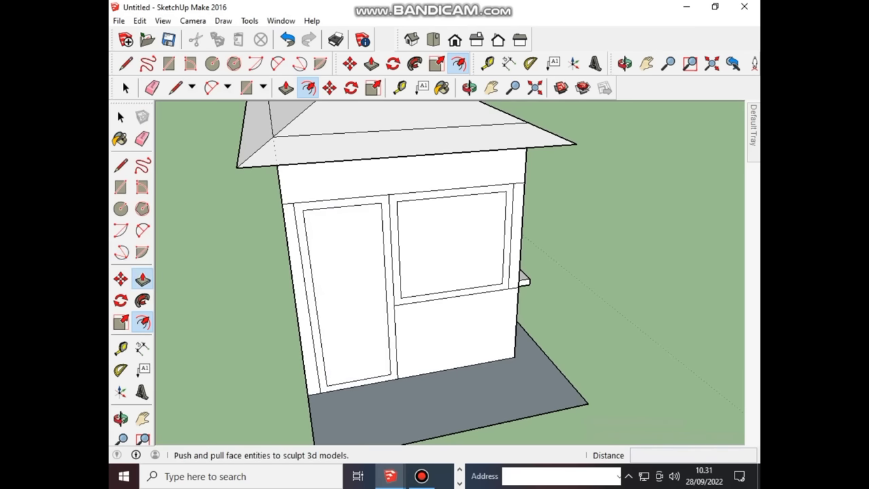
left_click(334, 265)
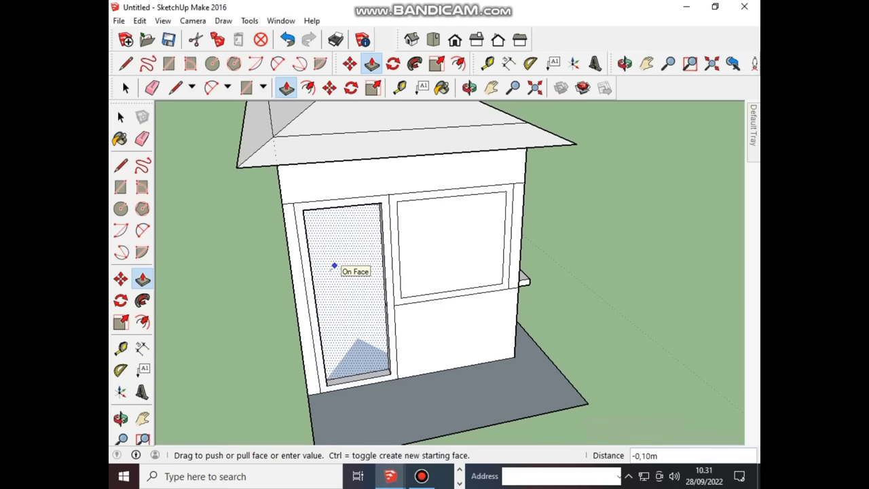
Step: Push the door face fully through the wall and inspect the open doorway
left_click(333, 265)
scroll(448, 271, "down", 3)
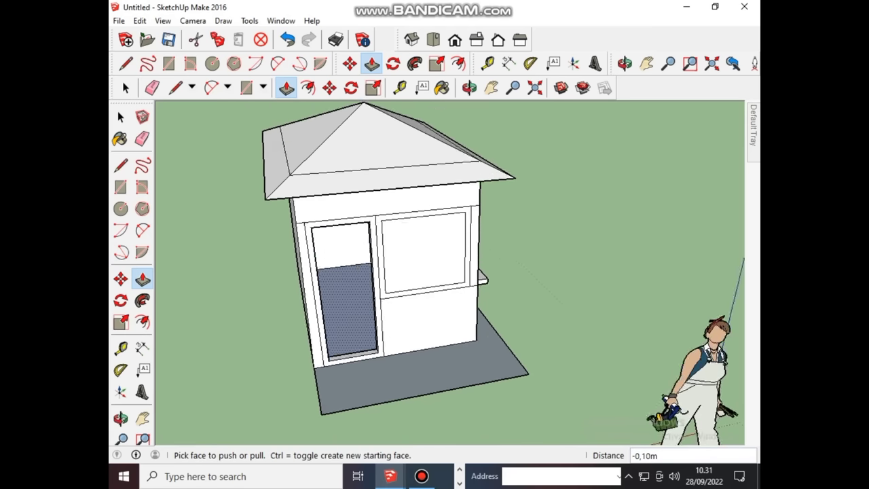
mouse_move(448, 271)
middle_mouse_down()
mouse_move(434, 258)
mouse_move(407, 258)
mouse_move(435, 265)
mouse_move(408, 285)
mouse_move(435, 319)
mouse_move(417, 316)
middle_mouse_up()
scroll(332, 350, "up", 2)
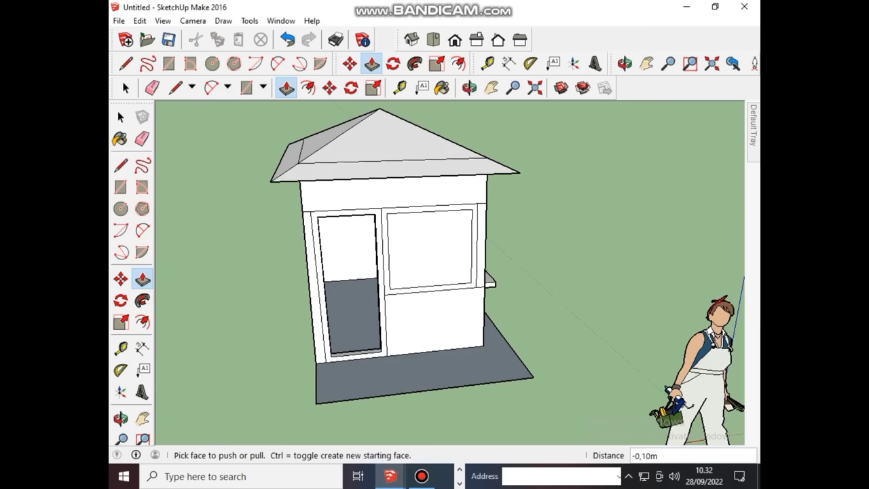
left_click(421, 476)
scroll(387, 312, "up", 3)
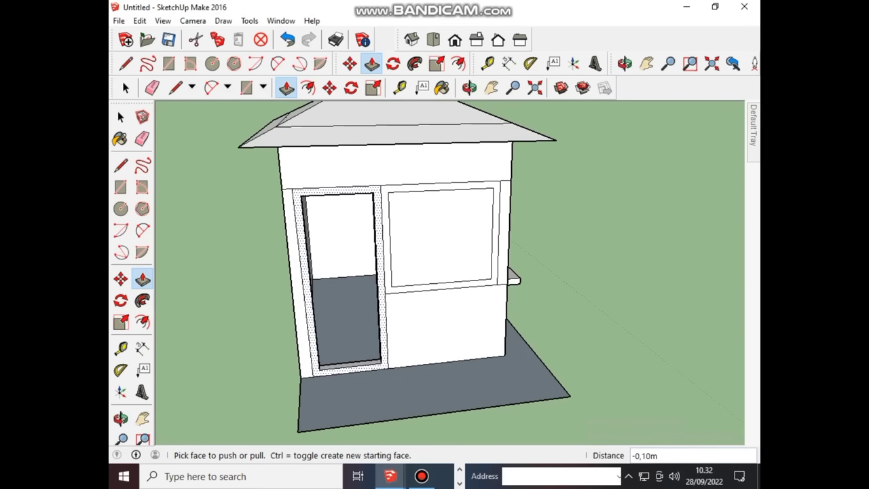
scroll(387, 312, "up", 1)
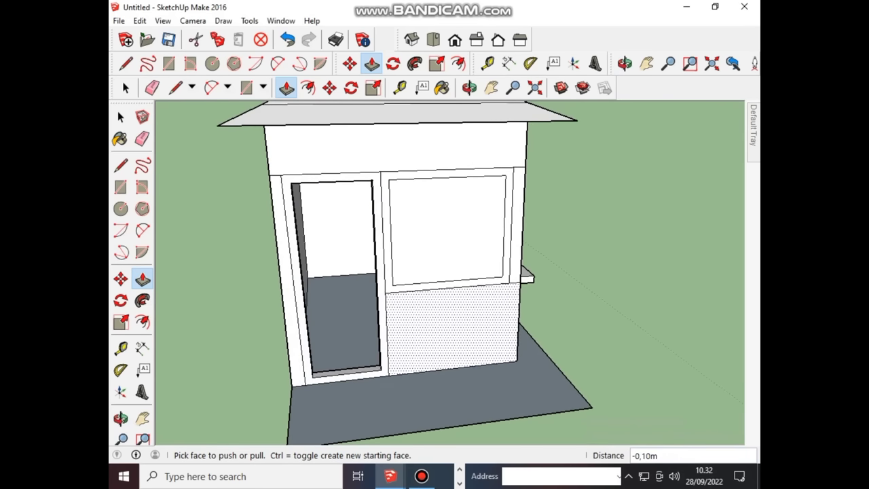
middle_click_drag(448, 326, 421, 319)
left_click(121, 165)
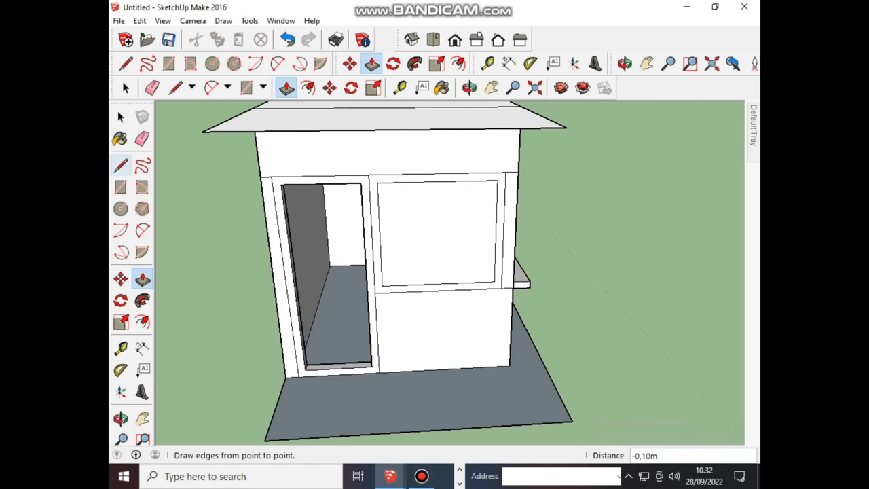
left_click(120, 165)
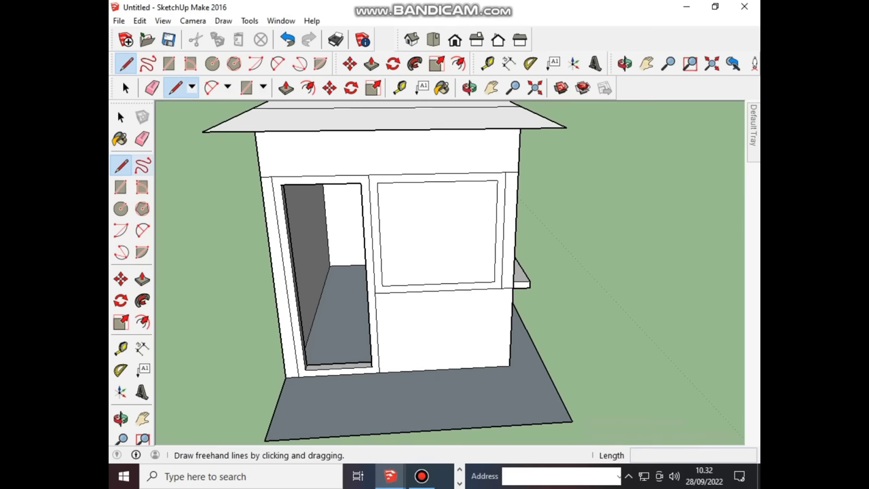
scroll(368, 188, "up", 3)
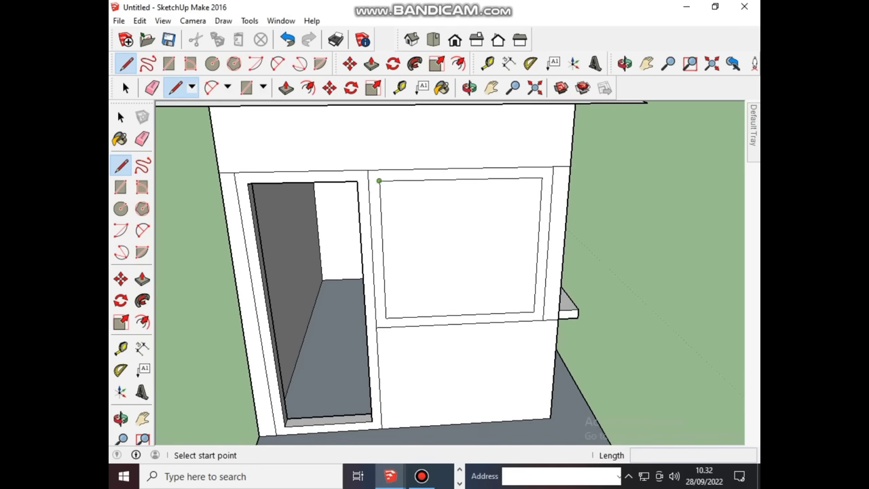
left_click(378, 181)
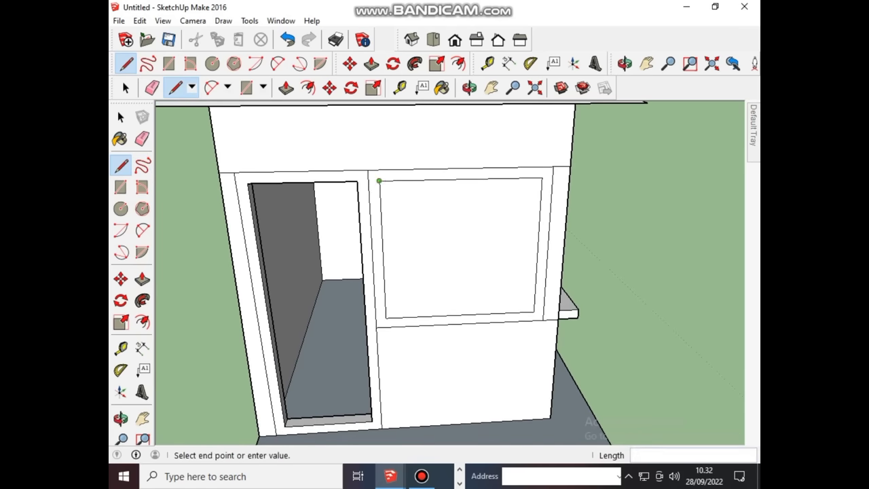
key("Escape")
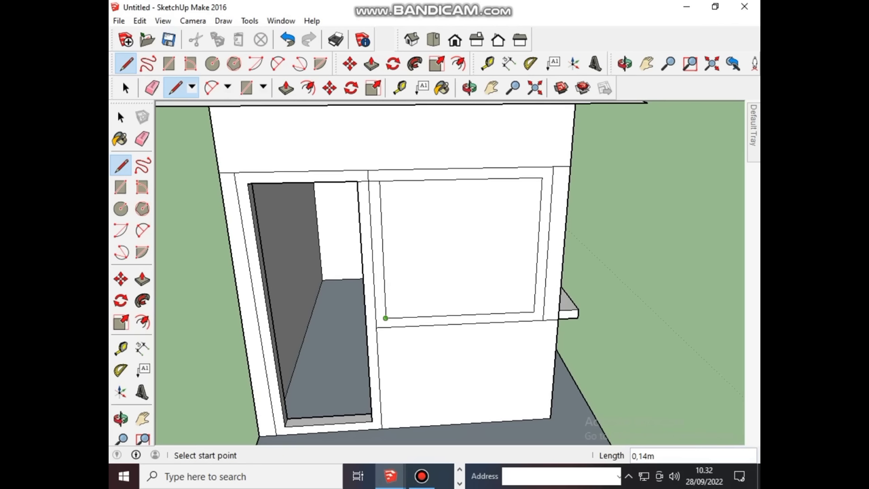
left_click(385, 318)
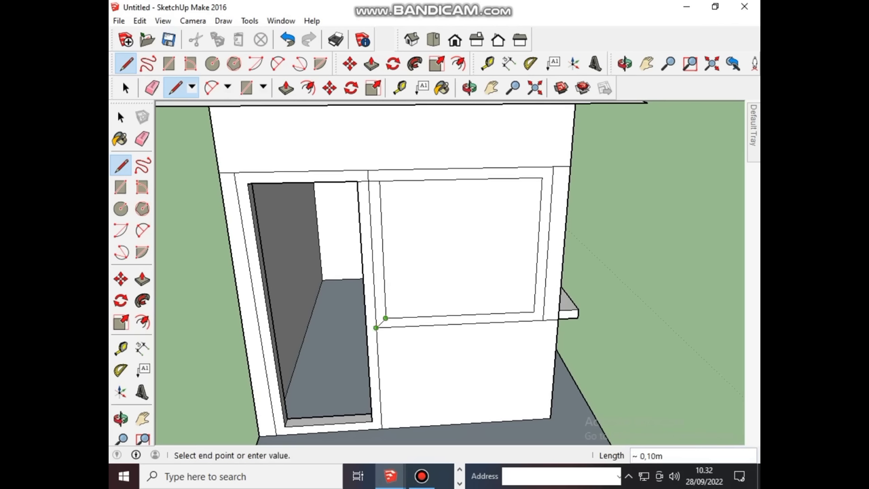
key("Escape")
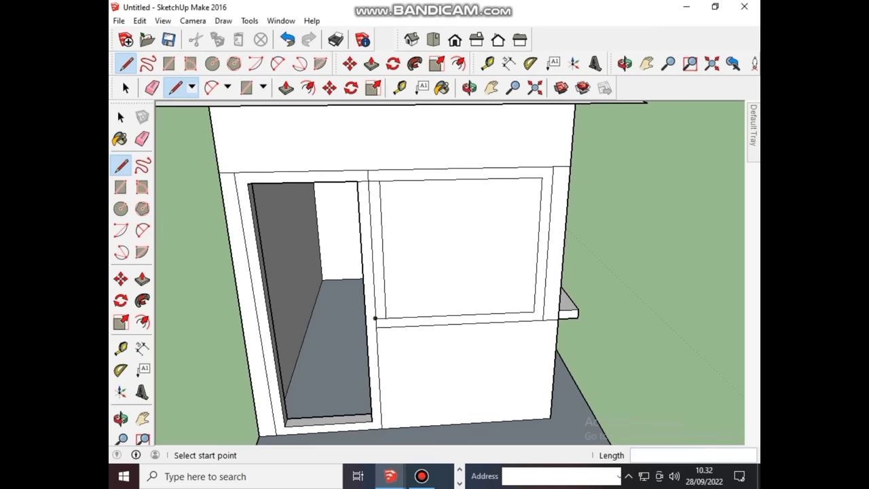
scroll(375, 308, "up", 1)
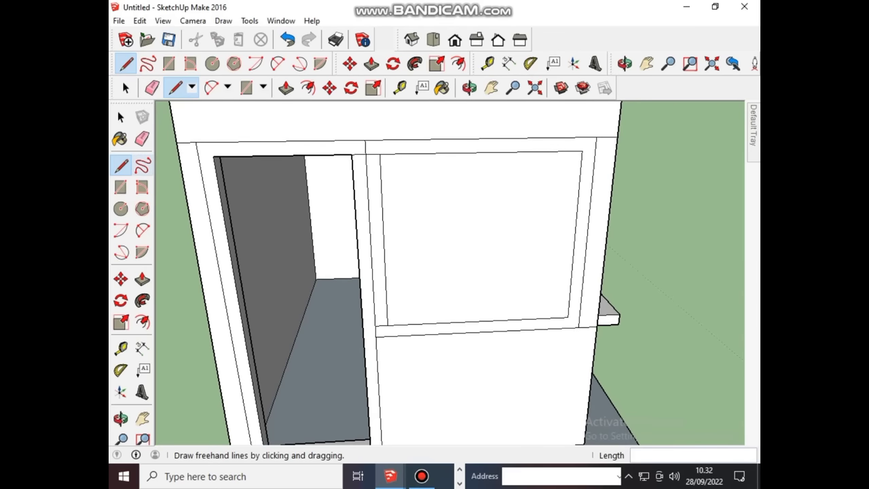
left_click(152, 87)
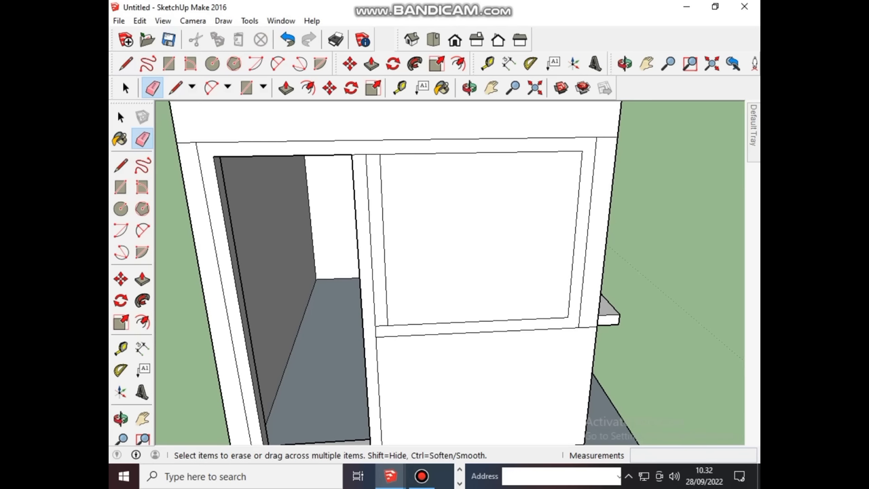
Step: Erase the stray vertical edge beside the door, then fit and orbit around the booth
left_click(384, 237)
scroll(387, 163, "down", 1)
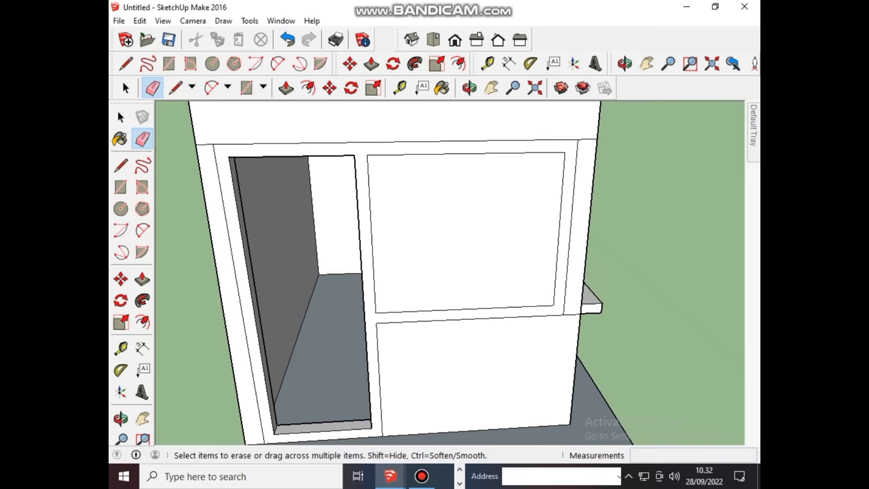
scroll(370, 163, "down", 1)
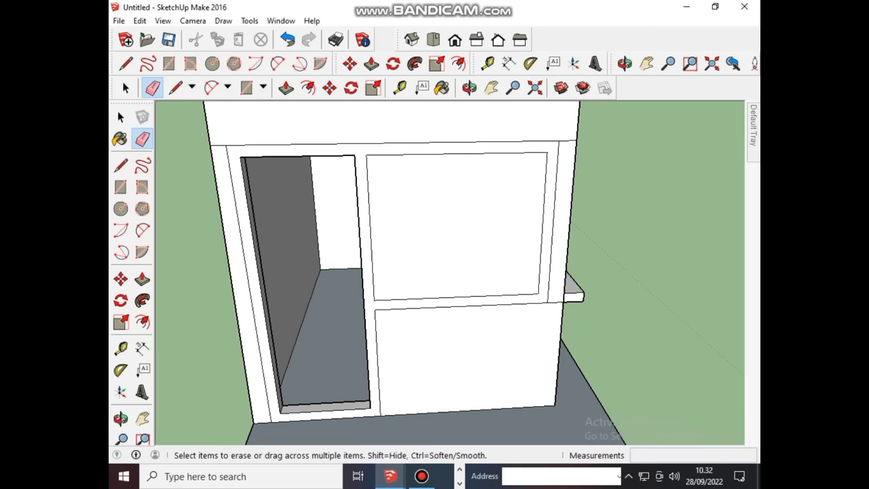
scroll(268, 175, "down", 1)
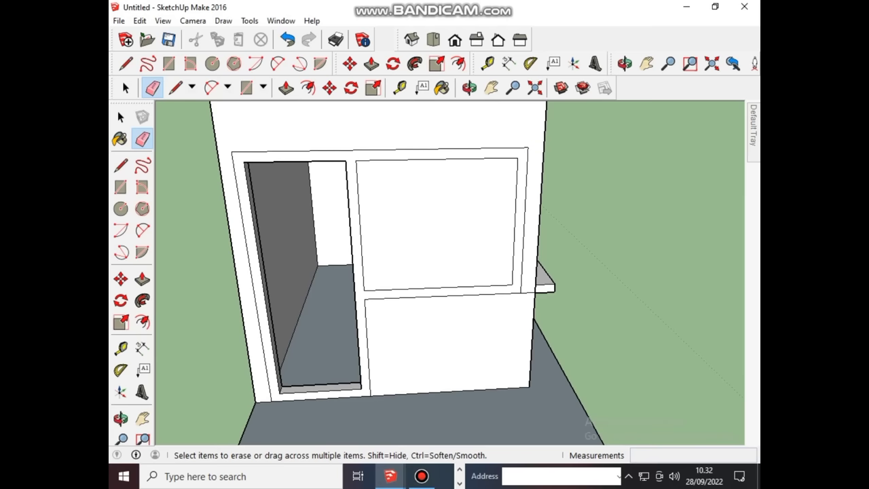
key("shift+z")
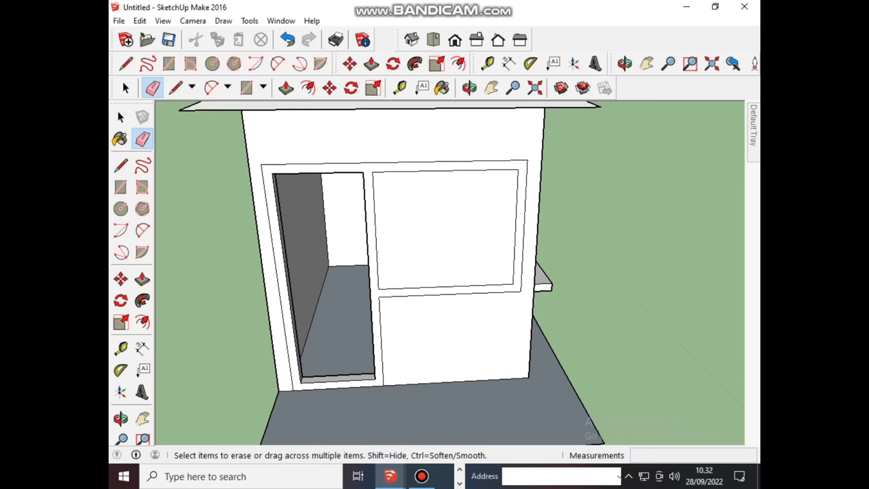
middle_click_drag(475, 271, 381, 258)
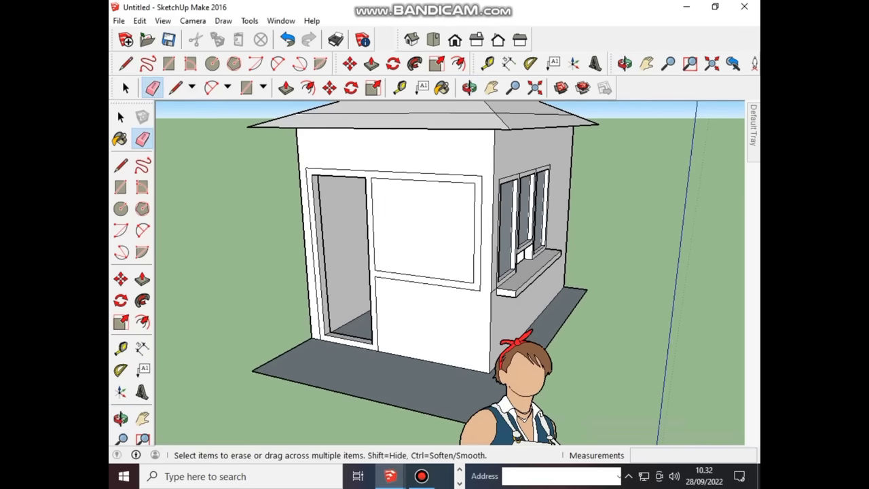
middle_click_drag(435, 271, 339, 245)
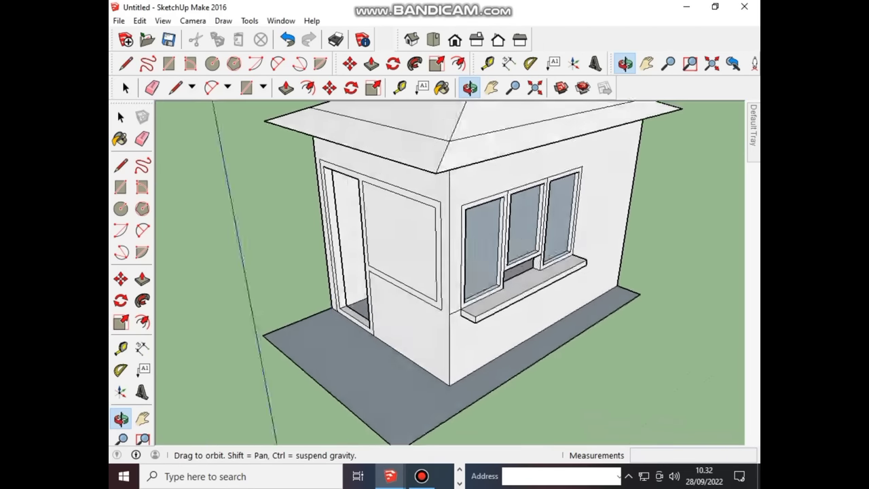
middle_click_drag(380, 271, 475, 271)
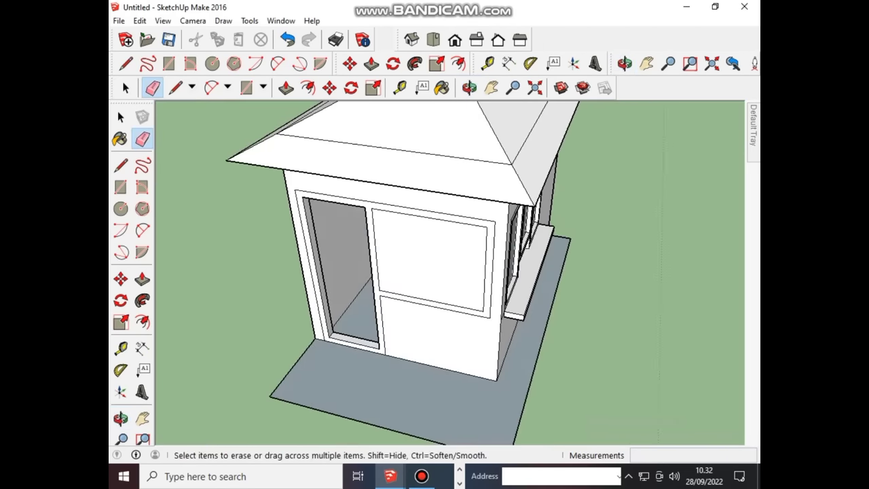
middle_click_drag(407, 272, 435, 224)
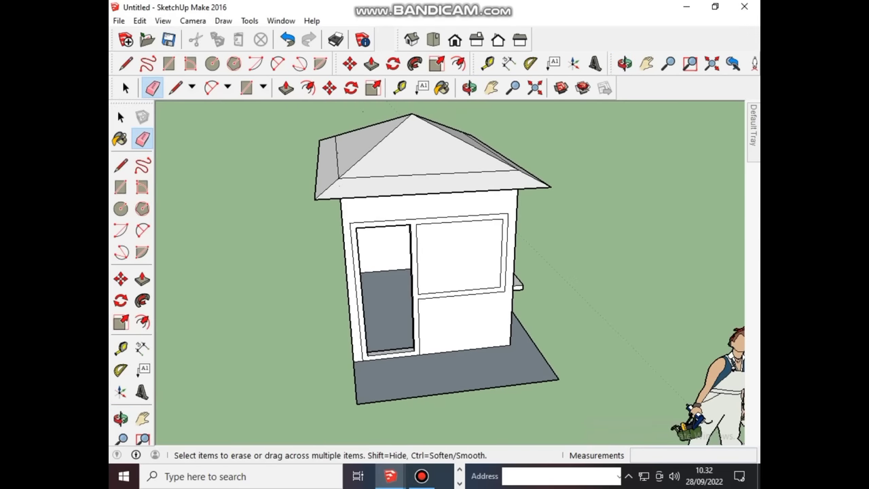
scroll(450, 305, "up", 2)
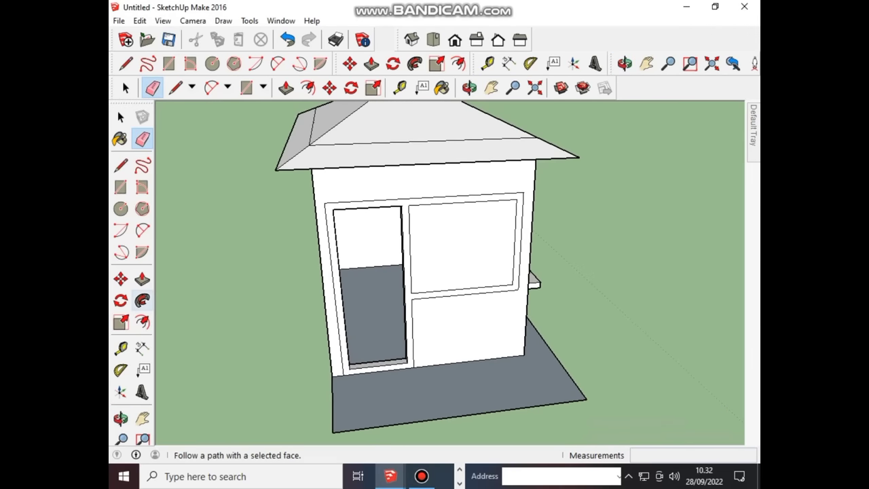
Step: Recess the front window face with Push/Pull, then undo the recess
left_click(142, 279)
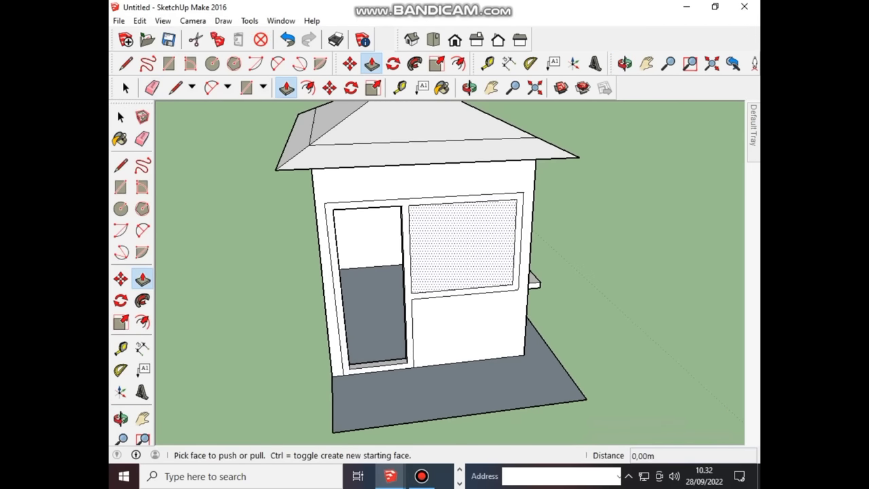
left_click(463, 244)
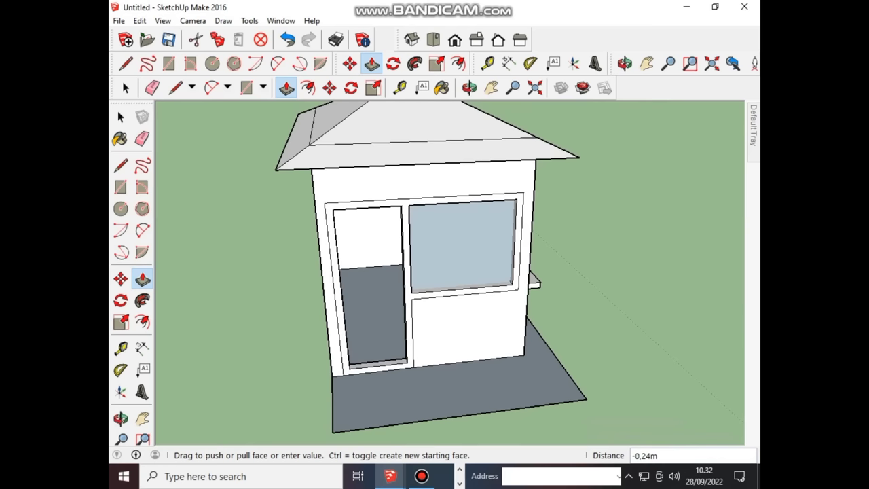
left_click(462, 244)
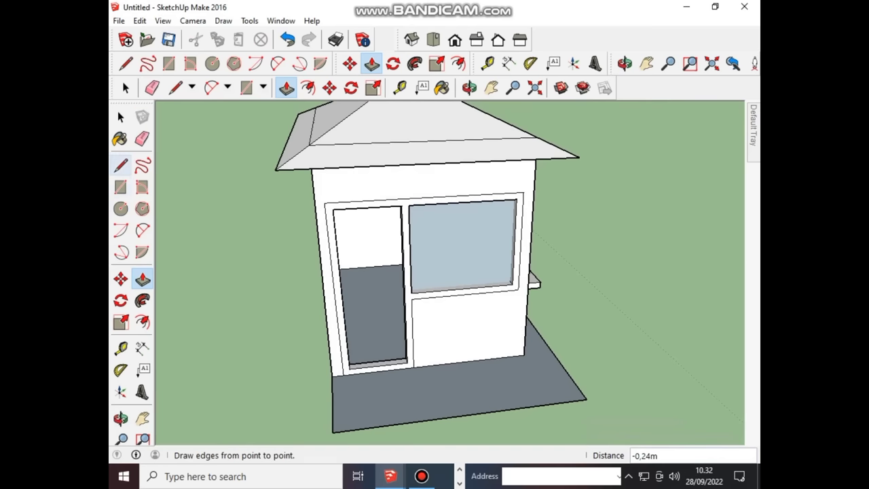
left_click(121, 165)
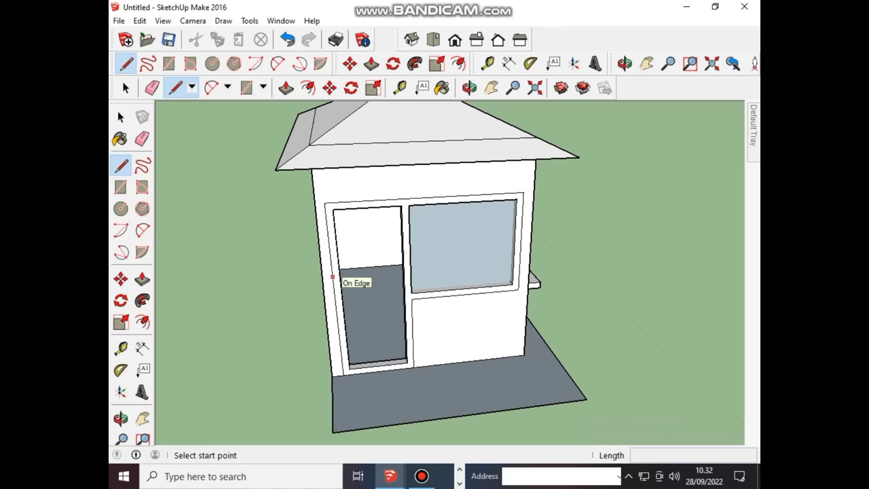
key("ctrl+z")
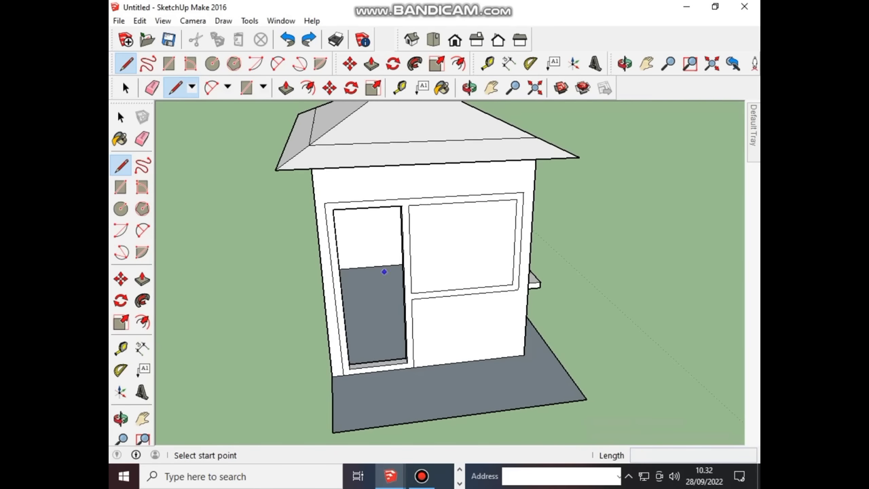
Step: Push the front window face through the wall to open the window
left_click(445, 259)
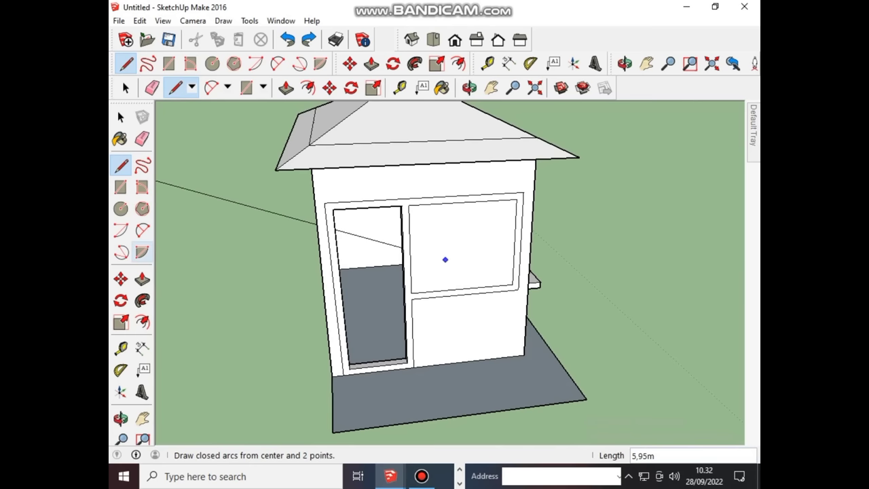
left_click(142, 279)
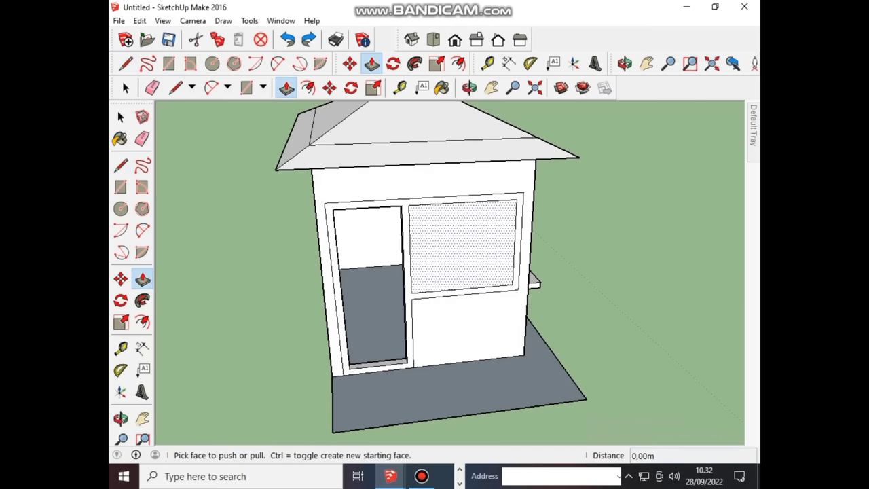
left_click(414, 258)
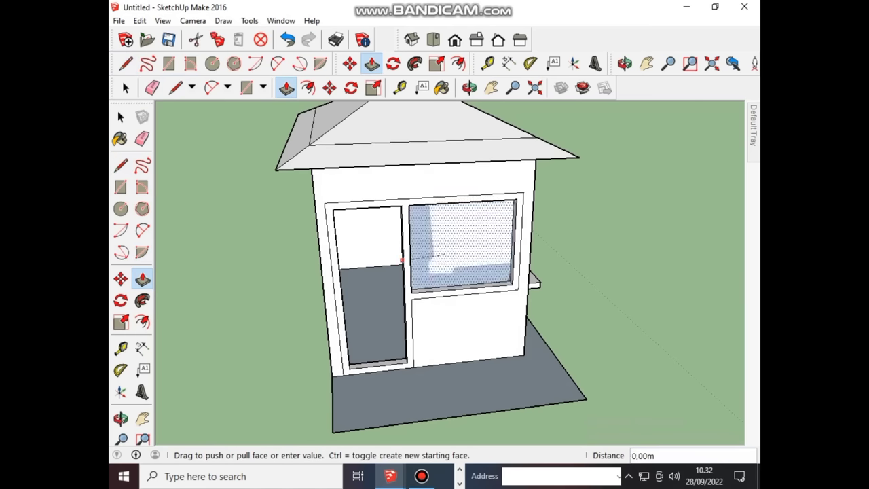
left_click(422, 263)
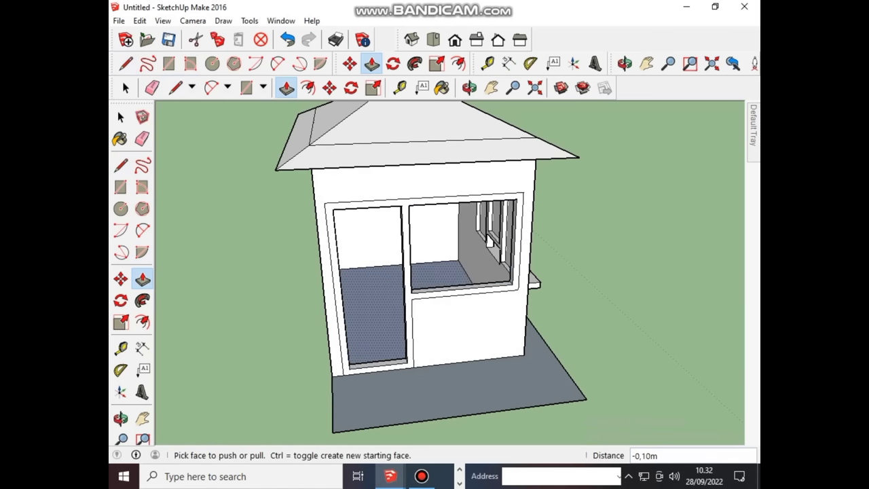
key("o")
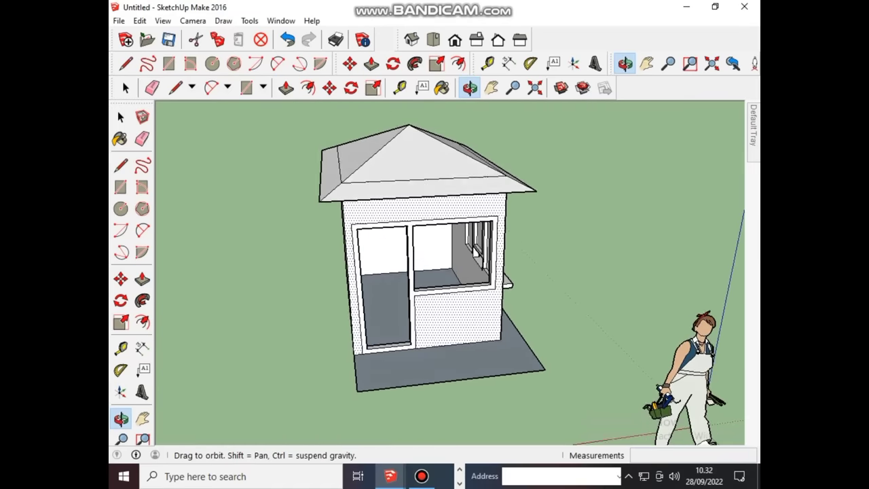
middle_click_drag(475, 271, 421, 265)
scroll(435, 271, "up", 3)
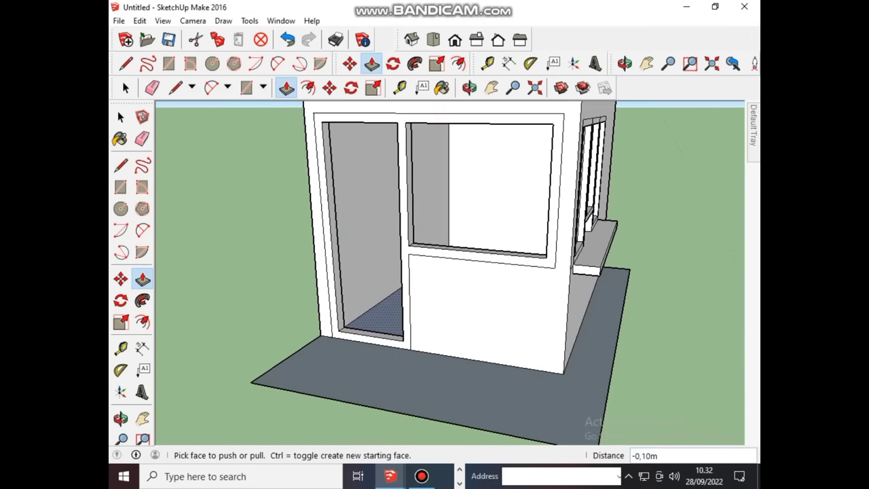
scroll(374, 322, "up", 2)
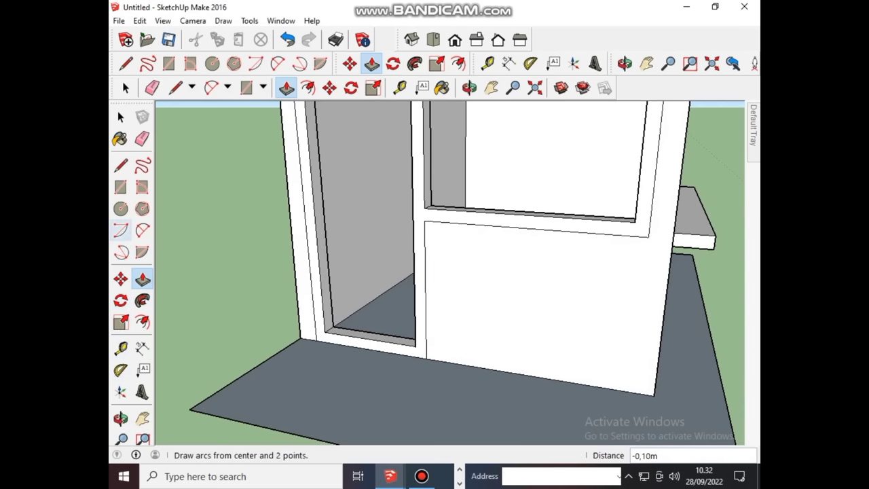
left_click(120, 187)
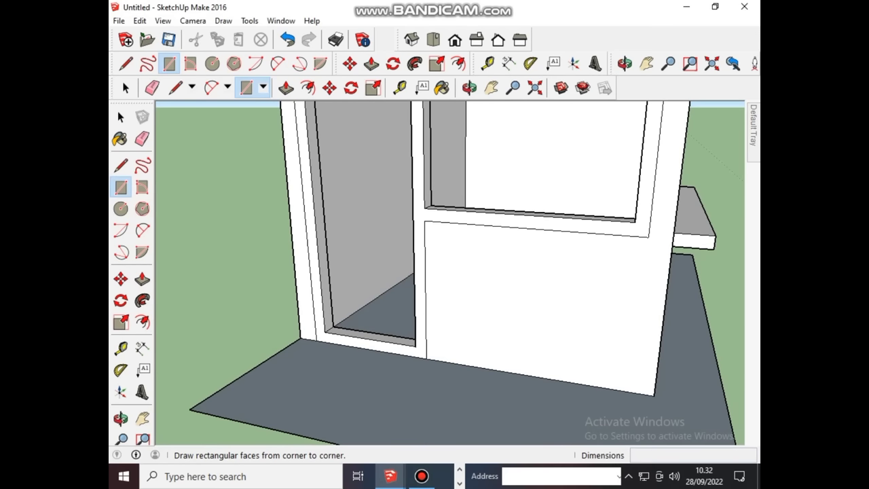
scroll(400, 336, "up", 2)
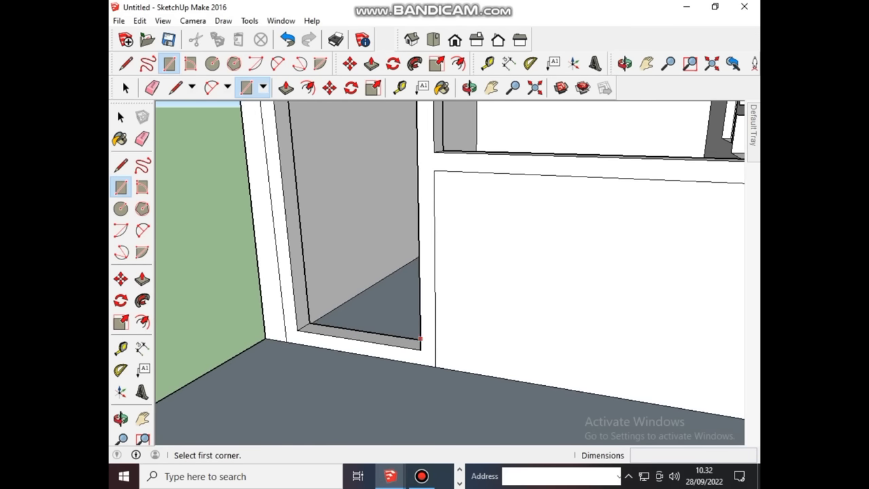
scroll(421, 339, "down", 1)
scroll(430, 347, "up", 1)
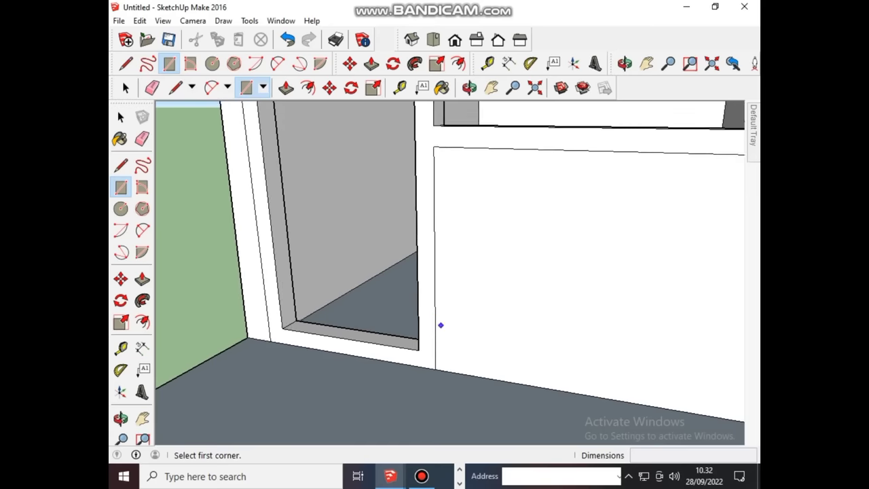
middle_click_drag(441, 320, 492, 265)
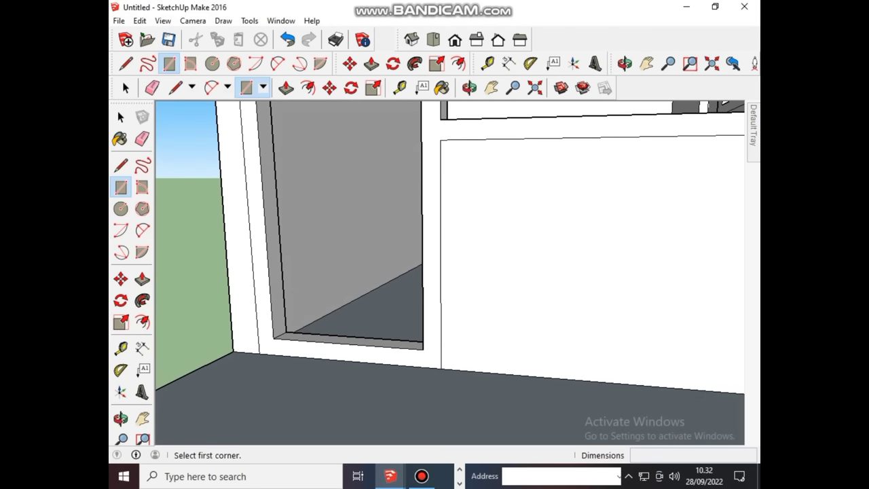
left_click(143, 166)
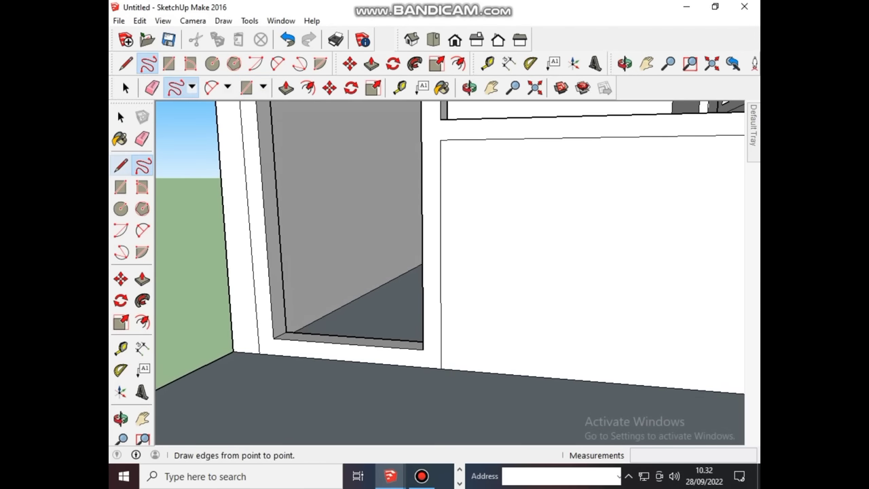
left_click(120, 165)
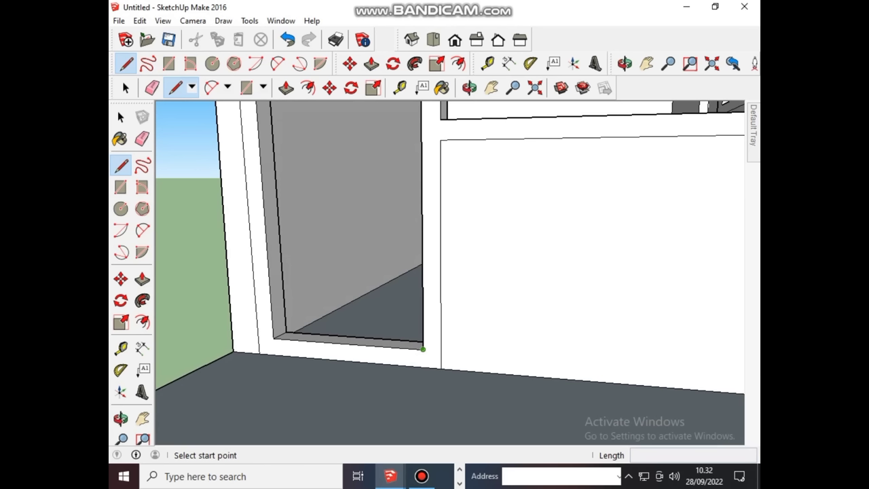
left_click(423, 349)
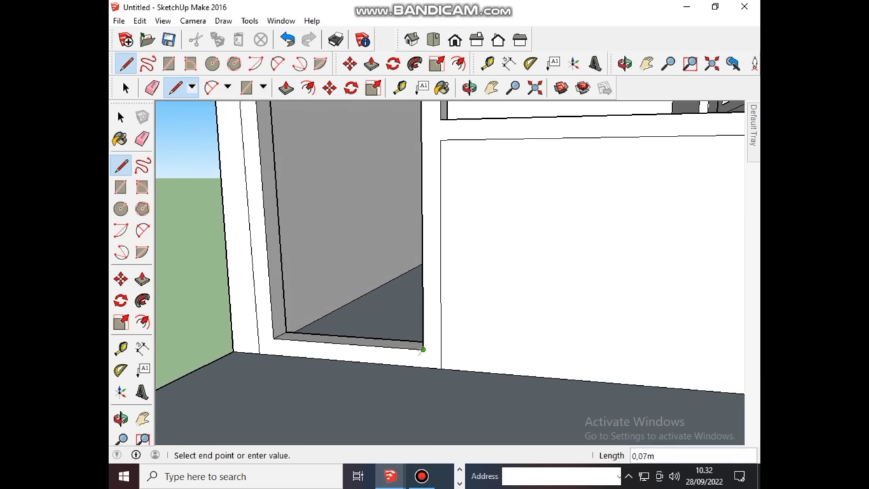
left_click(422, 367)
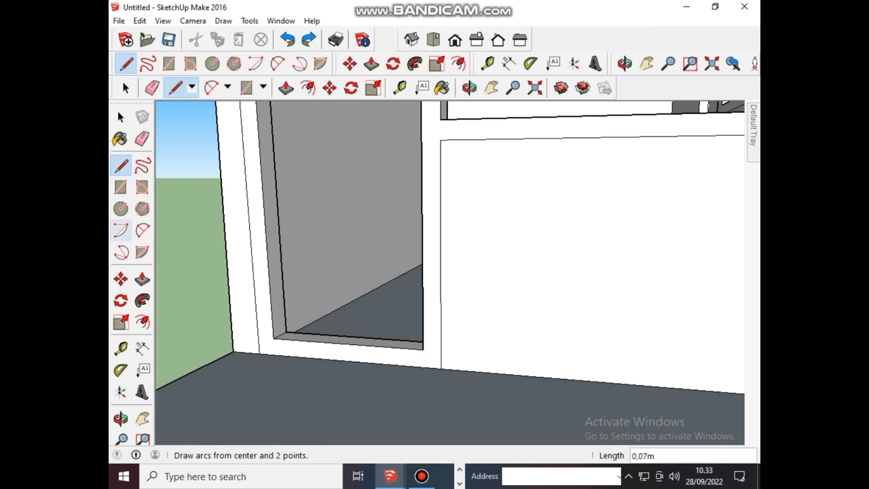
left_click(120, 187)
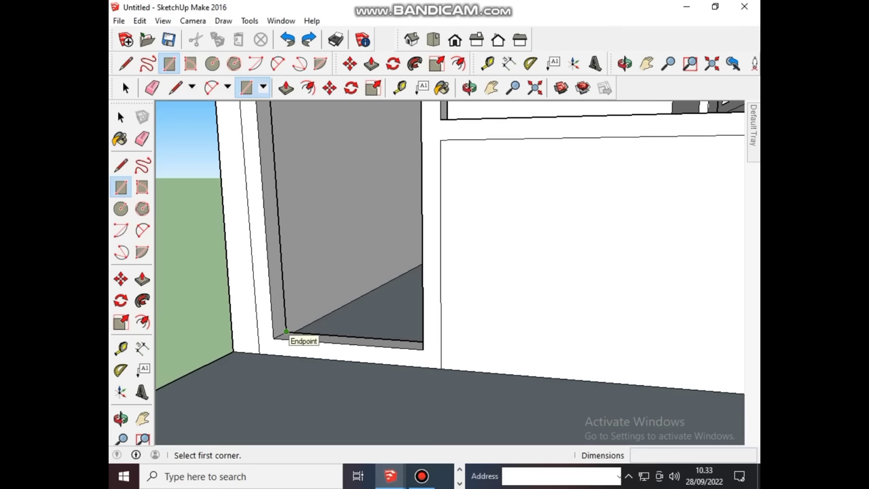
Step: Start a door rectangle at the opening's lower inner corner, orbiting toward the frame top
scroll(287, 331, "up", 2)
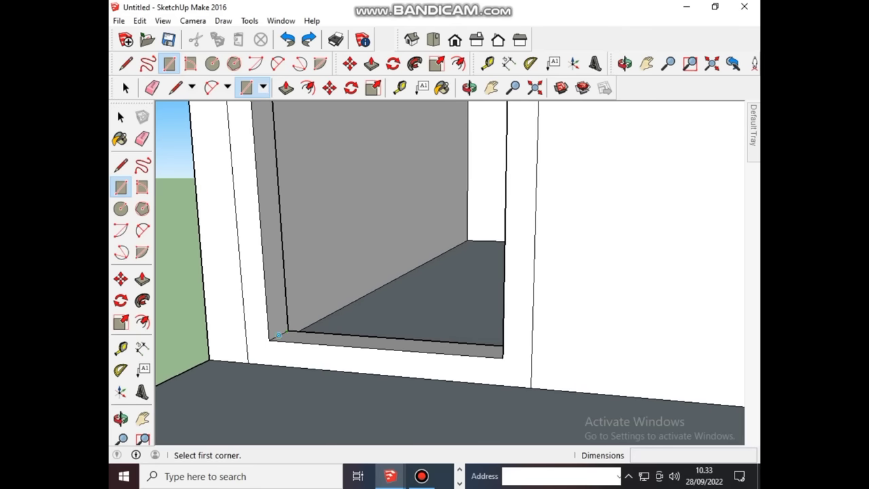
scroll(277, 335, "up", 2)
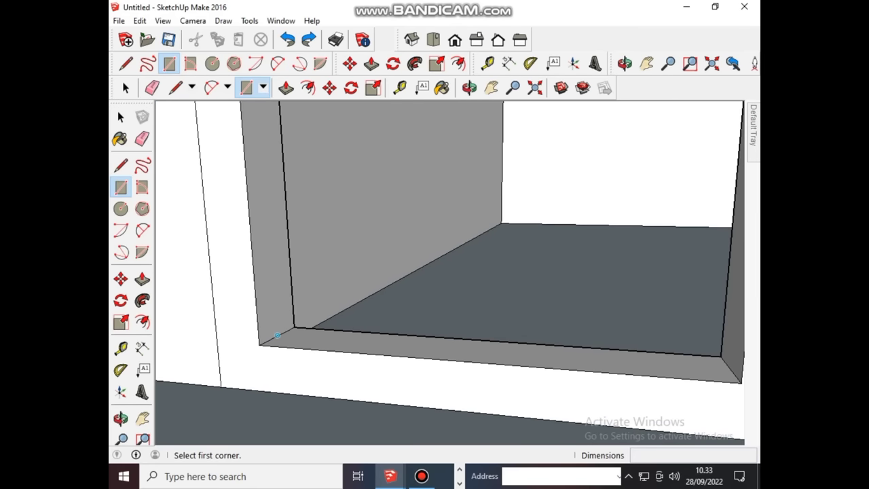
left_click(277, 336)
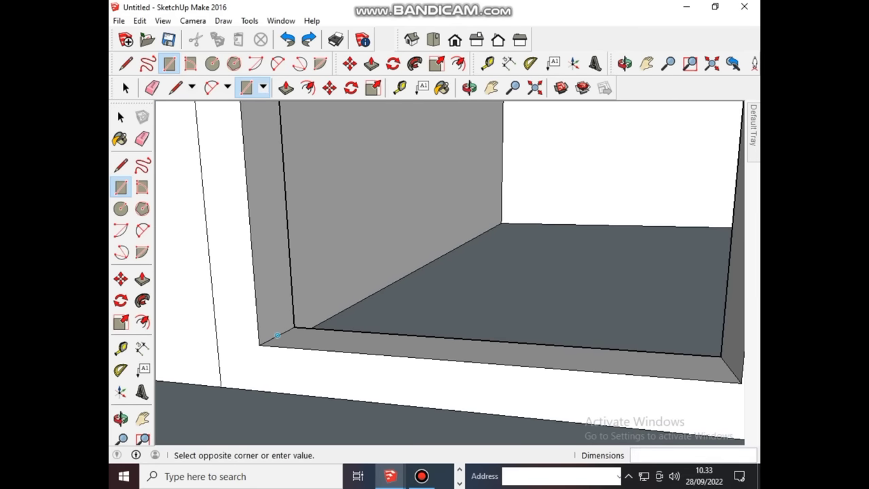
scroll(277, 336, "down", 1)
scroll(277, 337, "down", 1)
scroll(277, 338, "down", 1)
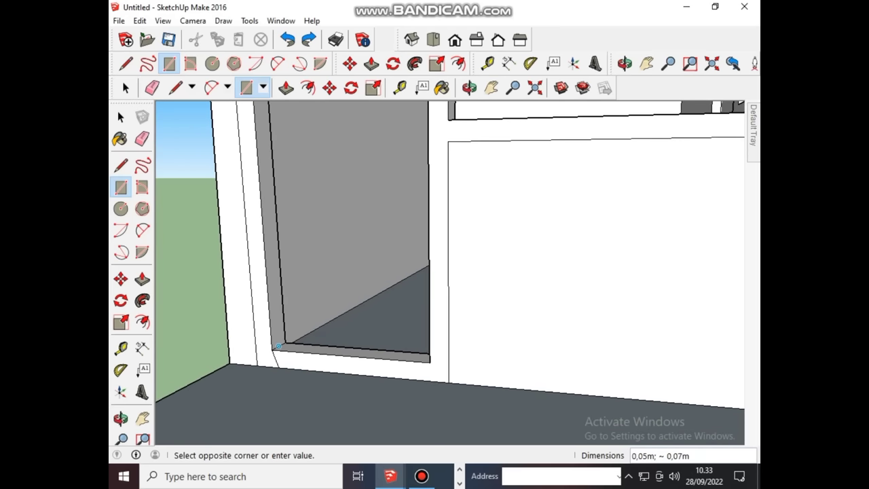
key("o")
middle_click_drag(277, 338, 353, 311)
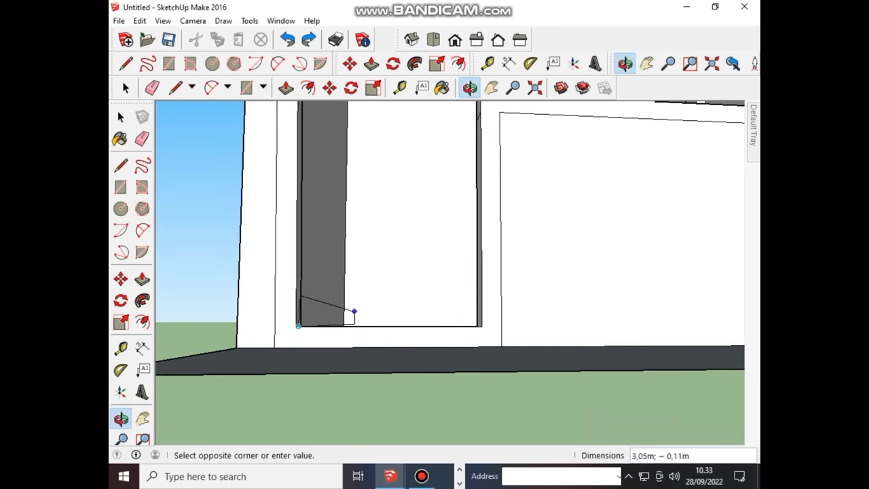
scroll(348, 366, "down", 2)
scroll(348, 367, "down", 2)
scroll(347, 367, "down", 1)
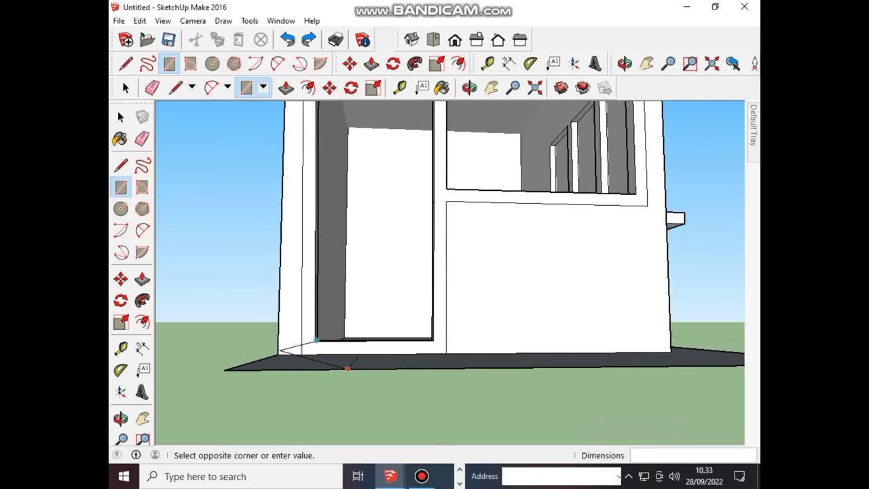
scroll(347, 366, "down", 1)
scroll(346, 368, "down", 1)
scroll(346, 369, "down", 2)
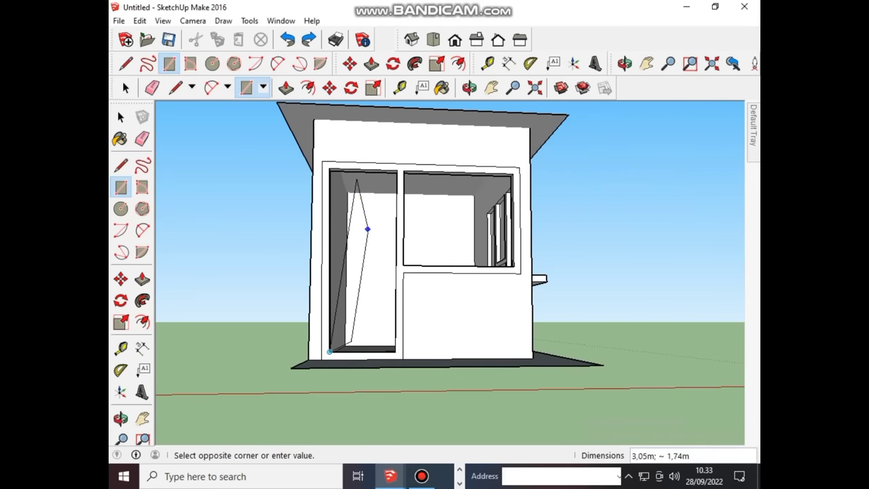
scroll(370, 182, "up", 2)
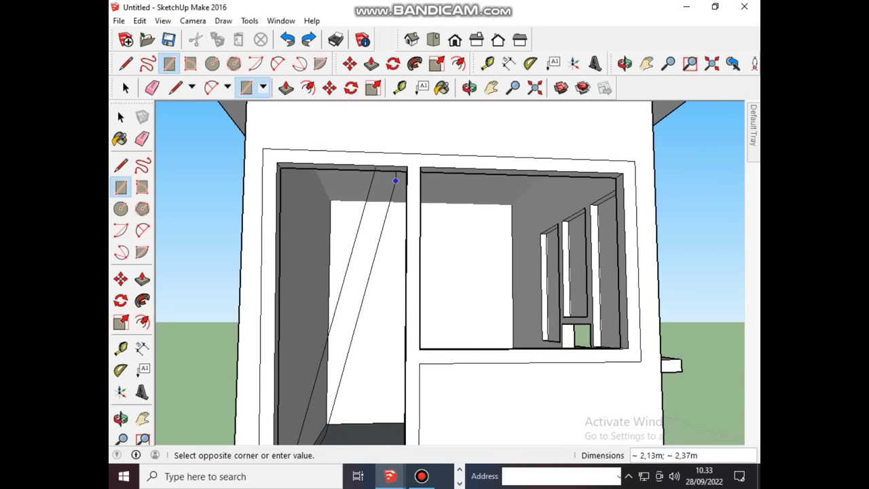
scroll(399, 174, "up", 1)
scroll(399, 174, "up", 2)
middle_click_drag(398, 170, 419, 170)
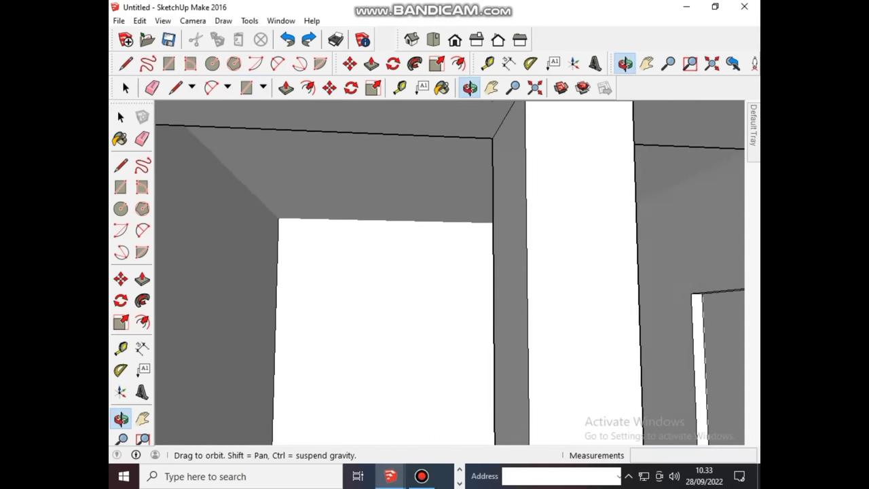
scroll(456, 188, "down", 2)
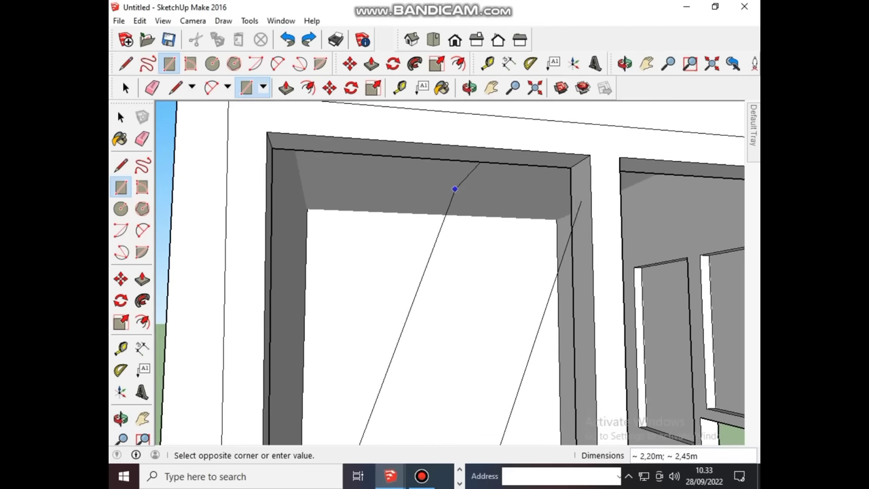
scroll(448, 192, "down", 1)
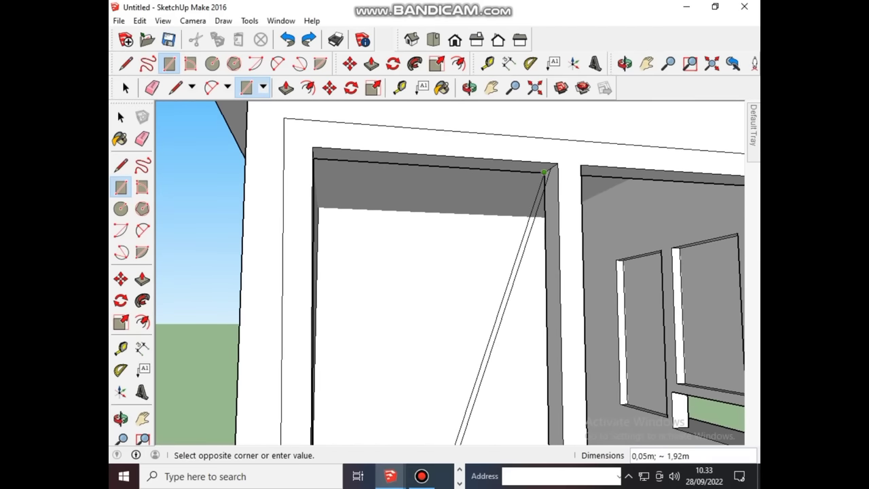
scroll(543, 173, "up", 2)
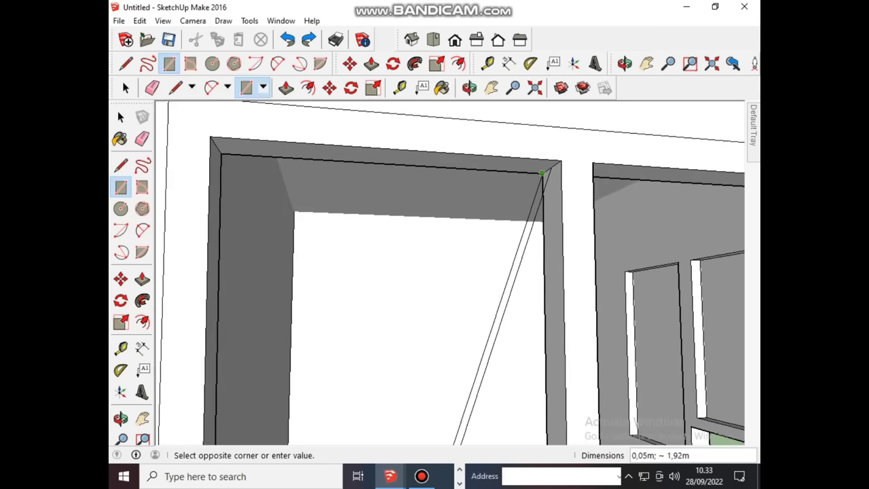
scroll(541, 173, "up", 1)
scroll(543, 171, "up", 1)
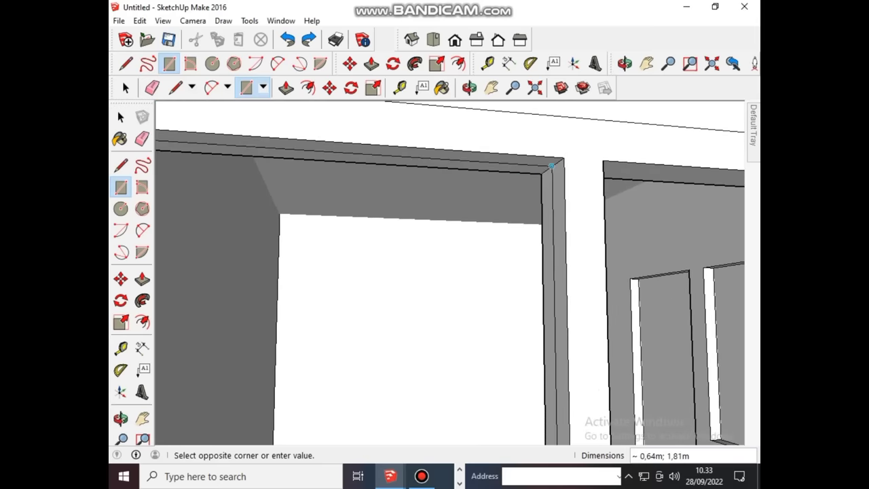
Step: Finish the rectangle at the frame's top-right corner so a flat panel fills the doorway
left_click(552, 165)
scroll(546, 183, "down", 1)
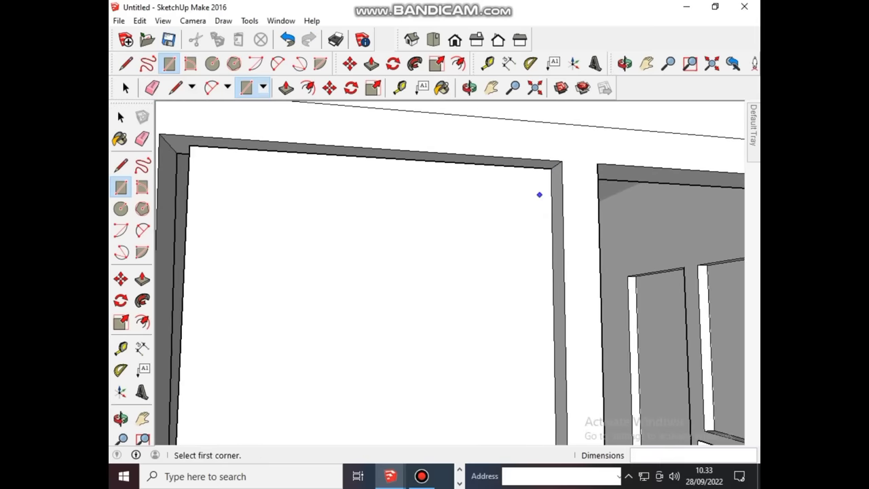
scroll(537, 200, "down", 1)
scroll(530, 206, "down", 1)
scroll(528, 213, "down", 1)
scroll(523, 222, "down", 1)
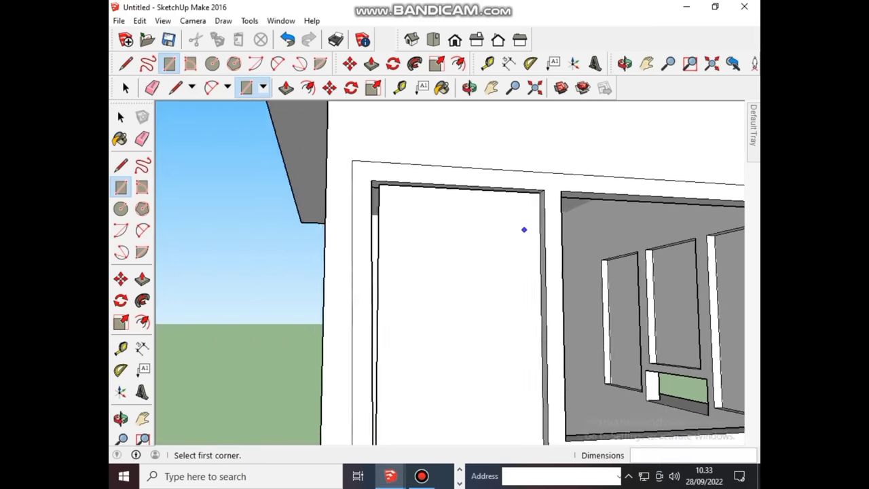
scroll(522, 228, "down", 1)
scroll(524, 233, "down", 1)
scroll(536, 292, "down", 1)
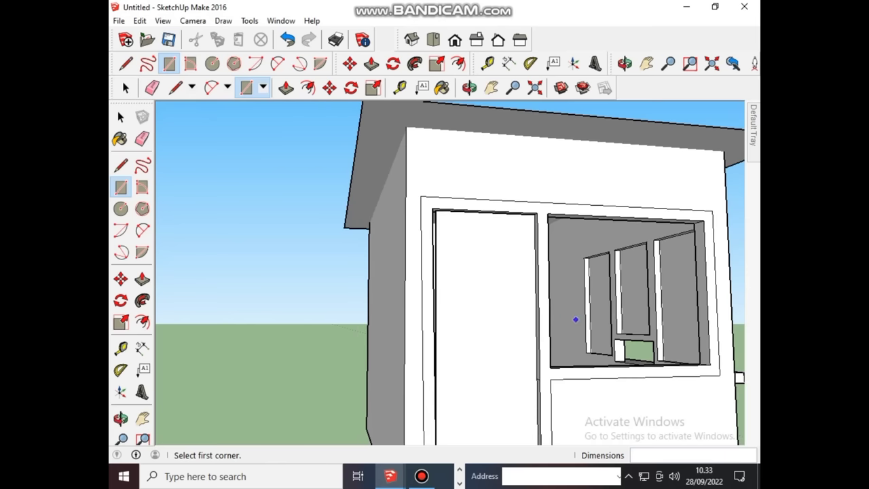
middle_click_drag(579, 324, 631, 332)
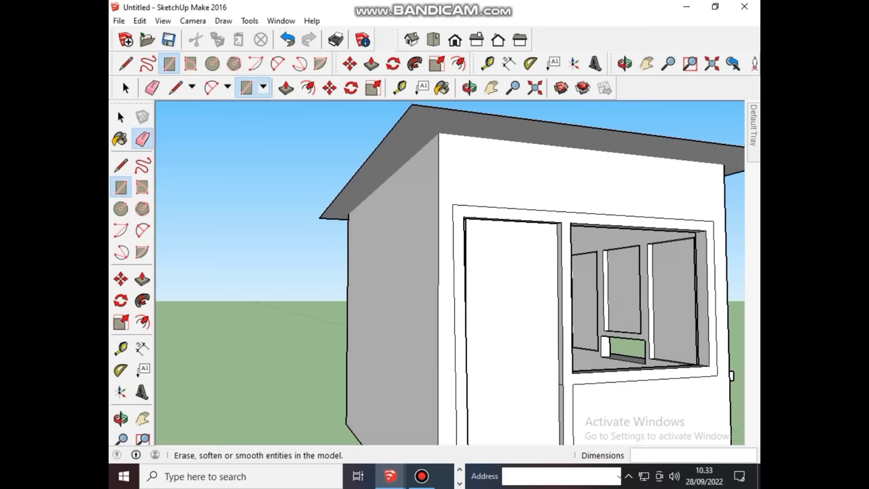
Step: Orbit and zoom around the door, window opening, side wall and roof overhang
left_click(141, 139)
scroll(537, 370, "up", 1)
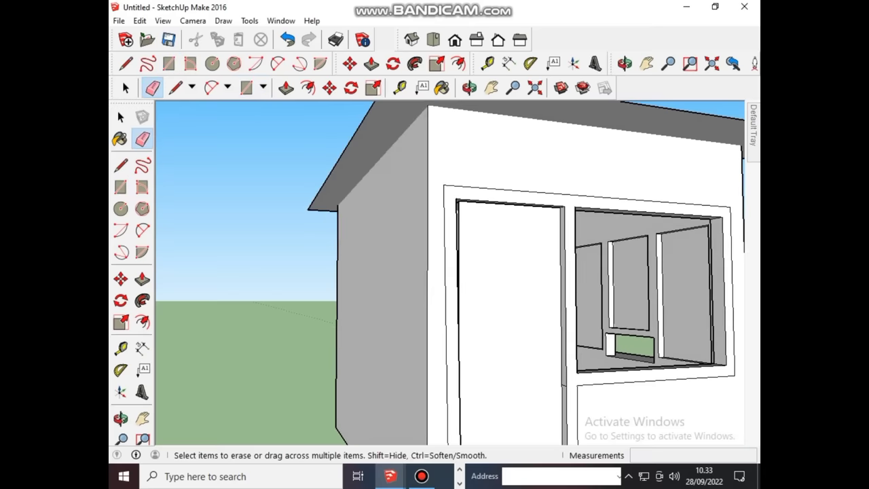
scroll(537, 370, "up", 2)
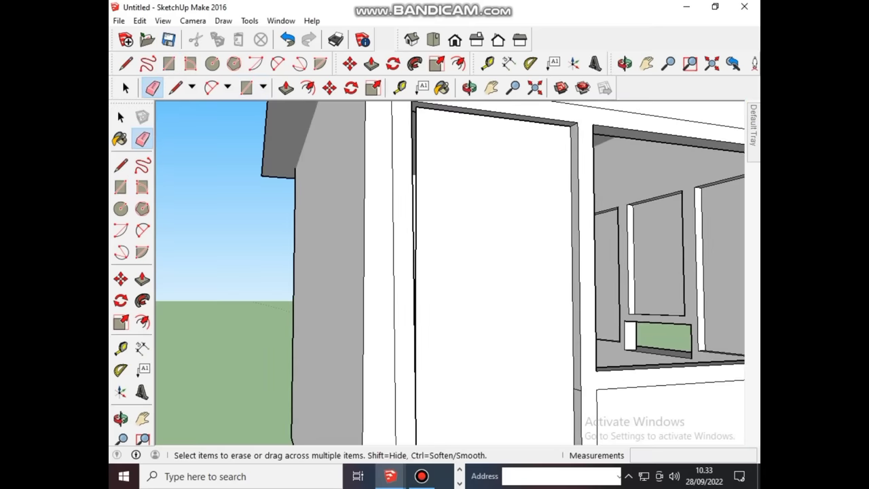
scroll(590, 387, "down", 1)
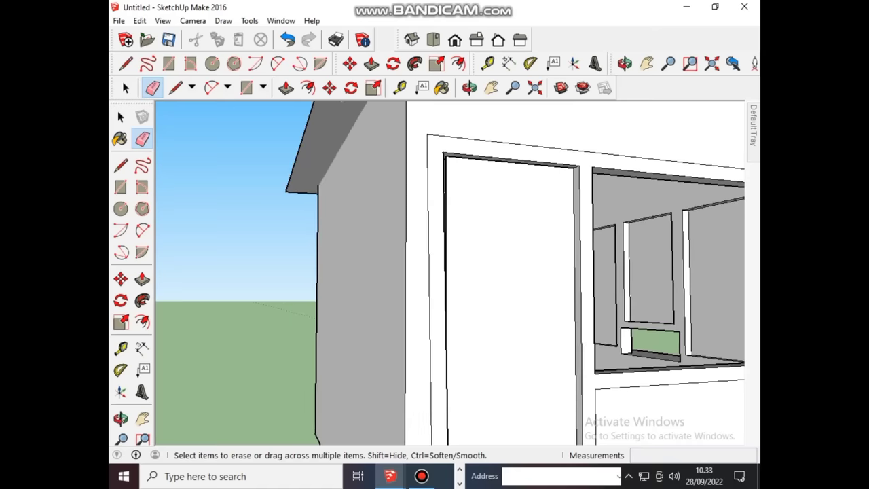
middle_click_drag(590, 387, 577, 385)
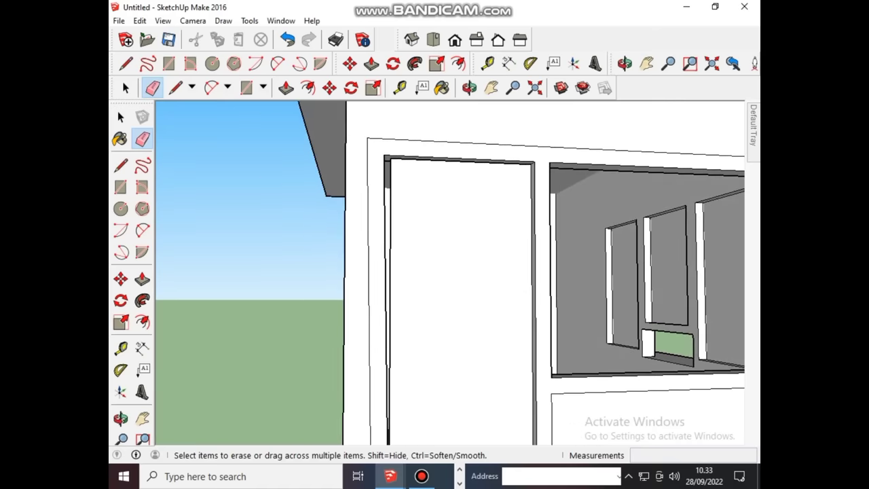
middle_click_drag(516, 271, 434, 271)
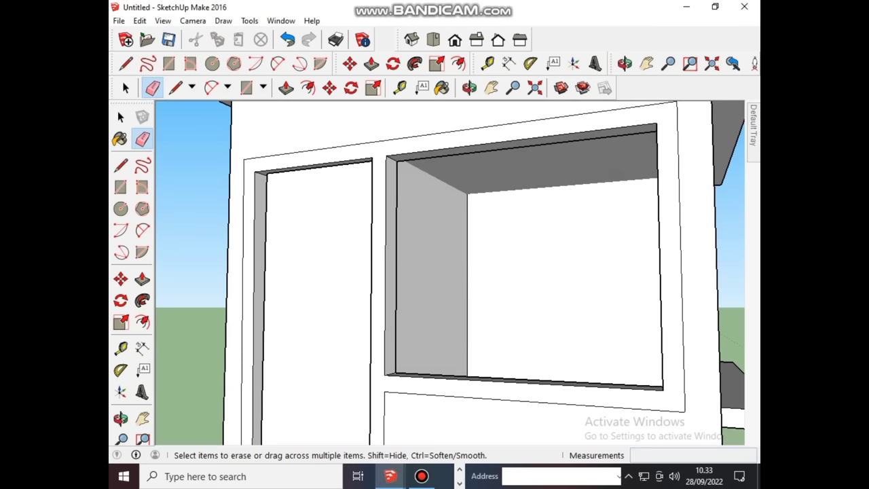
middle_click_drag(434, 272, 476, 271)
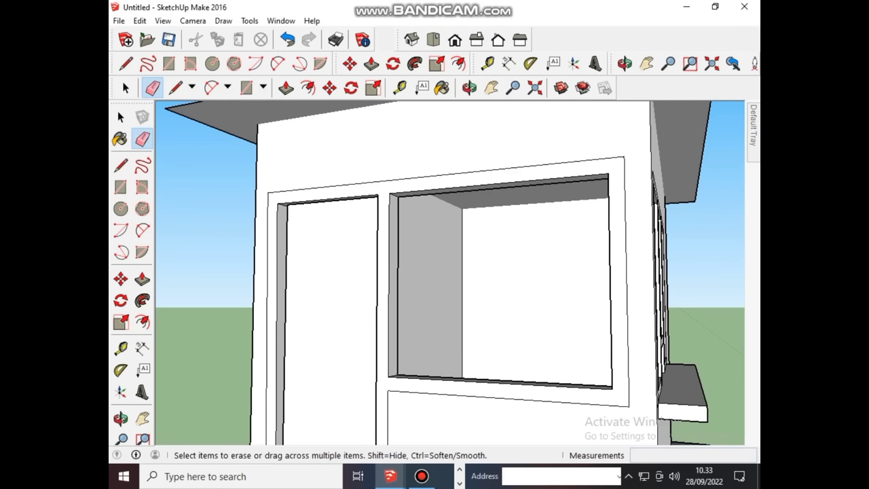
scroll(448, 272, "down", 3)
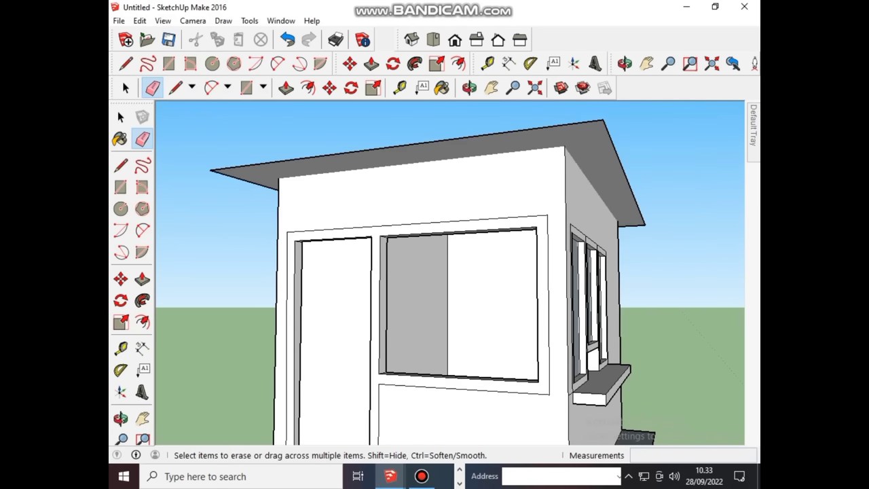
scroll(326, 347, "down", 2)
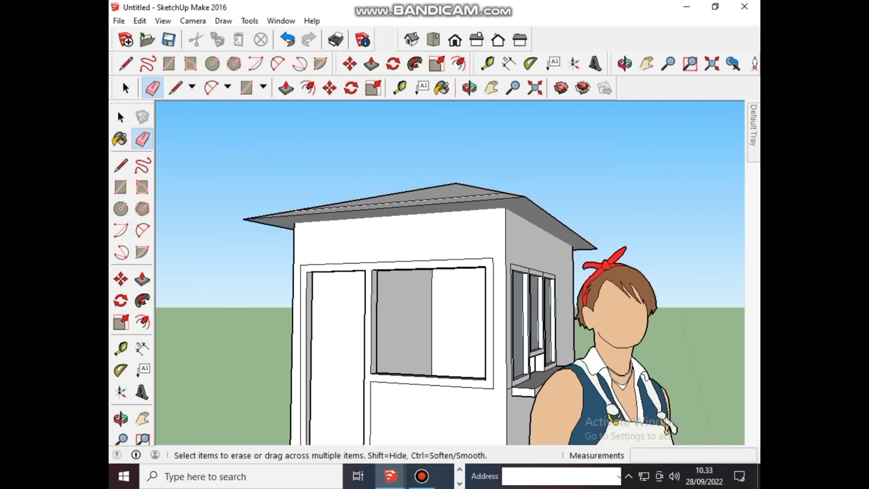
middle_click_drag(448, 272, 489, 272)
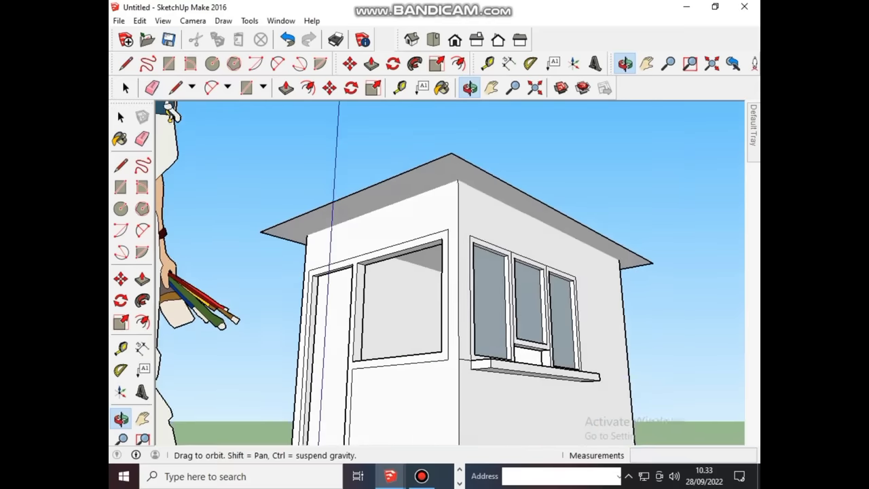
Step: Orbit to look down on the hipped roof and the side wall windows
key("e")
scroll(381, 380, "down", 3)
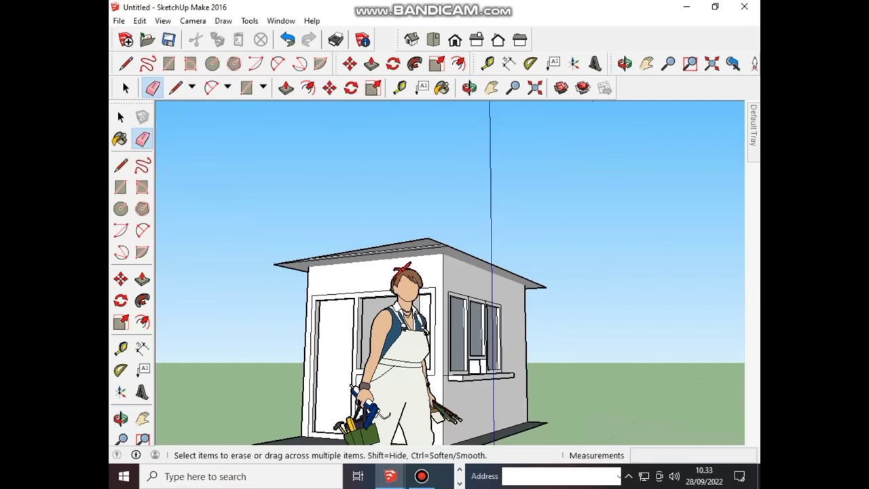
middle_click_drag(448, 306, 448, 258)
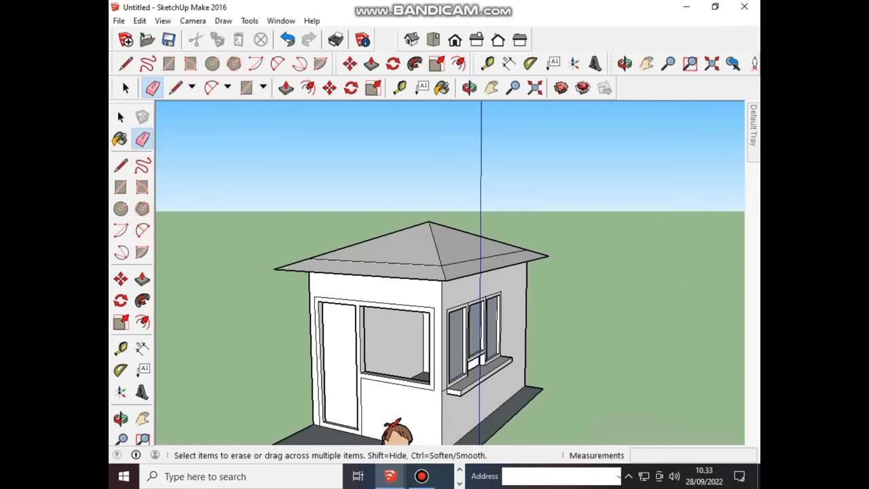
scroll(326, 427, "up", 3)
scroll(326, 428, "up", 3)
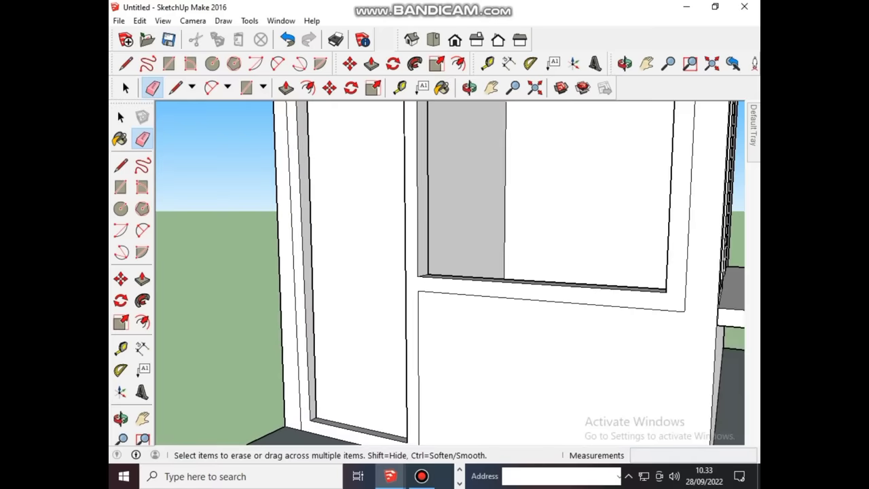
scroll(339, 305, "up", 2)
mouse_move(448, 306)
middle_mouse_down()
mouse_move(435, 285)
mouse_move(421, 299)
middle_mouse_up()
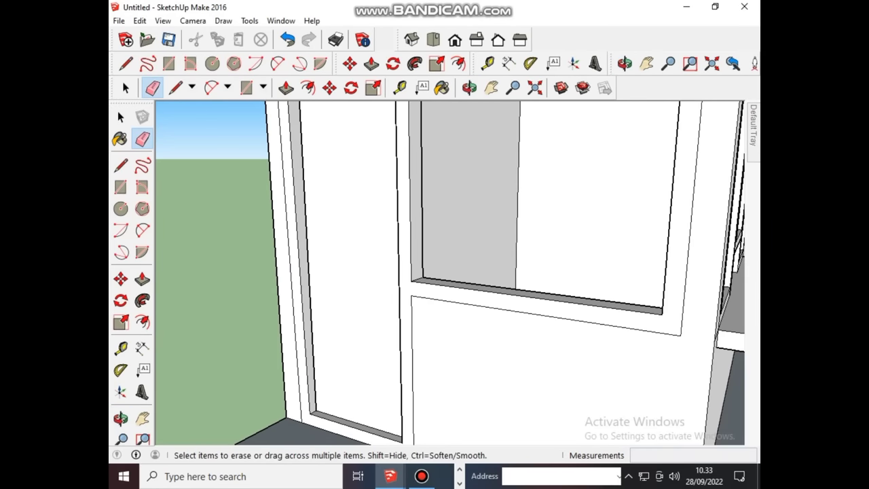
scroll(441, 272, "down", 5)
scroll(441, 271, "down", 1)
mouse_move(448, 271)
middle_mouse_down()
mouse_move(407, 271)
mouse_move(461, 272)
middle_mouse_up()
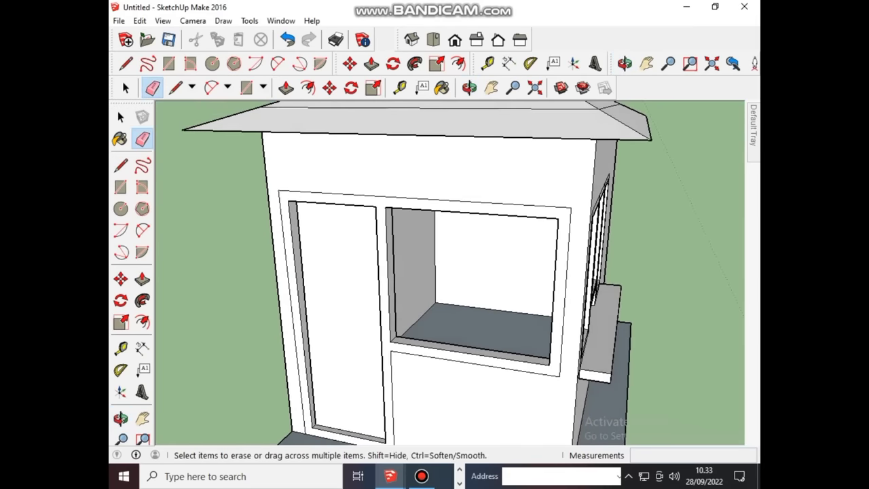
scroll(438, 305, "up", 5)
scroll(448, 272, "down", 5)
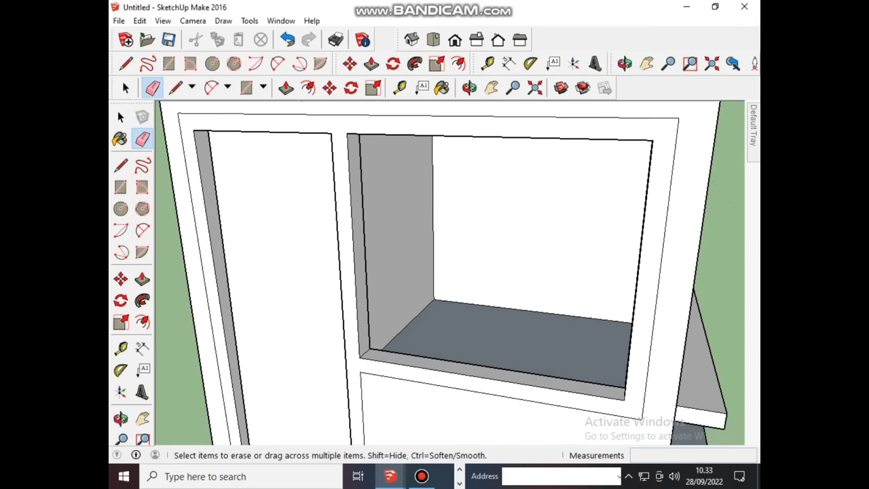
middle_click_drag(434, 272, 420, 312)
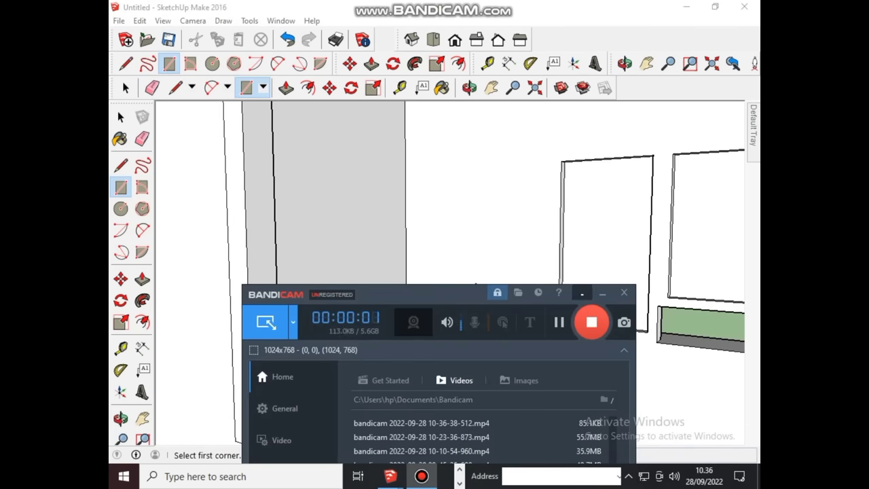
Step: Minimize the Bandicam recorder, page through taskbar programs, and minimize both SketchUp windows
left_click(582, 293)
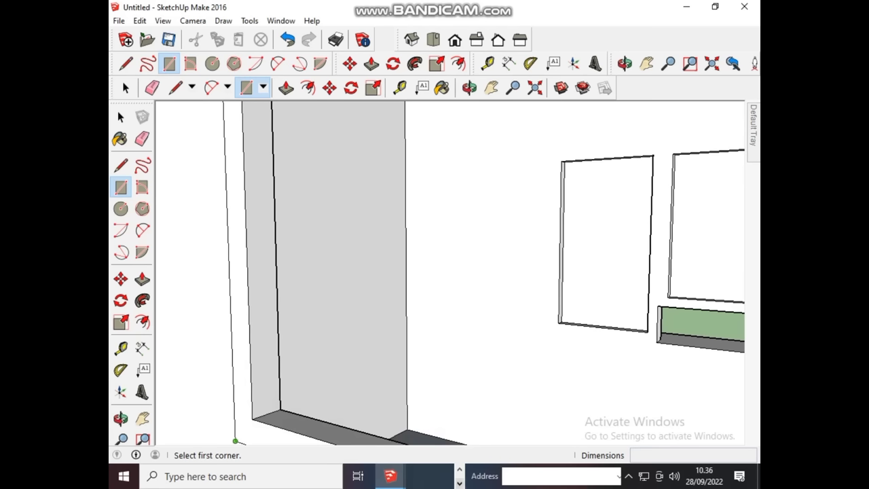
left_click(459, 468)
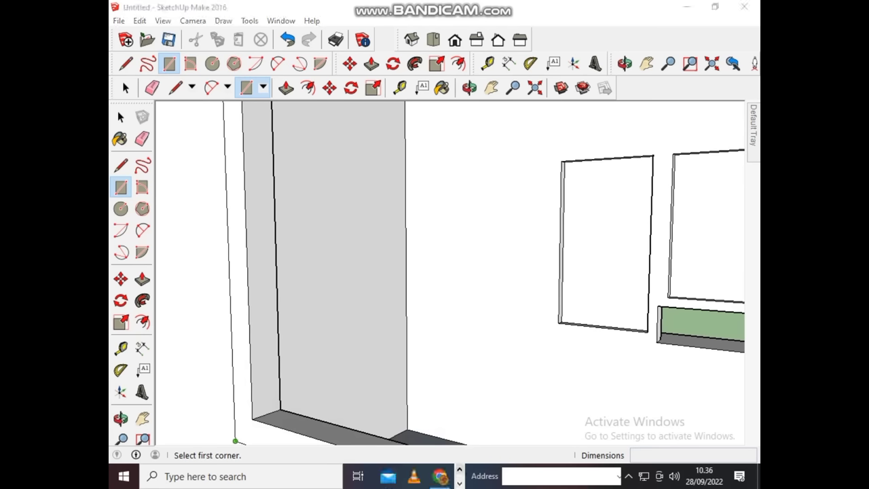
left_click(459, 469)
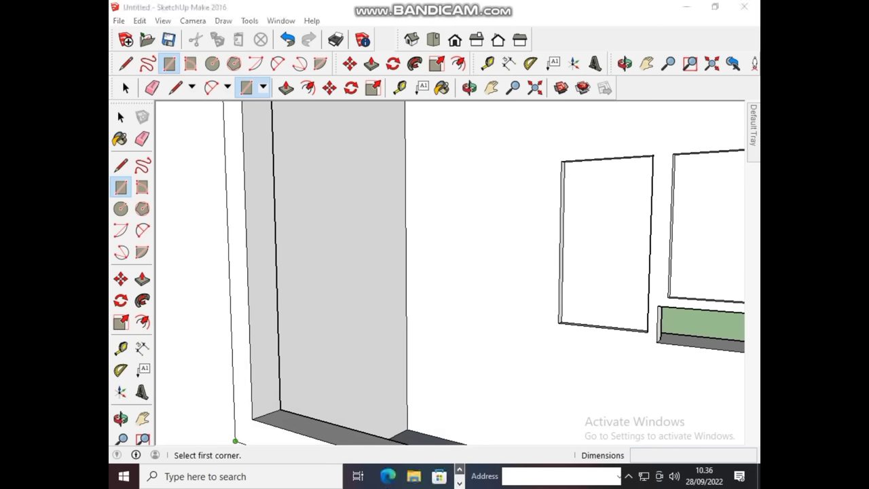
left_click(459, 482)
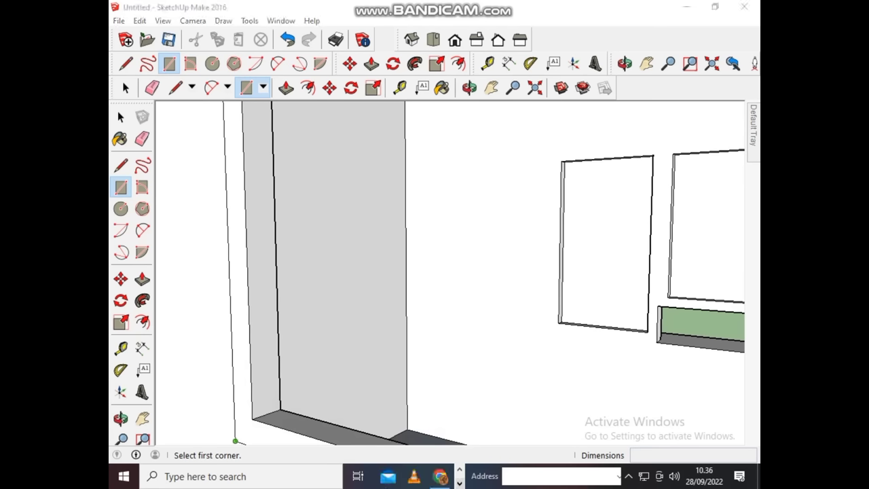
left_click(459, 482)
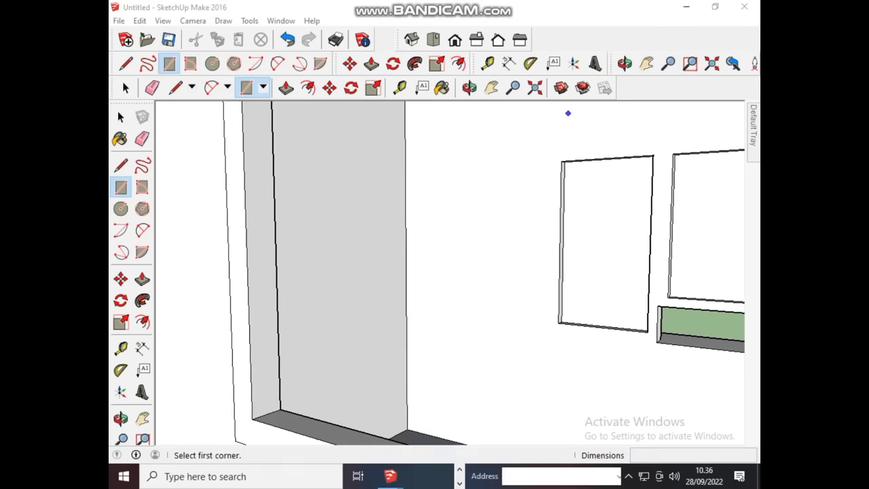
left_click(686, 6)
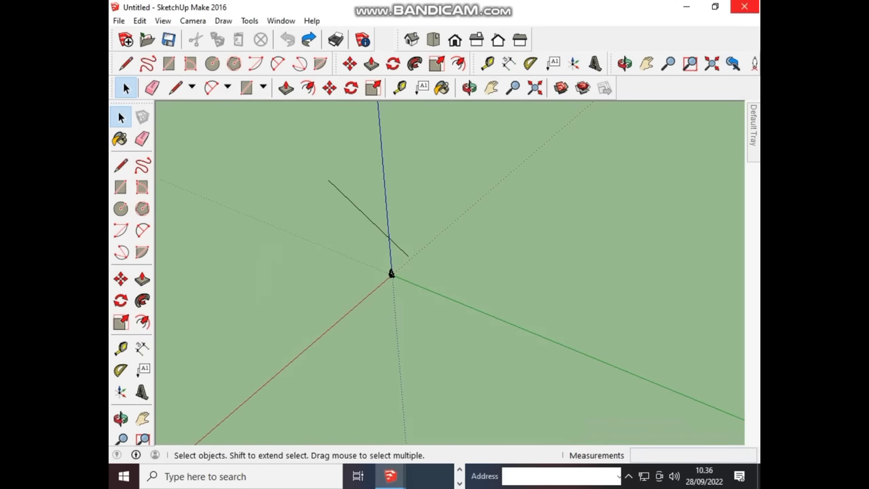
key("super+d")
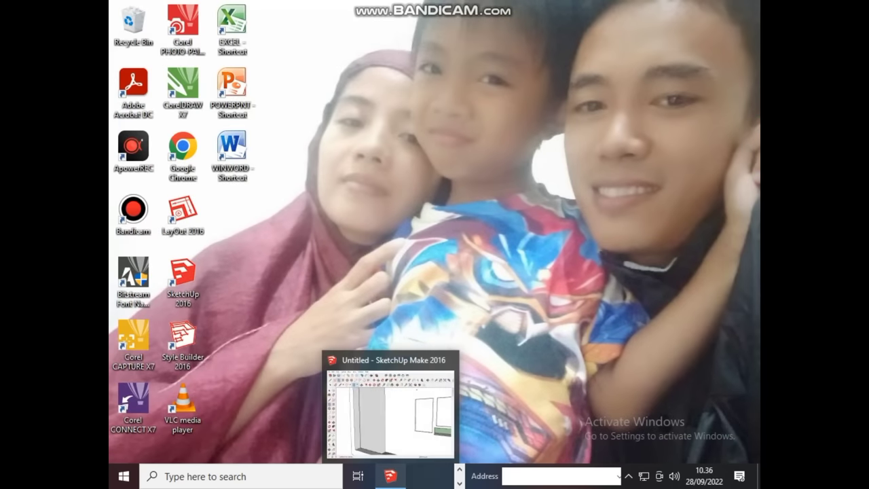
Step: Reveal the desktop, launch Bandicam from its shortcut, then hide its window
left_click(390, 475)
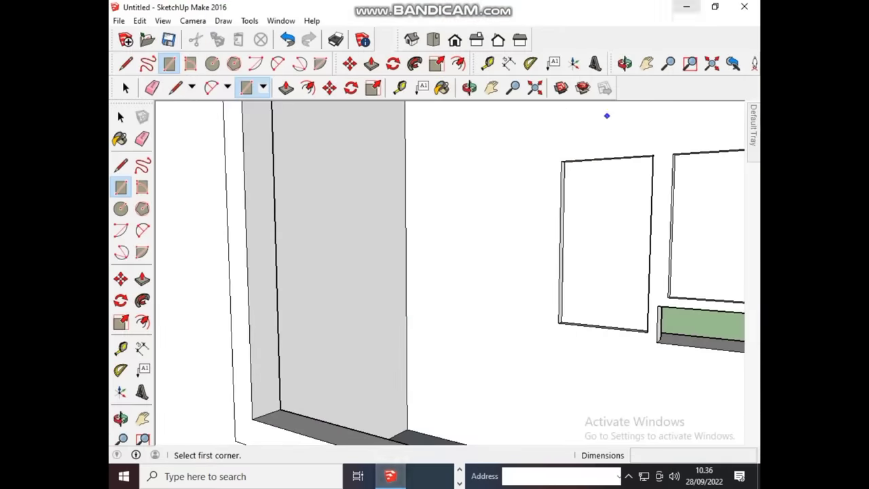
left_click(686, 6)
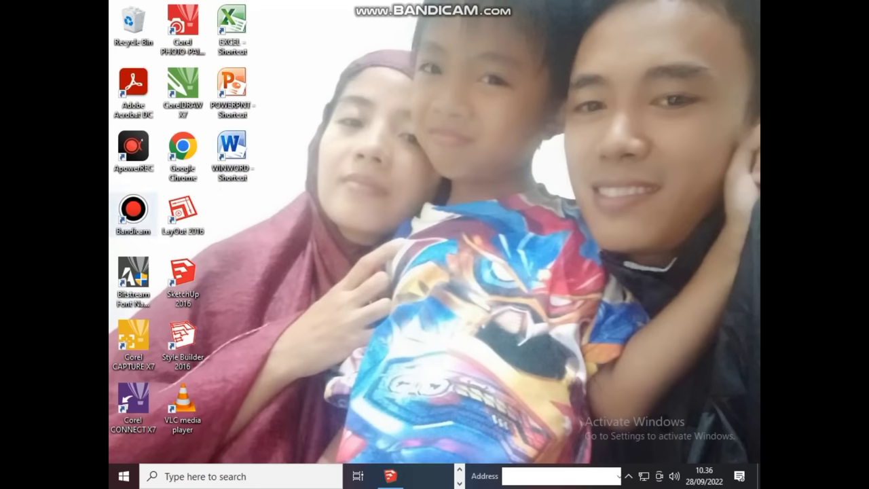
left_click(133, 212)
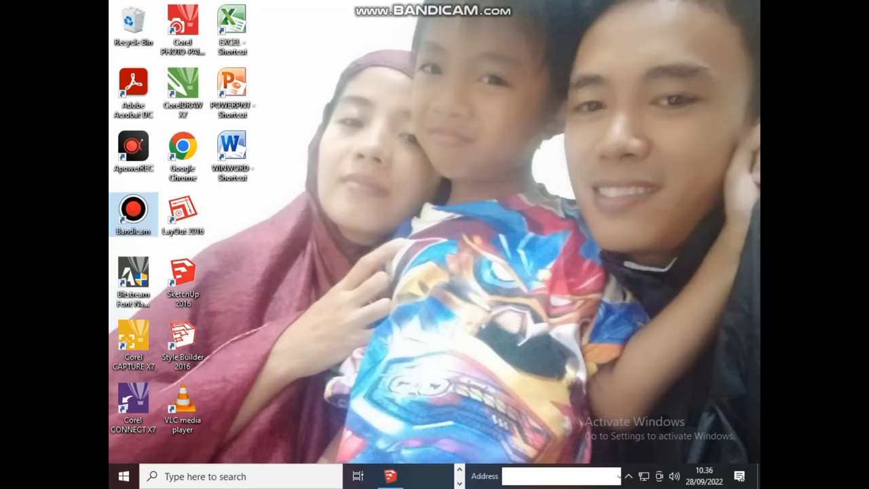
key("Return")
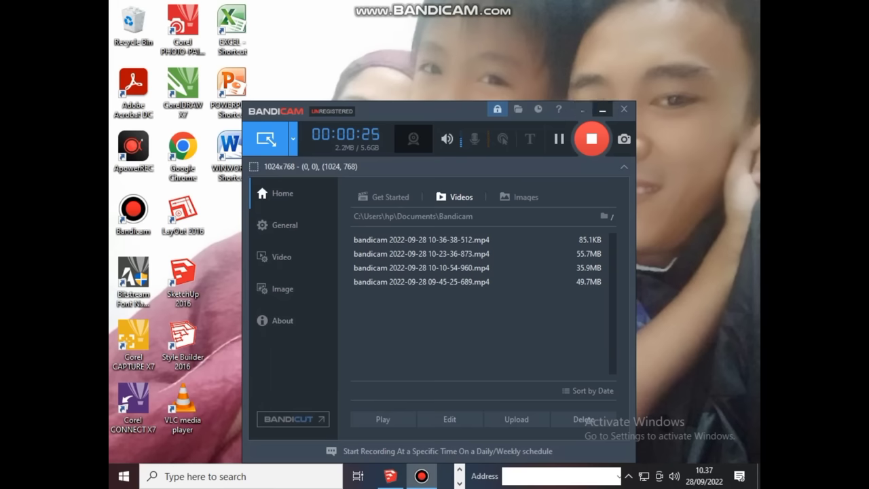
left_click(602, 109)
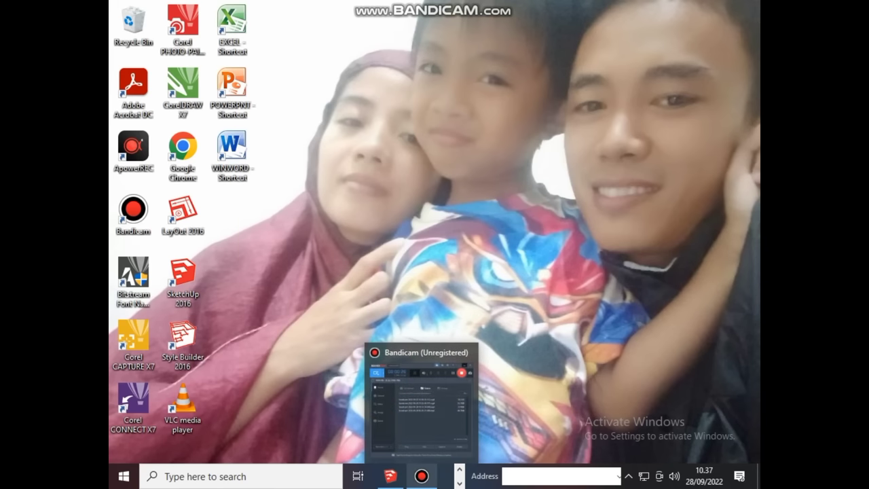
left_click(421, 476)
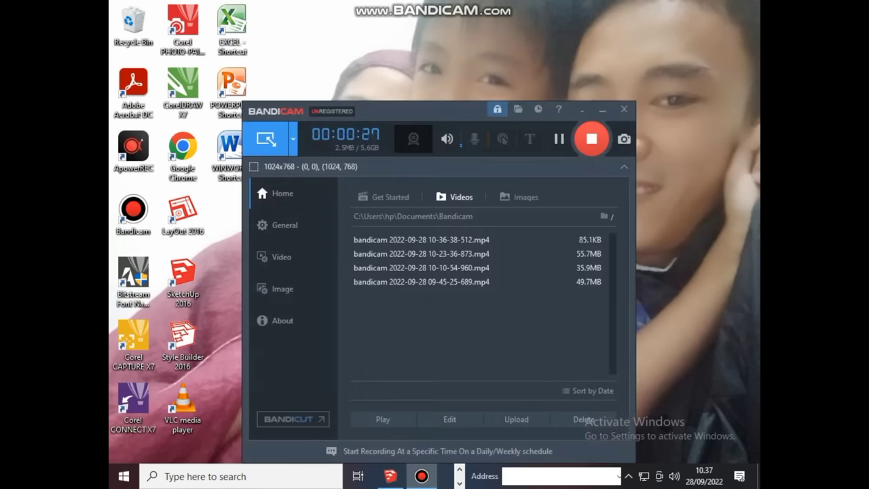
left_click(582, 109)
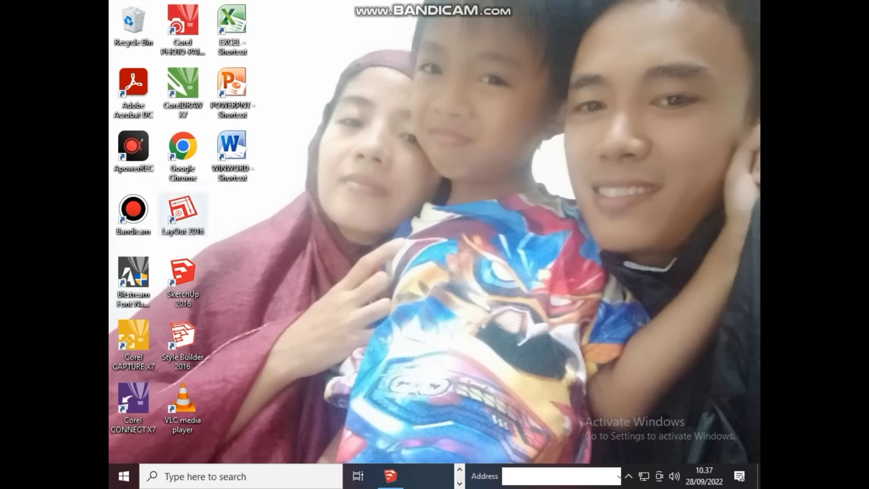
Step: Reopen Bandicam, move its window to the bottom of the screen, and bring SketchUp back
left_click(133, 214)
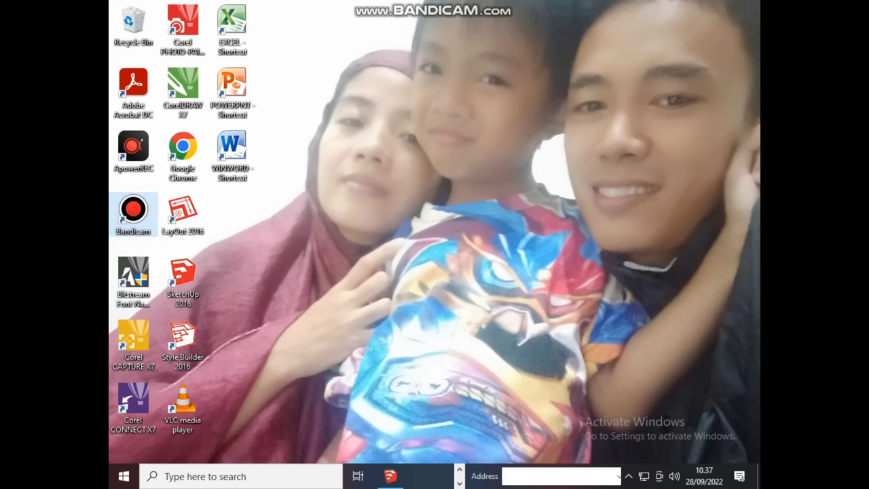
double_click(133, 212)
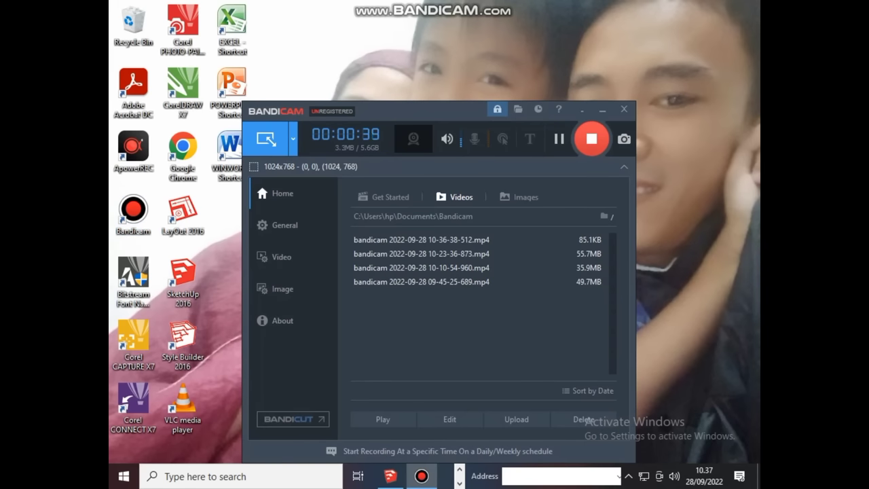
mouse_move(407, 110)
left_mouse_down()
mouse_move(539, 206)
mouse_move(539, 435)
left_mouse_up()
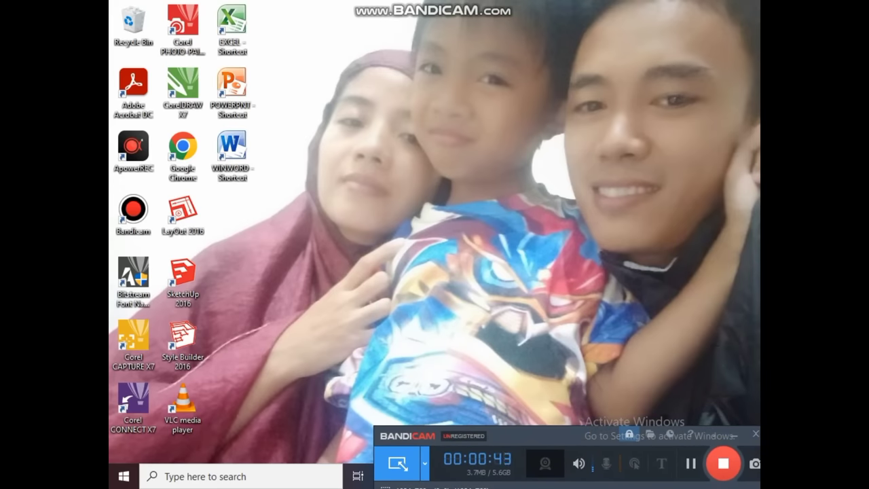
mouse_move(539, 435)
left_mouse_down()
mouse_move(150, 445)
mouse_move(152, 453)
left_mouse_up()
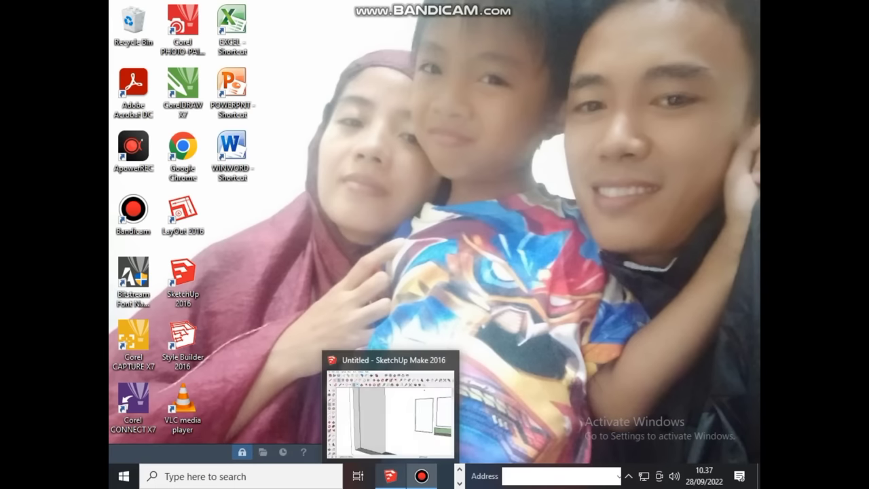
left_click(390, 476)
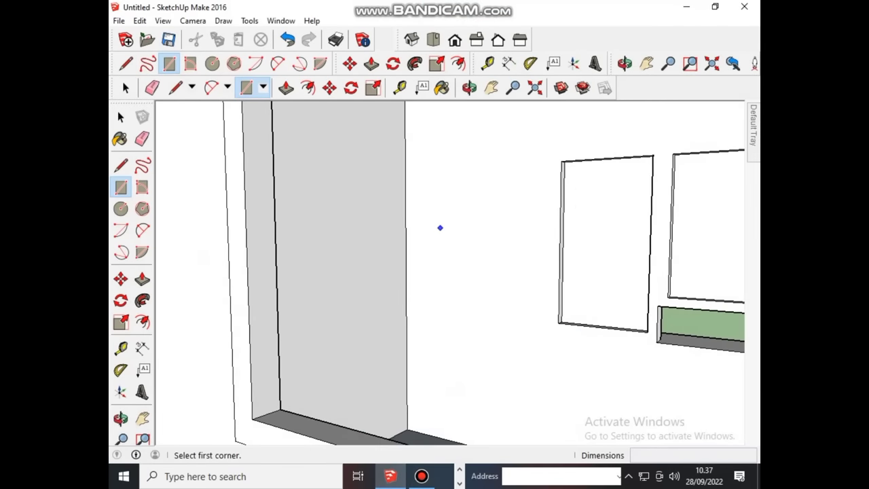
scroll(440, 228, "down", 3)
scroll(438, 231, "down", 2)
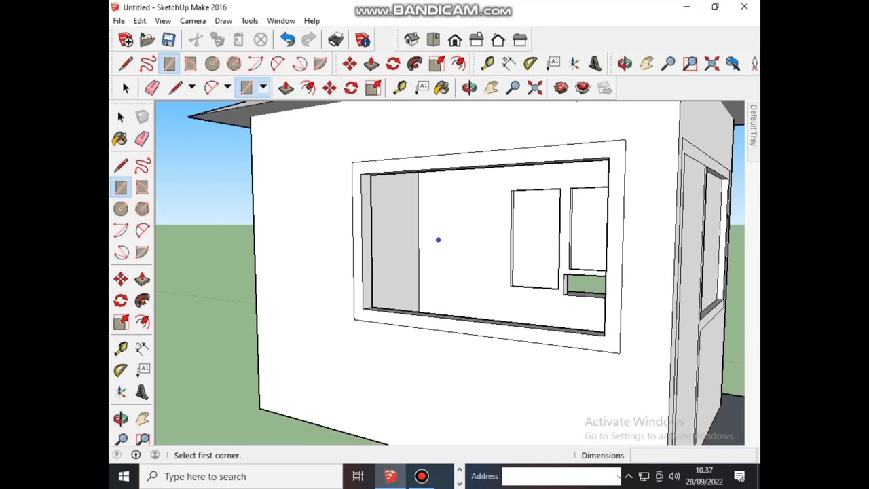
scroll(438, 240, "down", 2)
middle_click_drag(438, 240, 441, 285)
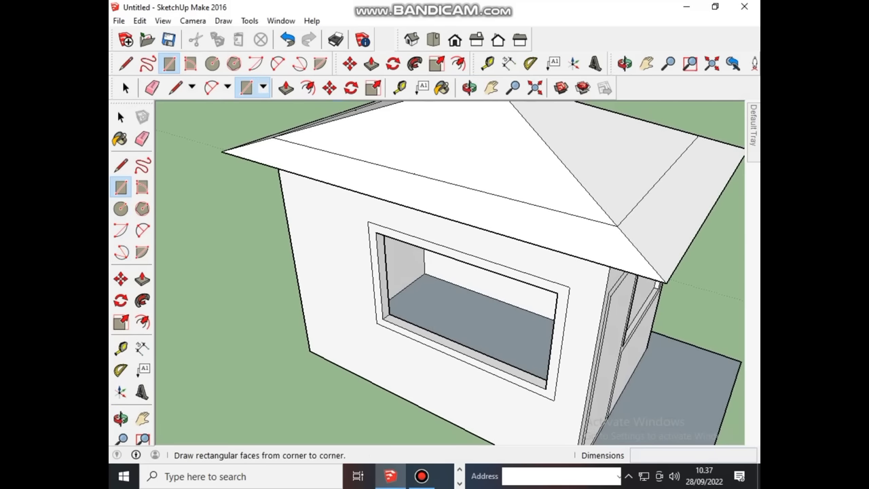
scroll(336, 297, "up", 3)
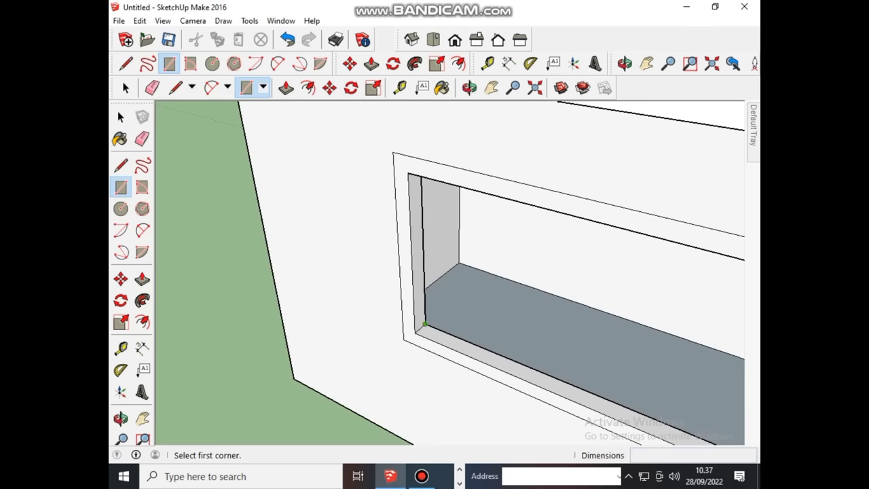
scroll(424, 325, "up", 2)
scroll(421, 329, "up", 1)
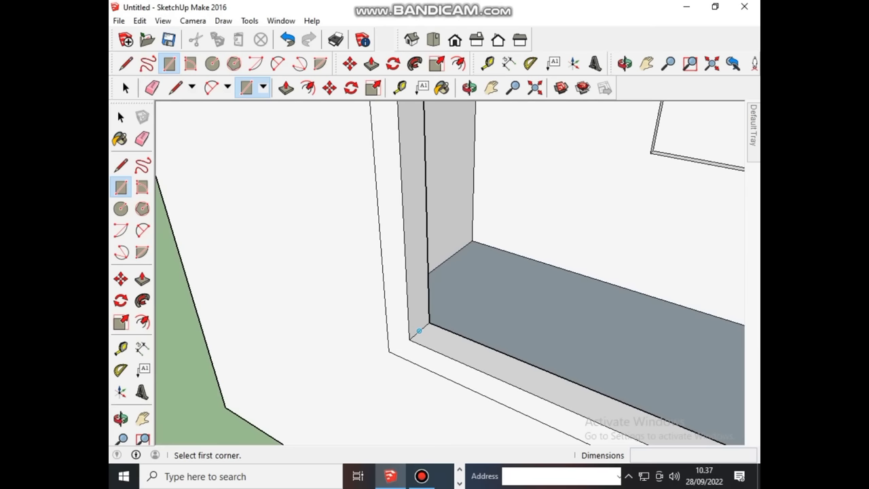
Step: Start the pane rectangle at the back window opening's inner lower-left corner
left_click(419, 331)
type("0,05m; 1,16m")
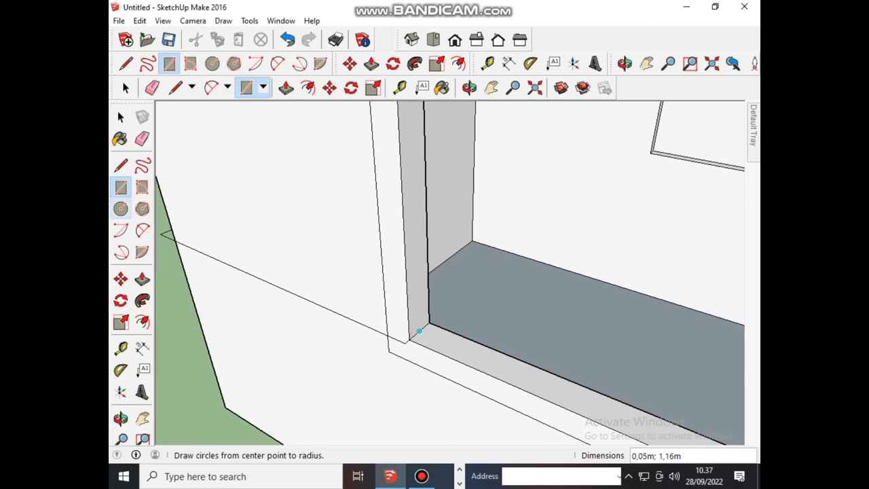
left_click(120, 188)
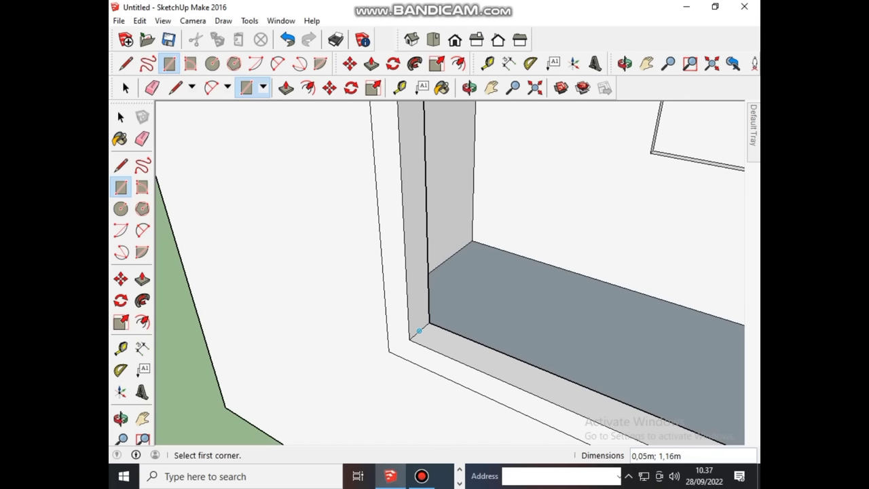
left_click(419, 331)
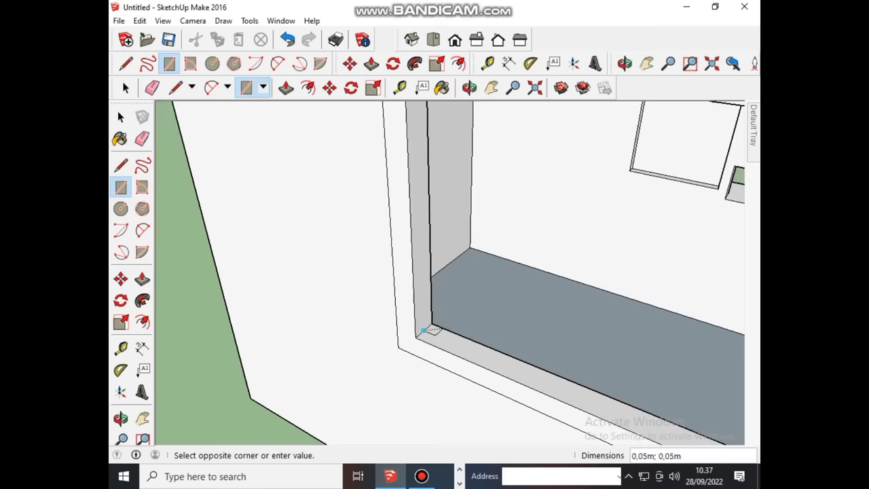
scroll(420, 331, "down", 1)
scroll(424, 331, "down", 2)
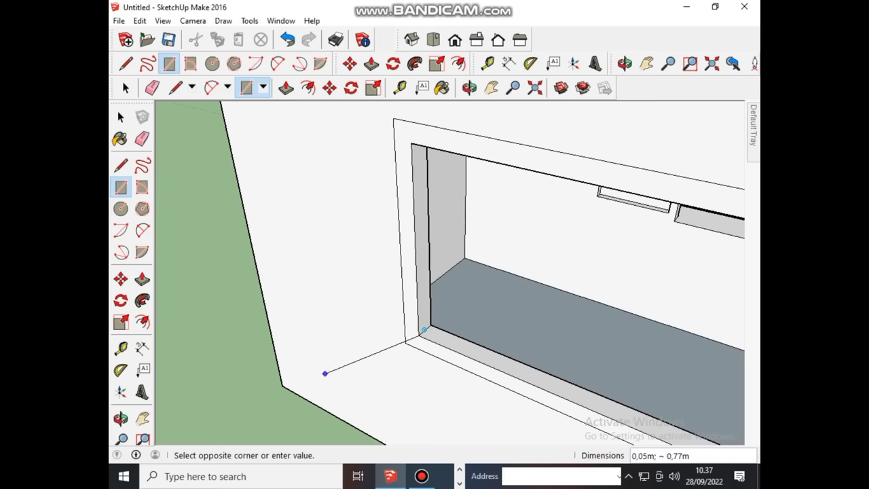
middle_click_drag(423, 329, 555, 259)
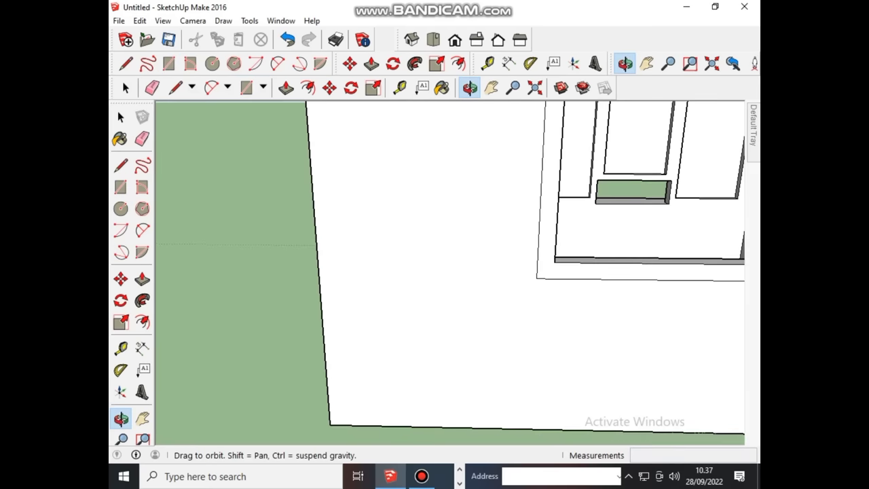
scroll(326, 326, "down", 2)
scroll(312, 343, "down", 3)
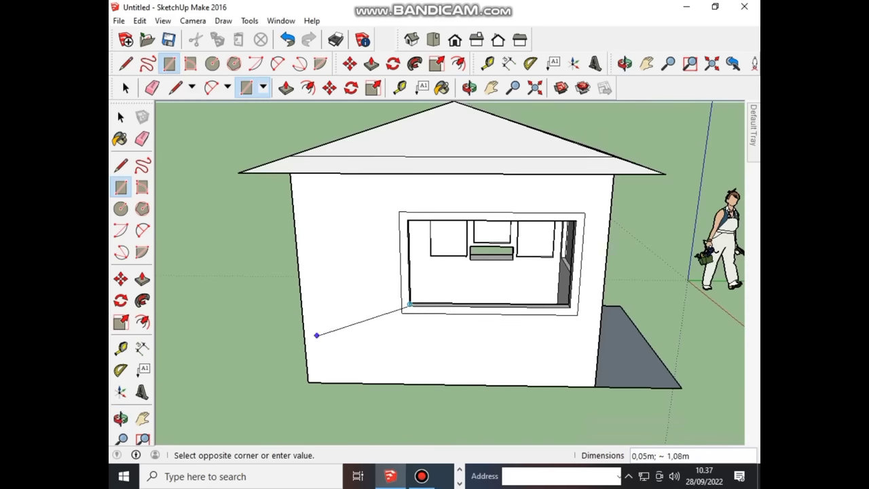
middle_click_drag(490, 279, 578, 196)
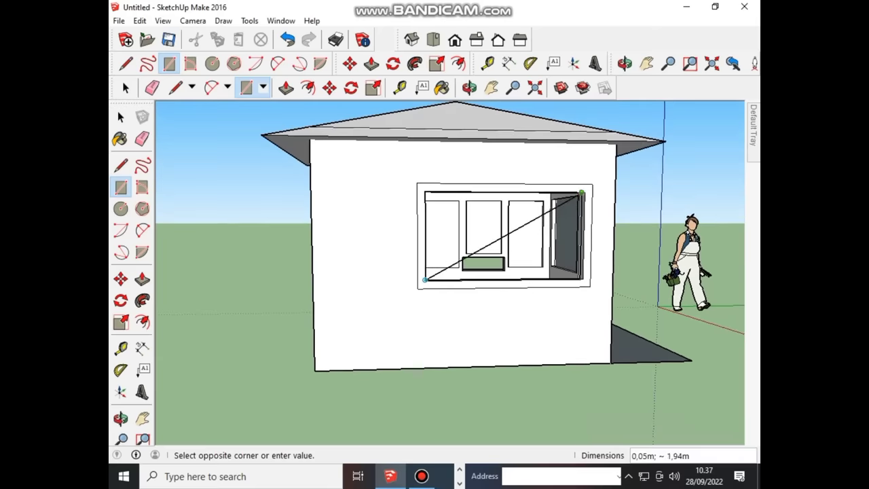
scroll(577, 195, "up", 2)
scroll(573, 195, "up", 1)
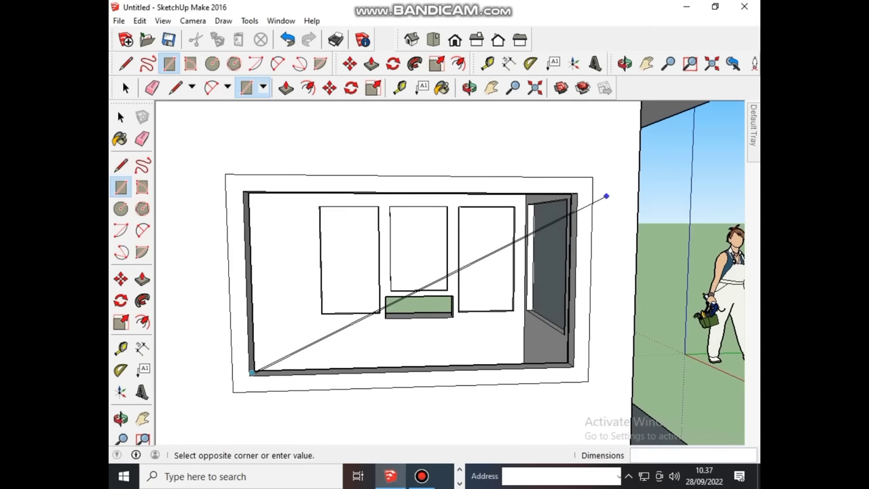
scroll(570, 194, "up", 1)
middle_click_drag(570, 193, 567, 193)
Step: Draw the pale blue-grey glass pane from the opening's lower-left to upper-right inner corner
left_click(157, 285)
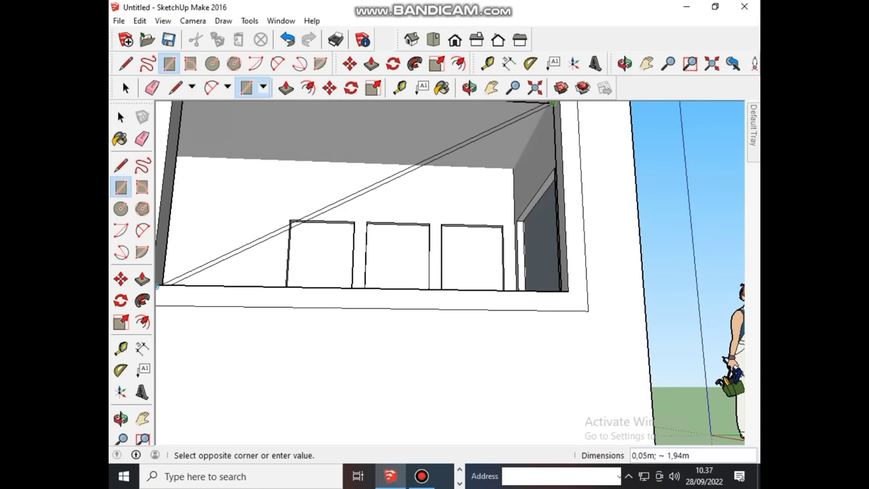
scroll(485, 310, "down", 3)
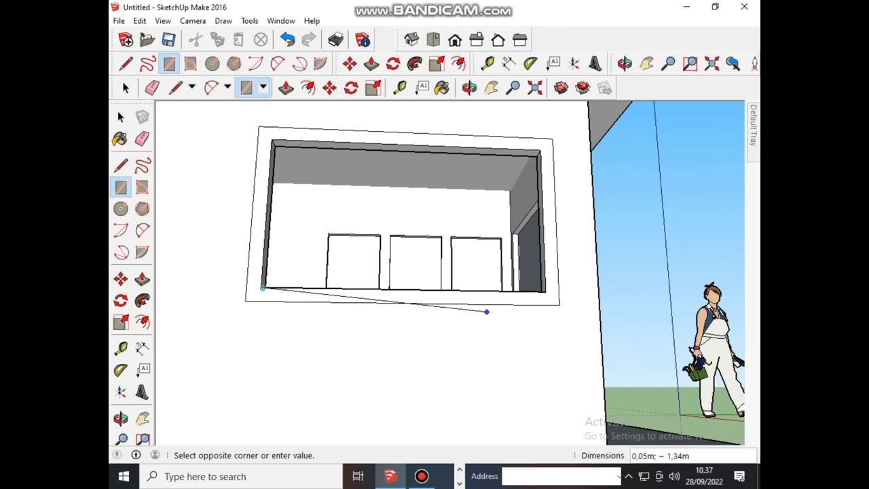
middle_click_drag(485, 311, 496, 190)
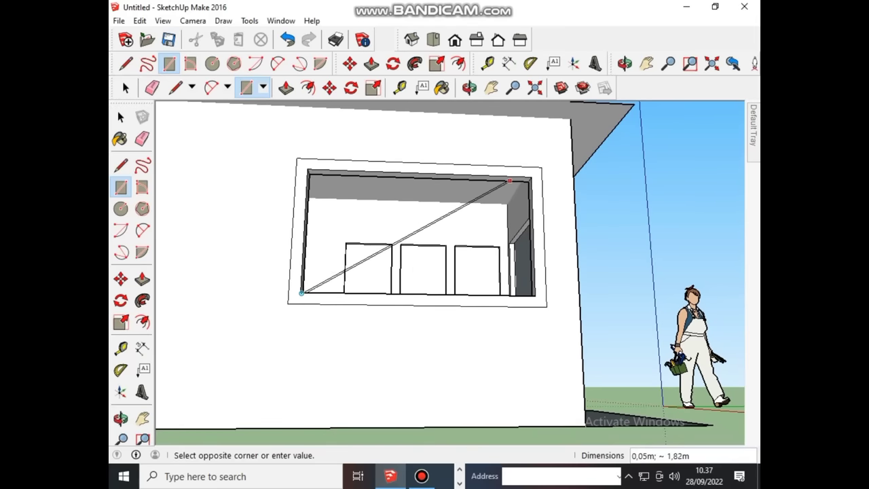
scroll(496, 190, "up", 2)
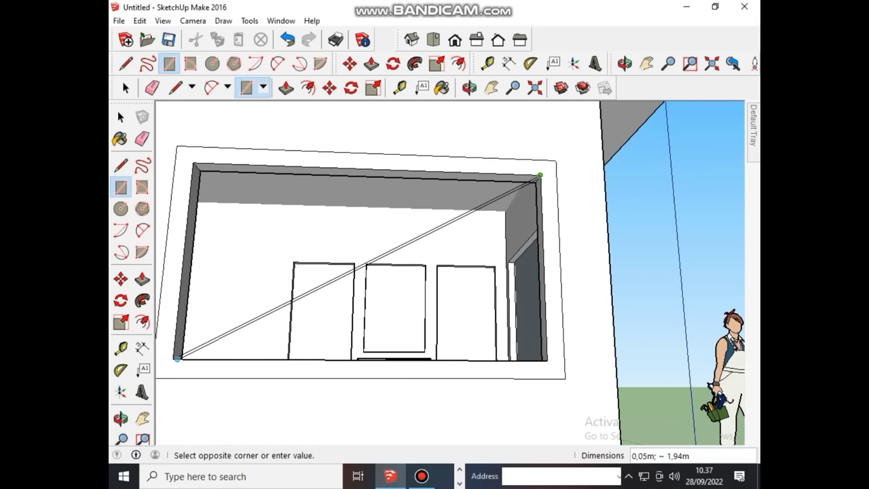
scroll(537, 180, "up", 2)
scroll(540, 182, "up", 1)
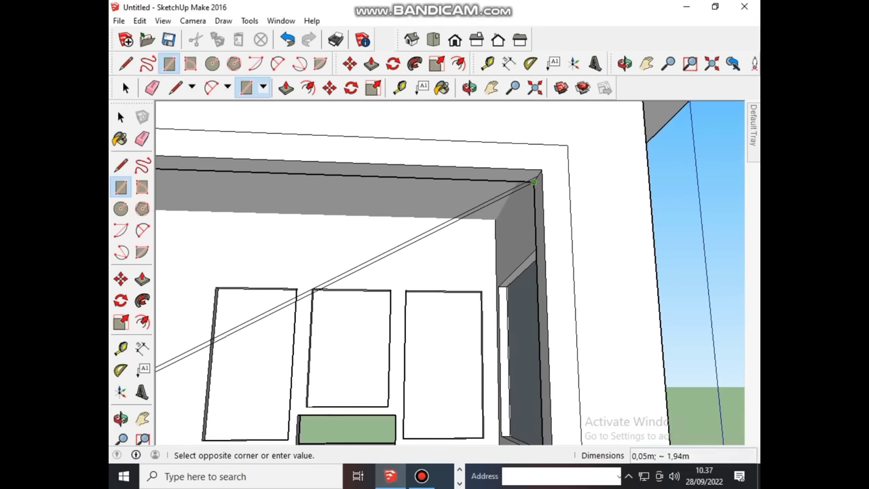
scroll(537, 181, "up", 1)
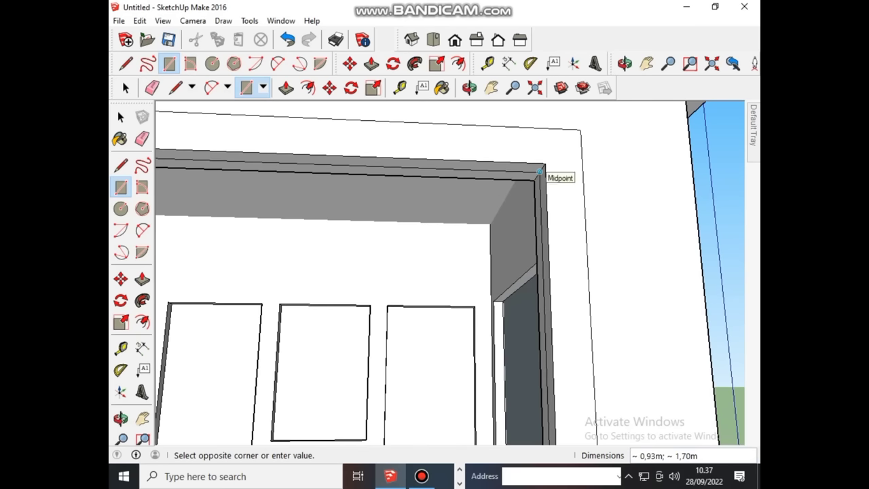
left_click(542, 167)
scroll(523, 238, "down", 1)
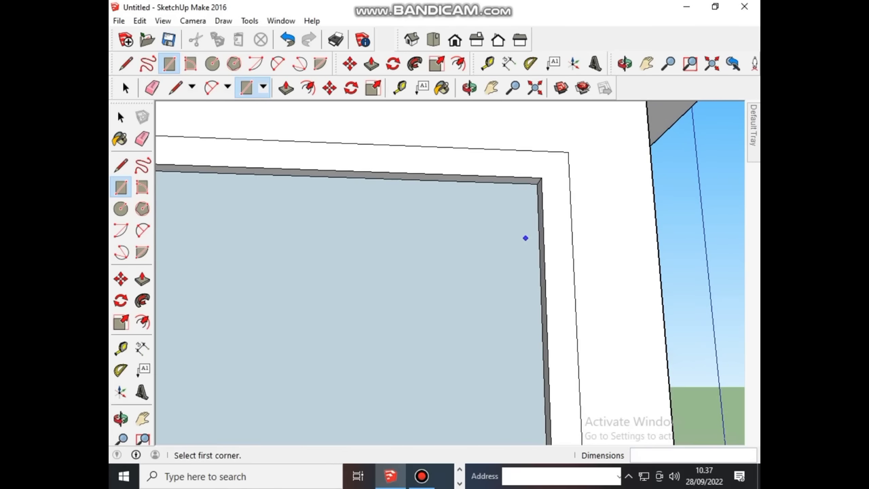
scroll(524, 238, "down", 1)
scroll(512, 262, "down", 1)
scroll(511, 269, "down", 1)
scroll(512, 270, "down", 2)
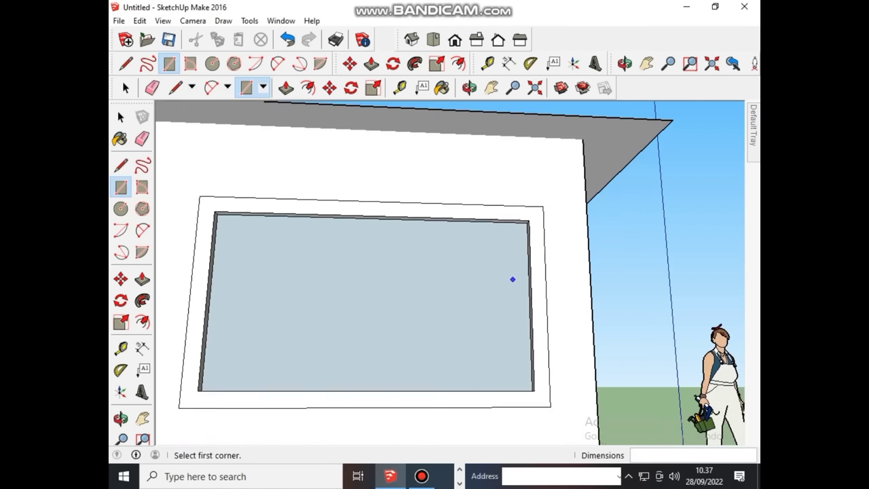
scroll(512, 270, "down", 1)
scroll(523, 233, "down", 1)
mouse_move(524, 232)
middle_mouse_down()
mouse_move(476, 319)
mouse_move(408, 319)
mouse_move(532, 365)
mouse_move(525, 369)
middle_mouse_up()
key("r")
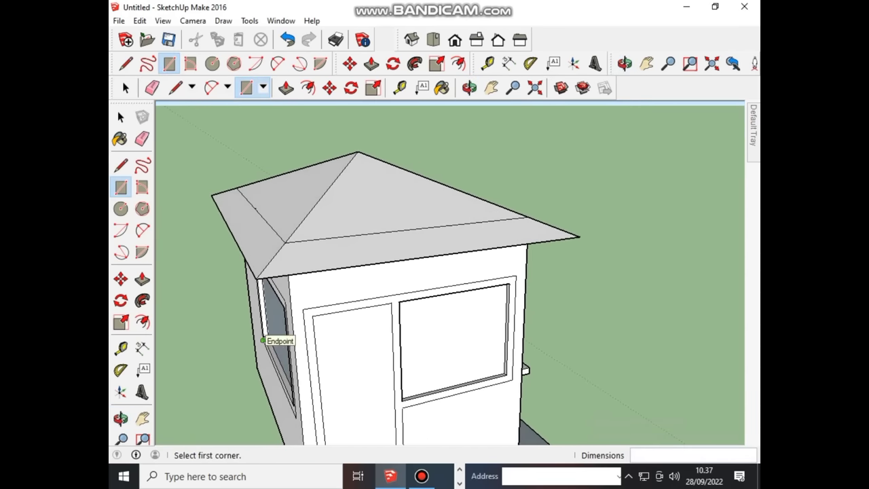
Step: Orbit around the booth to inspect the side wall, door side and back window
middle_click_drag(262, 339, 334, 350)
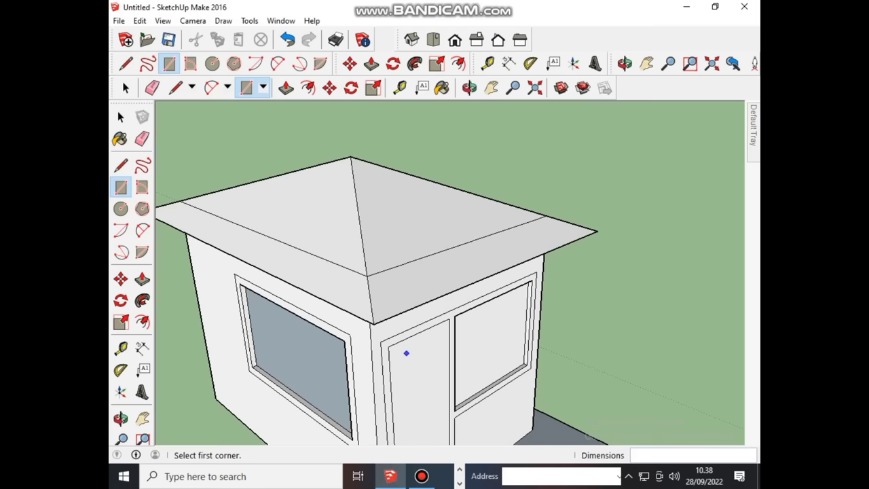
mouse_move(406, 353)
middle_mouse_down()
mouse_move(337, 338)
mouse_move(269, 342)
middle_mouse_up()
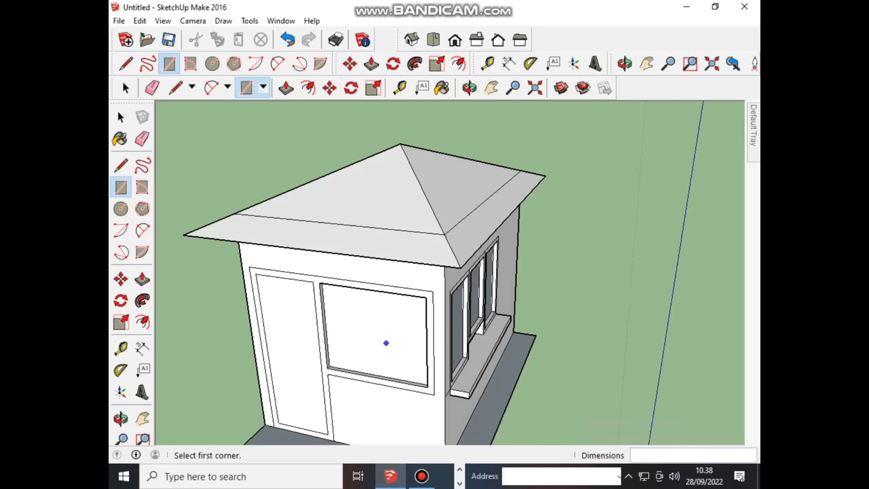
middle_click_drag(386, 343, 292, 342)
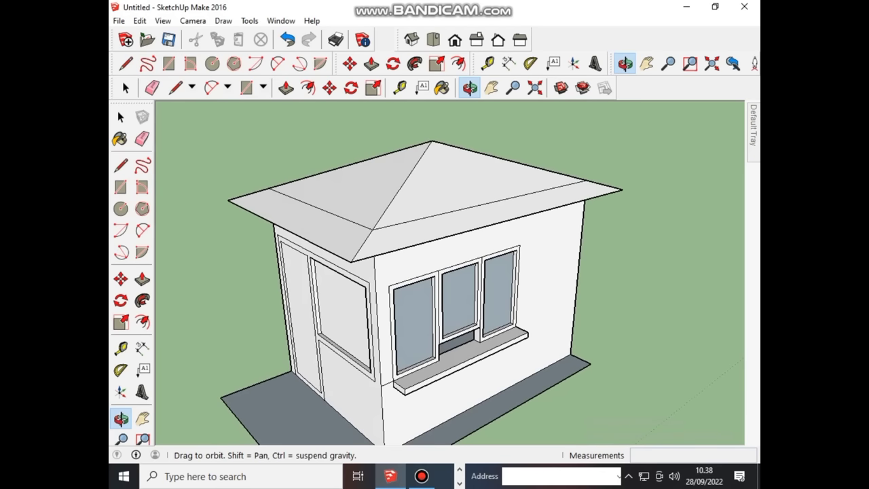
mouse_move(380, 339)
middle_mouse_down()
mouse_move(290, 350)
mouse_move(299, 350)
middle_mouse_up()
key("r")
middle_click_drag(451, 321, 442, 348)
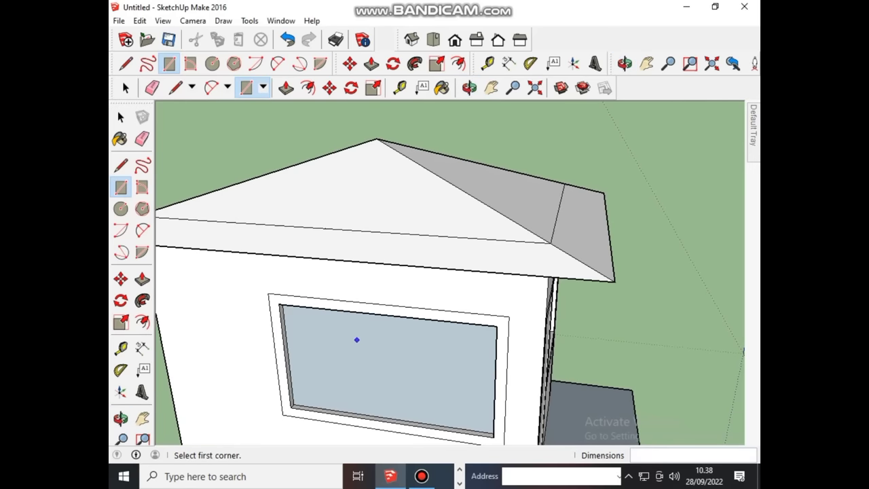
Step: Undo the glass pane face and the window's recess and inner outline
scroll(365, 323, "down", 2)
scroll(363, 325, "down", 2)
middle_click_drag(362, 326, 367, 306)
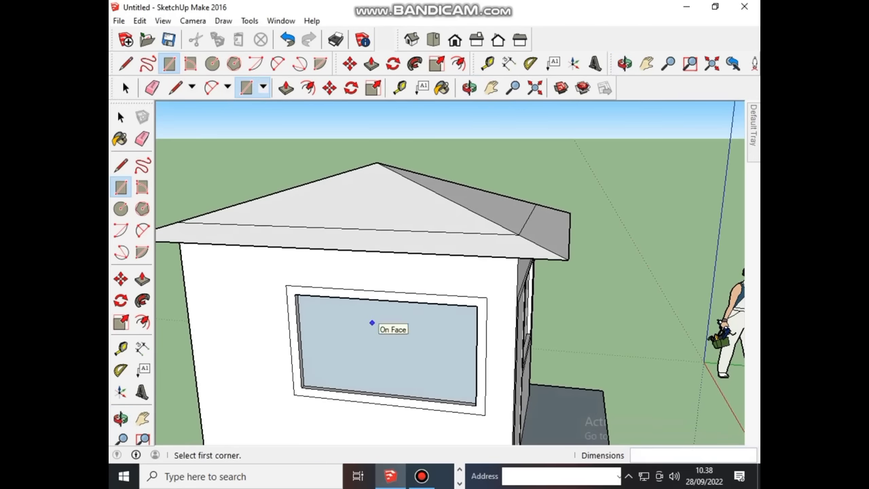
key("ctrl+z")
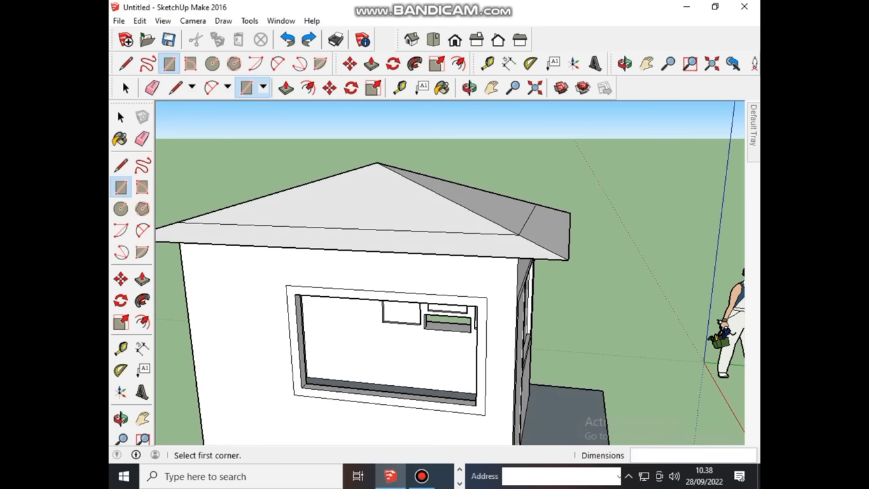
key("ctrl+z")
key("ctrl+z")
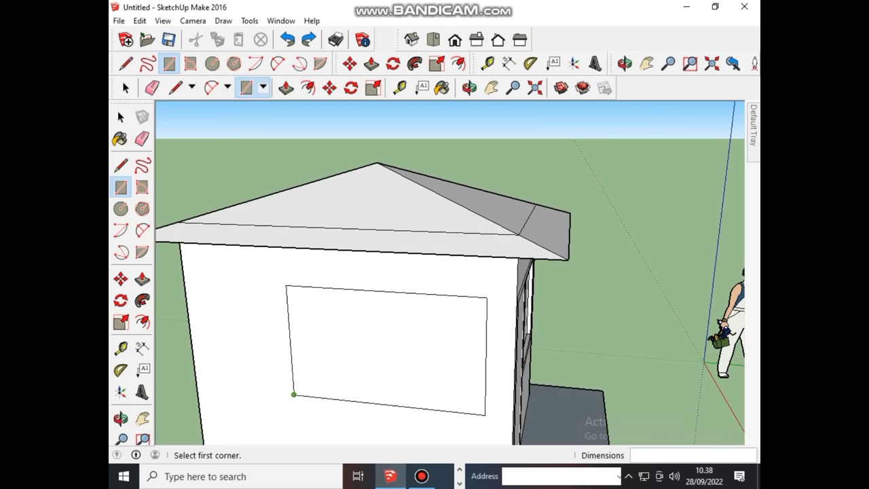
Step: Divide the window outline's bottom edge into 3 equal segments
right_click(348, 401)
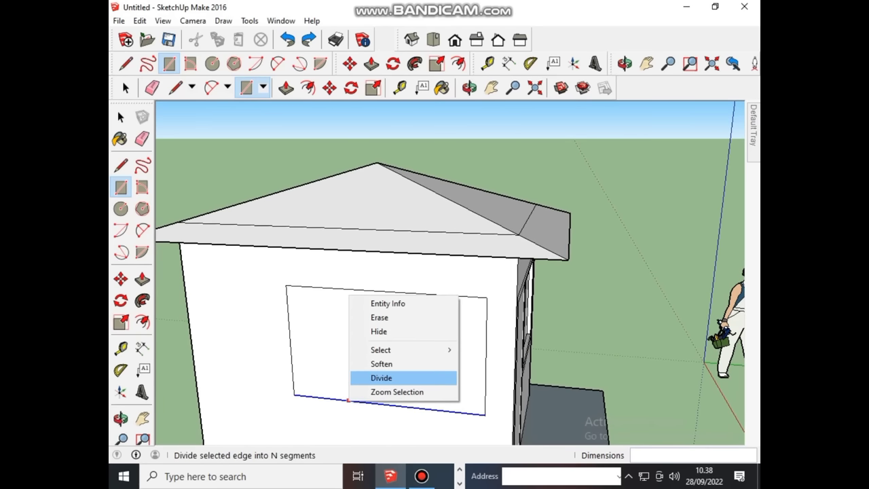
left_click(381, 378)
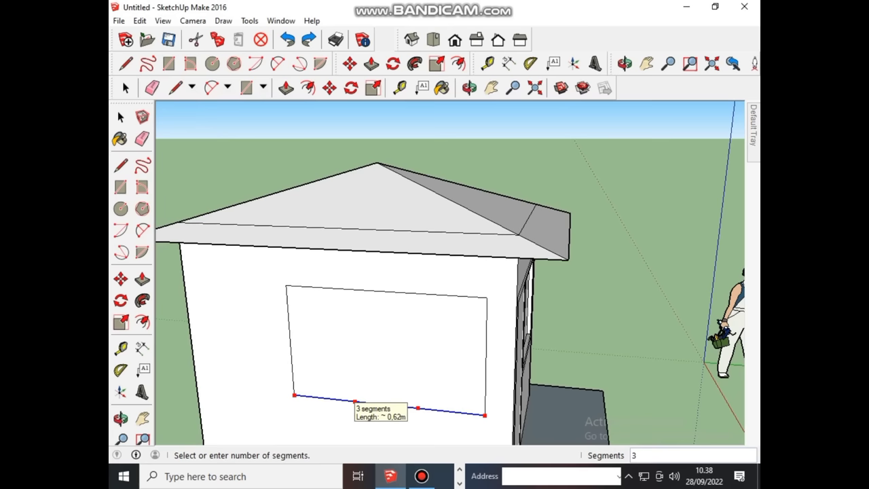
left_click(355, 403)
Step: Draw a rectangle from the bottom division point to separate the middle pane
key("r")
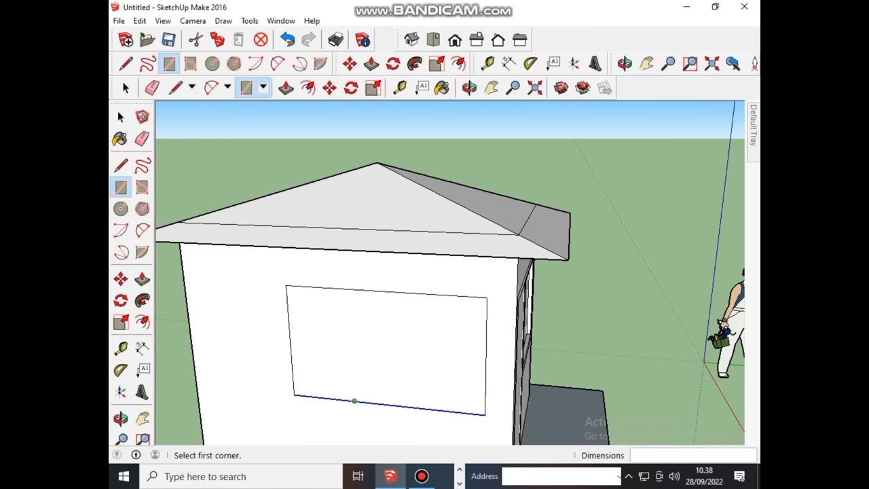
left_click(354, 402)
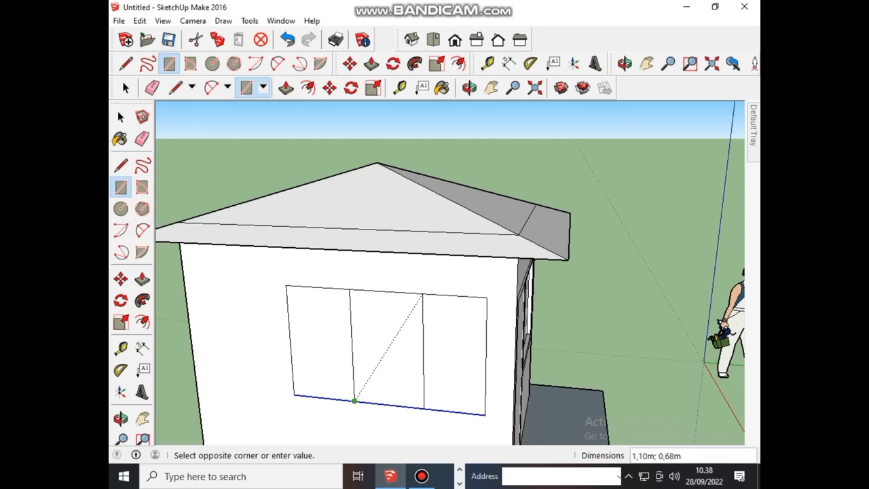
left_click(422, 296)
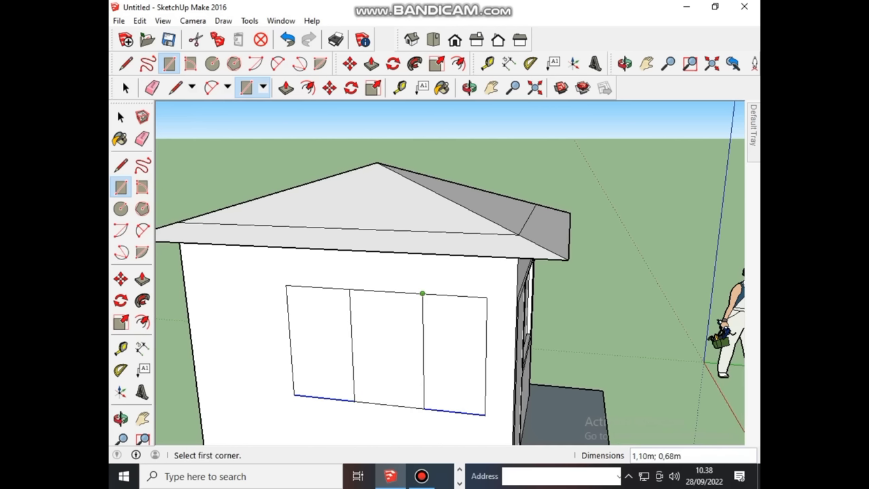
scroll(416, 305, "down", 2)
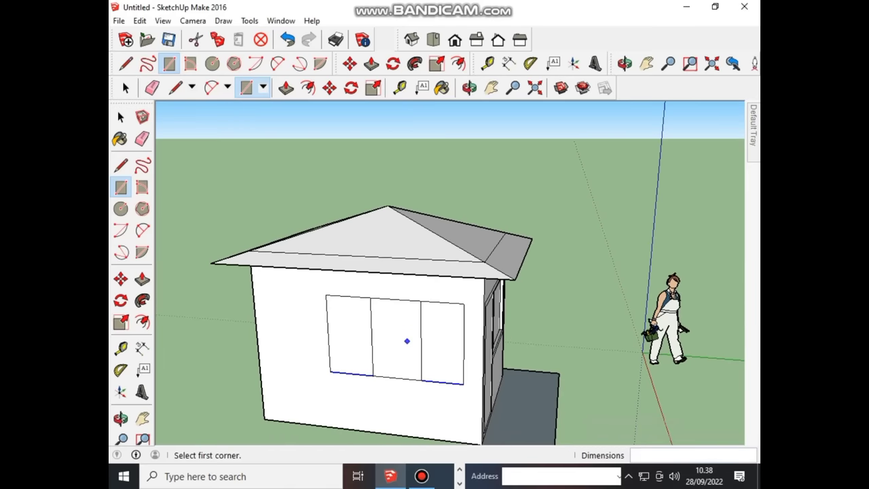
Step: Try an offset on the wall face, then undo the unwanted outline
mouse_move(408, 344)
middle_mouse_down()
mouse_move(397, 343)
mouse_move(438, 345)
mouse_move(405, 343)
mouse_move(400, 358)
middle_mouse_up()
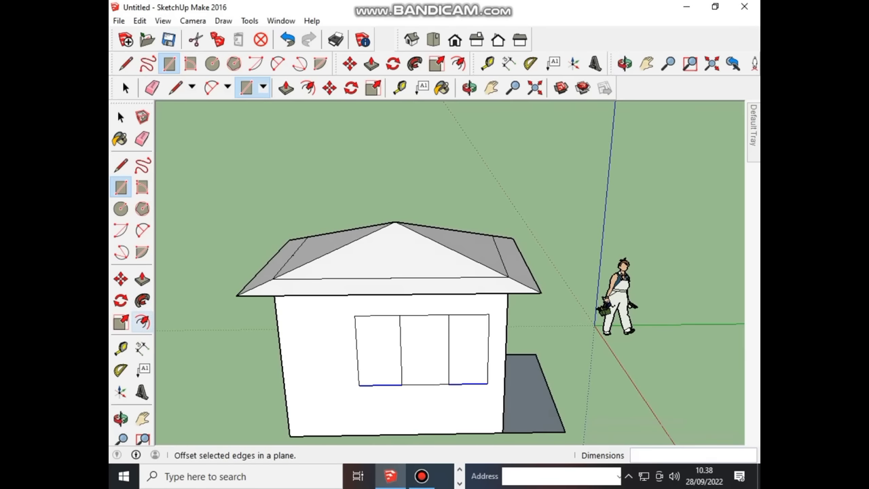
left_click(143, 322)
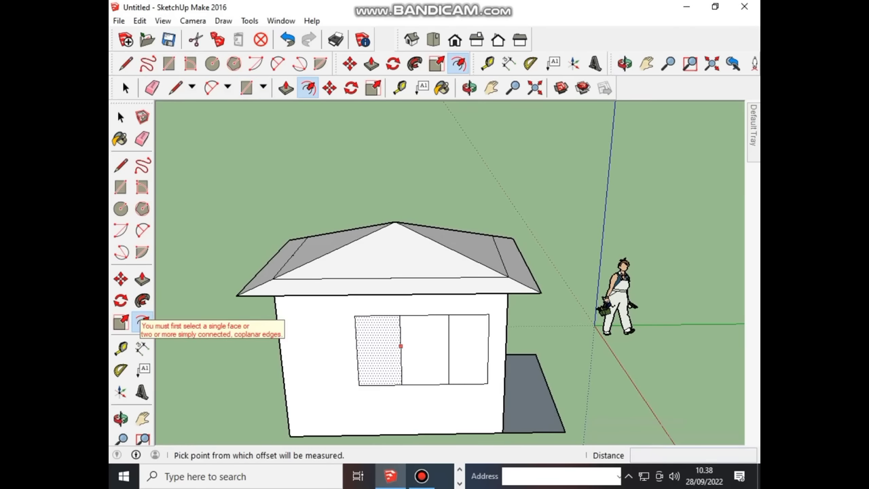
key("Escape")
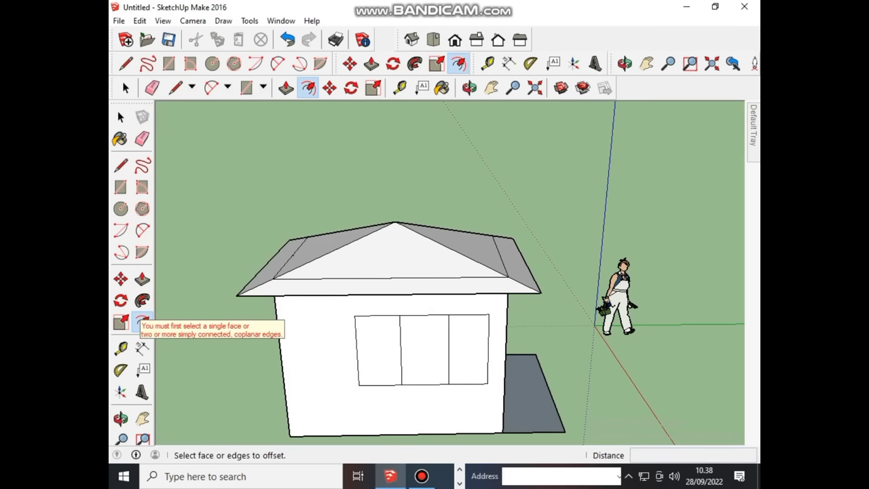
left_click(298, 407)
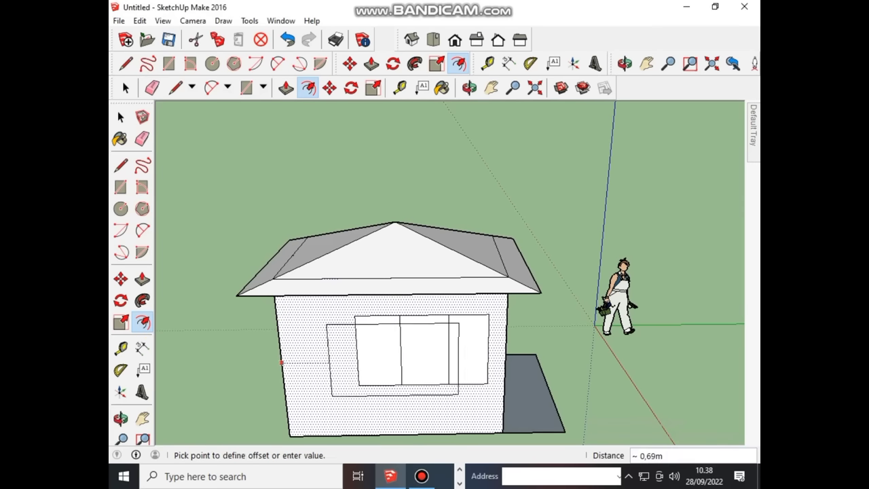
left_click(327, 359)
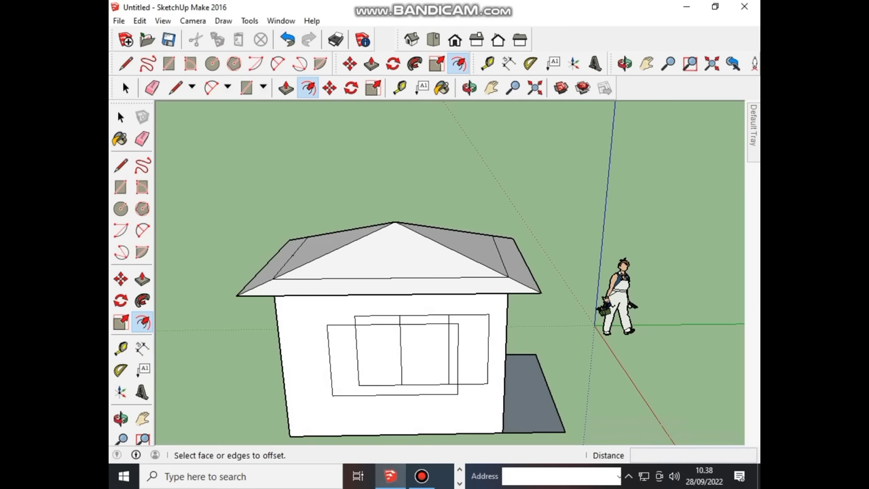
key("ctrl+z")
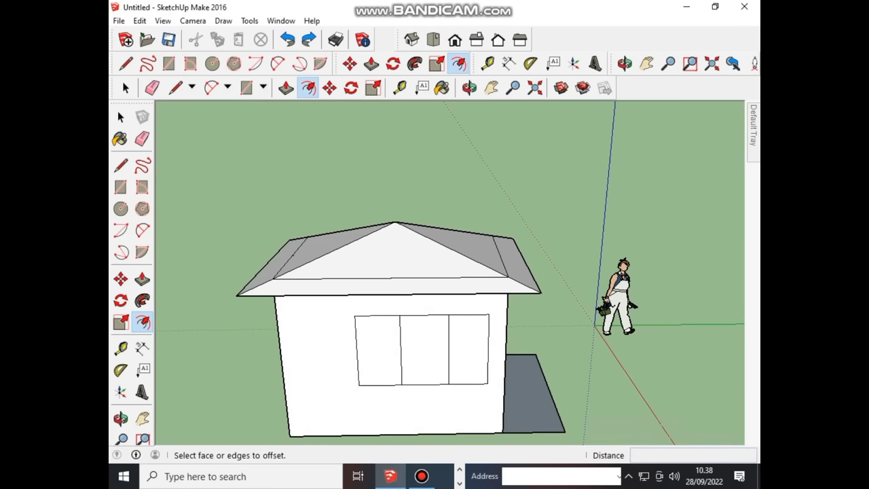
Step: Offset thin inner frames into the left, right and middle window panes
left_click(120, 116)
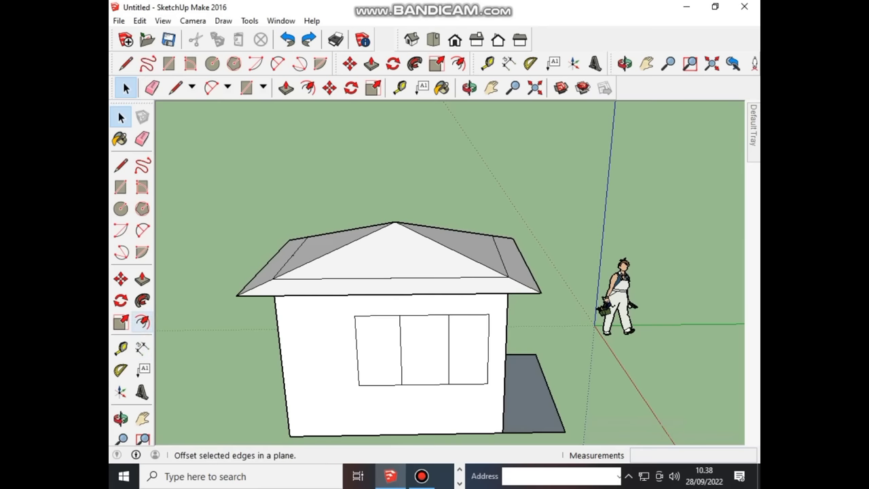
left_click(142, 321)
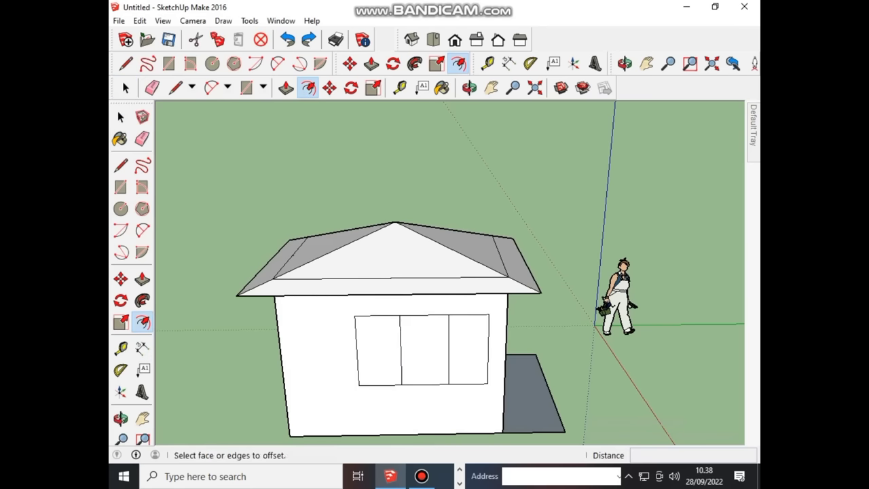
left_click(356, 349)
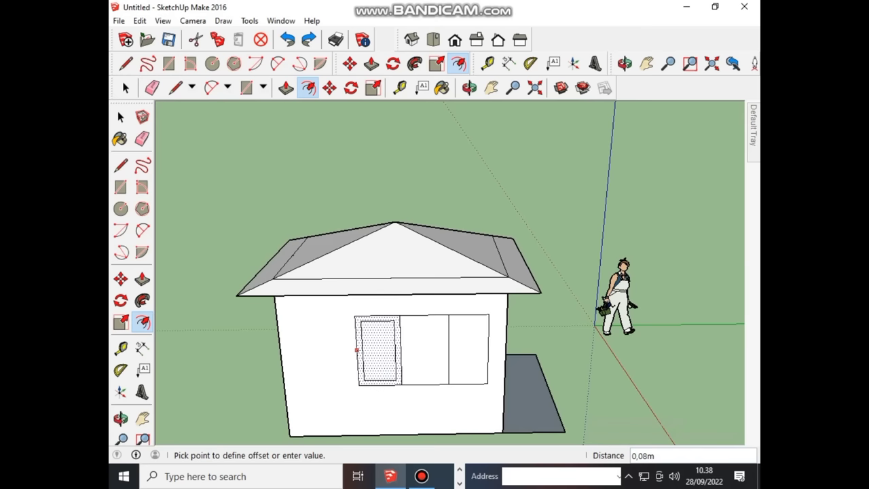
left_click(357, 349)
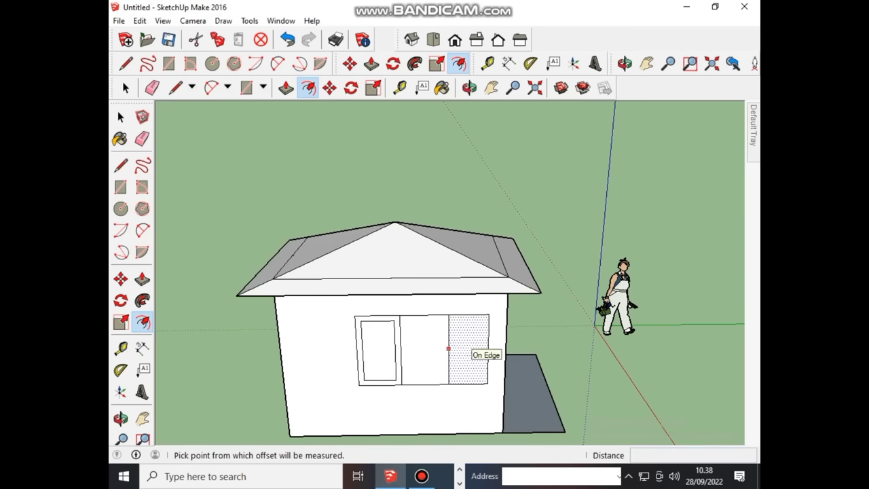
double_click(475, 351)
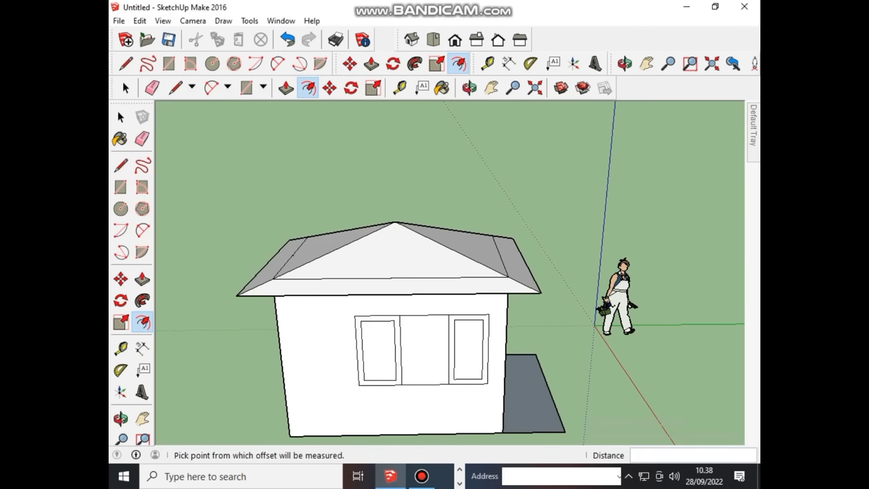
left_click(448, 350)
double_click(448, 350)
Step: Zoom around the framed window and select the front wall face
scroll(438, 353, "down", 1)
scroll(439, 353, "down", 1)
scroll(438, 353, "up", 1)
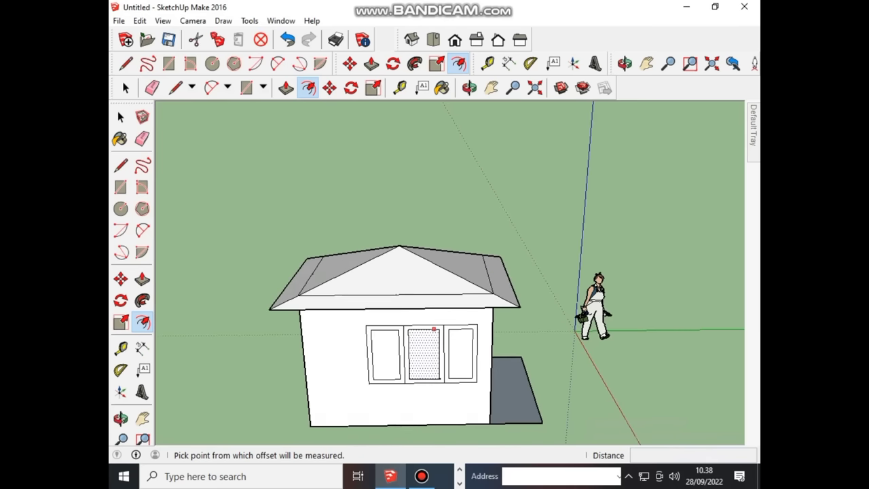
scroll(438, 353, "up", 2)
scroll(434, 340, "up", 1)
scroll(434, 339, "up", 1)
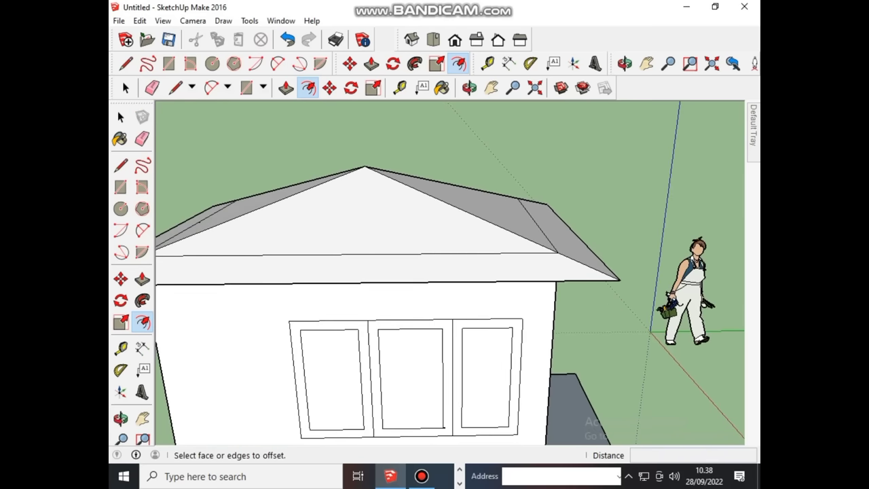
scroll(421, 339, "up", 1)
scroll(421, 339, "up", 1)
scroll(421, 339, "down", 1)
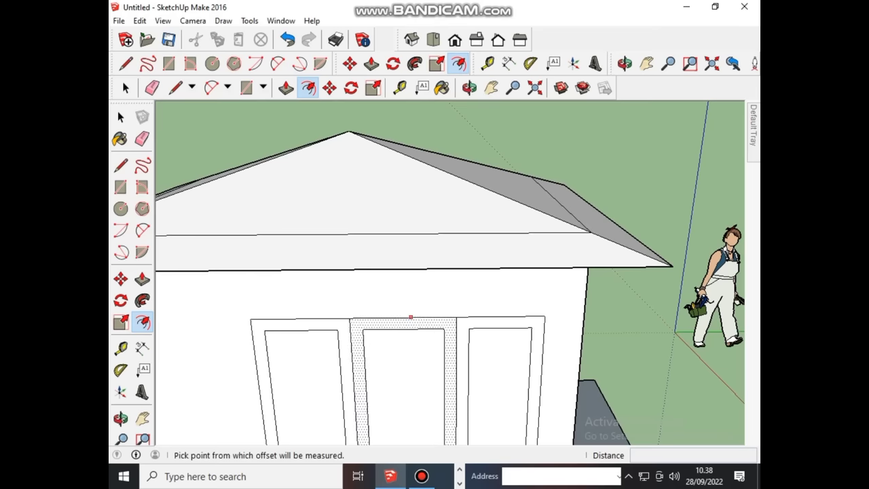
left_click(411, 313)
left_click(121, 165)
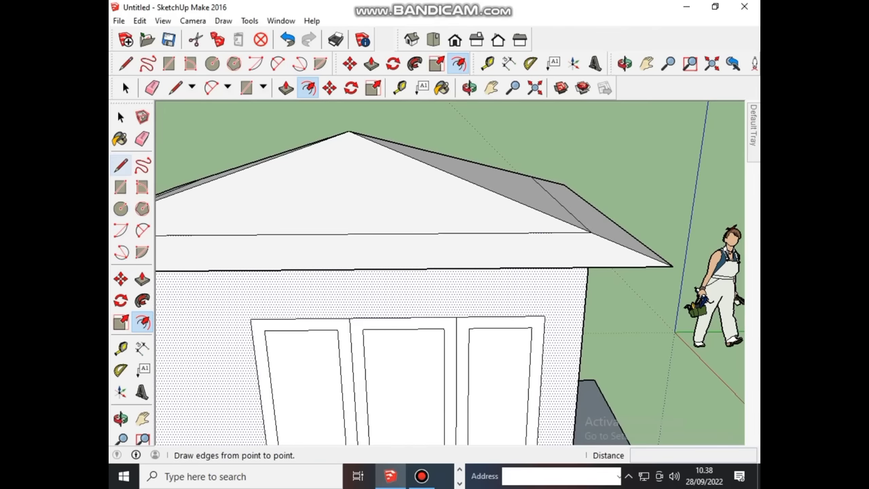
left_click(121, 165)
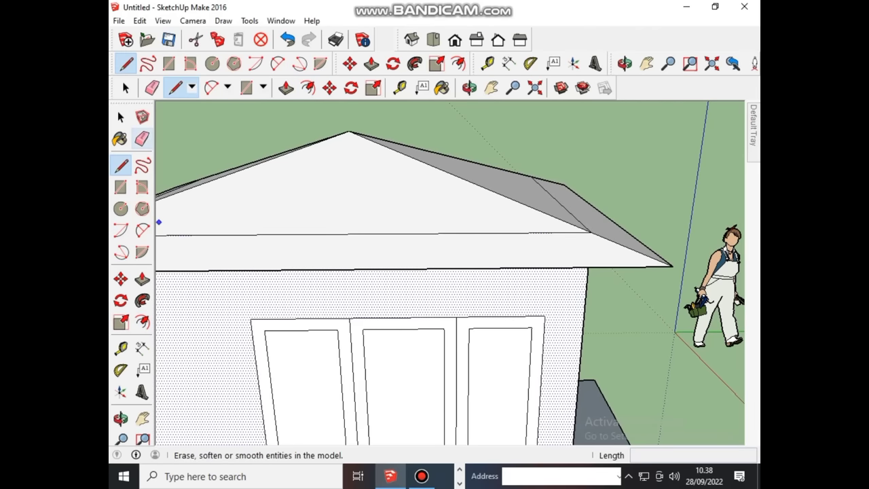
left_click(142, 138)
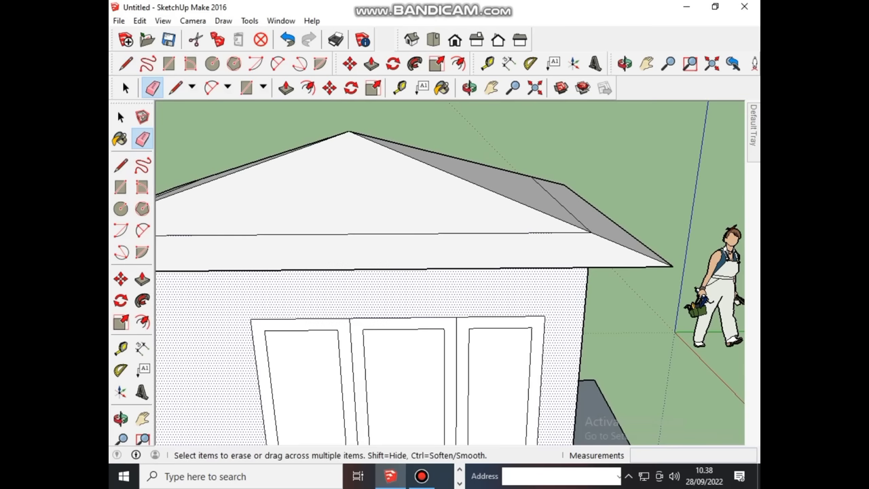
scroll(373, 299, "down", 2)
scroll(400, 343, "down", 1)
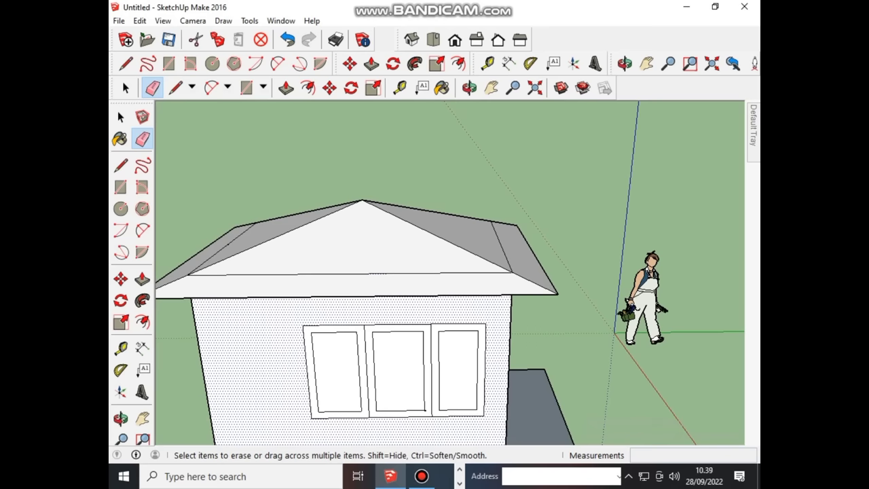
scroll(364, 407, "up", 3)
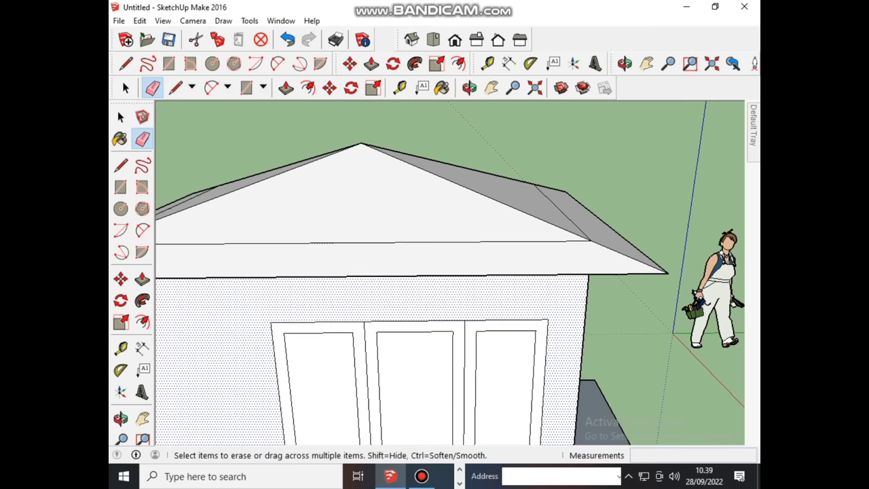
scroll(365, 407, "down", 2)
scroll(365, 408, "down", 1)
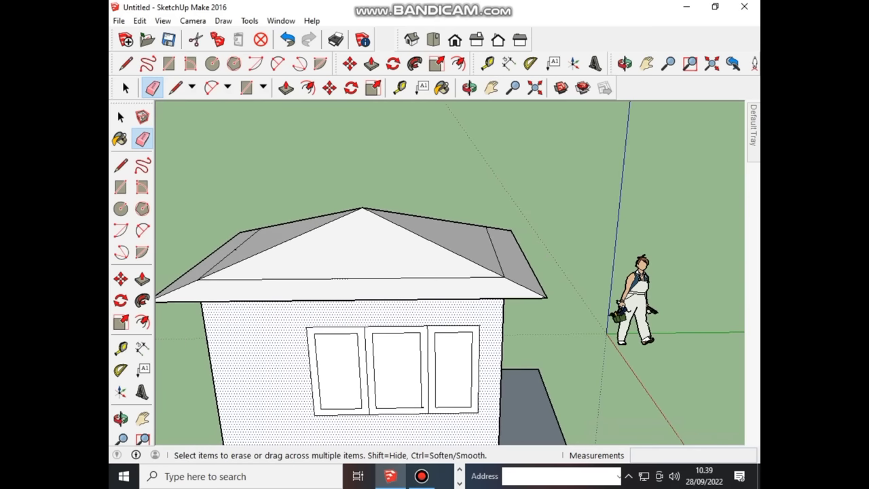
scroll(468, 387, "down", 1)
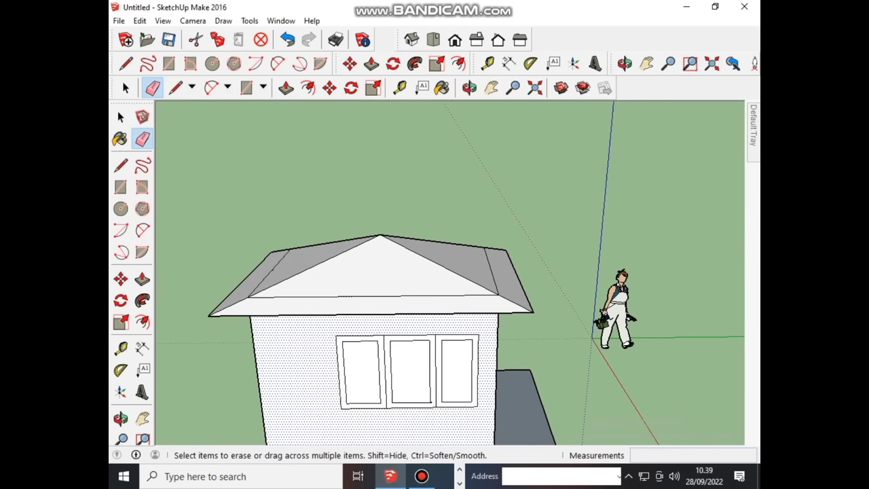
scroll(468, 380, "up", 1)
middle_click_drag(468, 380, 434, 380)
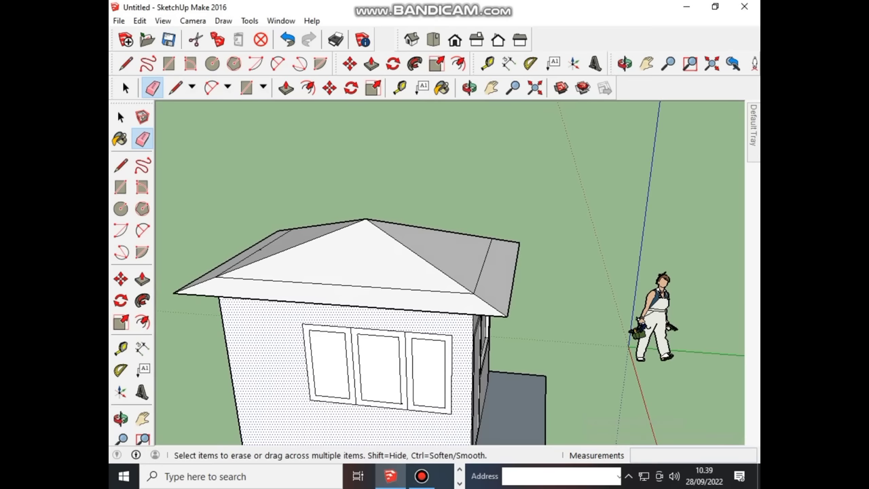
middle_click_drag(434, 272, 408, 271)
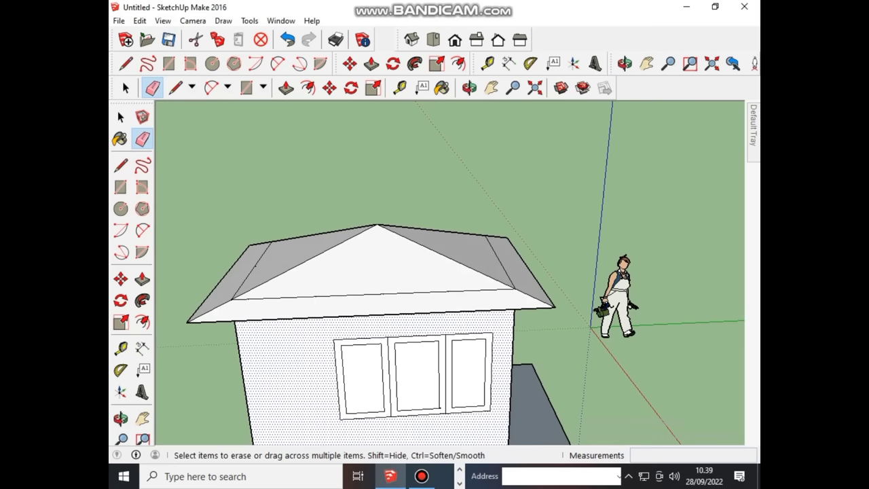
left_click(142, 279)
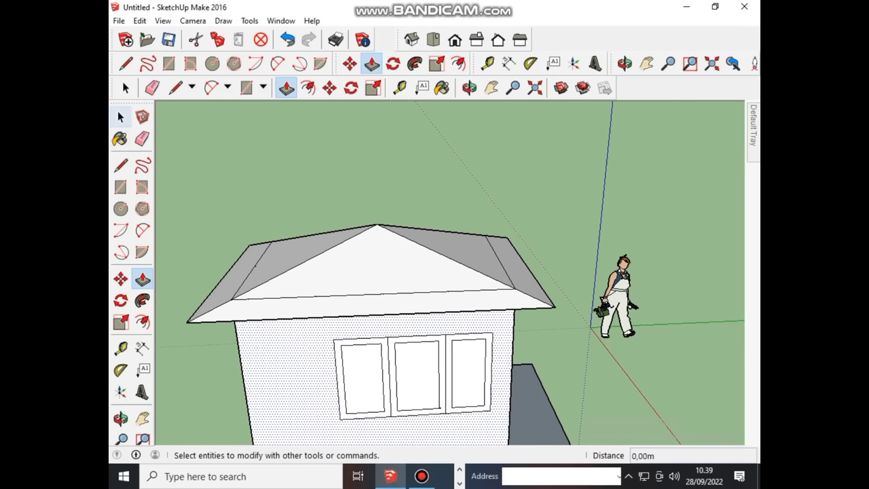
Step: Push the left, middle and right window panes inward with Push/Pull
left_click(120, 118)
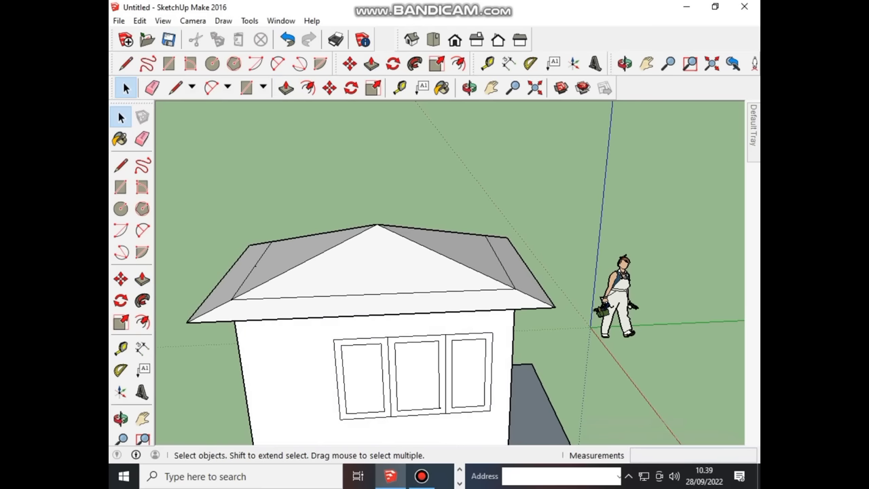
left_click(142, 279)
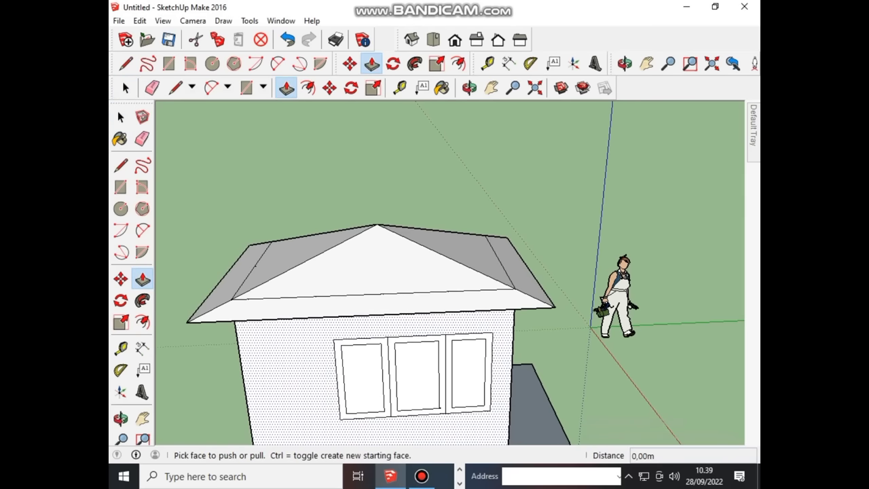
left_click(362, 378)
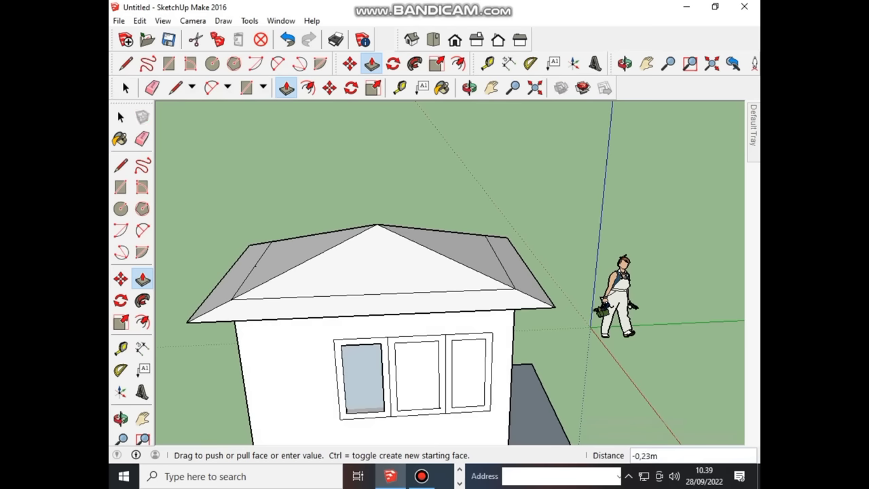
left_click(362, 378)
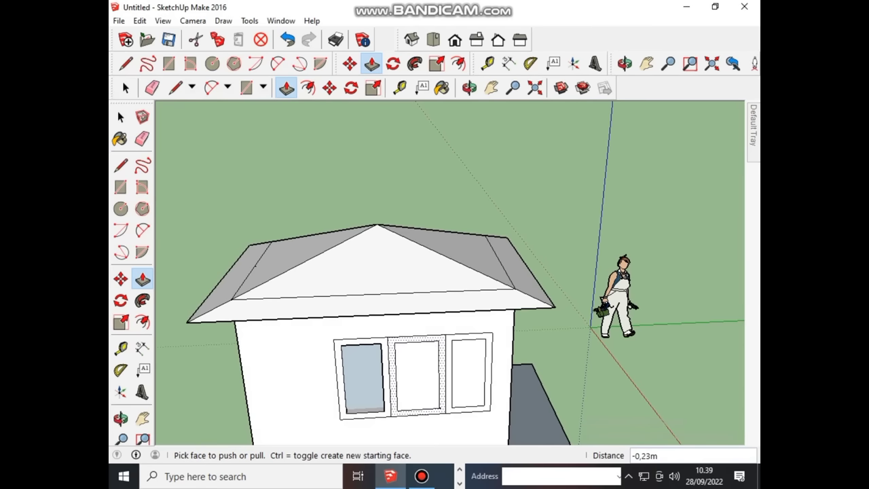
left_click(417, 375)
left_click(417, 375)
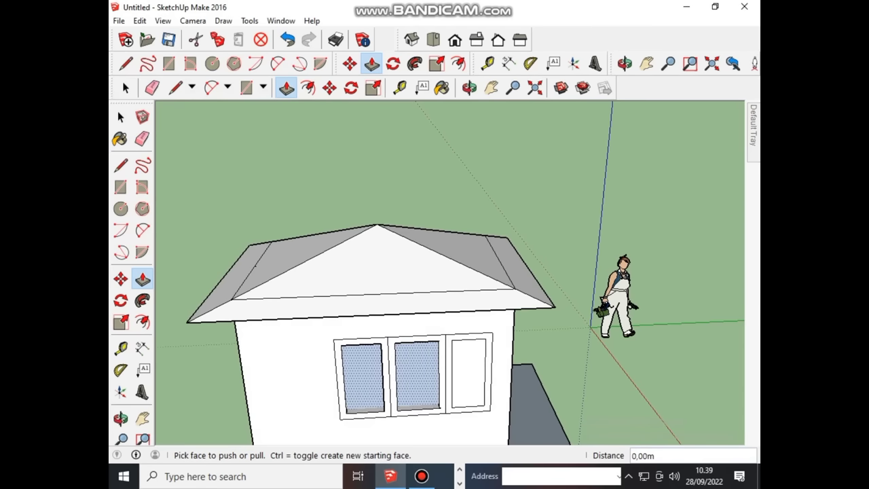
left_click(469, 372)
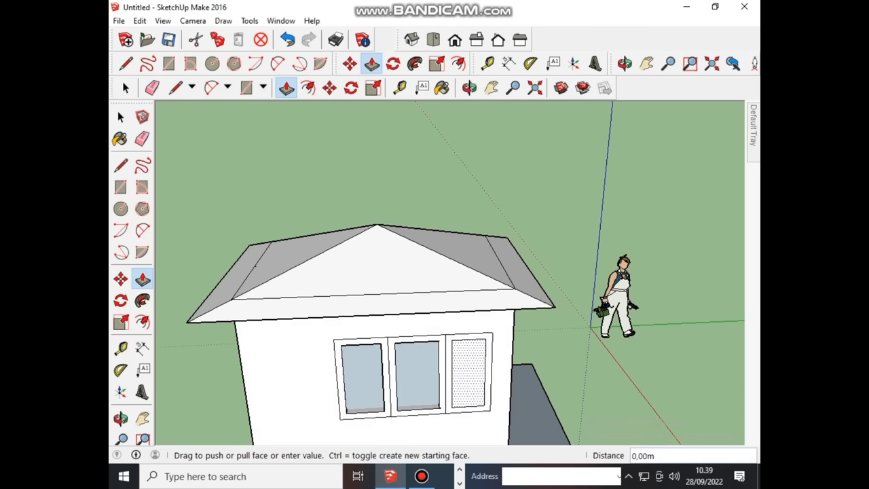
left_click(468, 372)
Step: From a lower front view, give the middle pane a small extra push
middle_click_drag(468, 372, 386, 339)
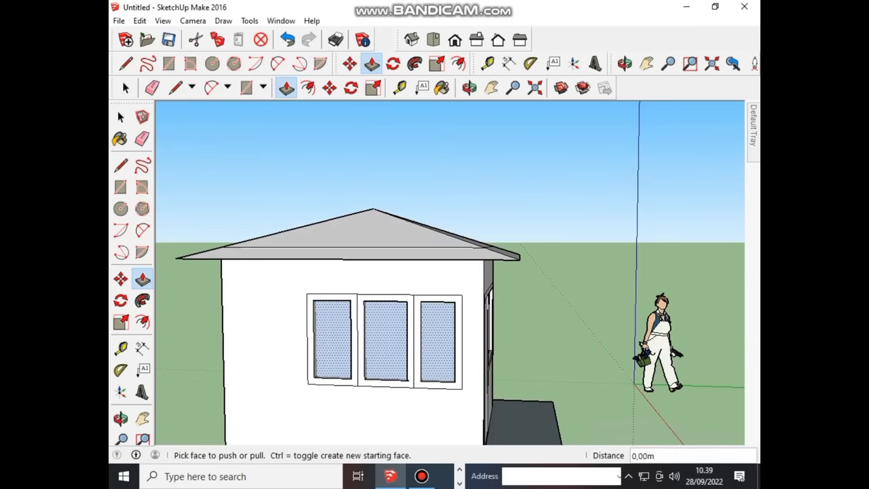
left_click(384, 340)
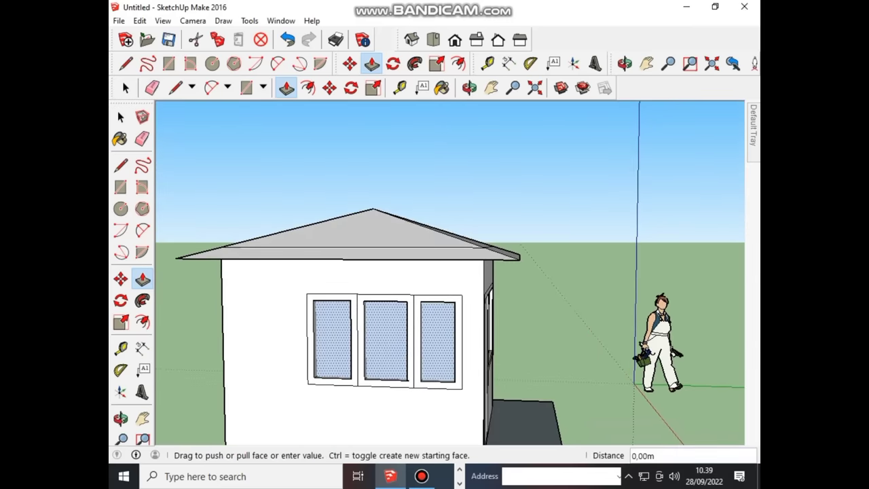
left_click(384, 340)
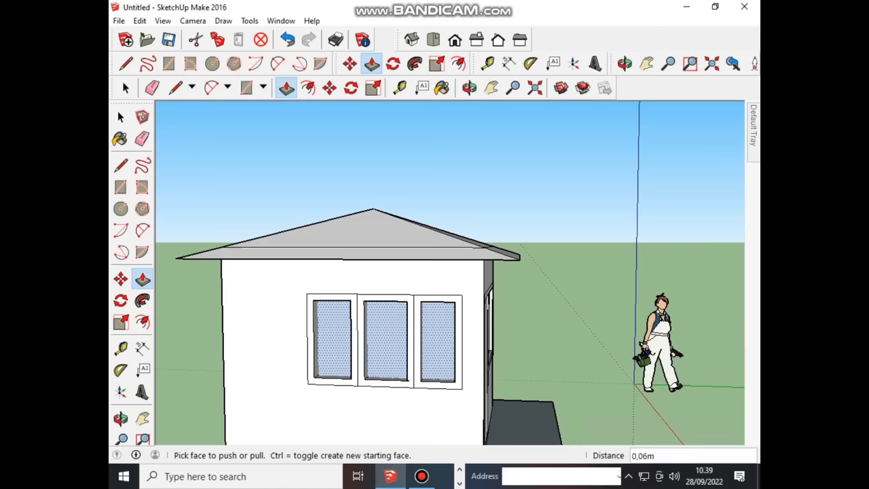
Step: Undo the last pane push and the glass faces on the right and middle panes
key("ctrl+z")
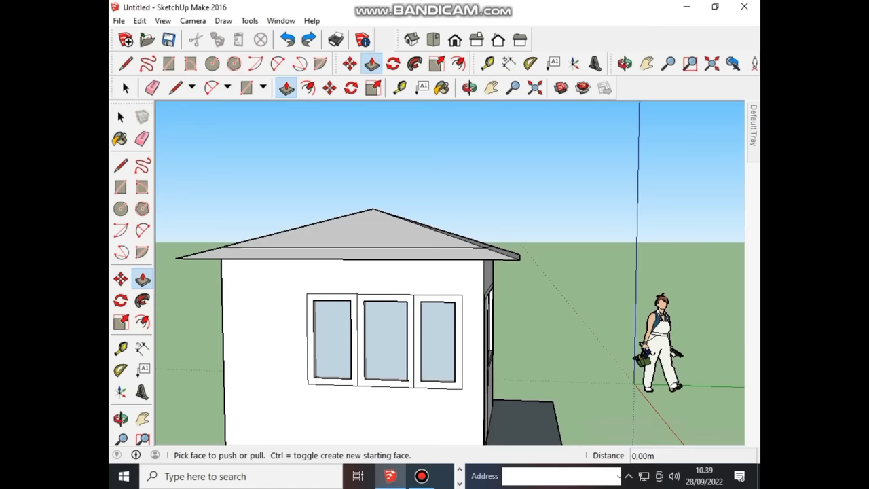
key("ctrl+z")
key("ctrl+z")
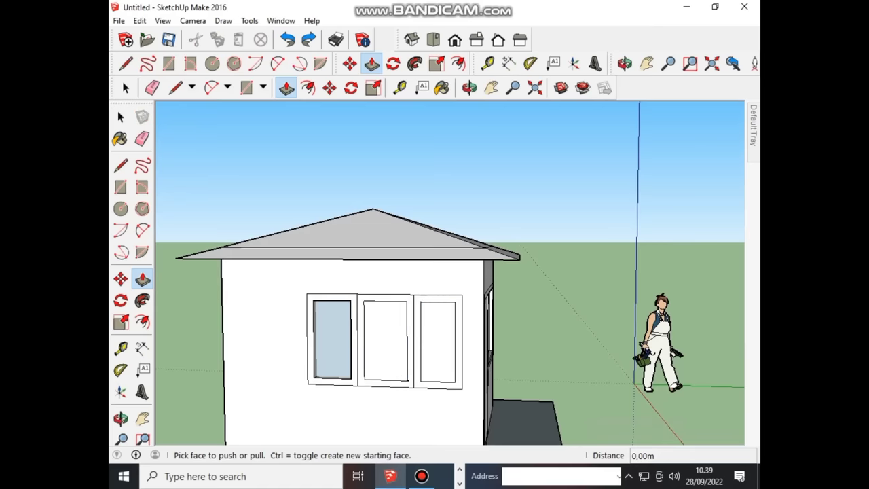
key("ctrl+z")
Step: Recess the left pane 0,10m, then repeat that depth on the middle and right panes
left_click(332, 339)
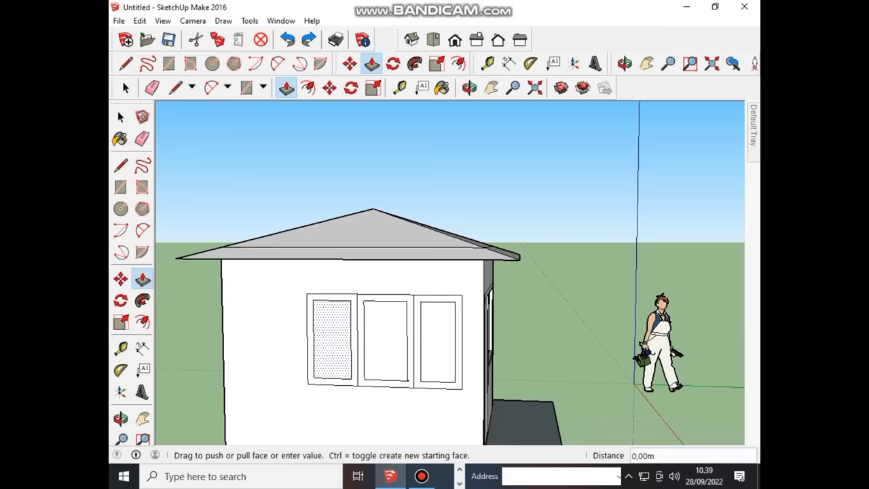
left_click(343, 322)
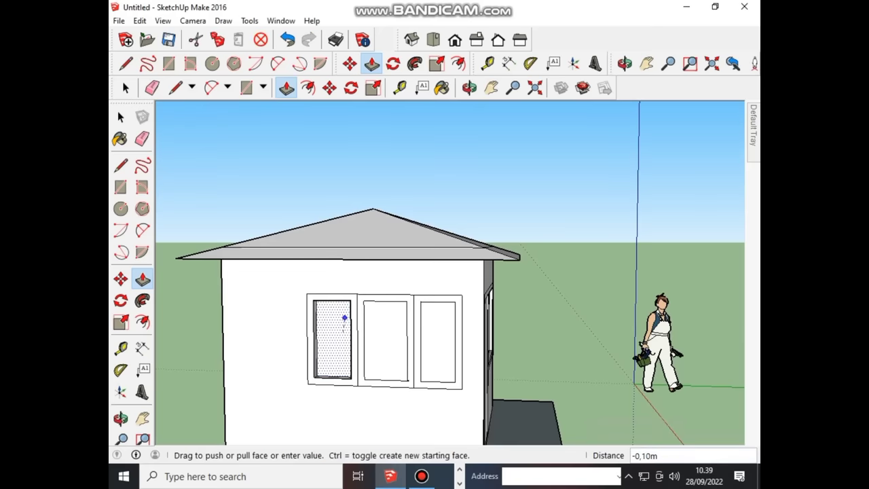
left_click(344, 318)
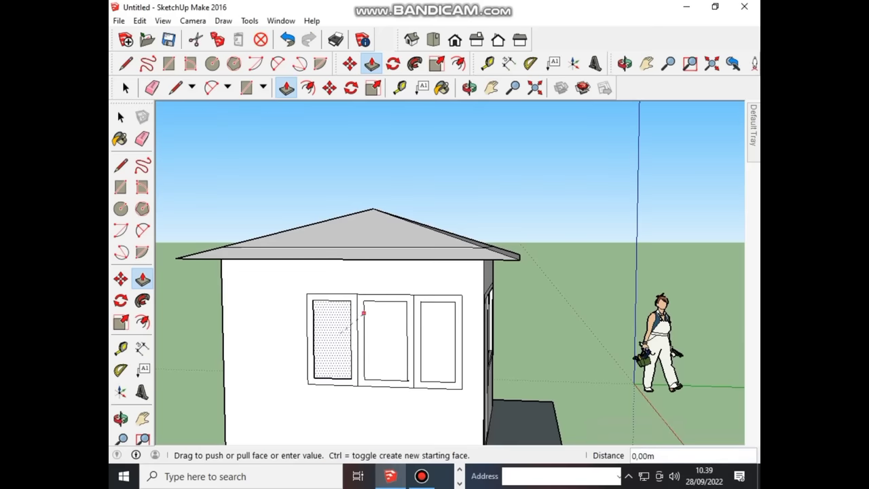
double_click(334, 311)
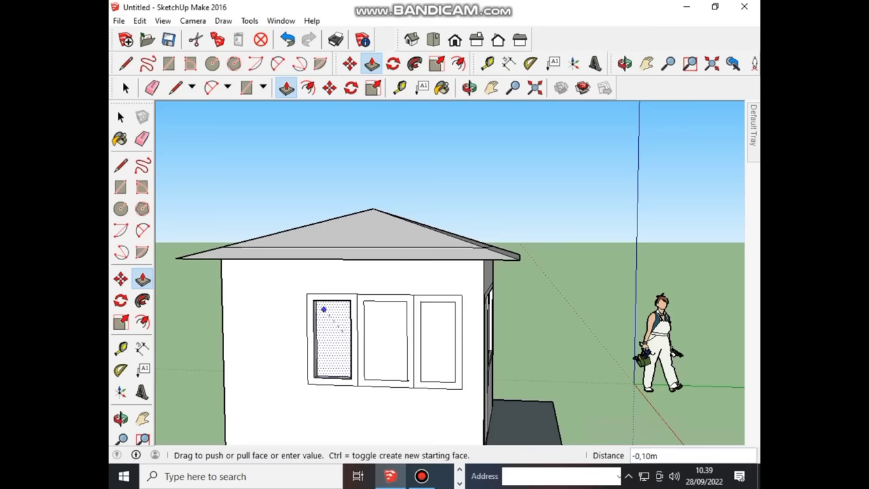
left_click(323, 309)
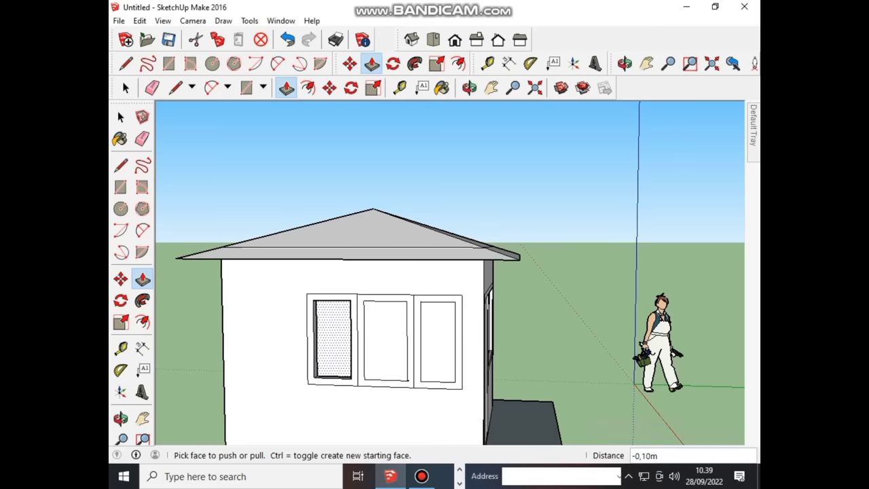
middle_click_drag(333, 340, 442, 346)
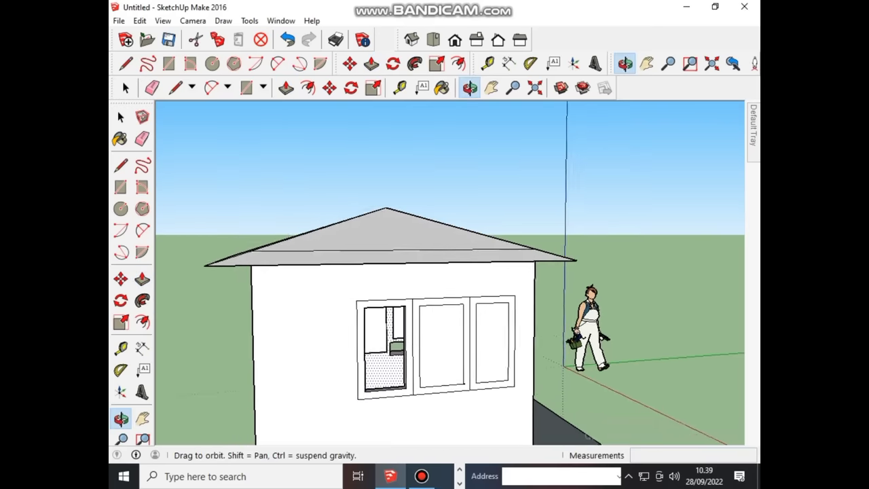
double_click(443, 343)
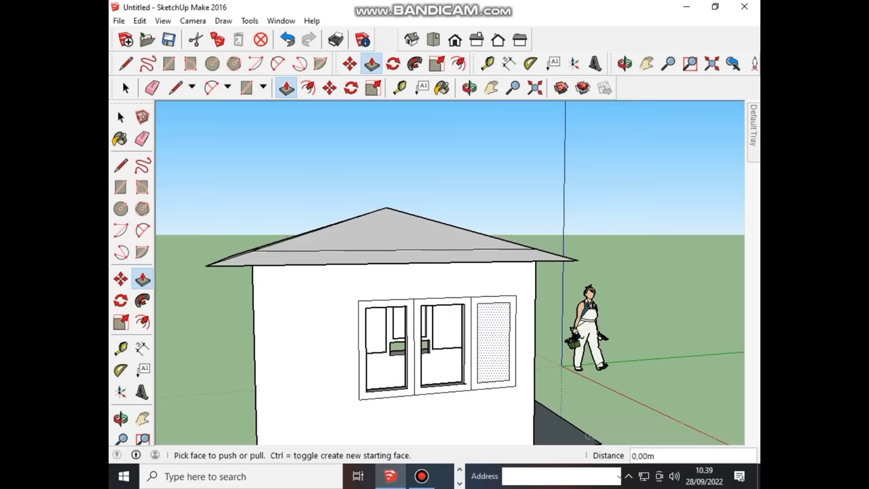
double_click(493, 343)
scroll(494, 342, "down", 3)
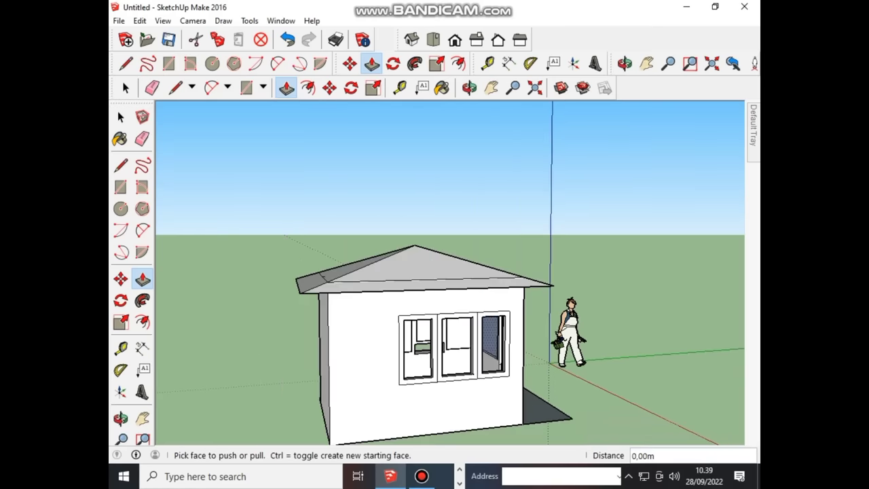
middle_click_drag(493, 342, 441, 285)
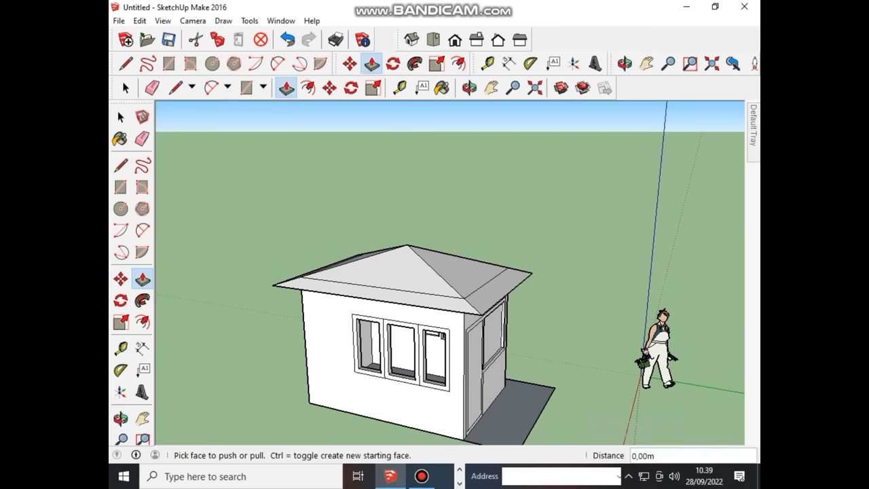
scroll(390, 353, "up", 1)
scroll(391, 353, "up", 2)
scroll(390, 353, "up", 2)
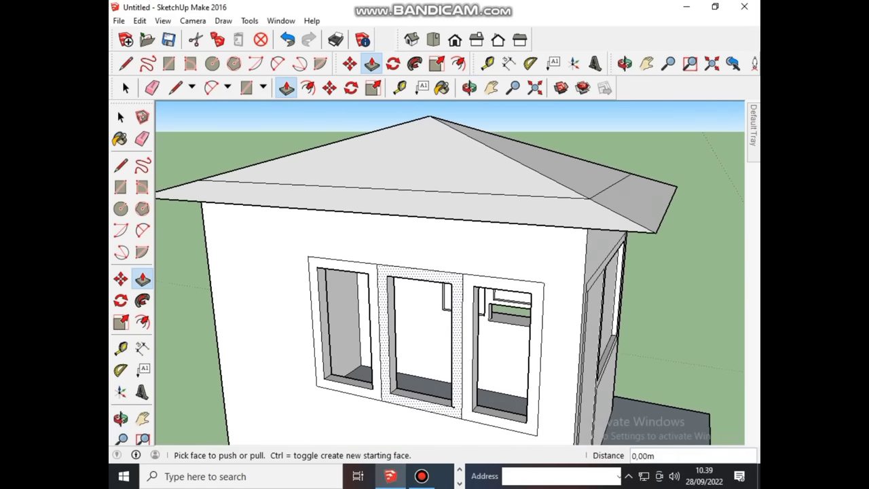
scroll(377, 336, "up", 3)
scroll(377, 336, "up", 2)
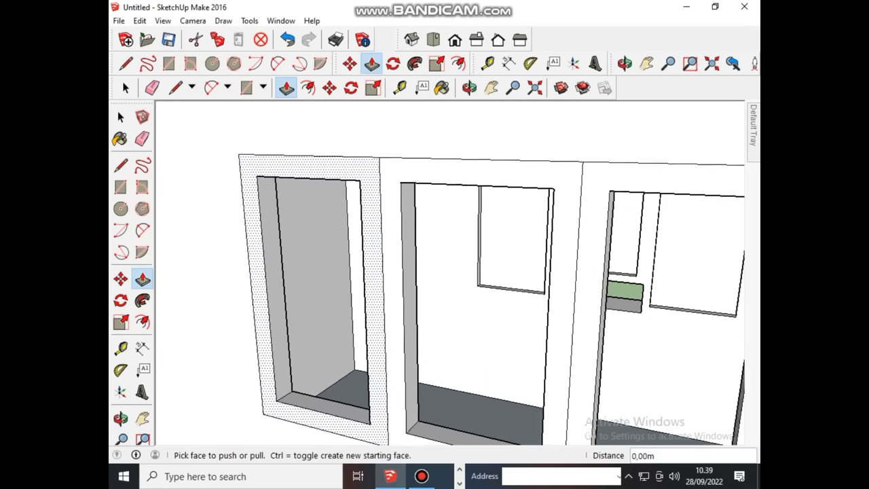
scroll(377, 336, "down", 2)
middle_click_drag(377, 336, 377, 309)
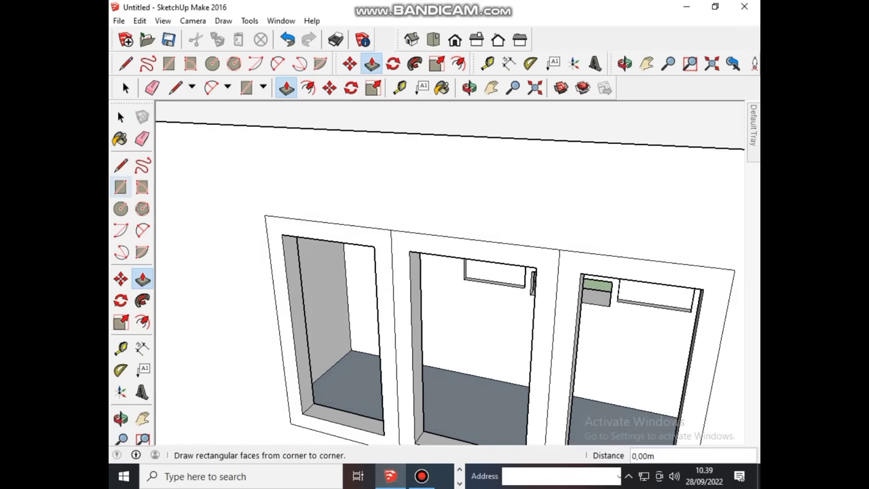
Step: Start a rectangle at the first window opening's bottom-left corner
left_click(121, 186)
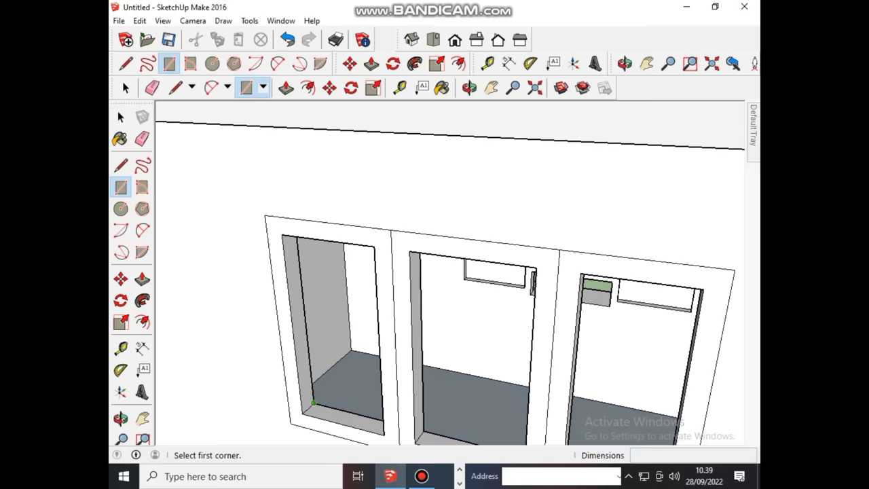
scroll(311, 405, "up", 3)
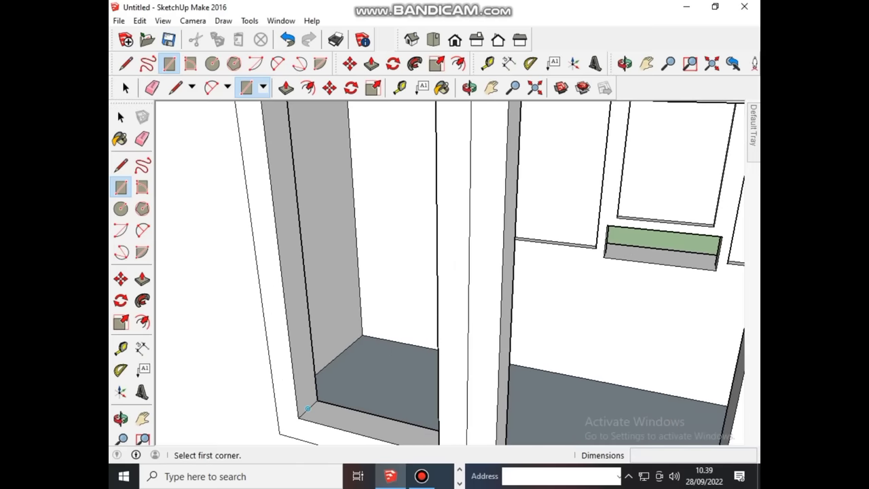
left_click(307, 408)
mouse_move(308, 408)
middle_mouse_down()
mouse_move(353, 394)
mouse_move(394, 364)
mouse_move(385, 388)
middle_mouse_up()
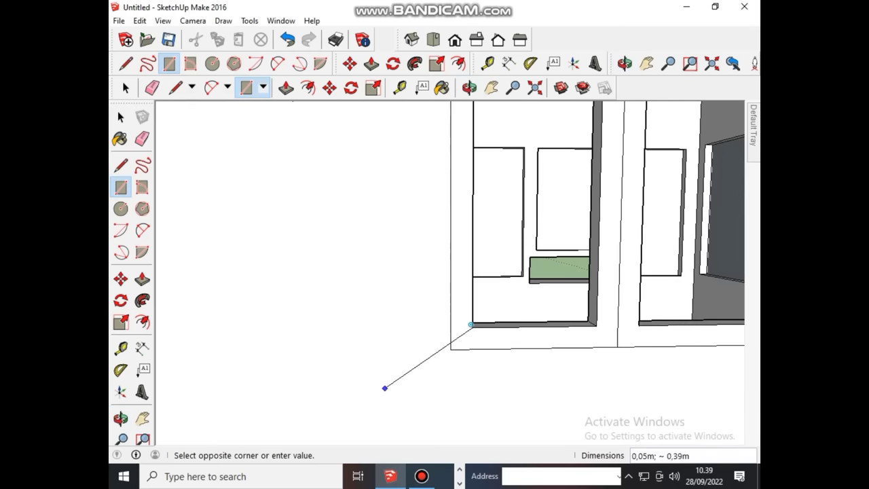
scroll(384, 389, "down", 2)
scroll(384, 389, "down", 2)
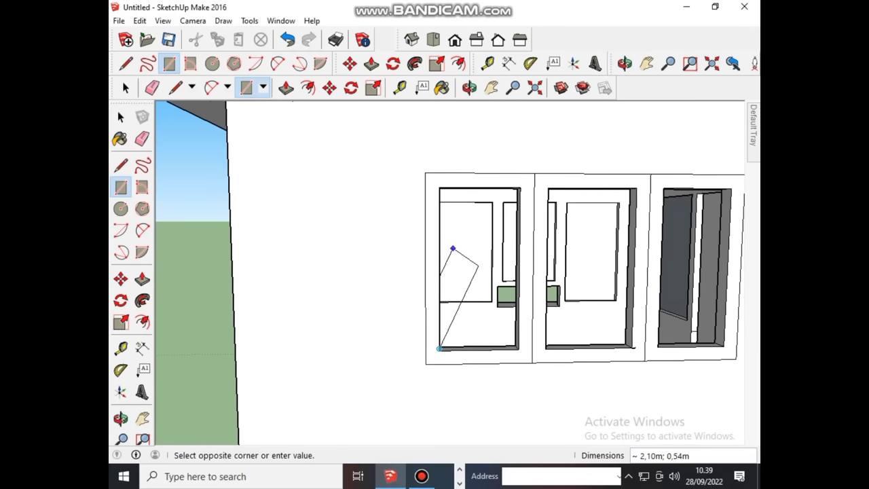
scroll(514, 184, "up", 2)
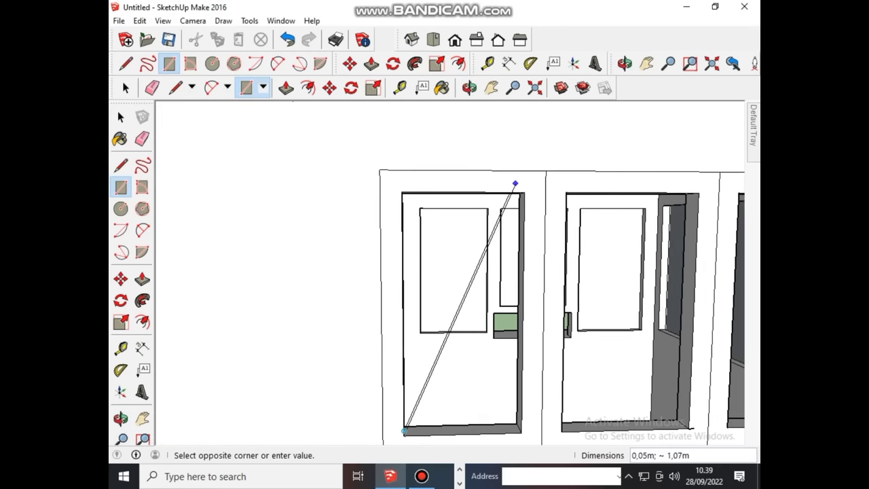
scroll(516, 183, "up", 2)
scroll(516, 184, "up", 1)
Step: Complete the glass face at the first opening's upper-right corner
middle_click_drag(516, 183, 512, 229)
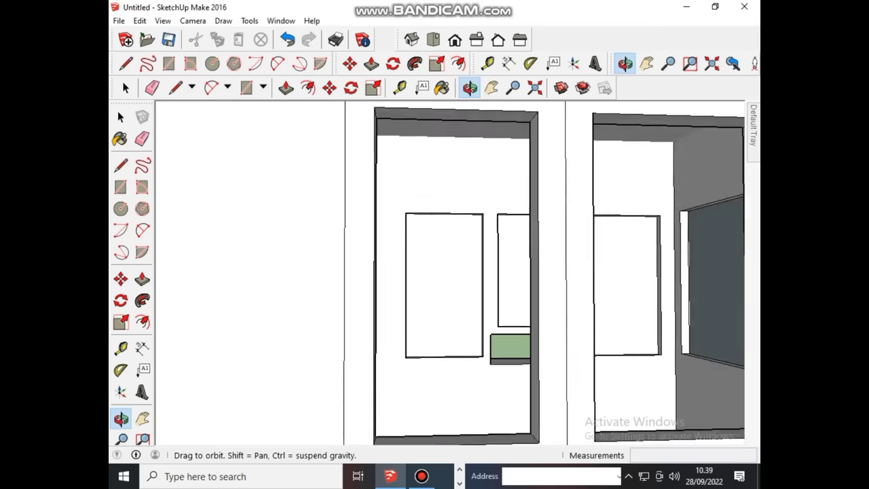
scroll(479, 312, "down", 3)
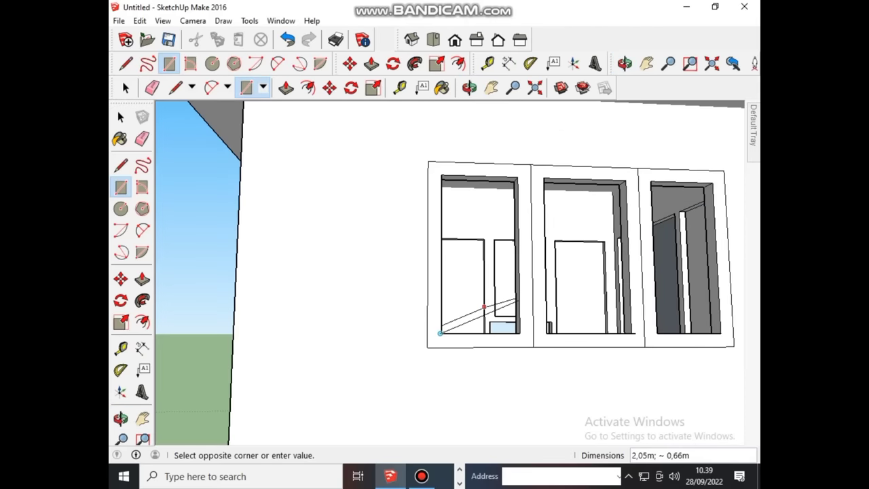
scroll(478, 312, "down", 1)
middle_click_drag(502, 234, 506, 204)
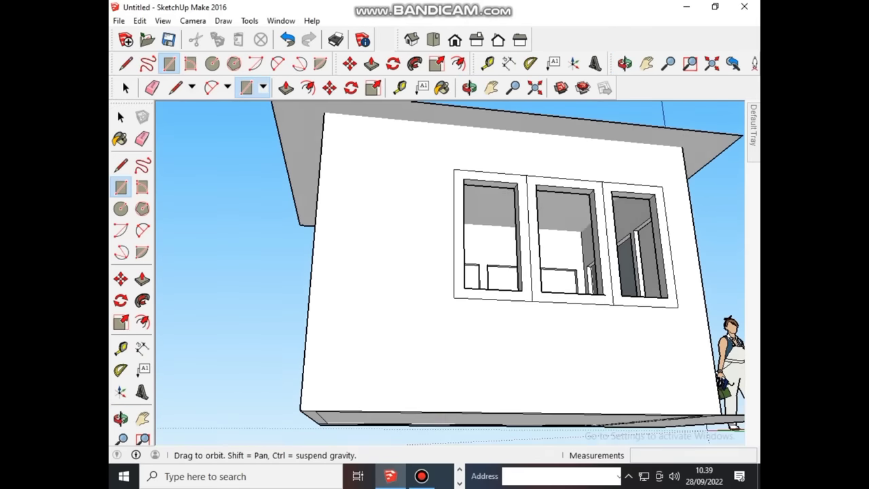
scroll(517, 178, "up", 1)
scroll(522, 180, "up", 2)
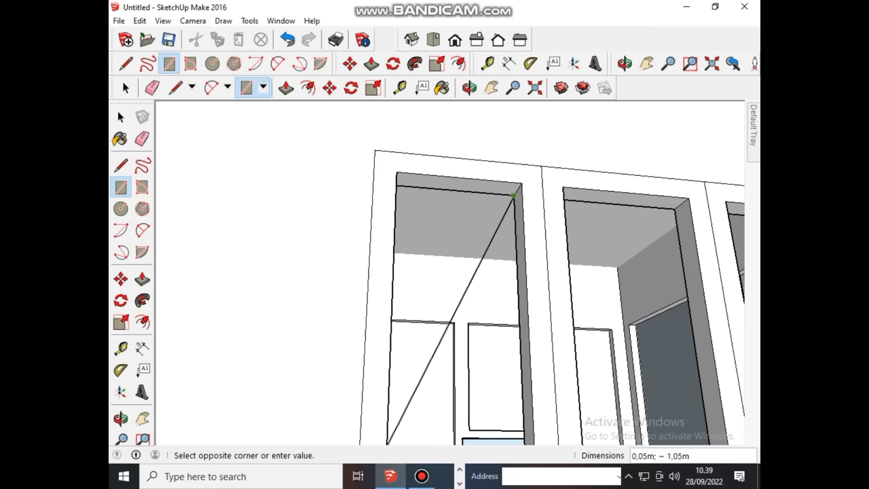
scroll(513, 195, "up", 2)
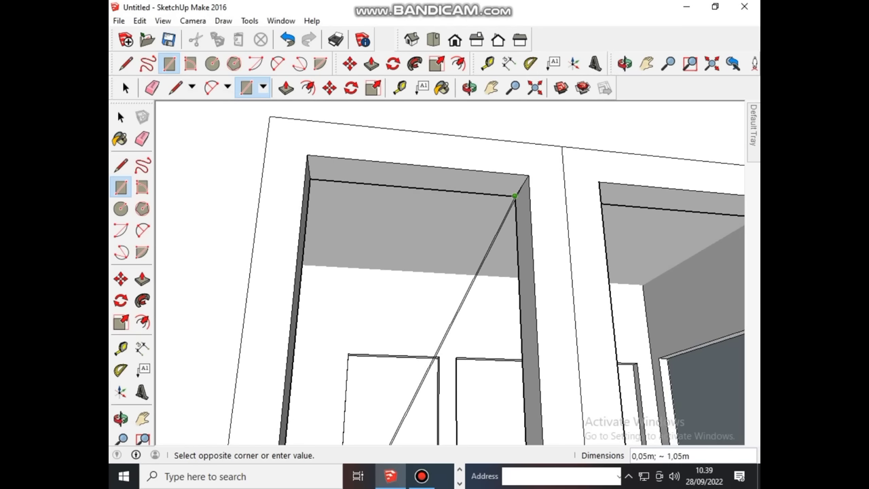
left_click(521, 185)
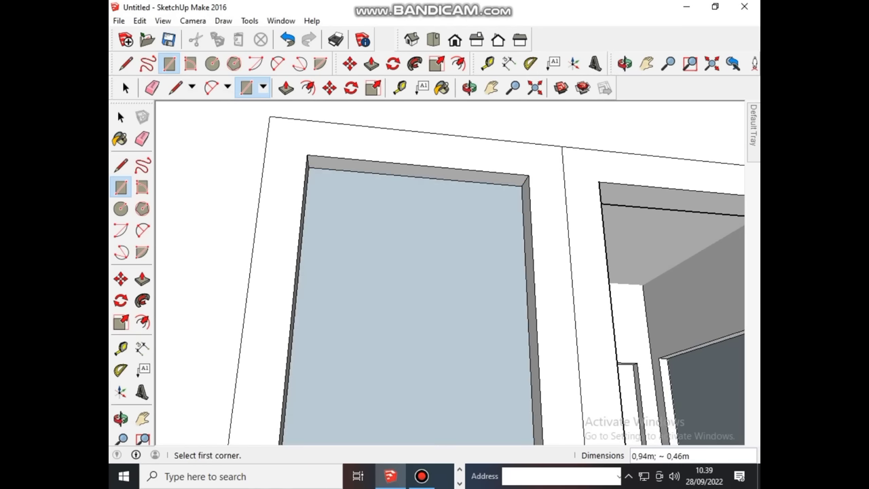
Step: Start a rectangle at the second window opening's top corner
scroll(475, 234, "down", 1)
scroll(454, 247, "down", 1)
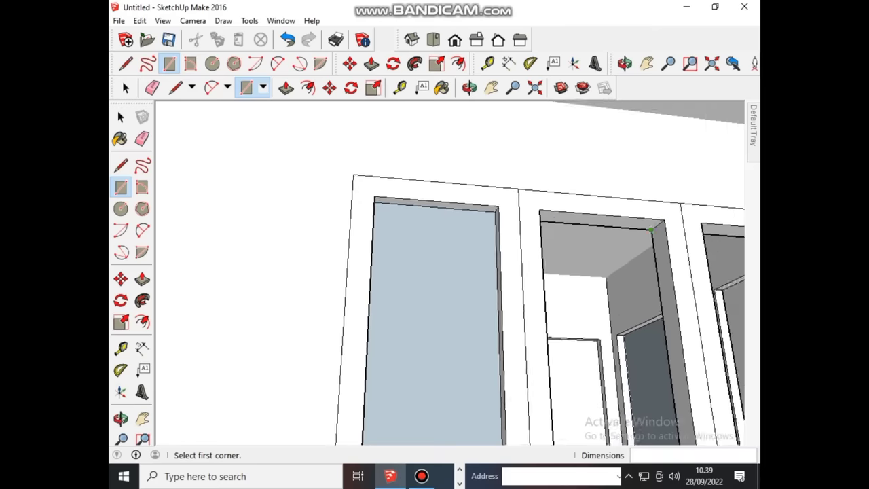
scroll(651, 231, "up", 2)
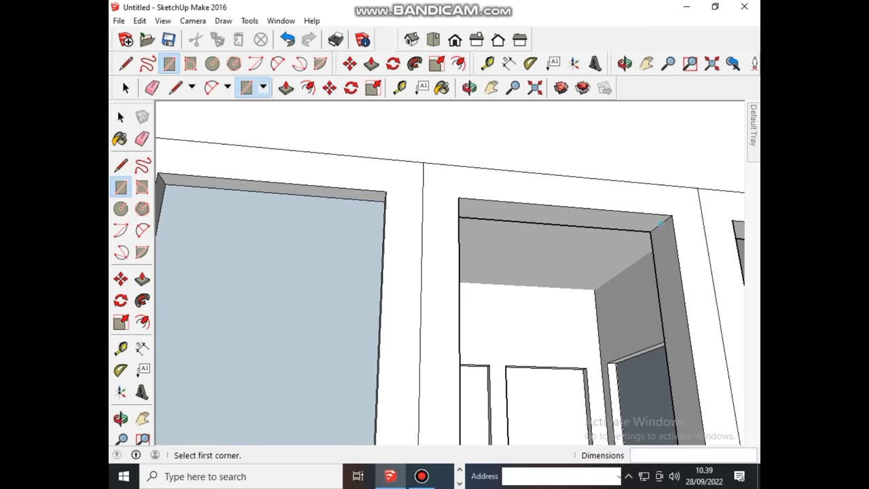
left_click(660, 223)
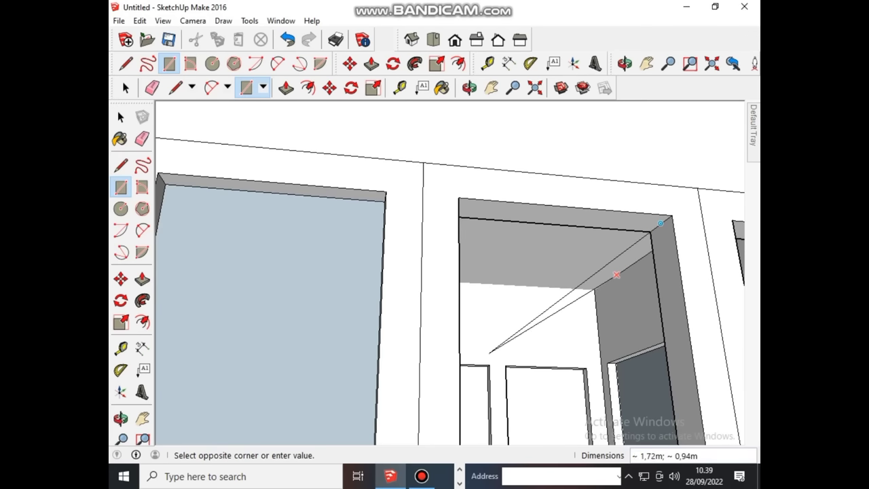
Step: Complete the second glass pane at the opening's opposite bottom corner
scroll(622, 270, "down", 2)
scroll(622, 270, "down", 2)
scroll(635, 253, "down", 2)
mouse_move(636, 253)
middle_mouse_down()
mouse_move(611, 305)
mouse_move(398, 407)
middle_mouse_up()
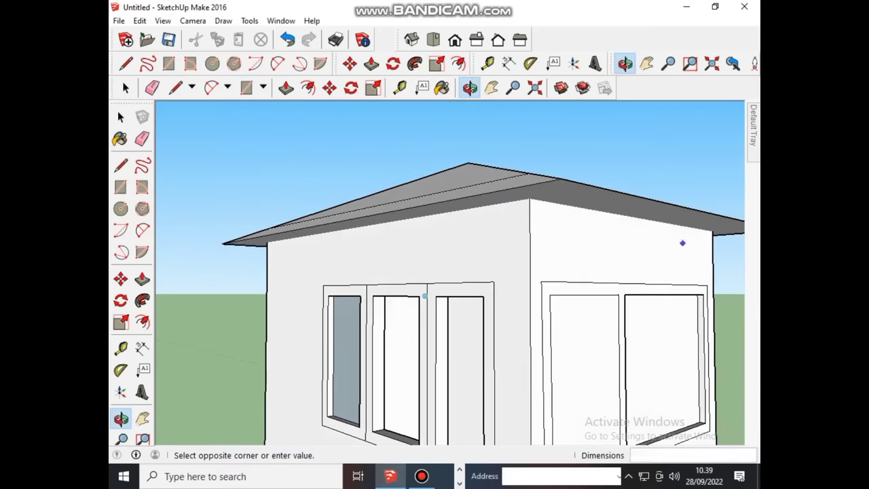
scroll(398, 408, "up", 2)
scroll(432, 270, "up", 2)
scroll(475, 128, "up", 2)
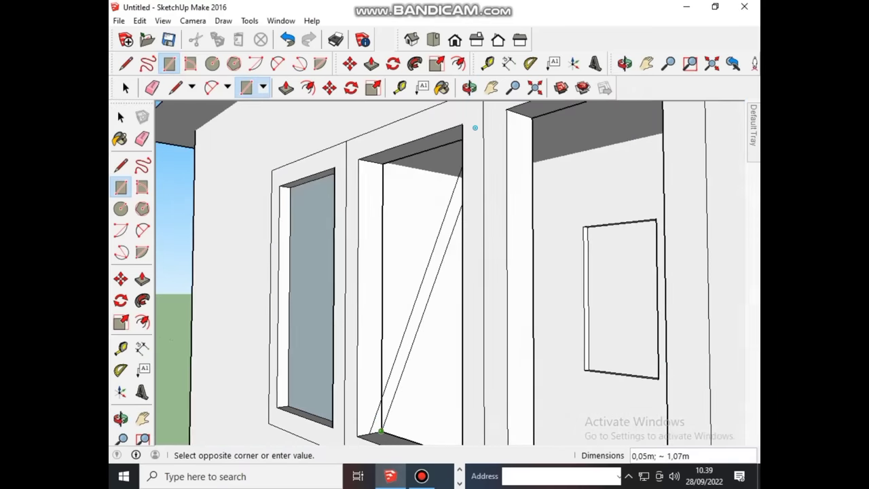
left_click(474, 128)
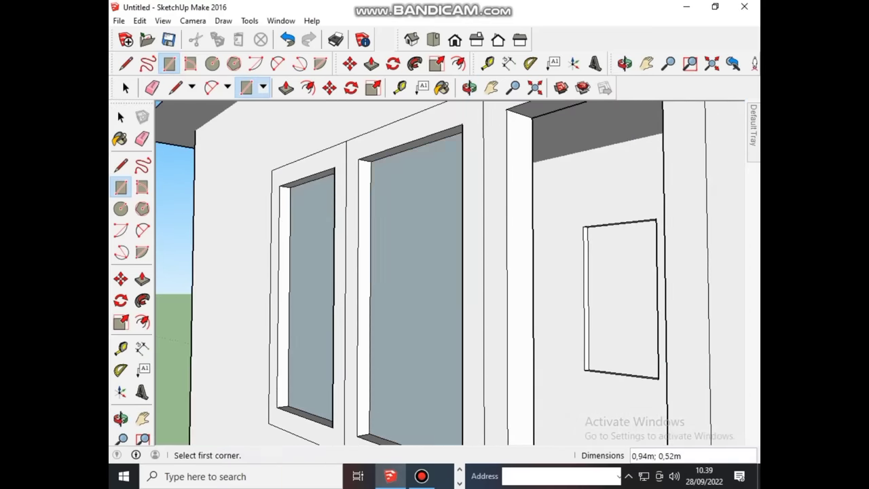
scroll(368, 428, "down", 2)
scroll(367, 424, "down", 2)
Step: Start a rectangle at the top header corner of the third window opening
scroll(368, 421, "down", 2)
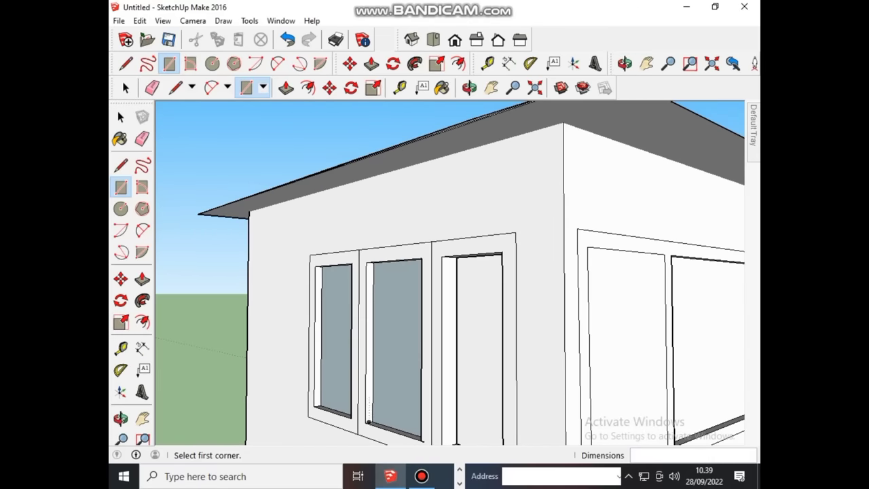
scroll(457, 256, "up", 2)
middle_click_drag(454, 258, 433, 215)
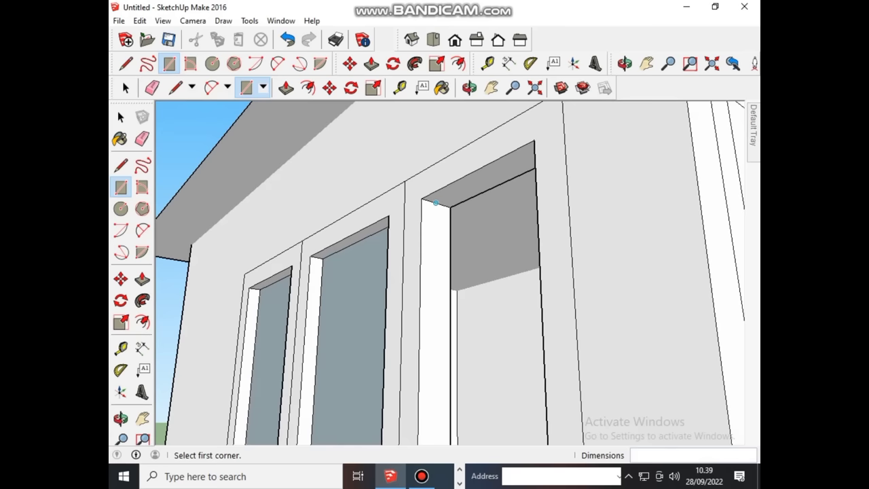
left_click(435, 202)
Step: Finish the rectangle at the opposite sill corner to close the third opening with a face
scroll(436, 207, "down", 2)
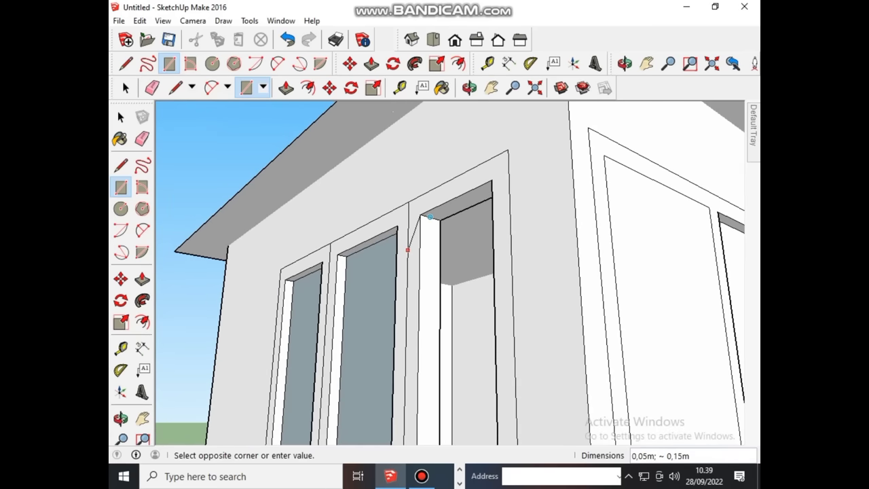
scroll(407, 250, "down", 1)
scroll(406, 251, "down", 1)
scroll(400, 253, "down", 1)
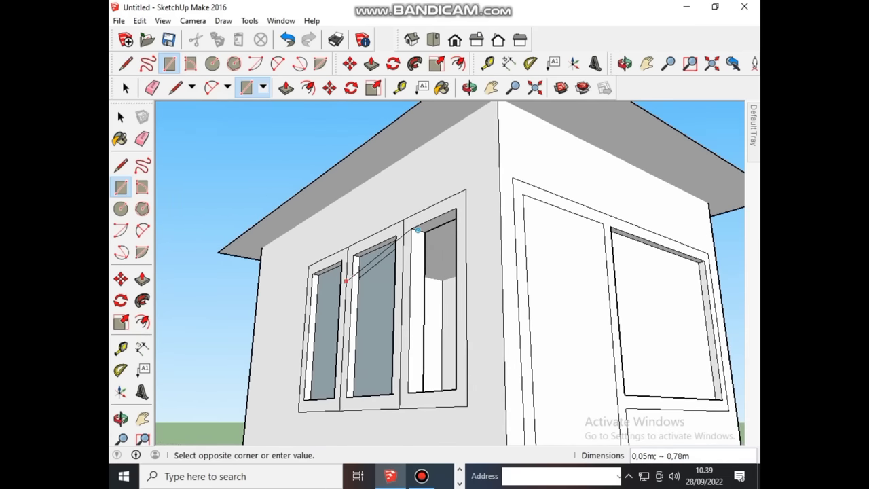
middle_click_drag(346, 280, 485, 365)
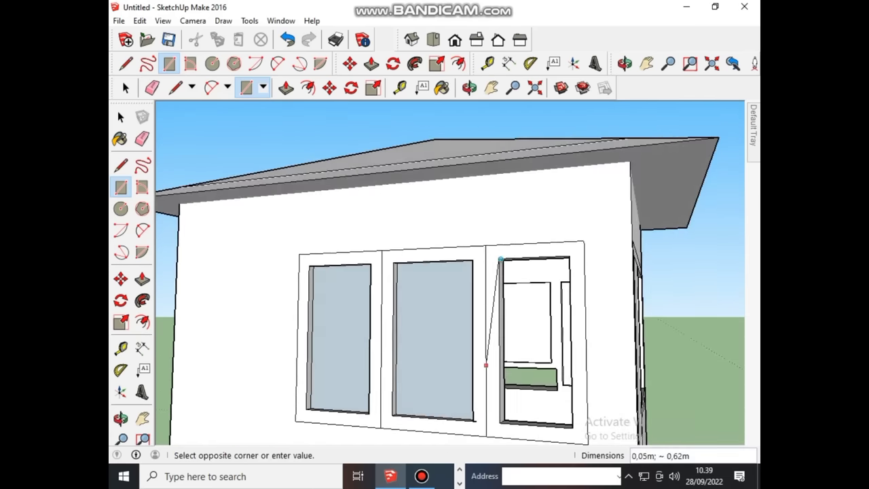
middle_click_drag(516, 391, 476, 380)
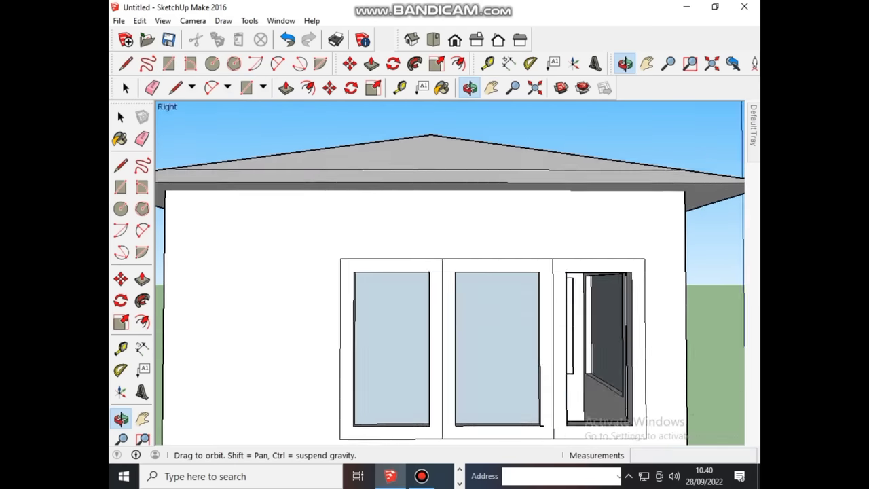
middle_click_drag(543, 366, 567, 359)
middle_click_drag(528, 291, 543, 380)
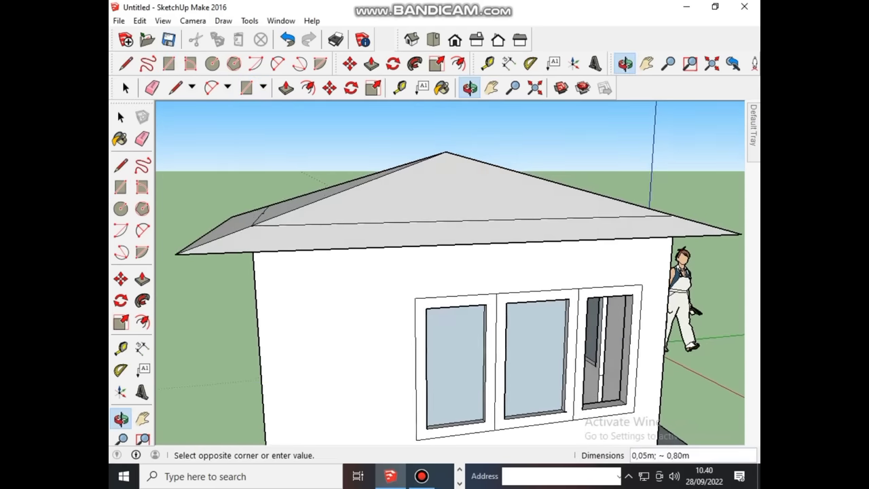
scroll(582, 285, "up", 2)
scroll(546, 200, "up", 3)
scroll(517, 121, "up", 2)
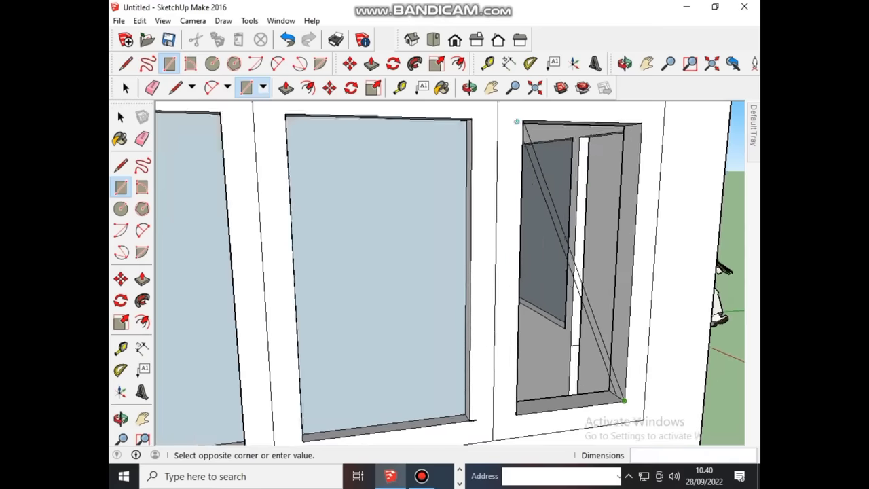
scroll(624, 400, "up", 1)
scroll(611, 395, "up", 1)
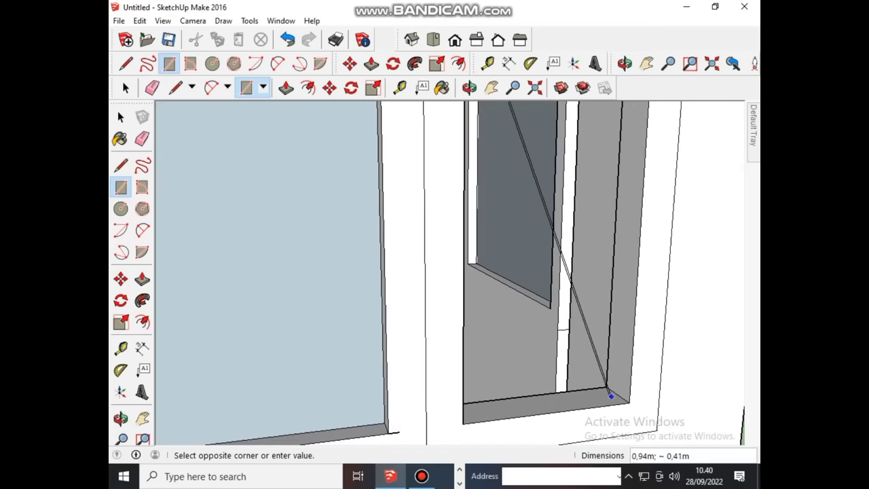
left_click(615, 394)
left_click(616, 393)
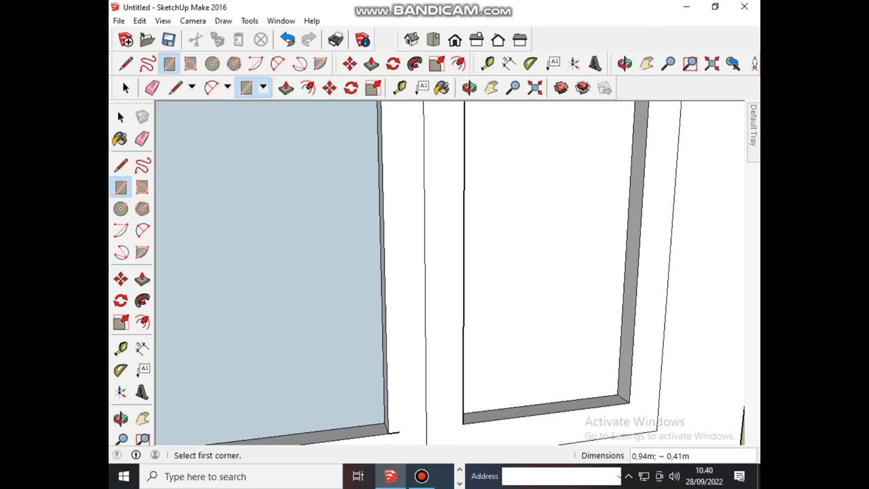
scroll(617, 393, "down", 2)
scroll(612, 394, "down", 3)
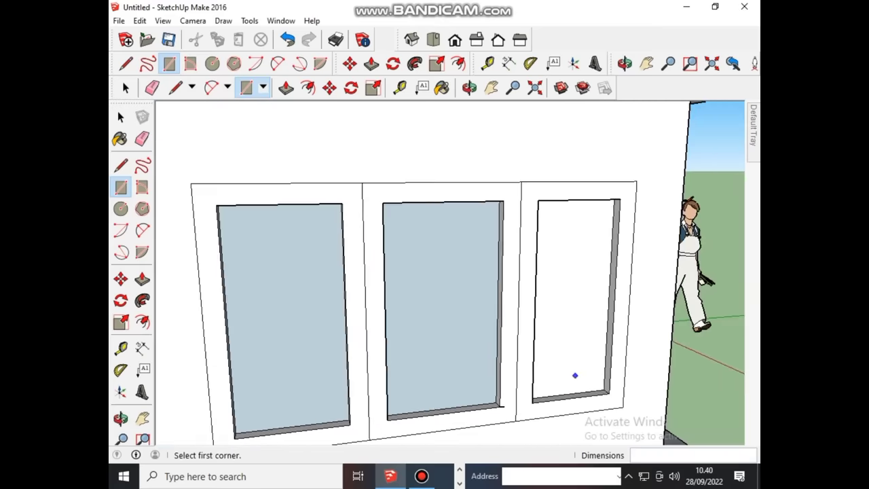
scroll(574, 374, "down", 2)
middle_click_drag(574, 375, 574, 353)
scroll(473, 349, "down", 2)
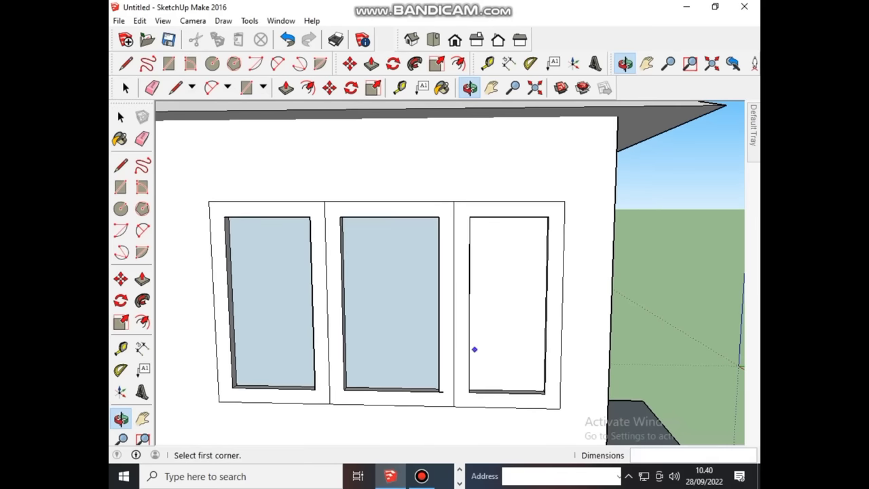
scroll(406, 315, "down", 1)
scroll(404, 324, "down", 1)
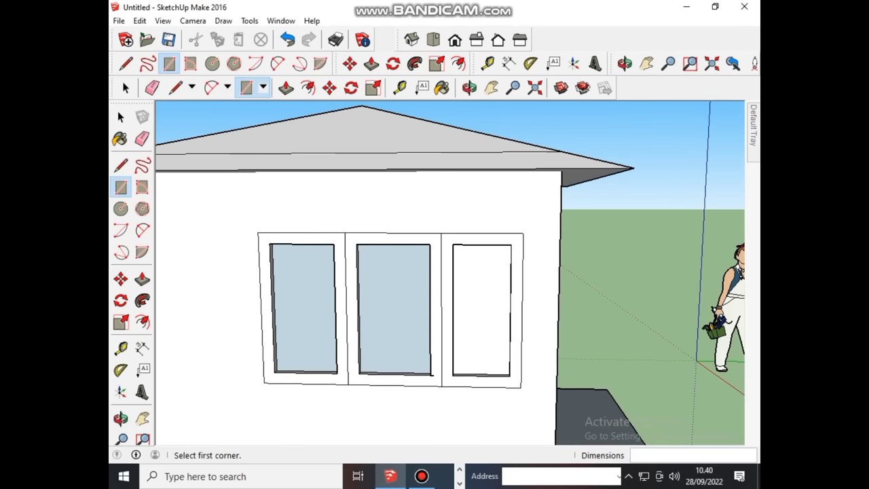
left_click(120, 117)
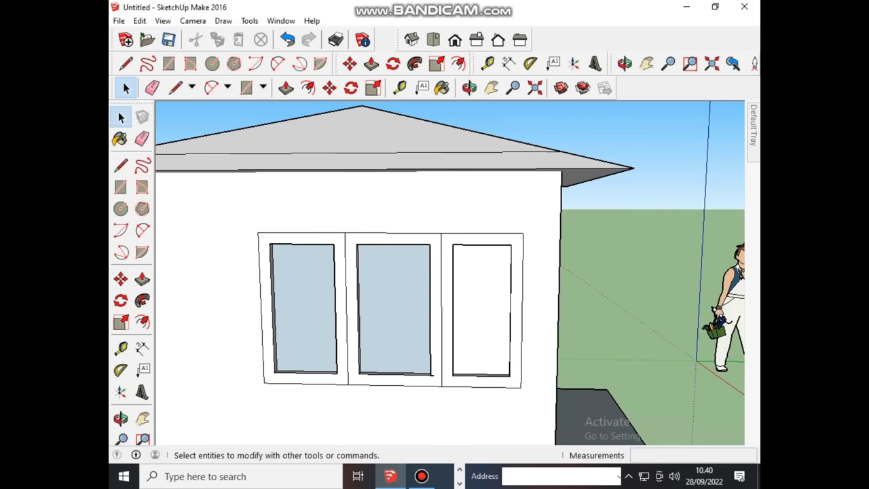
scroll(401, 272, "down", 2)
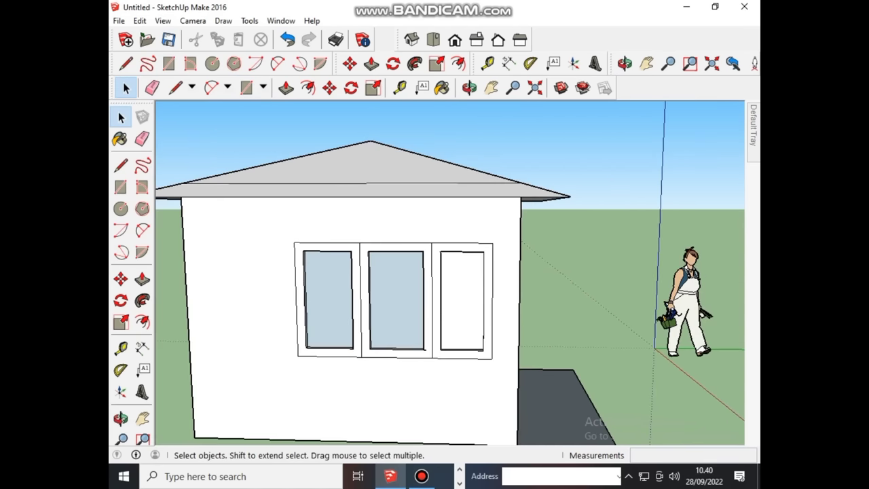
scroll(429, 275, "up", 2)
middle_click_drag(429, 275, 305, 286)
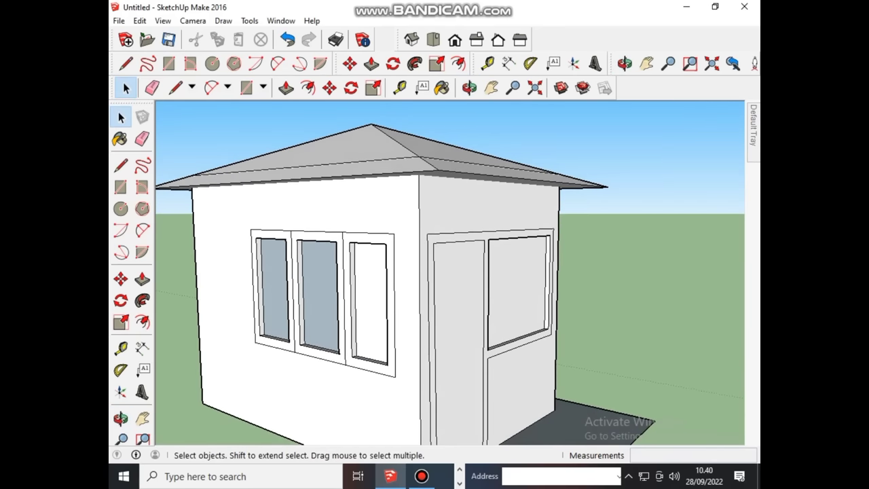
scroll(408, 272, "down", 1)
mouse_move(407, 271)
middle_mouse_down()
mouse_move(529, 264)
mouse_move(475, 266)
middle_mouse_up()
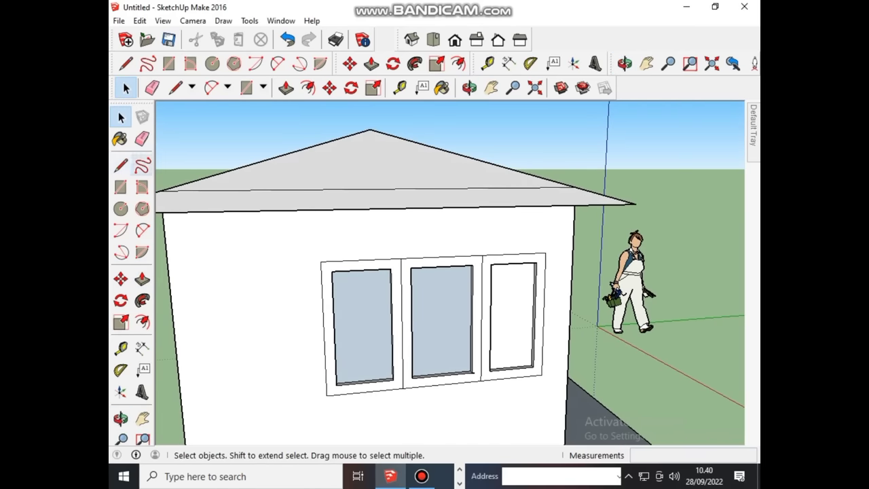
middle_click_drag(448, 271, 503, 272)
scroll(469, 305, "down", 1)
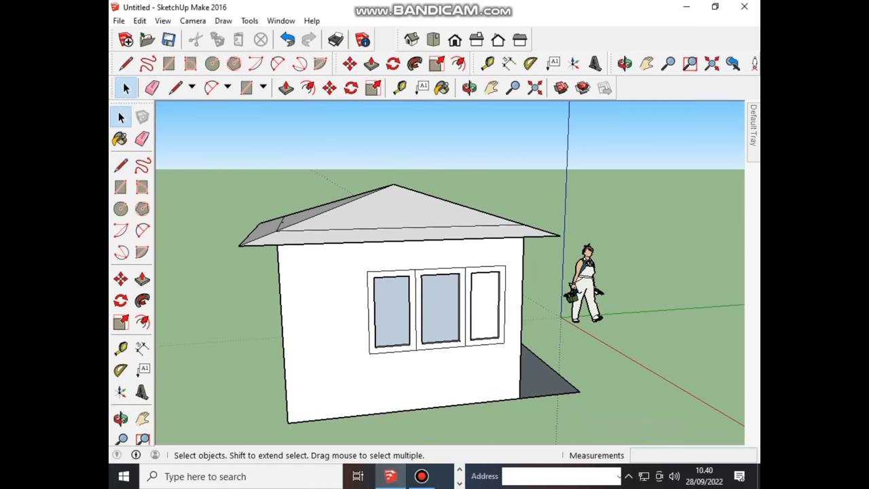
mouse_move(448, 271)
middle_mouse_down()
mouse_move(353, 272)
mouse_move(285, 238)
mouse_move(258, 265)
middle_mouse_up()
middle_click_drag(619, 441, 543, 408)
middle_click_drag(475, 305, 425, 258)
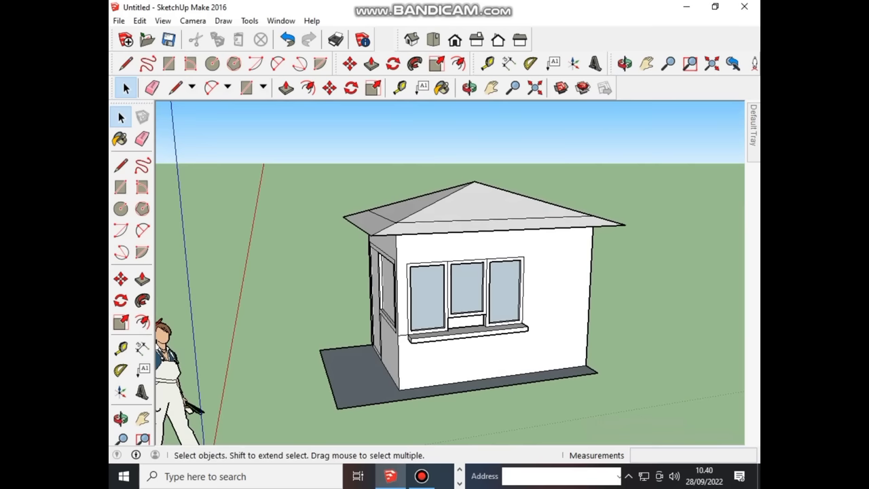
scroll(424, 258, "up", 5)
middle_click_drag(448, 285, 440, 251)
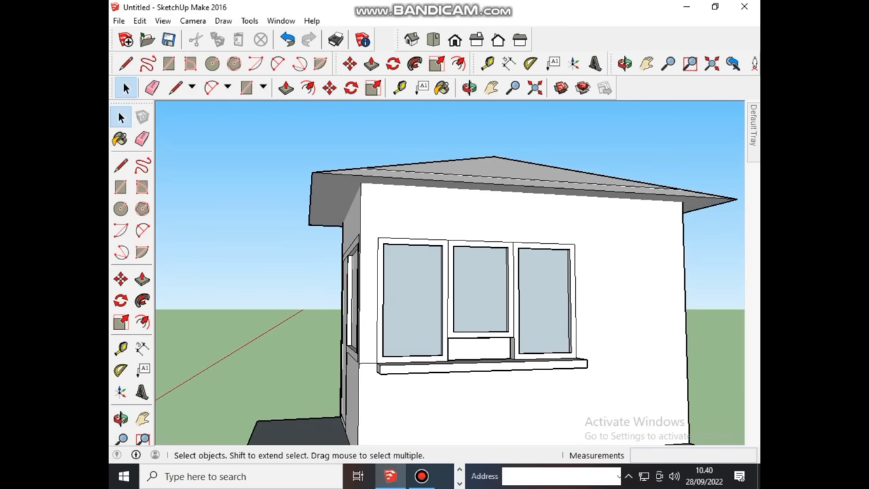
scroll(346, 177, "up", 2)
scroll(340, 177, "up", 2)
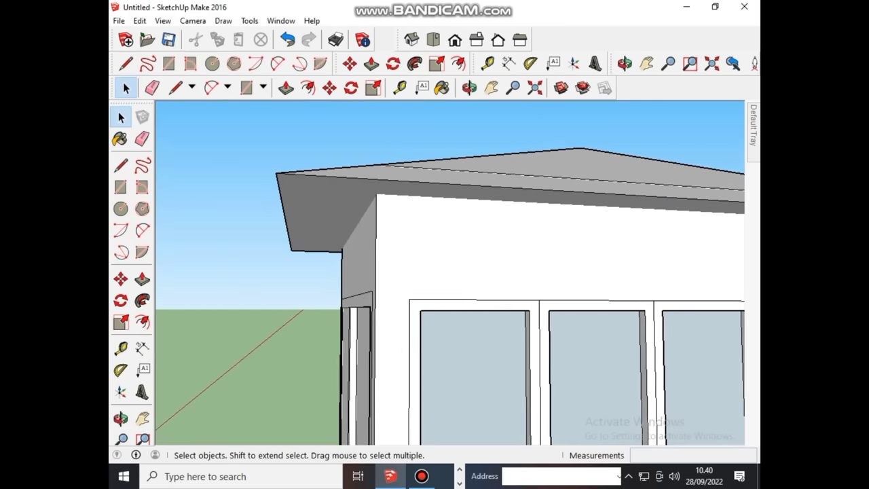
scroll(343, 174, "up", 2)
scroll(342, 173, "up", 1)
scroll(343, 173, "up", 1)
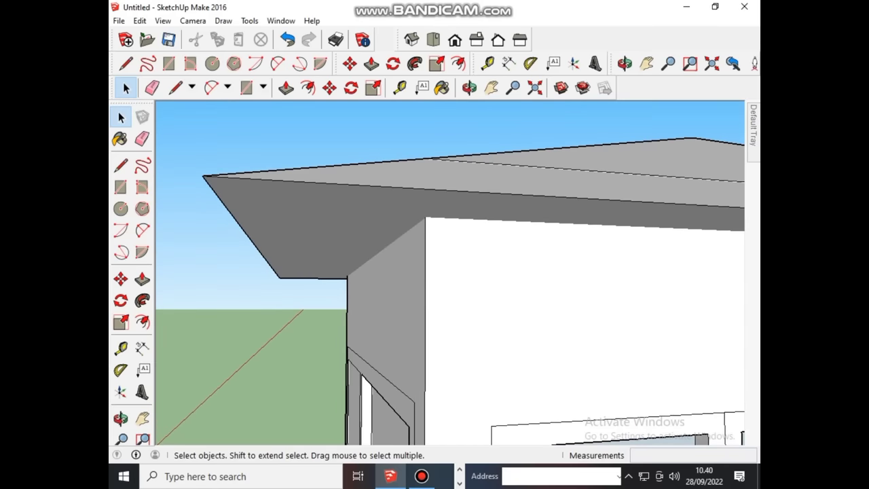
scroll(343, 180, "down", 1)
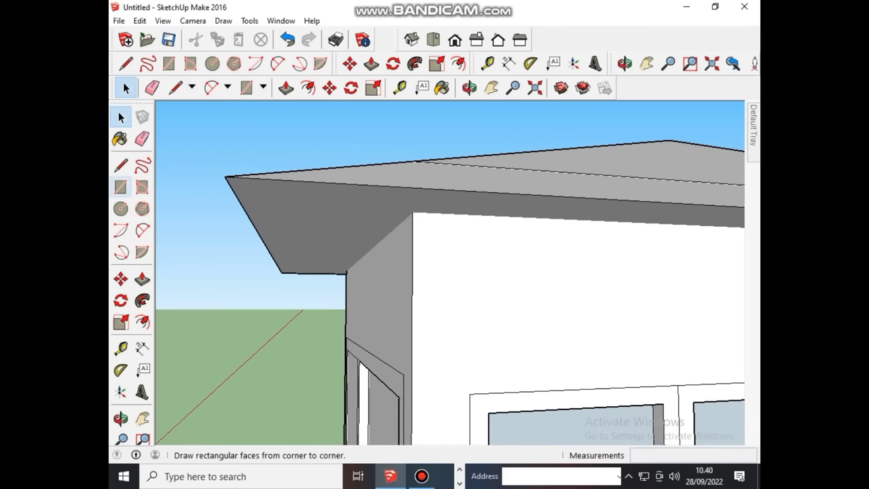
Step: Push the roof eave's underside down 0,02 m with Push/Pull
left_click(142, 278)
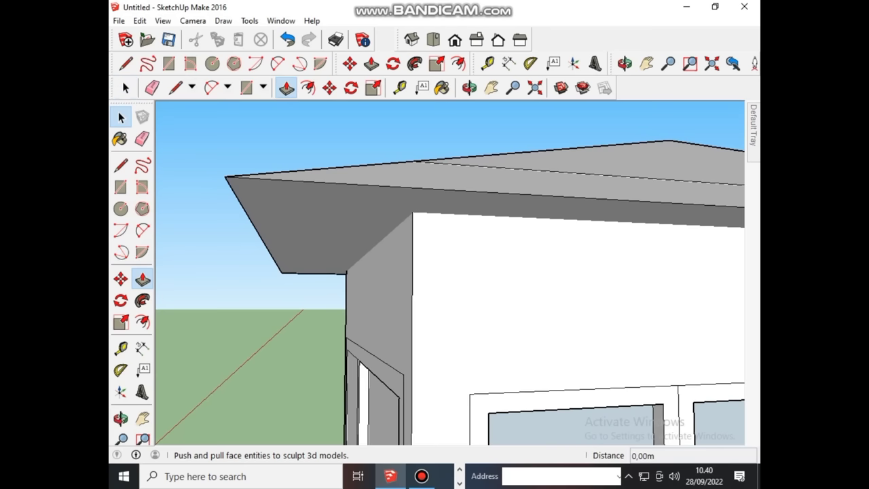
type("0,02")
key("Return")
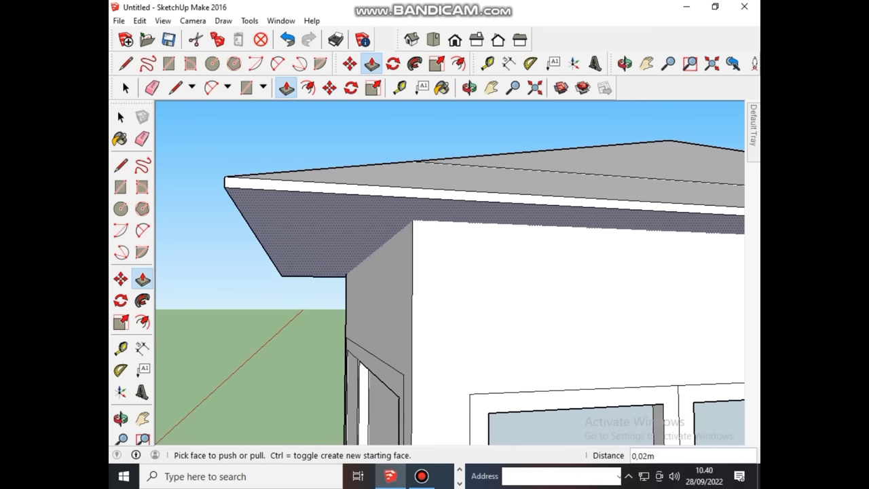
Step: Orbit and zoom to inspect the booth from above and from the left-front
scroll(362, 251, "down", 3)
scroll(328, 242, "down", 1)
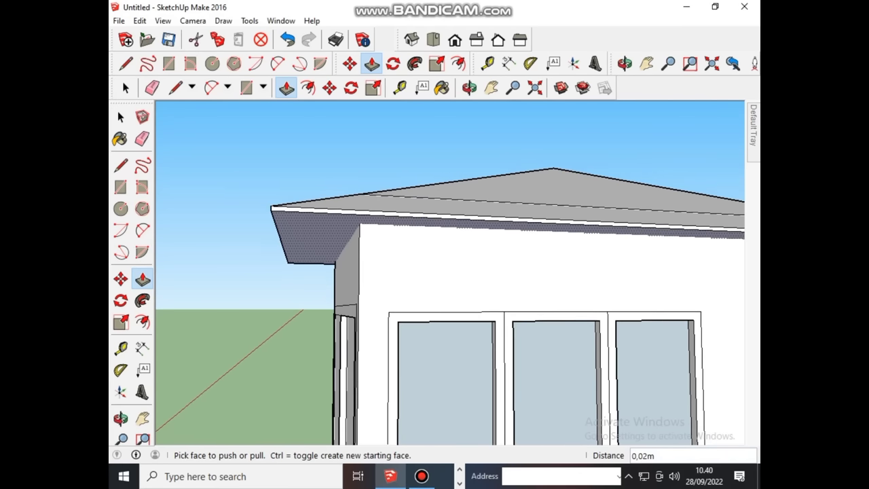
scroll(329, 242, "down", 1)
scroll(328, 242, "down", 1)
scroll(328, 242, "down", 1)
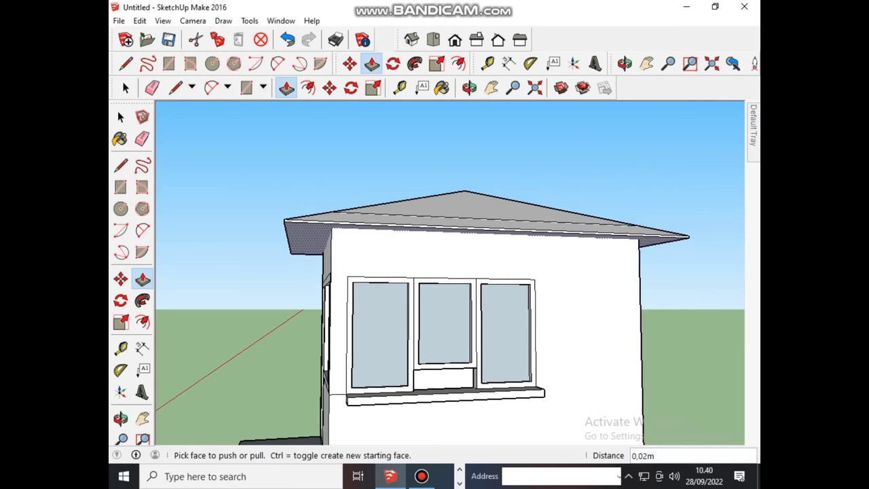
middle_click_drag(329, 242, 353, 312)
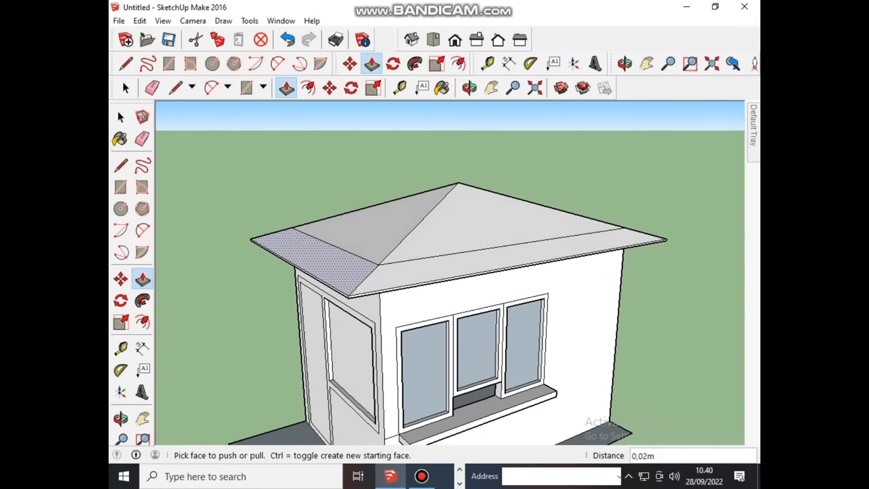
middle_click_drag(319, 262, 380, 305)
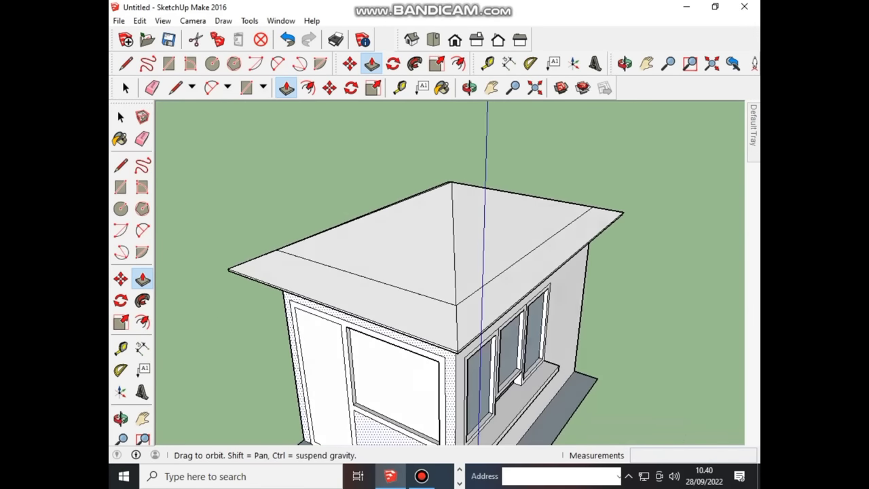
scroll(456, 275, "down", 2)
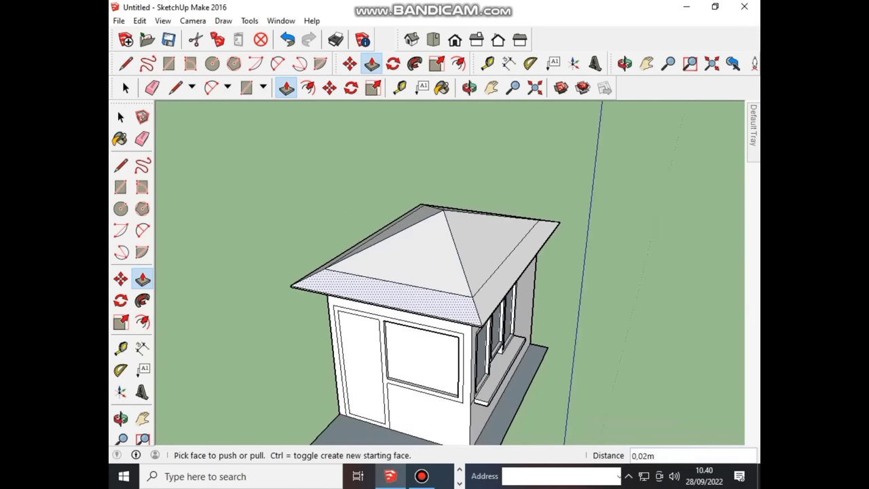
scroll(447, 292, "up", 2)
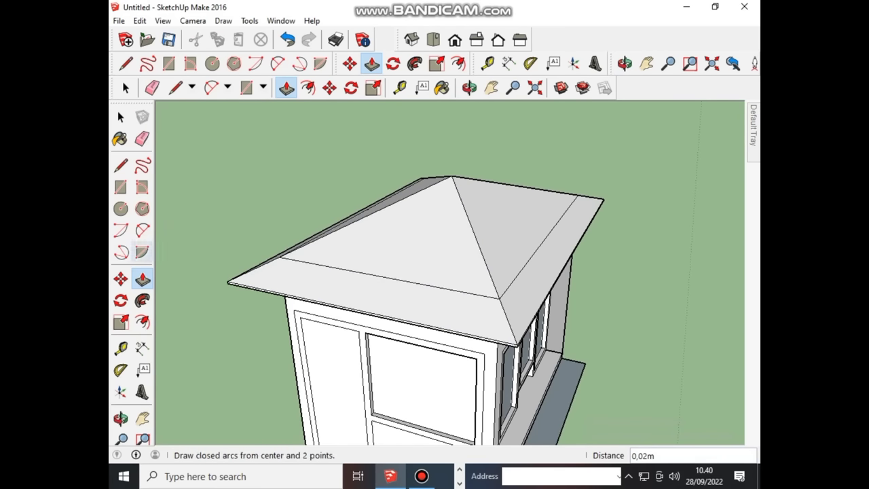
Step: Select the Paint Bucket and expand Components, Materials and Entity Info in the Default Tray
left_click(120, 139)
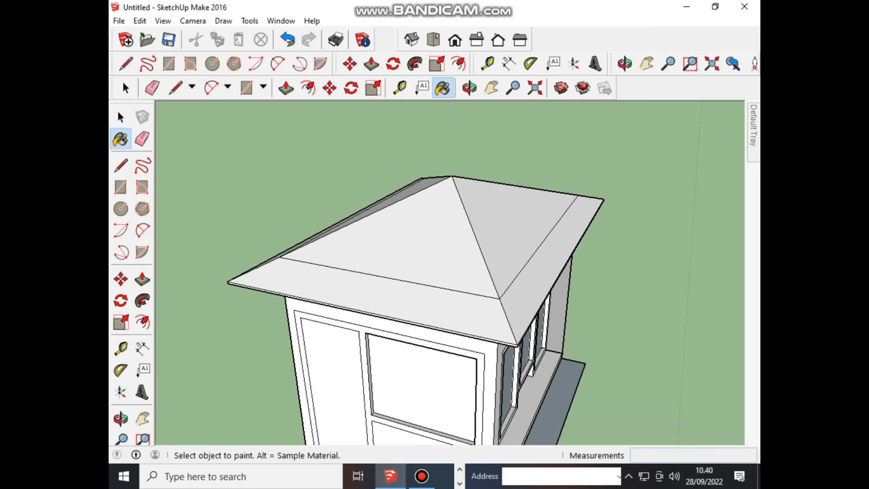
left_click(753, 126)
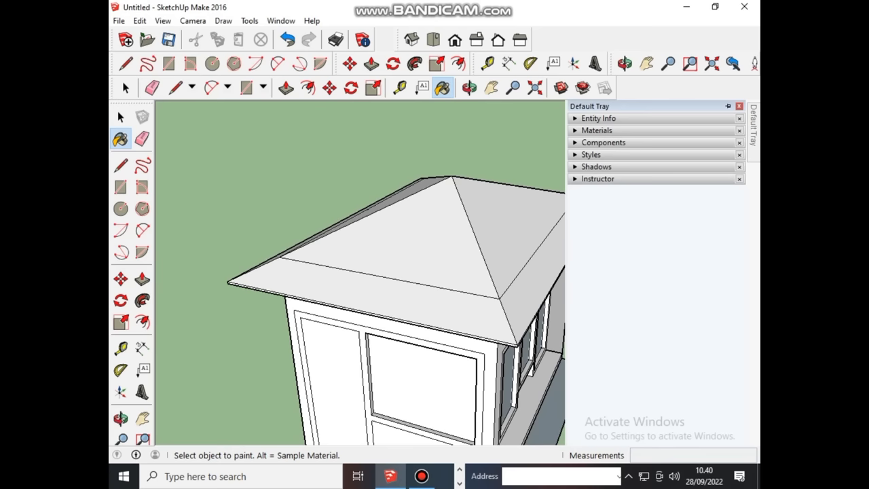
left_click(603, 142)
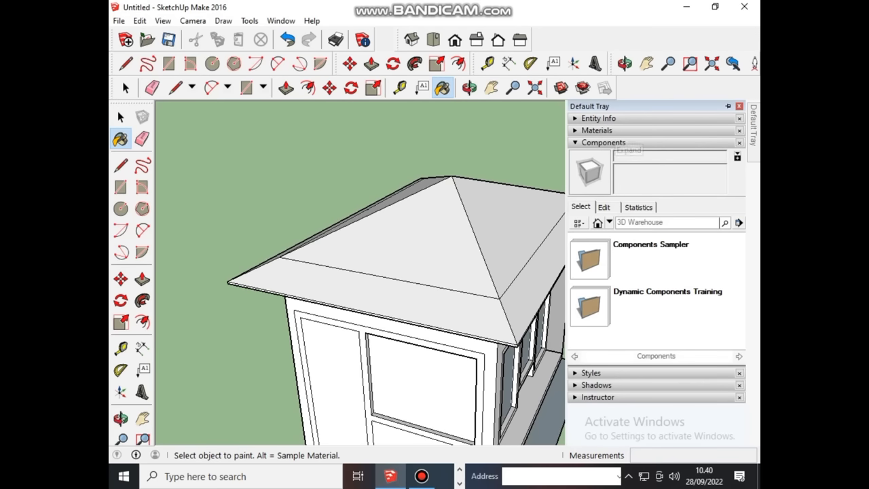
left_click(596, 130)
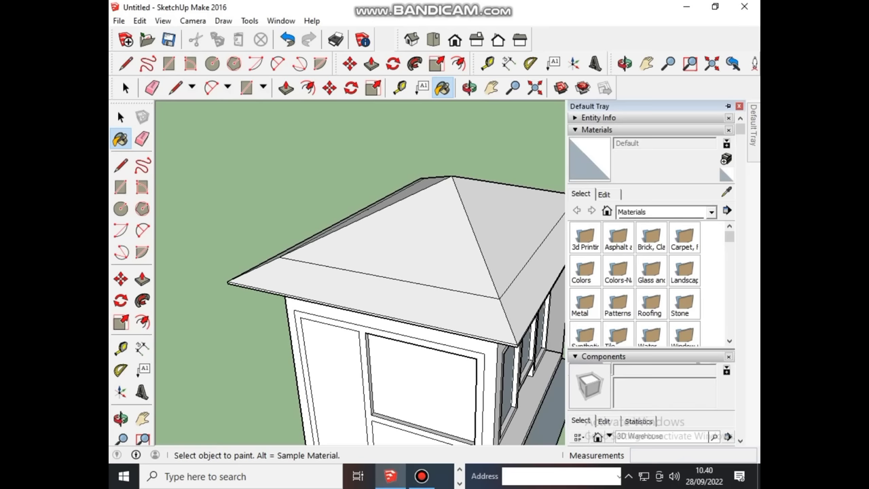
left_click(598, 118)
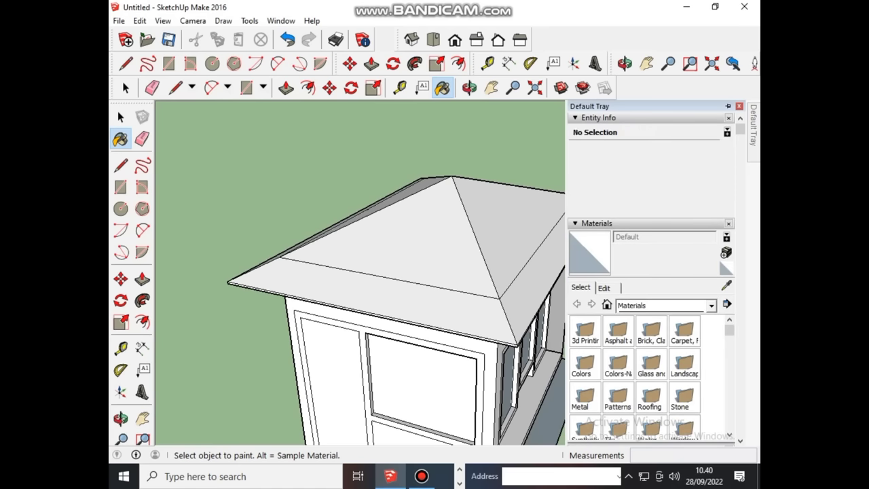
scroll(650, 340, "down", 5)
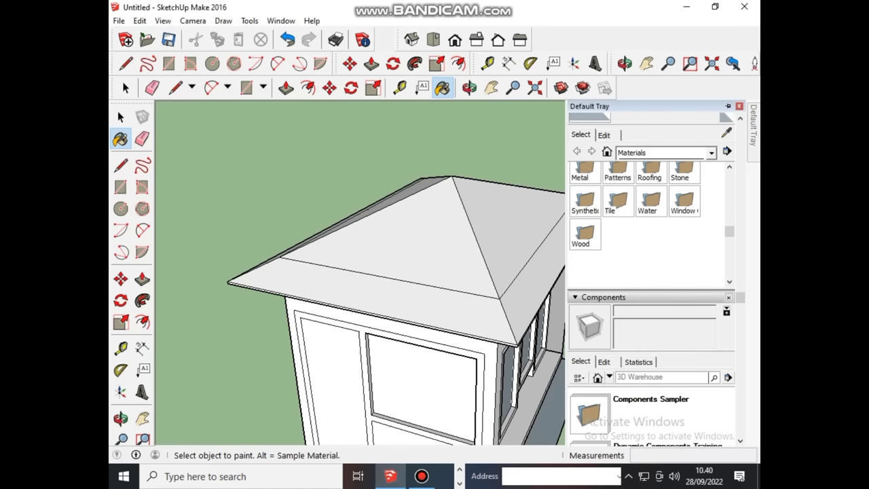
scroll(618, 190, "up", 2)
scroll(618, 190, "up", 5)
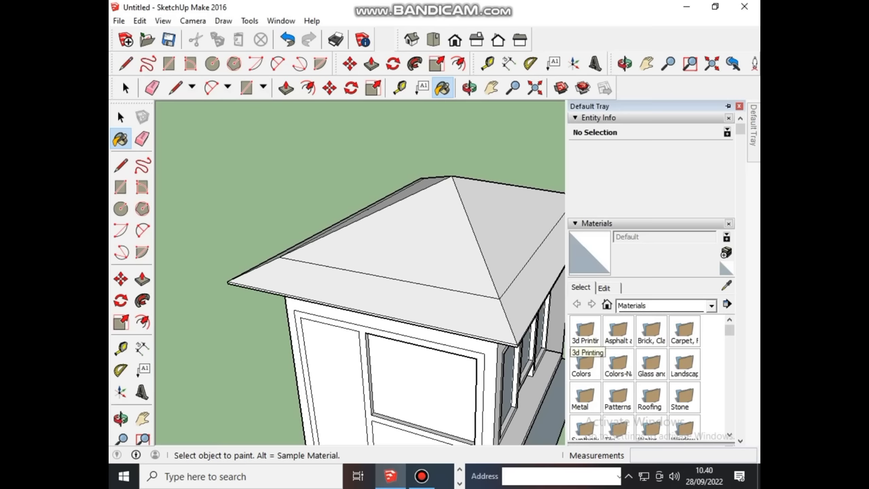
Step: Choose the 3d Printing materials collection and collapse Entity Info
left_click(585, 332)
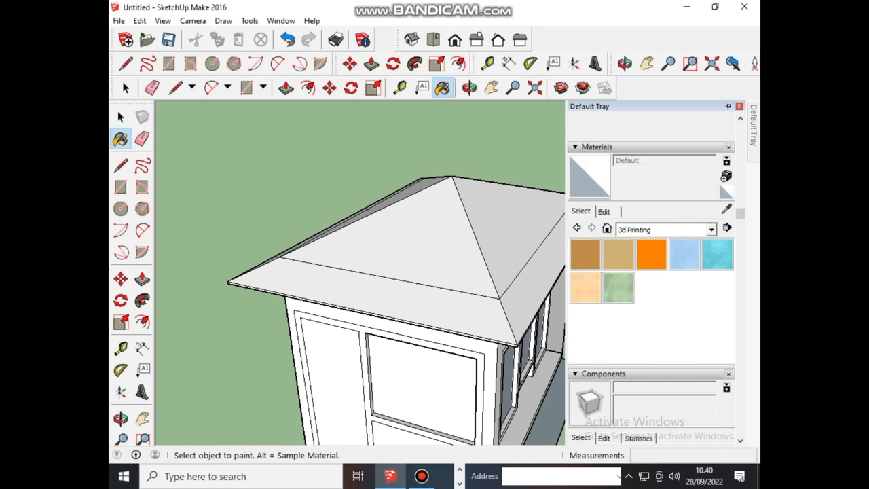
scroll(652, 285, "up", 2)
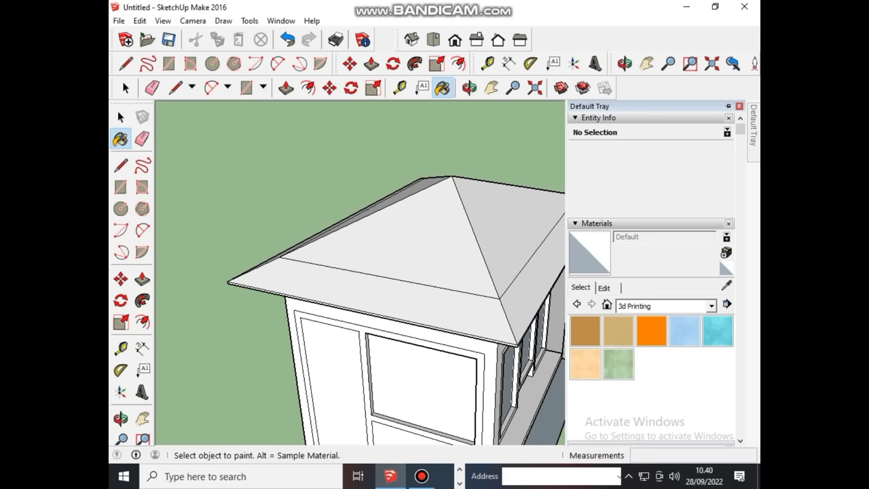
left_click(599, 117)
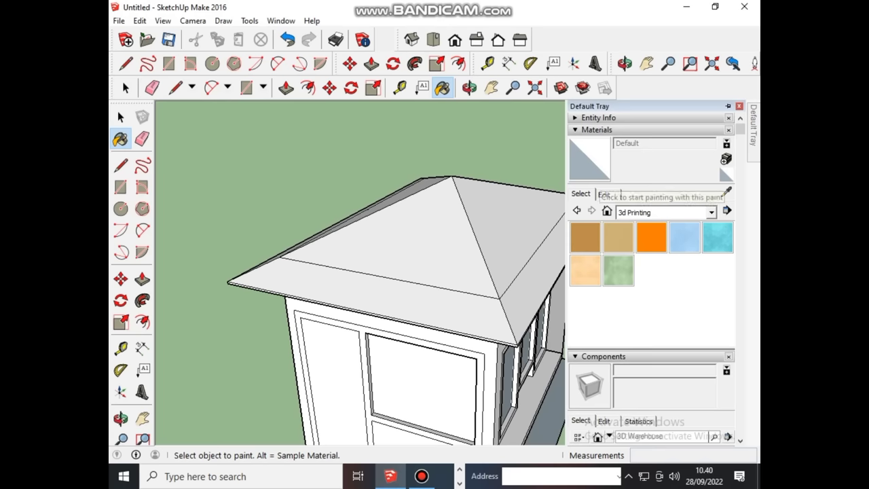
scroll(597, 258, "down", 2)
scroll(597, 258, "up", 2)
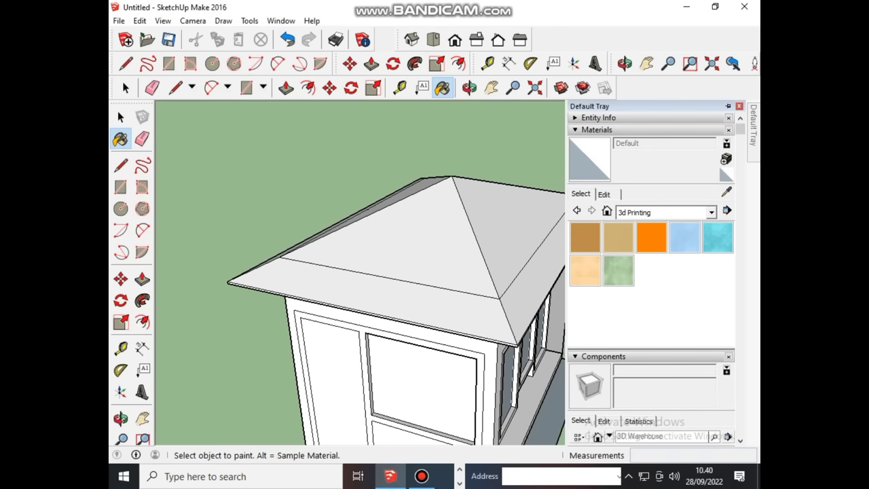
scroll(651, 272, "down", 3)
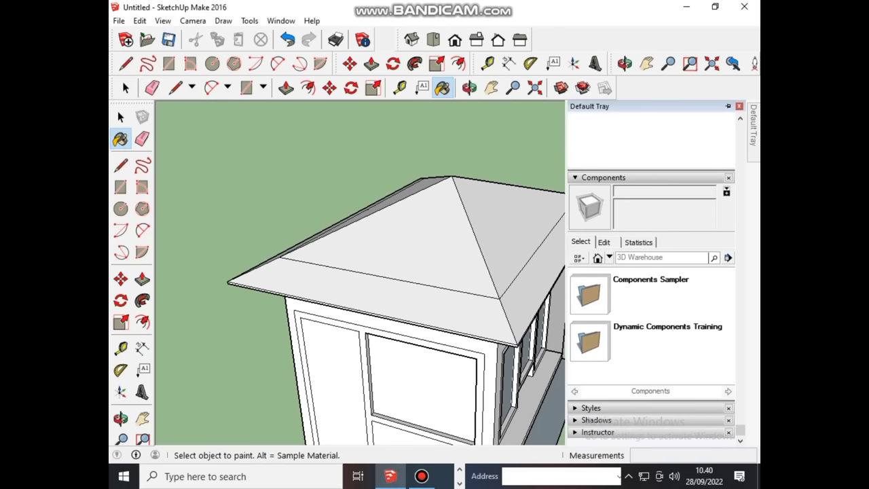
scroll(618, 258, "up", 3)
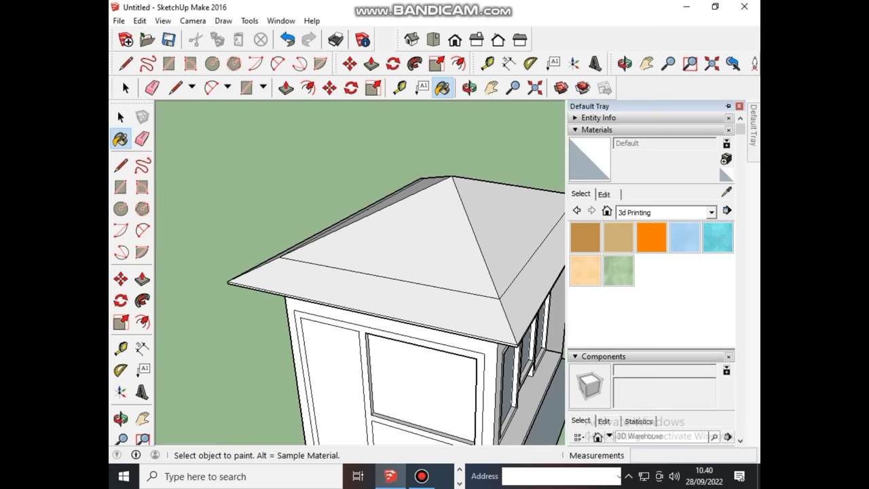
Step: Collapse Materials, expand Styles, and set the Default Tray to auto-hide
left_click(596, 130)
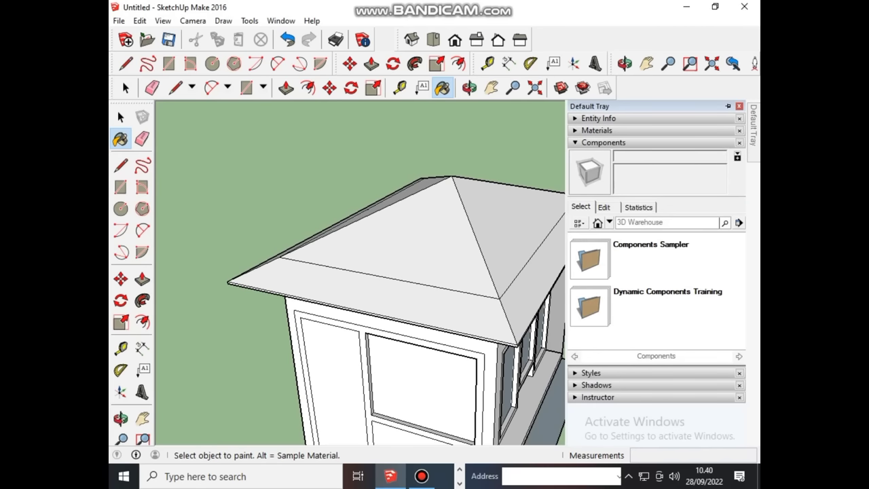
left_click(596, 130)
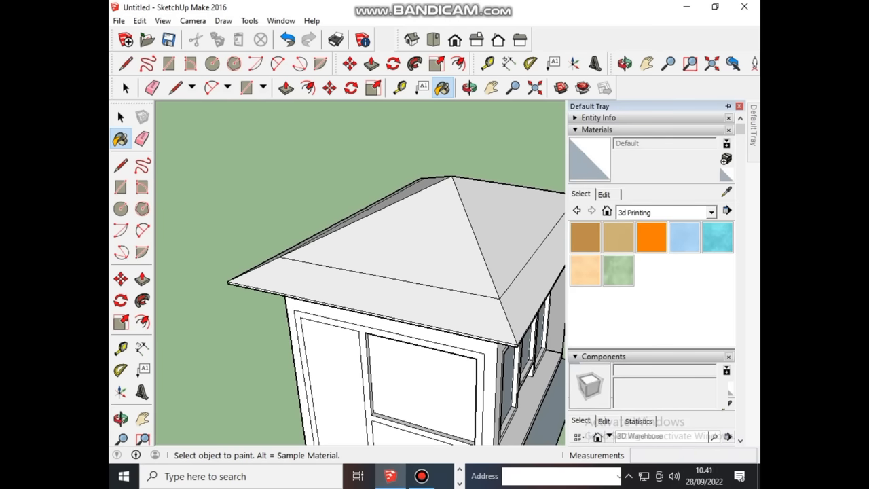
left_click(596, 130)
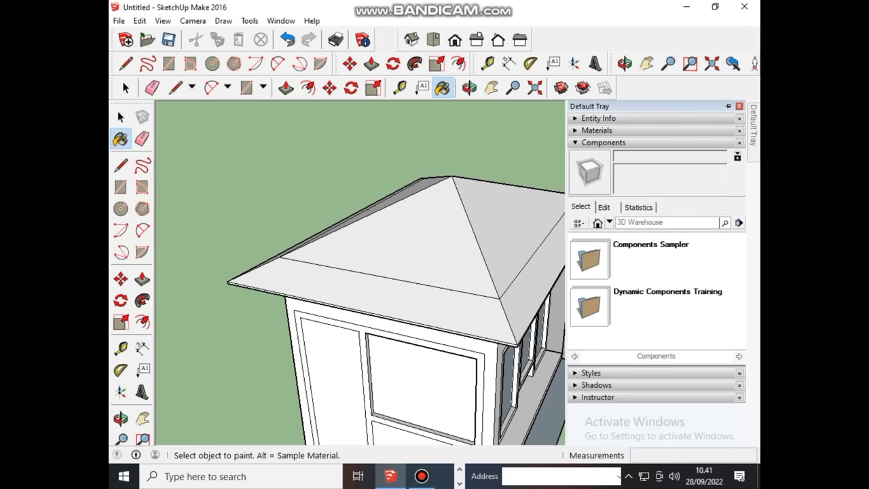
left_click(599, 118)
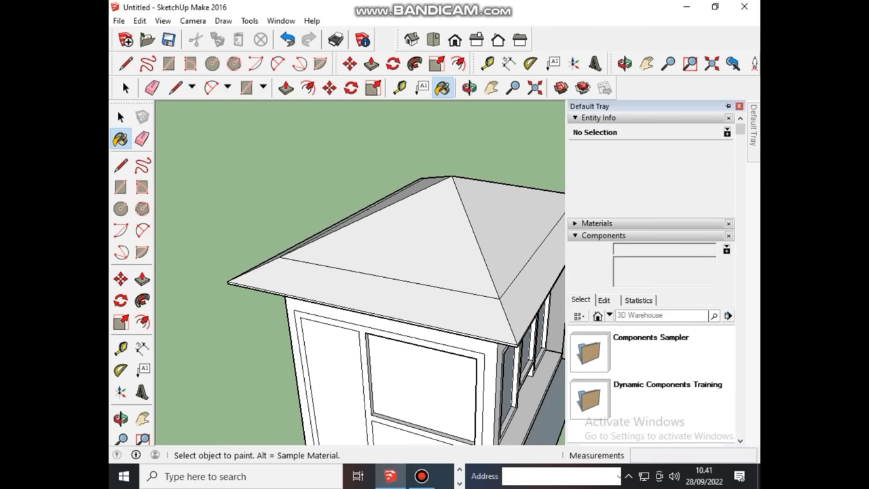
left_click(598, 118)
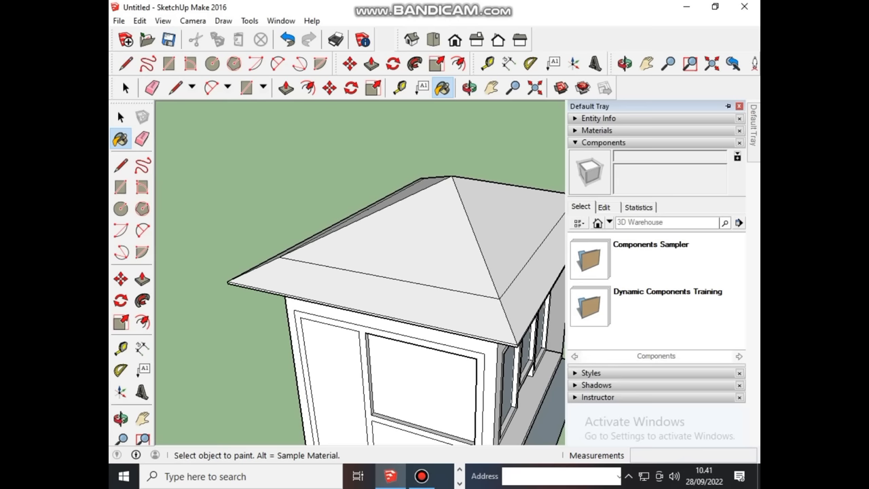
left_click(591, 373)
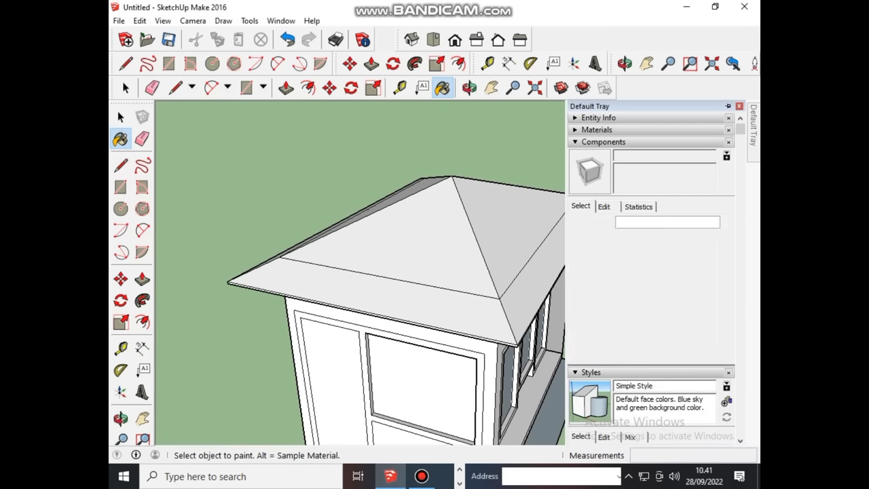
left_click(727, 106)
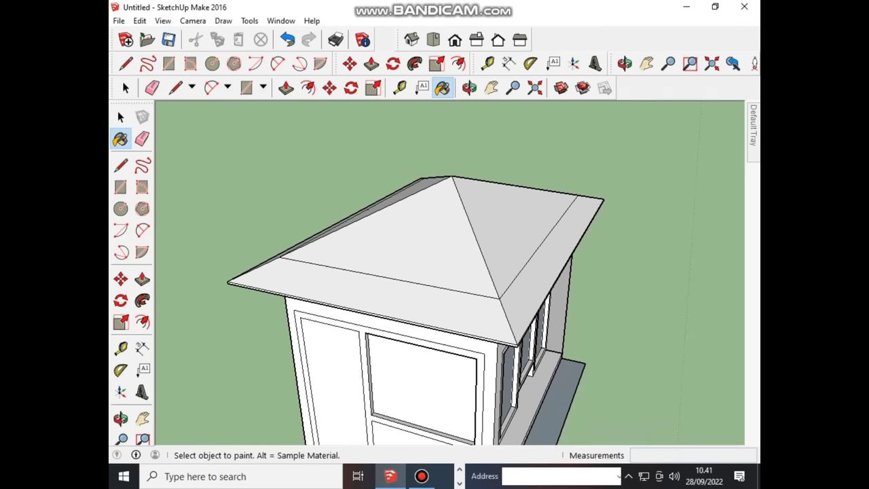
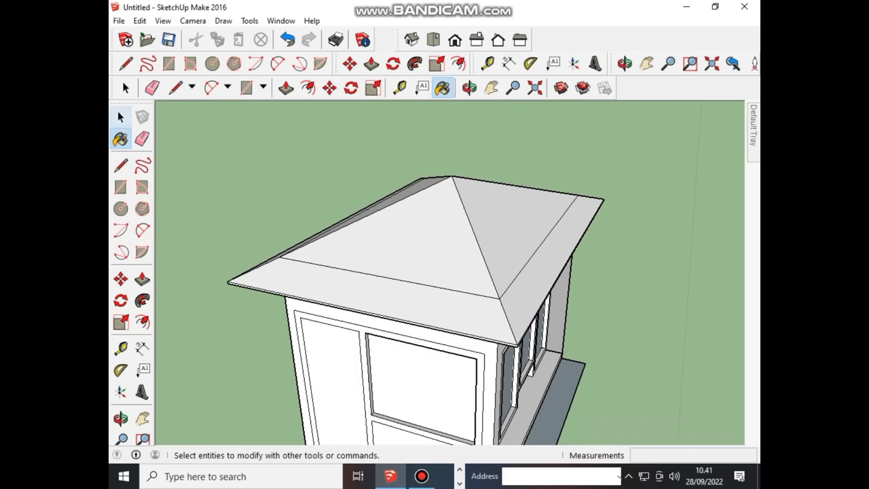
Step: Select the front and right roof faces, then clear the selection
left_click(121, 117)
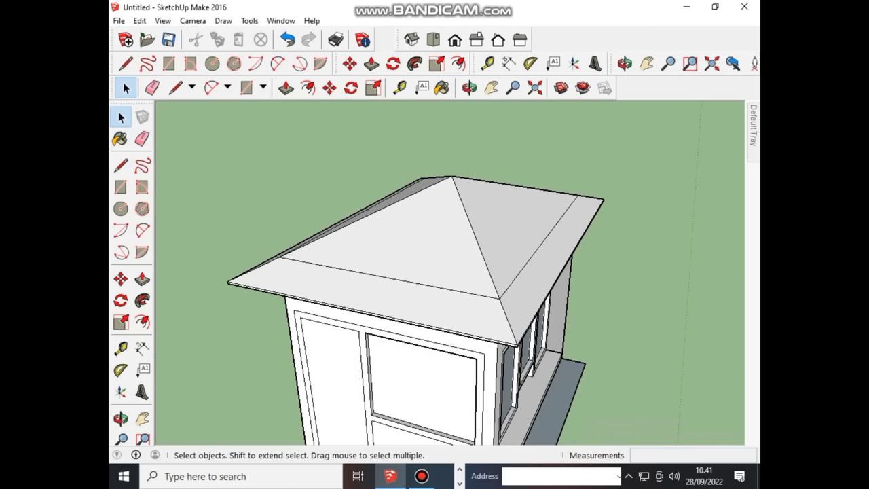
left_click(400, 248)
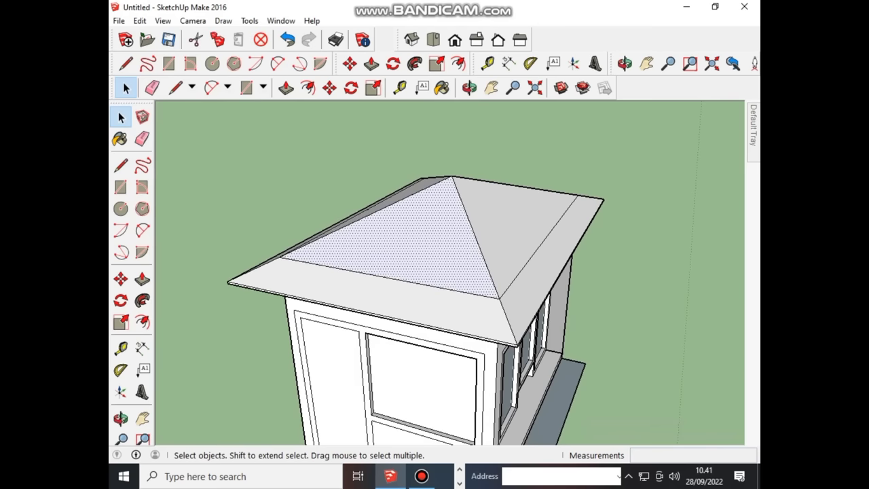
left_click(509, 224)
key("Escape")
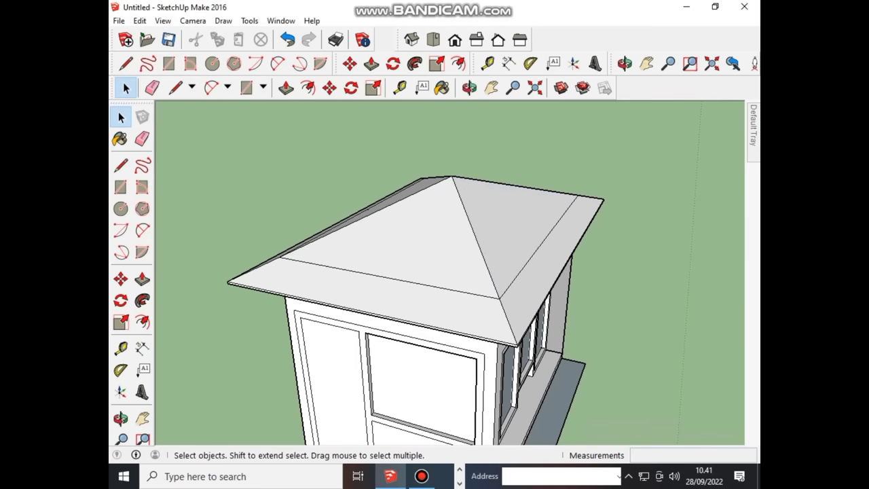
Step: Zoom out on the guard-post and switch to the Paint Bucket
scroll(398, 136, "down", 1)
scroll(399, 135, "down", 1)
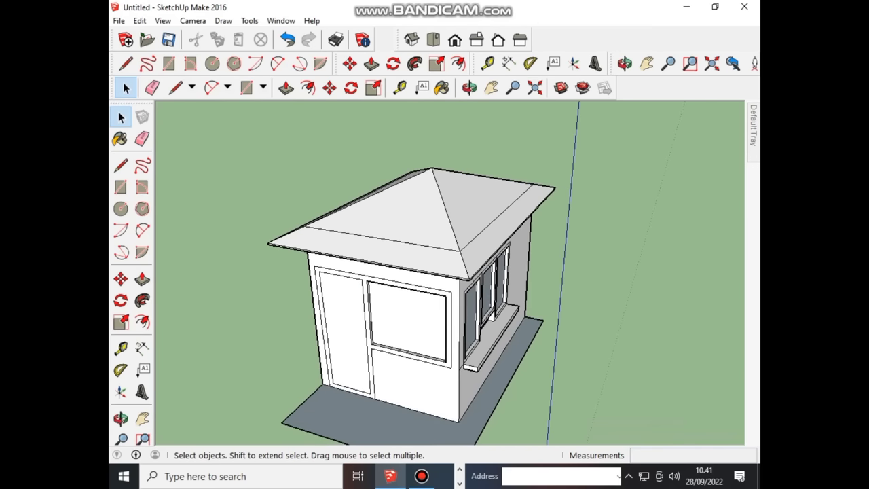
left_click(120, 139)
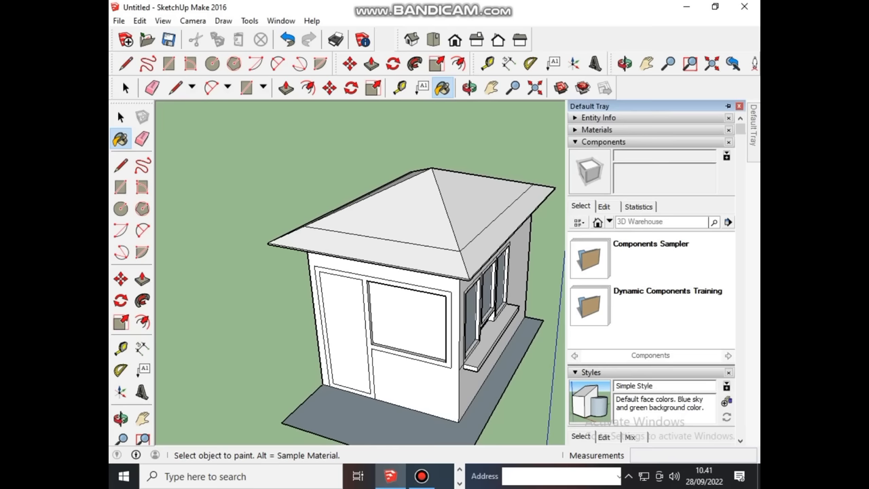
Step: Expand and collapse Entity Info, then look through the Materials, Components and Styles panels
left_click(598, 117)
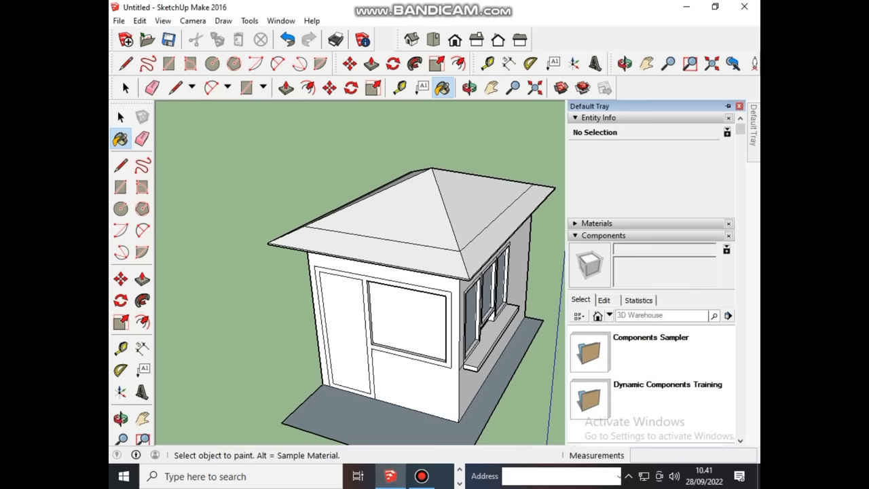
left_click(598, 117)
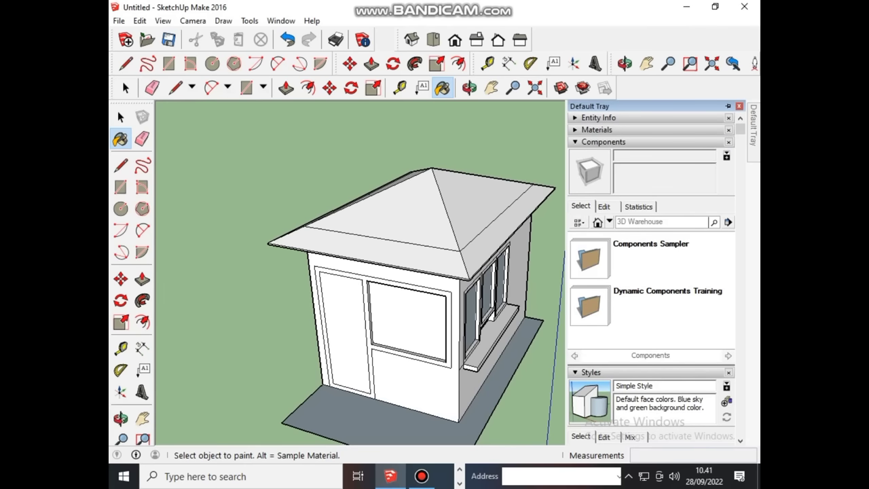
left_click(596, 129)
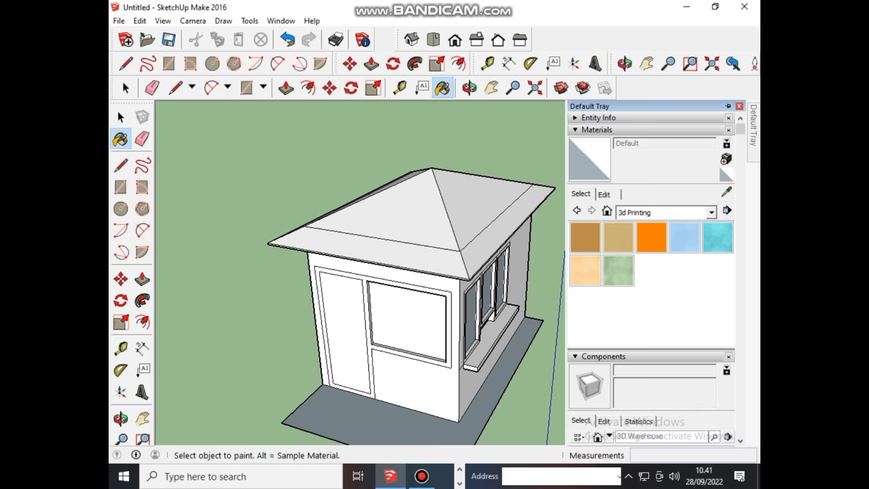
left_click(603, 356)
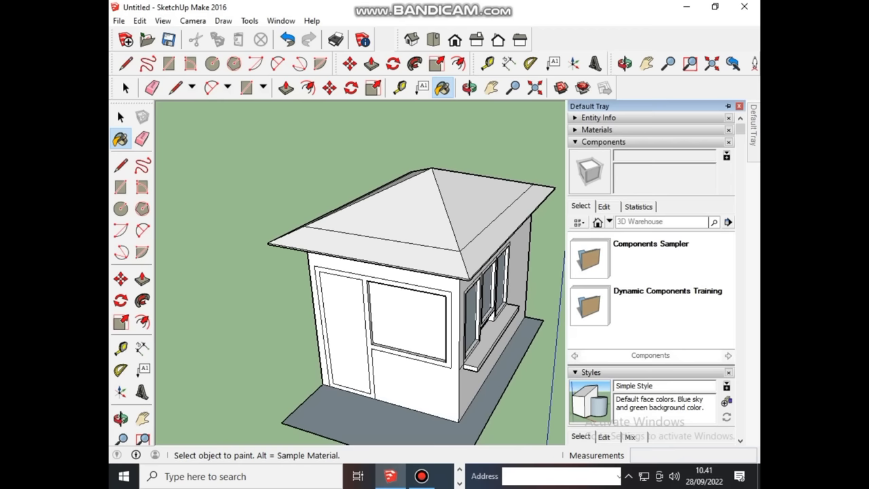
left_click(590, 372)
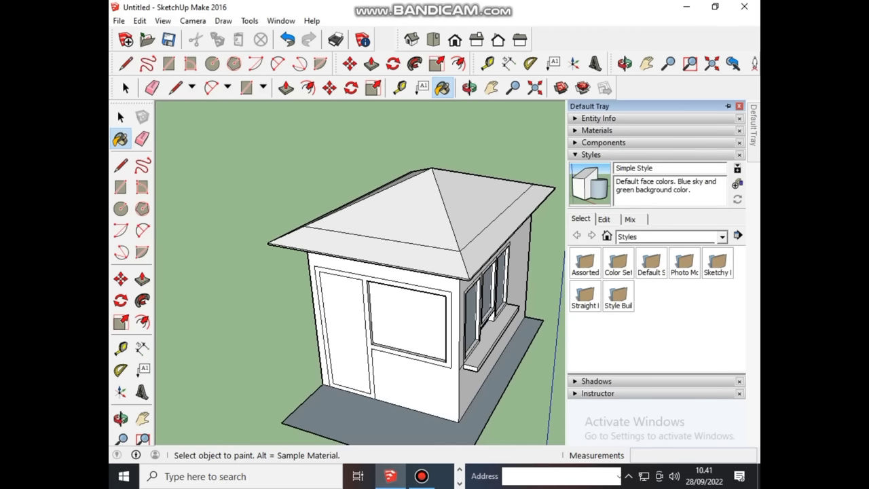
left_click(602, 142)
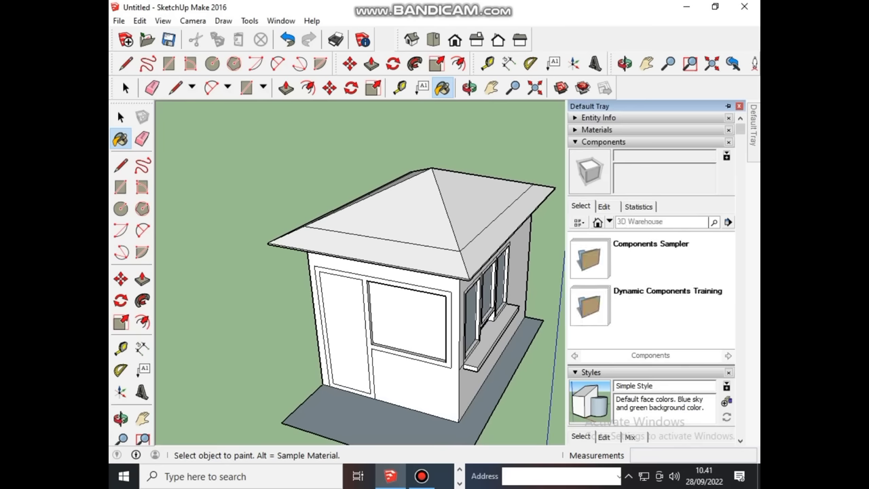
Step: Browse the Color Sets style collection, then collapse the Styles panel
scroll(651, 306, "down", 3)
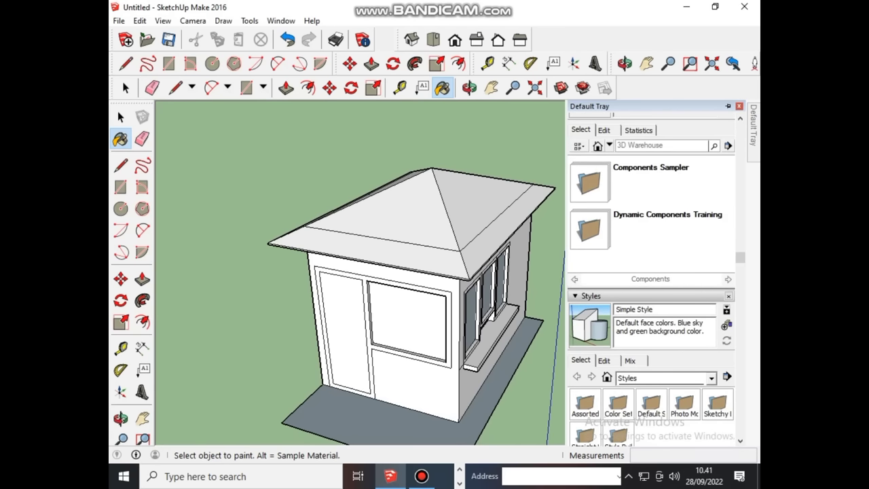
scroll(651, 306, "down", 3)
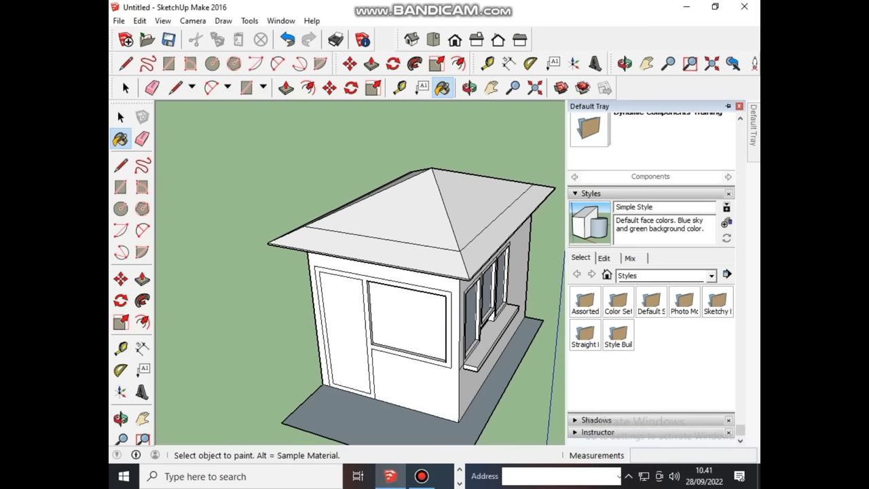
left_click(617, 306)
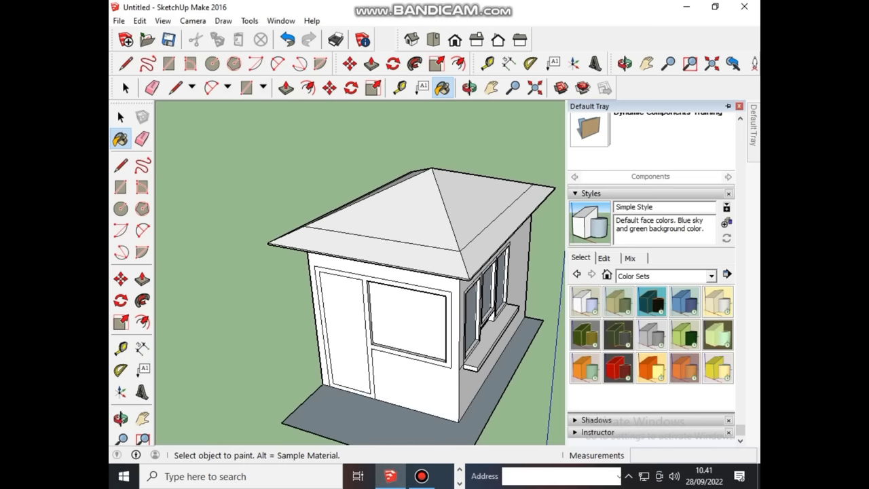
left_click(591, 193)
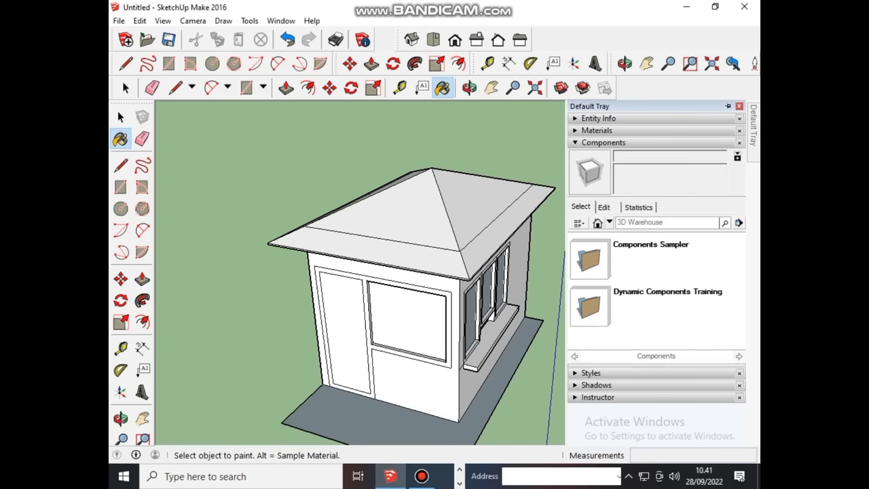
Step: Glance at the Instructor, Shadows and Styles panels, then auto-hide the tray
left_click(597, 397)
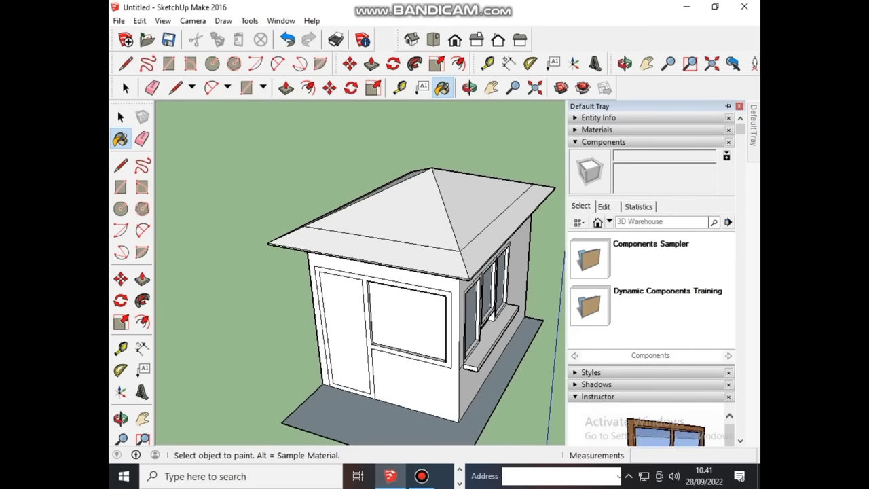
left_click(597, 396)
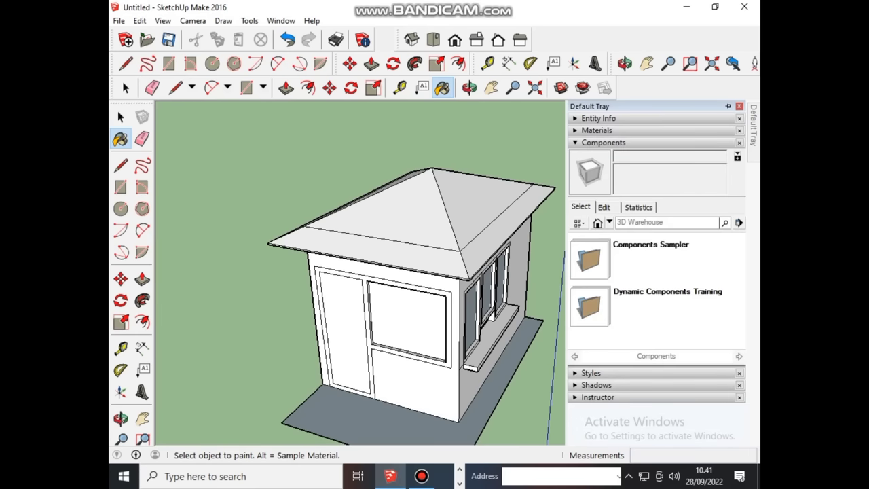
left_click(596, 385)
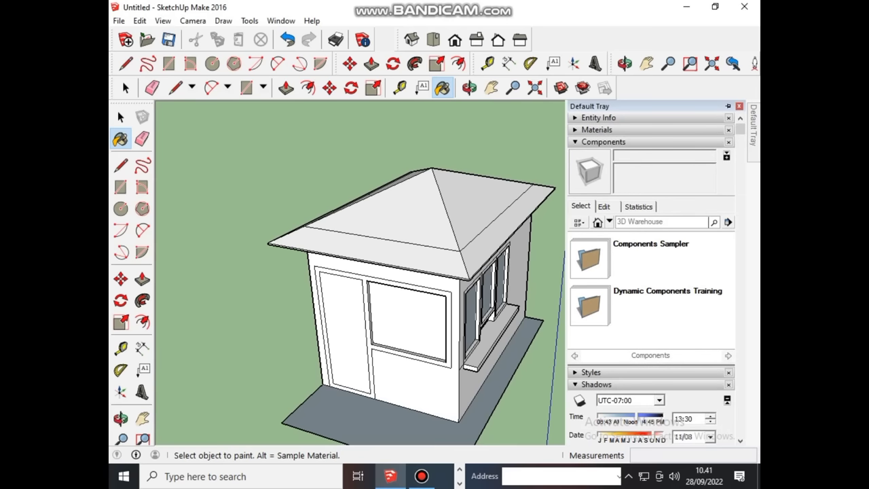
left_click(596, 384)
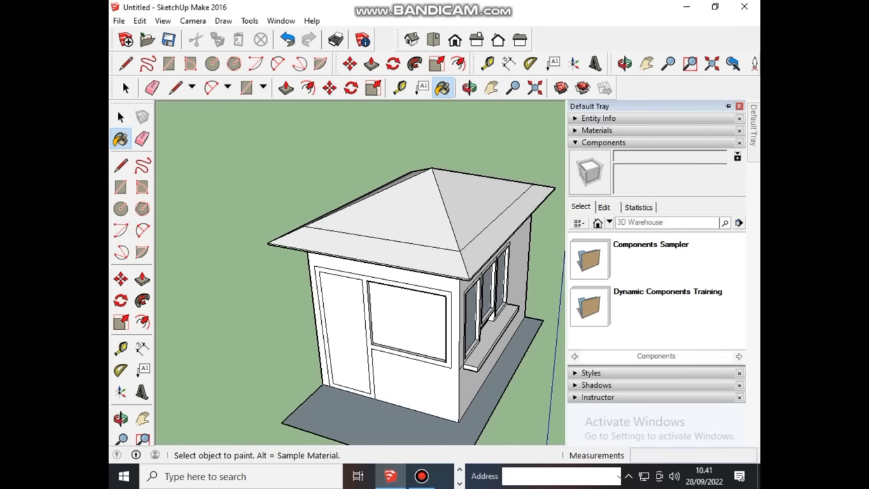
left_click(591, 373)
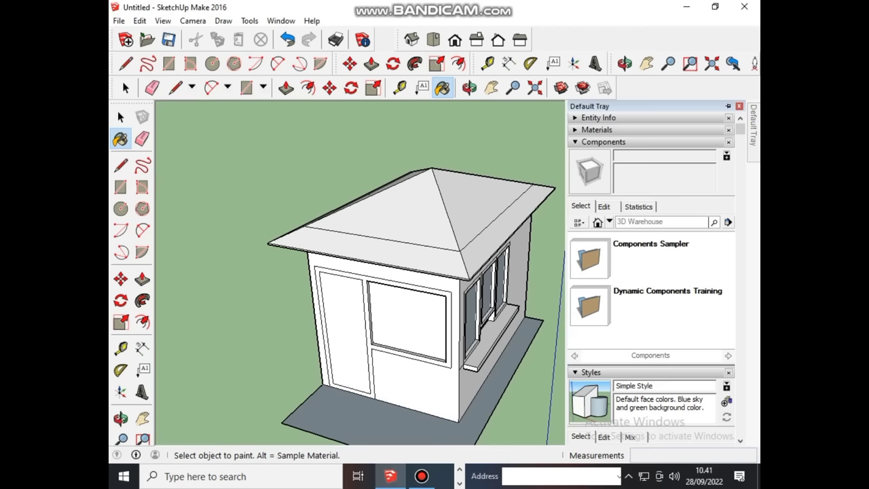
left_click(591, 372)
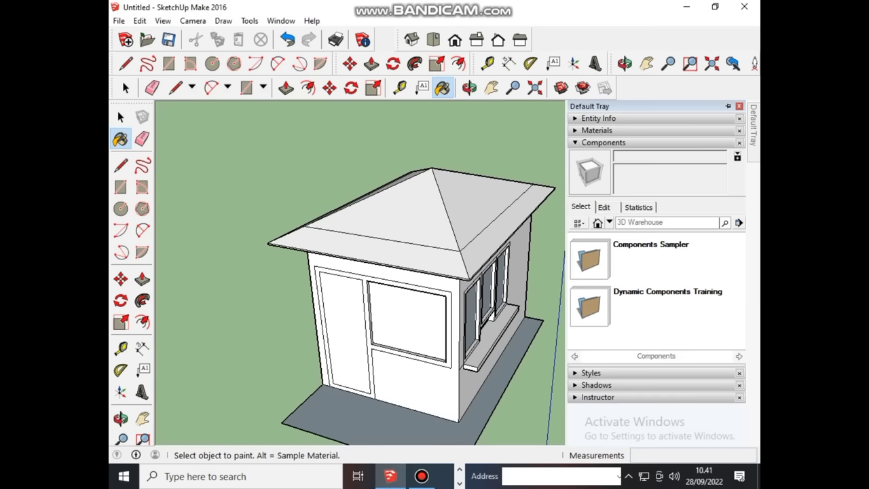
left_click(728, 106)
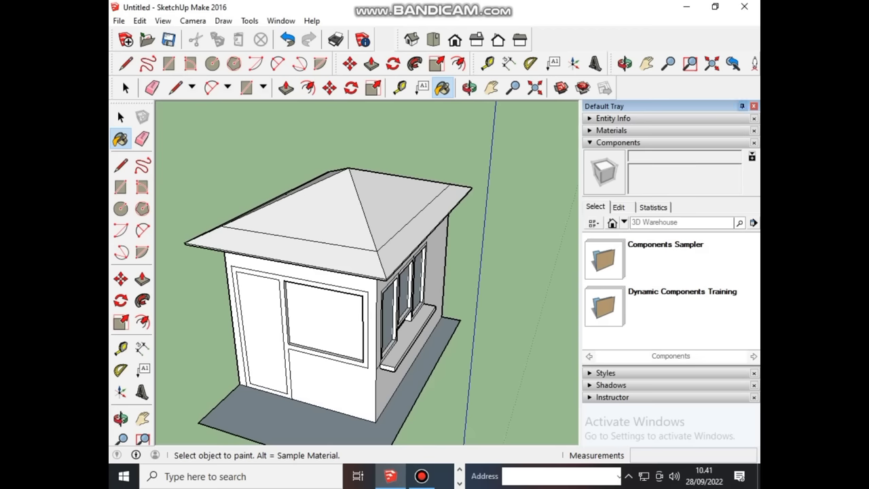
left_click(742, 105)
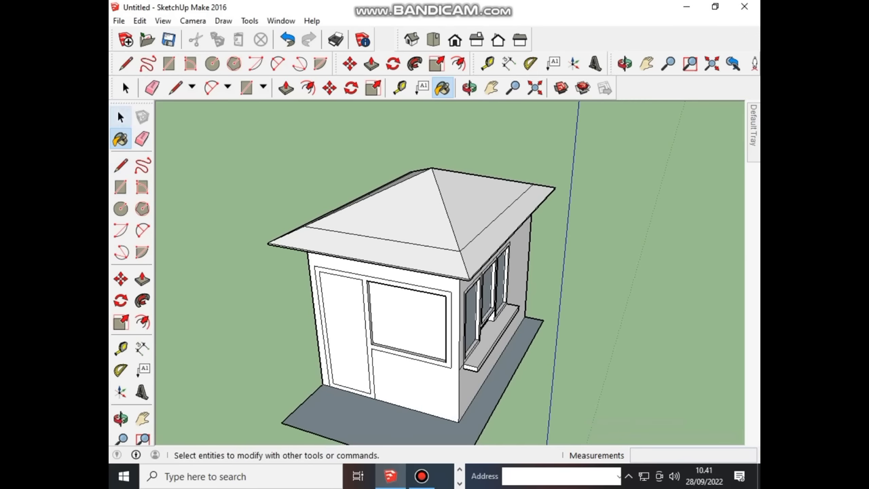
Step: Switch to the Select tool and back to Paint Bucket to bring the tray back
left_click(121, 117)
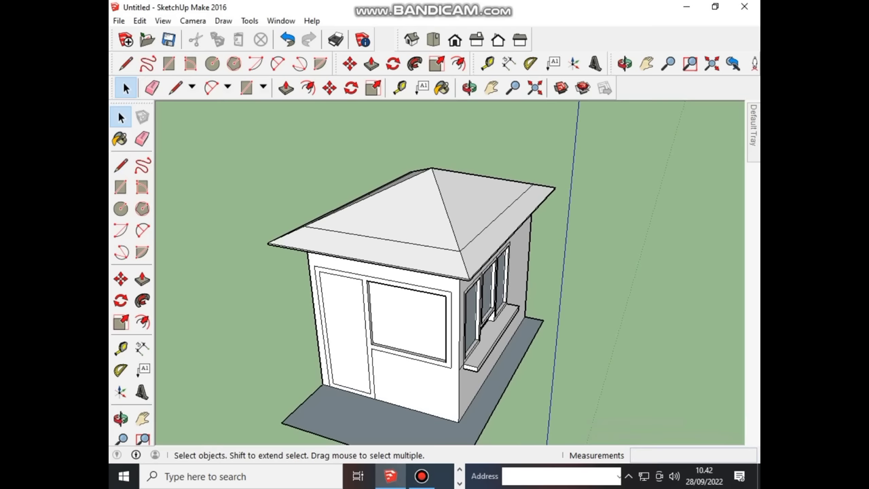
left_click(120, 138)
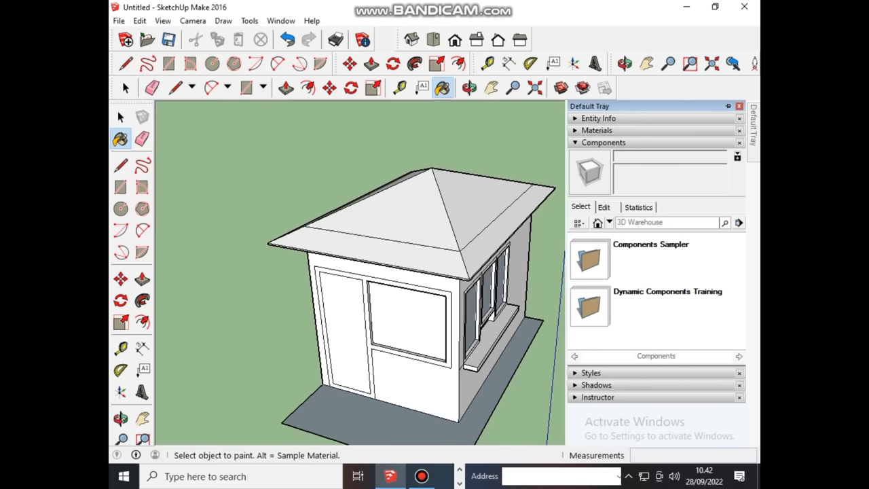
Step: Open the Colors collection in the Materials panel and choose the yellow Color D04
left_click(598, 118)
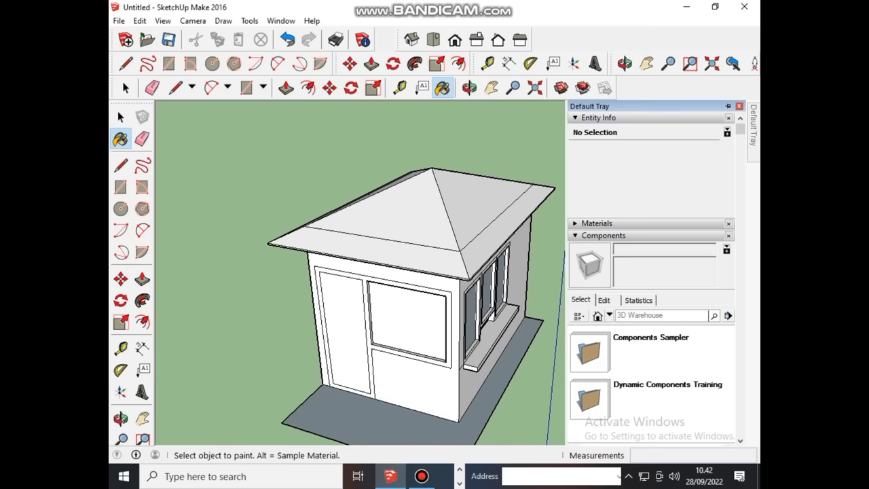
left_click(598, 118)
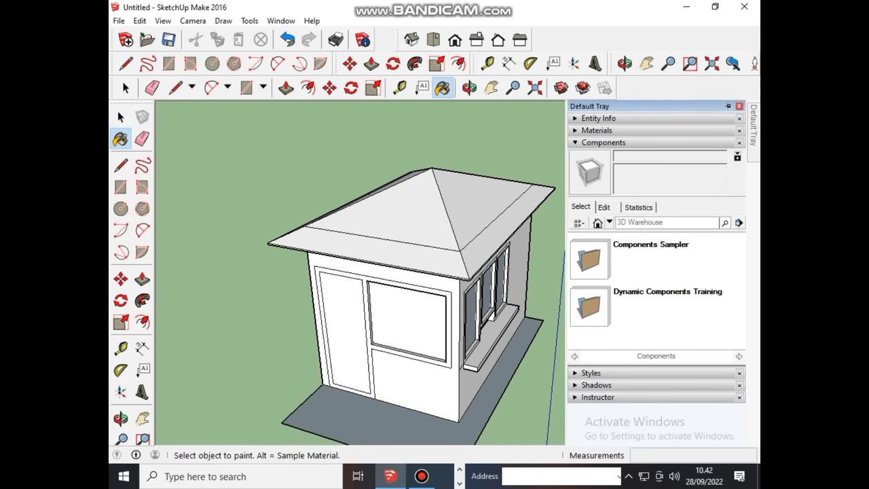
key("b")
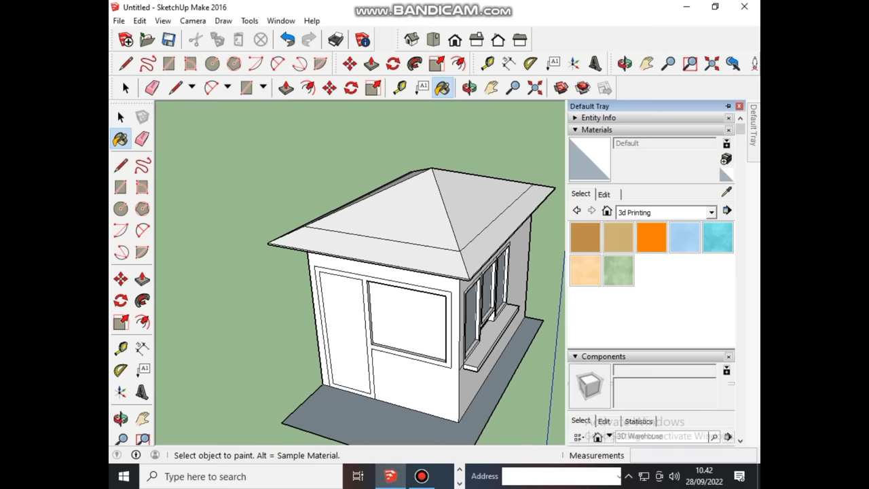
left_click(576, 210)
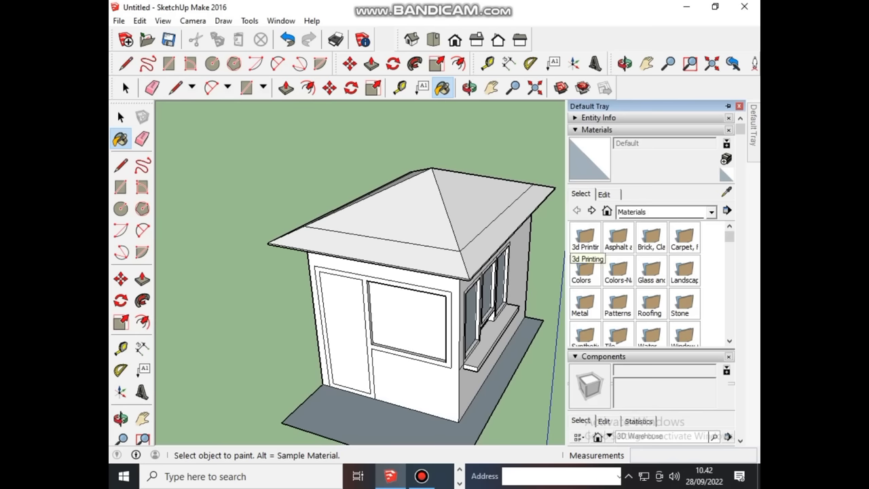
left_click(581, 271)
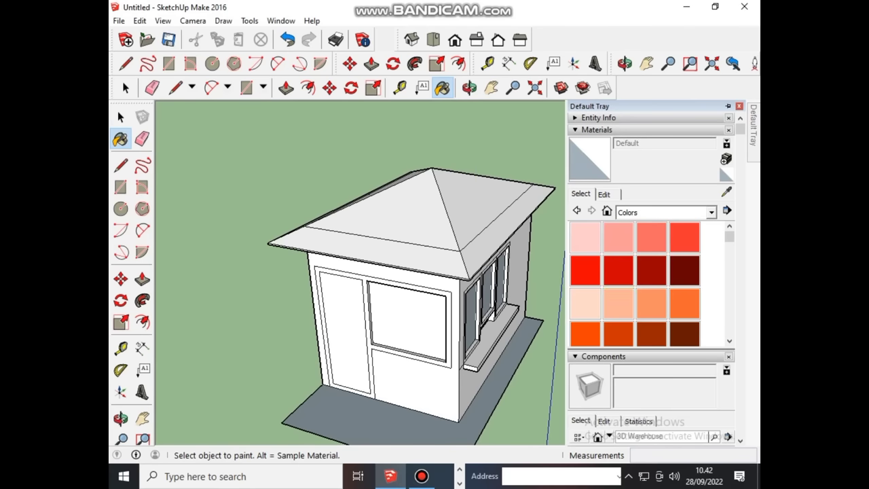
scroll(651, 266, "down", 3)
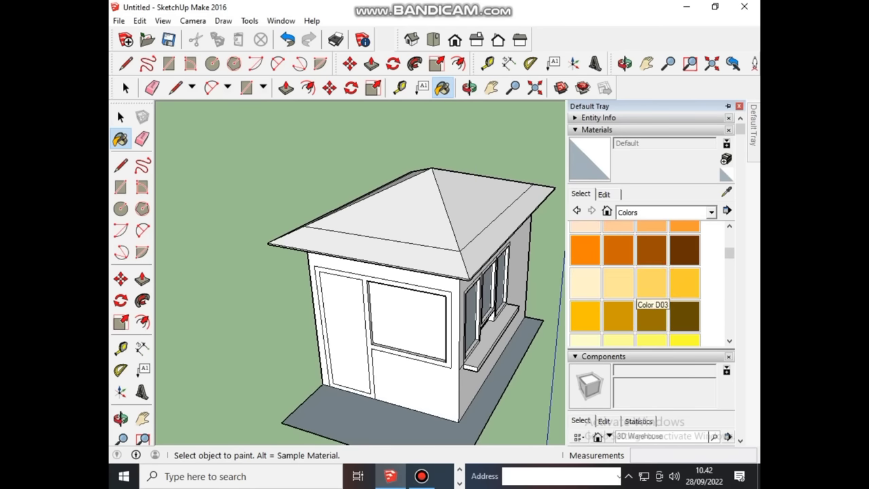
left_click(652, 288)
left_click(684, 283)
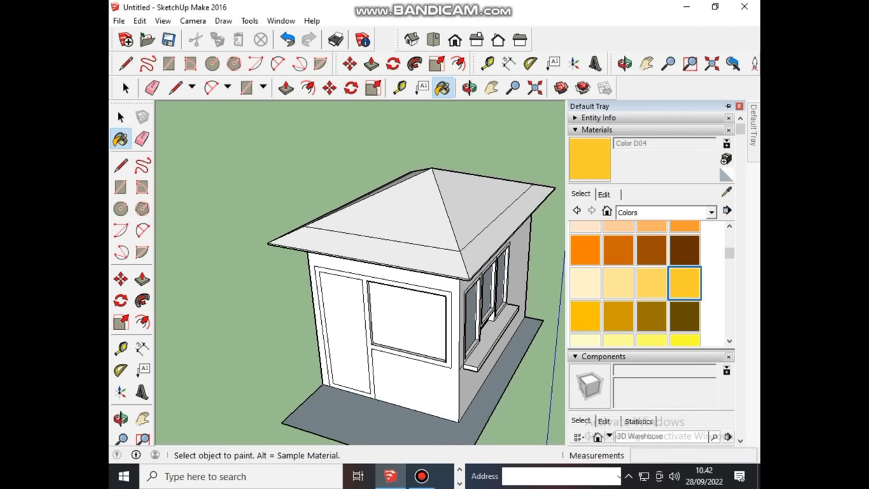
Step: Paint the front wall, trying yellow Color D04 before settling on darker Color D06
left_click(408, 387)
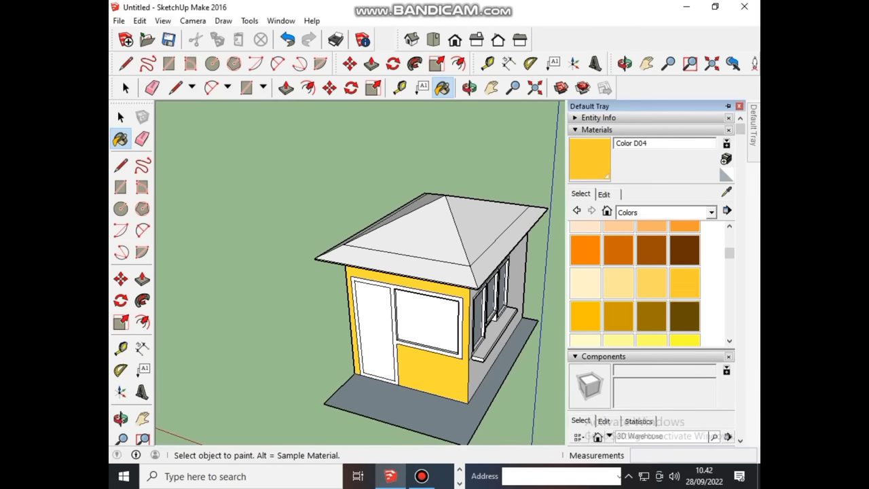
left_click(618, 316)
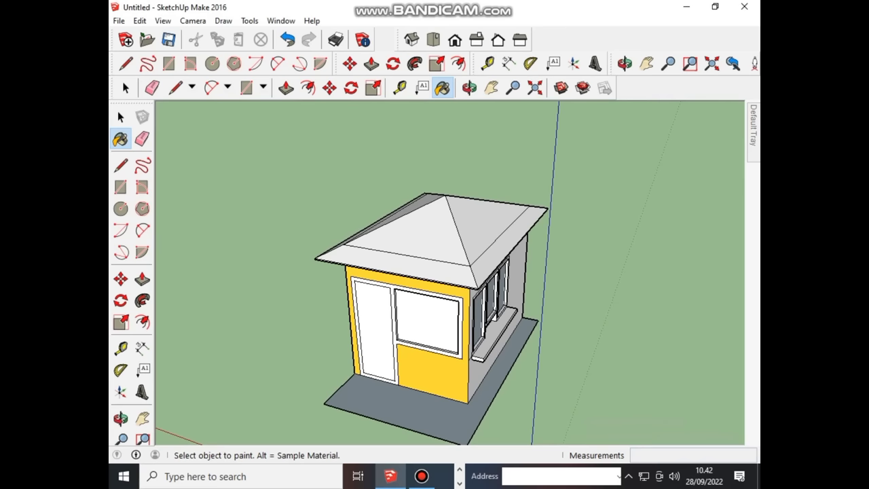
left_click(431, 377)
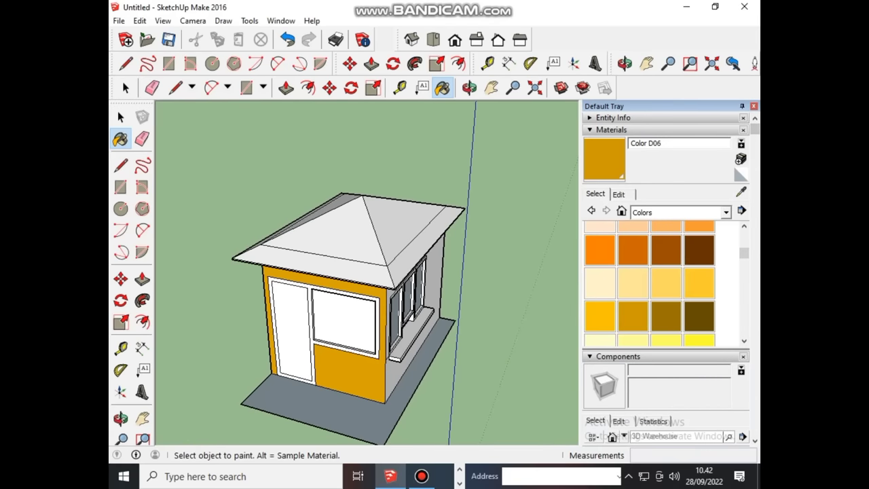
left_click(699, 281)
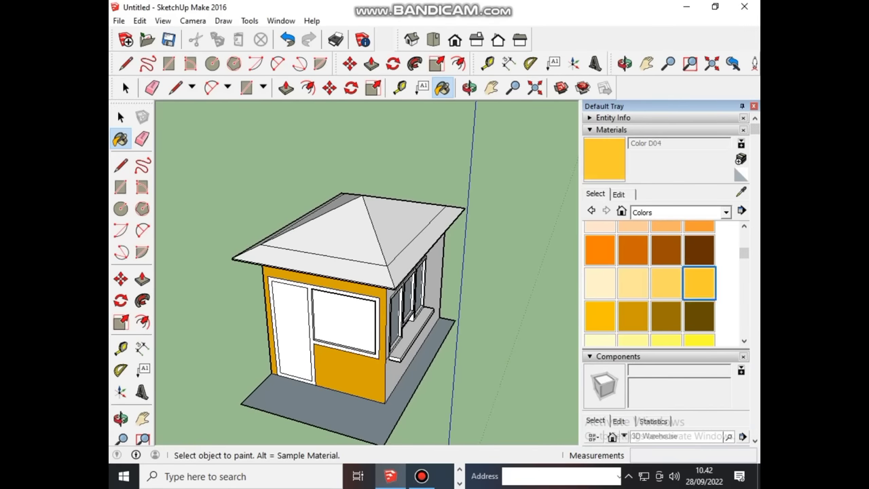
left_click(631, 318)
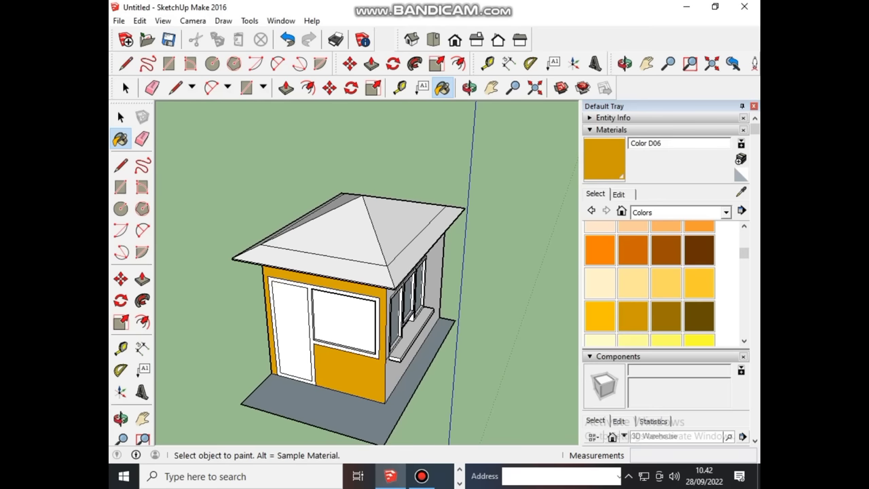
Step: Paint the window wall and the sill's top, front and end faces orange
scroll(424, 366, "up", 1)
middle_click_drag(425, 366, 326, 381)
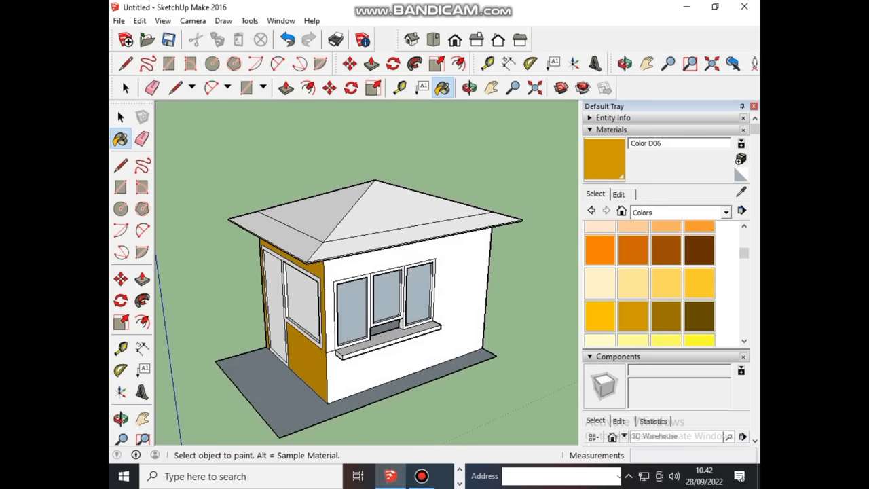
left_click(339, 377)
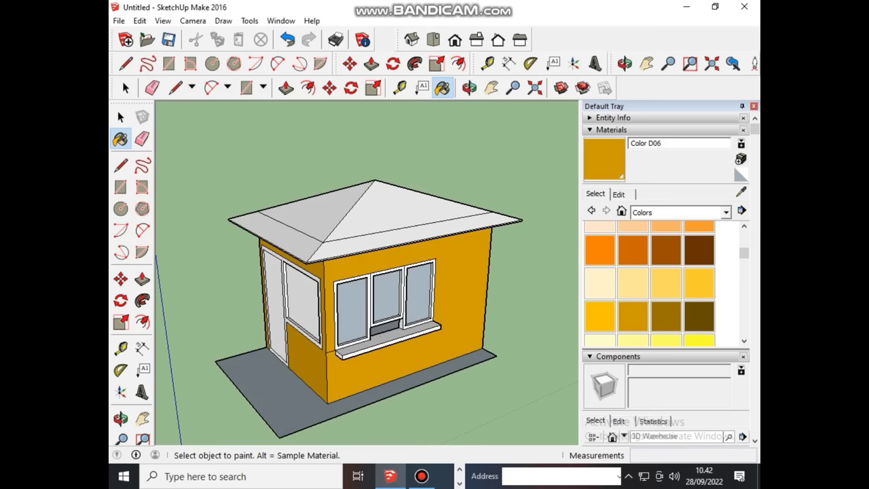
scroll(436, 297, "up", 2)
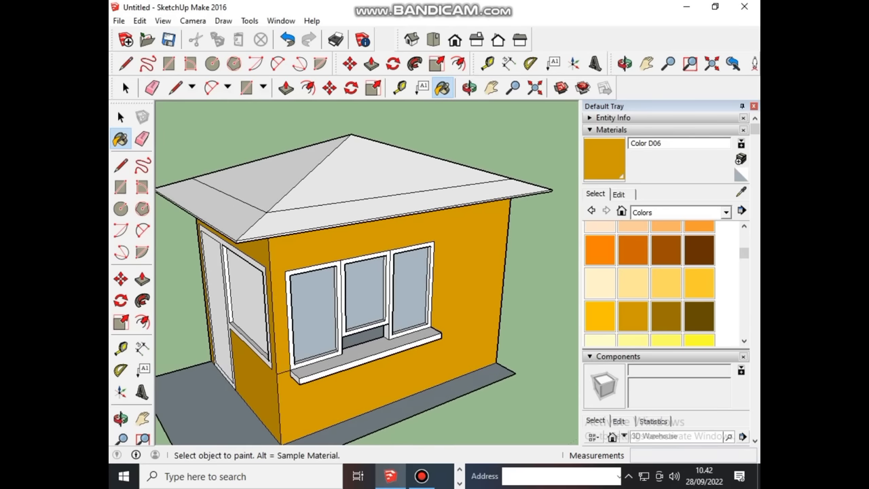
left_click(367, 352)
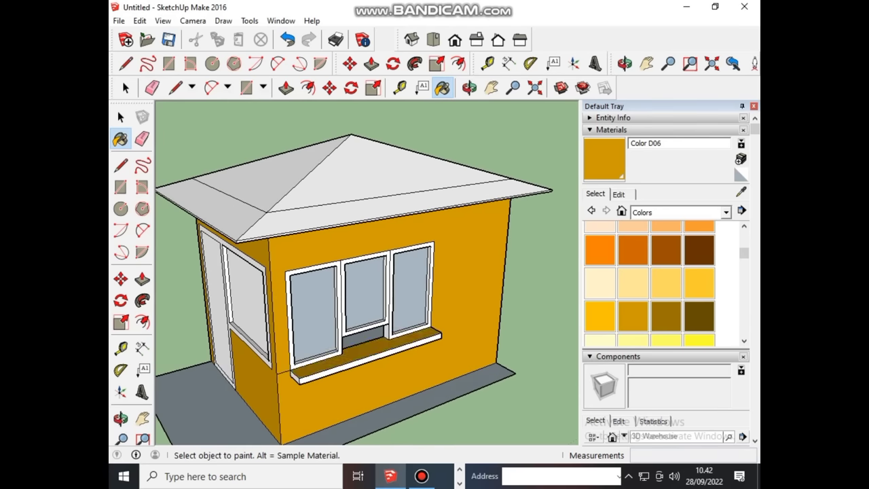
left_click(370, 350)
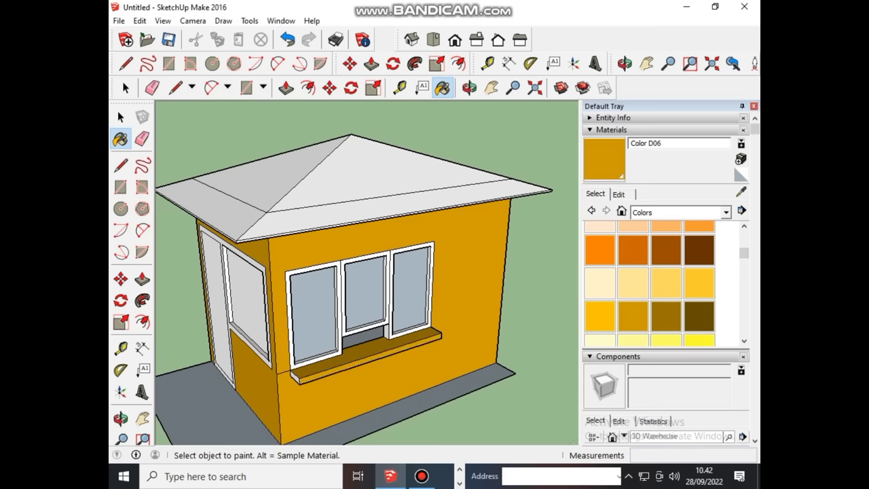
scroll(391, 348, "up", 2)
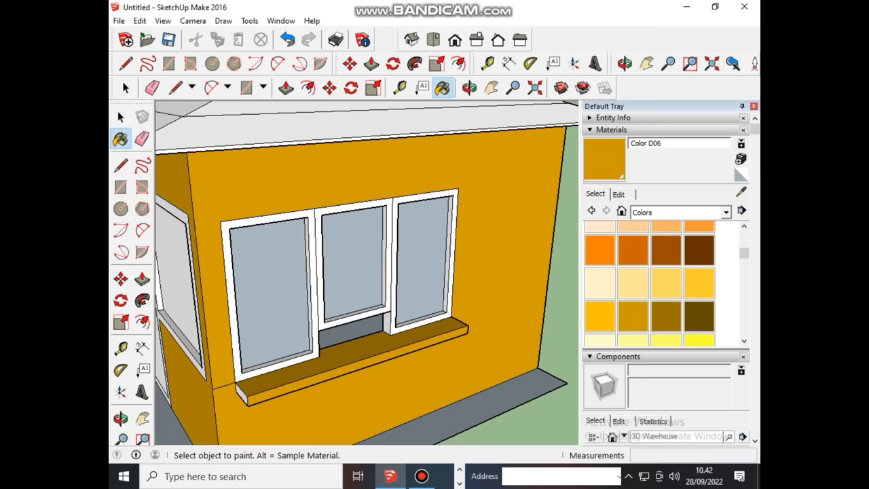
left_click(242, 394)
Step: Orbit around and paint the white windowed side wall orange
scroll(321, 353, "down", 2)
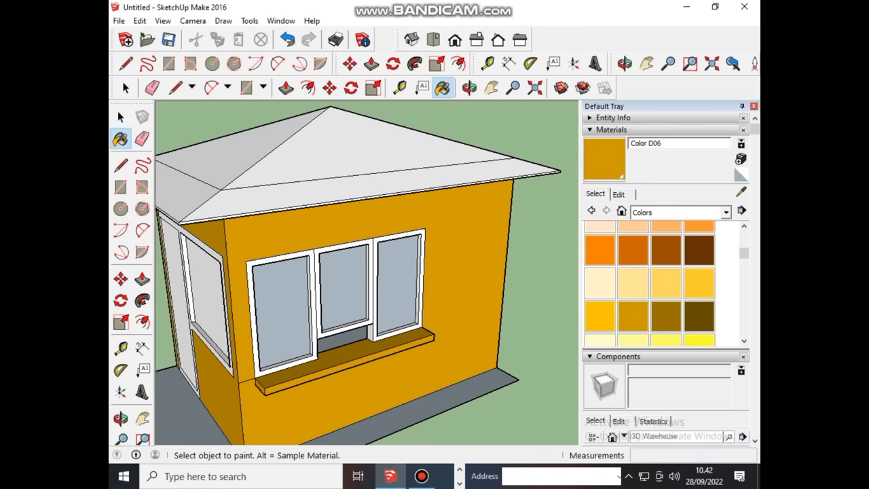
middle_click_drag(321, 353, 407, 326)
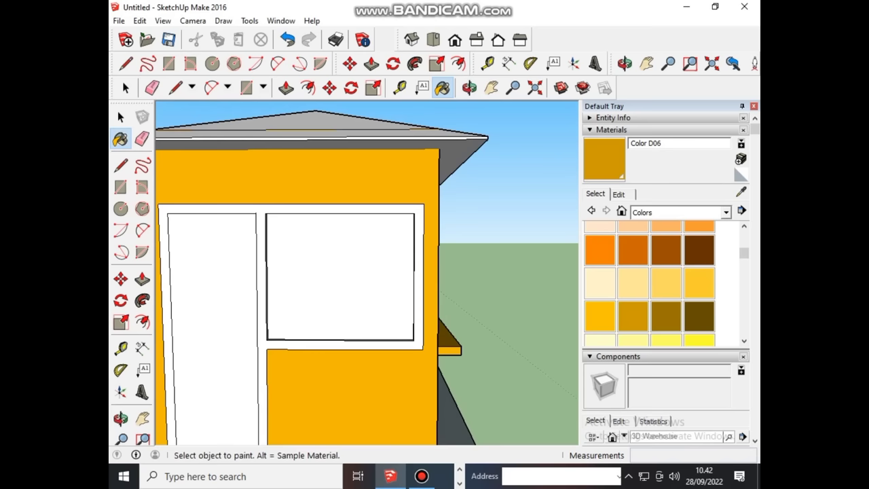
scroll(348, 276, "down", 1)
scroll(339, 269, "down", 1)
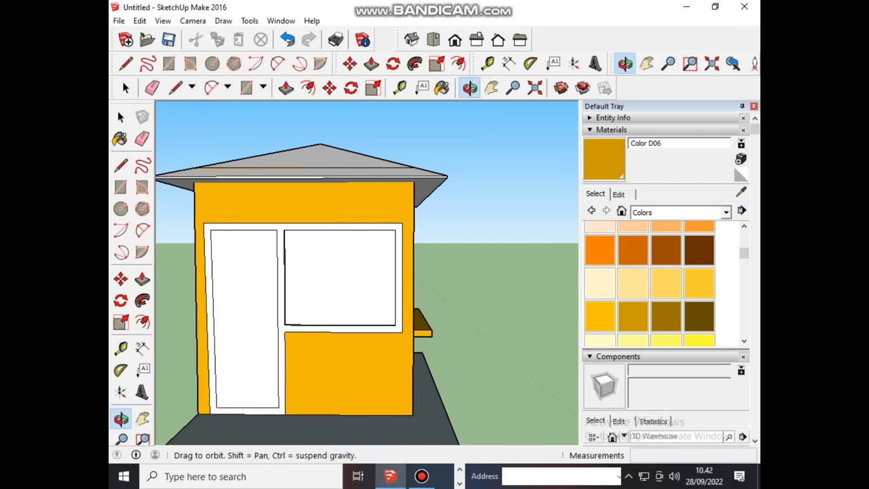
middle_click_drag(340, 271, 421, 271)
mouse_move(366, 271)
middle_mouse_down()
mouse_move(407, 282)
mouse_move(435, 275)
middle_mouse_up()
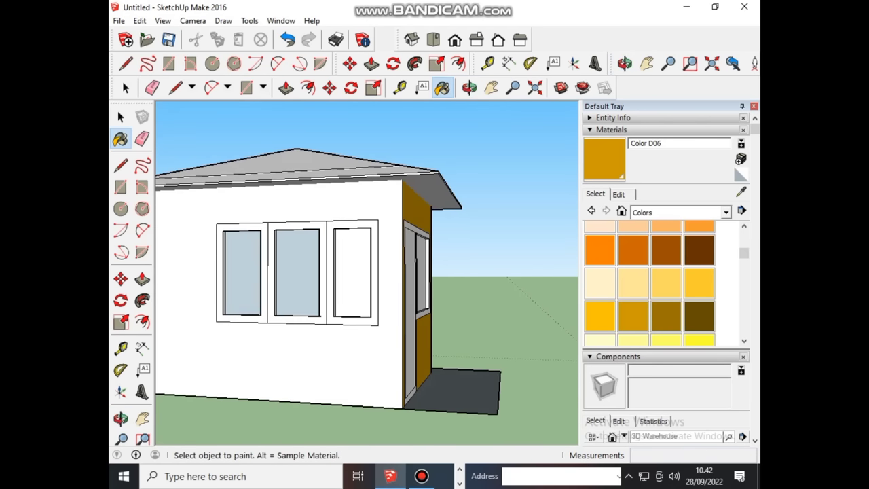
left_click(305, 360)
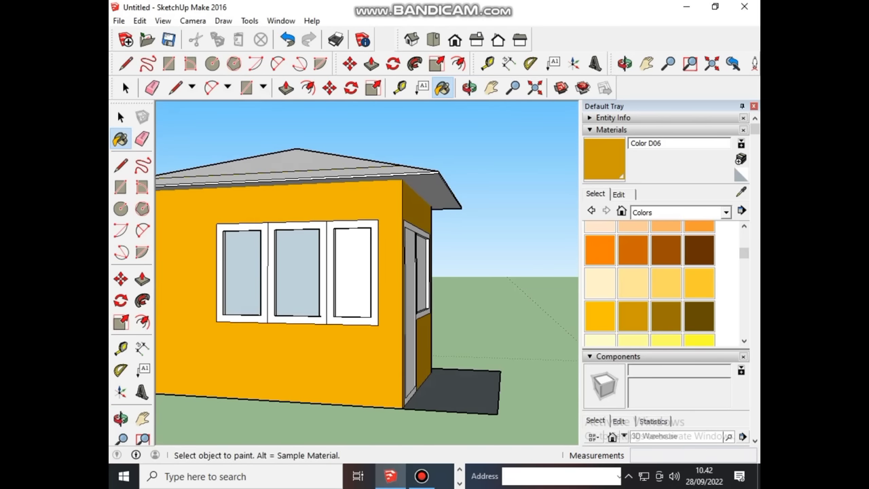
Step: Paint the last remaining white wall orange and return to the three-window front view
middle_click_drag(367, 272, 435, 275)
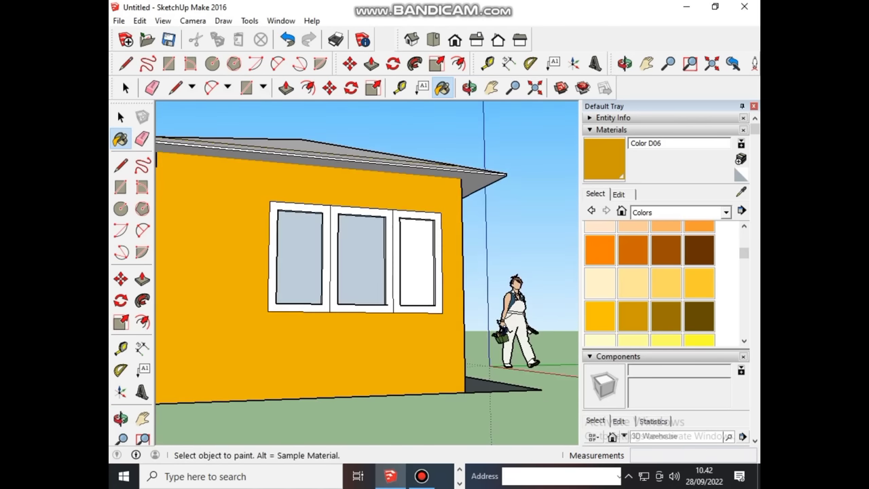
scroll(367, 271, "down", 3)
middle_click_drag(367, 271, 421, 272)
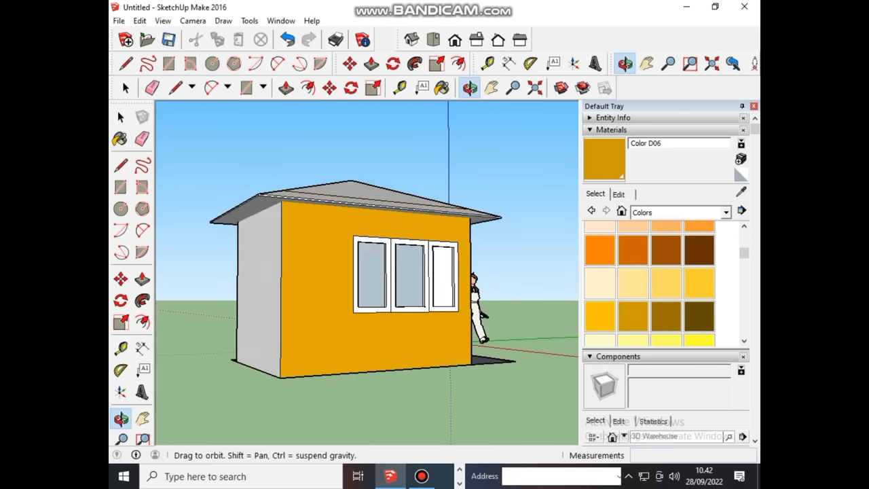
left_click(306, 288)
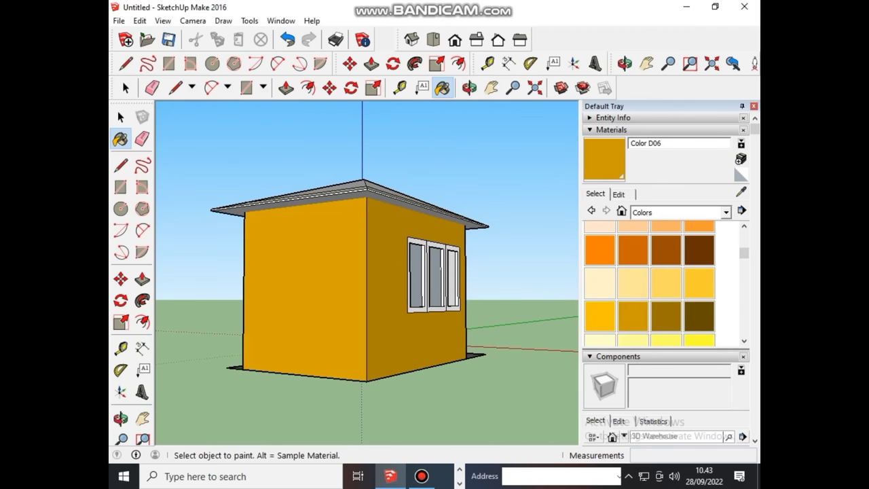
middle_click_drag(367, 272, 370, 320)
middle_click_drag(367, 272, 312, 272)
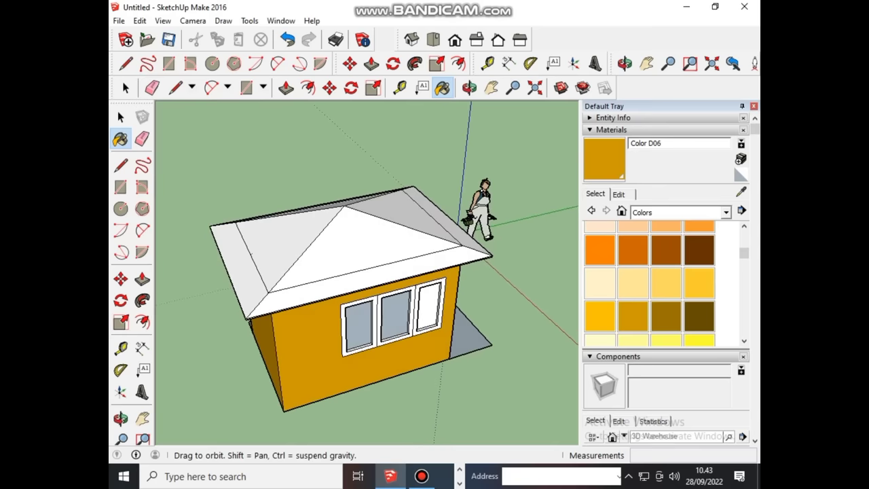
mouse_move(366, 271)
middle_mouse_down()
mouse_move(326, 272)
mouse_move(340, 285)
mouse_move(319, 285)
middle_mouse_up()
middle_click_drag(367, 285, 435, 272)
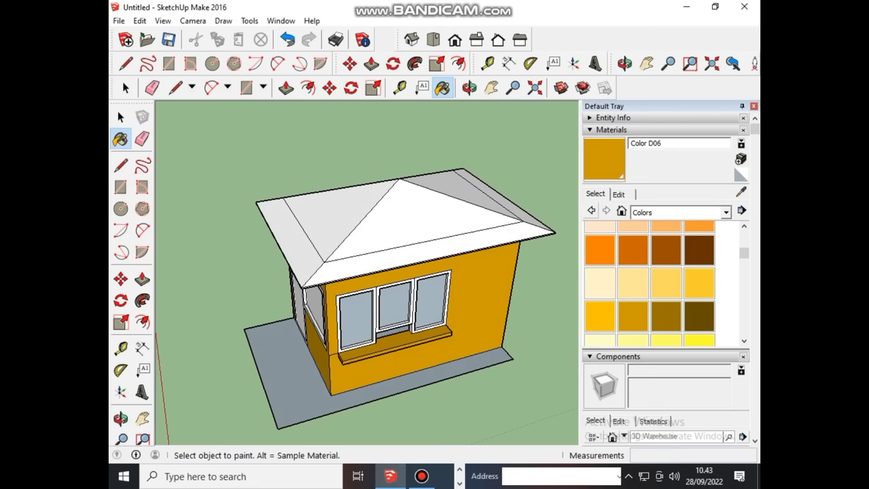
Step: Browse Asphalt and Concrete and Colors-Named, then pick Metal Corrugated Shiny from Metal
left_click(592, 210)
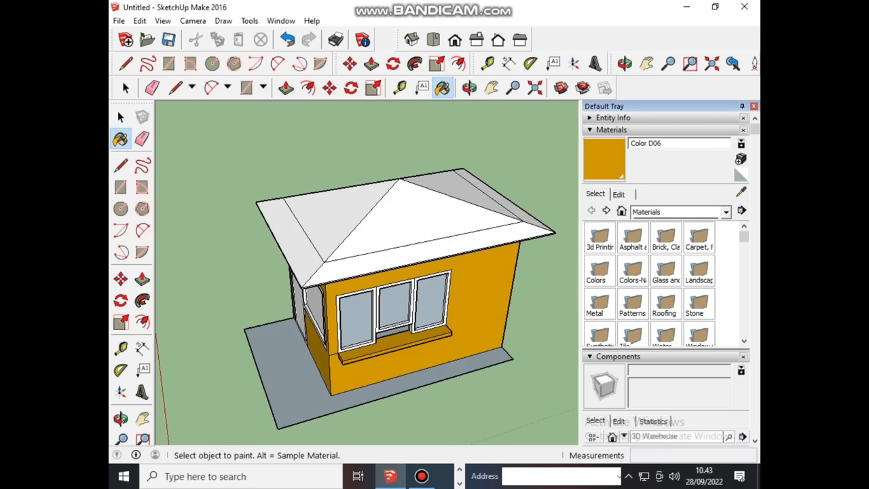
left_click(633, 237)
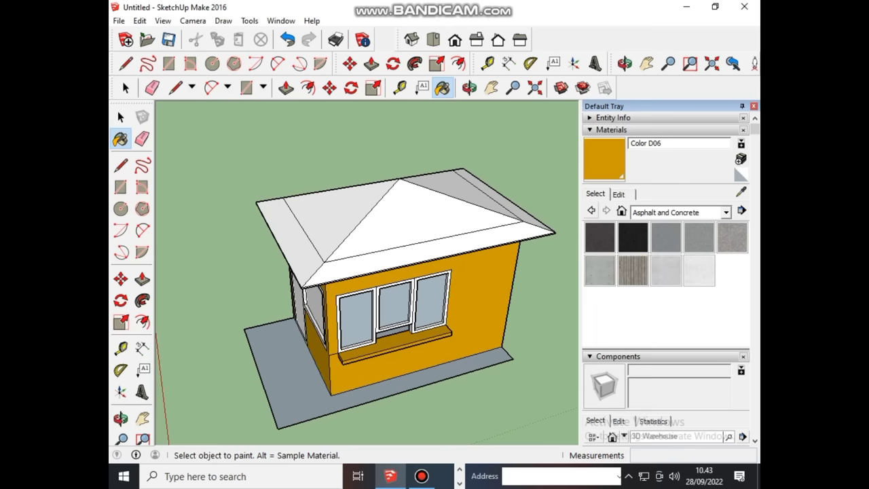
left_click(592, 210)
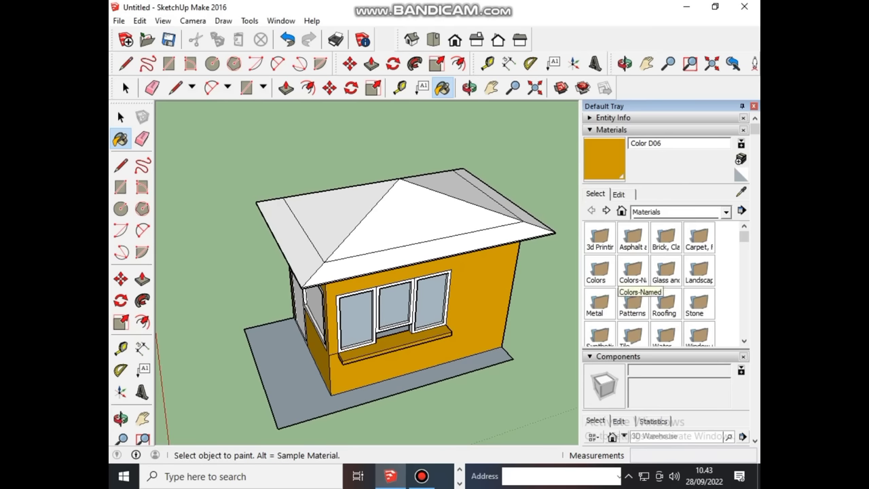
left_click(633, 275)
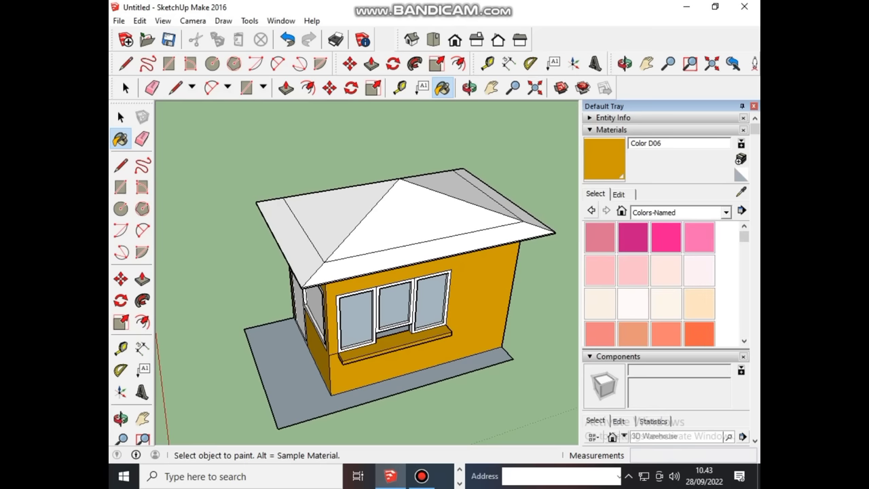
left_click(592, 211)
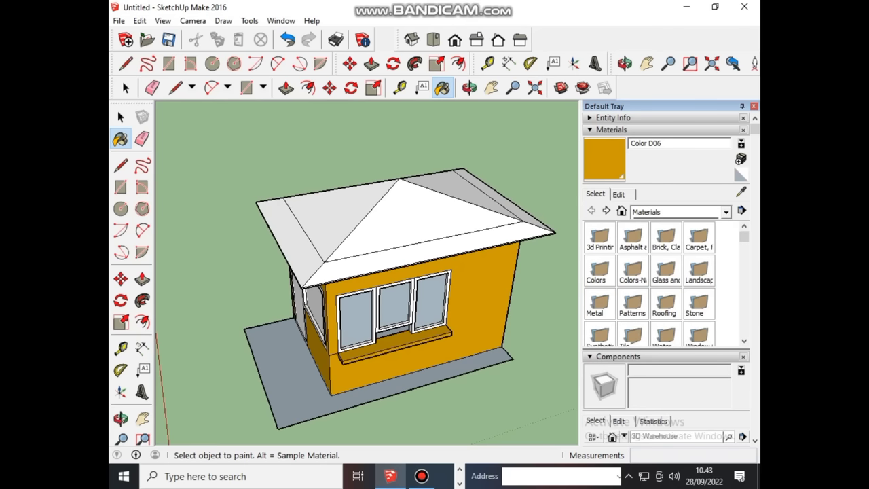
left_click(598, 309)
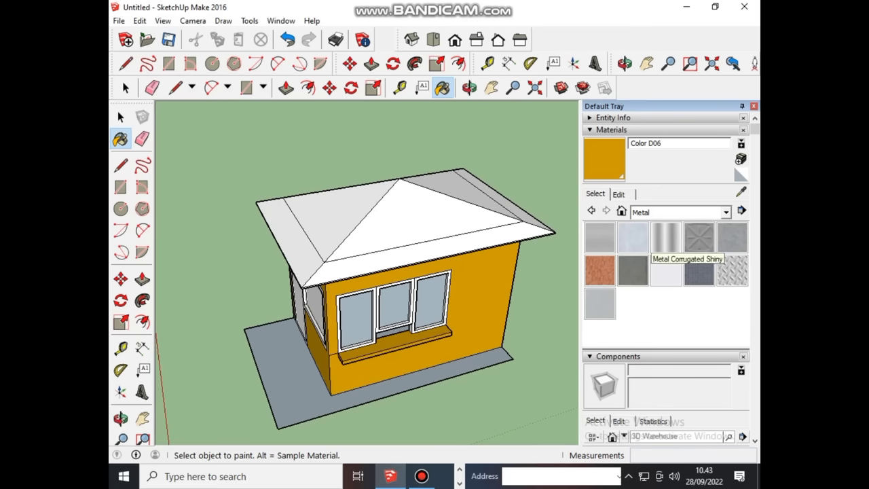
left_click(666, 238)
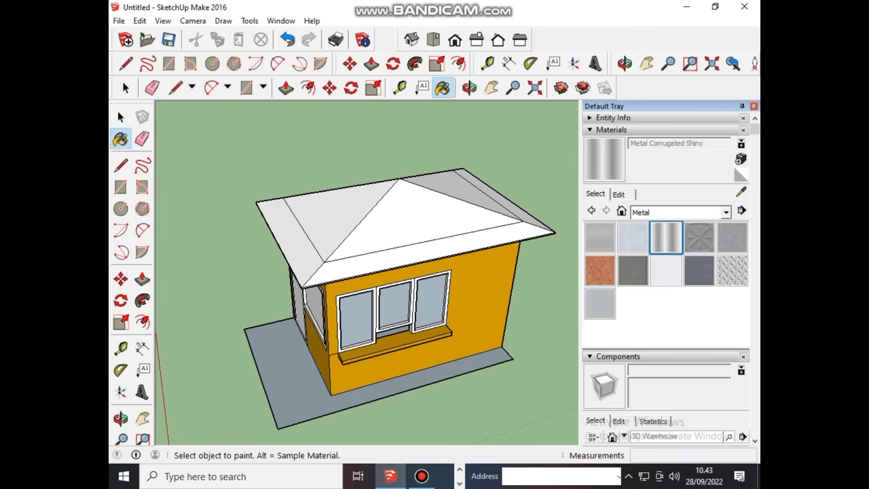
Step: Paint the middle window frame, switching from corrugated metal to Aluminum
scroll(430, 303, "up", 2)
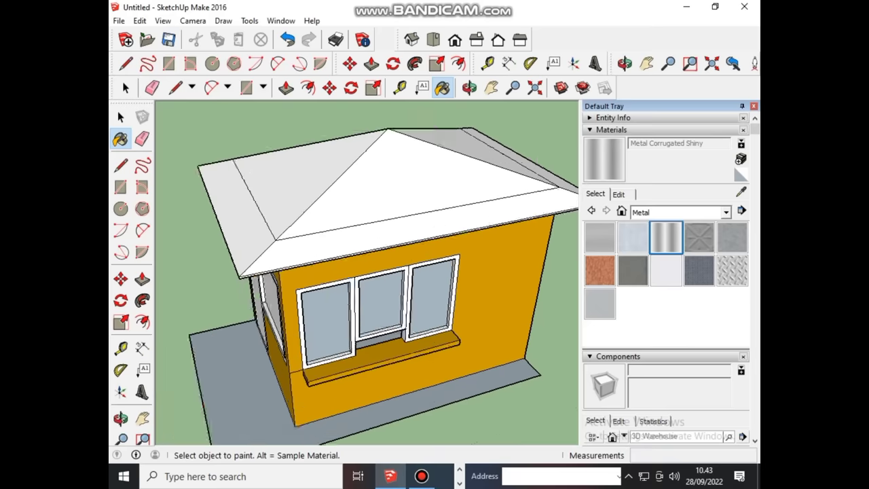
scroll(430, 303, "up", 2)
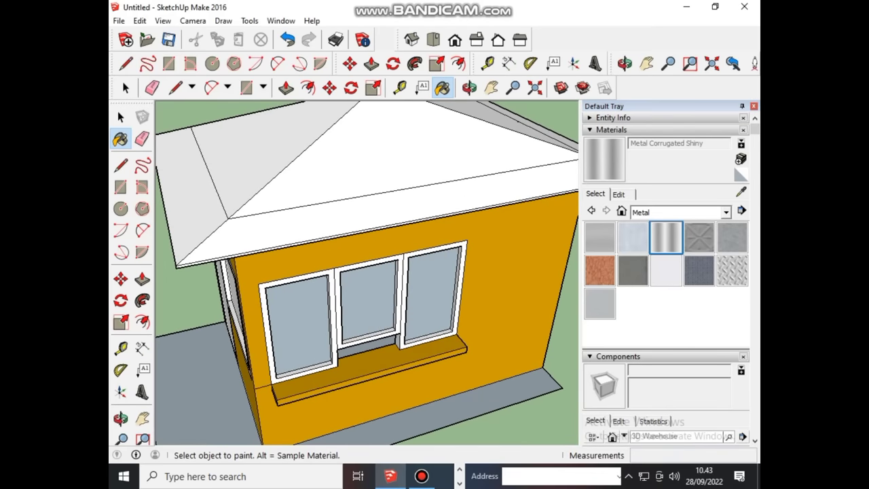
left_click(367, 259)
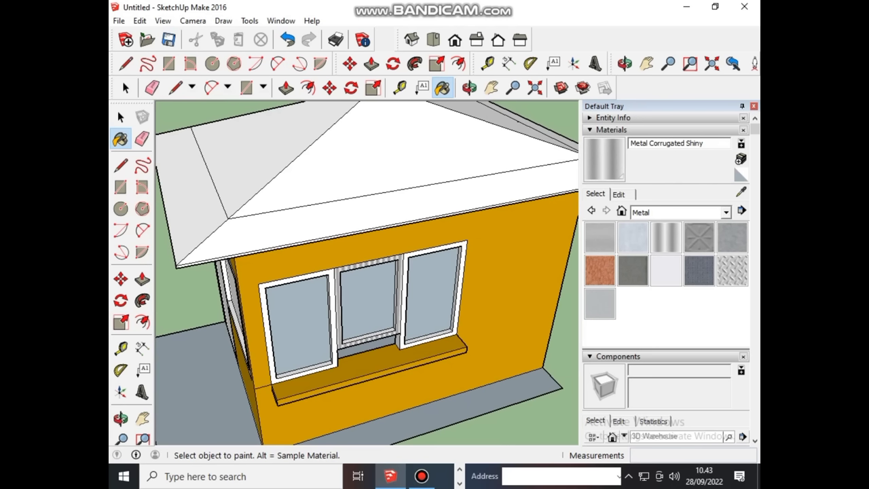
left_click(600, 238)
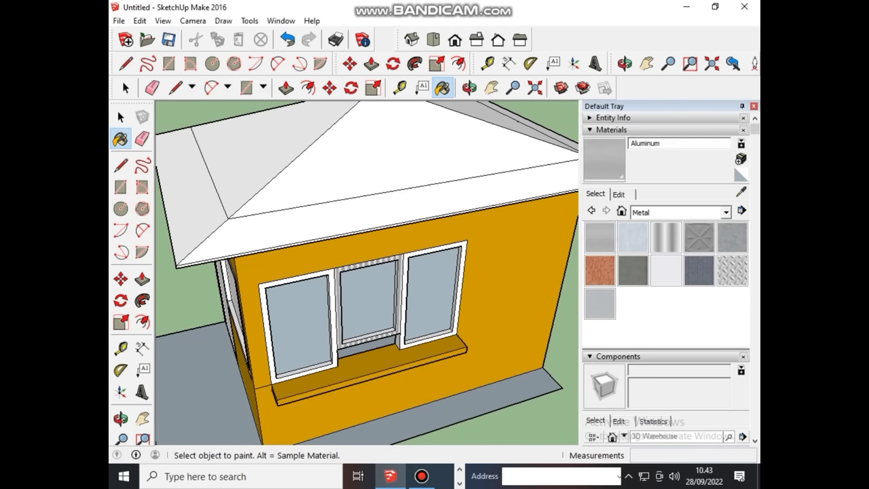
left_click(400, 292)
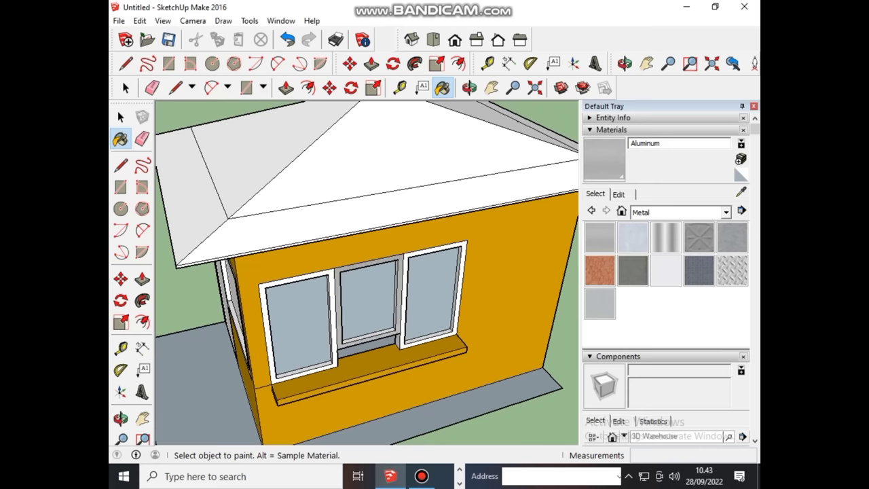
Step: Paint the right window frame and its bottom face Aluminum
scroll(397, 306, "up", 2)
scroll(397, 305, "up", 1)
scroll(397, 305, "up", 1)
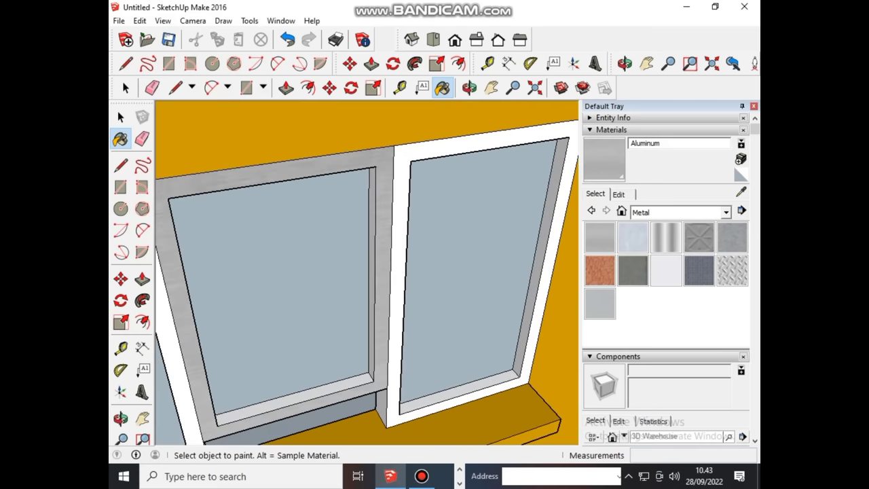
left_click(397, 305)
scroll(397, 305, "down", 2)
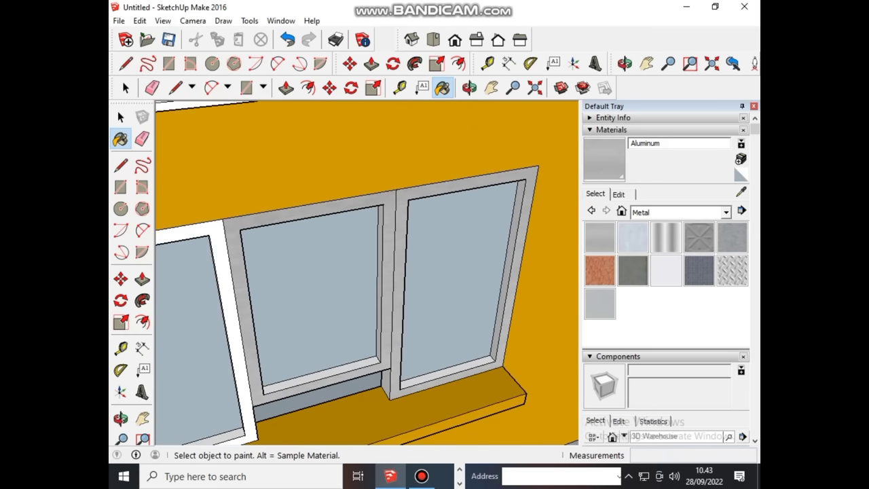
scroll(407, 340, "up", 3)
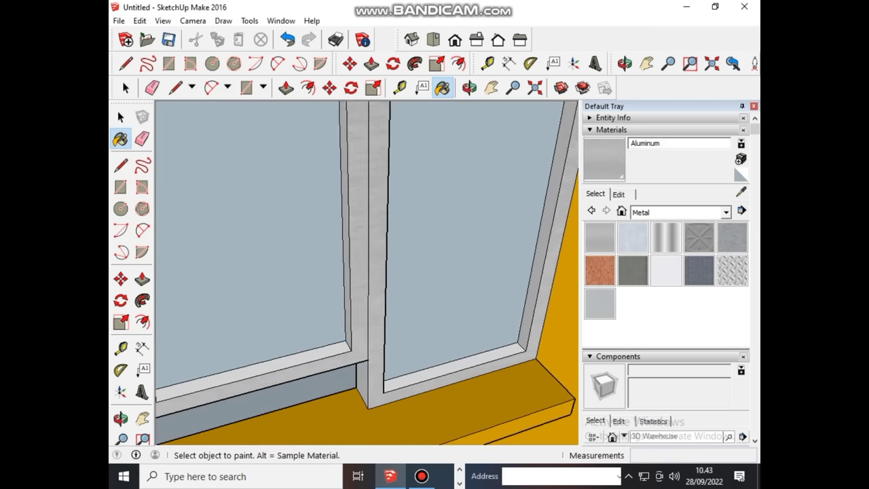
left_click(455, 363)
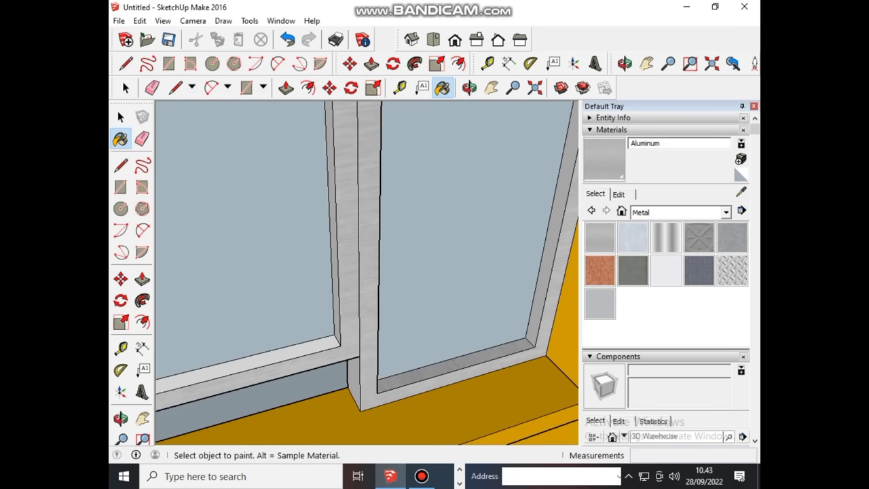
Step: Paint the left window's bottom frame and the lower frame along the sill Aluminum
middle_click_drag(367, 272, 367, 340)
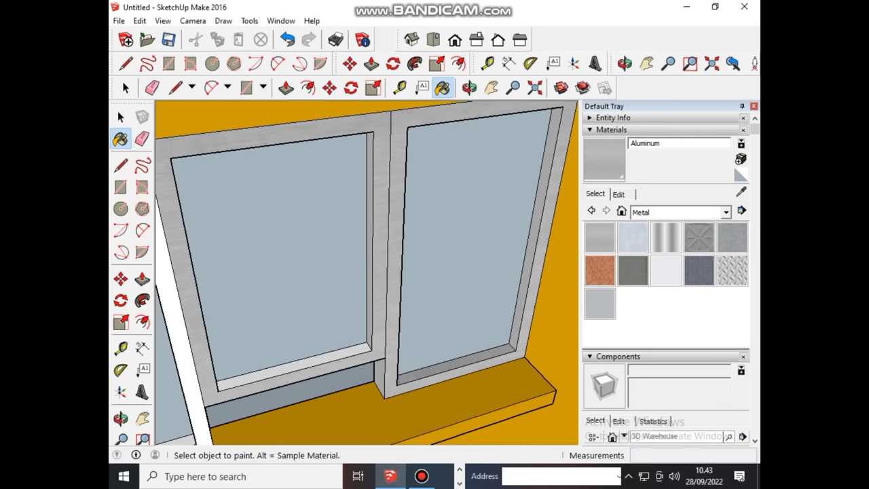
scroll(387, 380, "up", 3)
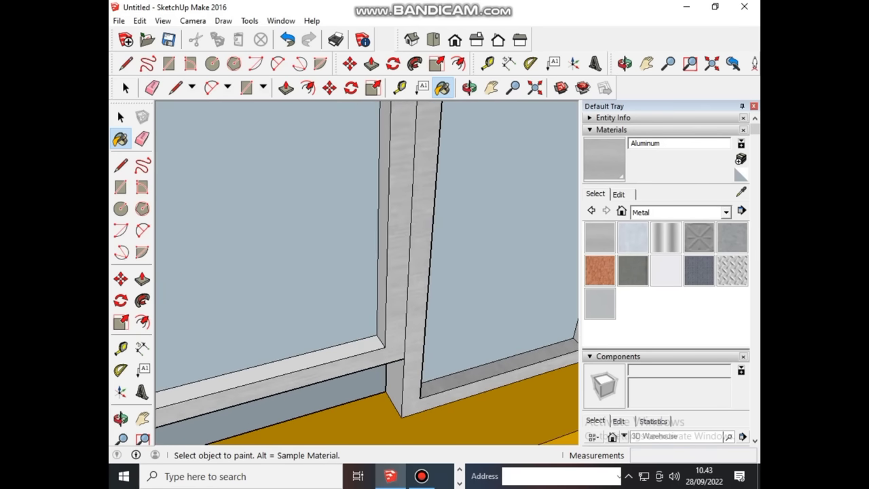
left_click(272, 370)
scroll(400, 366, "down", 1)
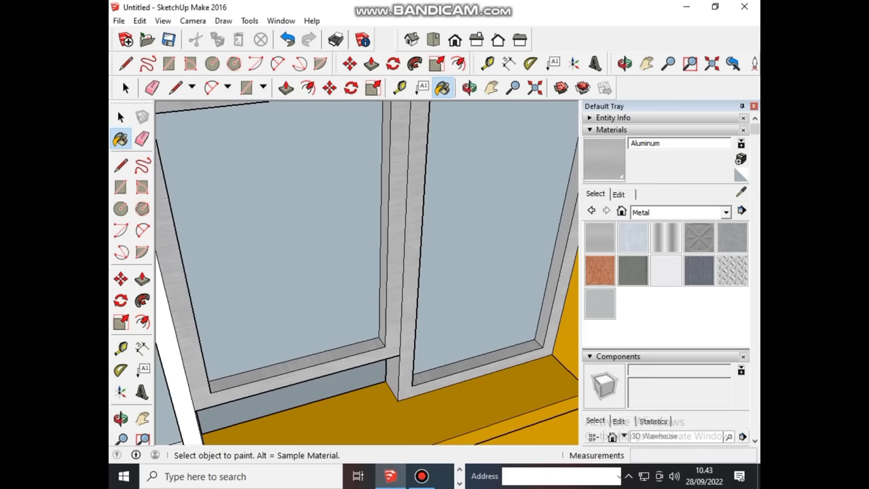
scroll(401, 367, "down", 2)
scroll(400, 366, "down", 1)
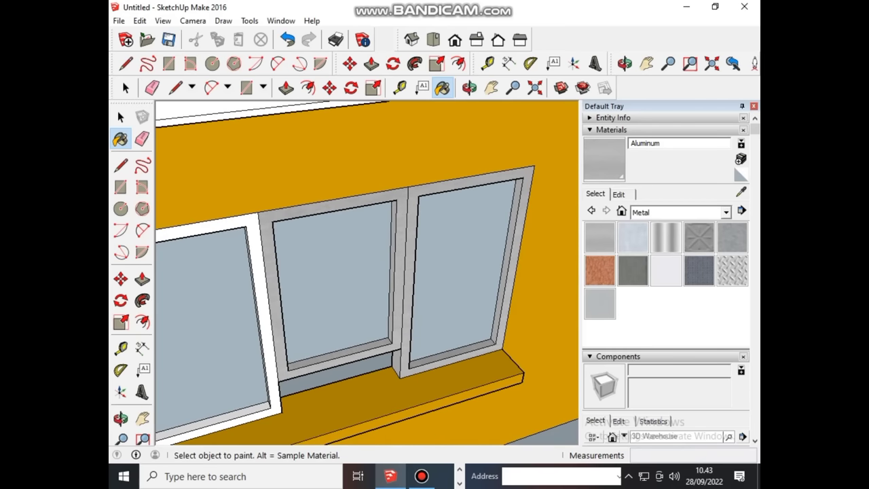
scroll(282, 367, "up", 1)
scroll(281, 367, "up", 1)
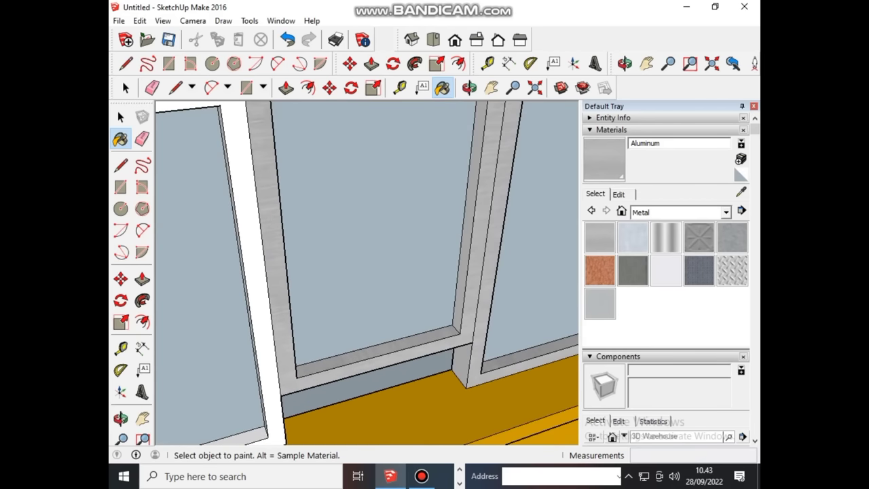
scroll(282, 367, "down", 1)
scroll(282, 366, "down", 1)
scroll(367, 319, "down", 1)
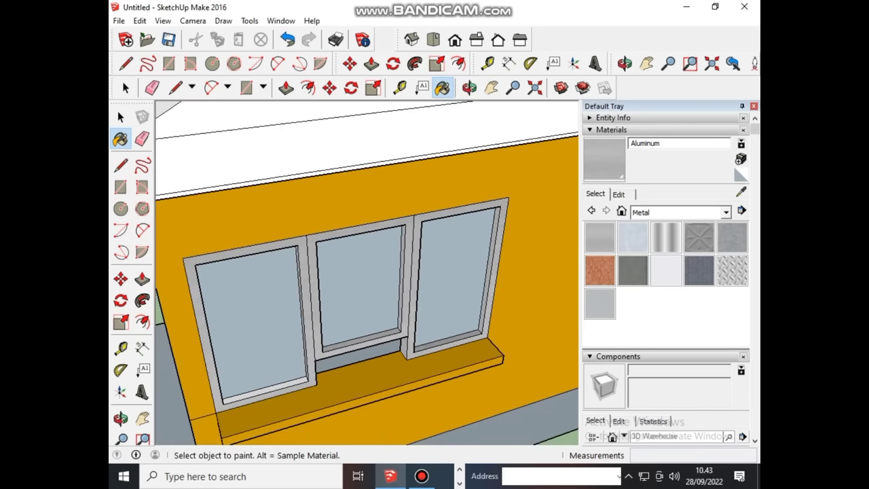
scroll(278, 374, "up", 2)
scroll(278, 373, "up", 1)
scroll(278, 373, "up", 1)
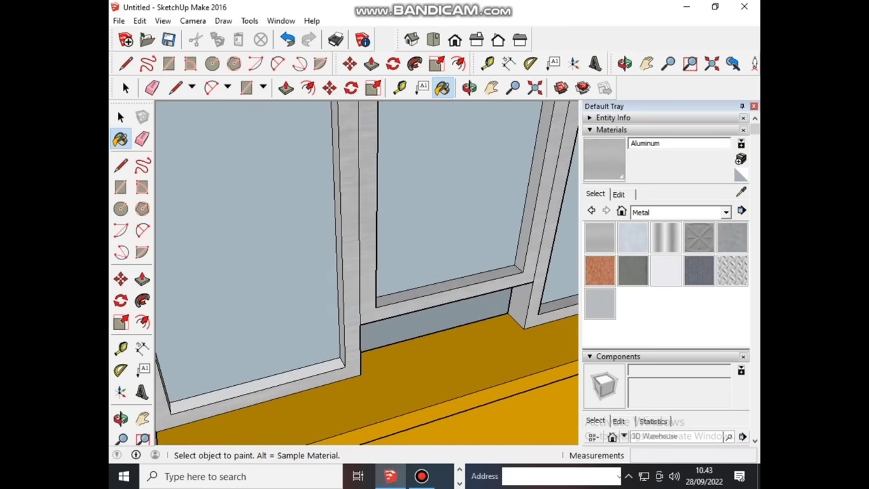
left_click(258, 391)
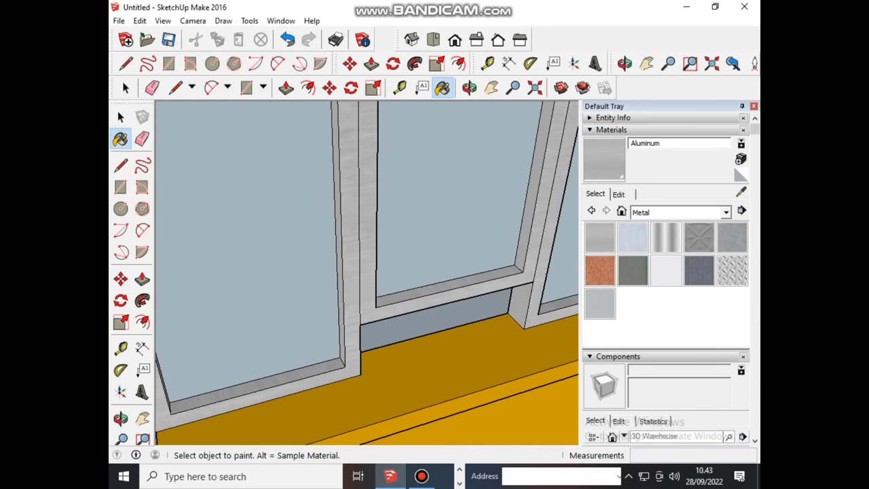
Step: On the door side, paint the window frame and its lower inner face Aluminum
scroll(387, 353, "down", 1)
scroll(387, 353, "down", 1)
scroll(387, 353, "down", 2)
scroll(387, 353, "down", 1)
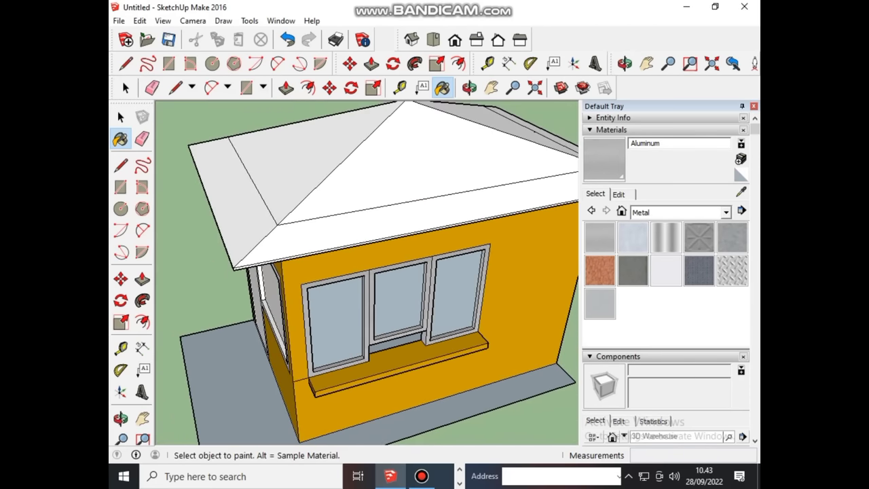
middle_click_drag(387, 353, 475, 325)
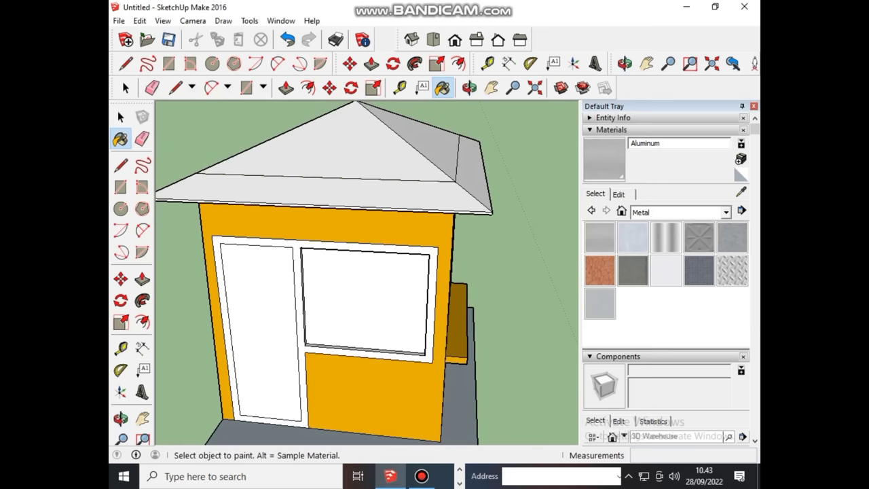
scroll(436, 320, "up", 2)
scroll(437, 321, "up", 1)
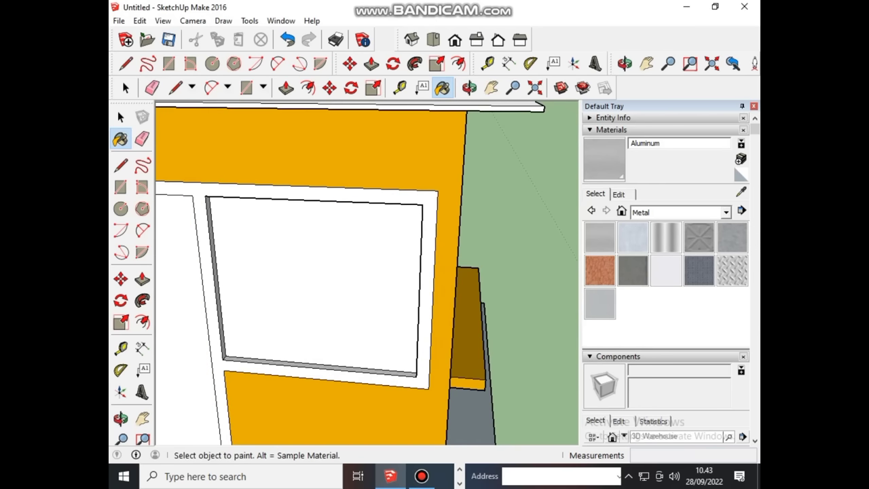
left_click(428, 319)
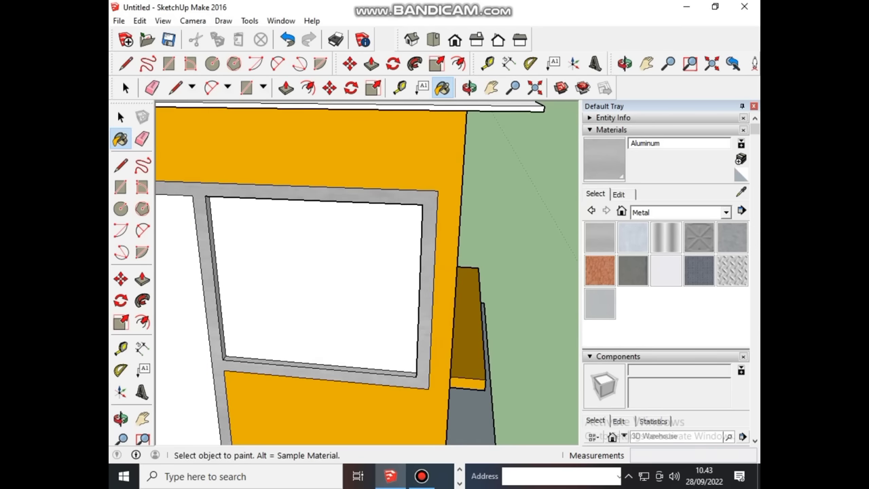
scroll(296, 252, "up", 1)
scroll(296, 251, "up", 1)
scroll(296, 251, "down", 2)
scroll(296, 251, "down", 1)
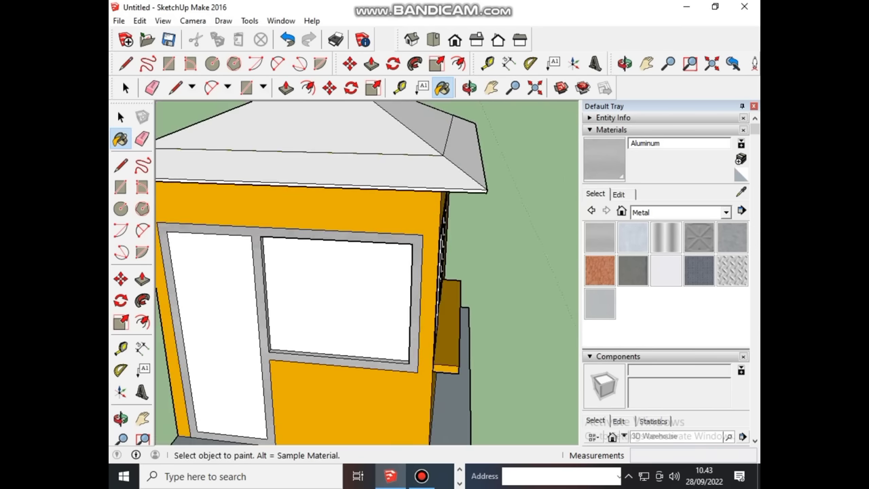
middle_click_drag(339, 305, 353, 367)
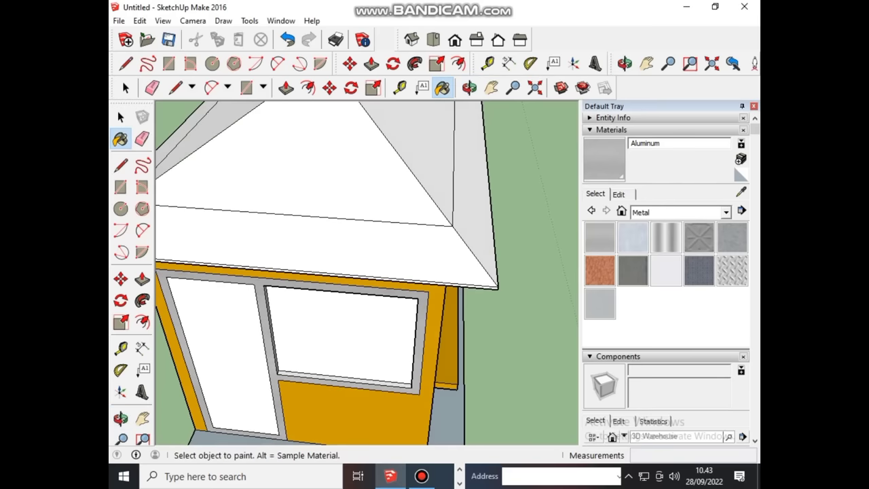
scroll(350, 380, "up", 2)
scroll(360, 400, "up", 1)
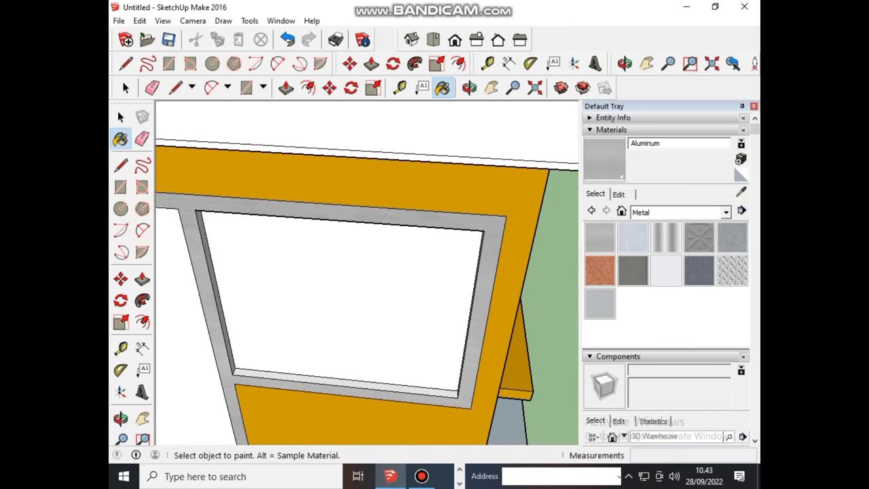
left_click(347, 383)
Step: Orbit and zoom out to view the whole house with its aluminium frames
scroll(348, 386, "down", 2)
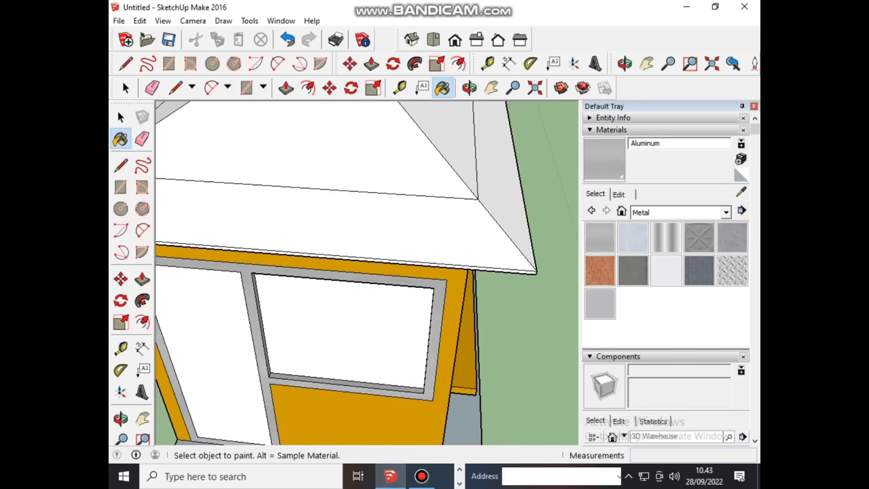
mouse_move(367, 306)
middle_mouse_down()
mouse_move(435, 272)
mouse_move(306, 272)
middle_mouse_up()
middle_click_drag(366, 272, 366, 299)
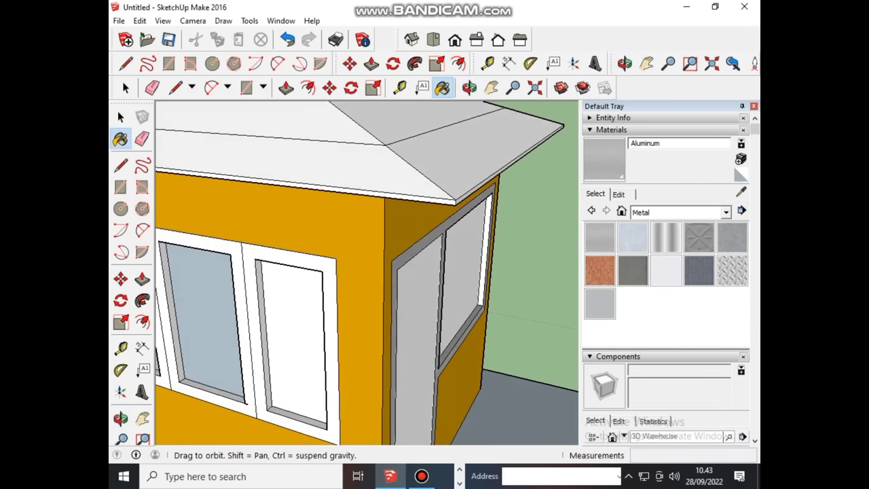
middle_click_drag(305, 271, 441, 264)
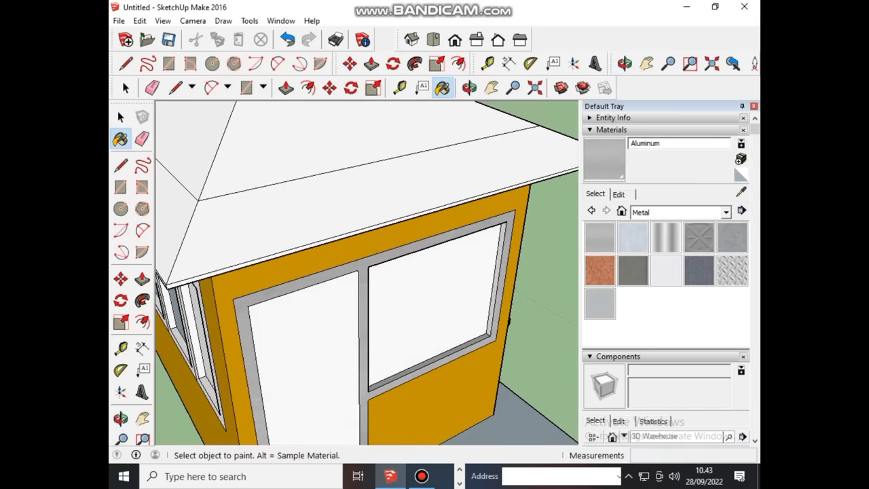
middle_click_drag(367, 272, 339, 237)
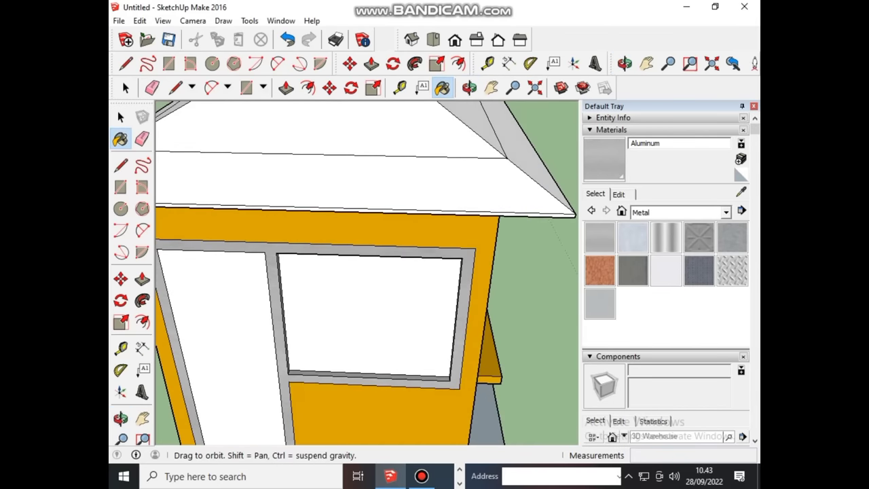
mouse_move(366, 272)
middle_mouse_down()
mouse_move(434, 305)
mouse_move(367, 279)
mouse_move(421, 285)
middle_mouse_up()
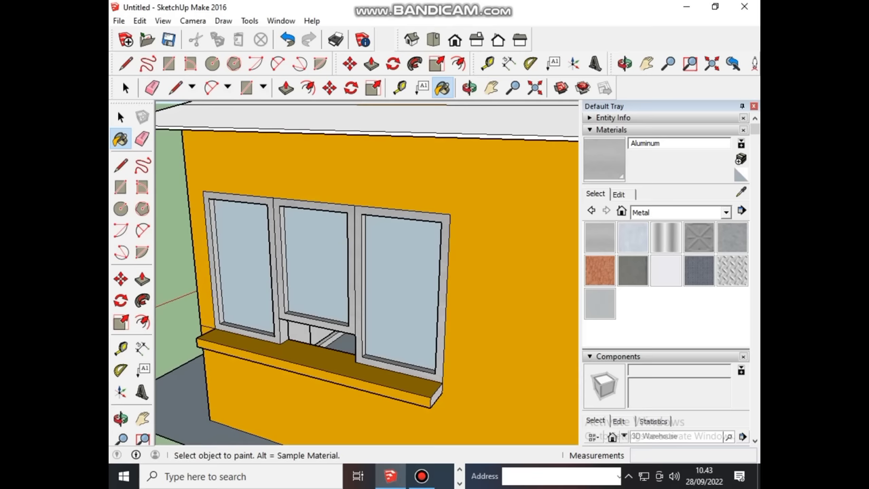
scroll(431, 296, "down", 2)
scroll(432, 296, "down", 1)
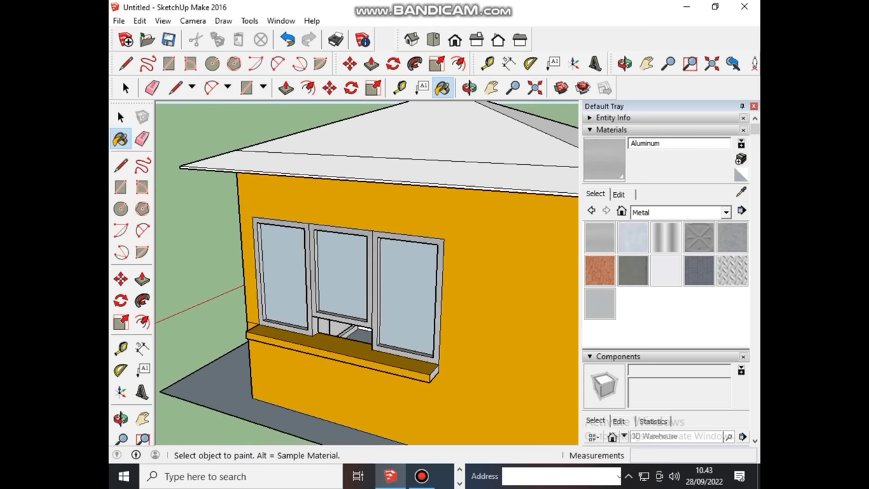
scroll(432, 296, "down", 3)
scroll(432, 296, "down", 1)
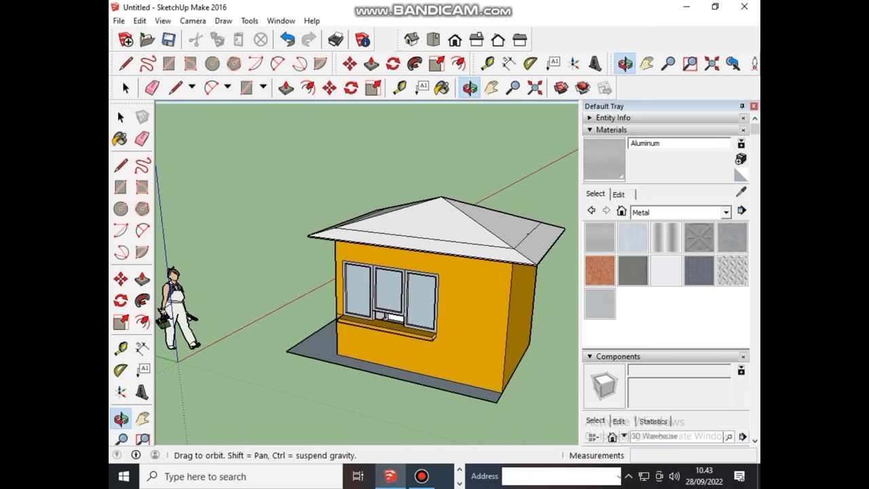
Step: Browse the material library, peek at Water, then open the Patterns collection
middle_click_drag(421, 285, 340, 299)
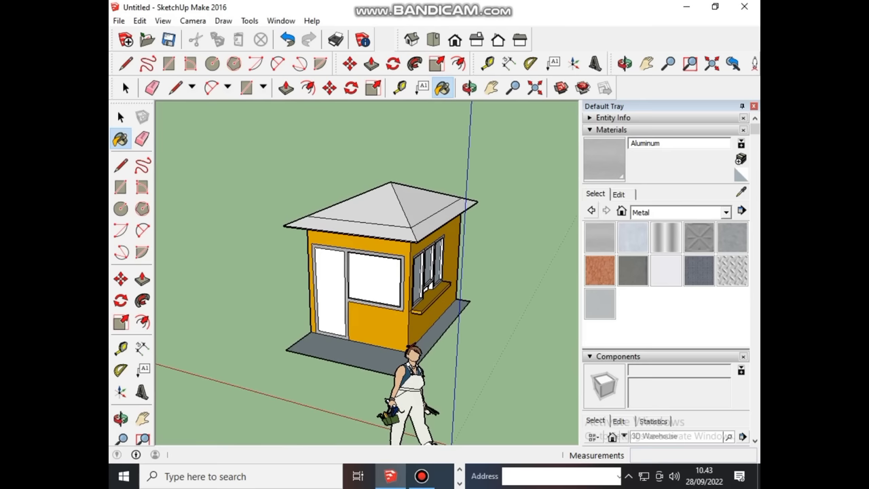
left_click(591, 211)
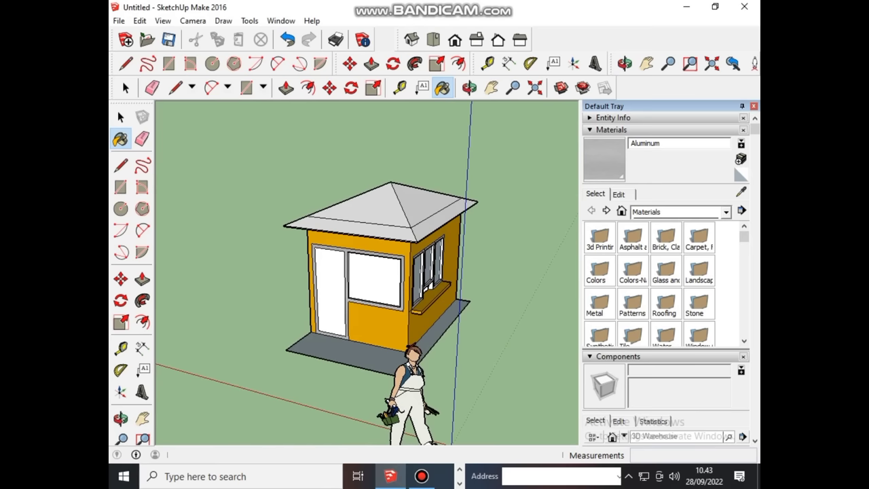
scroll(665, 323, "down", 3)
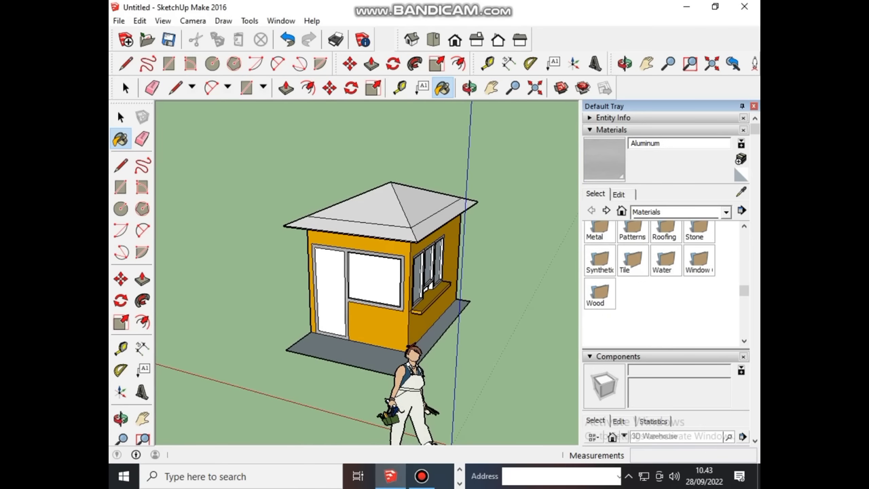
scroll(631, 272, "up", 3)
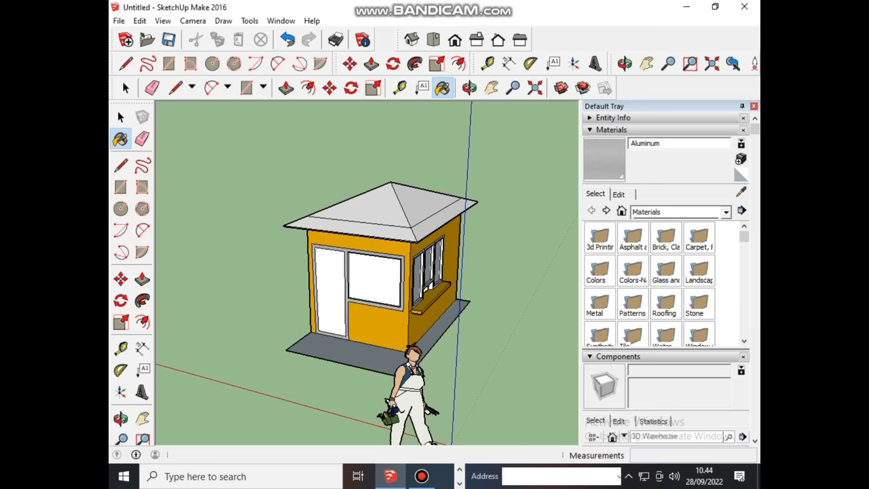
scroll(665, 285, "down", 2)
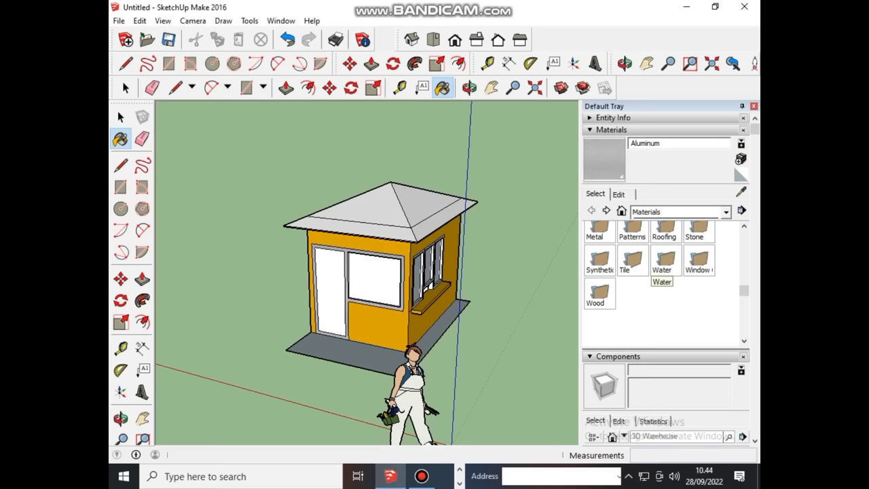
double_click(664, 261)
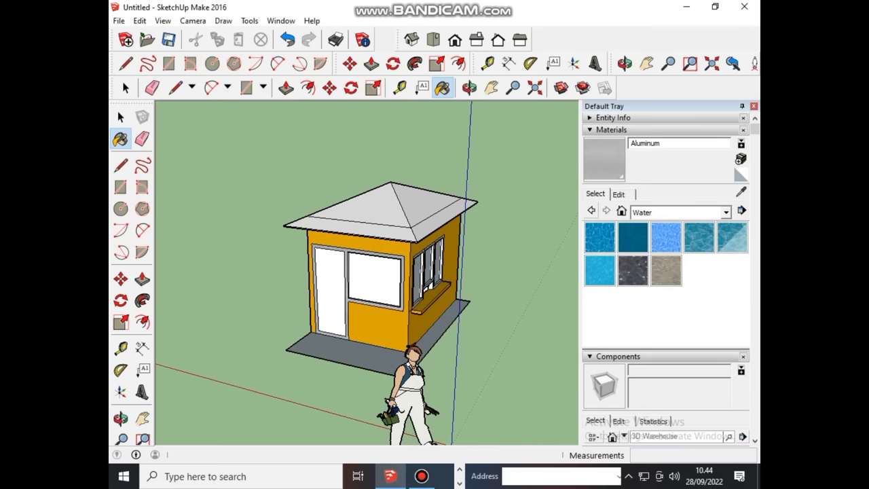
left_click(591, 210)
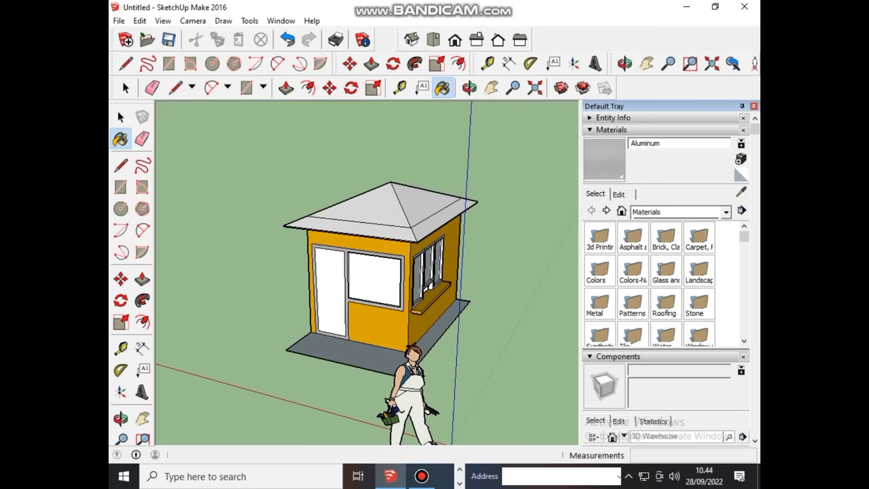
double_click(632, 302)
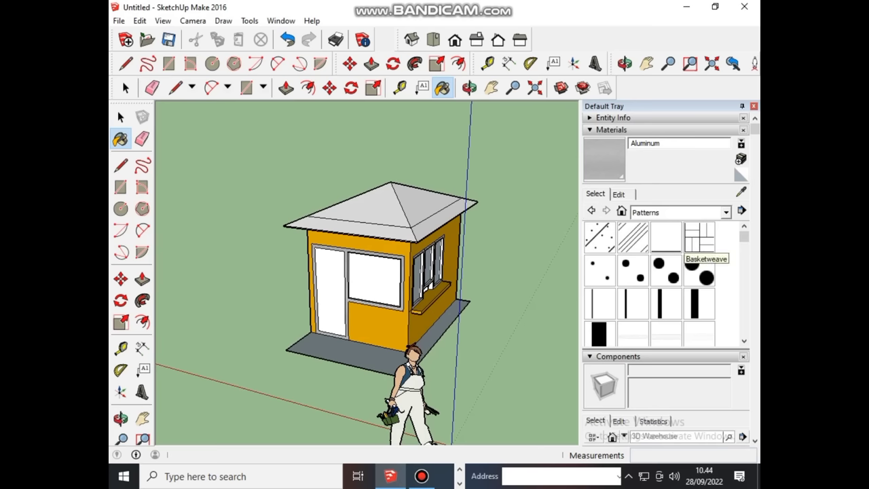
Step: Choose Basketweave from Patterns and pave the floor slab with it
left_click(699, 238)
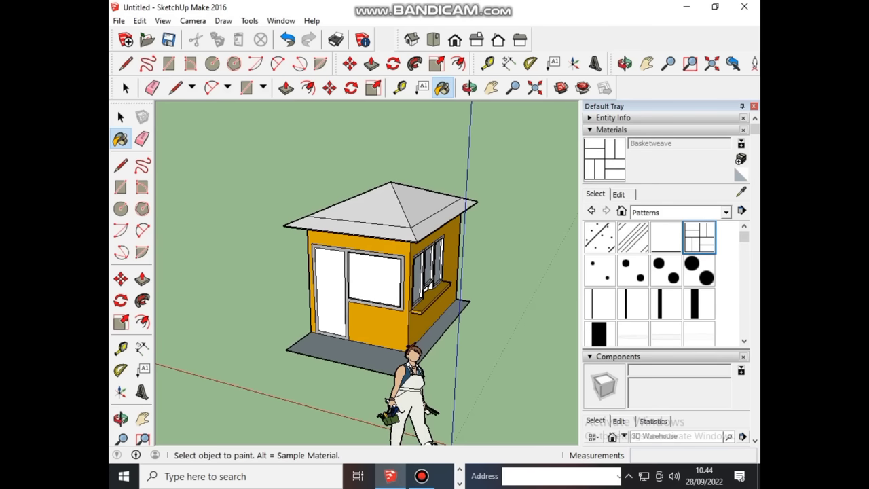
left_click(326, 356)
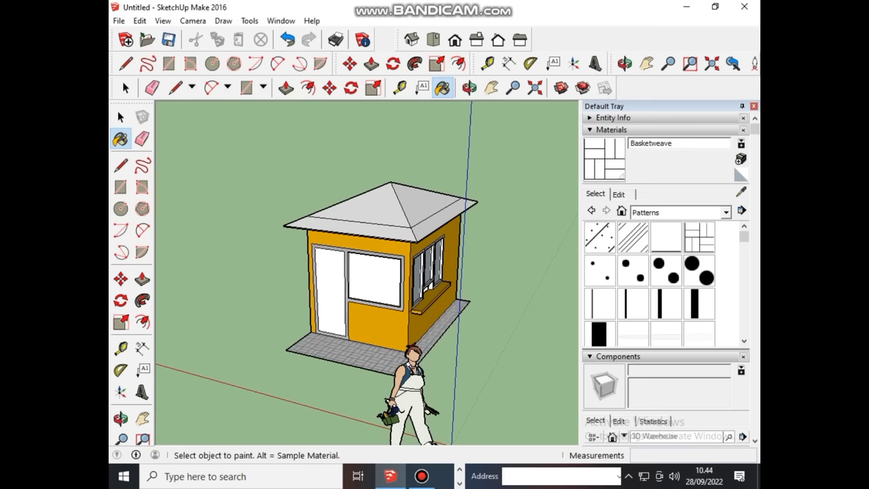
scroll(442, 343, "down", 2)
scroll(475, 326, "up", 2)
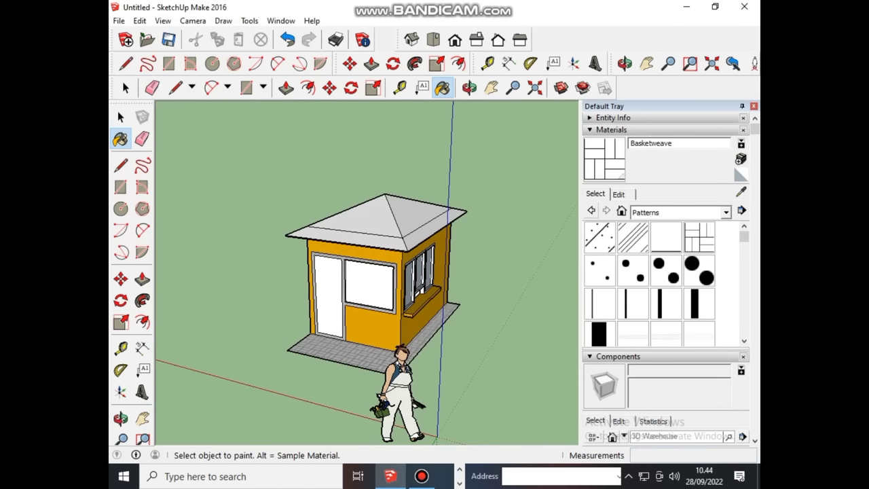
Step: Browse the Asphalt and Concrete, Brick Cladding and Siding, and Carpet material collections
left_click(591, 211)
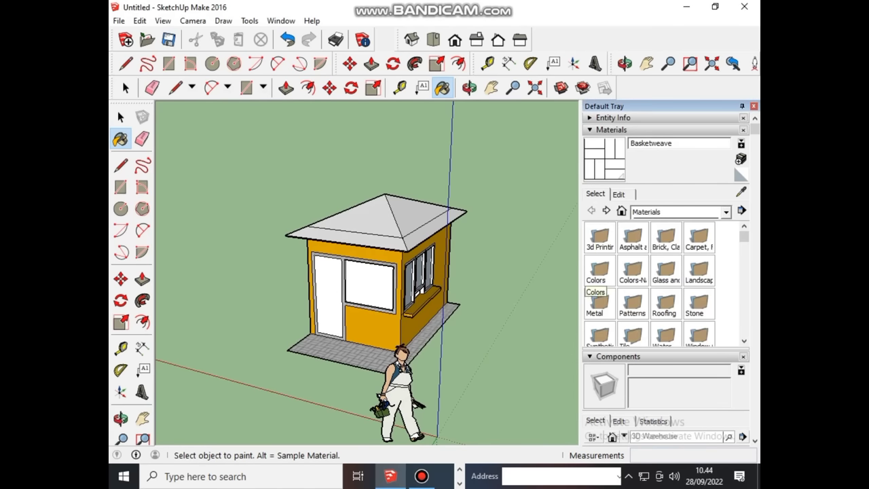
double_click(633, 238)
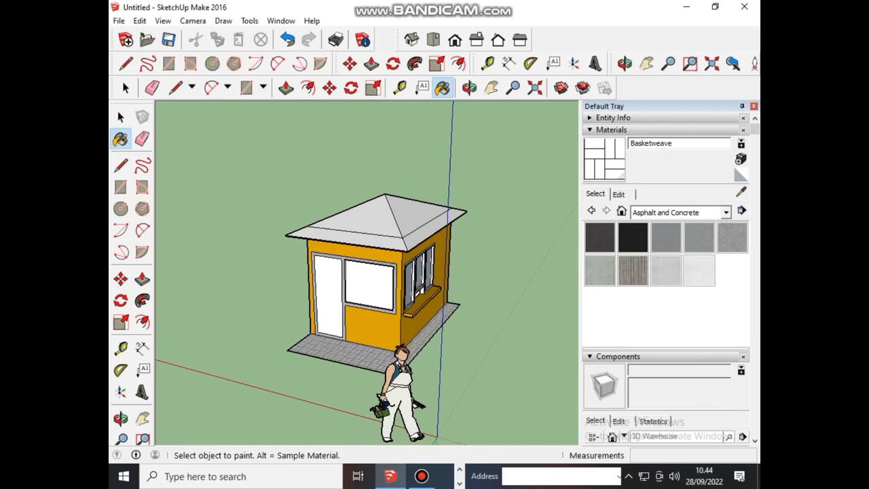
left_click(591, 210)
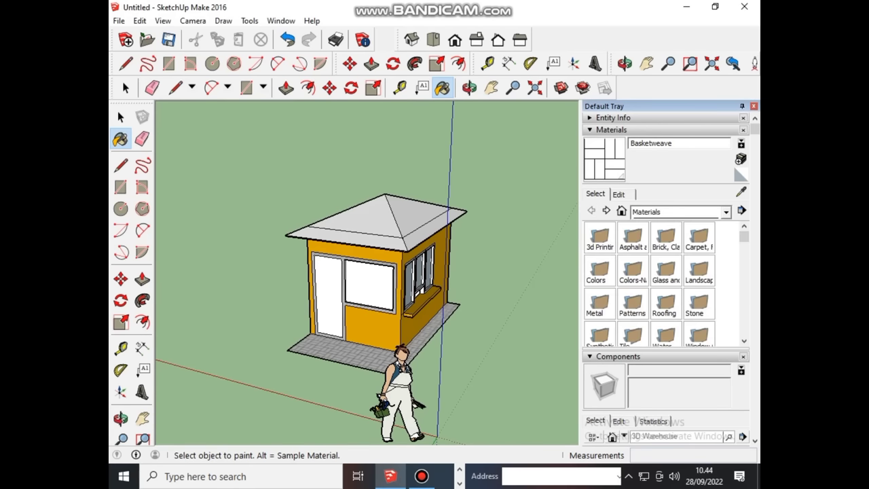
double_click(666, 238)
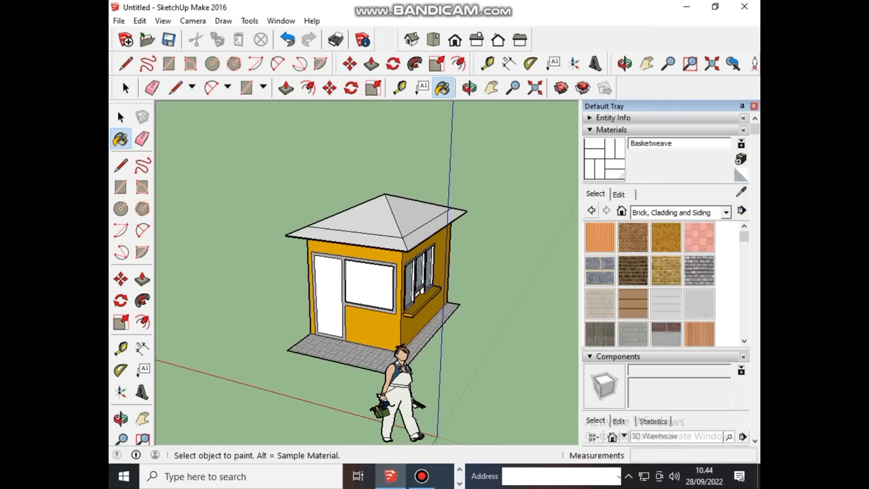
left_click(591, 210)
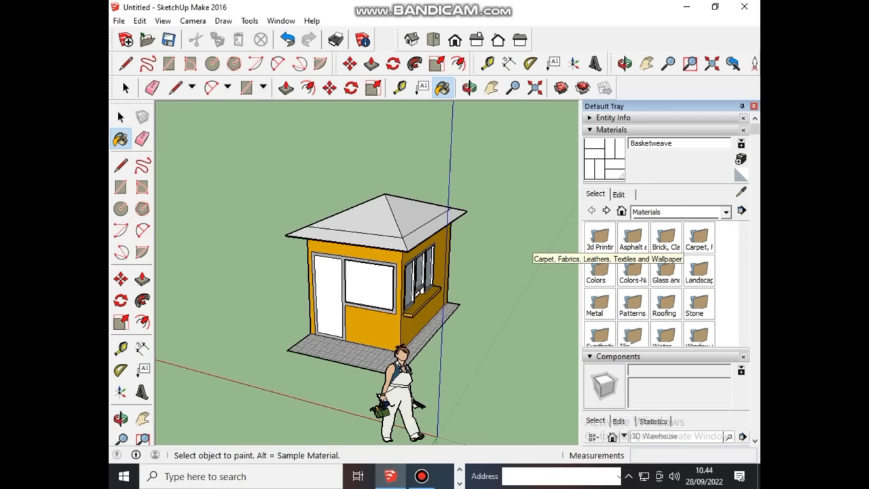
left_click(700, 237)
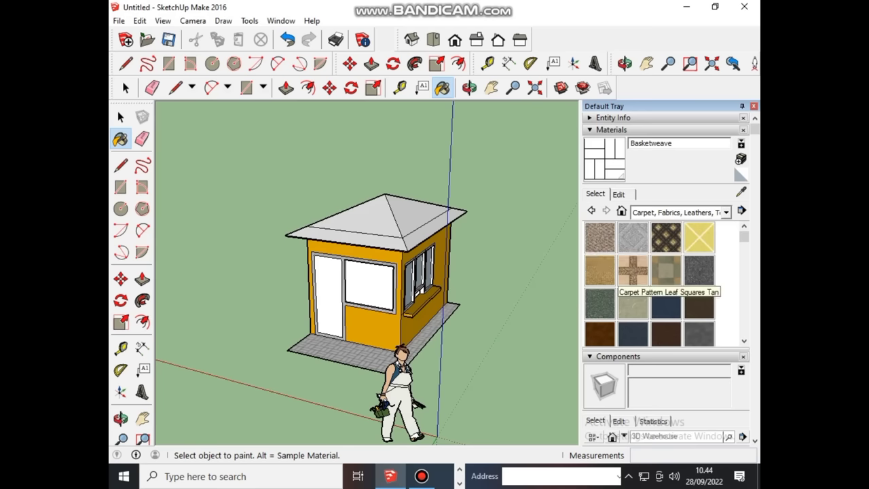
Step: Look through the Colors and Colors-Named swatches, then open the Glass and Mirrors collection
left_click(591, 211)
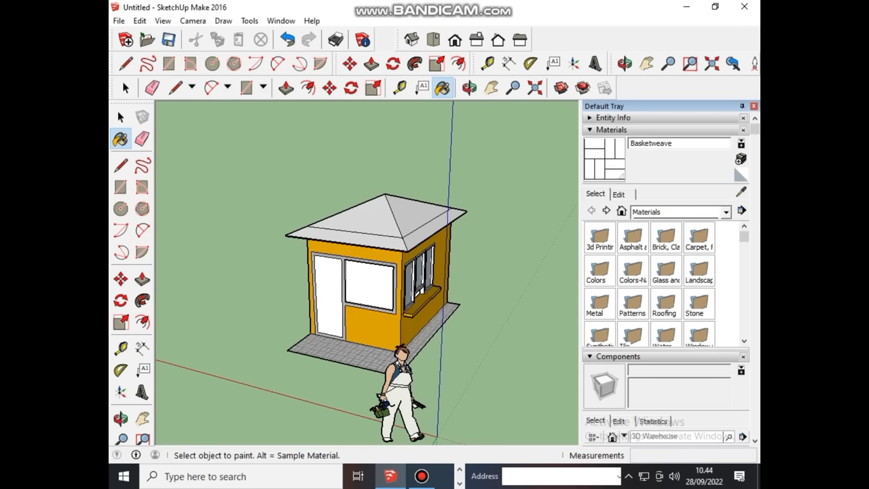
left_click(598, 275)
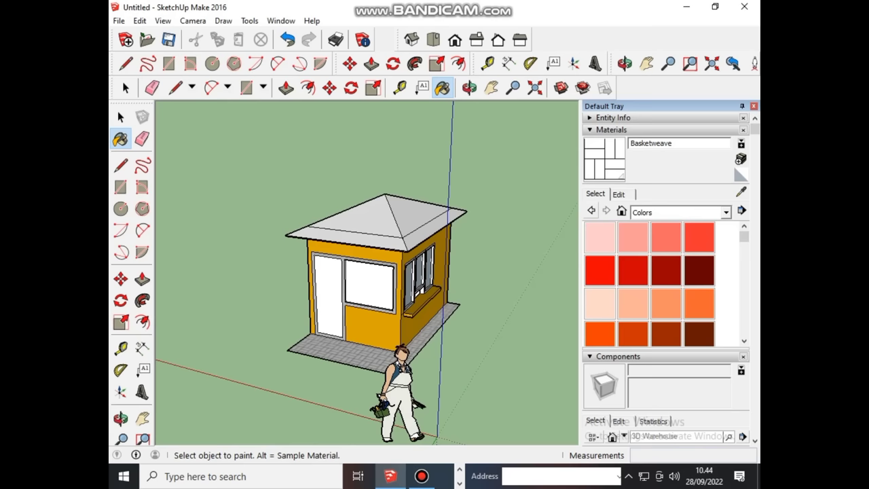
left_click(591, 210)
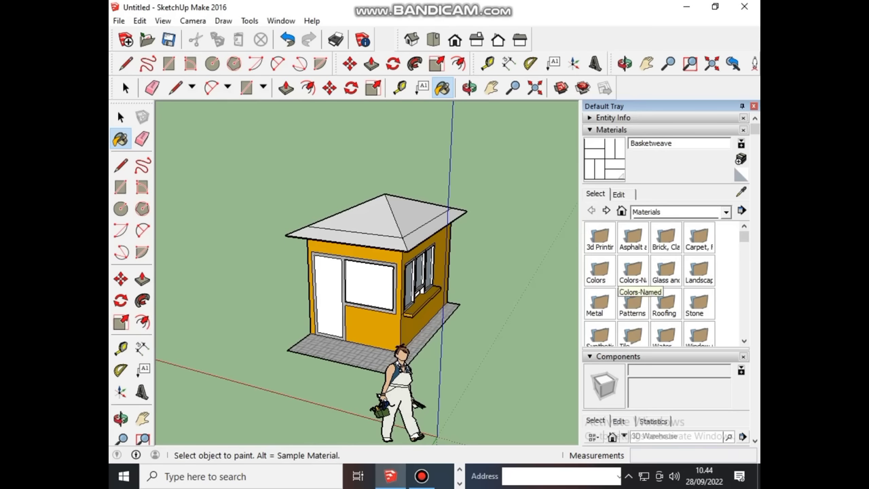
left_click(633, 275)
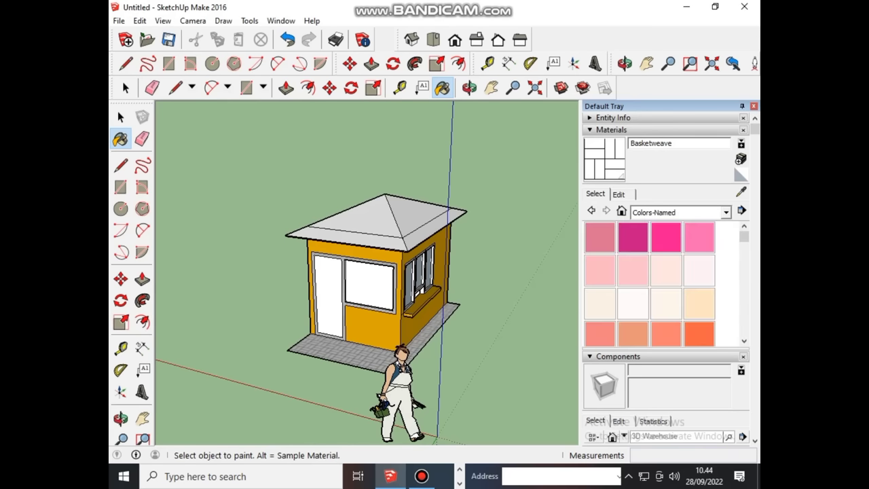
left_click(591, 211)
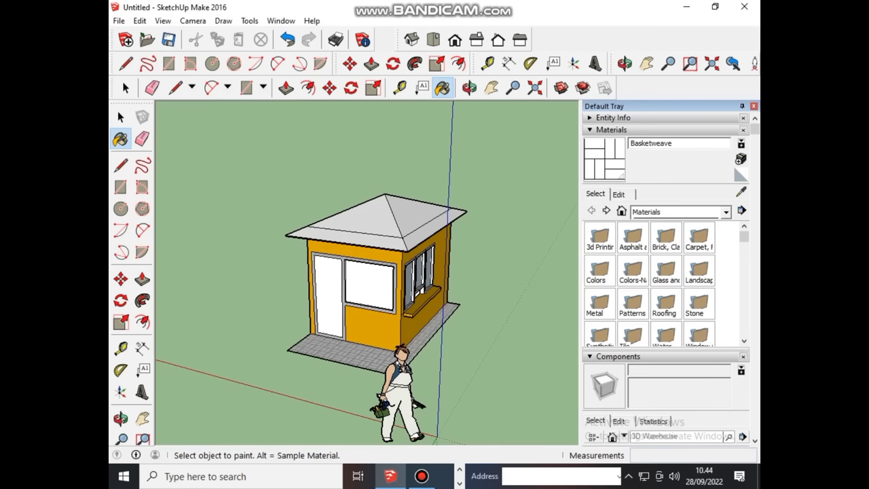
left_click(666, 272)
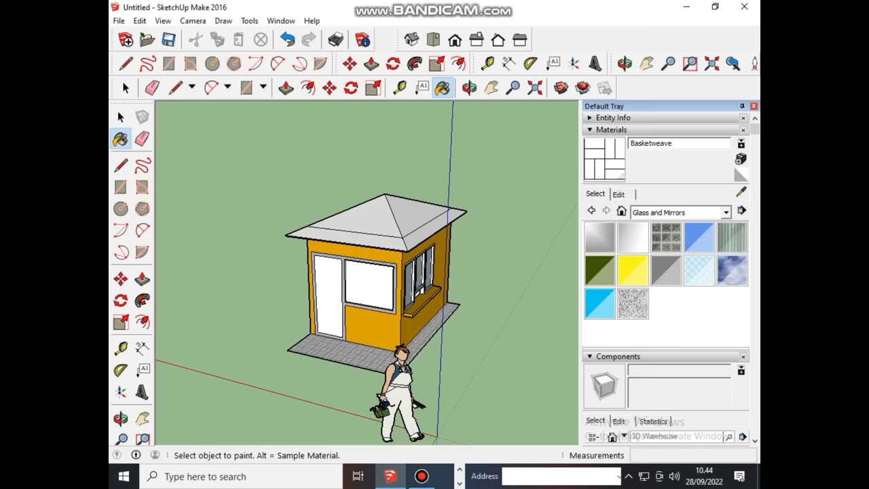
Step: Paint the front window and door panes with Translucent Glass Sky Reflection
left_click(732, 270)
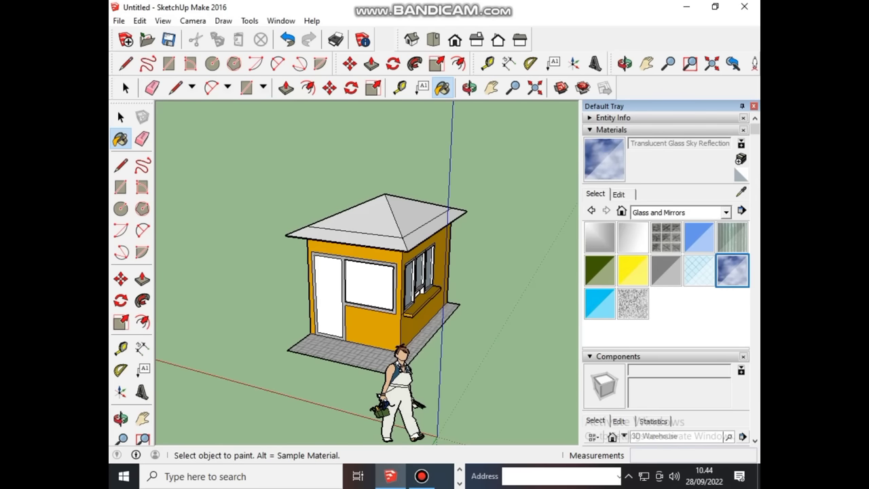
left_click(370, 285)
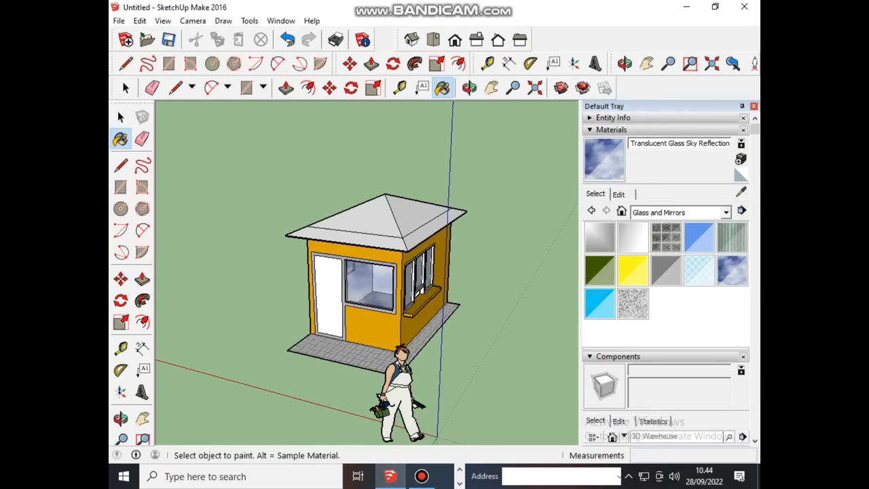
left_click(328, 296)
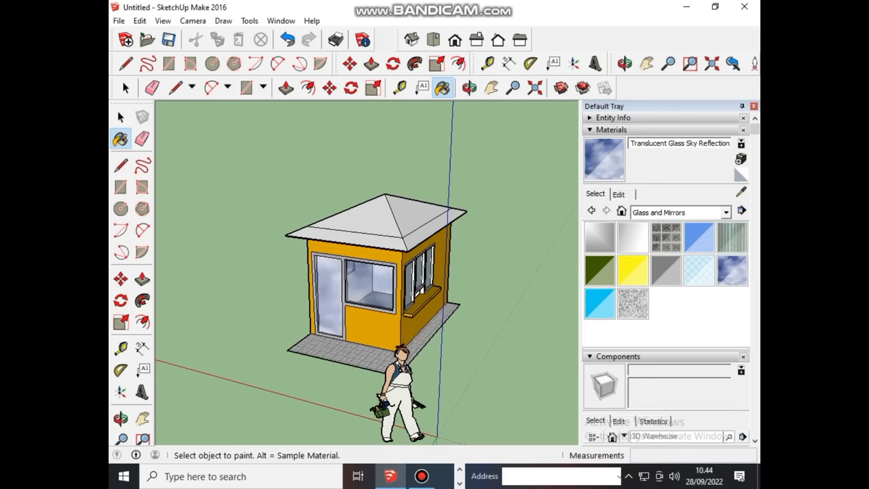
Step: Apply the sky-reflection glass to the three panes of the first side window
middle_click_drag(328, 296, 224, 285)
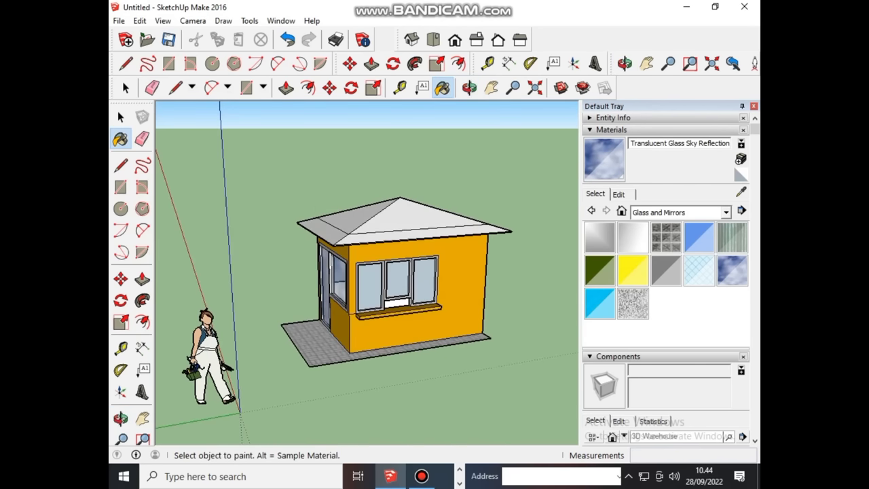
scroll(399, 288, "up", 2)
scroll(399, 288, "up", 1)
left_click(348, 285)
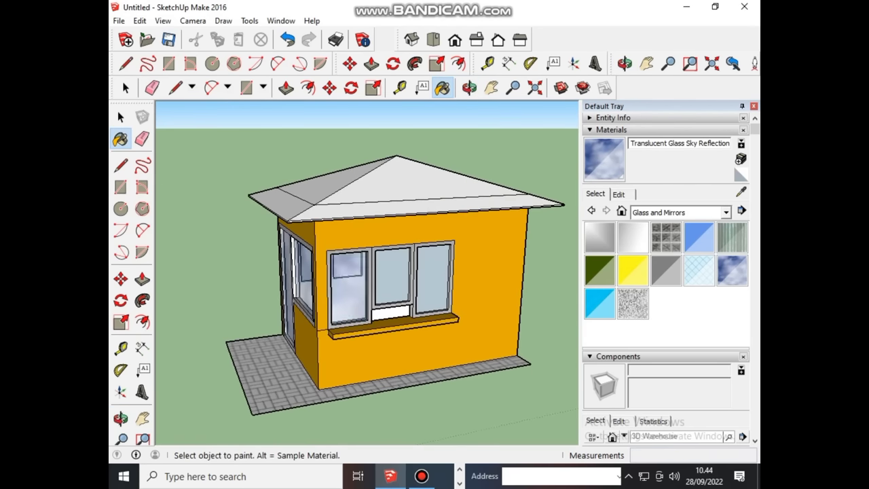
left_click(392, 278)
left_click(433, 279)
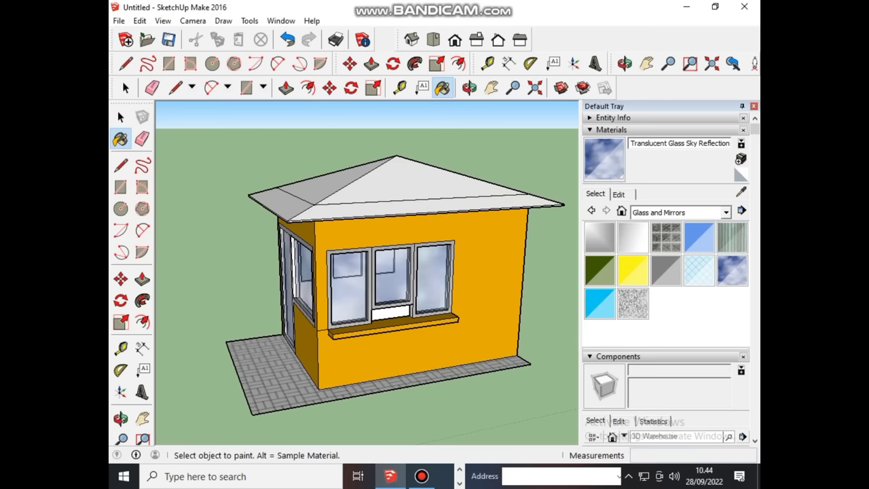
scroll(431, 270, "down", 3)
scroll(431, 271, "down", 1)
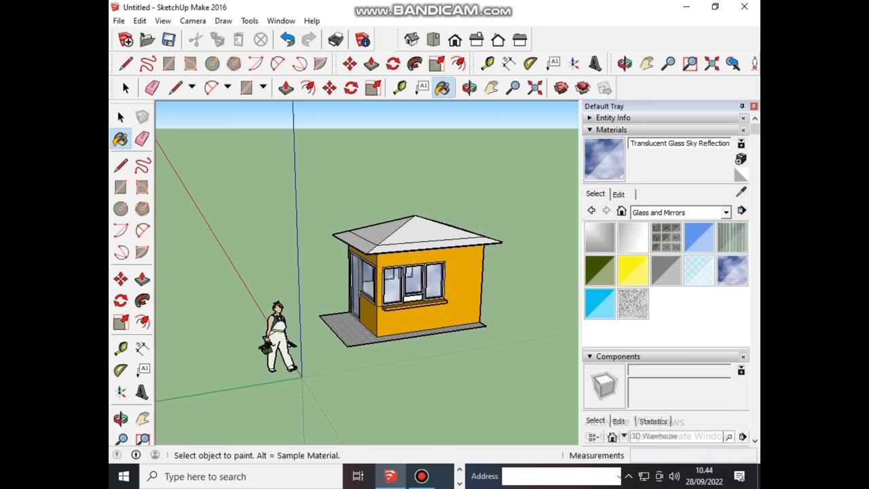
Step: Glaze the three panes of the opposite side window with sky-reflection glass
mouse_move(431, 270)
middle_mouse_down()
mouse_move(380, 273)
mouse_move(407, 273)
middle_mouse_up()
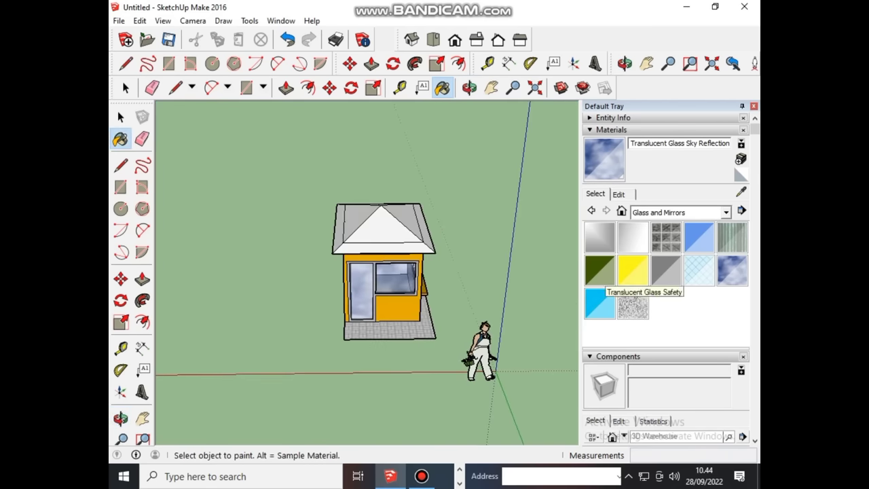
middle_click_drag(407, 273, 513, 280)
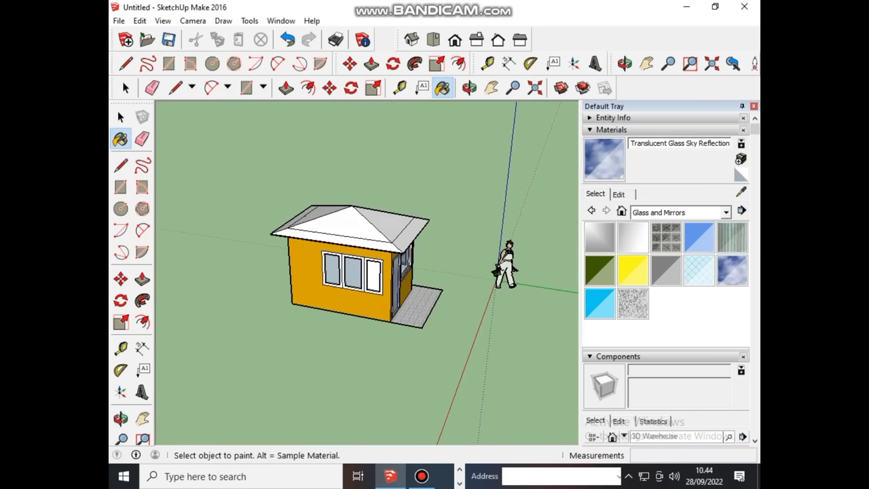
scroll(373, 278, "up", 1)
scroll(373, 278, "up", 2)
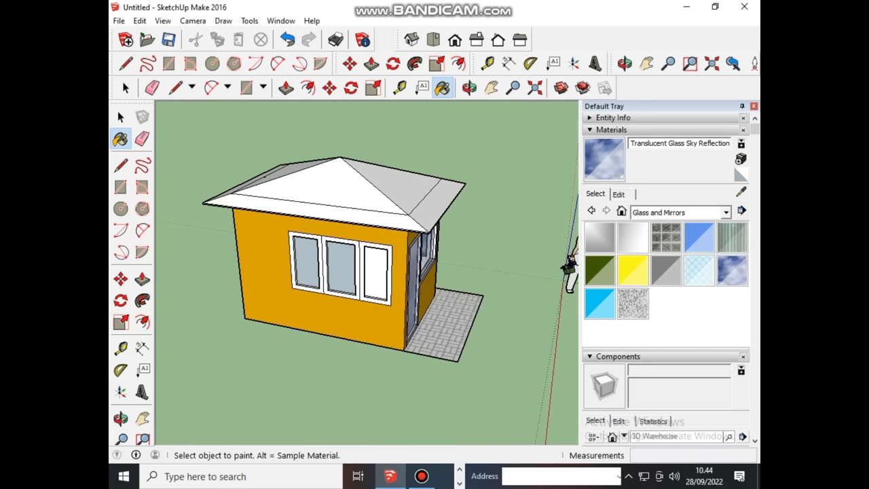
left_click(376, 271)
left_click(342, 267)
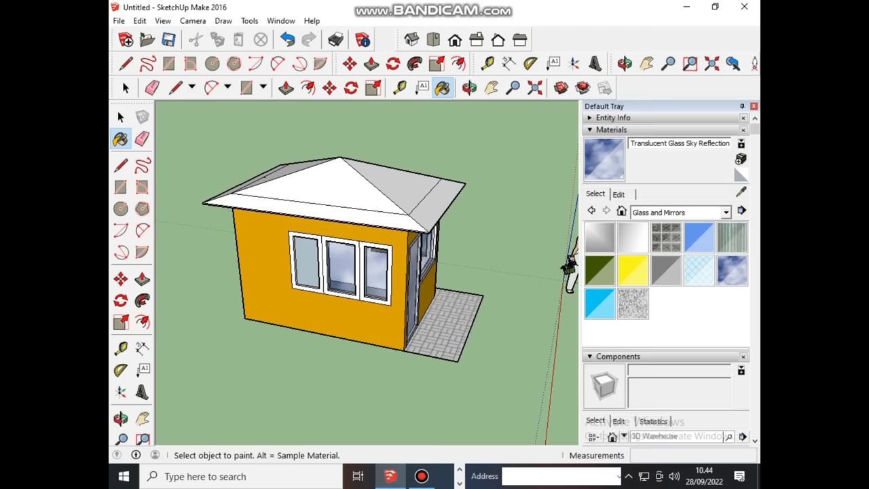
left_click(307, 263)
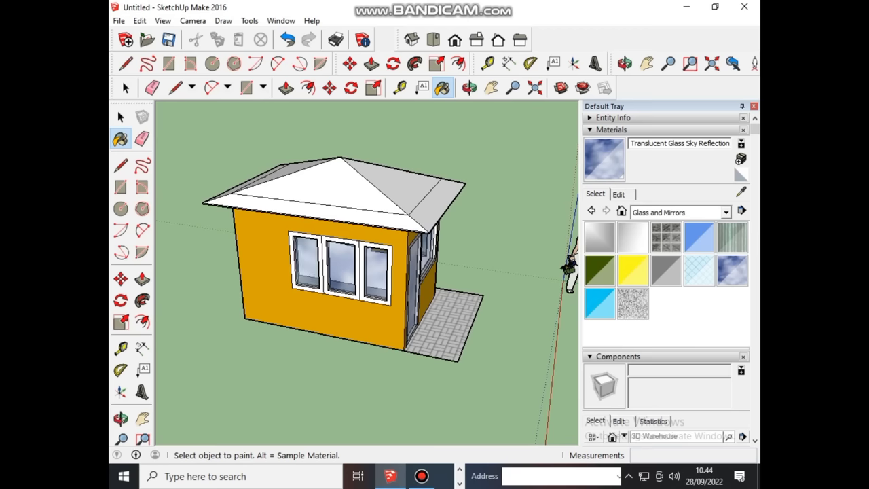
scroll(407, 387, "down", 2)
middle_click_drag(408, 387, 353, 381)
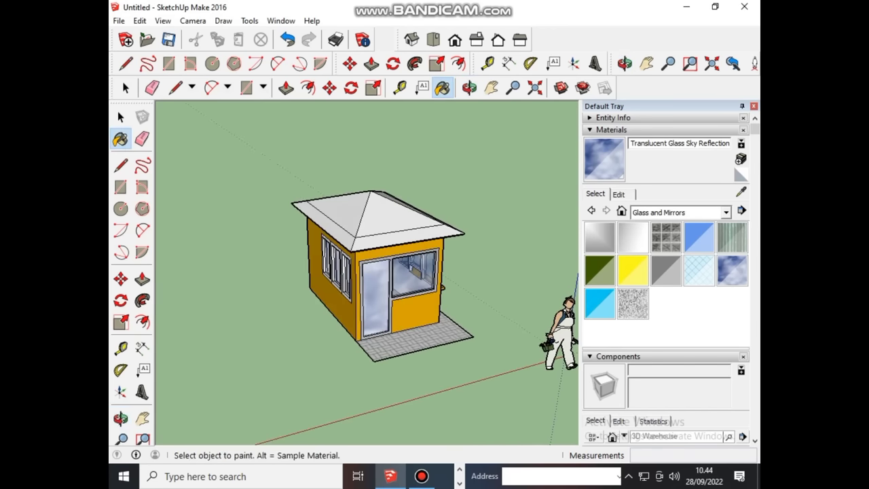
middle_click_drag(408, 387, 353, 380)
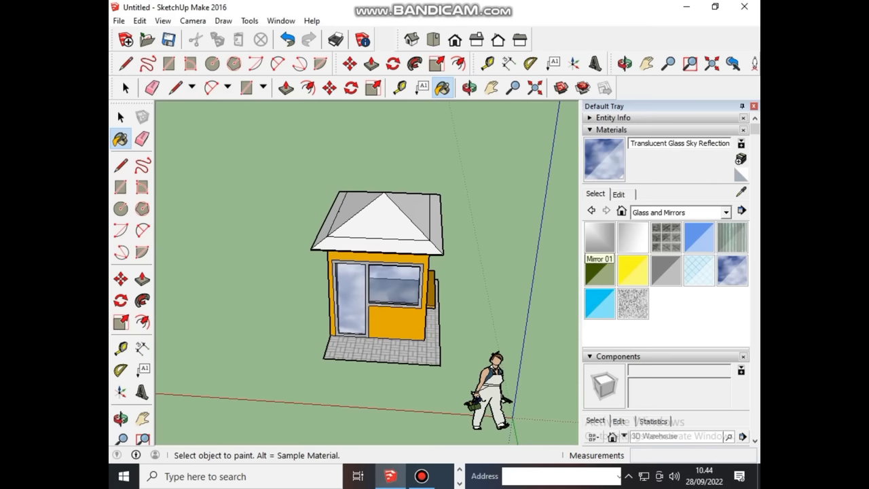
Step: Repaint the front window and door glass with Mirror 01, then select Mirror 02 as the paint material
left_click(599, 237)
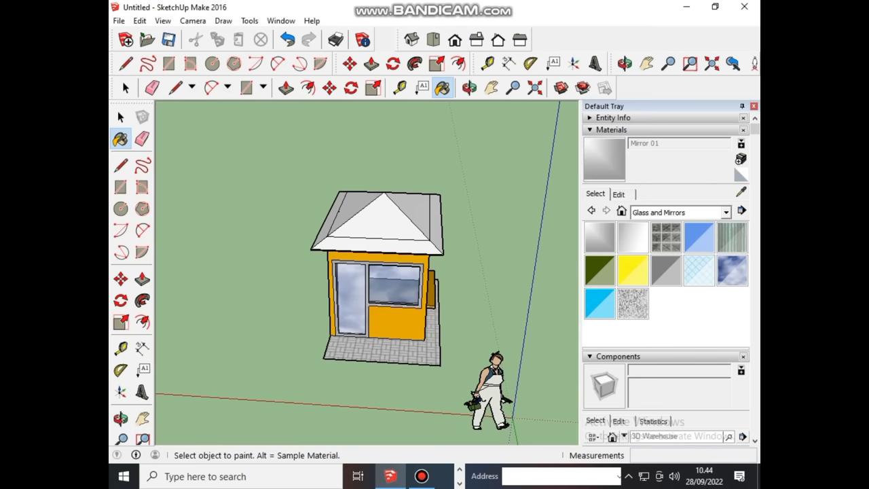
left_click(395, 285)
left_click(350, 299)
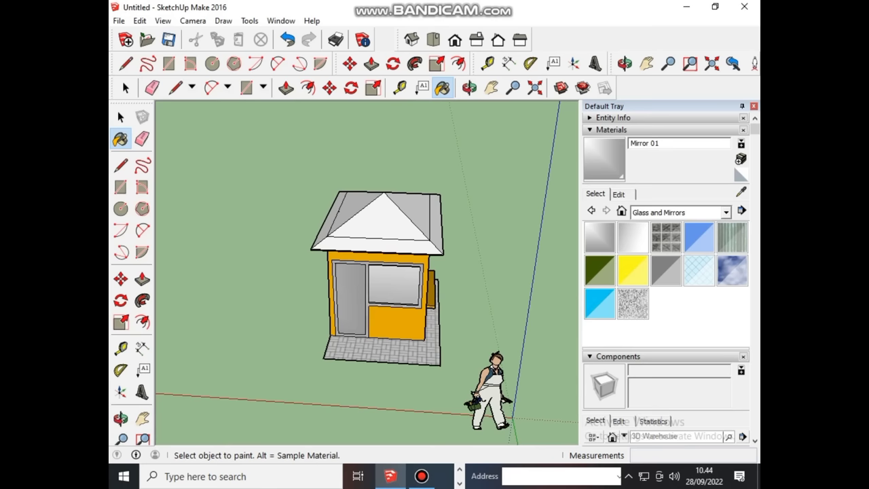
middle_click_drag(381, 285, 325, 258)
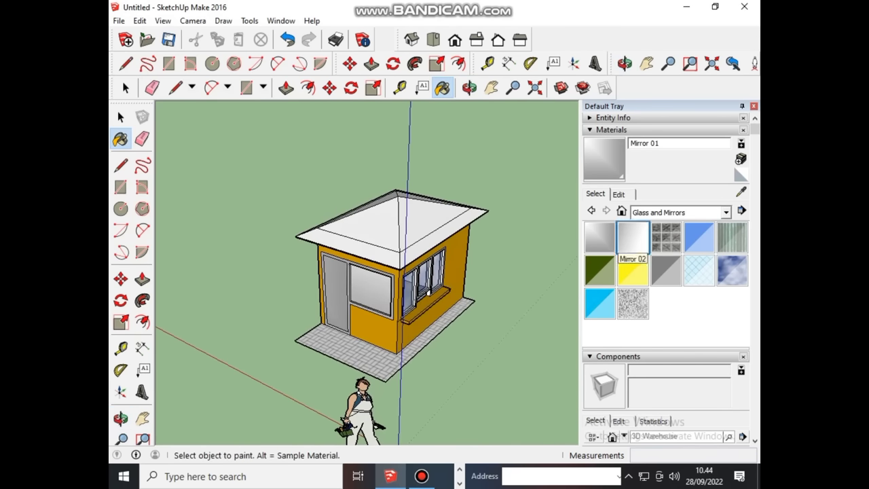
left_click(633, 239)
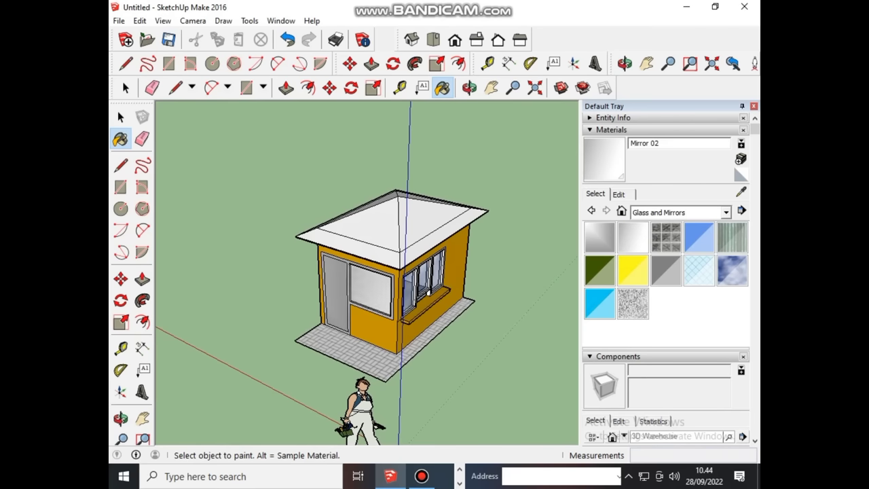
middle_click_drag(407, 272, 340, 272)
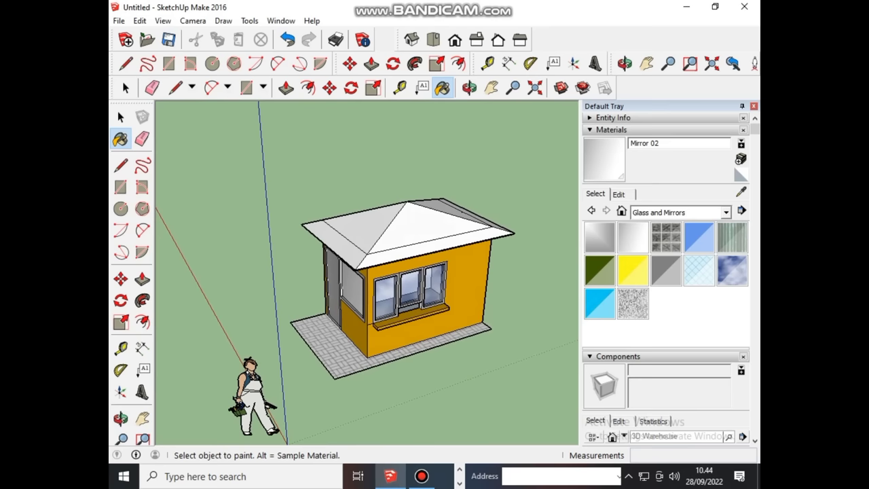
Step: Paint the left and middle side-window panes with Mirror 02
left_click(385, 298)
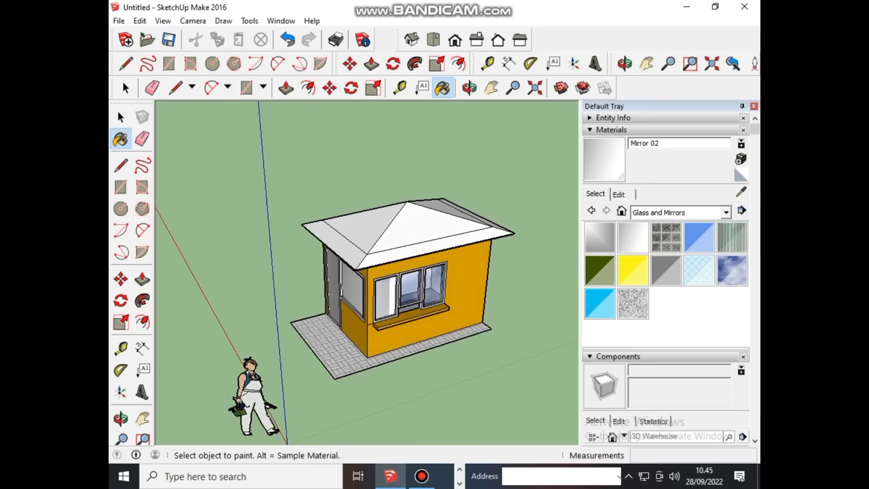
middle_click_drag(408, 285, 353, 271)
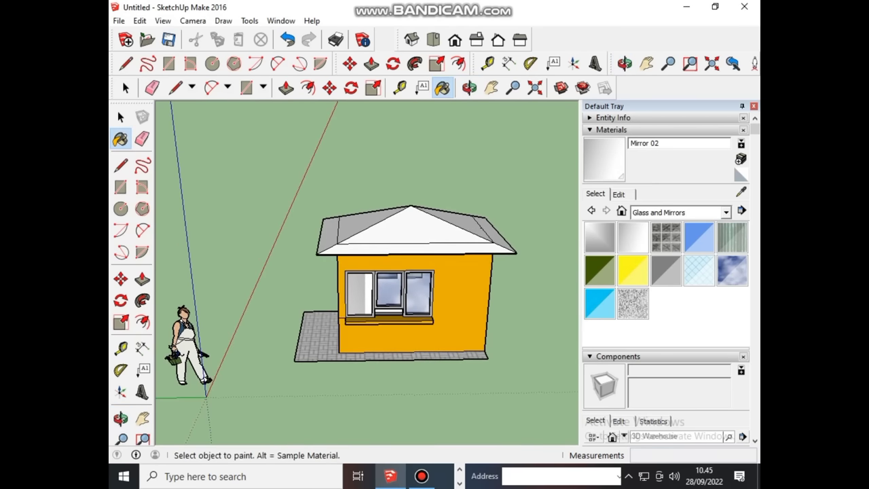
left_click(389, 291)
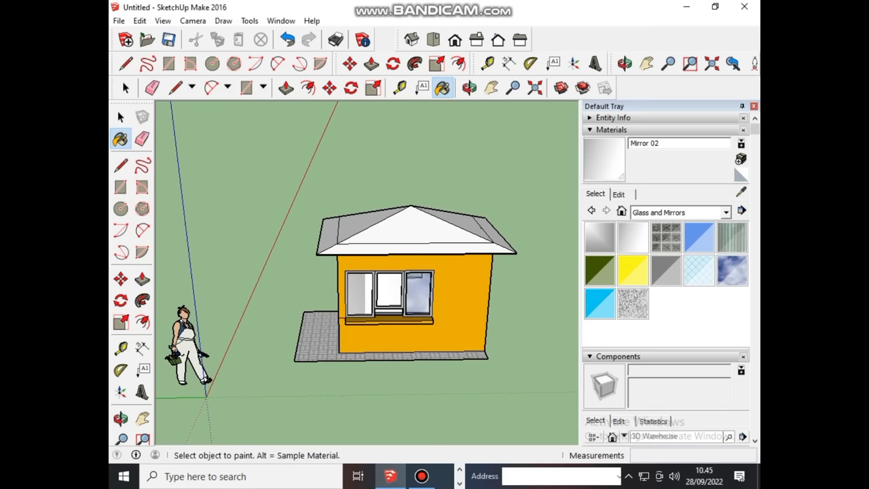
Step: Repaint all three side-window panes with Translucent Glass Gray
left_click(666, 270)
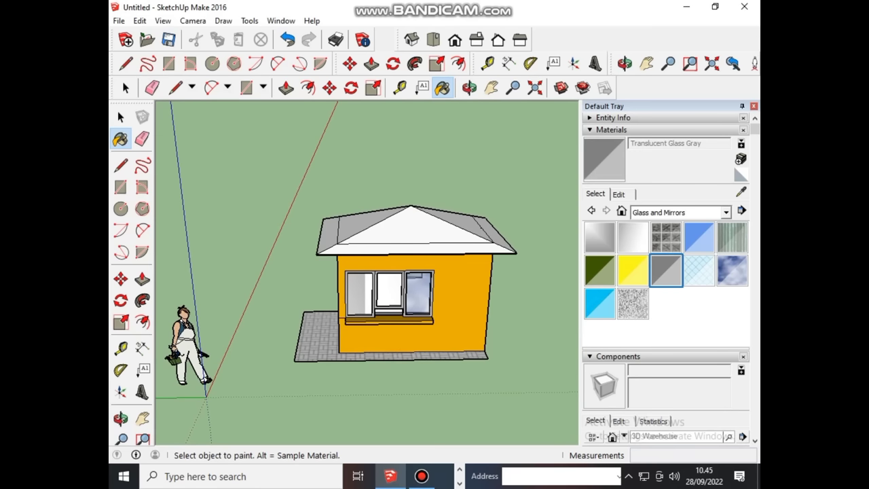
left_click(419, 288)
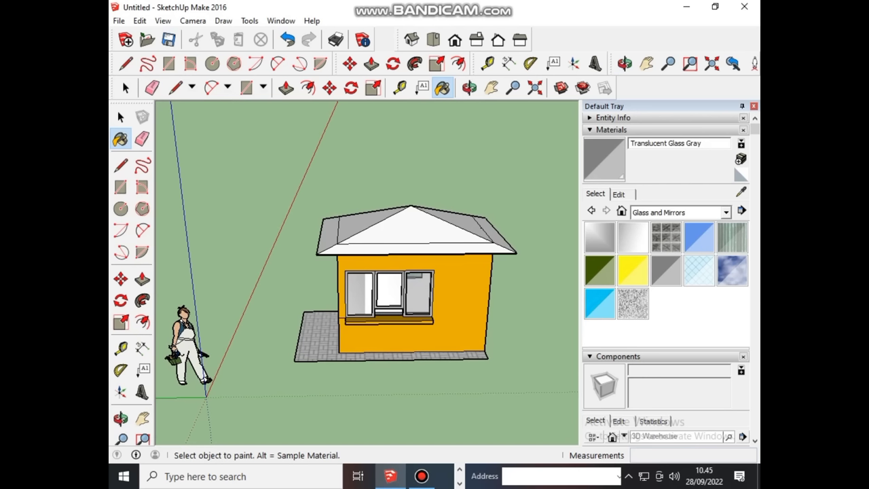
left_click(389, 289)
left_click(359, 293)
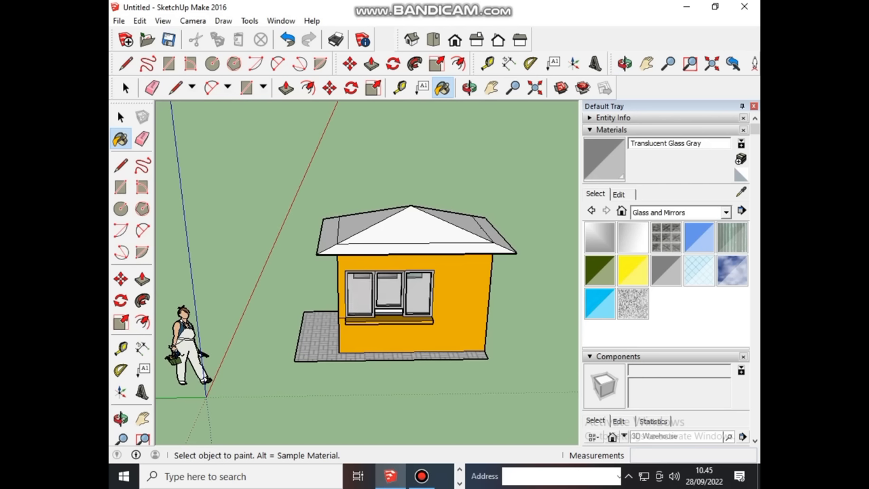
middle_click_drag(366, 292, 421, 285)
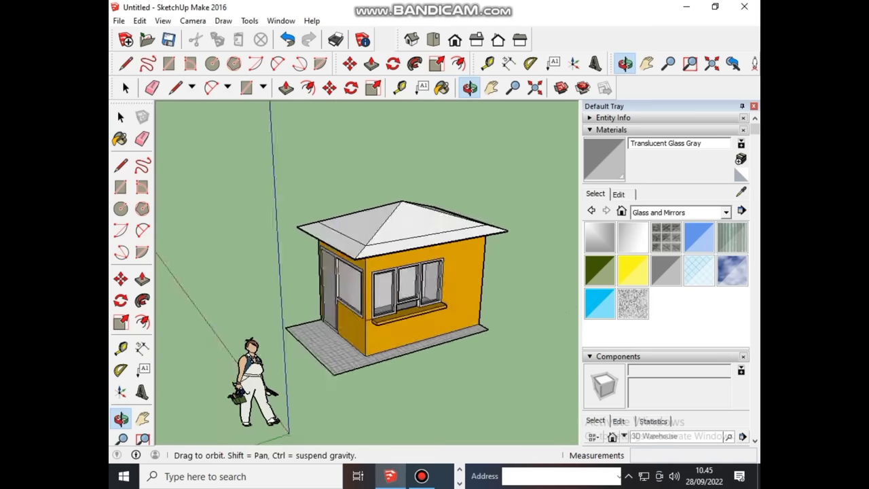
Step: Paint the front window and door panes with Translucent Glass Gray
scroll(358, 301, "up", 2)
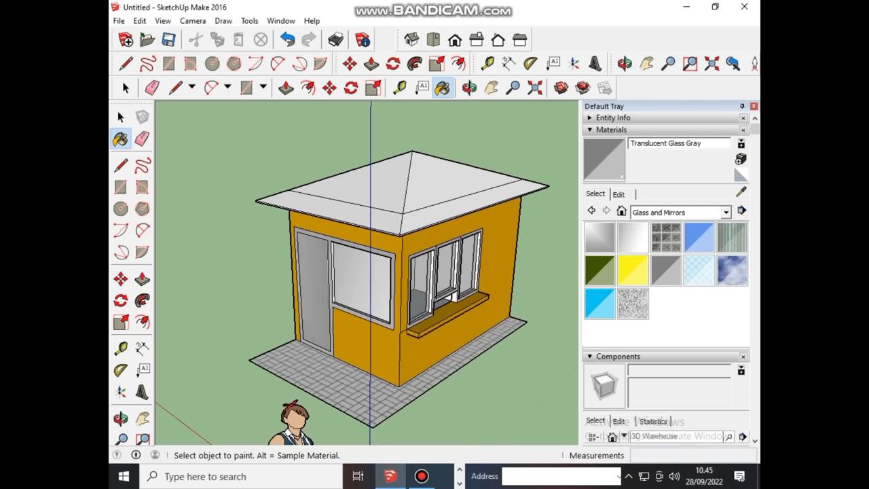
left_click(363, 282)
middle_click_drag(380, 298, 569, 438)
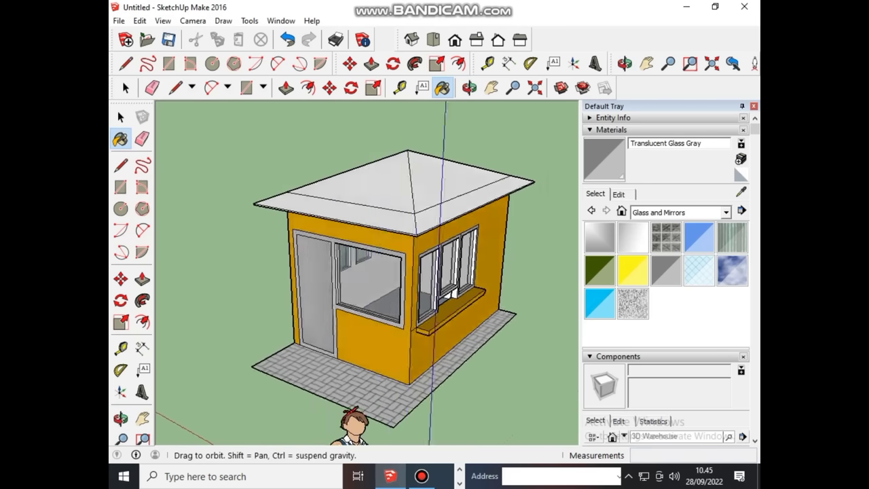
left_click(331, 302)
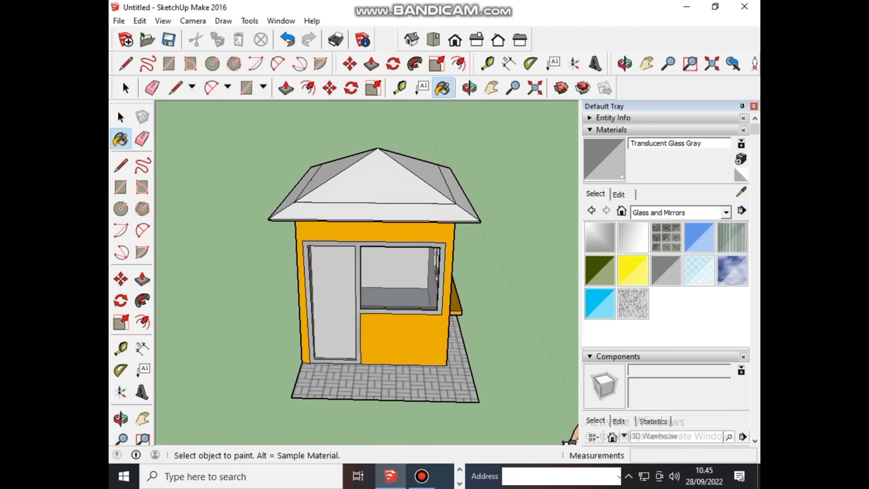
scroll(569, 438, "down", 2)
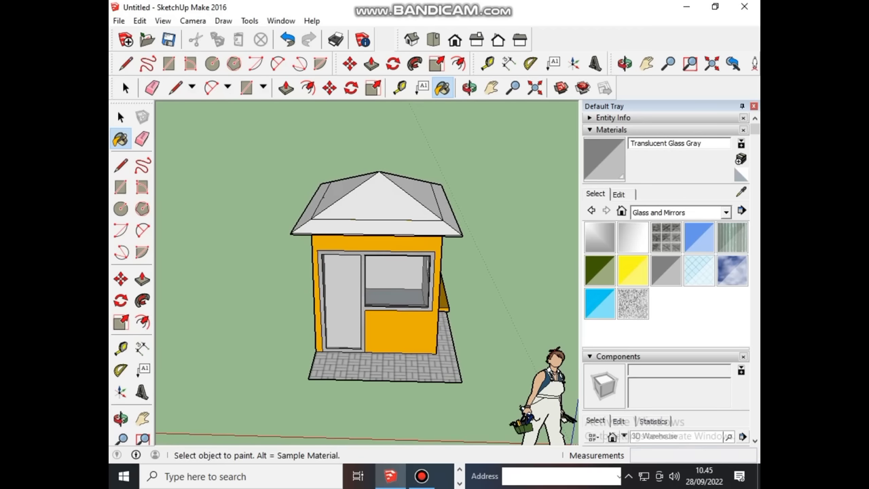
Step: Paint the three panes of the other side-wall window with Translucent Glass Gray
mouse_move(380, 299)
middle_mouse_down()
mouse_move(421, 285)
mouse_move(572, 297)
middle_mouse_up()
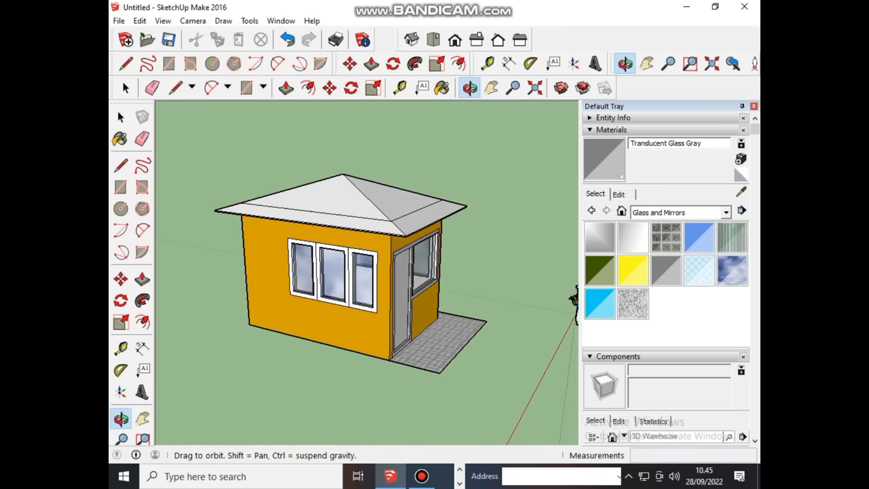
middle_click_drag(536, 373, 574, 391)
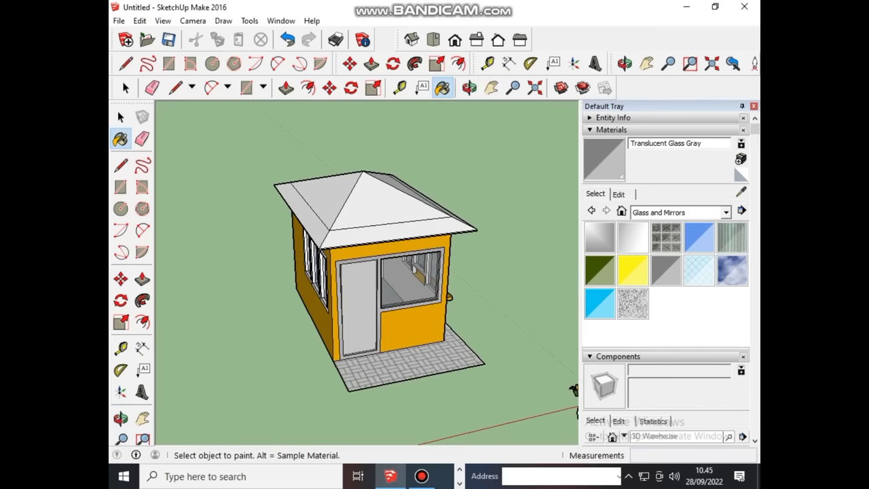
scroll(363, 306, "up", 1)
scroll(363, 306, "up", 2)
scroll(363, 305, "up", 1)
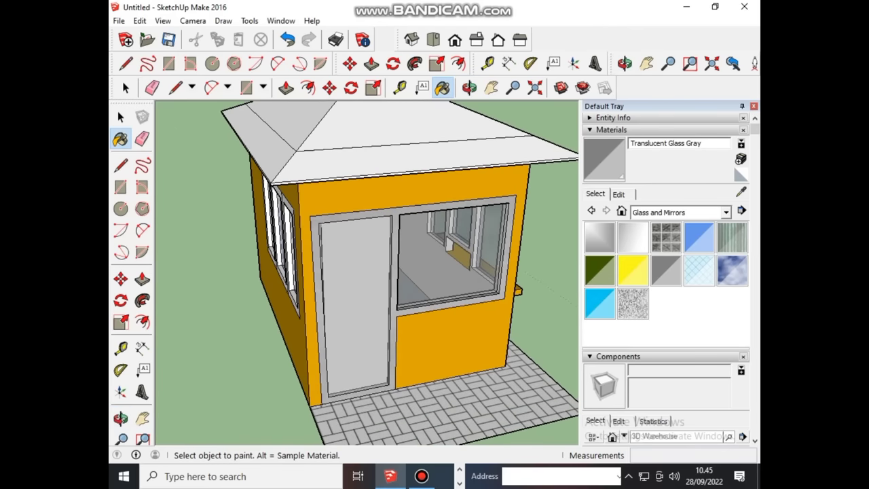
scroll(364, 306, "up", 1)
scroll(363, 305, "down", 1)
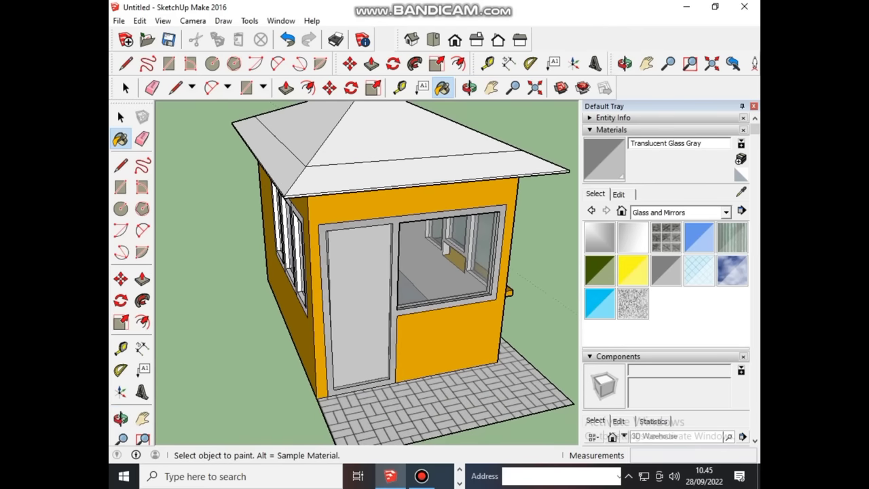
scroll(363, 306, "up", 1)
middle_click_drag(363, 305, 475, 306)
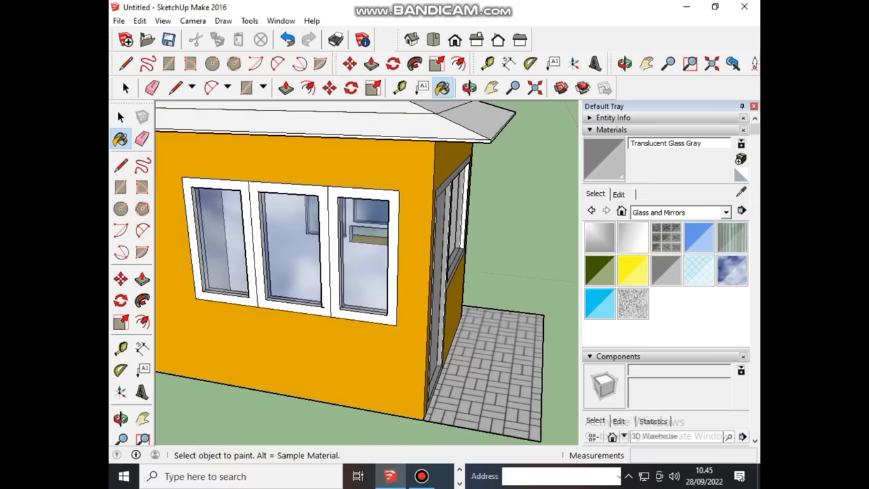
left_click(373, 292)
left_click(292, 265)
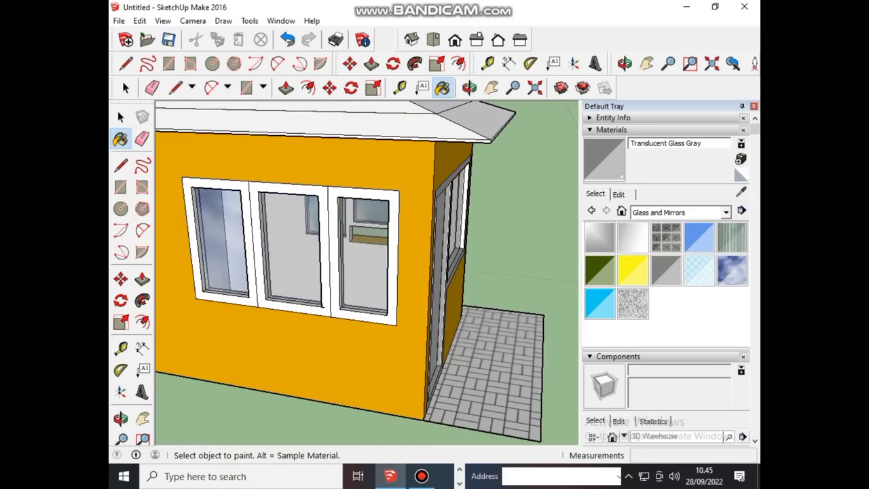
left_click(219, 245)
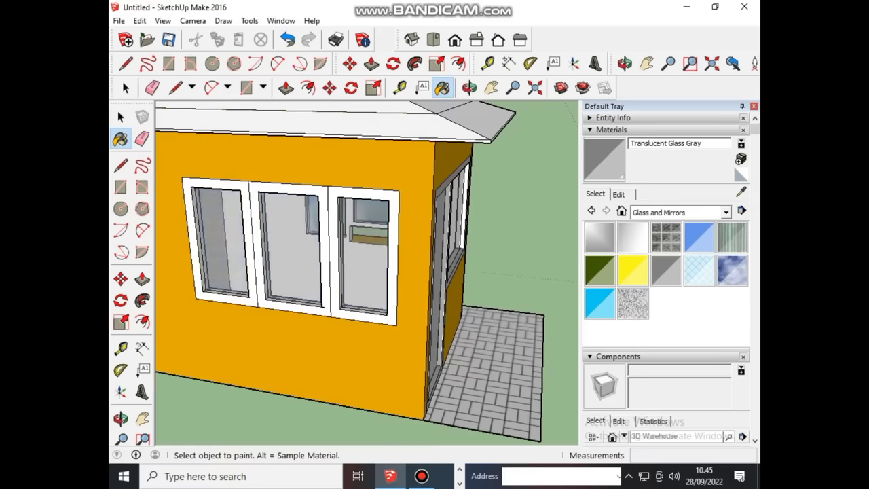
middle_click_drag(231, 224, 380, 224)
key("space")
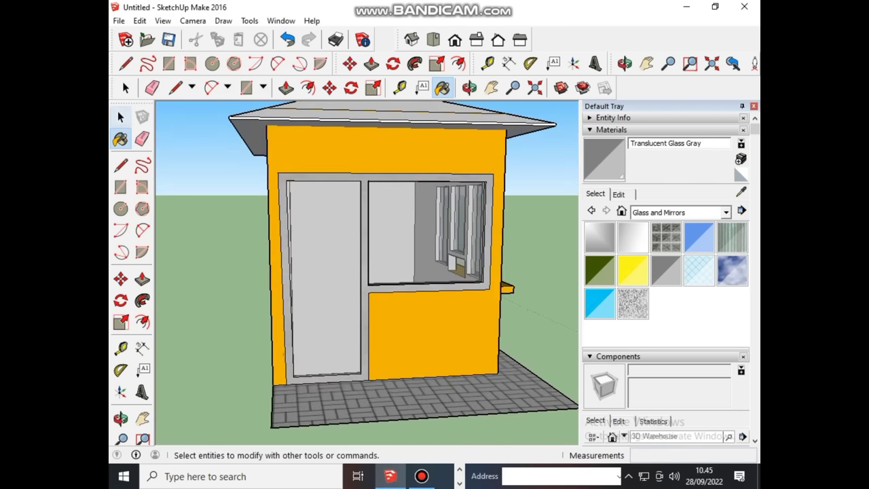
key("b")
key("l")
key("r")
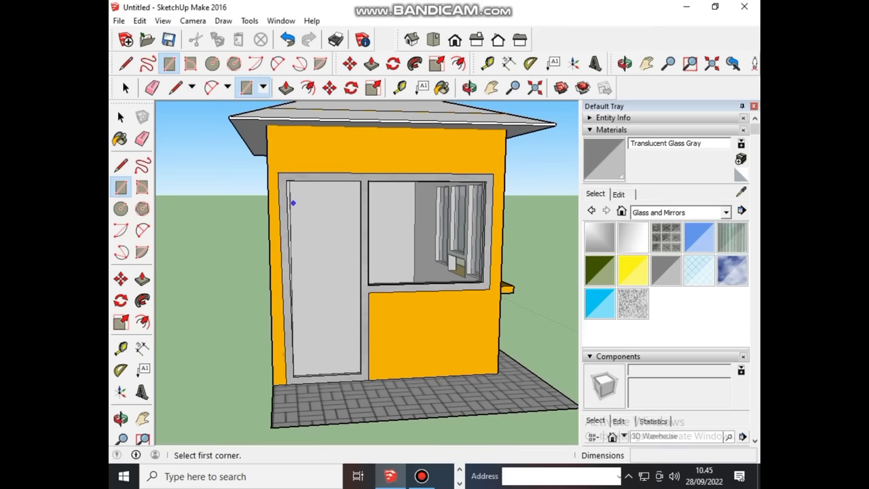
scroll(293, 202, "up", 3)
mouse_move(299, 202)
middle_mouse_down()
mouse_move(353, 204)
mouse_move(243, 163)
middle_mouse_up()
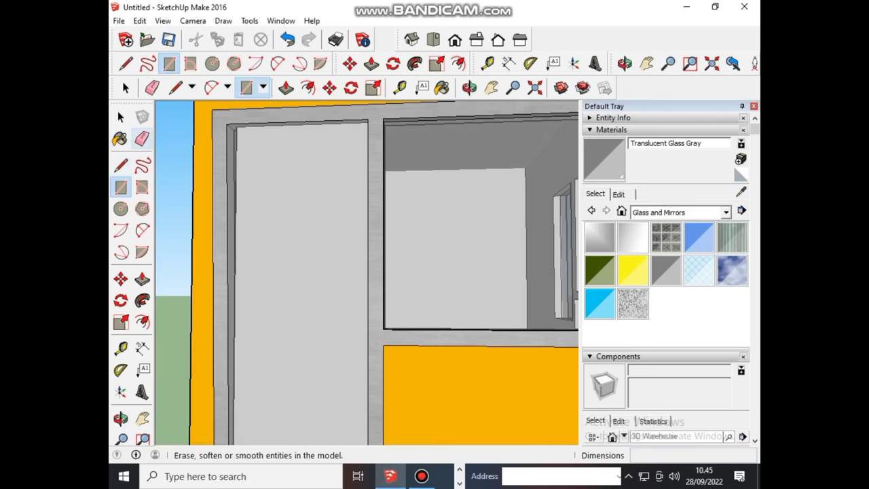
left_click(142, 139)
middle_click_drag(366, 271, 434, 258)
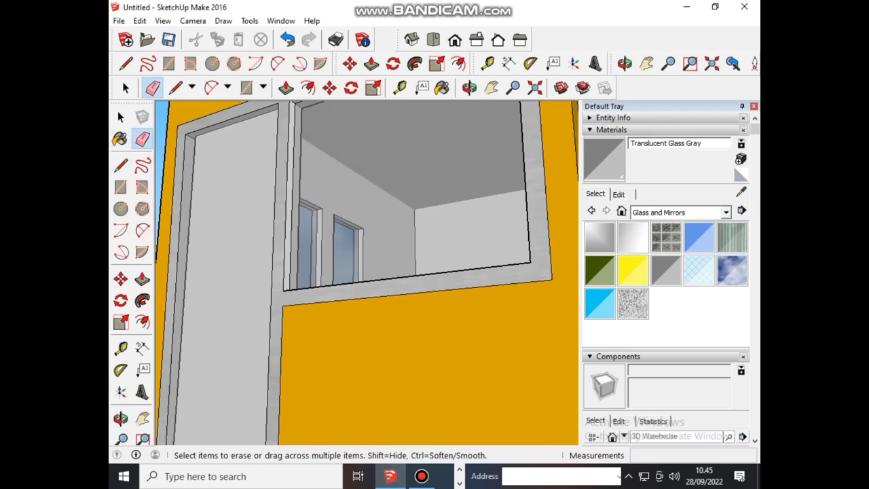
scroll(272, 204, "up", 3)
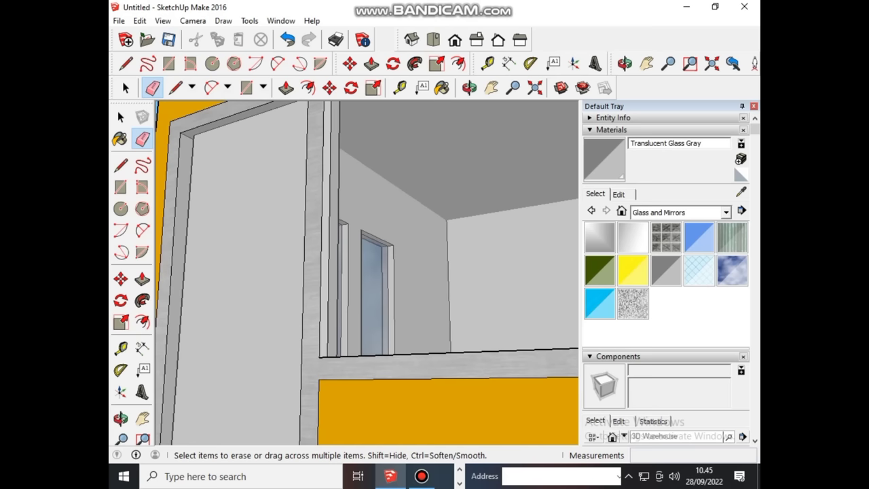
key("l")
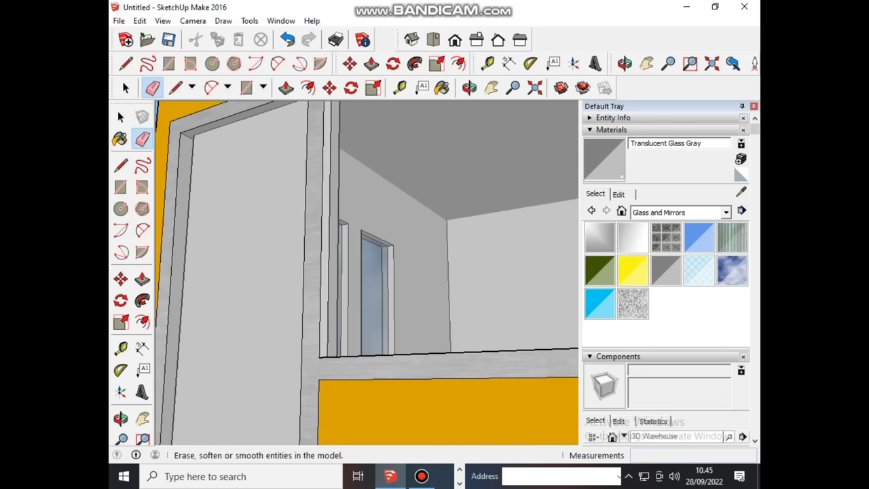
left_click(121, 116)
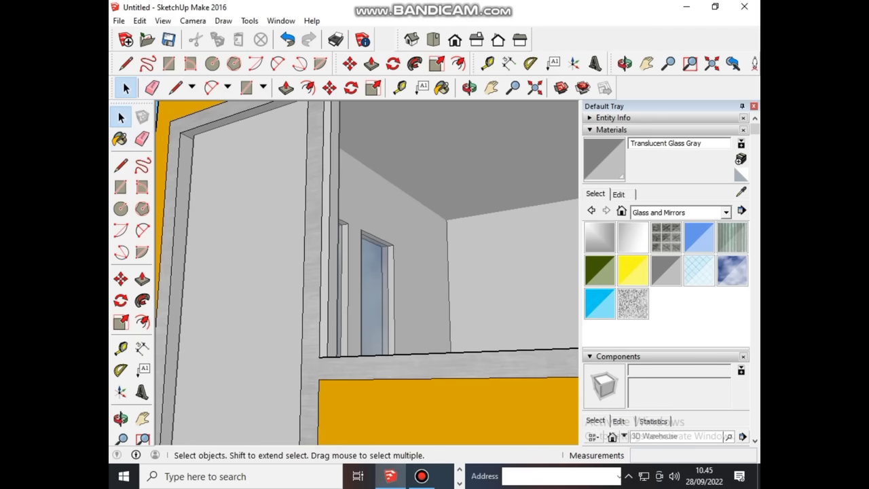
scroll(367, 271, "down", 2)
scroll(367, 271, "down", 1)
scroll(367, 271, "down", 1)
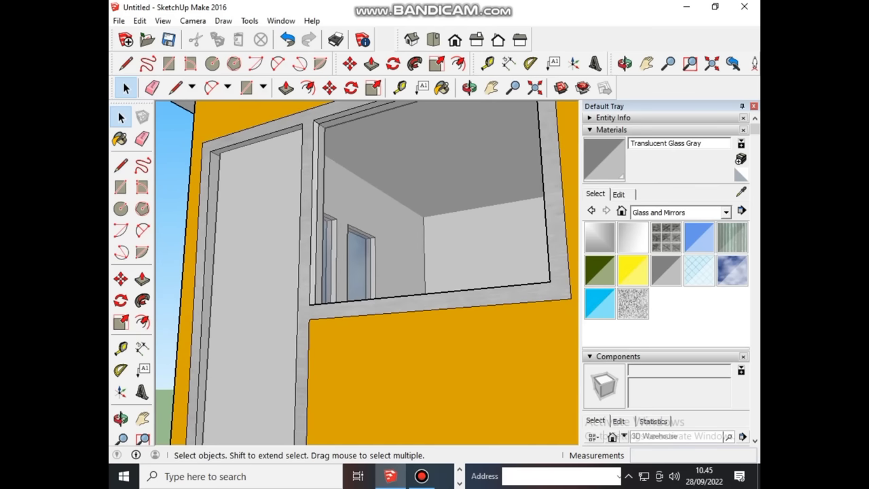
left_click(142, 139)
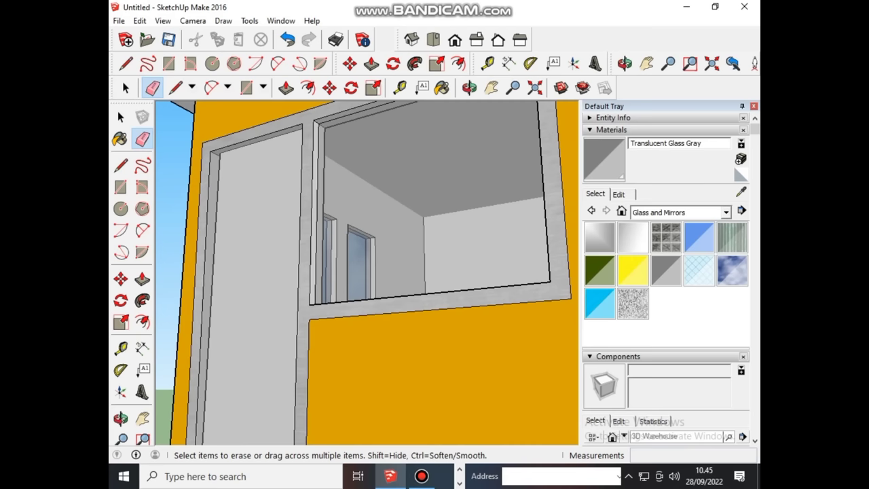
middle_click_drag(366, 271, 299, 252)
middle_click_drag(366, 271, 319, 258)
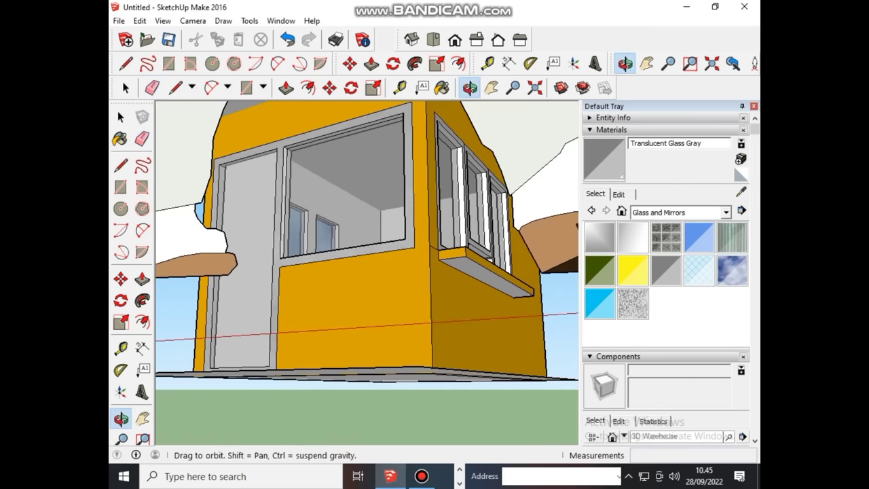
scroll(366, 272, "down", 3)
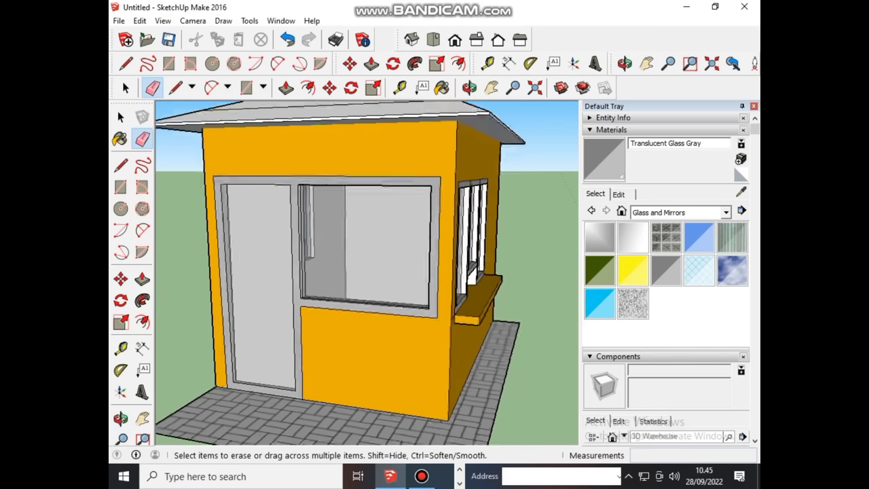
scroll(366, 272, "down", 2)
mouse_move(367, 272)
middle_mouse_down()
mouse_move(353, 292)
mouse_move(326, 258)
mouse_move(407, 279)
middle_mouse_up()
key("e")
key("e")
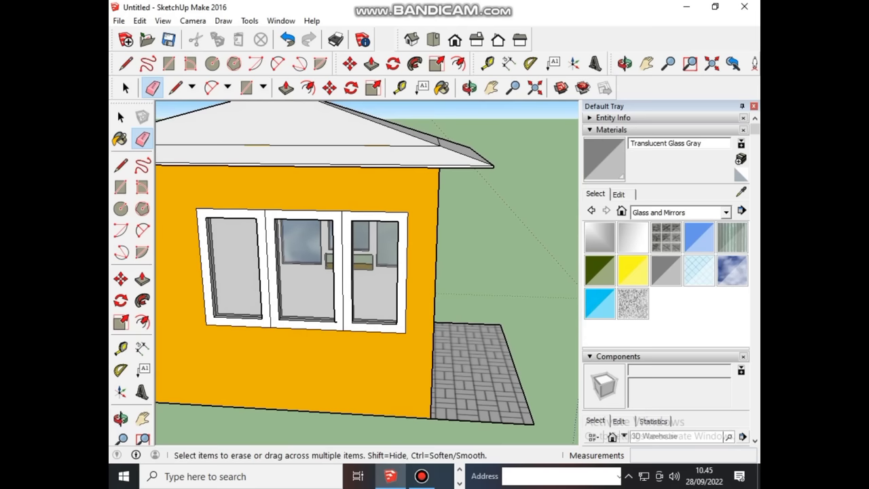
mouse_move(339, 272)
middle_mouse_down()
mouse_move(380, 292)
mouse_move(360, 272)
mouse_move(333, 265)
middle_mouse_up()
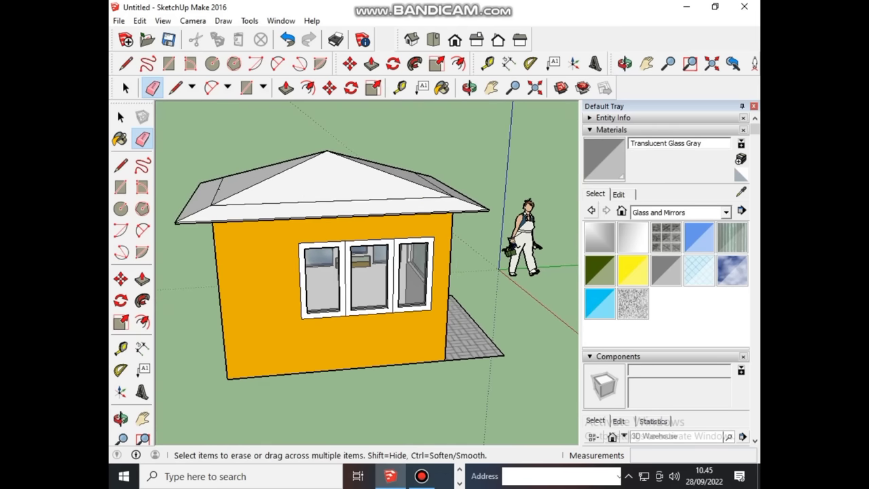
Step: Browse through the Landscaping, Fencing and Vegetation materials
left_click(591, 211)
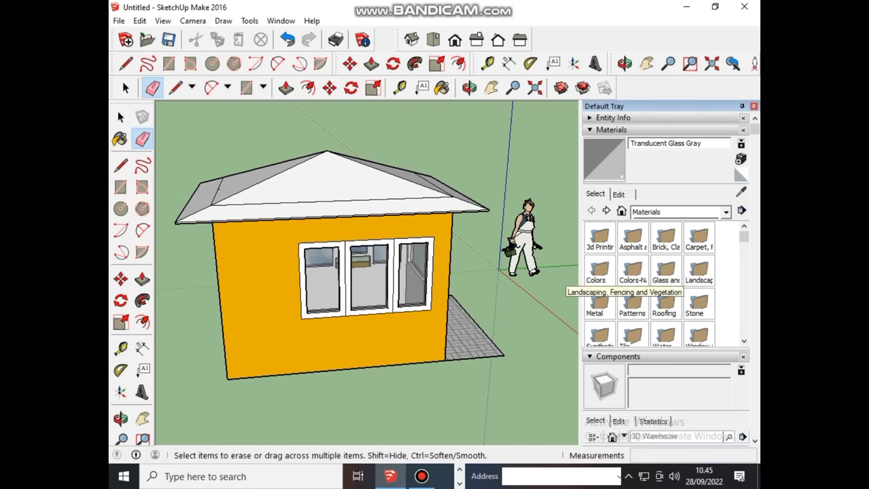
left_click(700, 272)
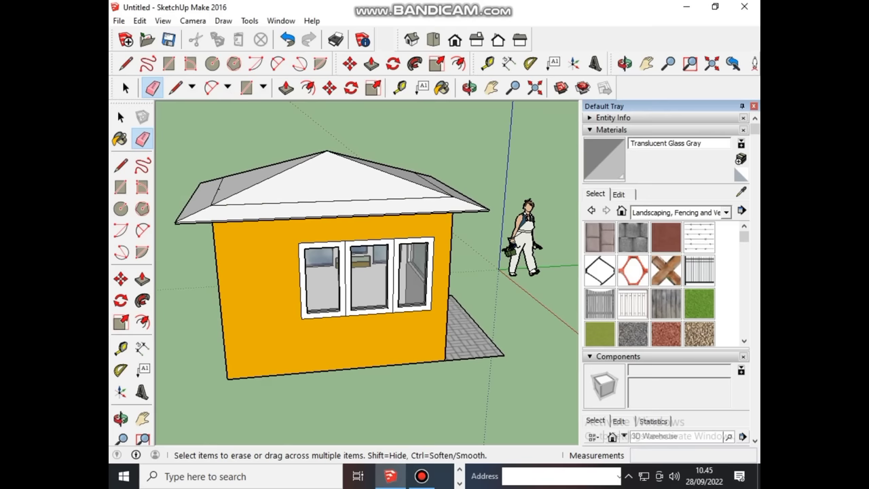
scroll(652, 285, "down", 3)
scroll(652, 285, "down", 3)
scroll(652, 285, "up", 2)
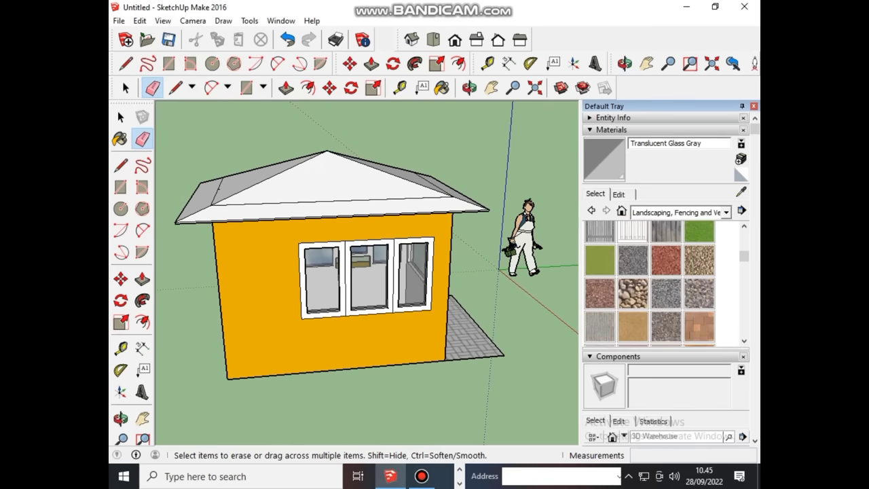
scroll(651, 283, "up", 2)
scroll(652, 285, "down", 3)
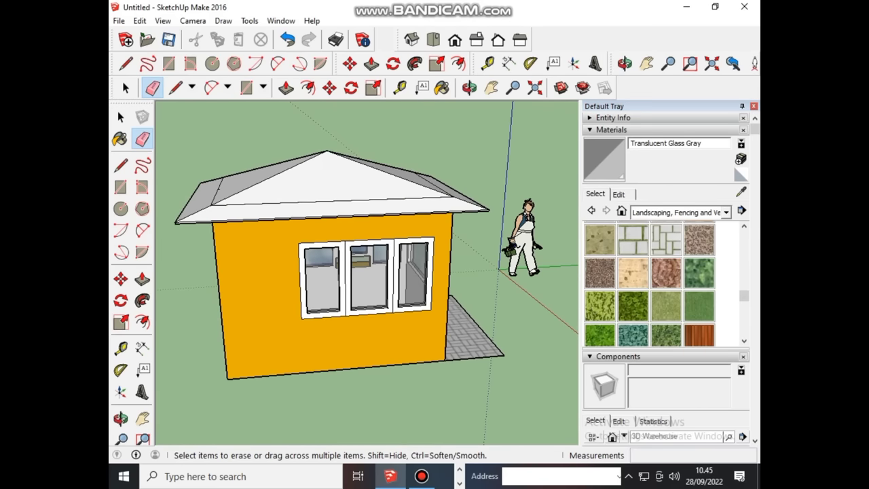
scroll(652, 285, "down", 3)
scroll(651, 285, "down", 3)
scroll(665, 285, "down", 2)
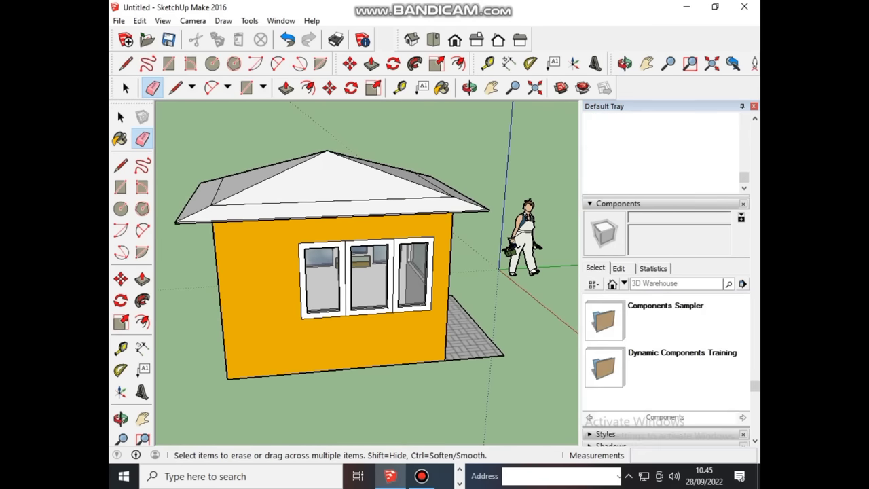
scroll(665, 272, "up", 2)
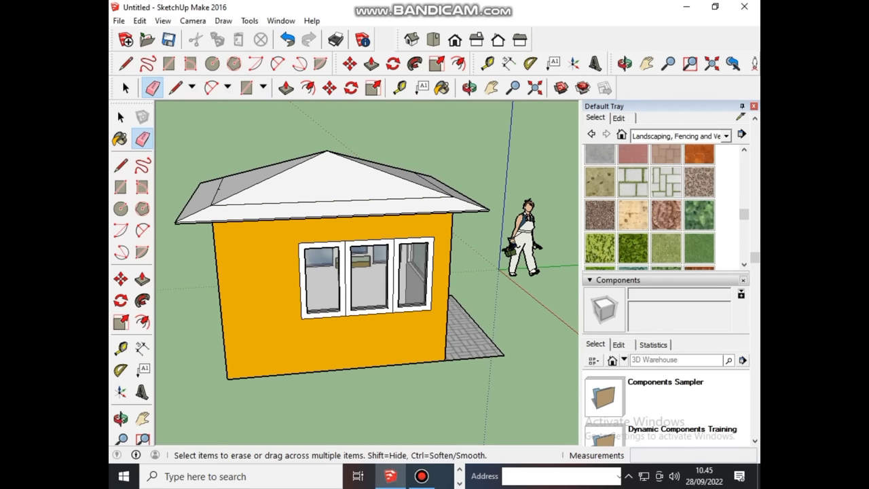
scroll(635, 250, "up", 2)
scroll(635, 249, "up", 2)
scroll(635, 250, "up", 2)
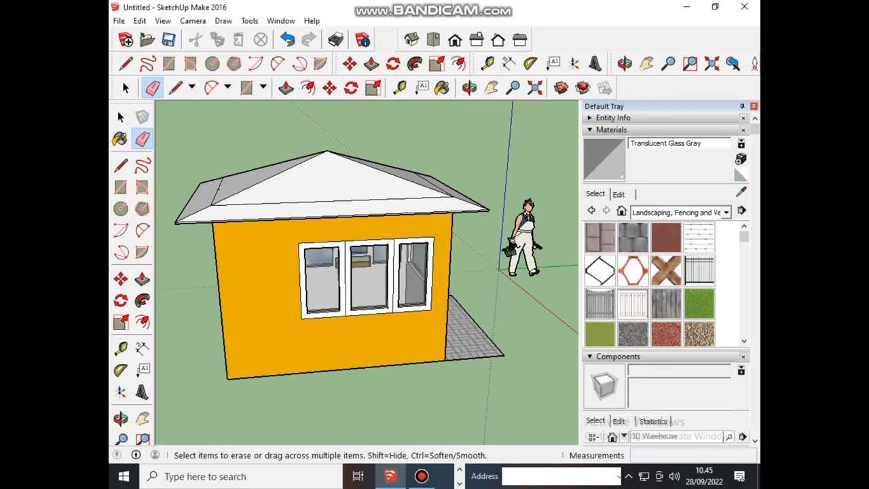
scroll(632, 272, "down", 2)
scroll(633, 271, "down", 2)
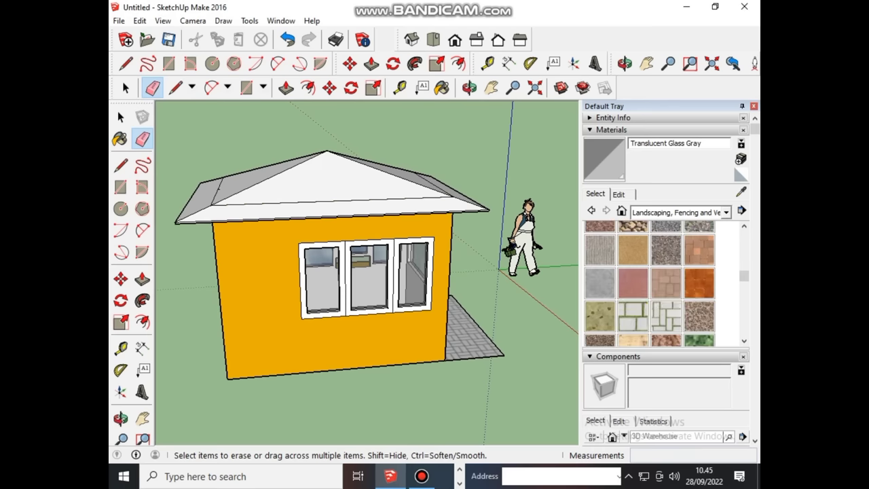
Step: Check the Metal and Patterns collections, then open the Roofing collection
left_click(592, 210)
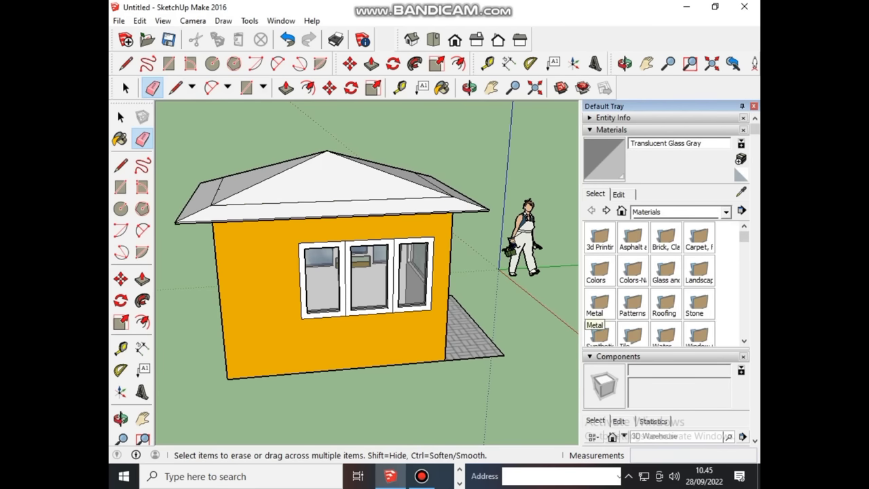
left_click(599, 303)
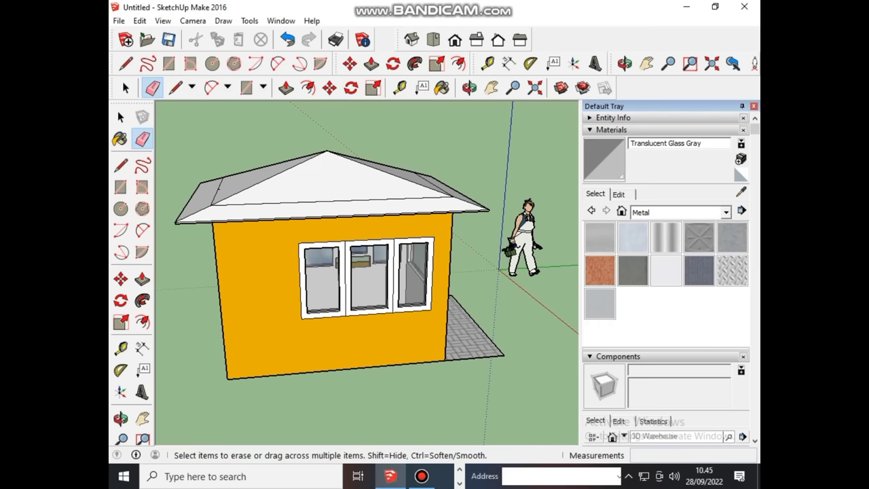
left_click(591, 210)
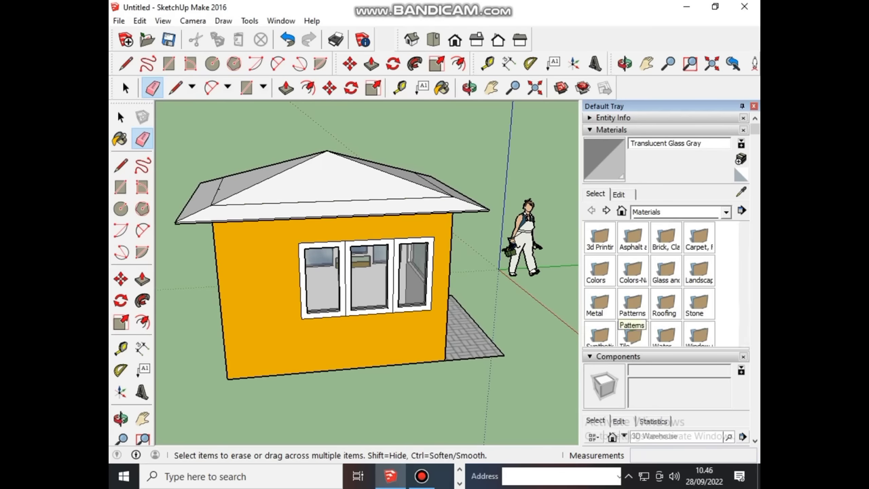
left_click(632, 307)
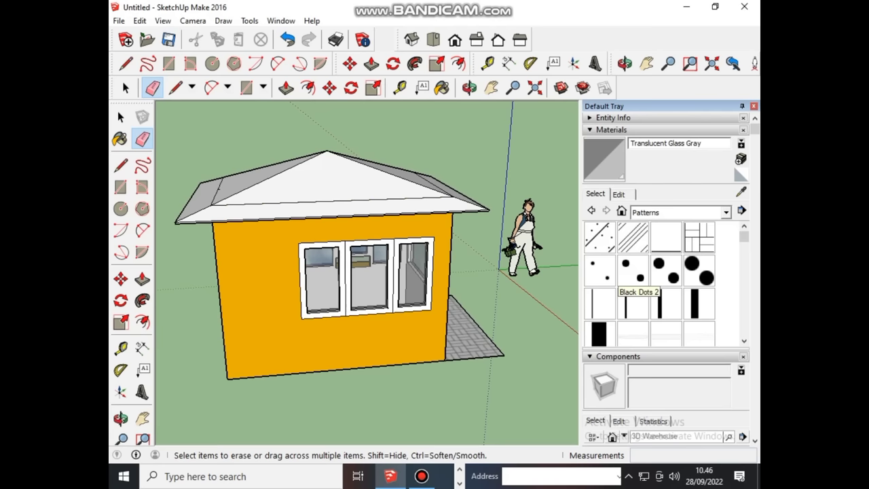
left_click(591, 210)
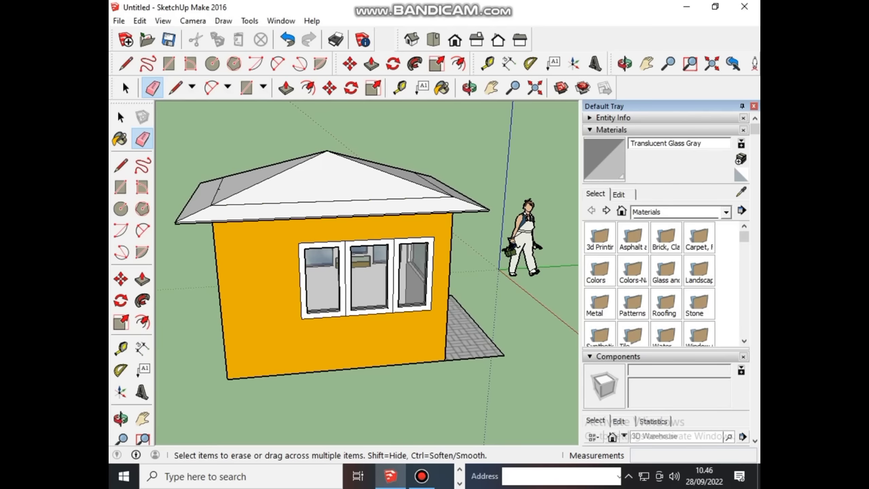
left_click(664, 303)
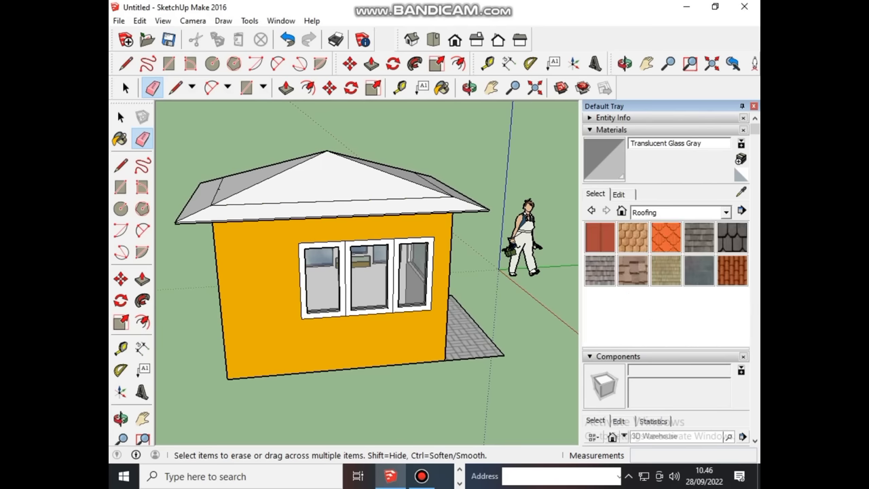
Step: Pick the dark Roofing Shingles GAF Estates and shingle the front roof faces and fascia
left_click(732, 237)
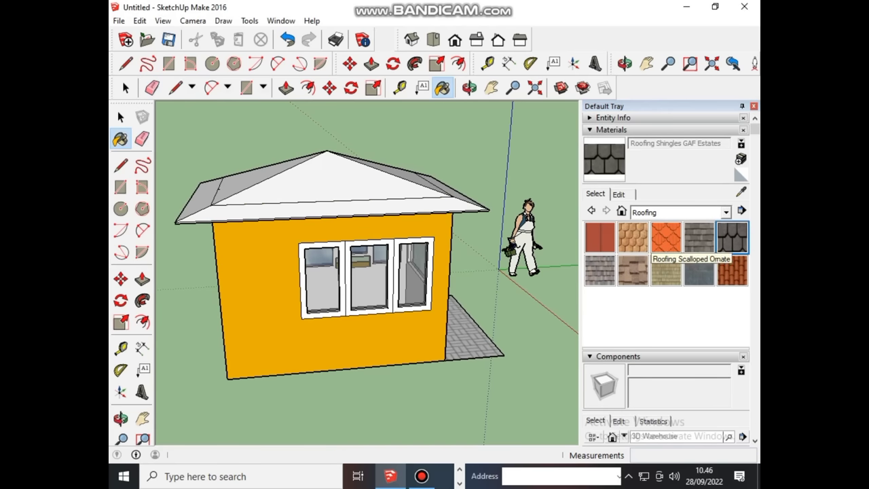
left_click(333, 212)
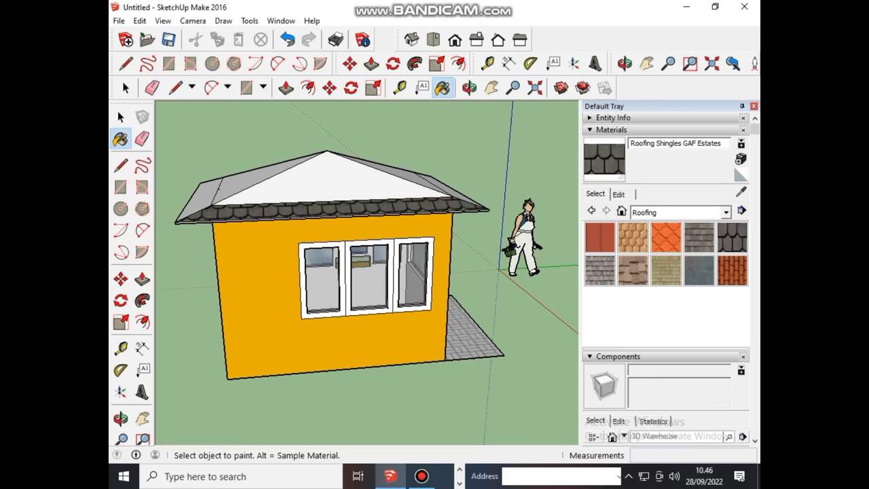
left_click(326, 180)
mouse_move(339, 272)
middle_mouse_down()
mouse_move(380, 272)
mouse_move(272, 288)
middle_mouse_up()
left_click(408, 207)
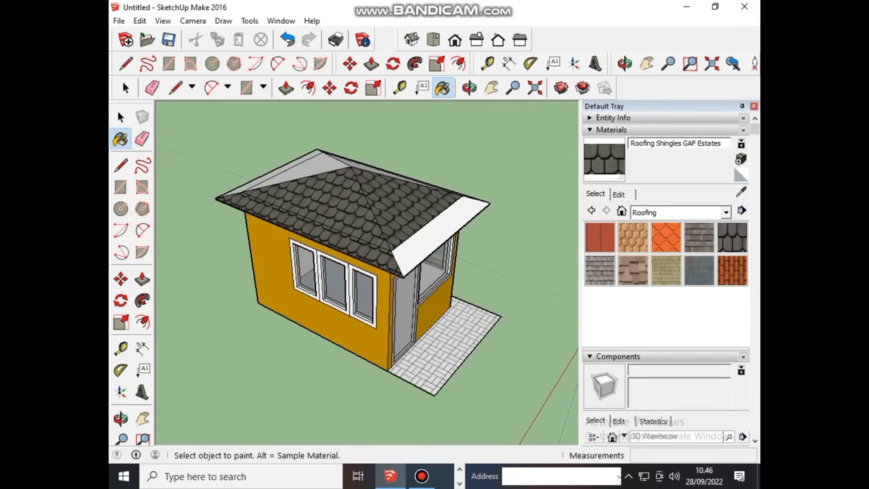
left_click(441, 235)
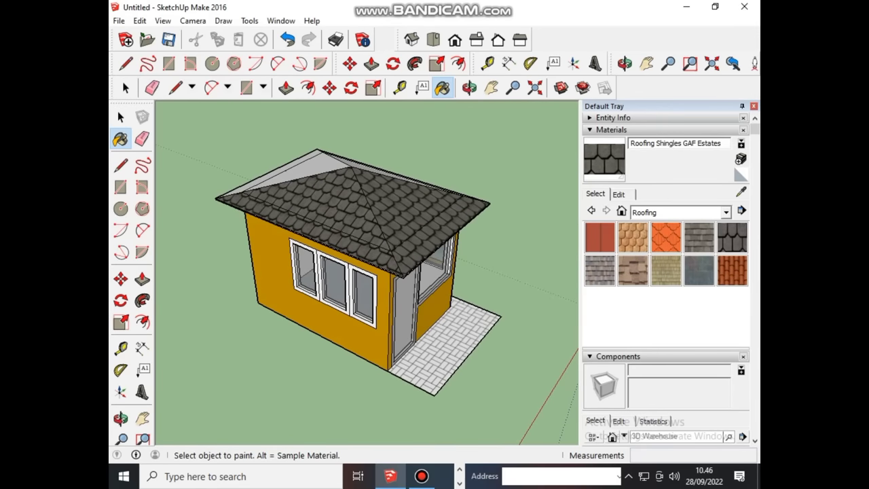
Step: Shingle the remaining right-side and back roof faces and edge strips
mouse_move(367, 272)
middle_mouse_down()
mouse_move(370, 339)
mouse_move(339, 343)
middle_mouse_up()
left_click(441, 217)
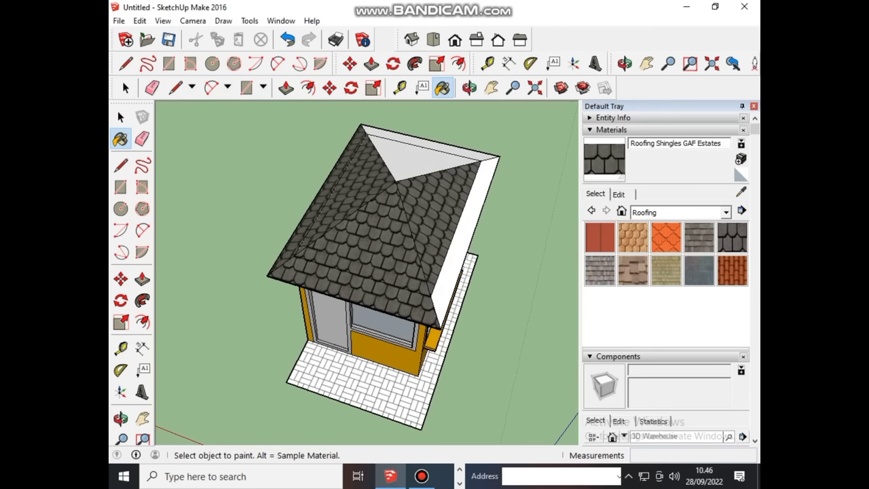
left_click(467, 224)
middle_click_drag(394, 316, 468, 326)
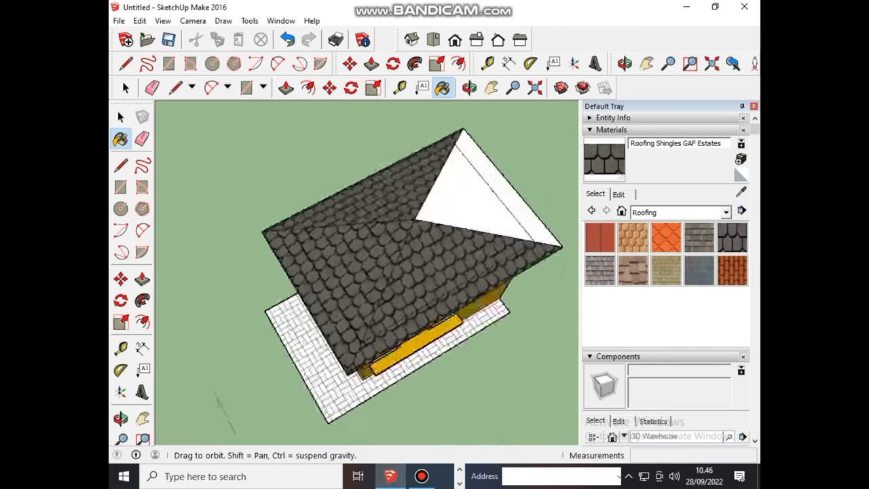
left_click(482, 204)
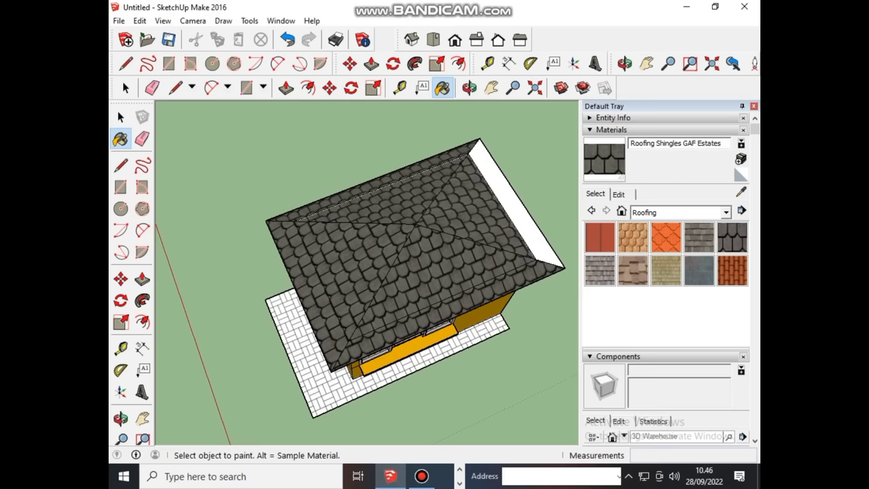
left_click(516, 204)
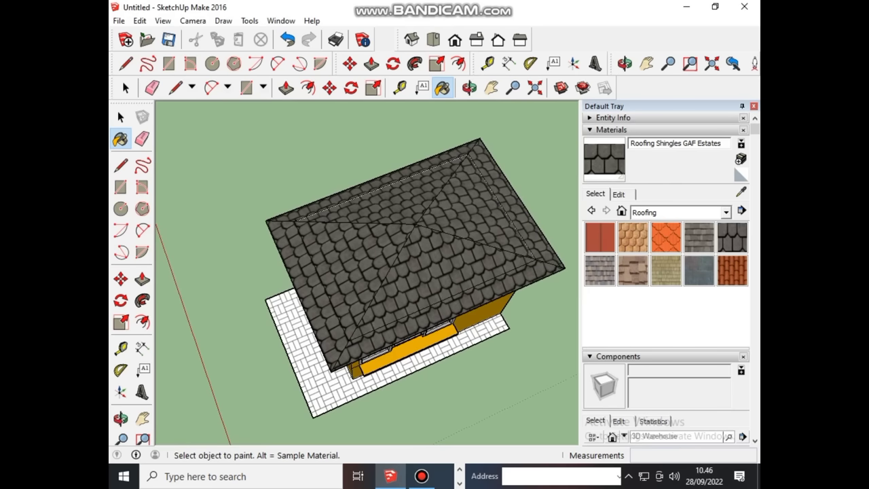
mouse_move(516, 204)
middle_mouse_down()
mouse_move(278, 437)
mouse_move(285, 387)
mouse_move(306, 353)
mouse_move(292, 367)
mouse_move(272, 326)
mouse_move(421, 332)
middle_mouse_up()
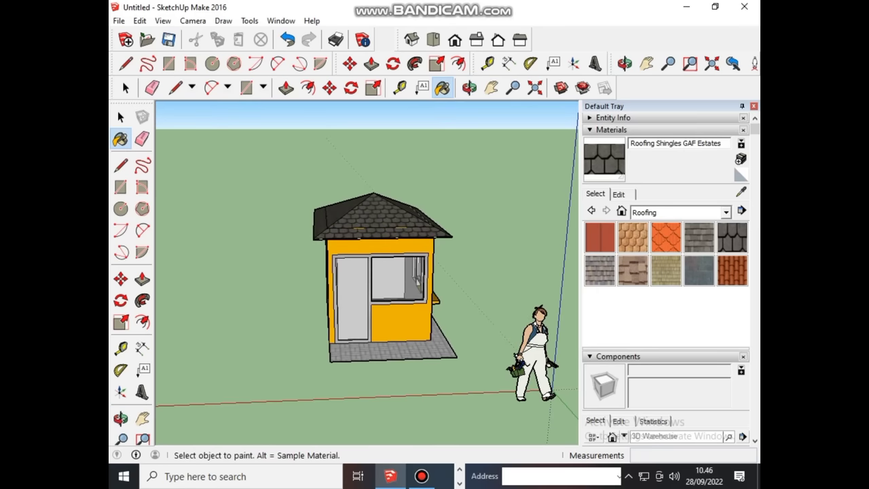
scroll(391, 272, "up", 2)
scroll(391, 272, "up", 2)
scroll(397, 263, "up", 3)
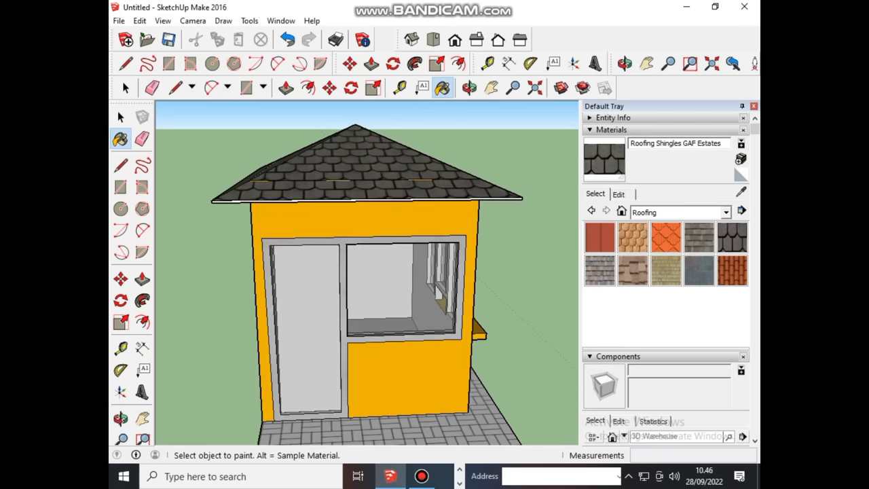
scroll(365, 271, "up", 2)
scroll(364, 272, "down", 2)
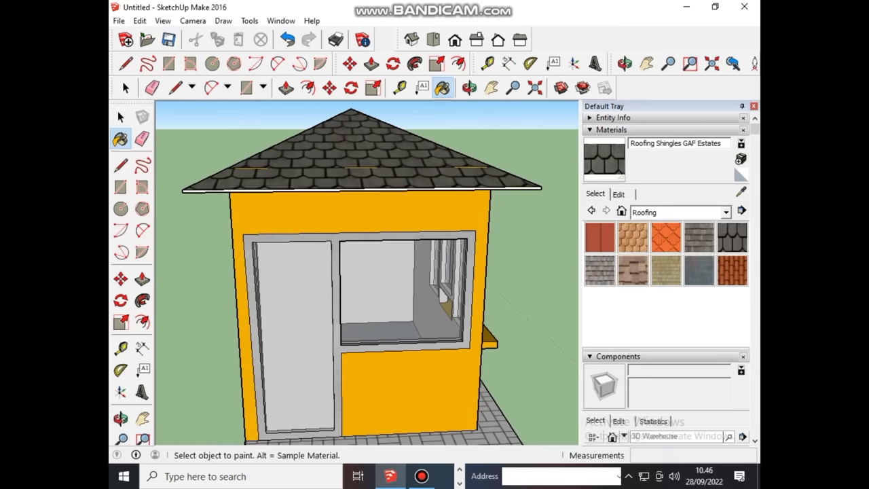
scroll(387, 271, "down", 2)
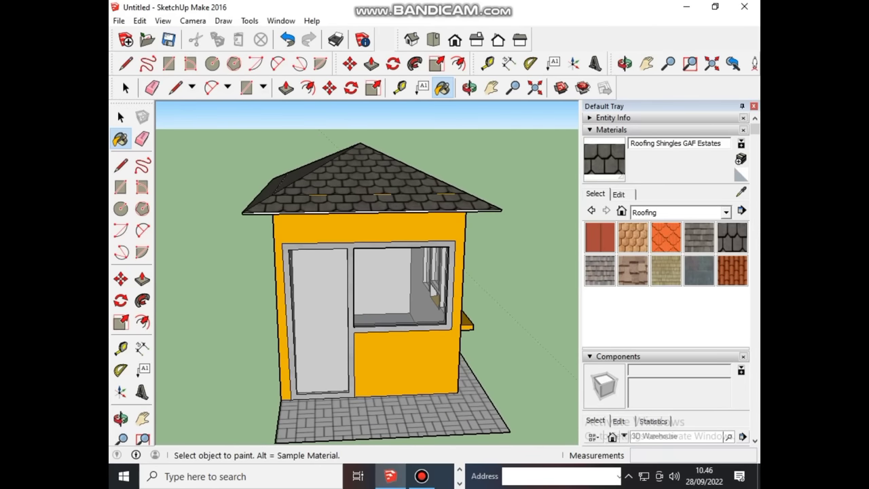
Step: Recess the door face 0.04 m into the wall with Push/Pull
left_click(142, 279)
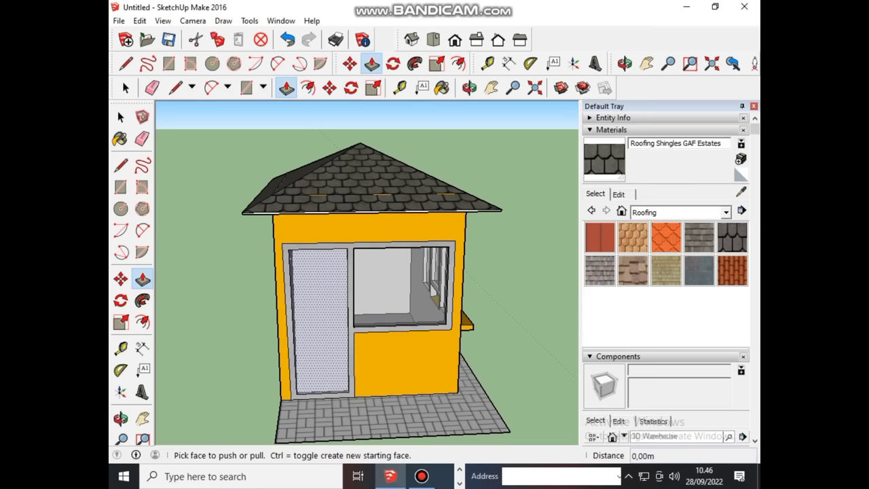
left_click(332, 304)
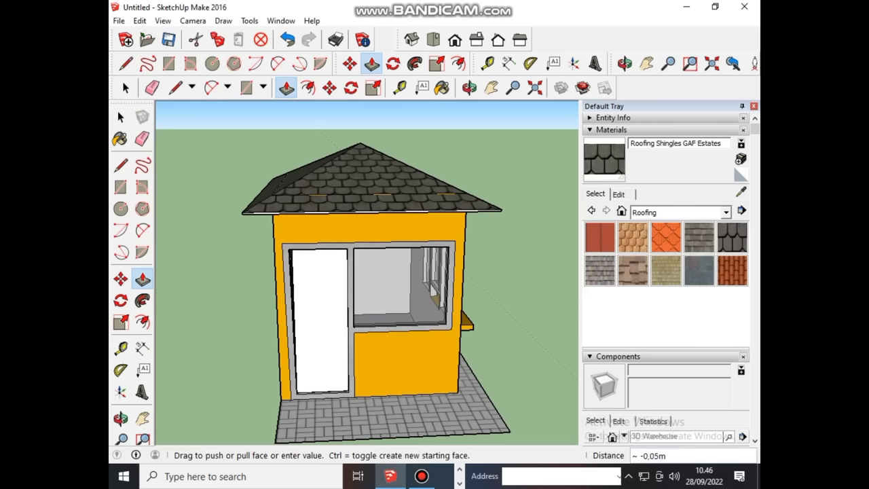
left_click(332, 304)
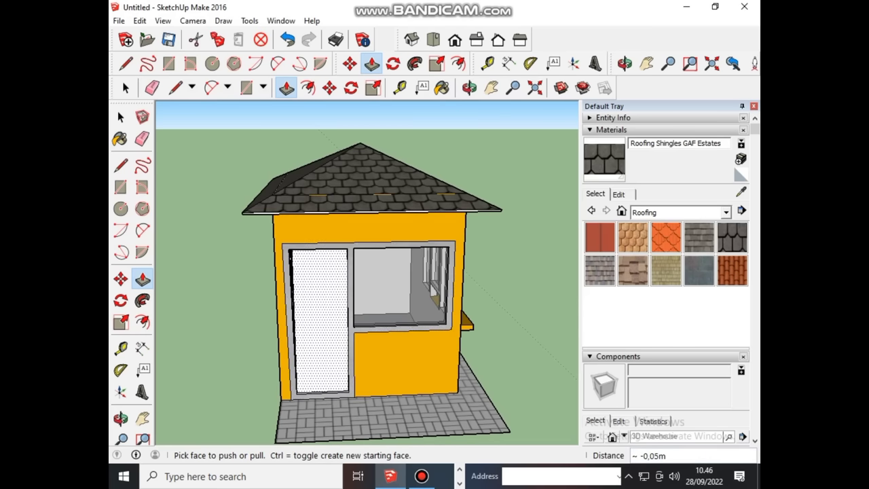
middle_click_drag(367, 286, 326, 306)
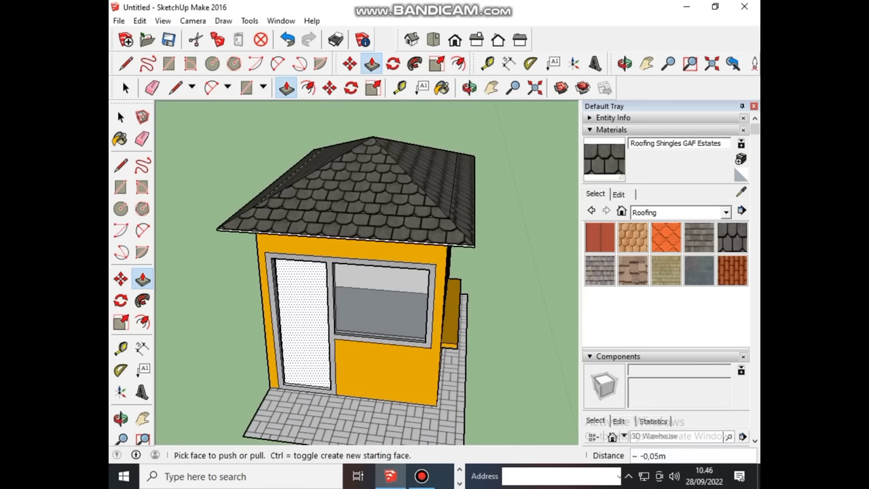
left_click(296, 312)
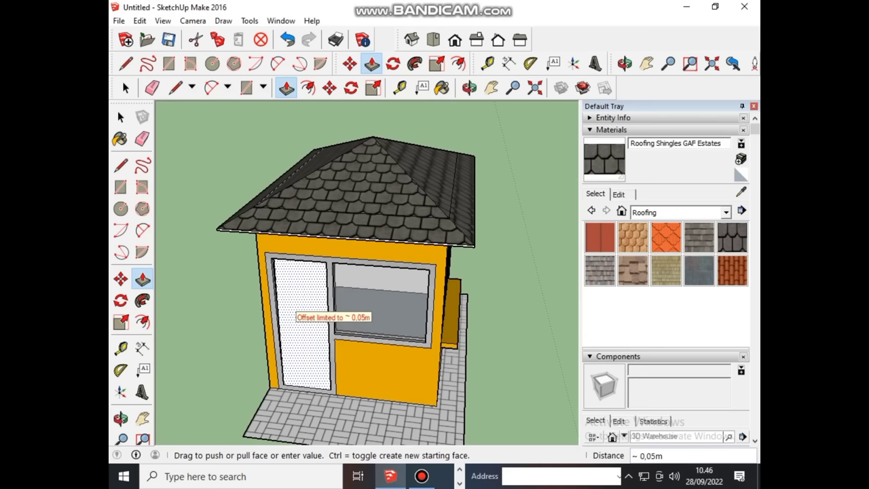
left_click(294, 314)
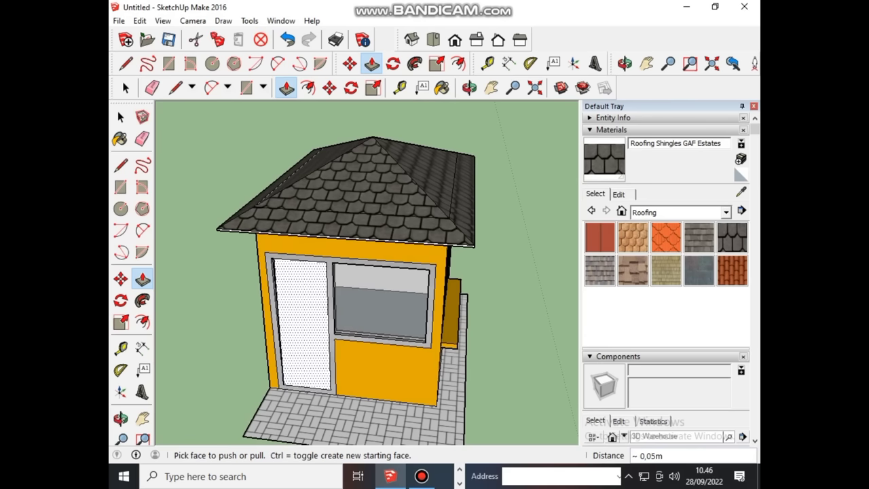
left_click(299, 319)
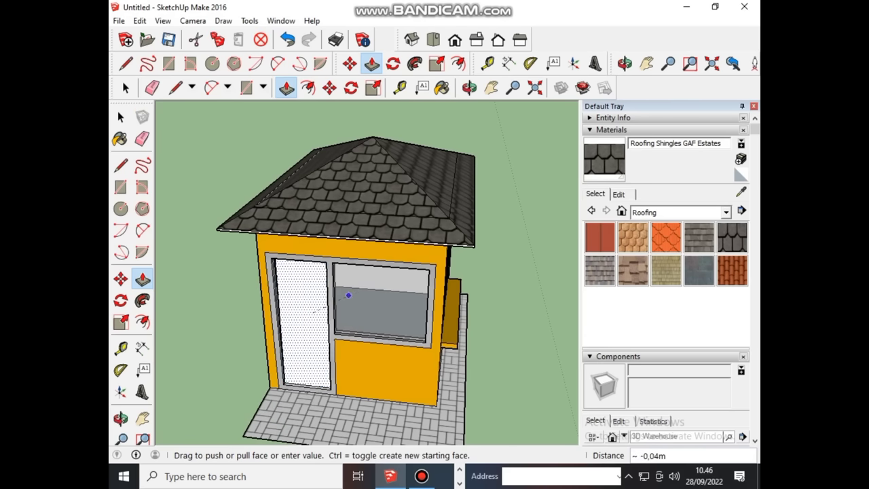
left_click(384, 282)
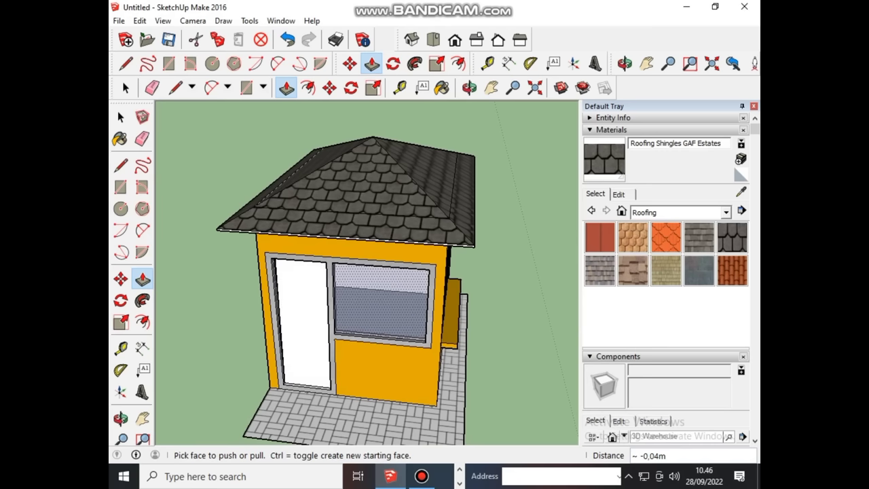
scroll(288, 310, "up", 1)
scroll(288, 309, "up", 2)
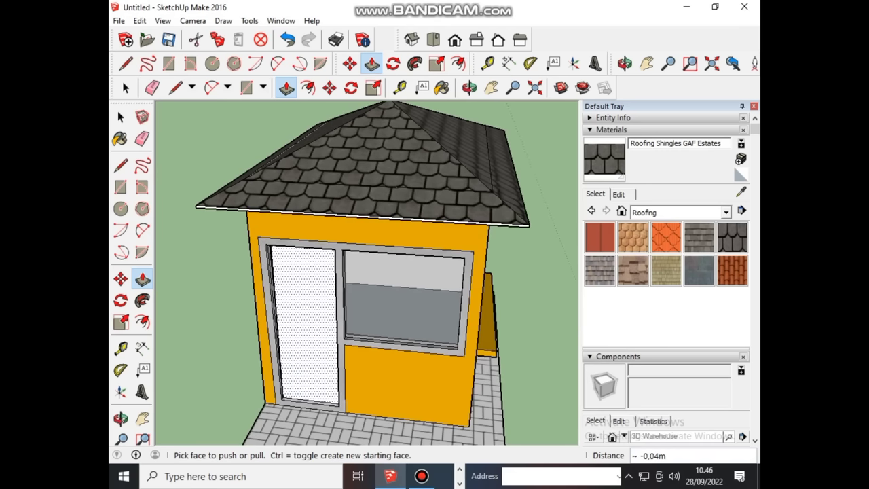